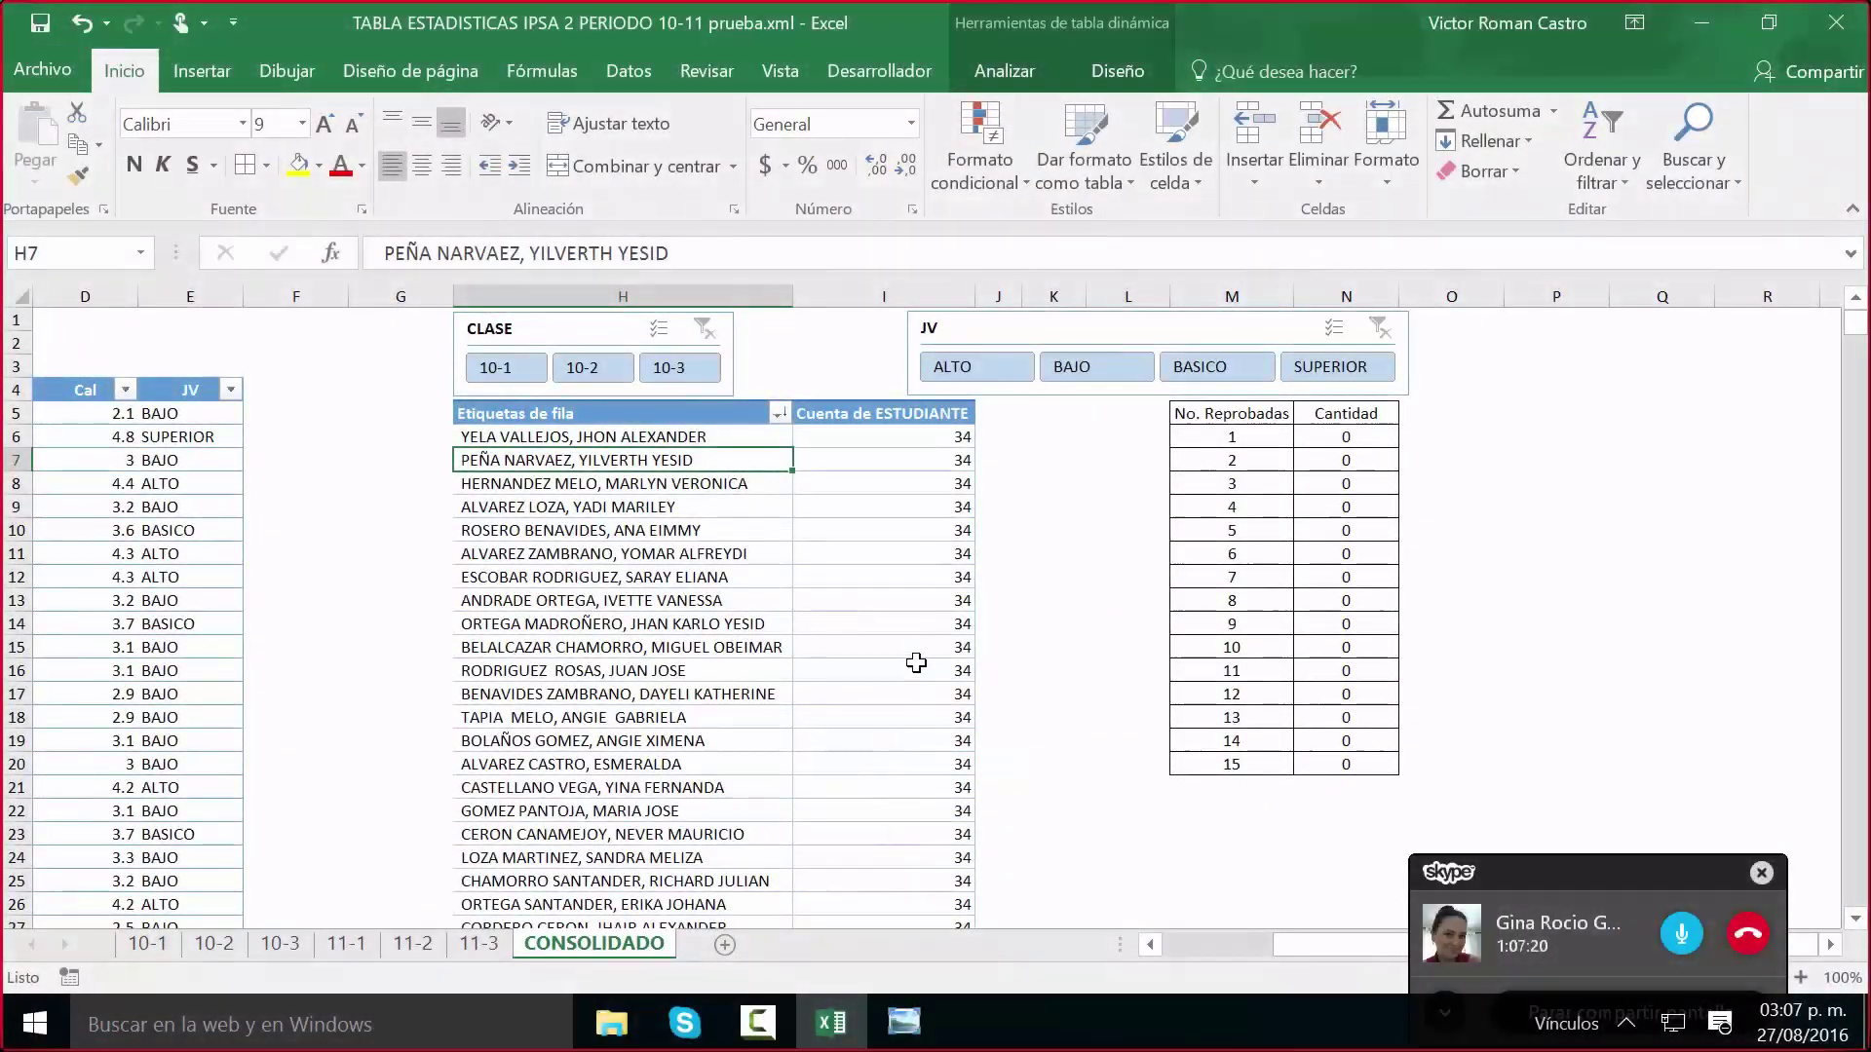
- Browse the CONSOLIDADO class table, glancing at sheets 11-3 and 11-2 and the table design options
{"action": "left_click", "coordinate": [829, 464]}
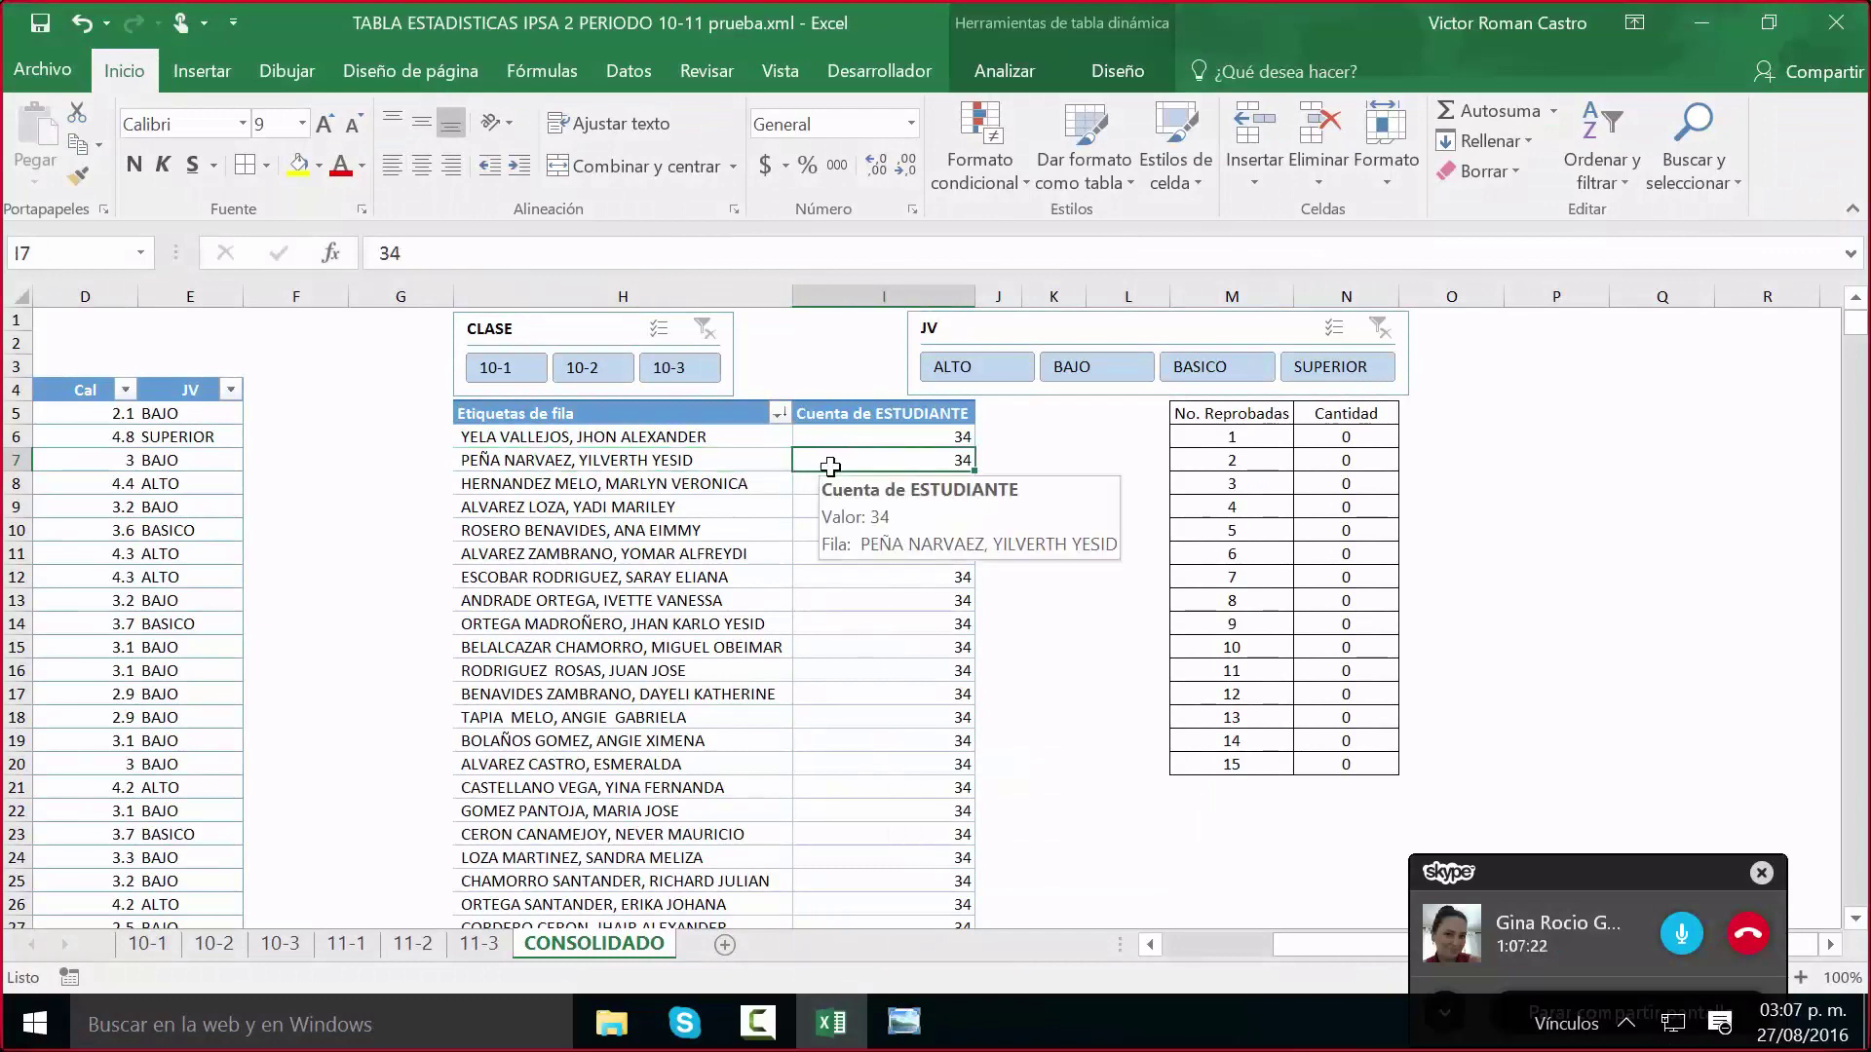
{"action": "key", "text": "Home"}
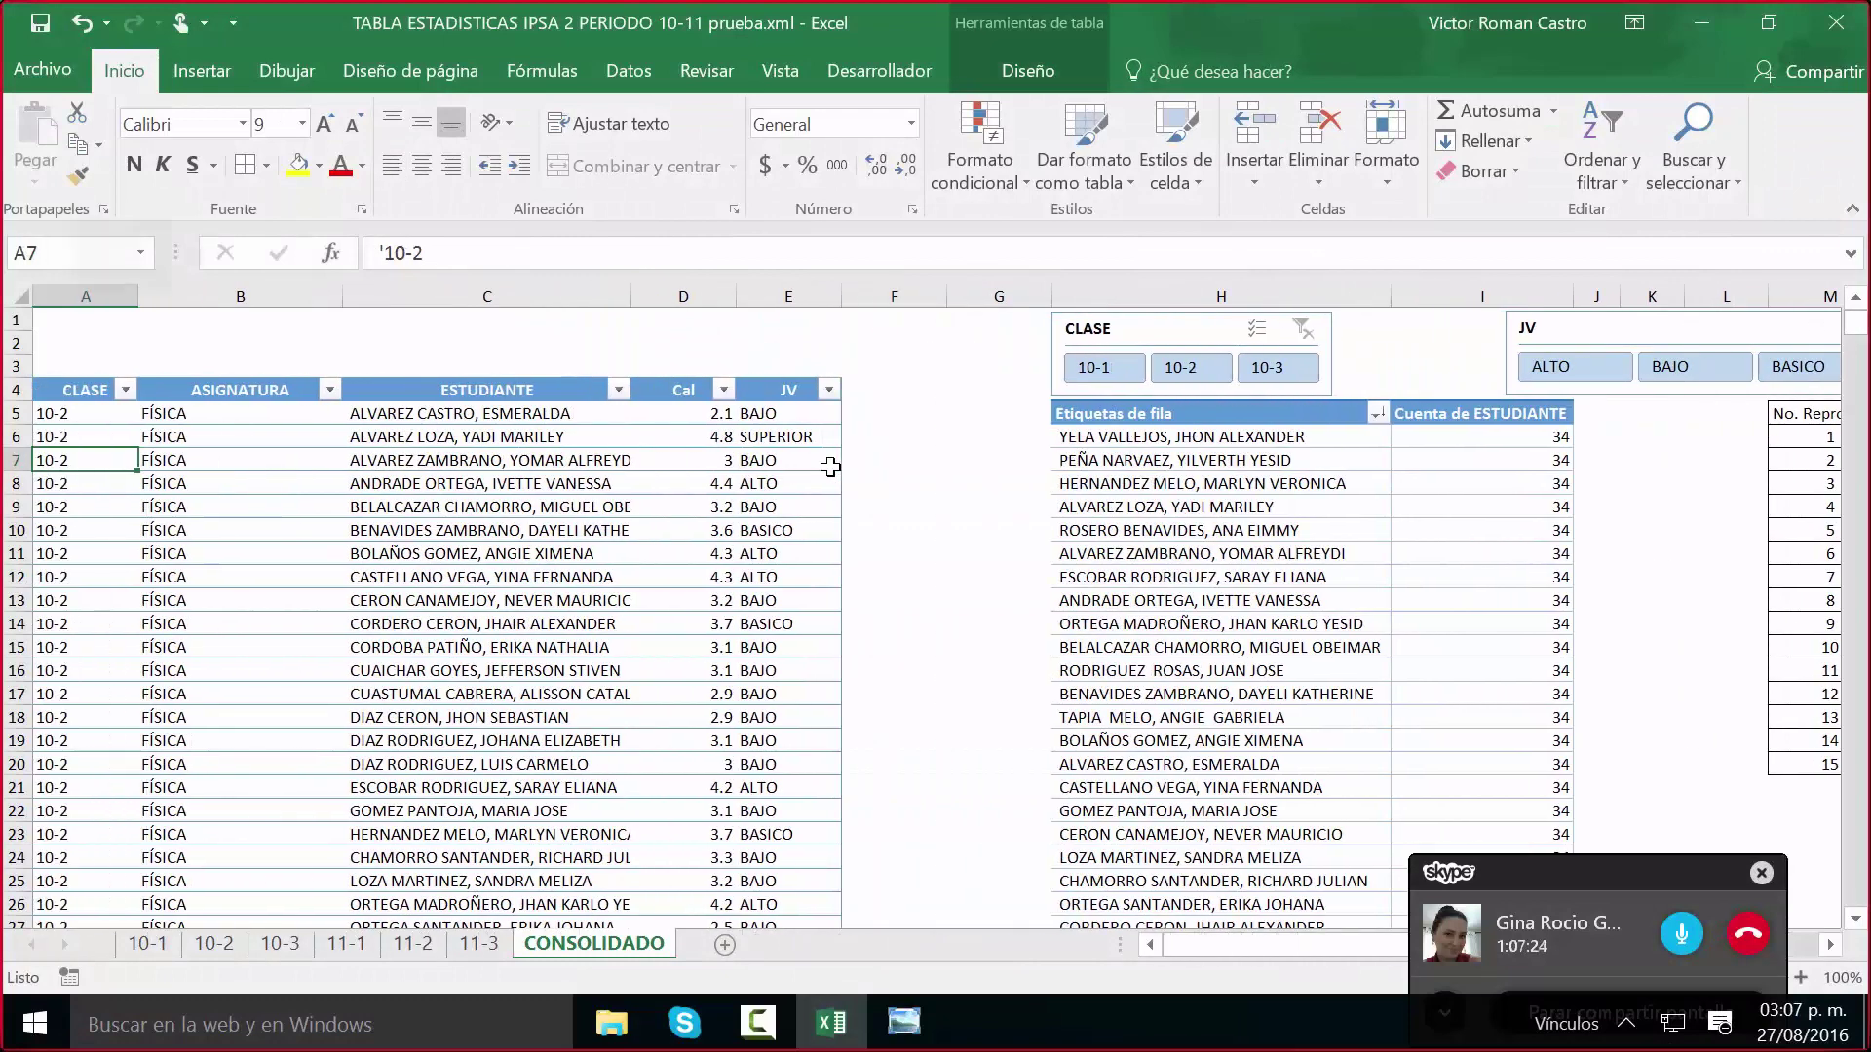
{"action": "key", "text": "XF86AudioLowerVolume"}
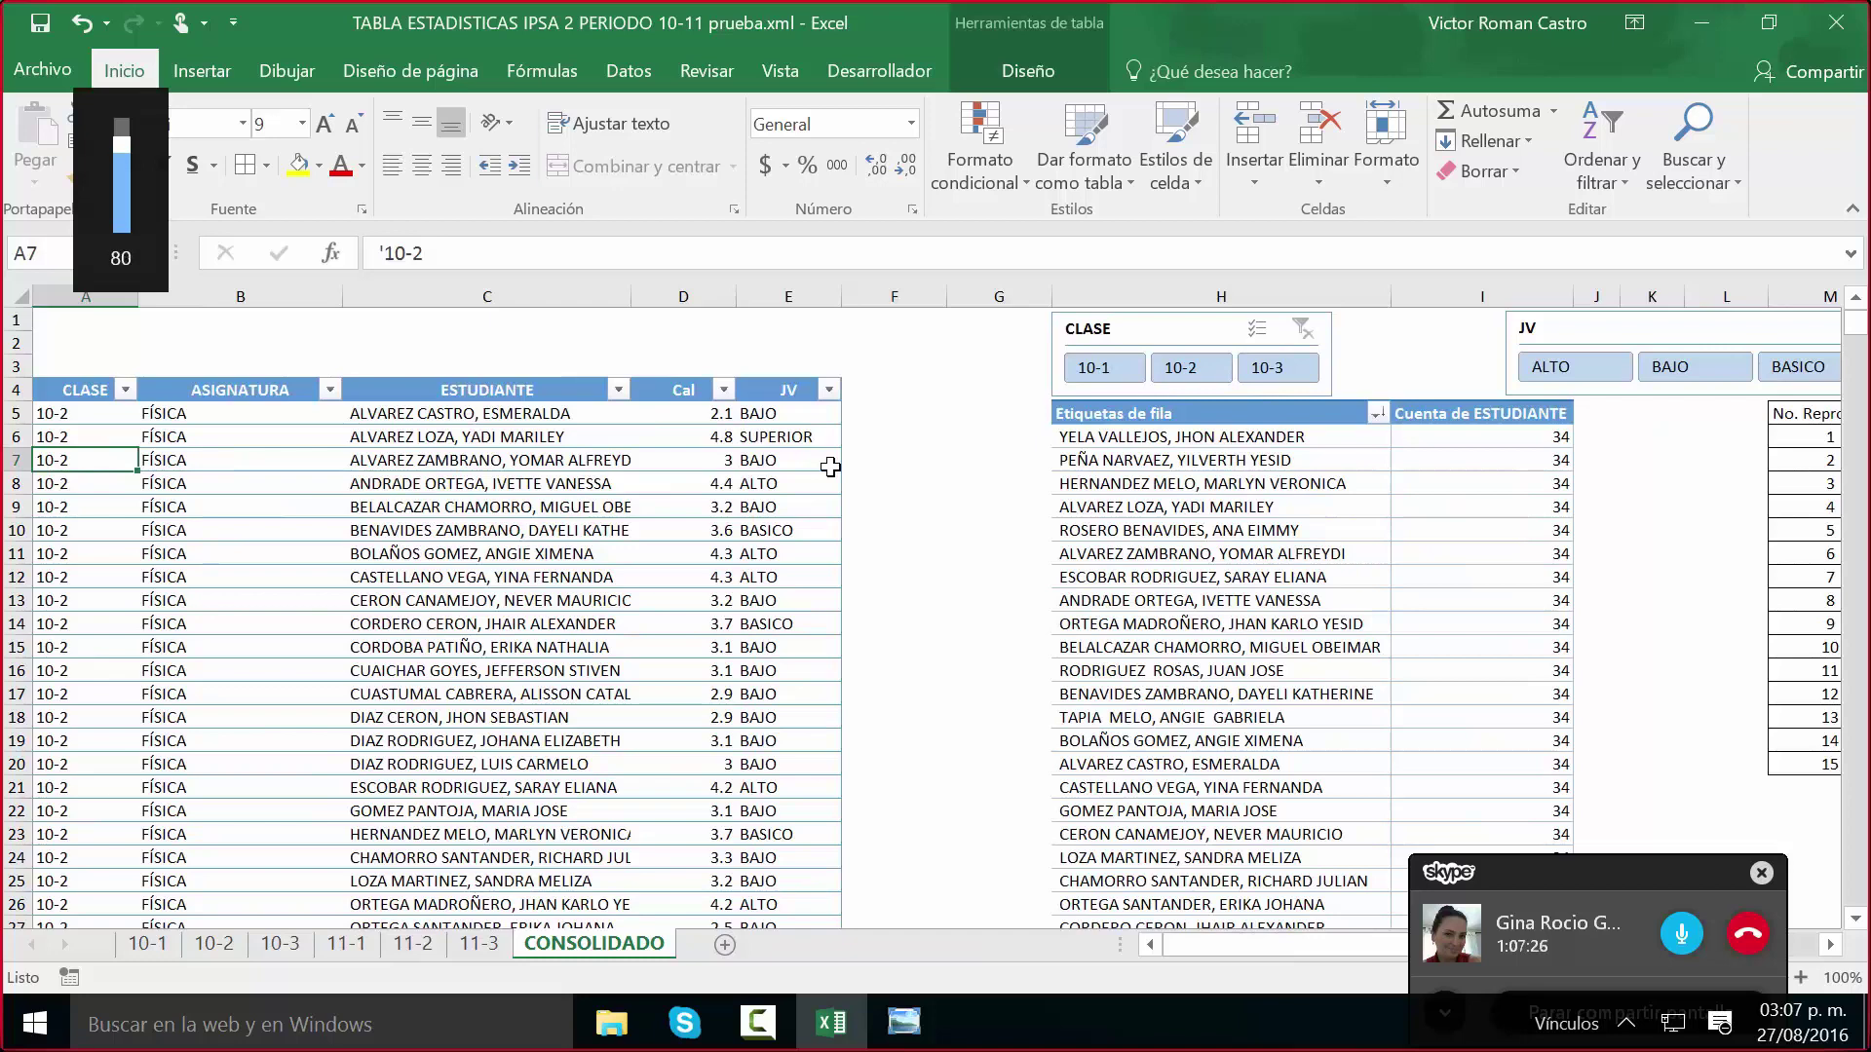
{"action": "key", "text": "Up"}
{"action": "key", "text": "Up"}
{"action": "key", "text": "Up"}
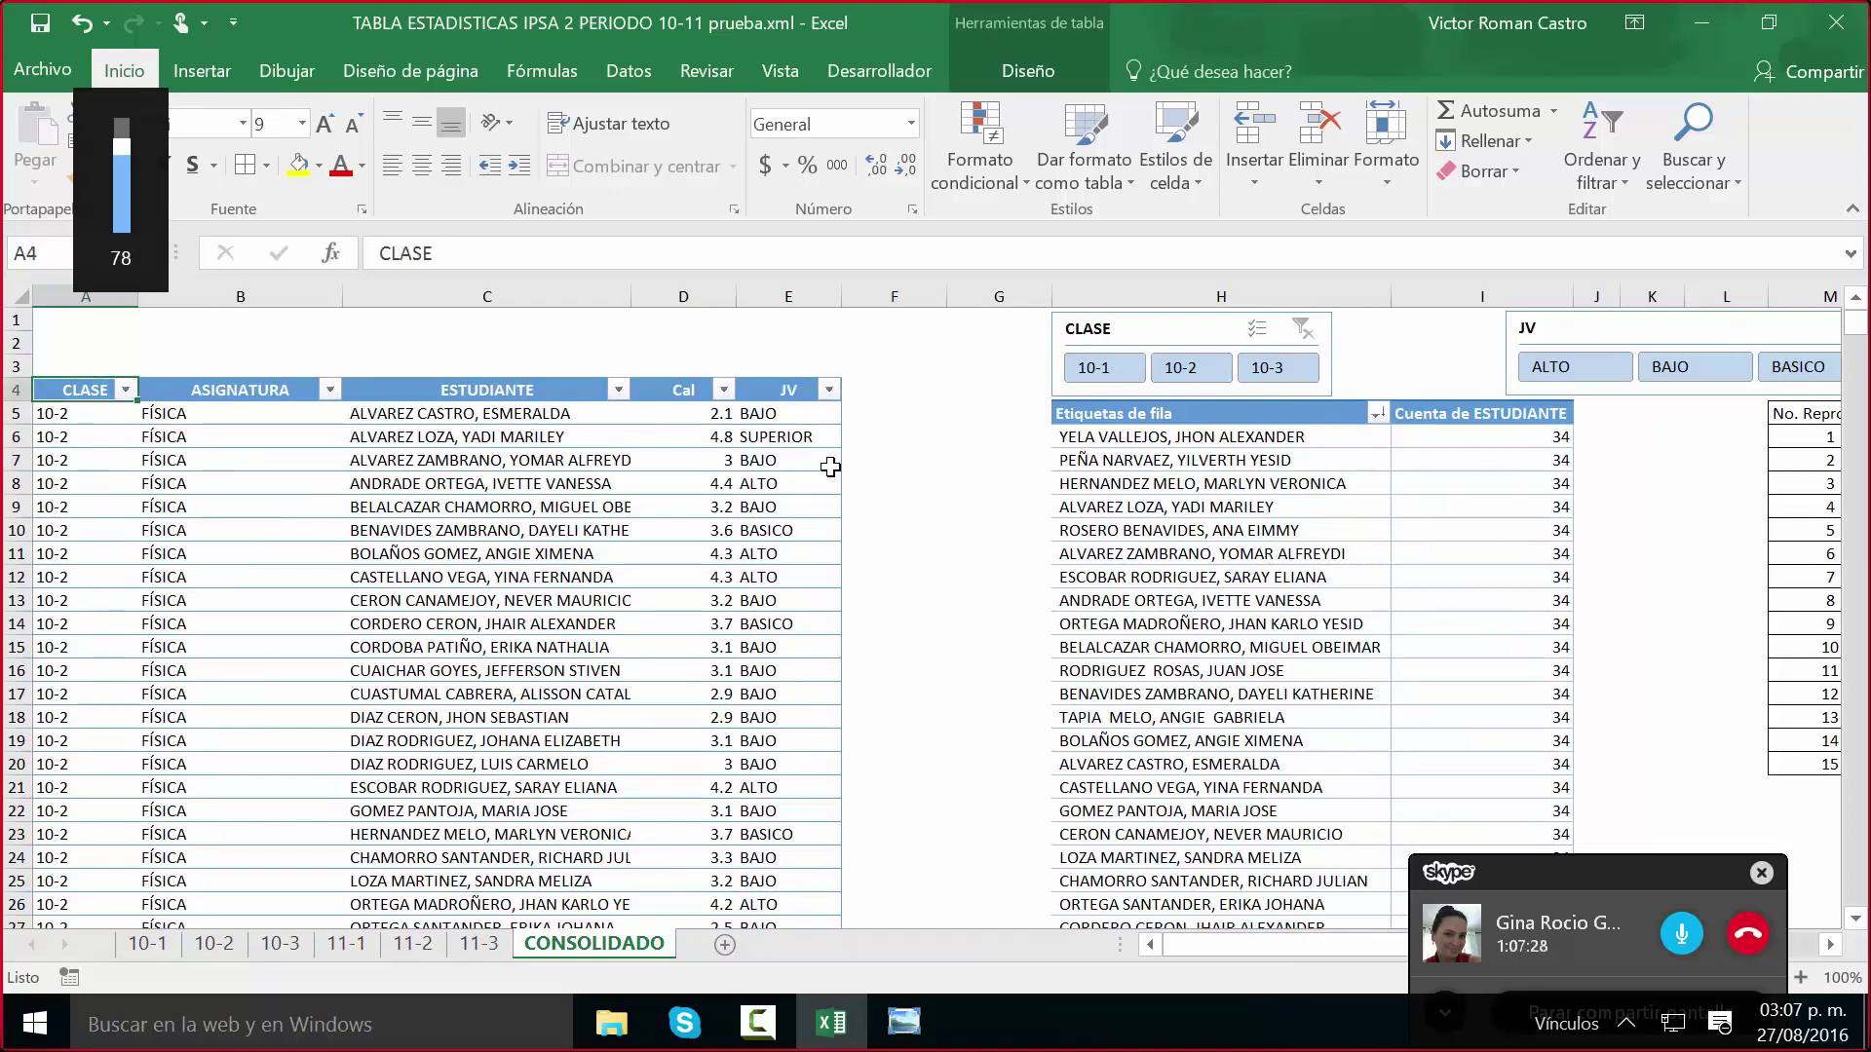
{"action": "key", "text": "Down"}
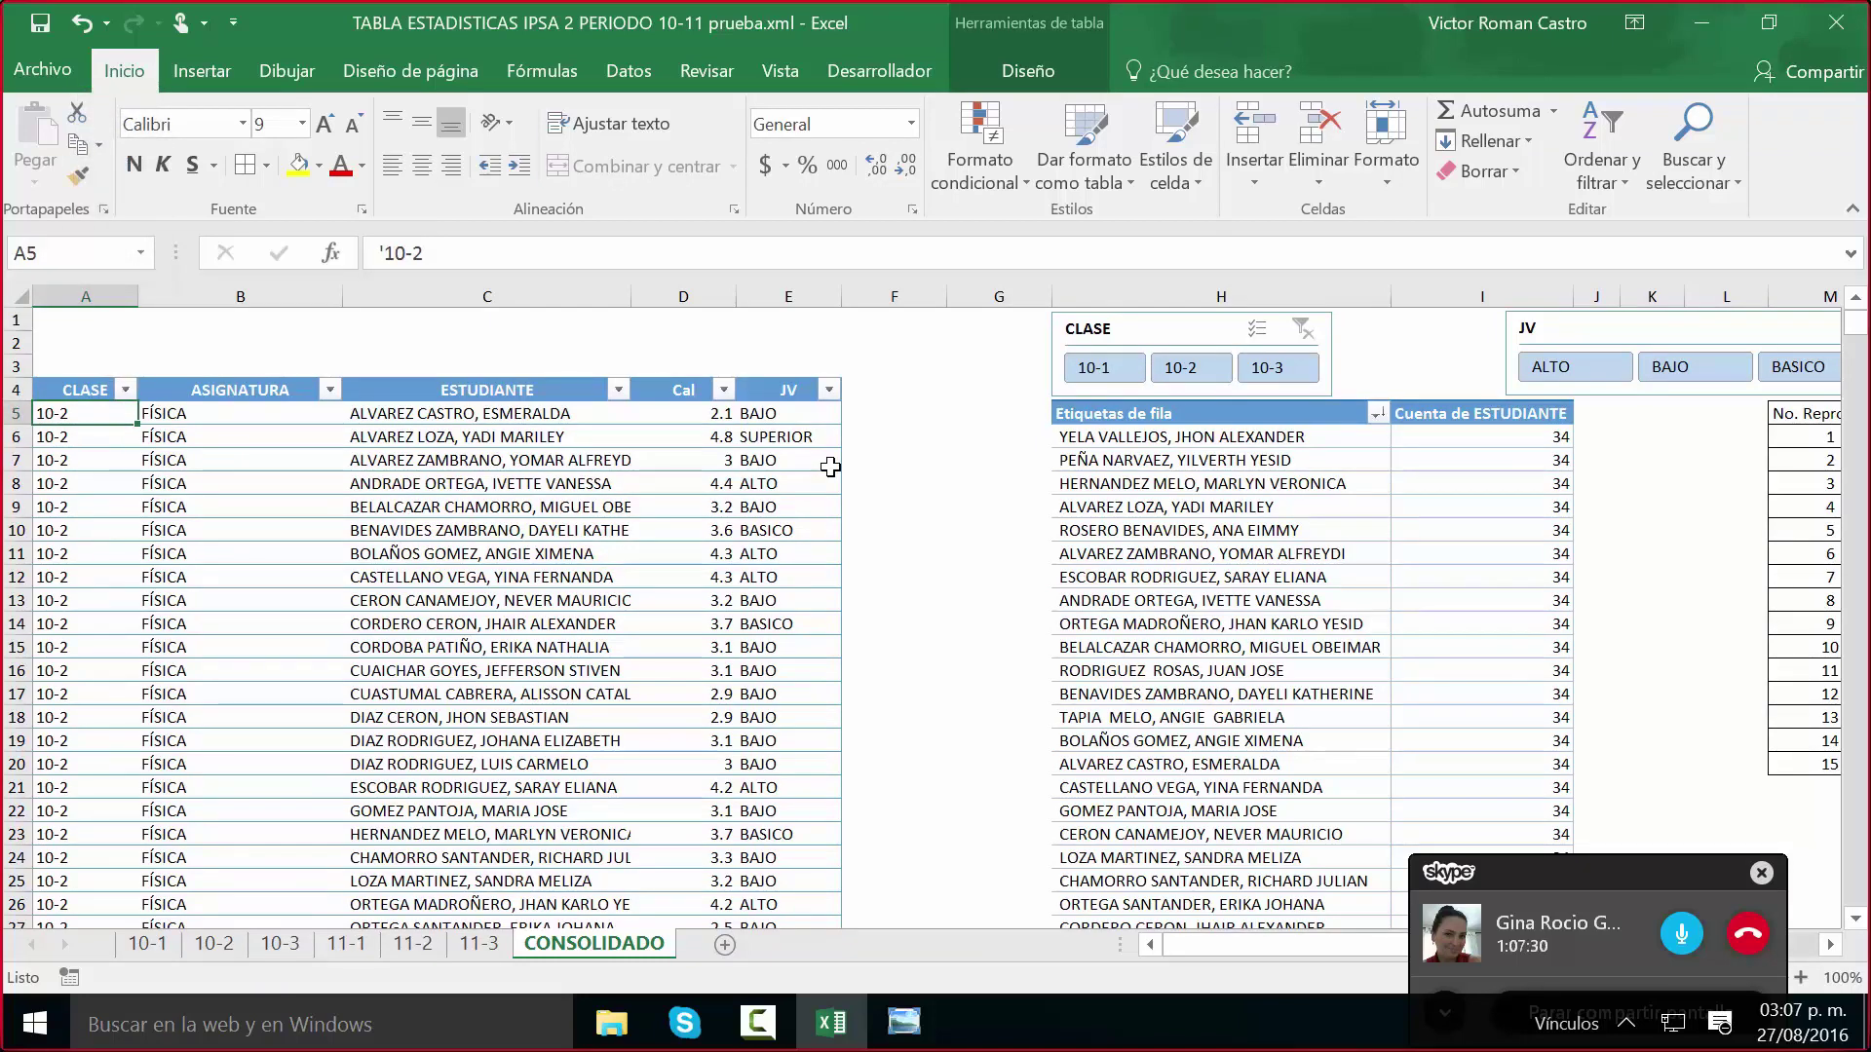
{"action": "key", "text": "ctrl+Page_Up"}
{"action": "key", "text": "ctrl+Page_Up"}
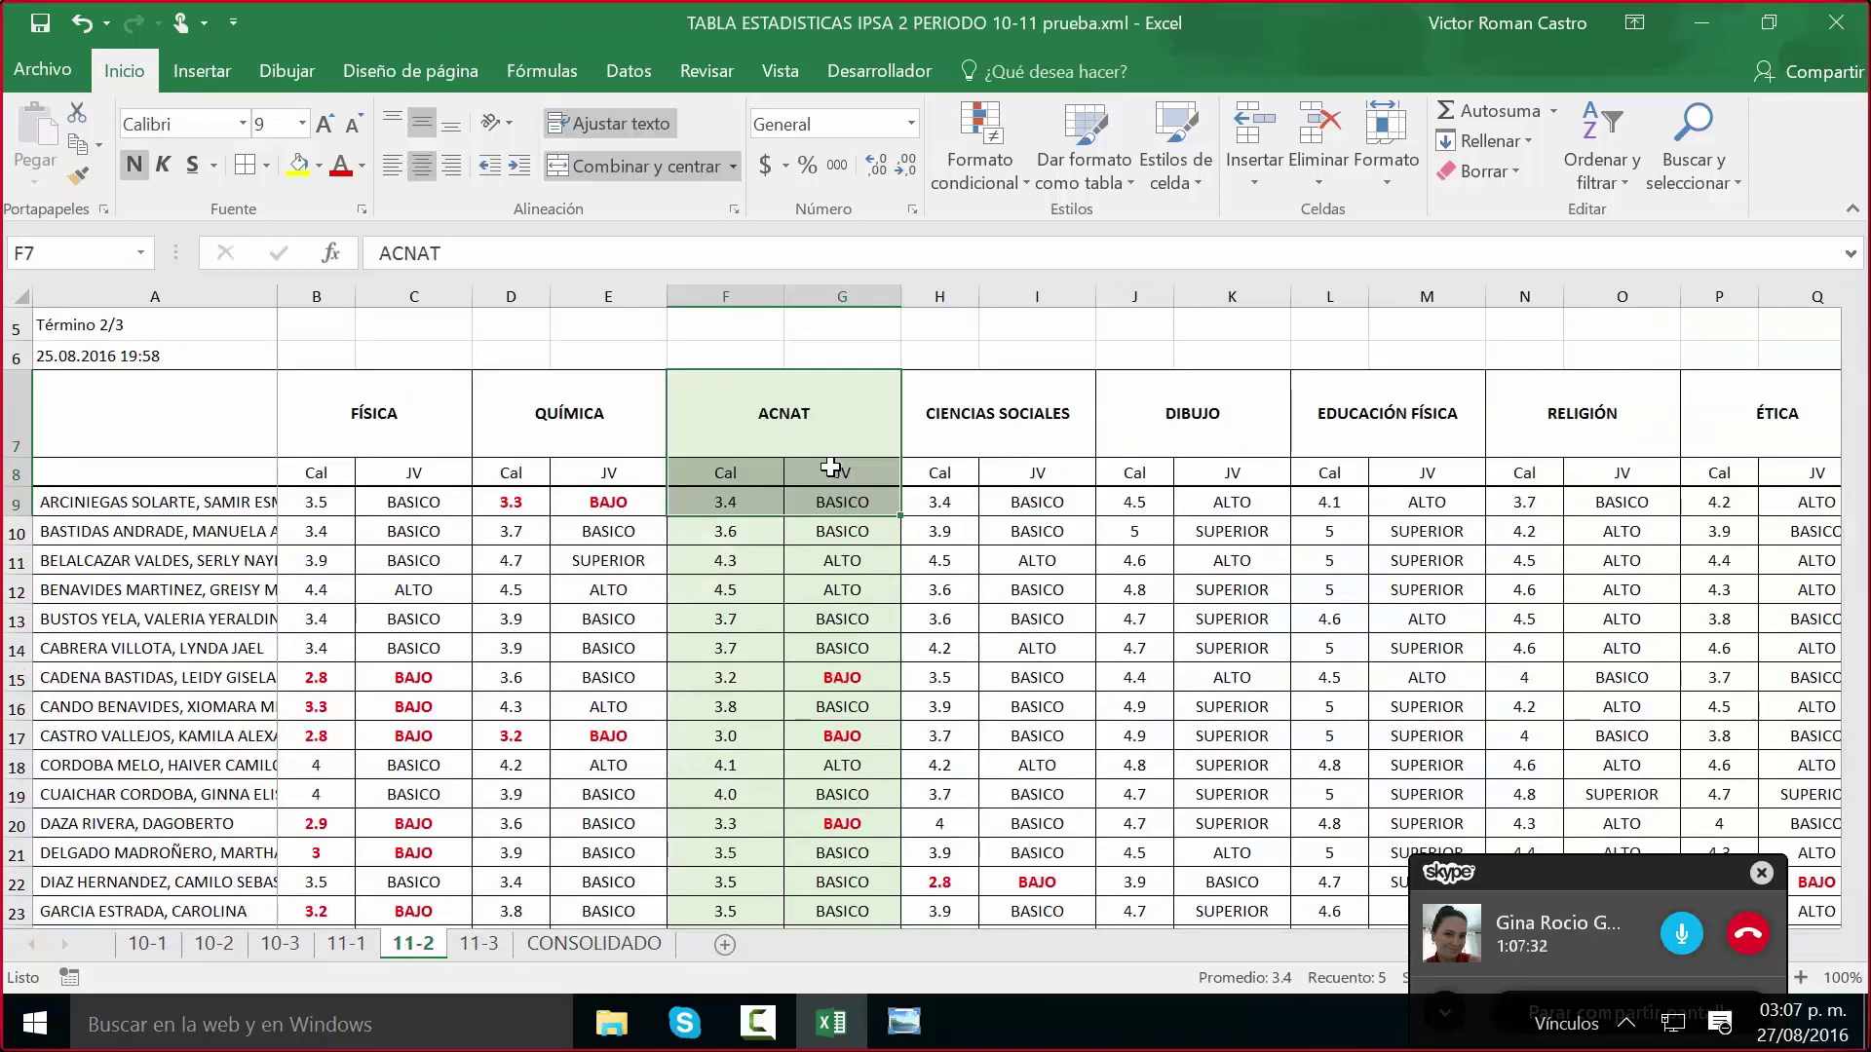
{"action": "key", "text": "ctrl+Page_Down"}
{"action": "key", "text": "ctrl+Page_Down"}
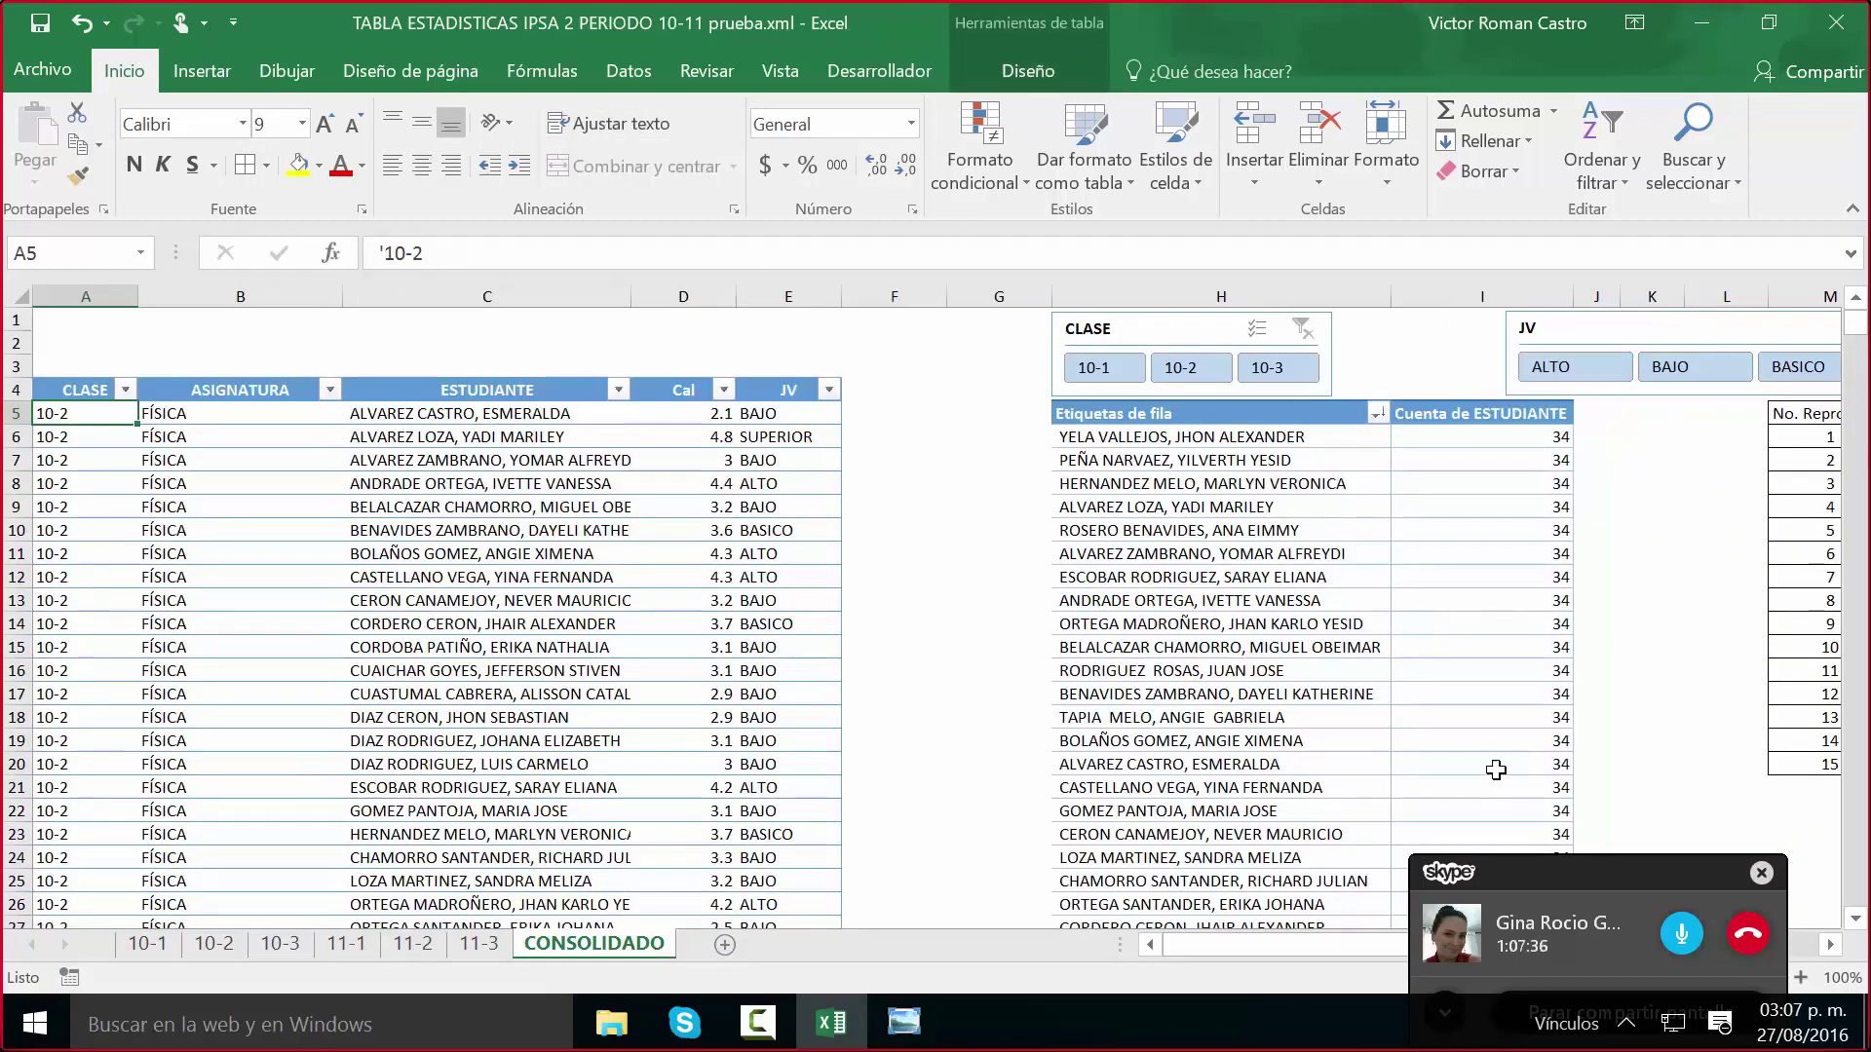
{"action": "left_click", "coordinate": [1028, 71]}
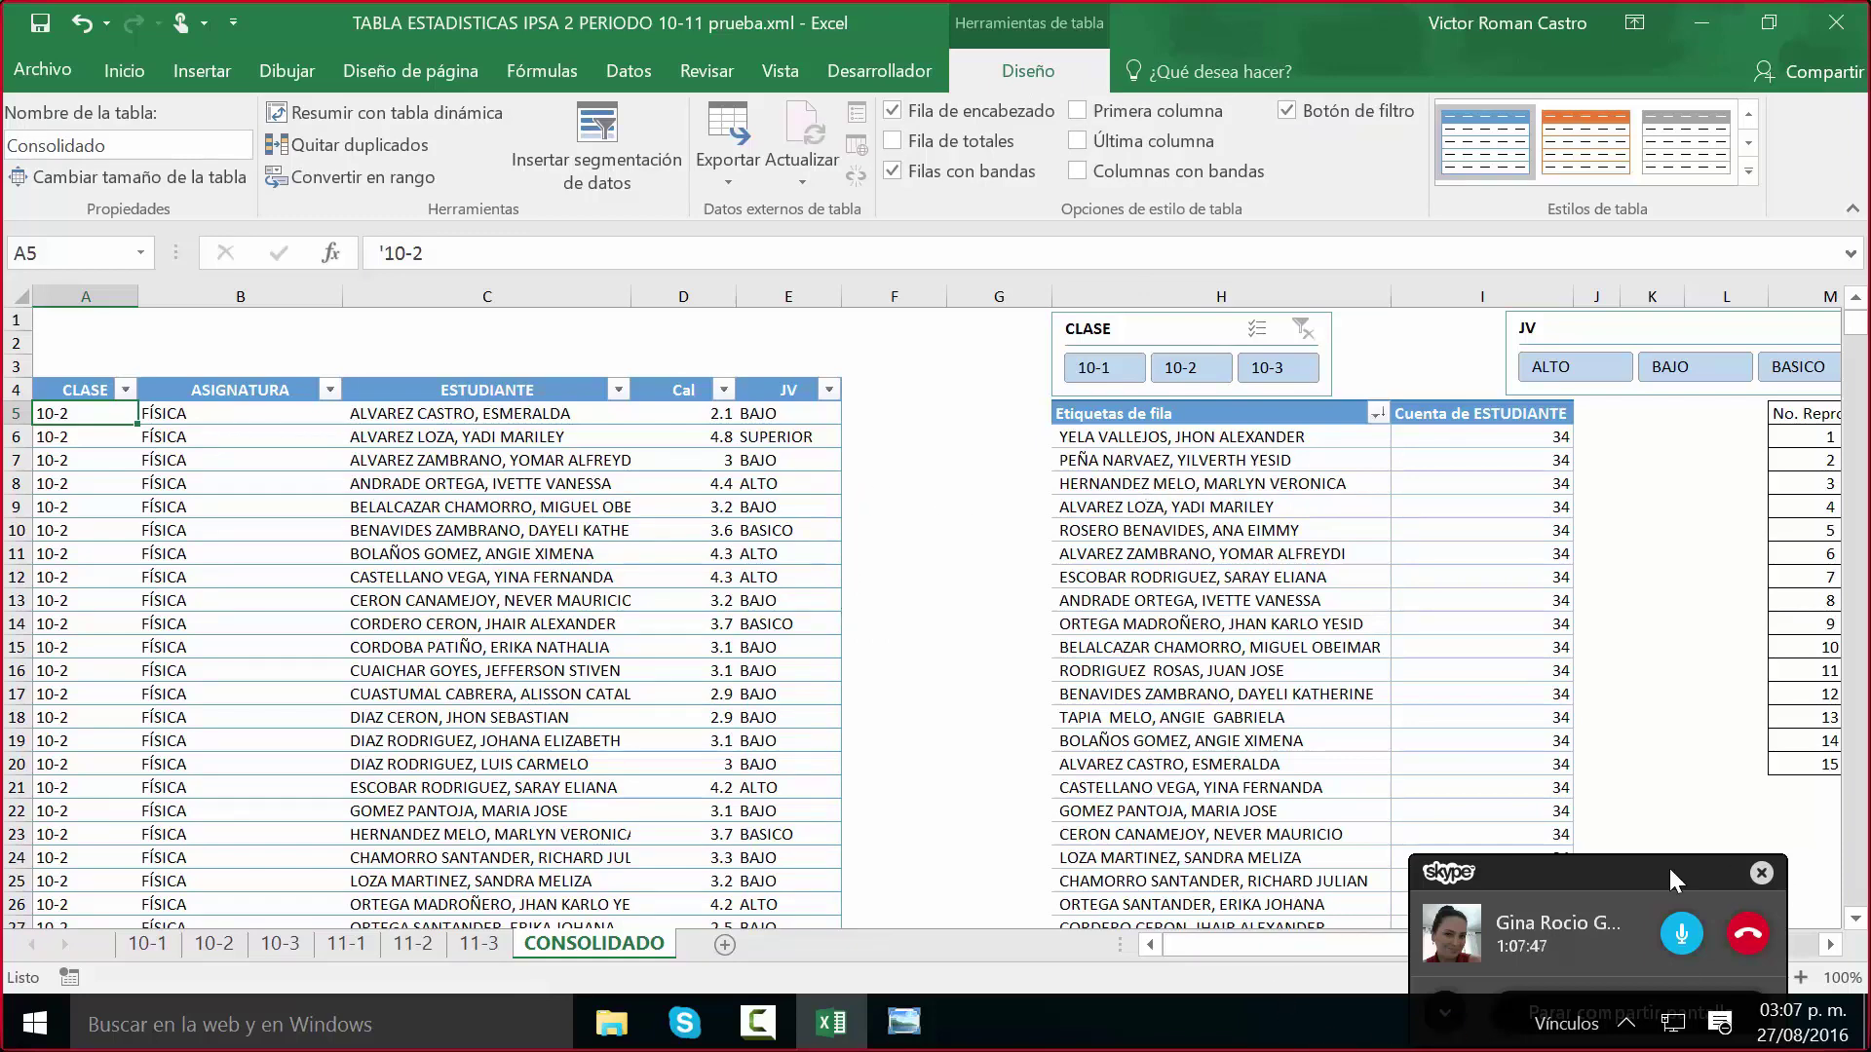
{"action": "left_click_drag", "start_coordinate": [1672, 868], "coordinate": [261, 864]}
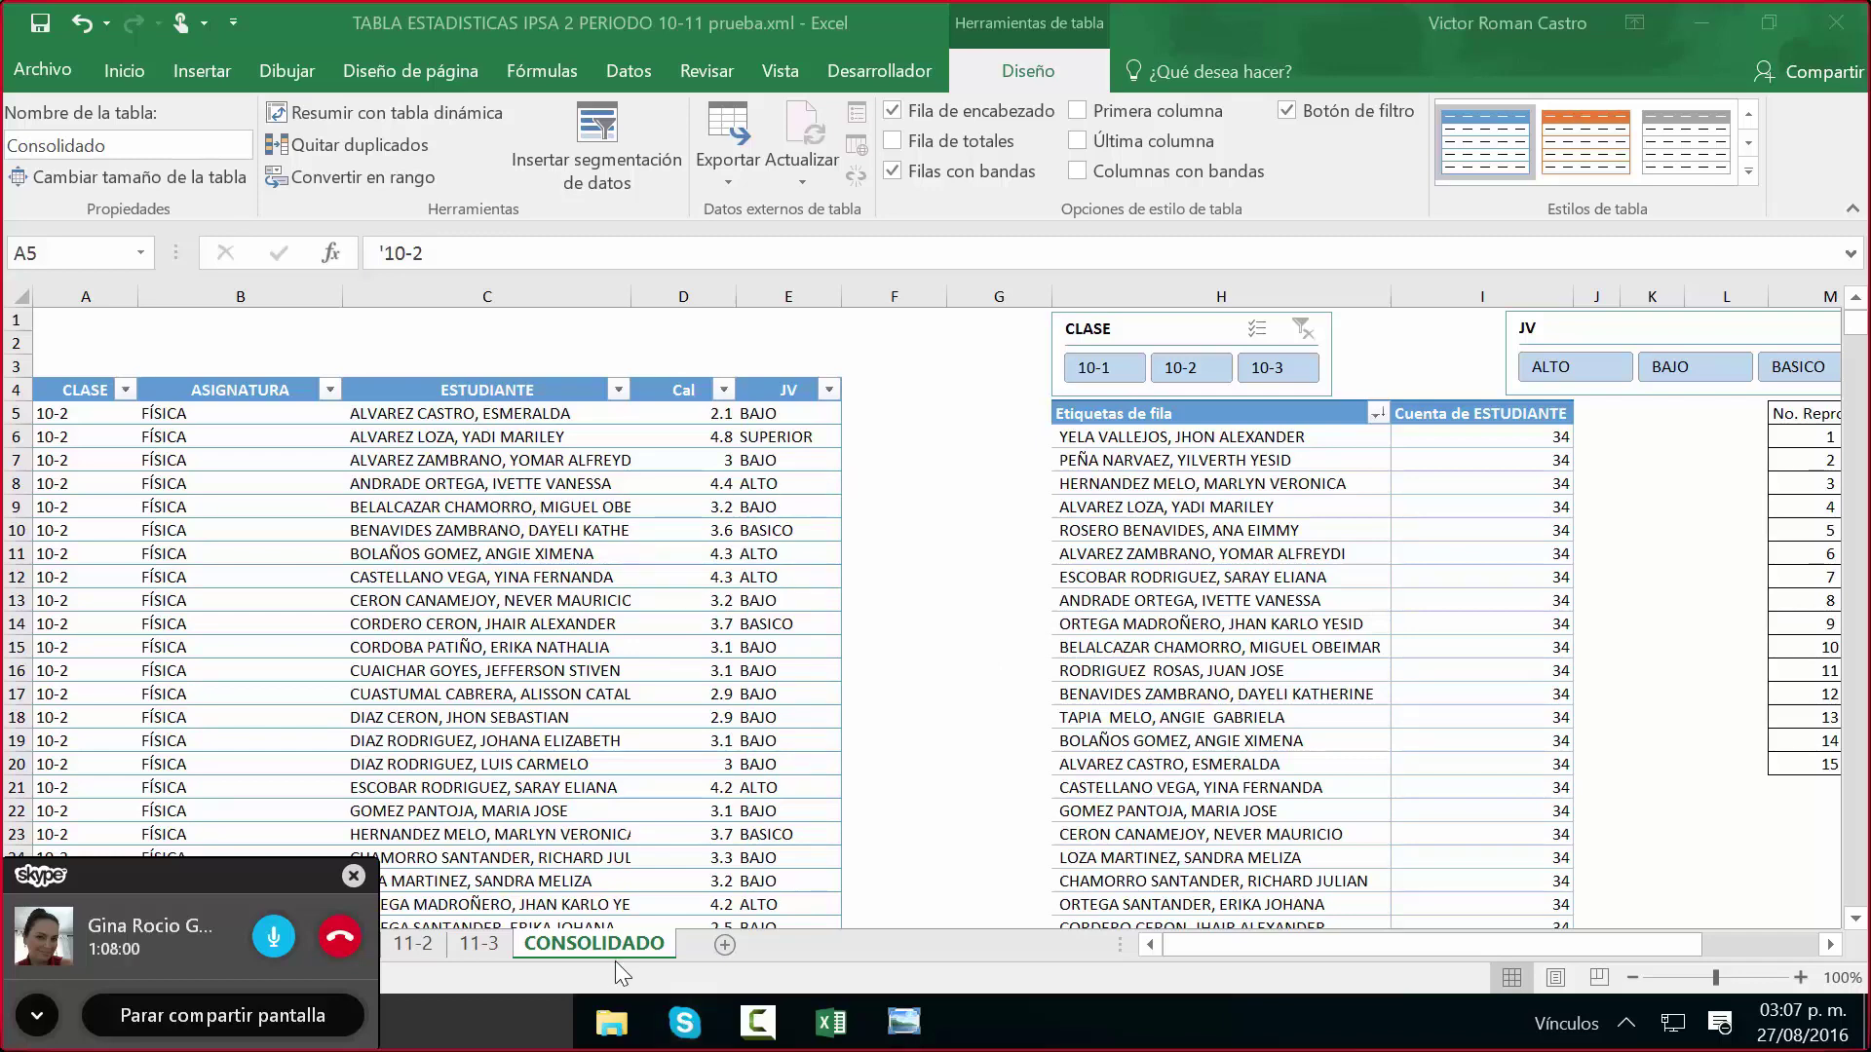
{"action": "mouse_move", "coordinate": [234, 870]}
{"action": "left_mouse_down"}
{"action": "mouse_move", "coordinate": [230, 838]}
{"action": "mouse_move", "coordinate": [370, 729]}
{"action": "mouse_move", "coordinate": [197, 885]}
{"action": "left_mouse_up"}
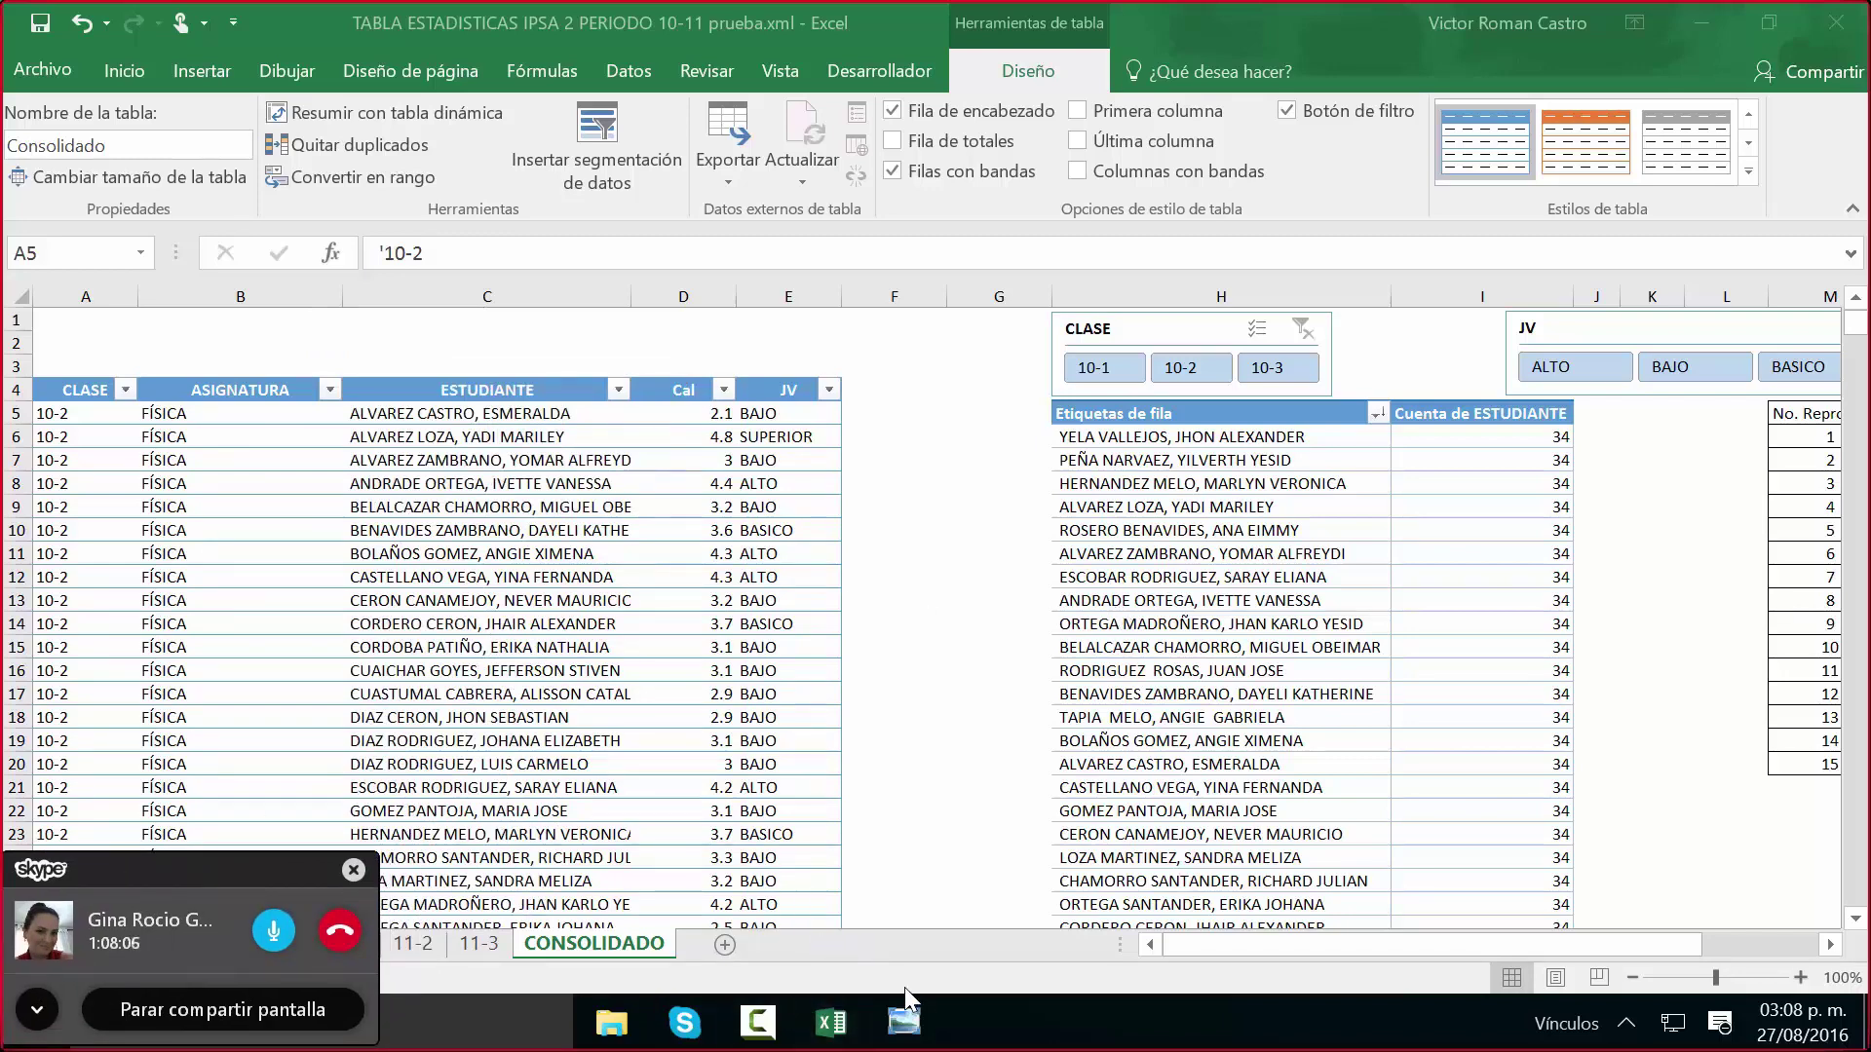
- From File Explorer's OneDrive folder, open Formulas en Campos Calculados.xlsx in Excel
{"action": "key", "text": "super"}
{"action": "left_click", "coordinate": [889, 768]}
{"action": "key", "text": "super"}
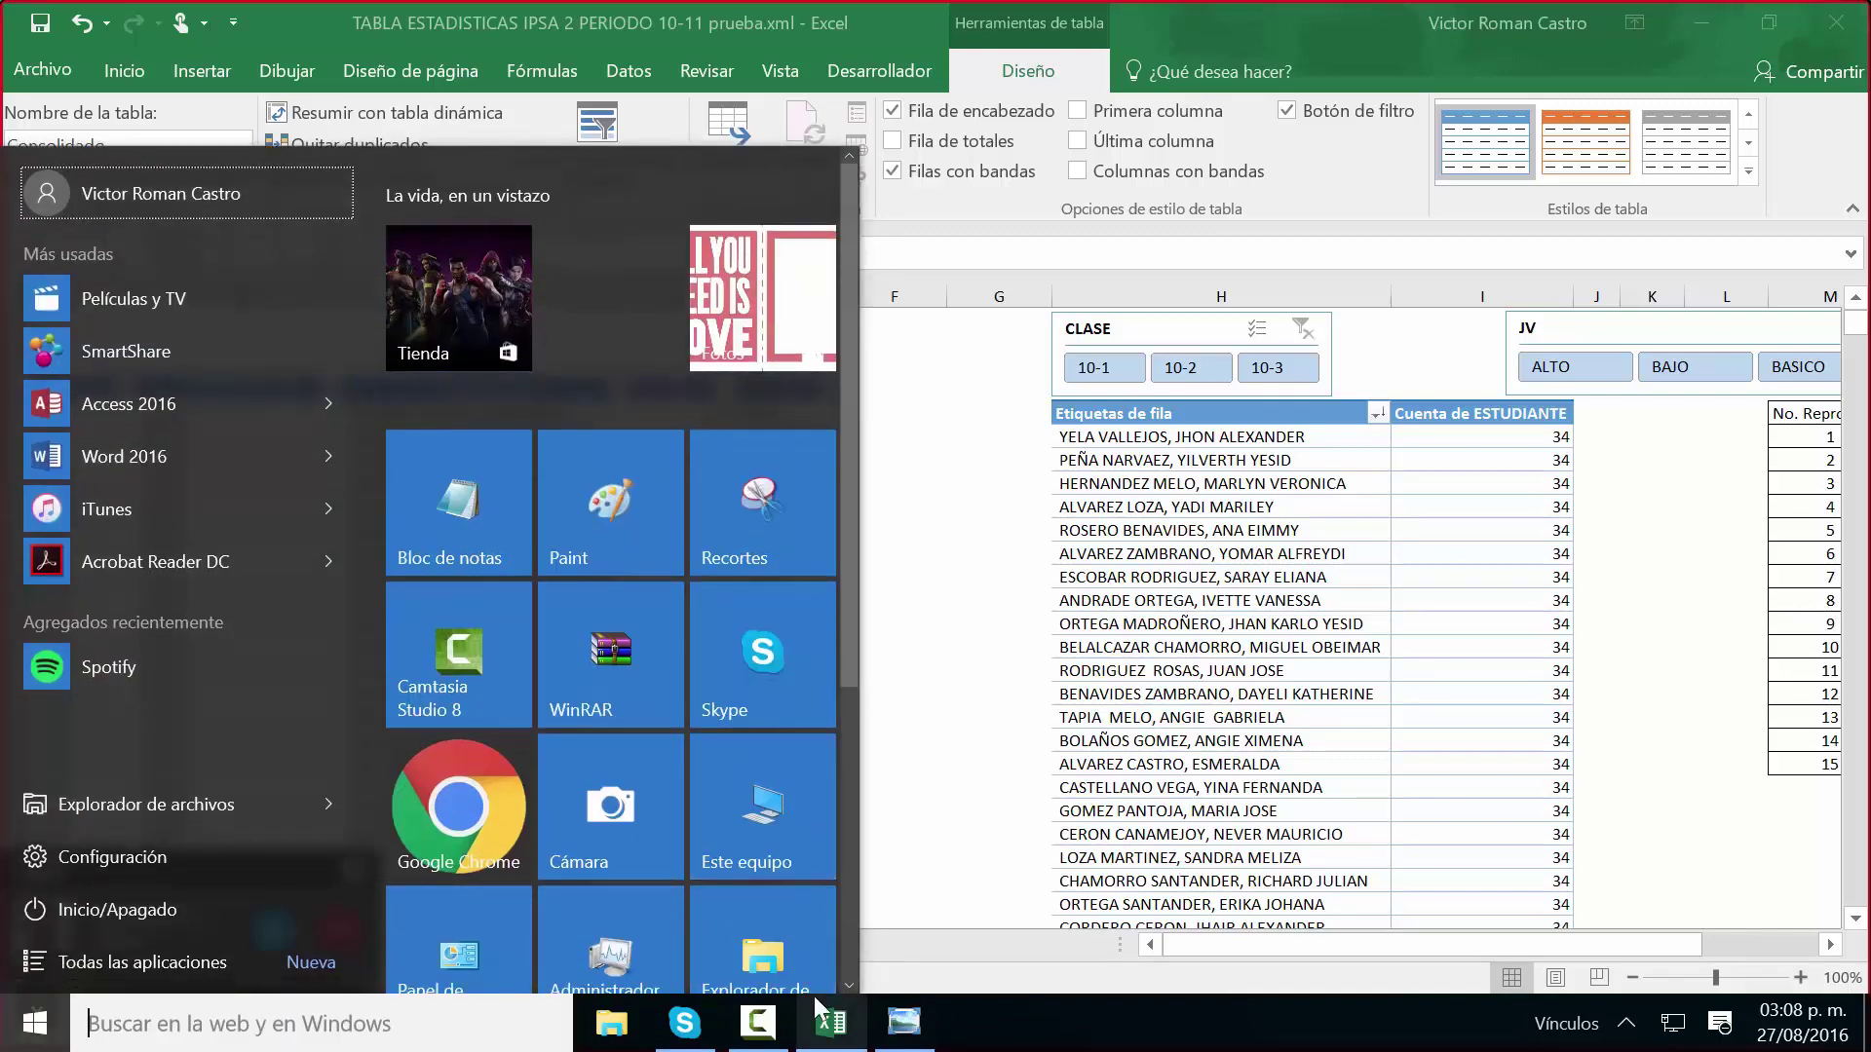
{"action": "key", "text": "super"}
{"action": "key", "text": "super+e"}
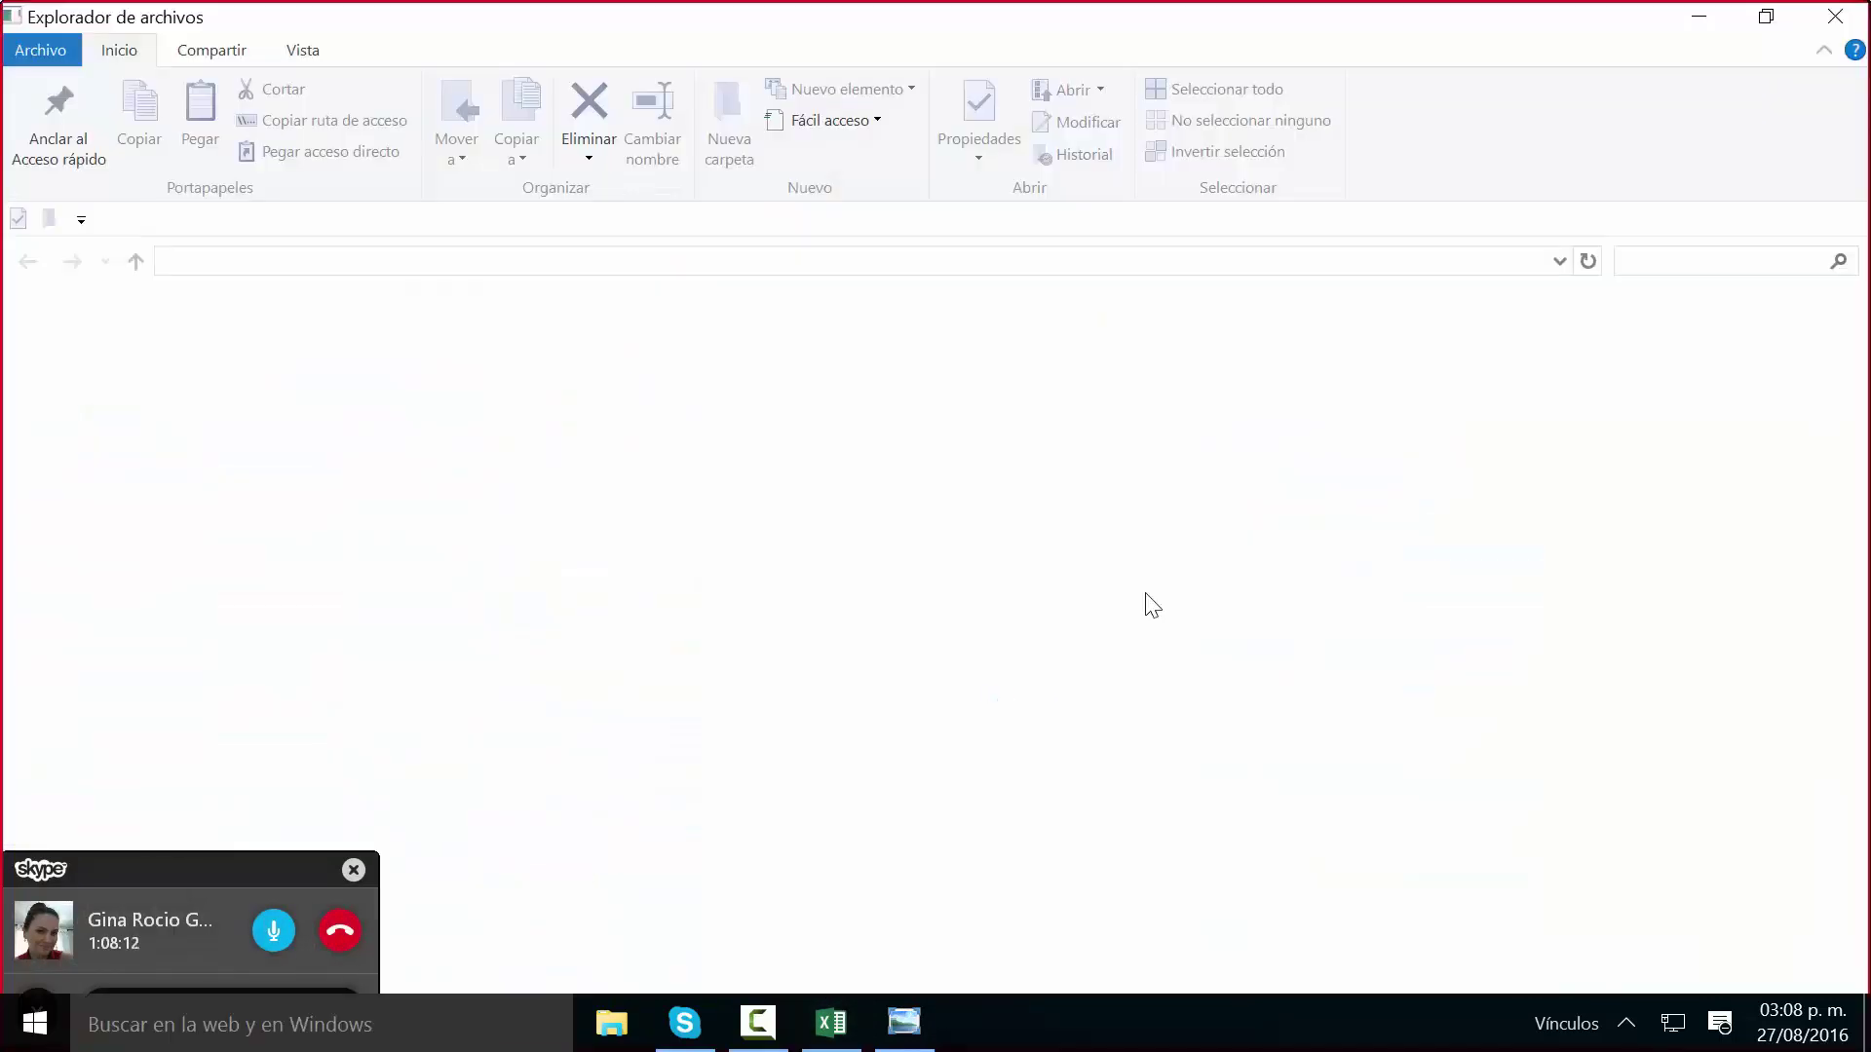
{"action": "left_click", "coordinate": [204, 521]}
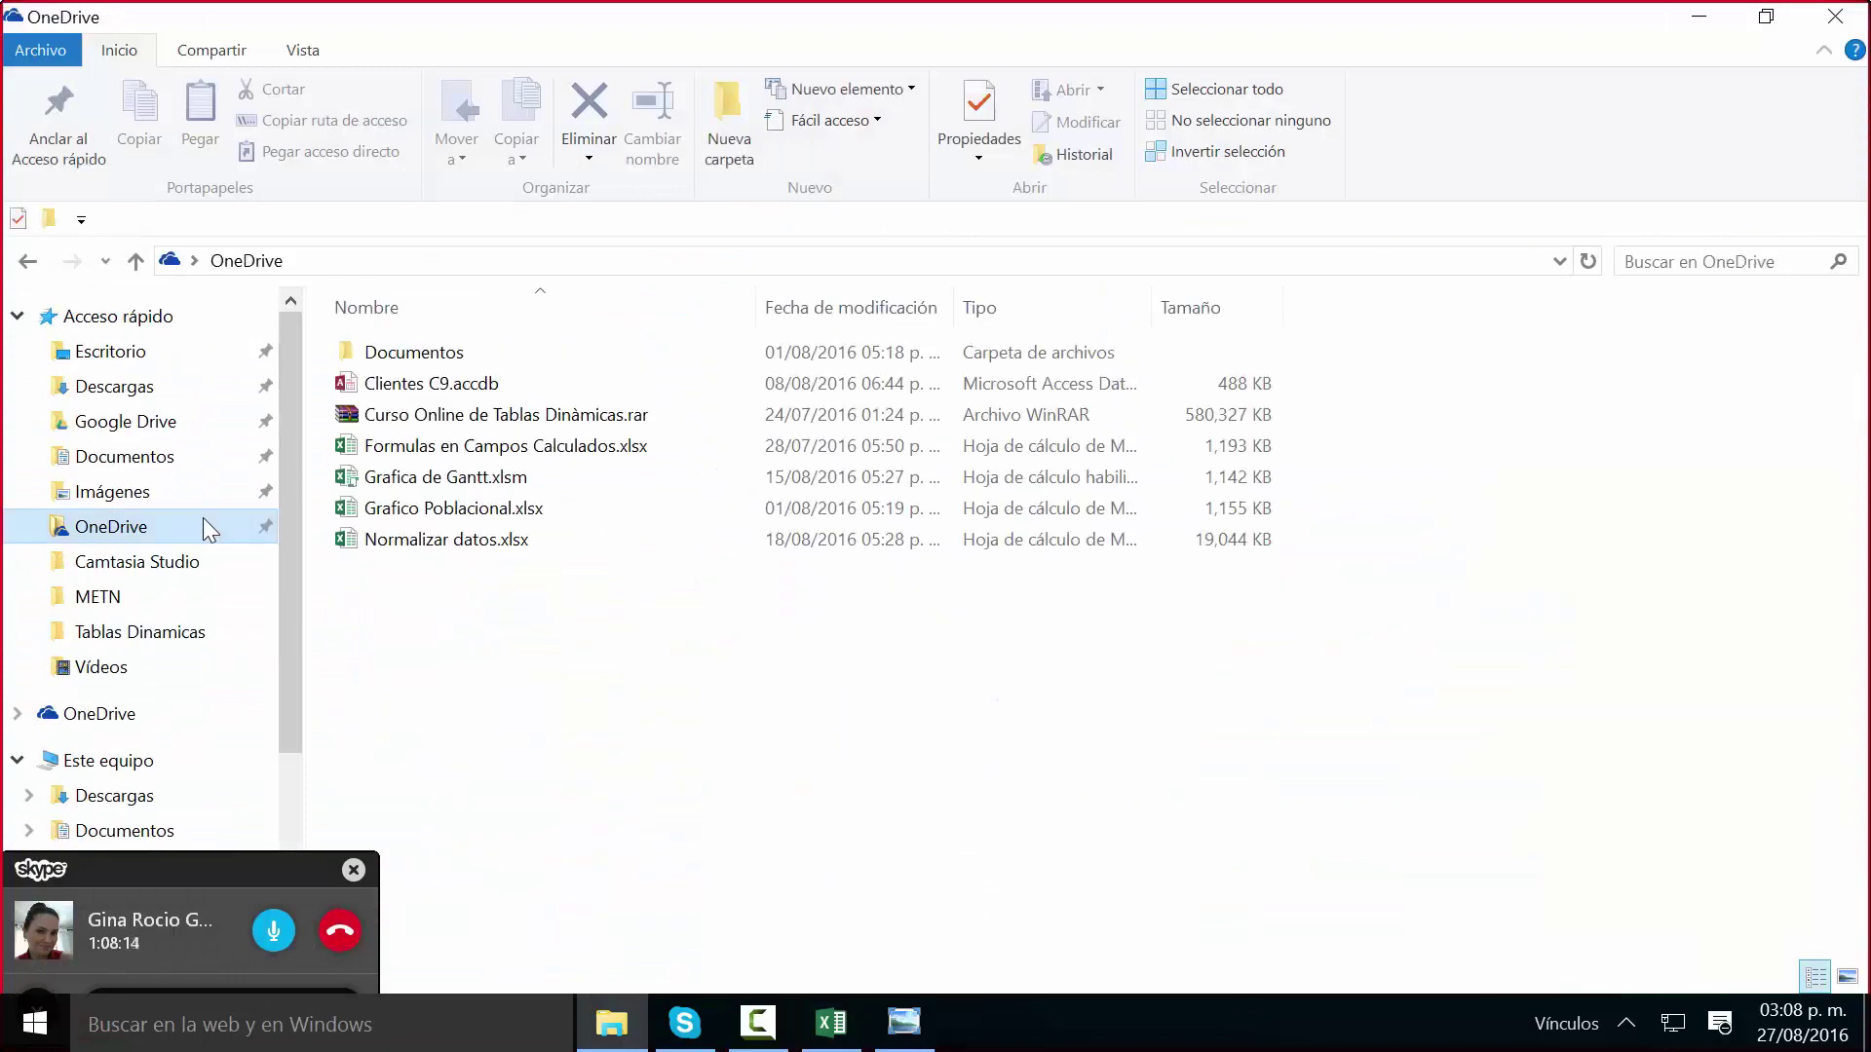
{"action": "left_click", "coordinate": [682, 449]}
{"action": "double_click", "coordinate": [682, 448]}
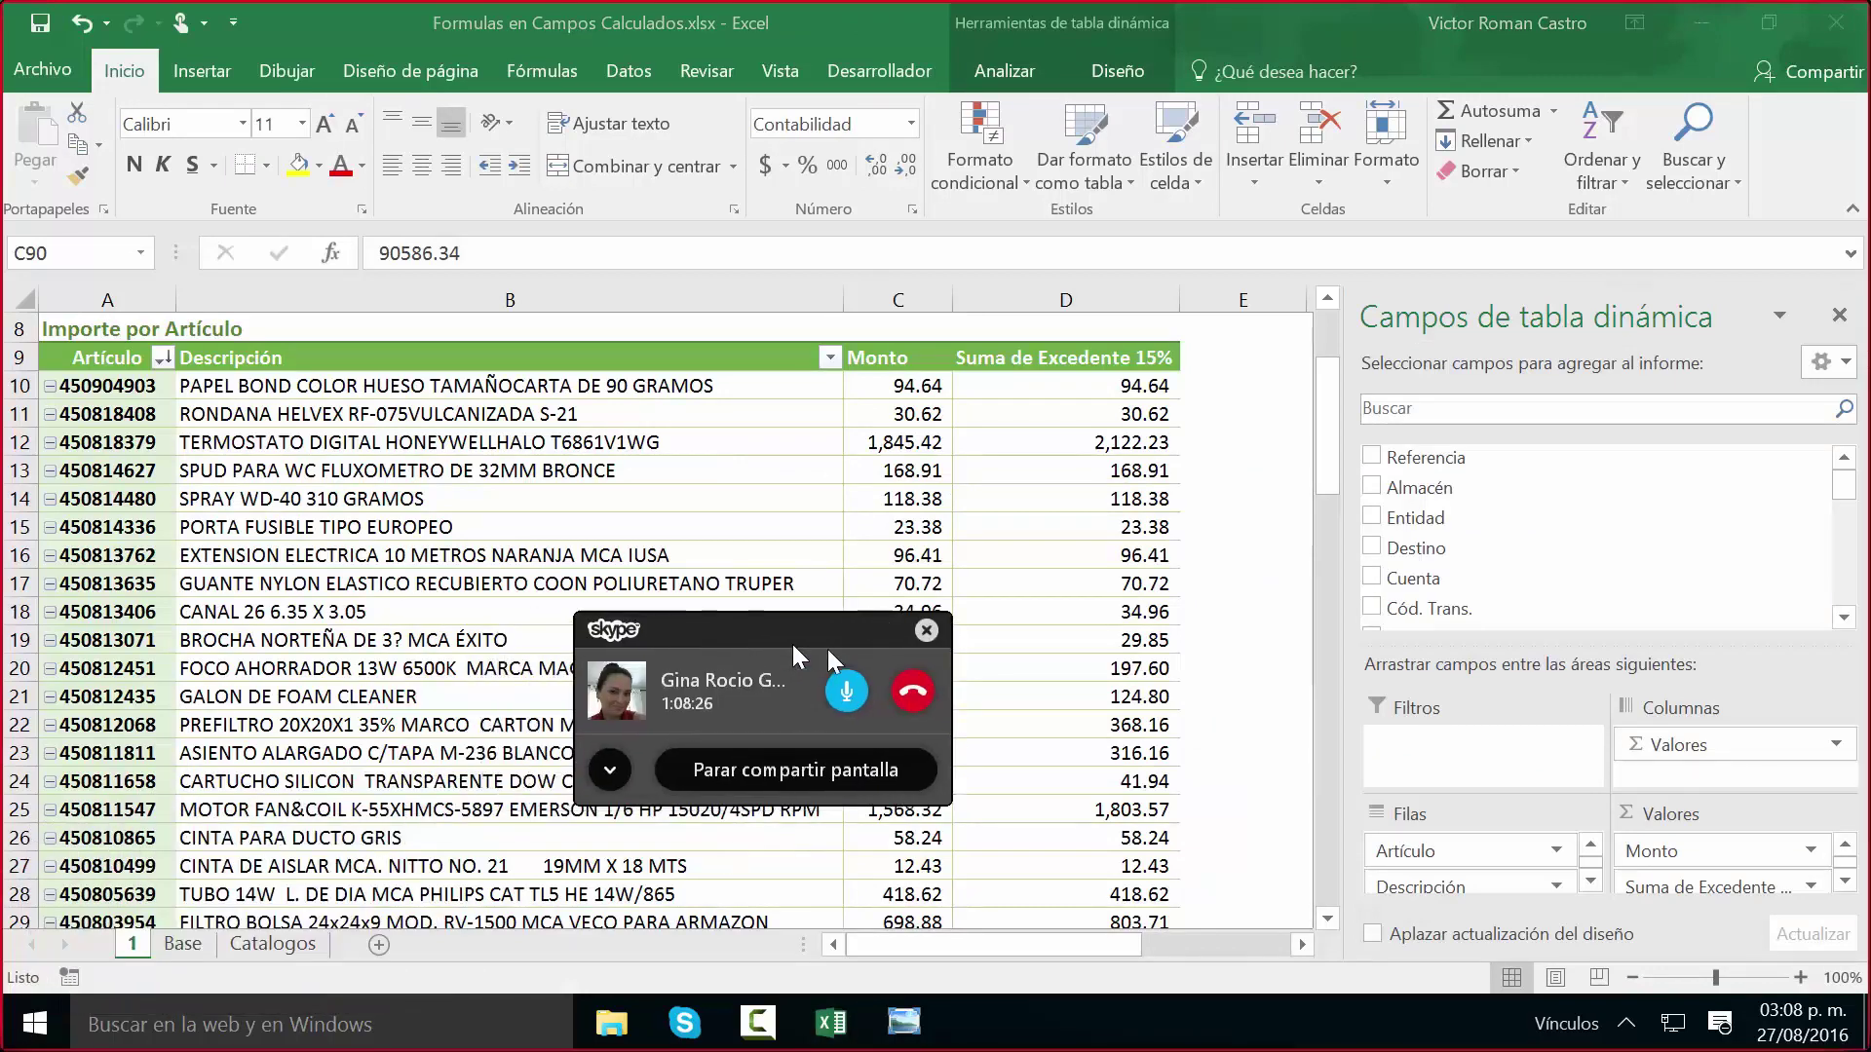
- Switch to the Base sheet and select a date in the Fecha column
{"action": "left_click", "coordinate": [184, 943]}
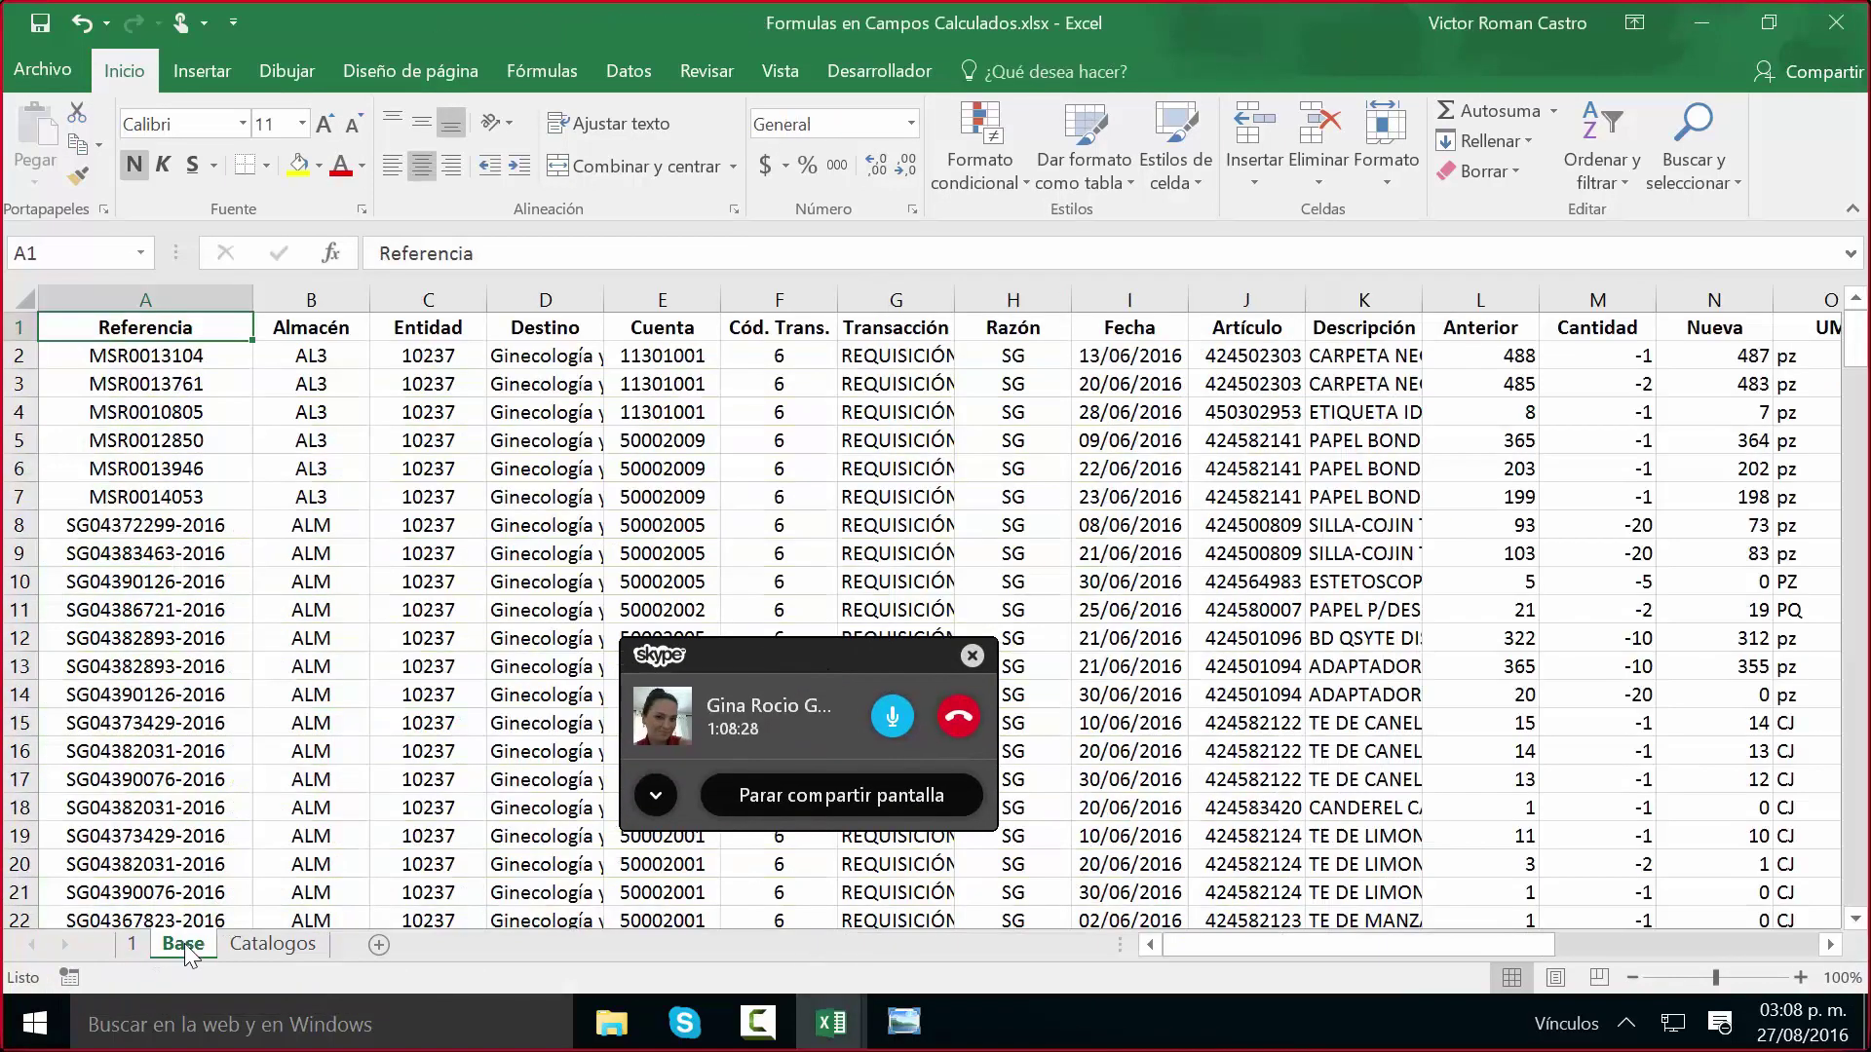
{"action": "left_click_drag", "start_coordinate": [914, 669], "coordinate": [290, 892]}
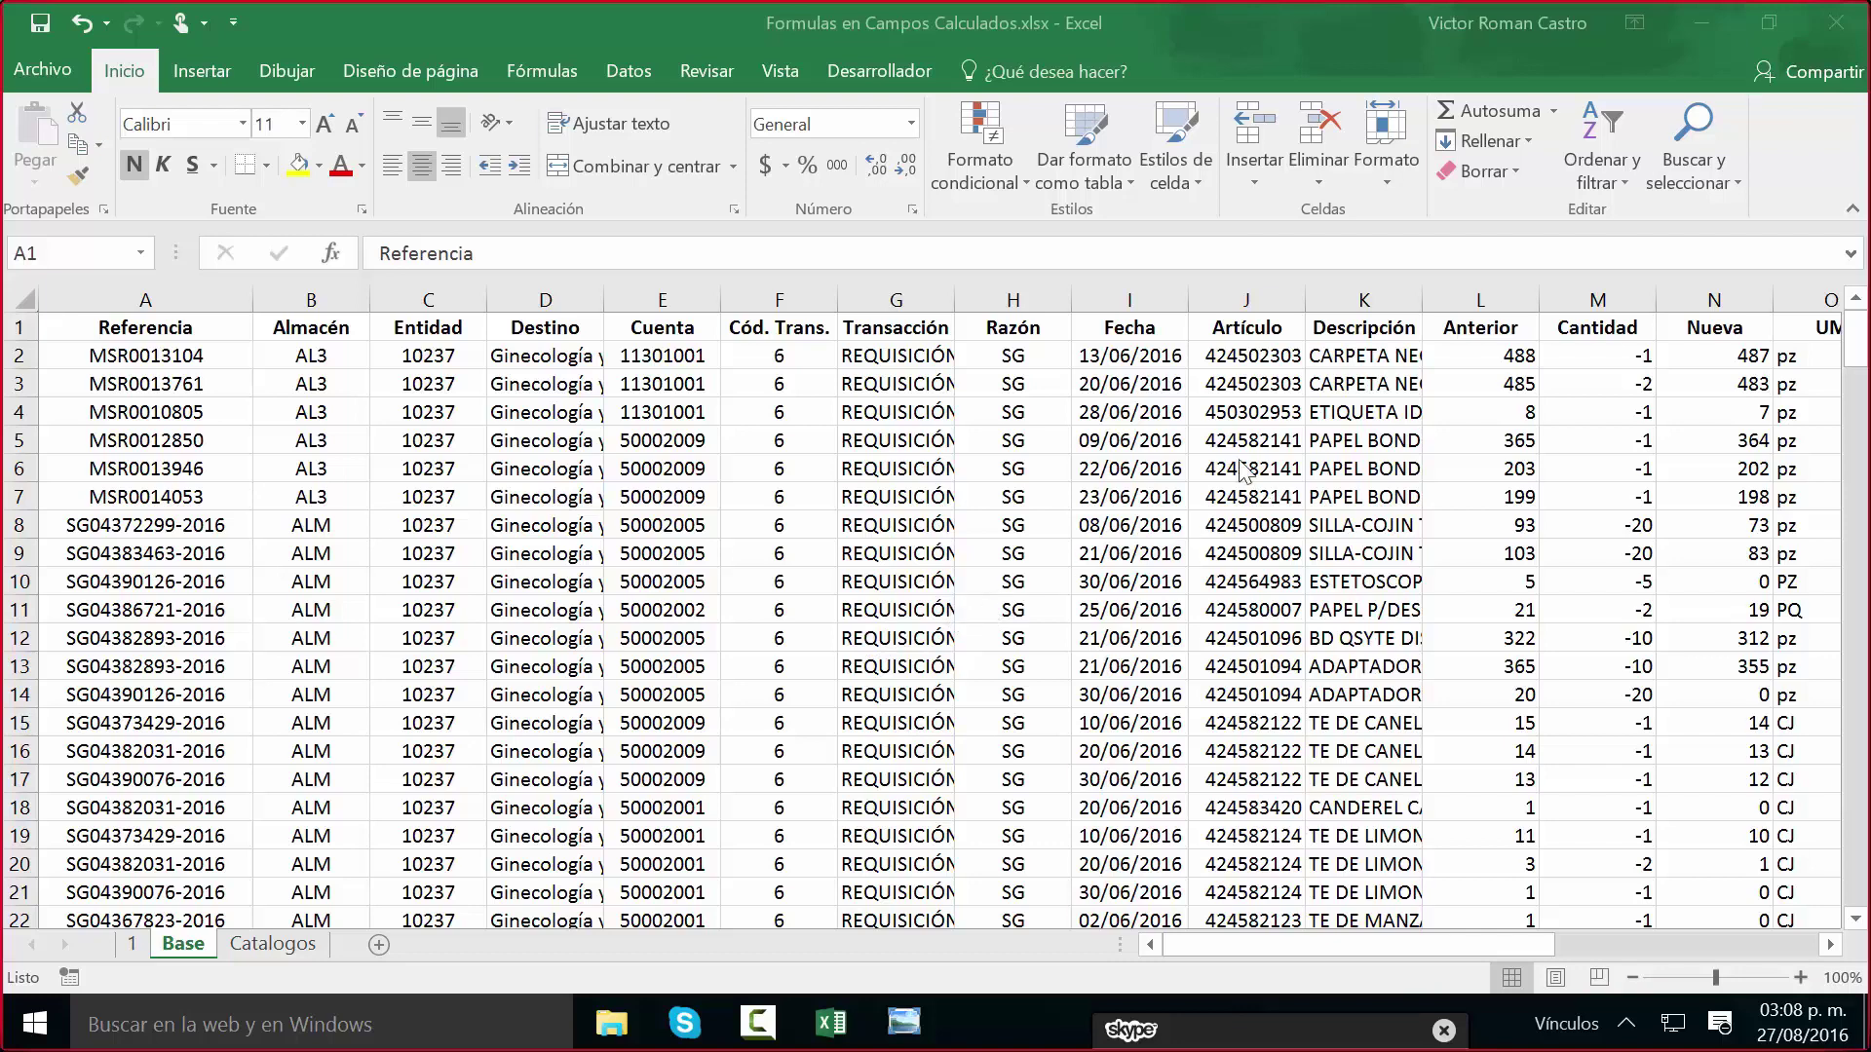
{"action": "left_click", "coordinate": [1174, 440]}
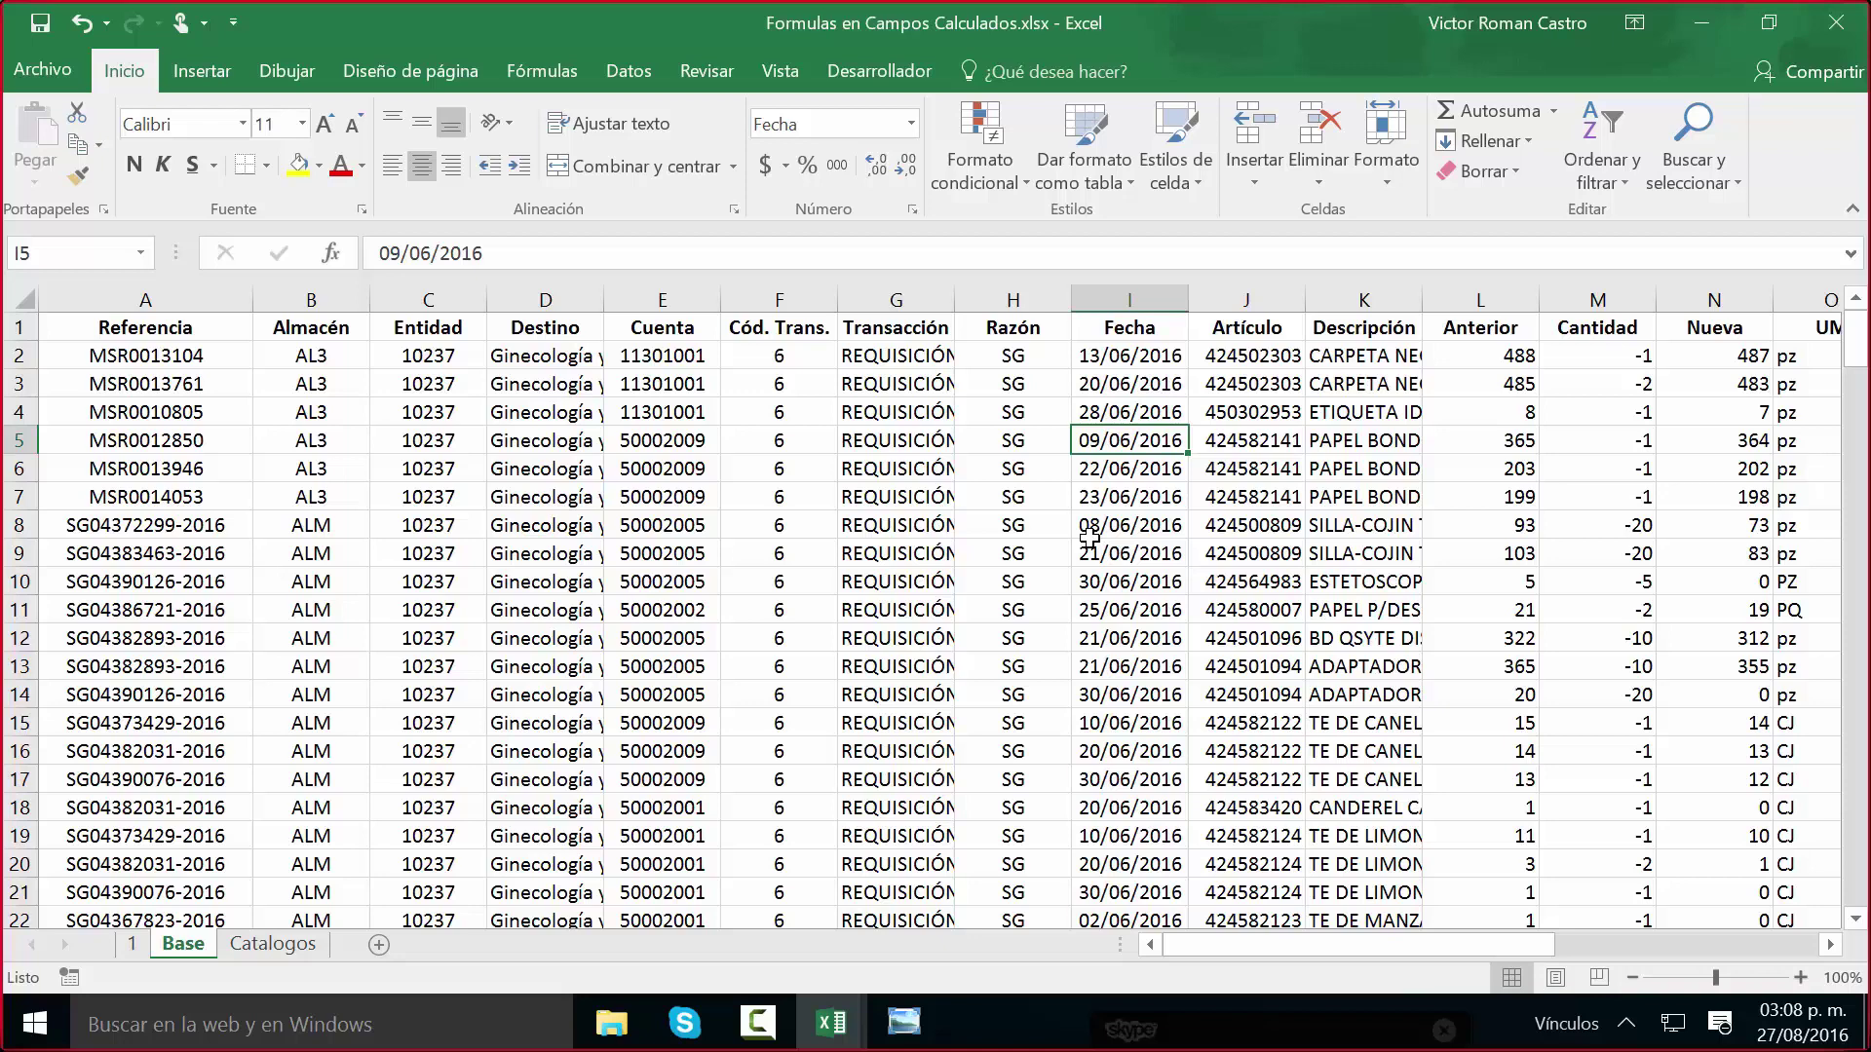
- Move across the header row from Referencia to Destino, ending on the Destino value in D2
{"action": "key", "text": "Left"}
{"action": "key", "text": "Left"}
{"action": "key", "text": "Left"}
{"action": "key", "text": "Left"}
{"action": "key", "text": "Left"}
{"action": "key", "text": "Left"}
{"action": "key", "text": "Left"}
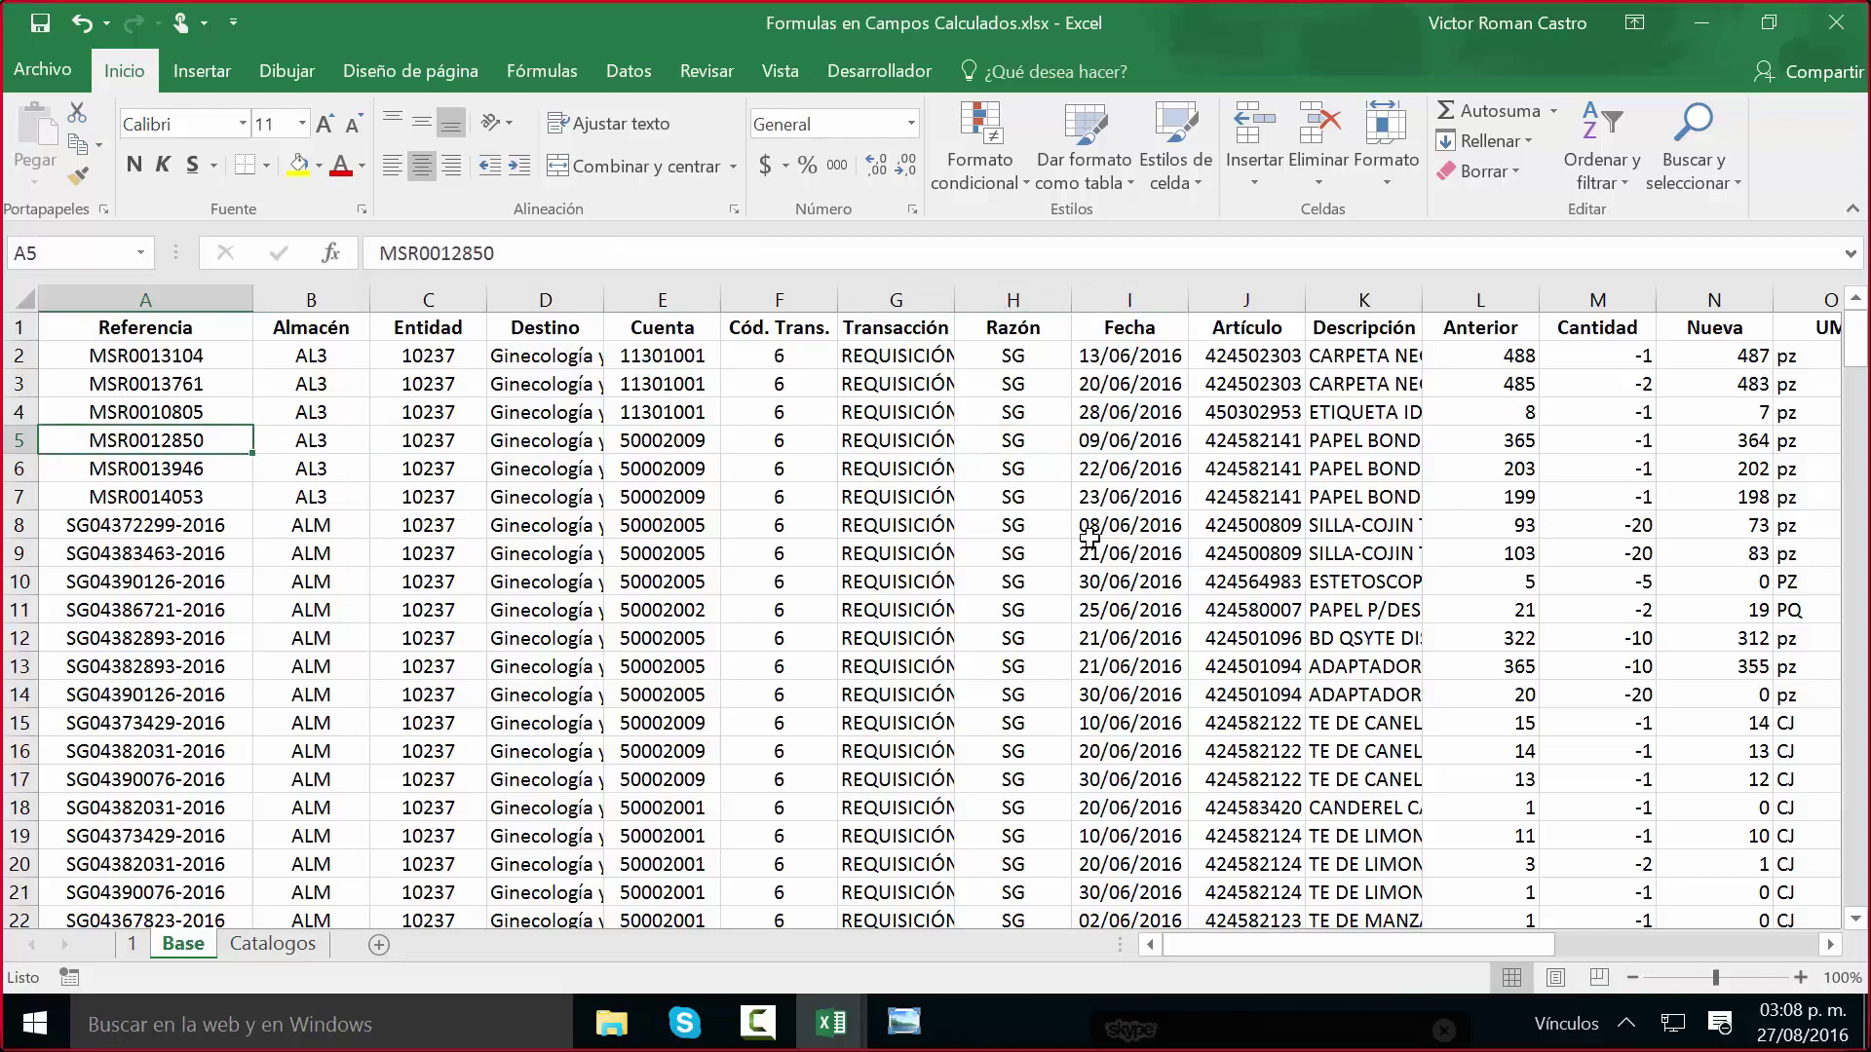
{"action": "key", "text": "Up"}
{"action": "key", "text": "Up"}
{"action": "key", "text": "Up"}
{"action": "key", "text": "Up"}
{"action": "key", "text": "Right"}
{"action": "key", "text": "Right"}
{"action": "key", "text": "Right"}
{"action": "key", "text": "Right"}
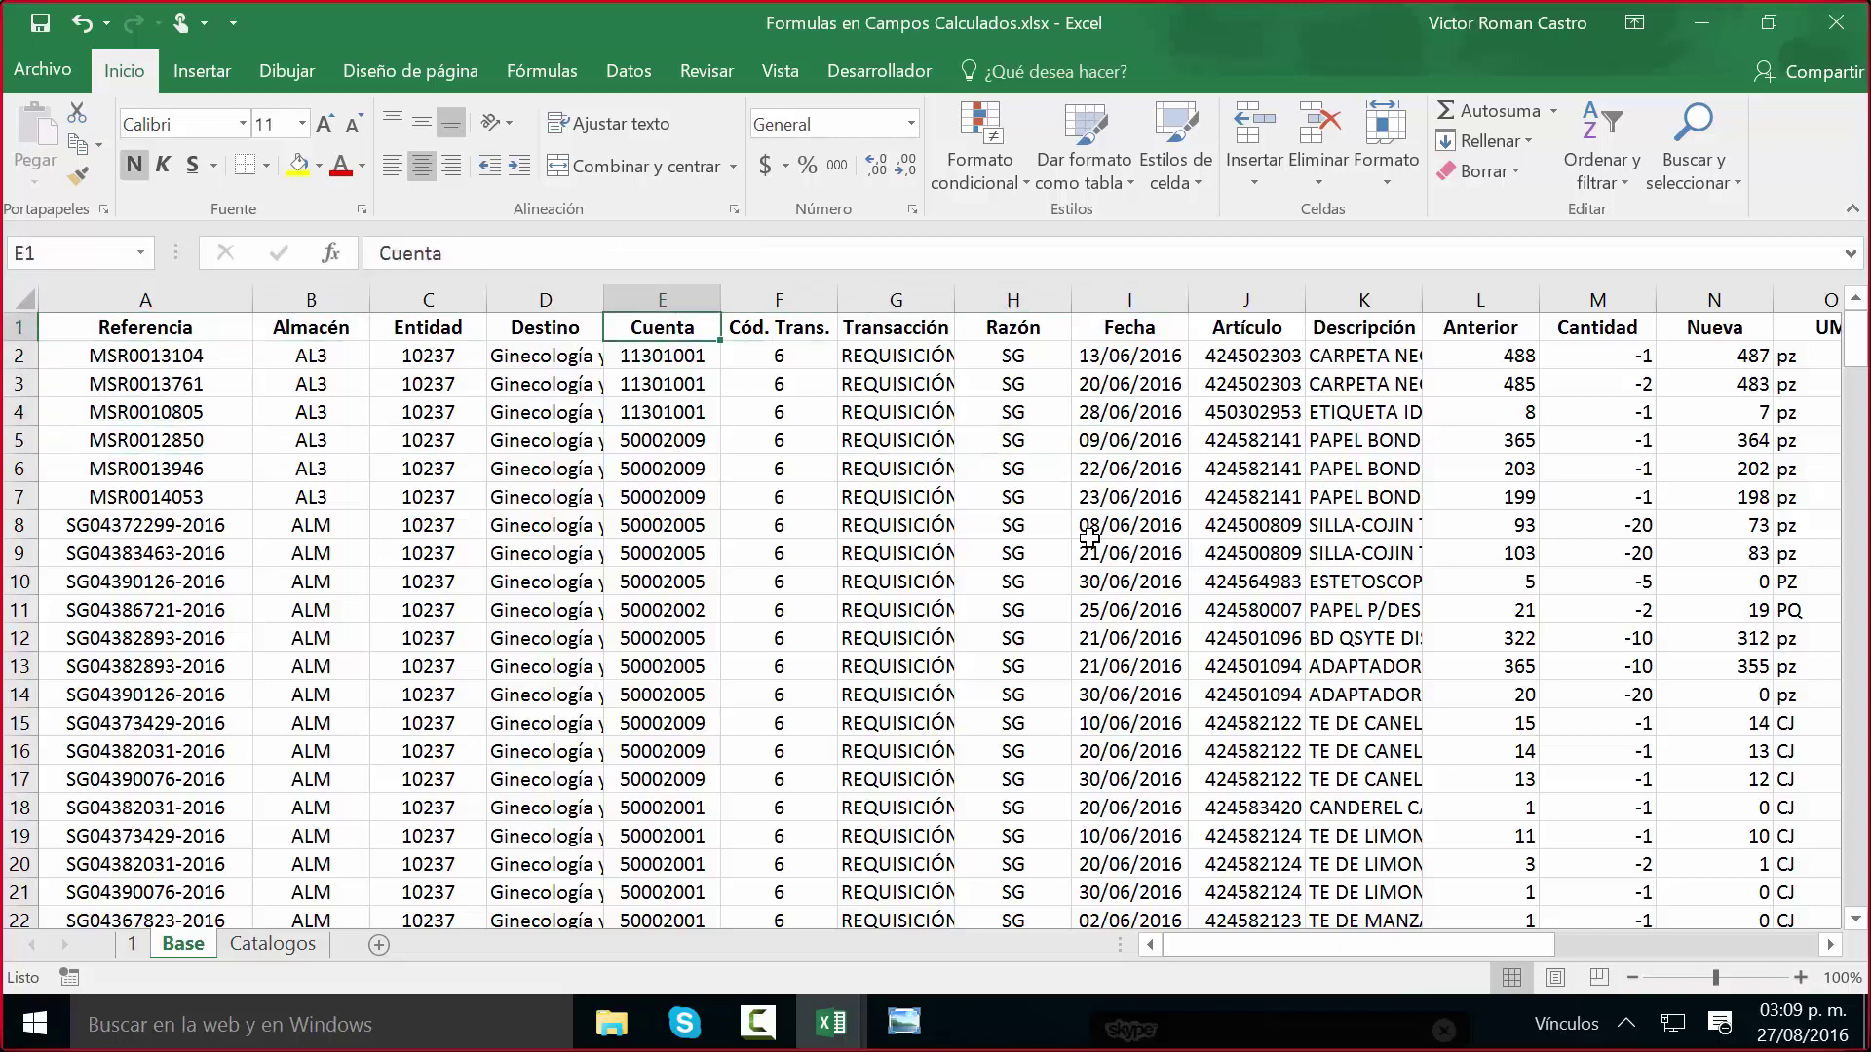
{"action": "key", "text": "Home"}
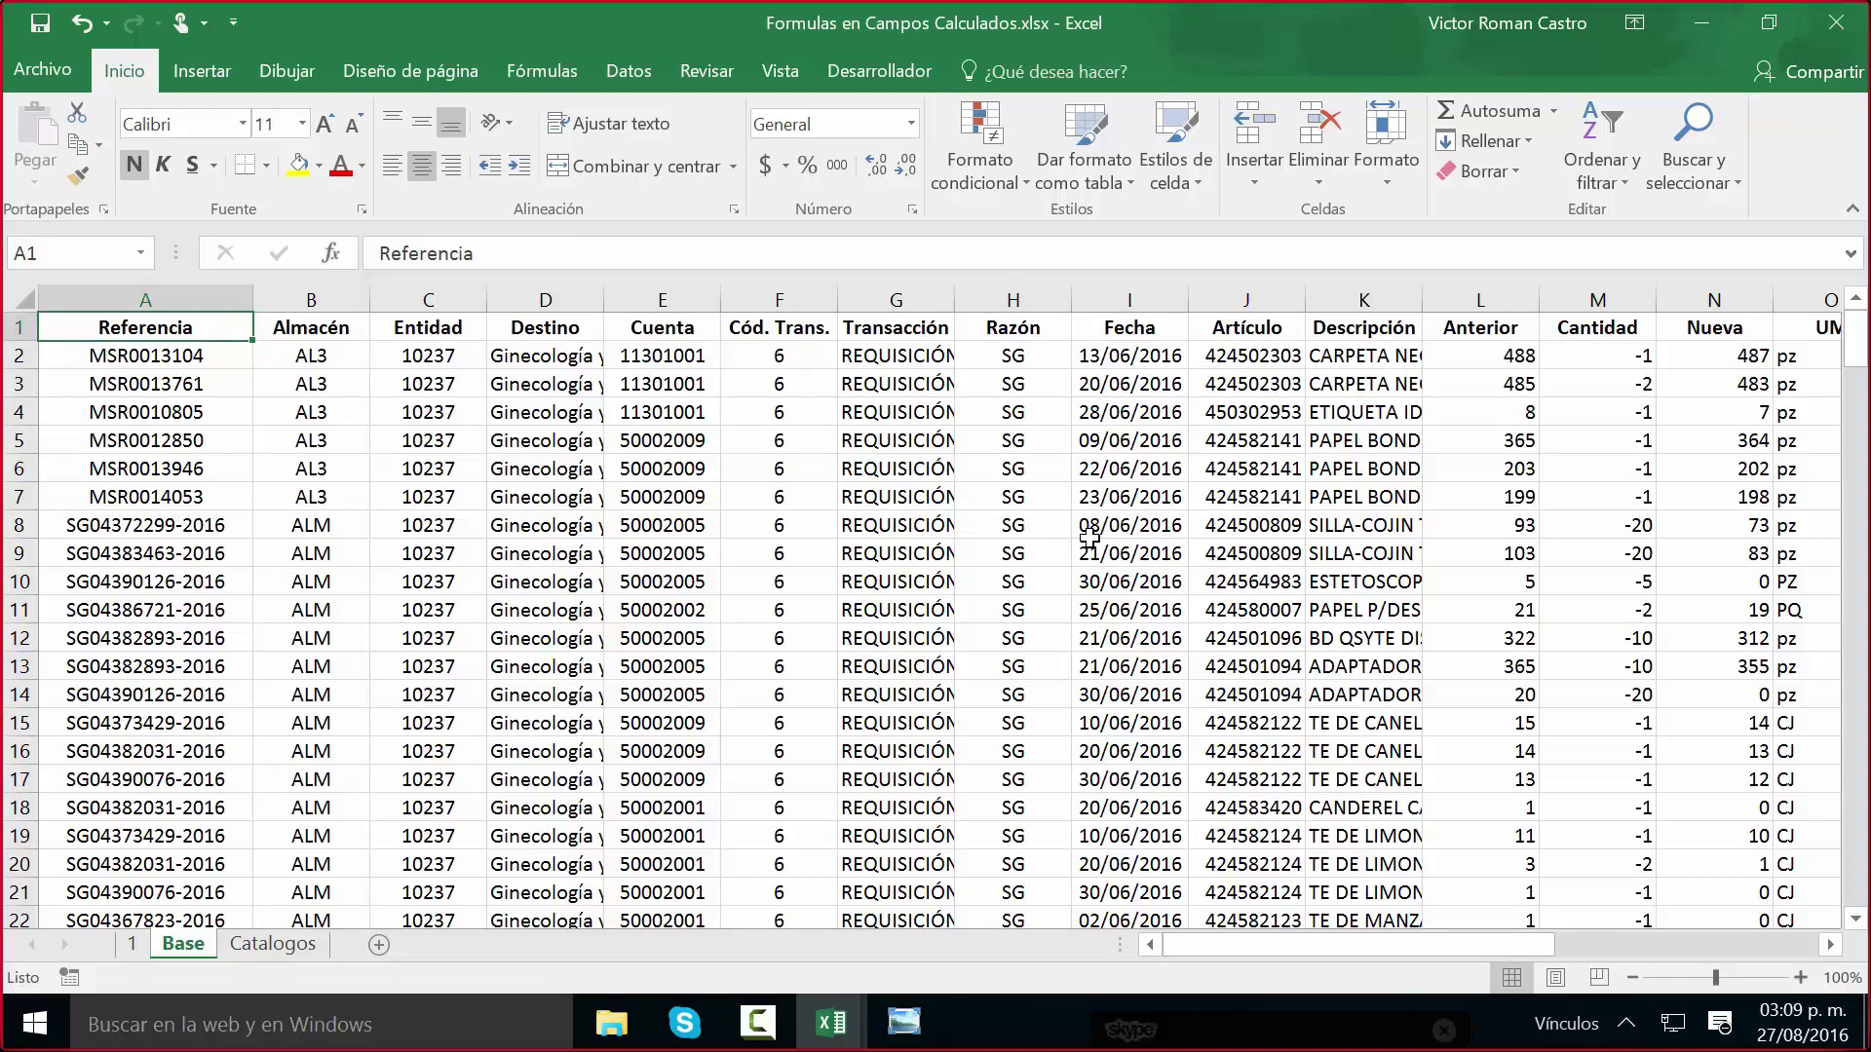
{"action": "key", "text": "Right"}
{"action": "key", "text": "Right"}
{"action": "key", "text": "Right"}
{"action": "key", "text": "Down"}
{"action": "key", "text": "Right"}
{"action": "key", "text": "Right"}
{"action": "key", "text": "Right"}
{"action": "key", "text": "Right"}
{"action": "key", "text": "Right"}
{"action": "key", "text": "Right"}
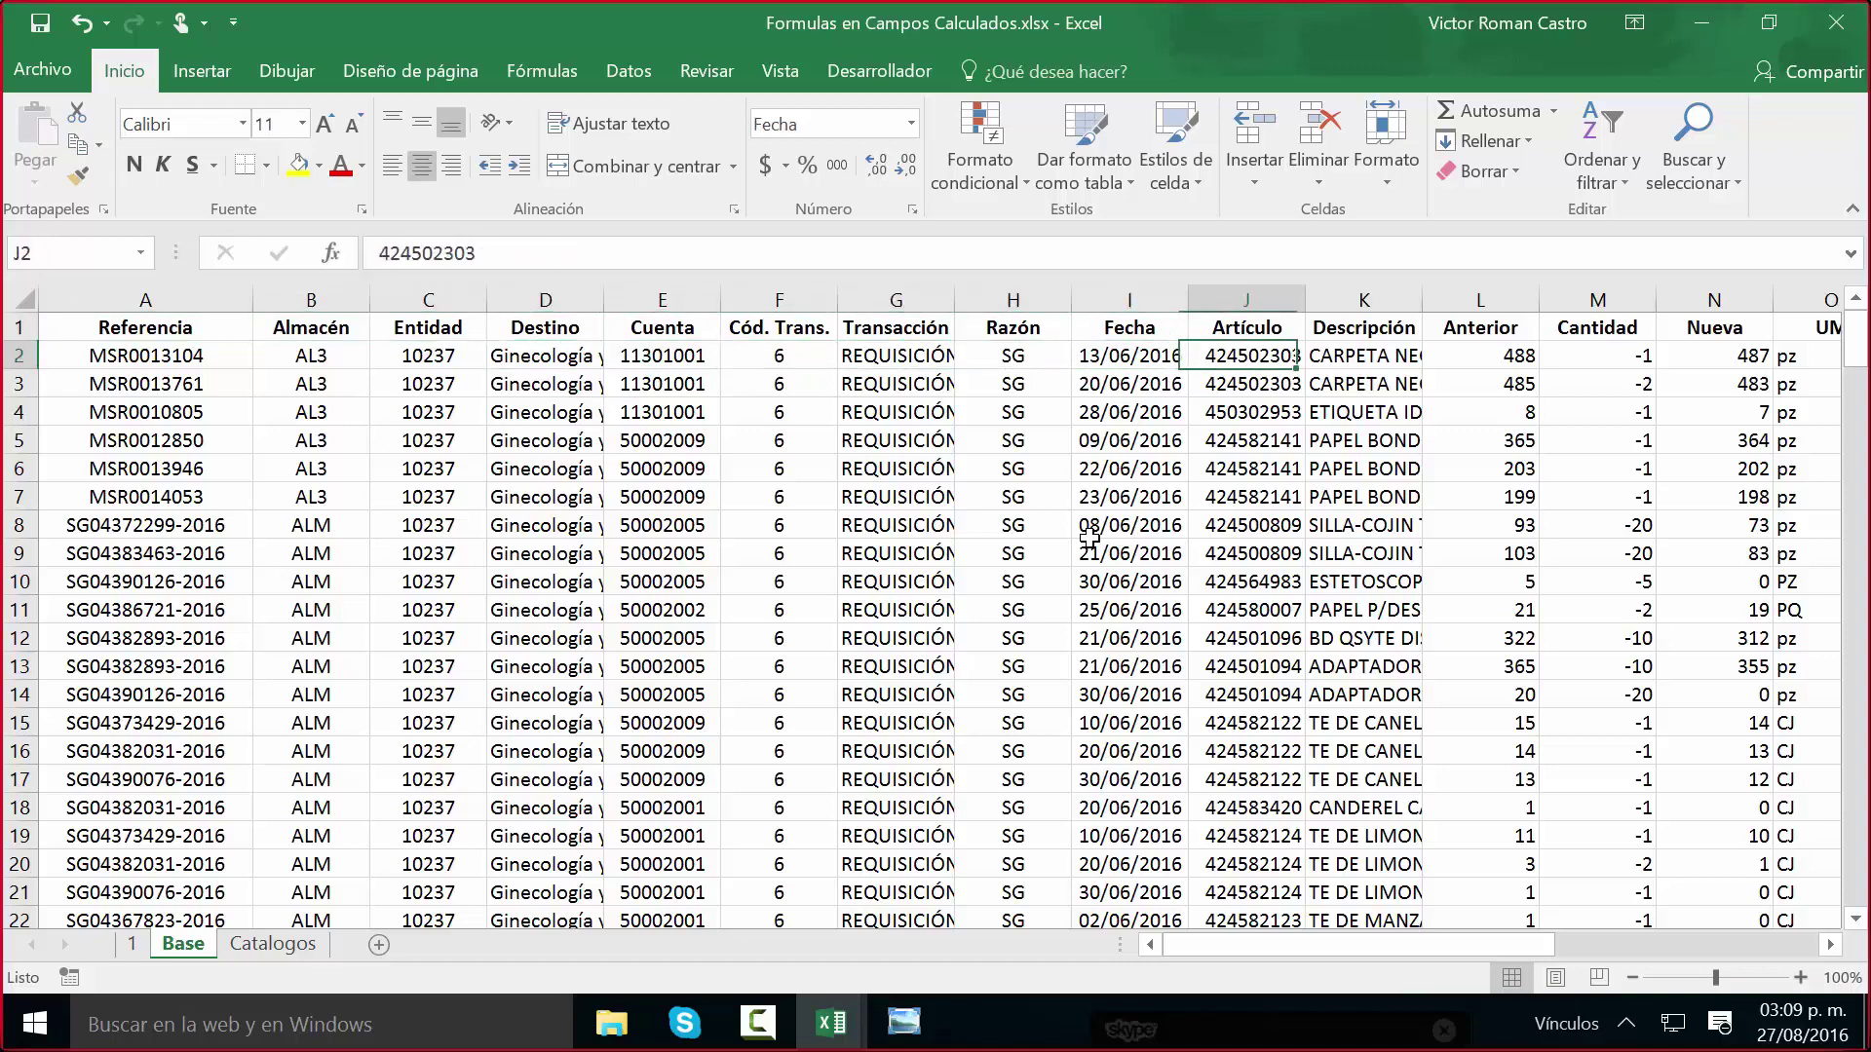
{"action": "key", "text": "Right"}
{"action": "key", "text": "Left"}
{"action": "key", "text": "Left"}
{"action": "key", "text": "Left"}
{"action": "key", "text": "Left"}
{"action": "key", "text": "Left"}
{"action": "key", "text": "Left"}
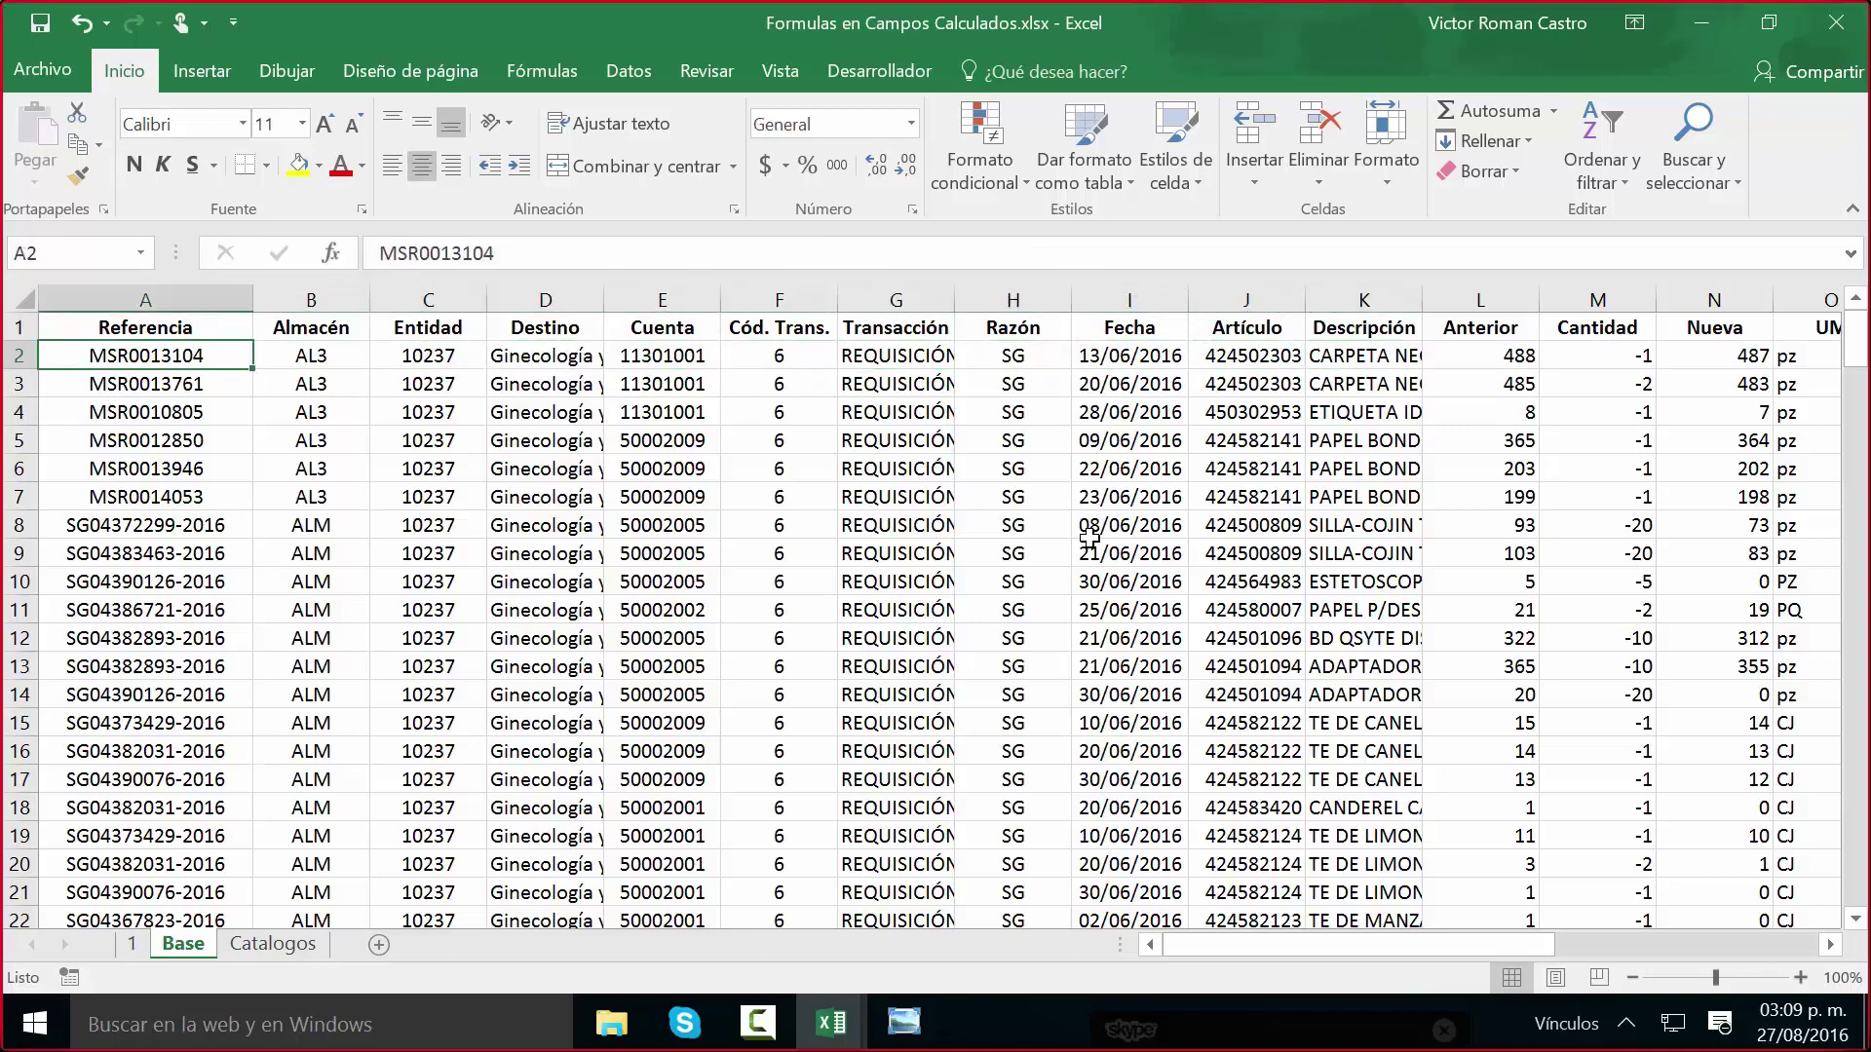
{"action": "key", "text": "Right"}
{"action": "key", "text": "Right"}
{"action": "key", "text": "Right"}
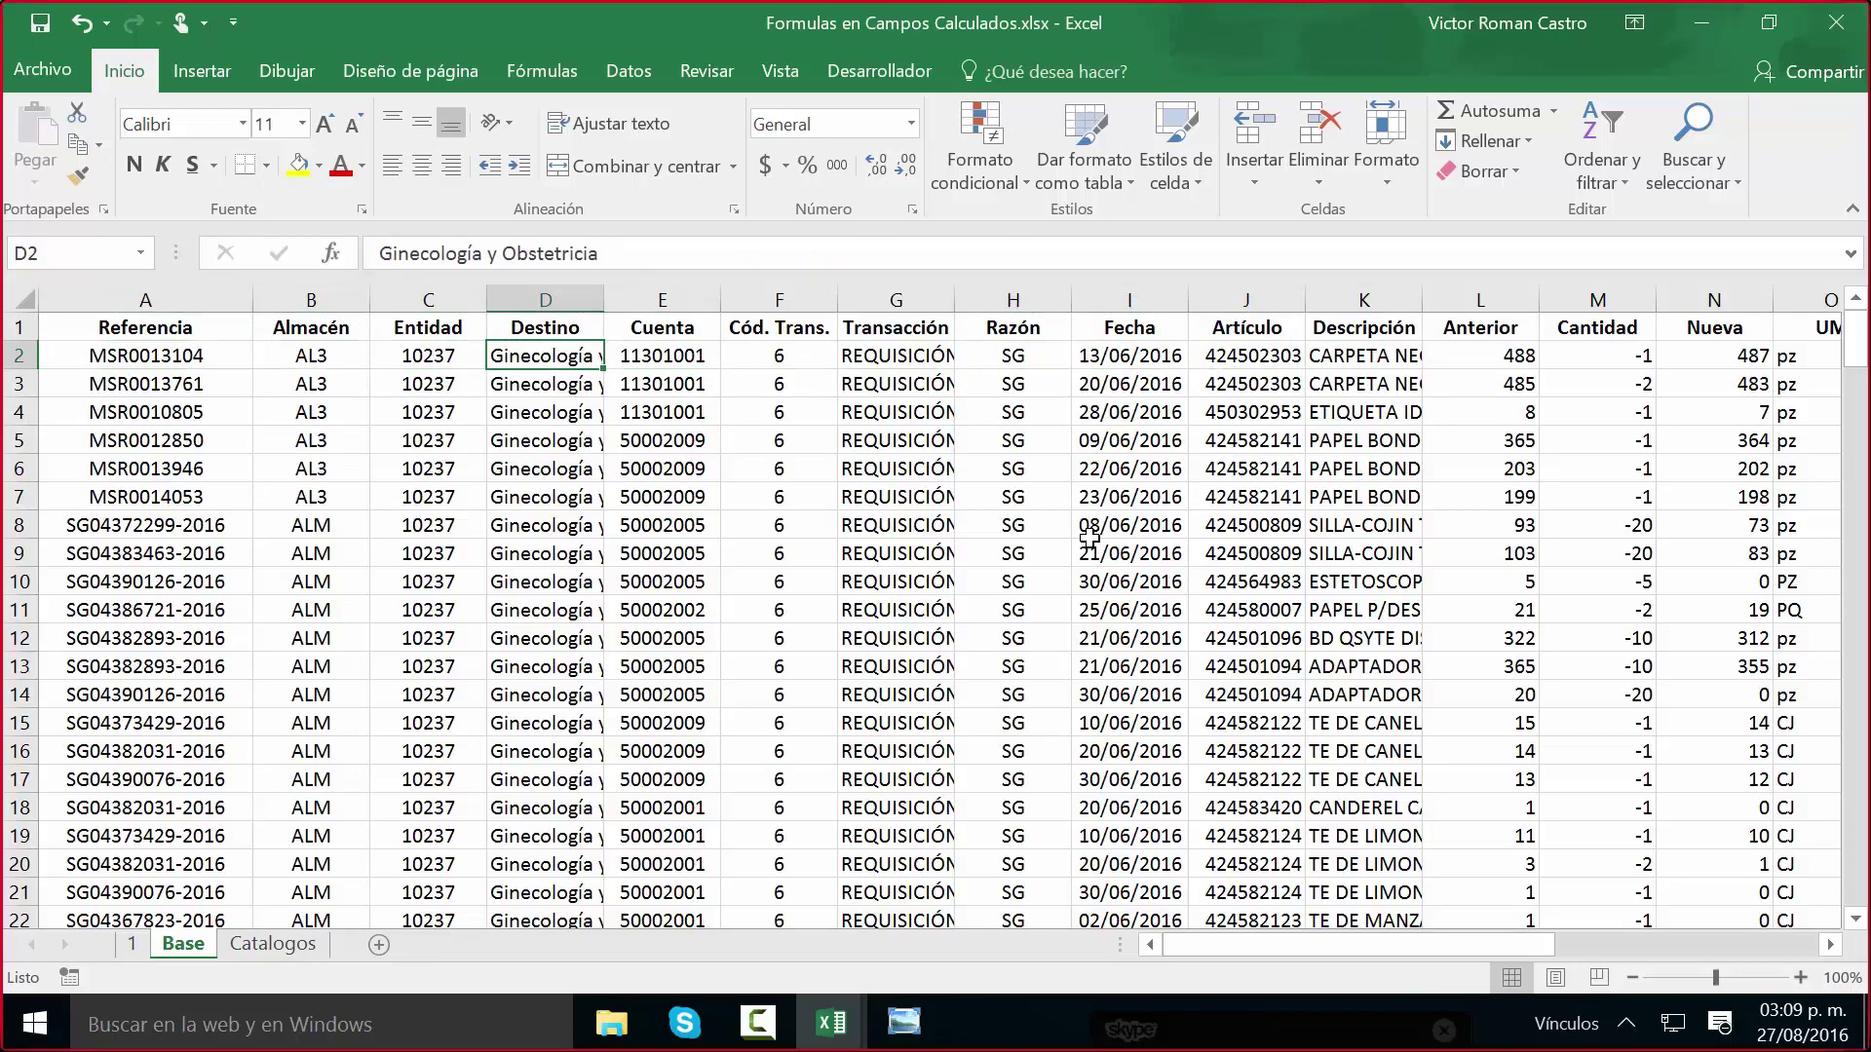
- Widen column D to fit Ginecología y Obstetricia and check how far the Destino and Fecha data run
{"action": "double_click", "coordinate": [603, 300]}
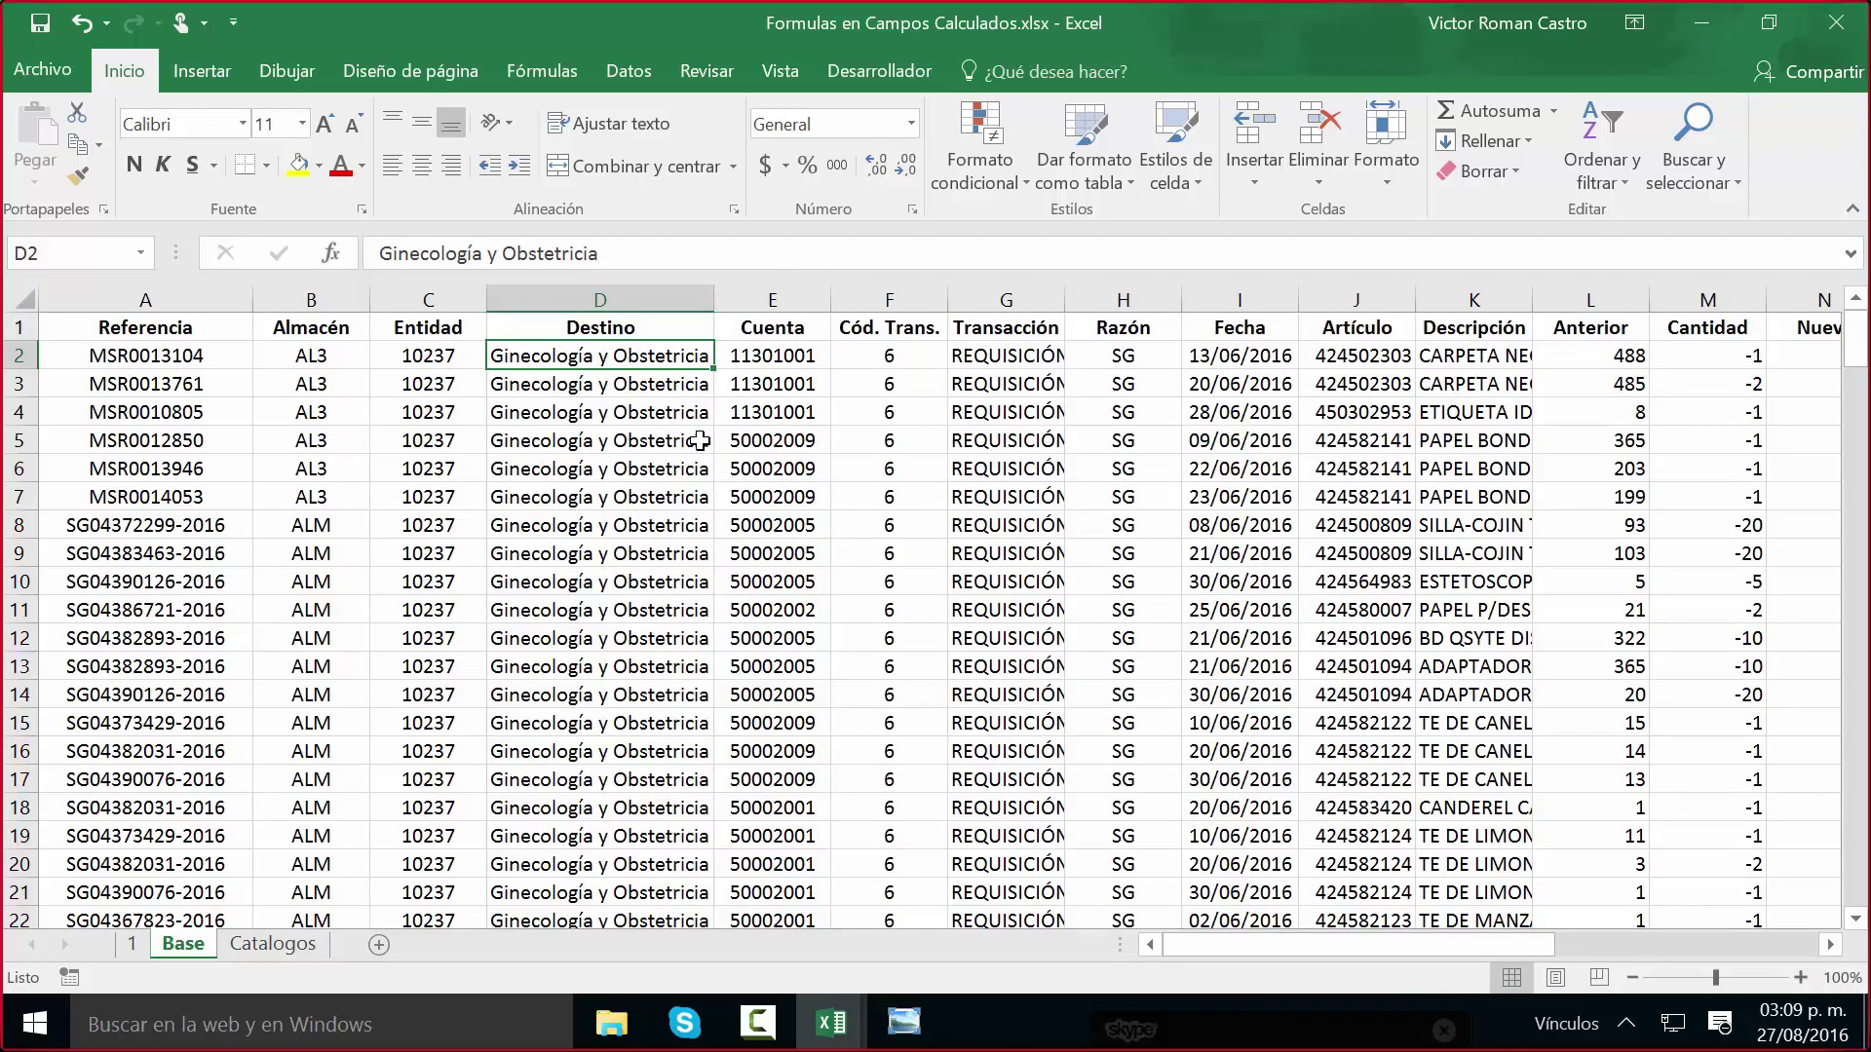
{"action": "key", "text": "Up"}
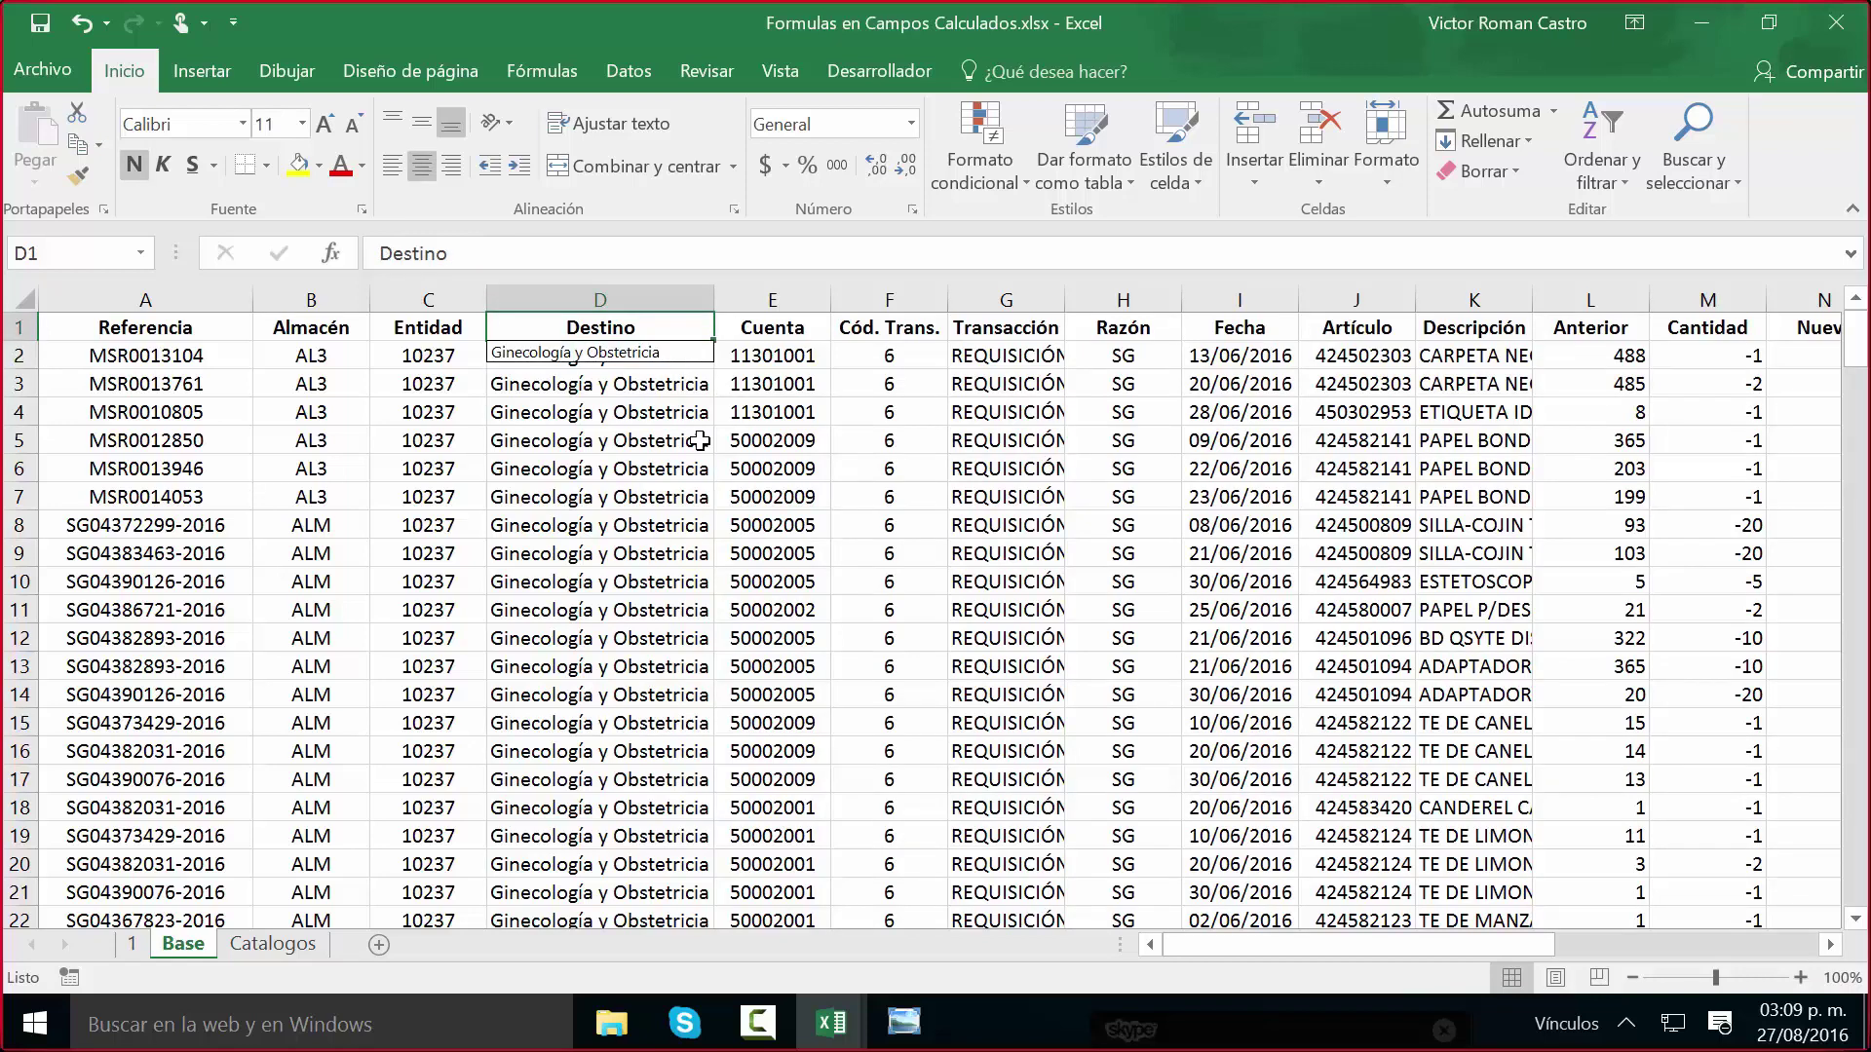
{"action": "key", "text": "Down"}
{"action": "key", "text": "ctrl+Down"}
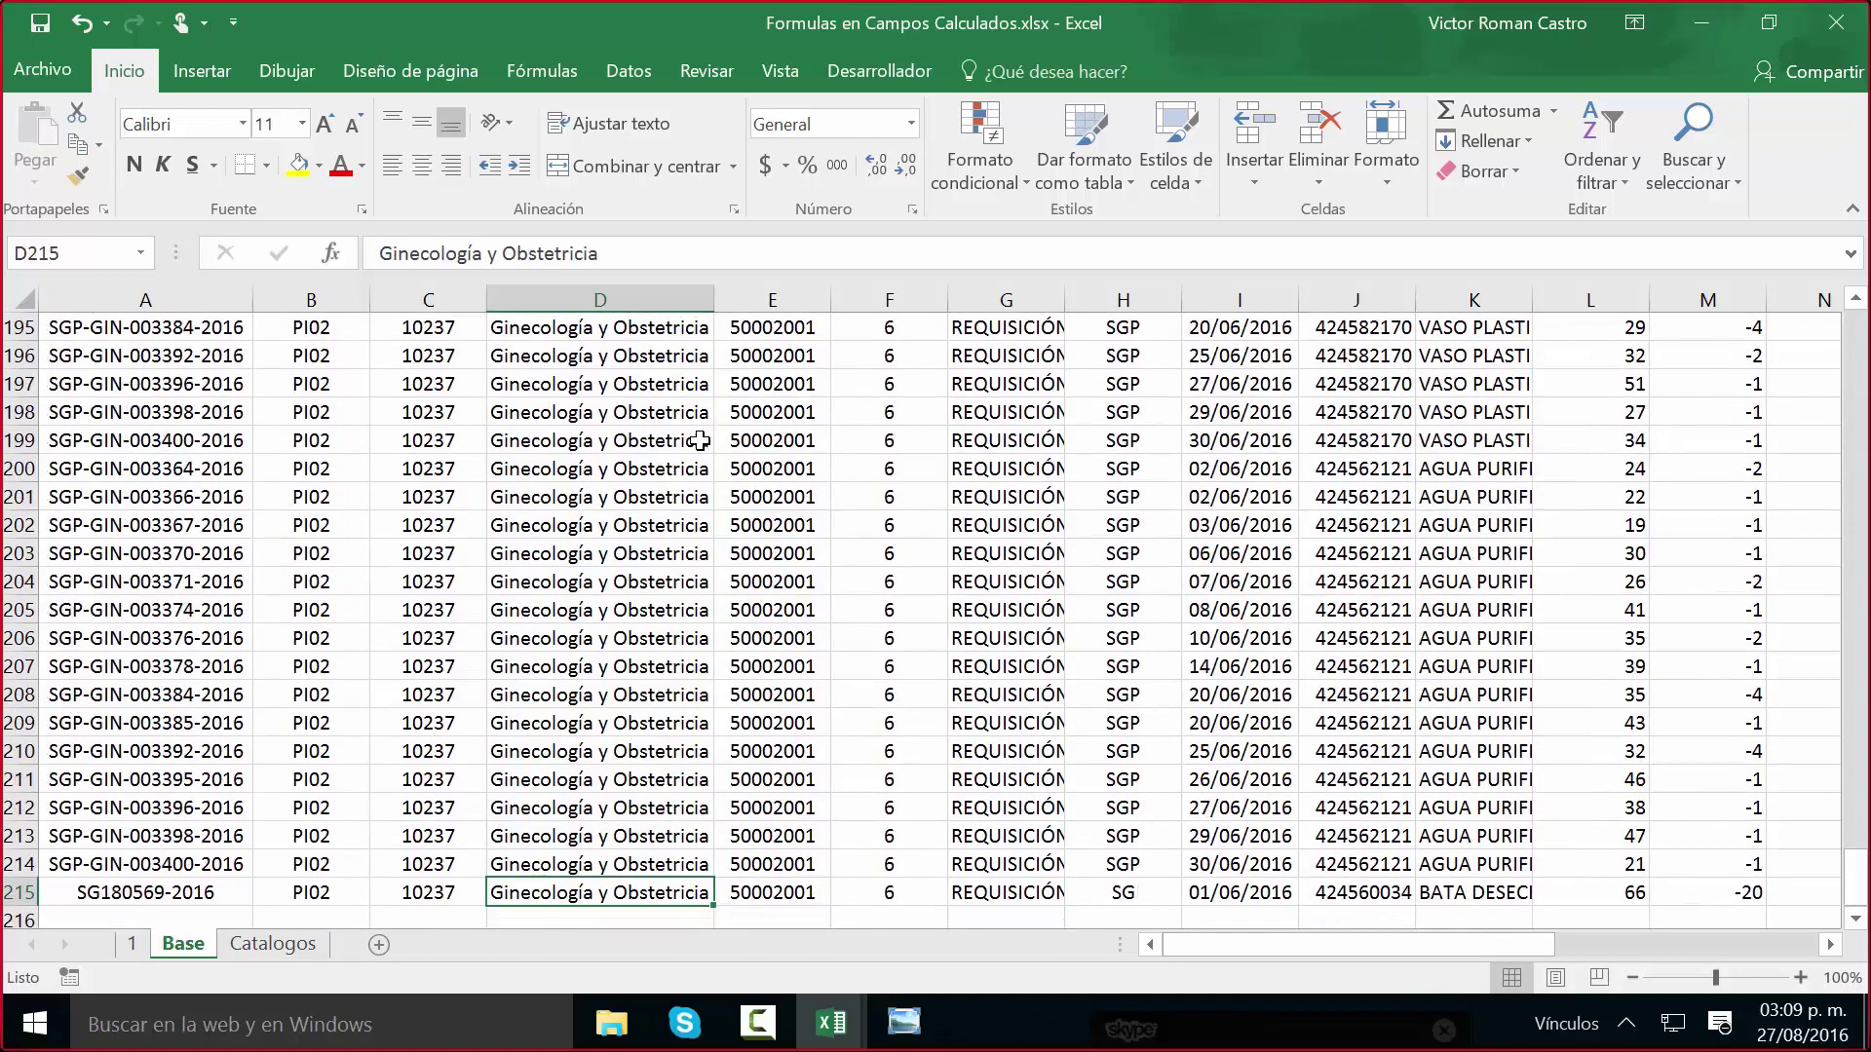
{"action": "key", "text": "ctrl+Up"}
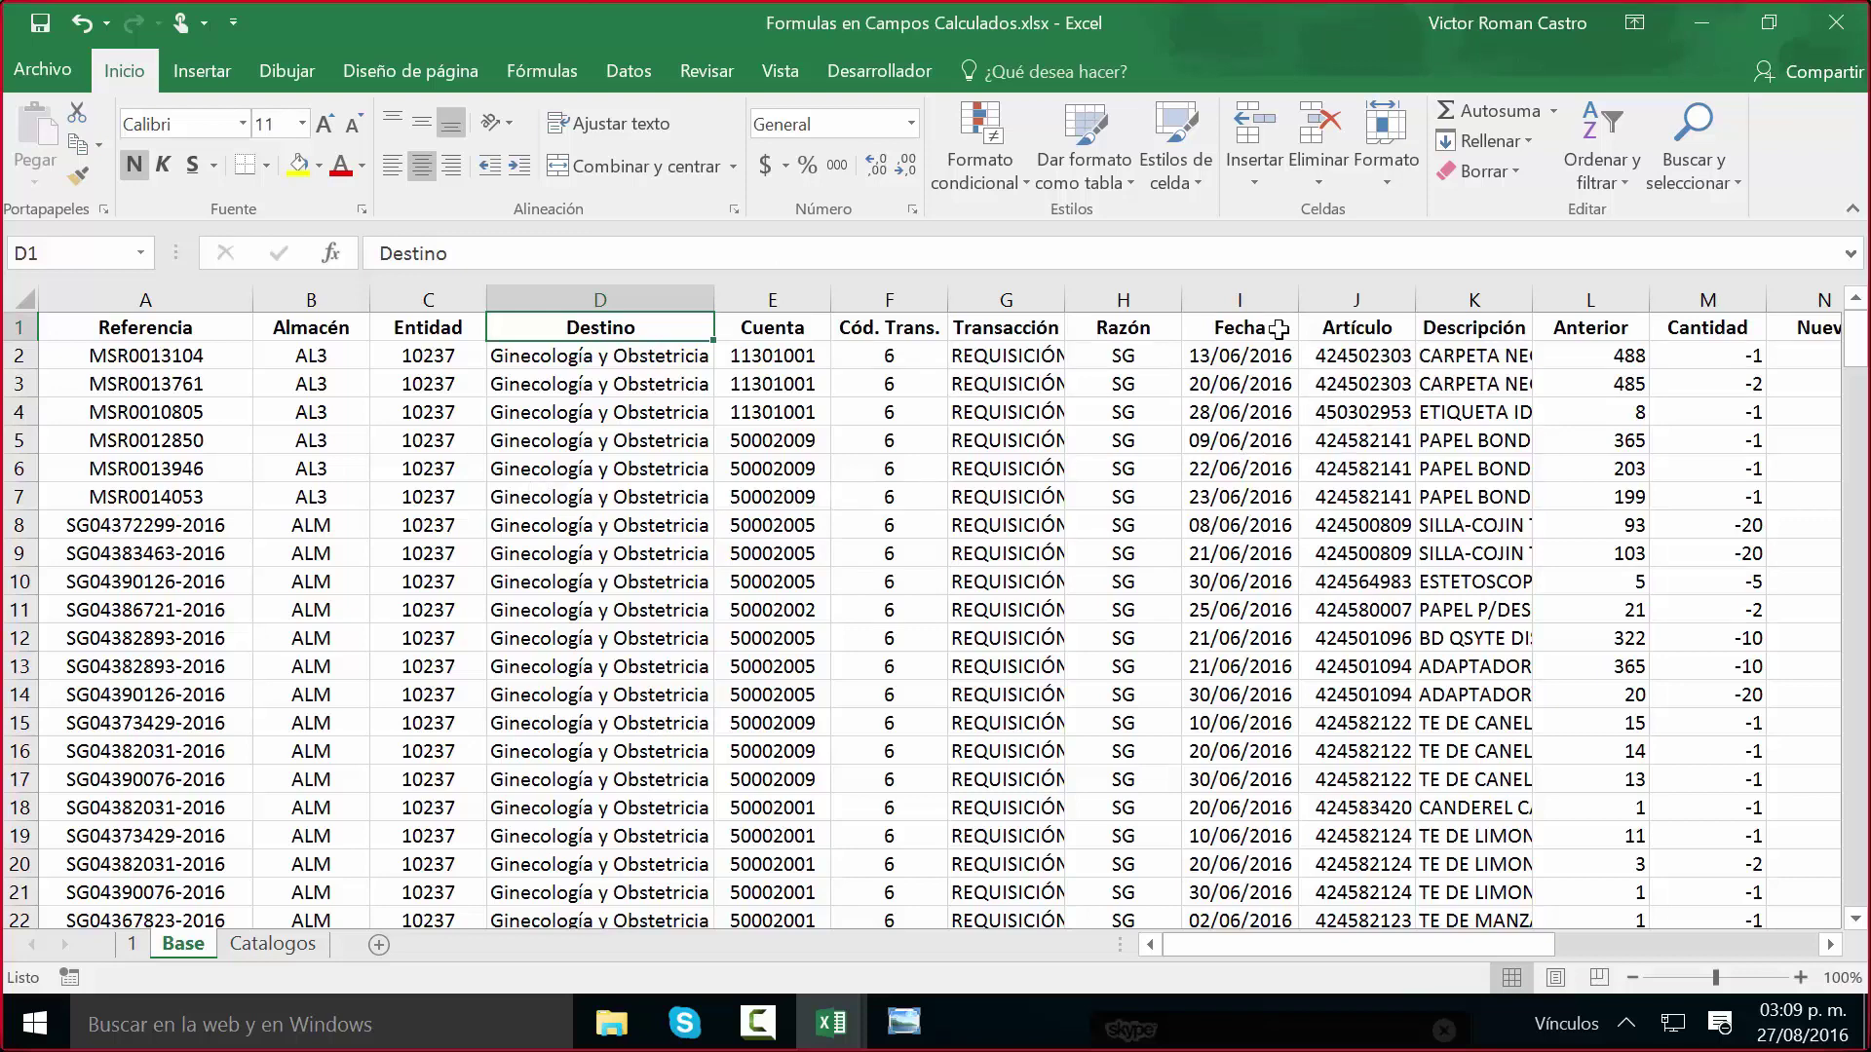
{"action": "left_click", "coordinate": [1278, 328]}
{"action": "key", "text": "Down"}
{"action": "key", "text": "ctrl+shift+Down"}
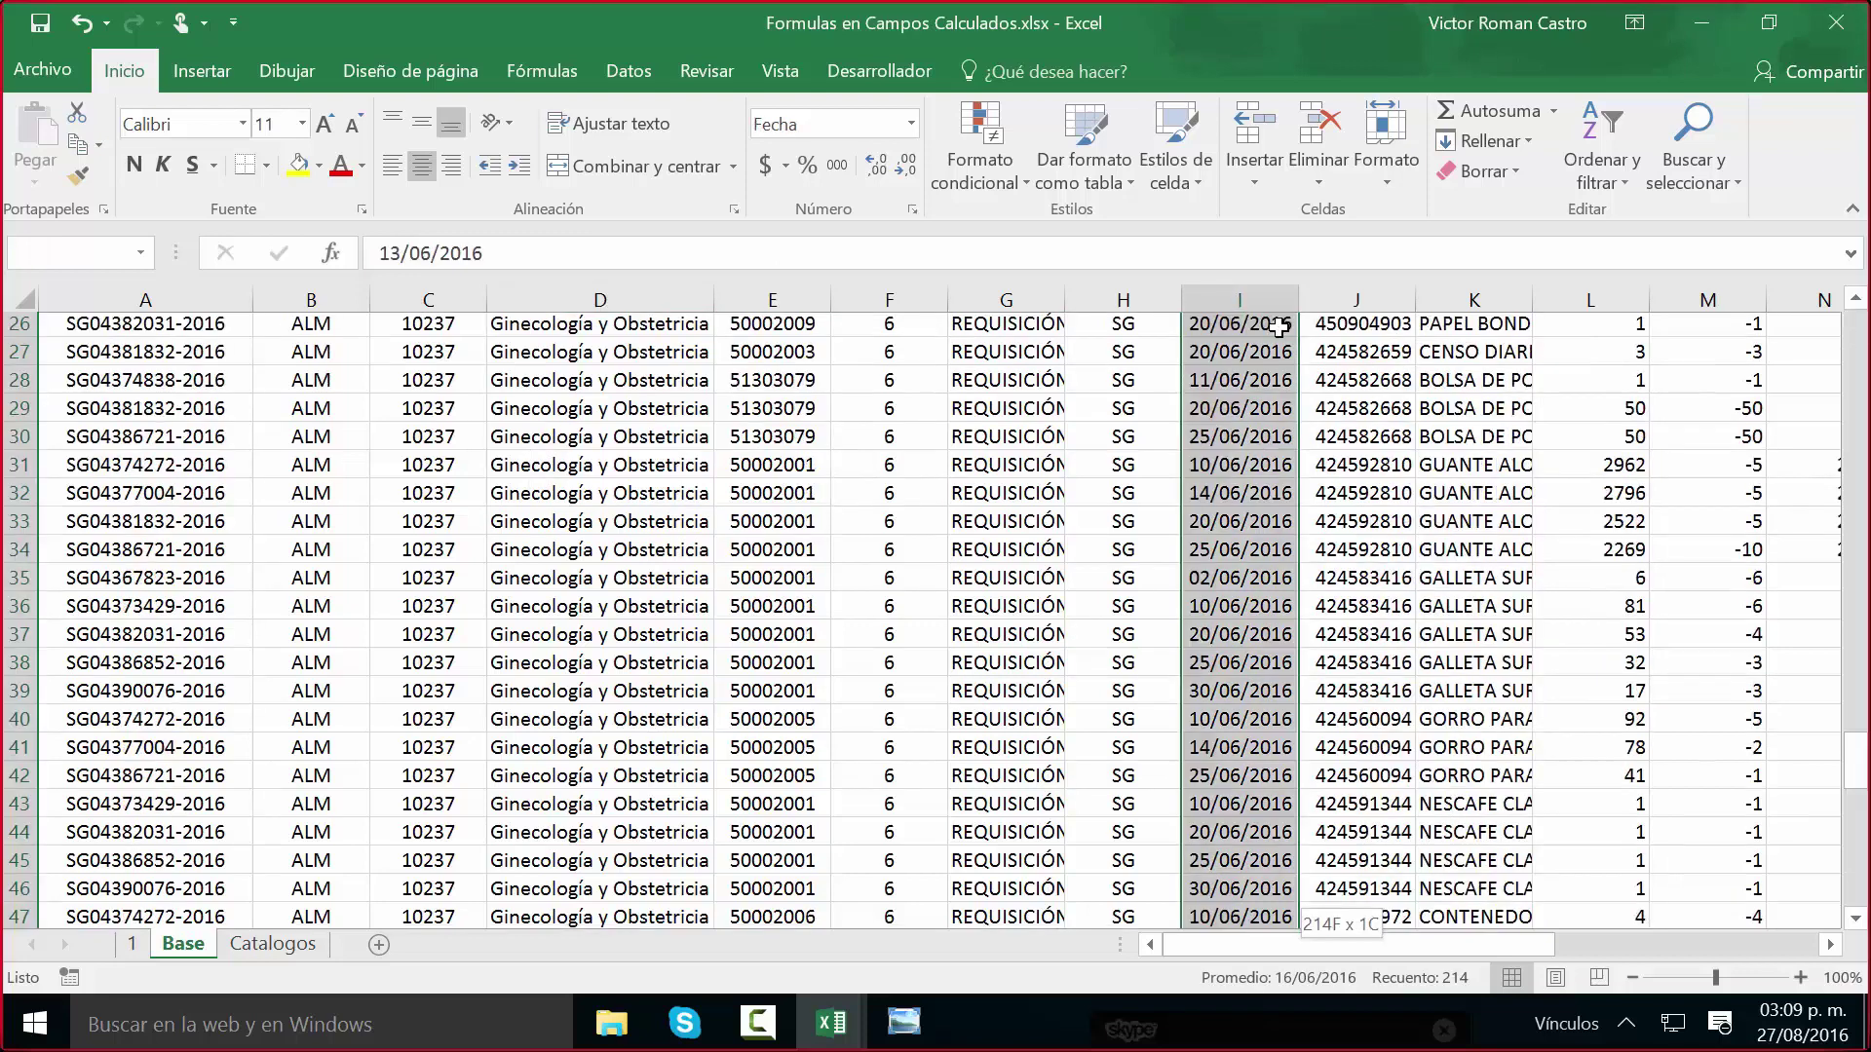
{"action": "key", "text": "ctrl+Up"}
{"action": "key", "text": "ctrl+Left"}
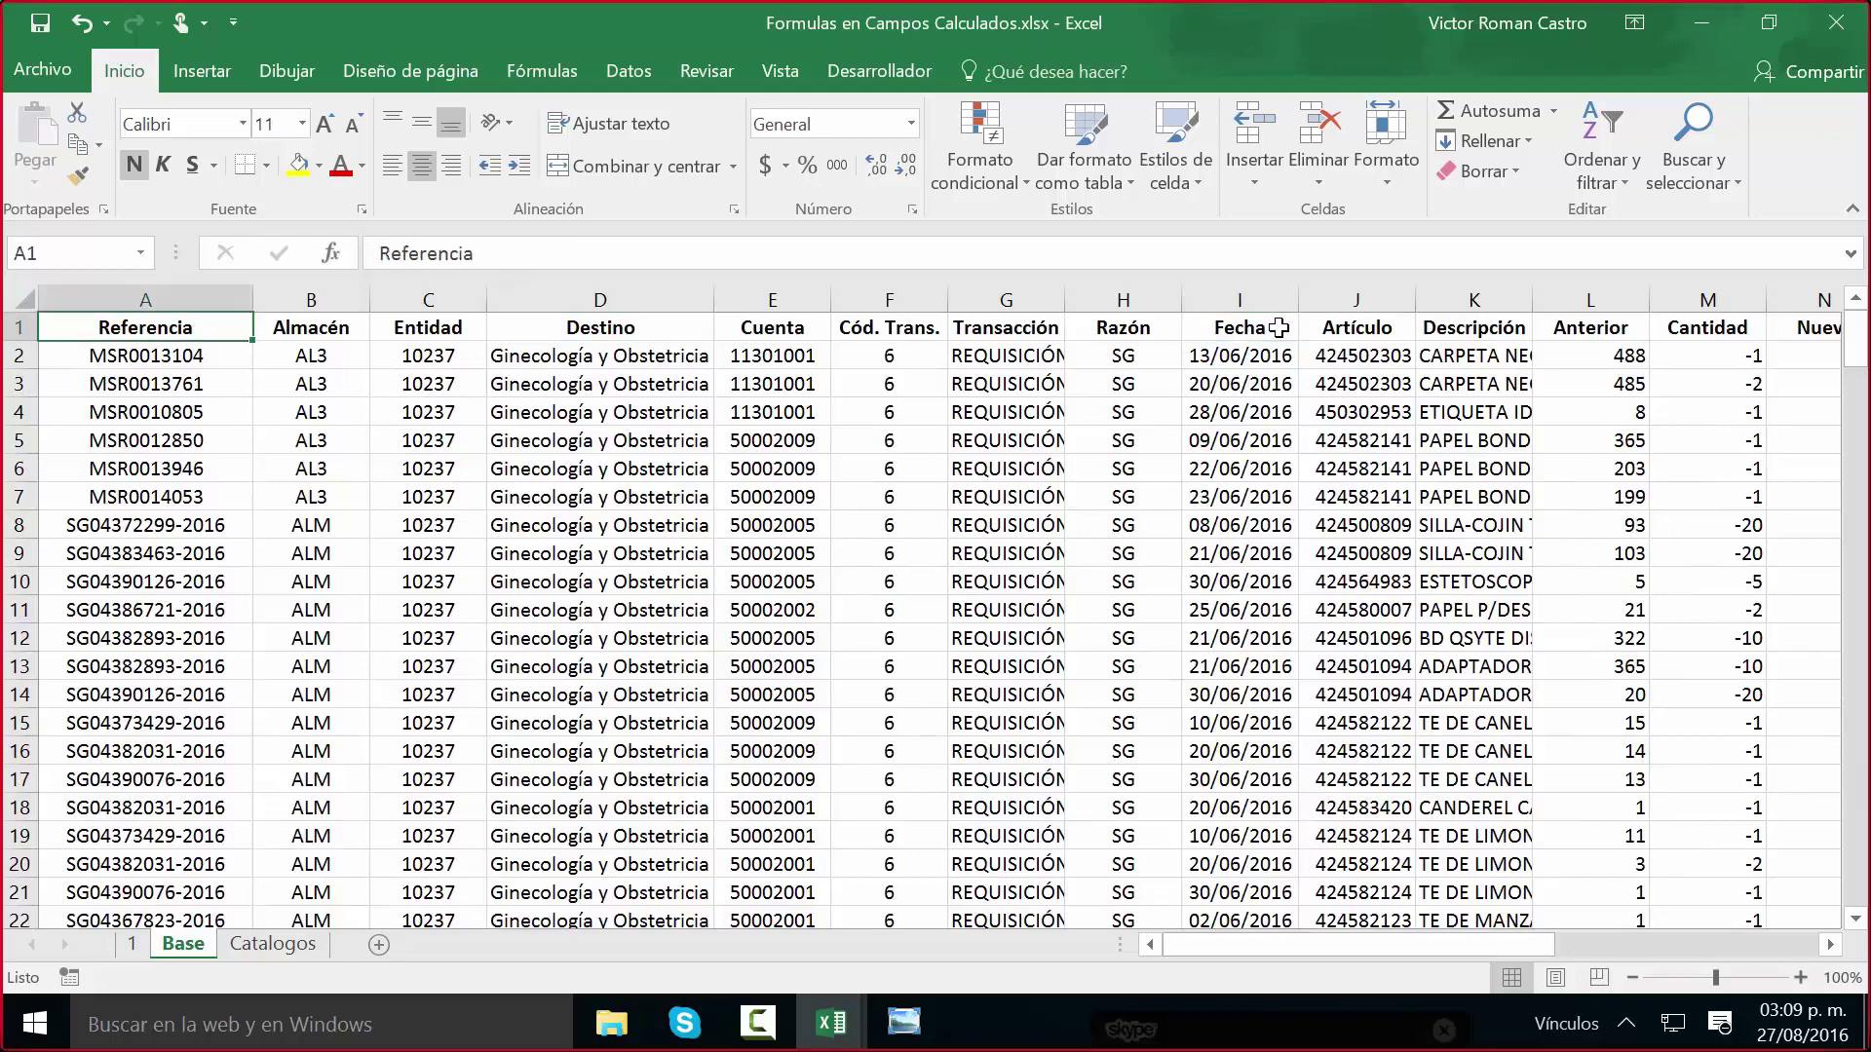
- Select the full Base table A1:Y215, headers included
{"action": "key", "text": "ctrl+shift+Right"}
{"action": "key", "text": "ctrl+Left"}
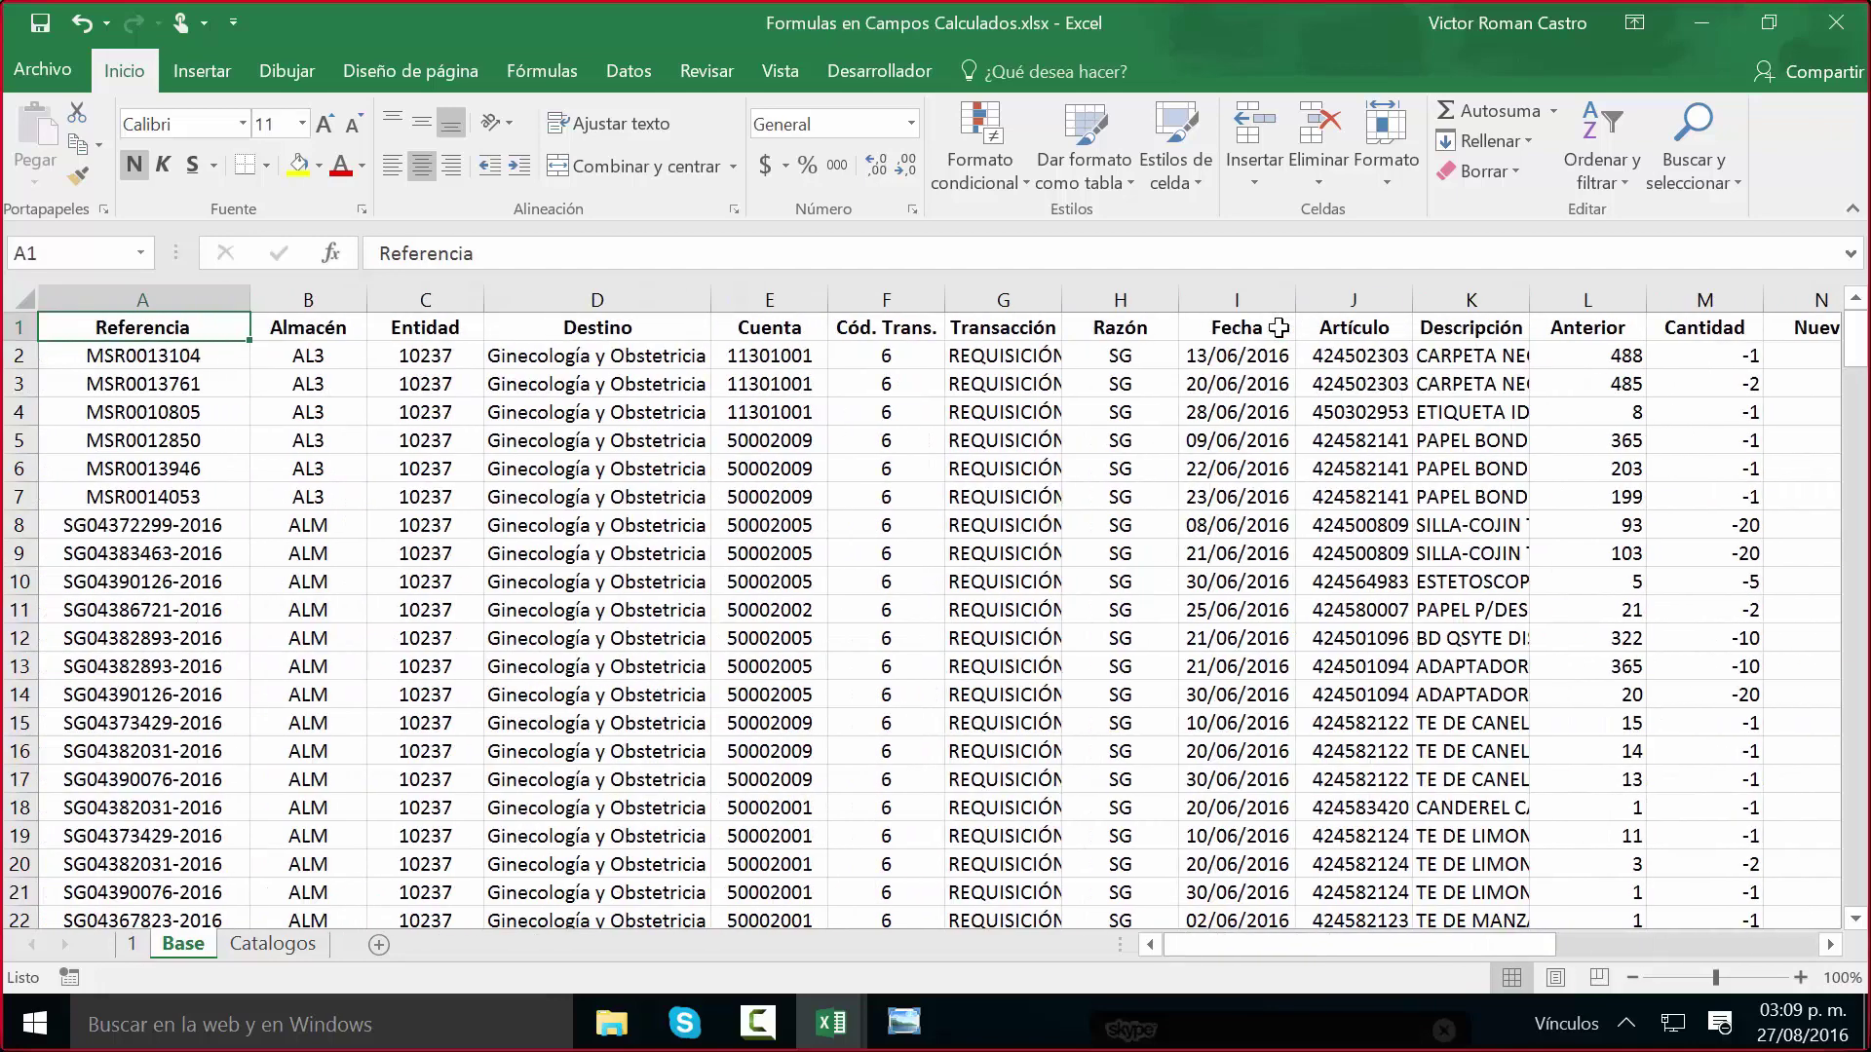
{"action": "key", "text": "shift+Right"}
{"action": "key", "text": "shift+Right"}
{"action": "key", "text": "shift+Right"}
{"action": "key", "text": "shift+Right"}
{"action": "key", "text": "shift+Right"}
{"action": "key", "text": "shift+Right"}
{"action": "key", "text": "shift+Right"}
{"action": "key", "text": "shift+Right"}
{"action": "key", "text": "shift+Right"}
{"action": "key", "text": "shift+Right"}
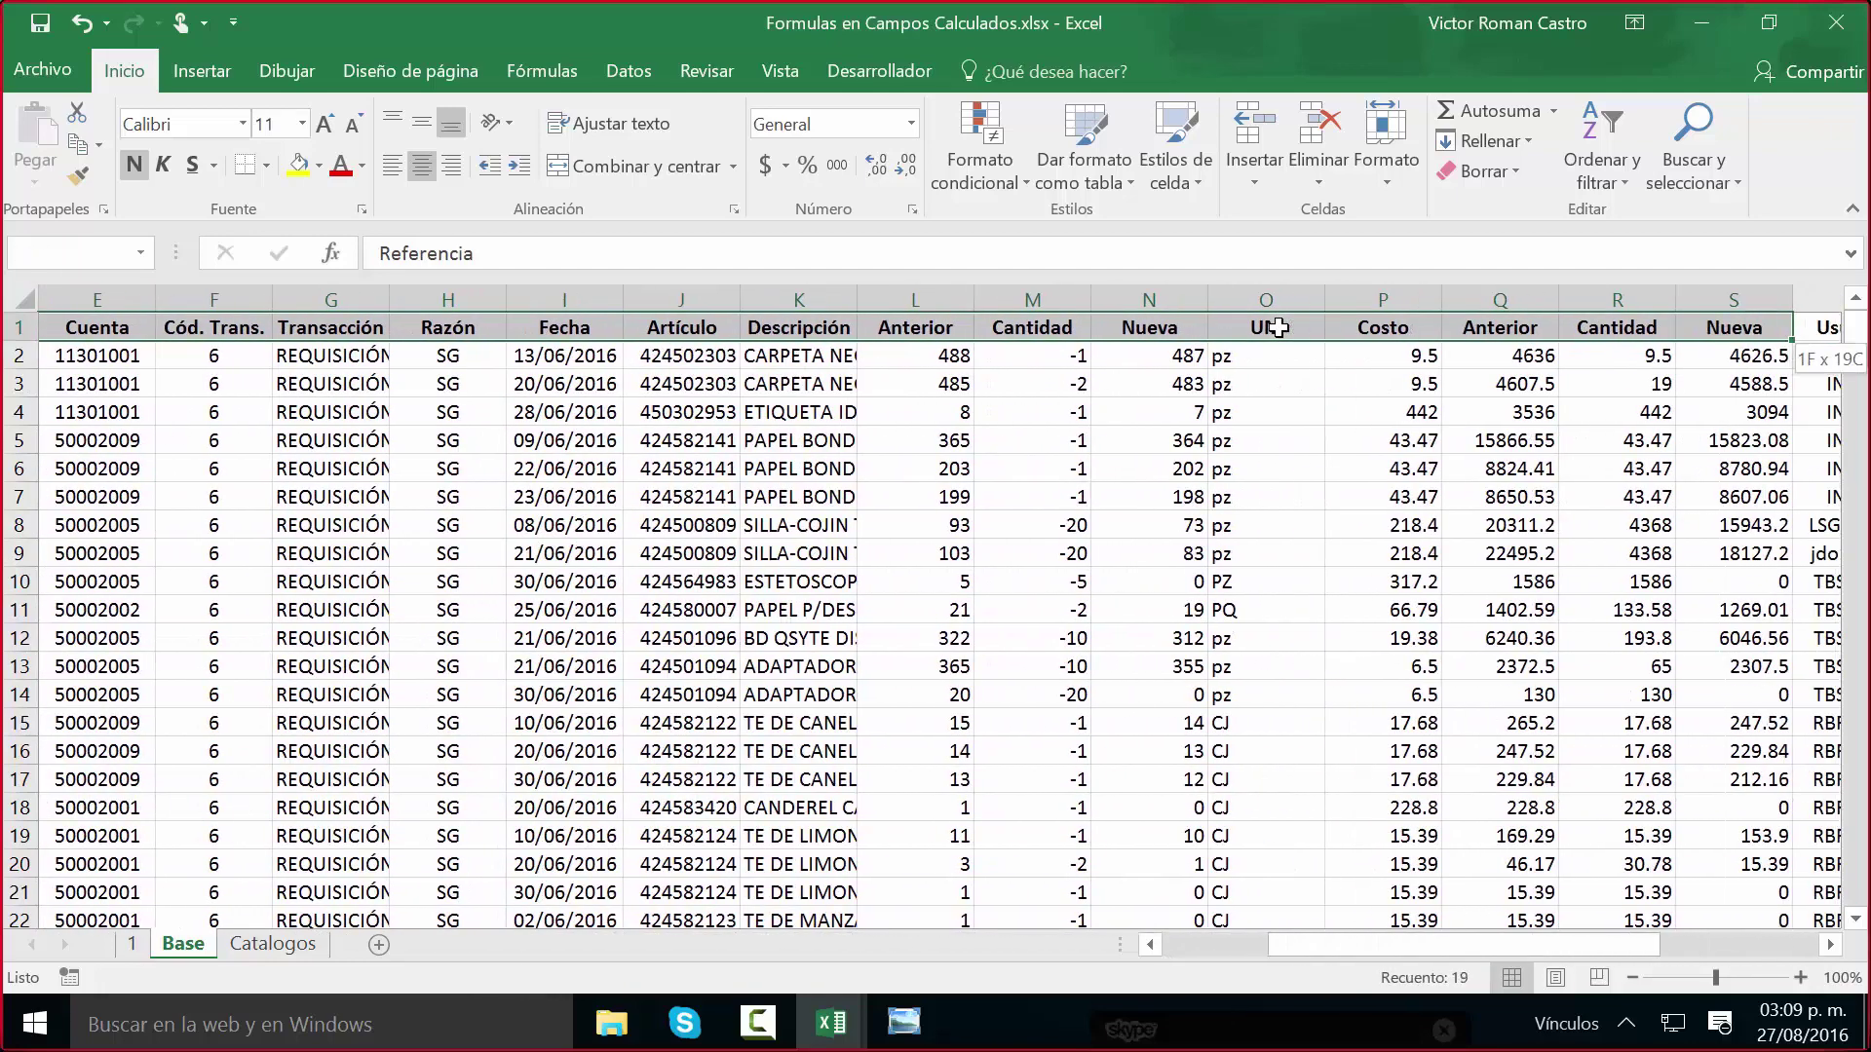
{"action": "key", "text": "shift+Right"}
{"action": "key", "text": "shift+Right"}
{"action": "key", "text": "shift+Right"}
{"action": "key", "text": "shift+Right"}
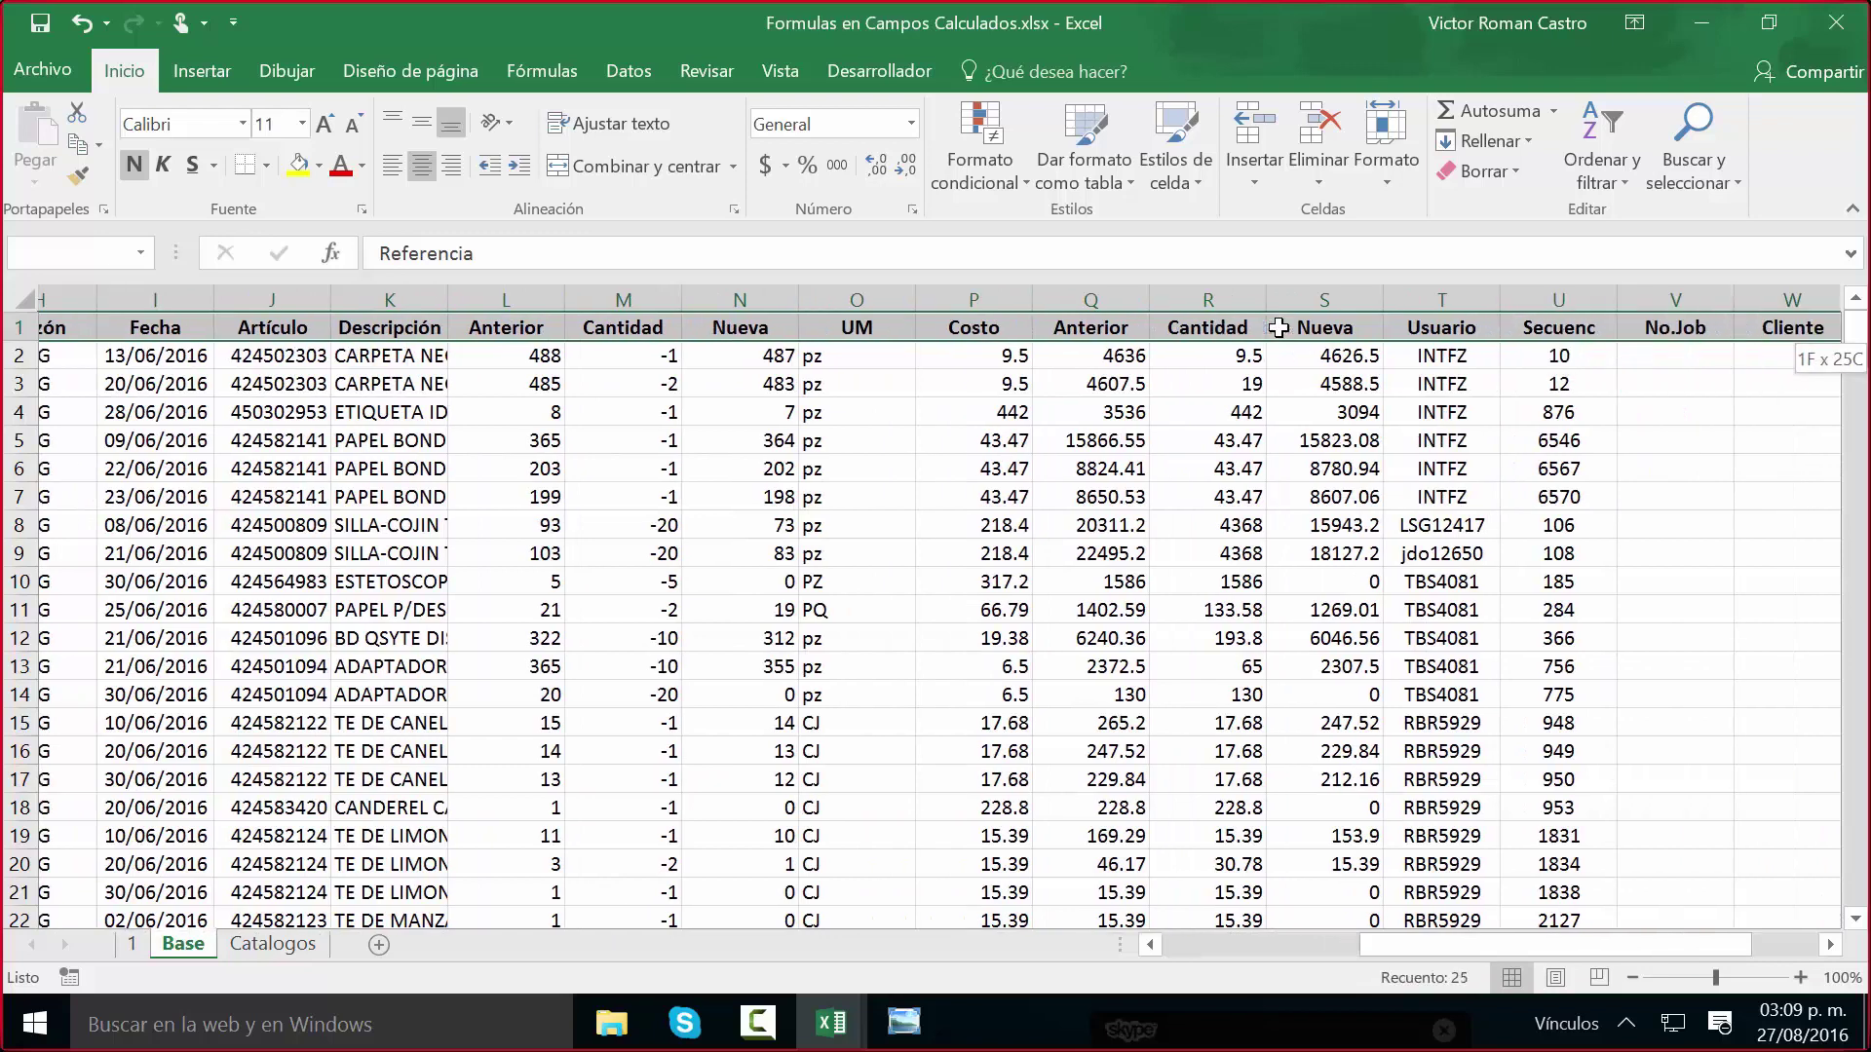
{"action": "key", "text": "shift+Right"}
{"action": "key", "text": "shift+Right"}
{"action": "key", "text": "ctrl+shift+Down"}
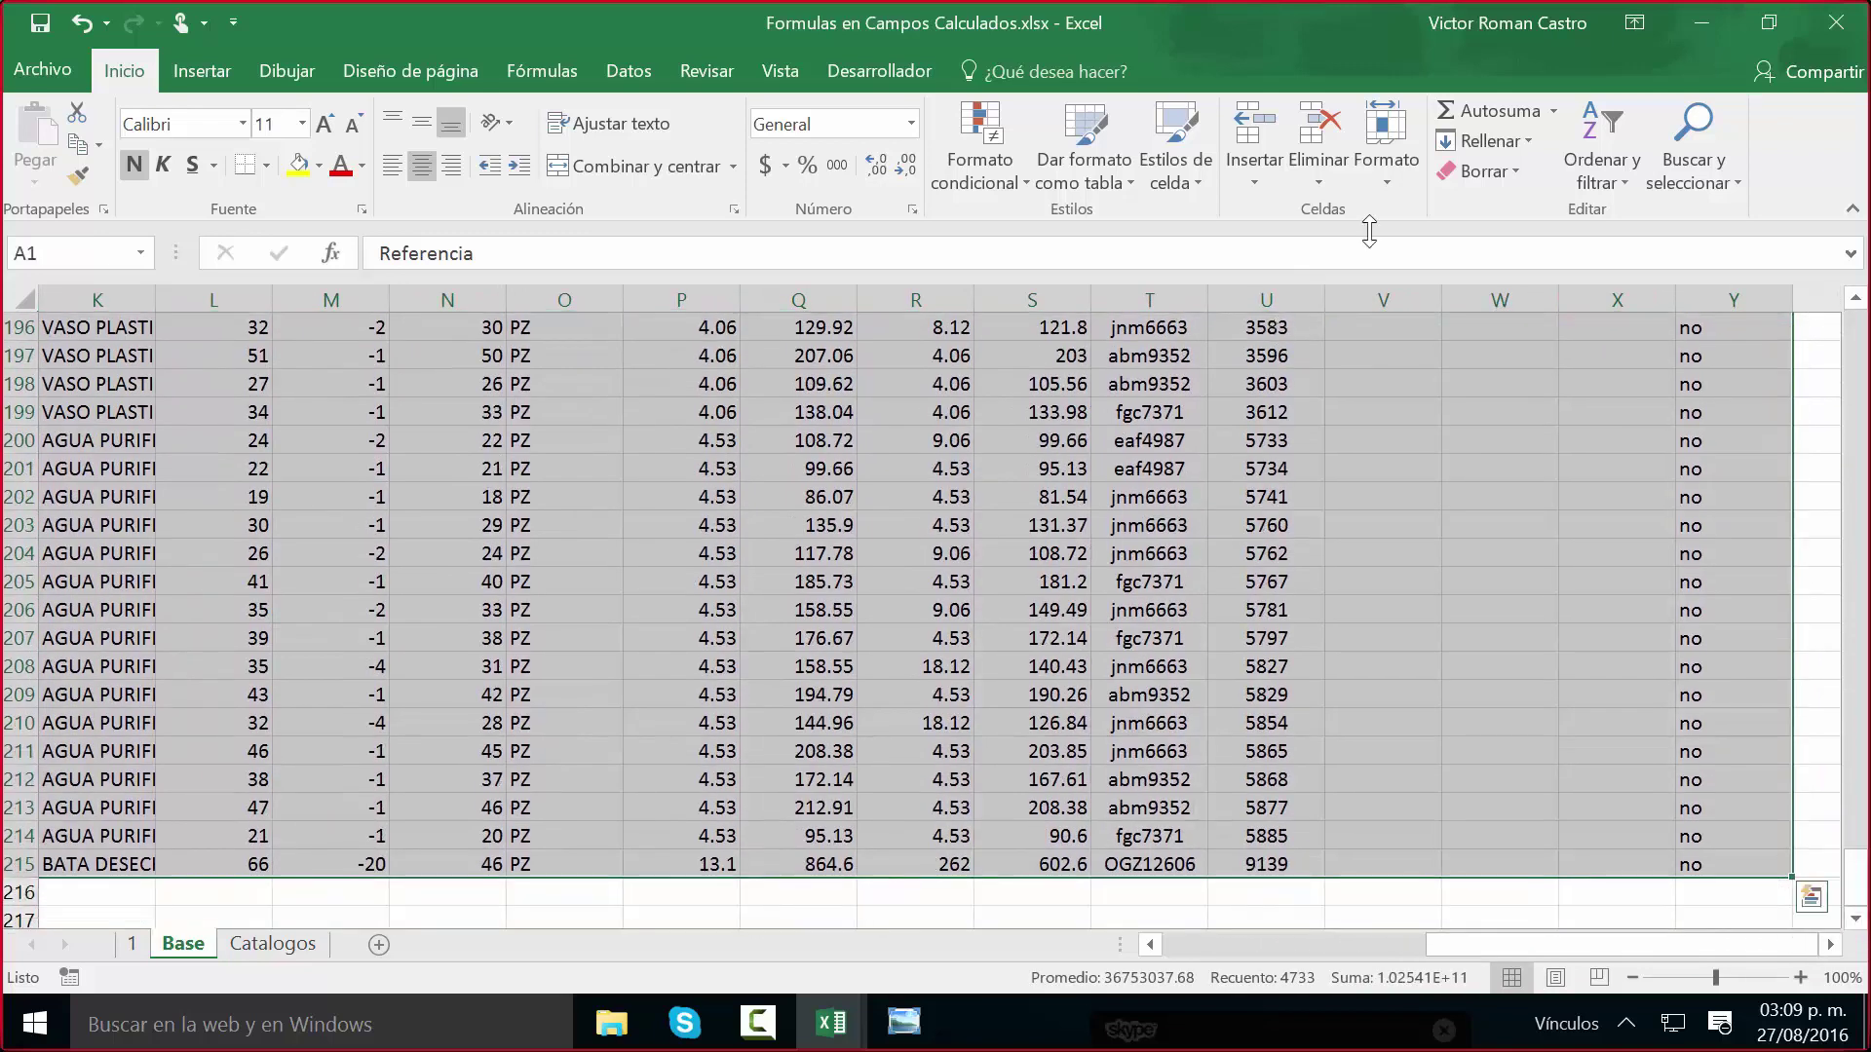
{"action": "left_click", "coordinate": [226, 72]}
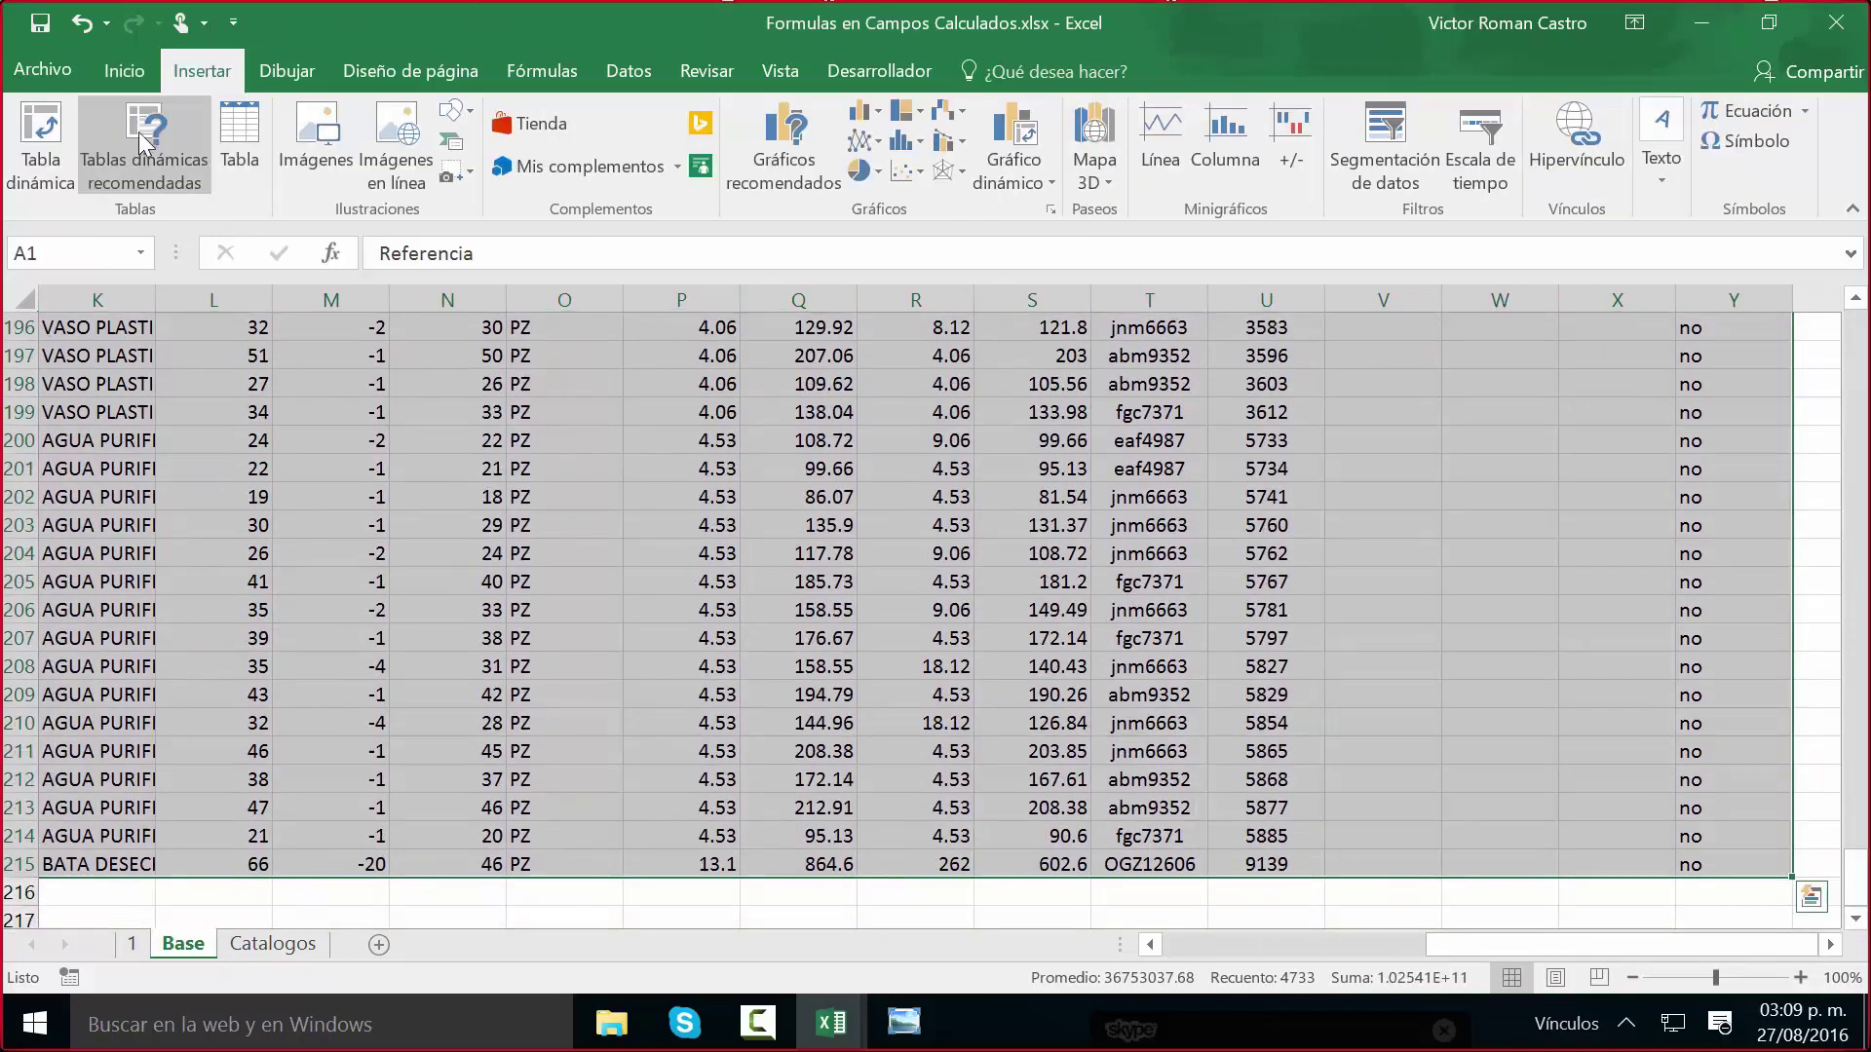
- Create a pivot table of the Base data on new sheet Hoja1 with Fecha in the rows
{"action": "left_click", "coordinate": [40, 139]}
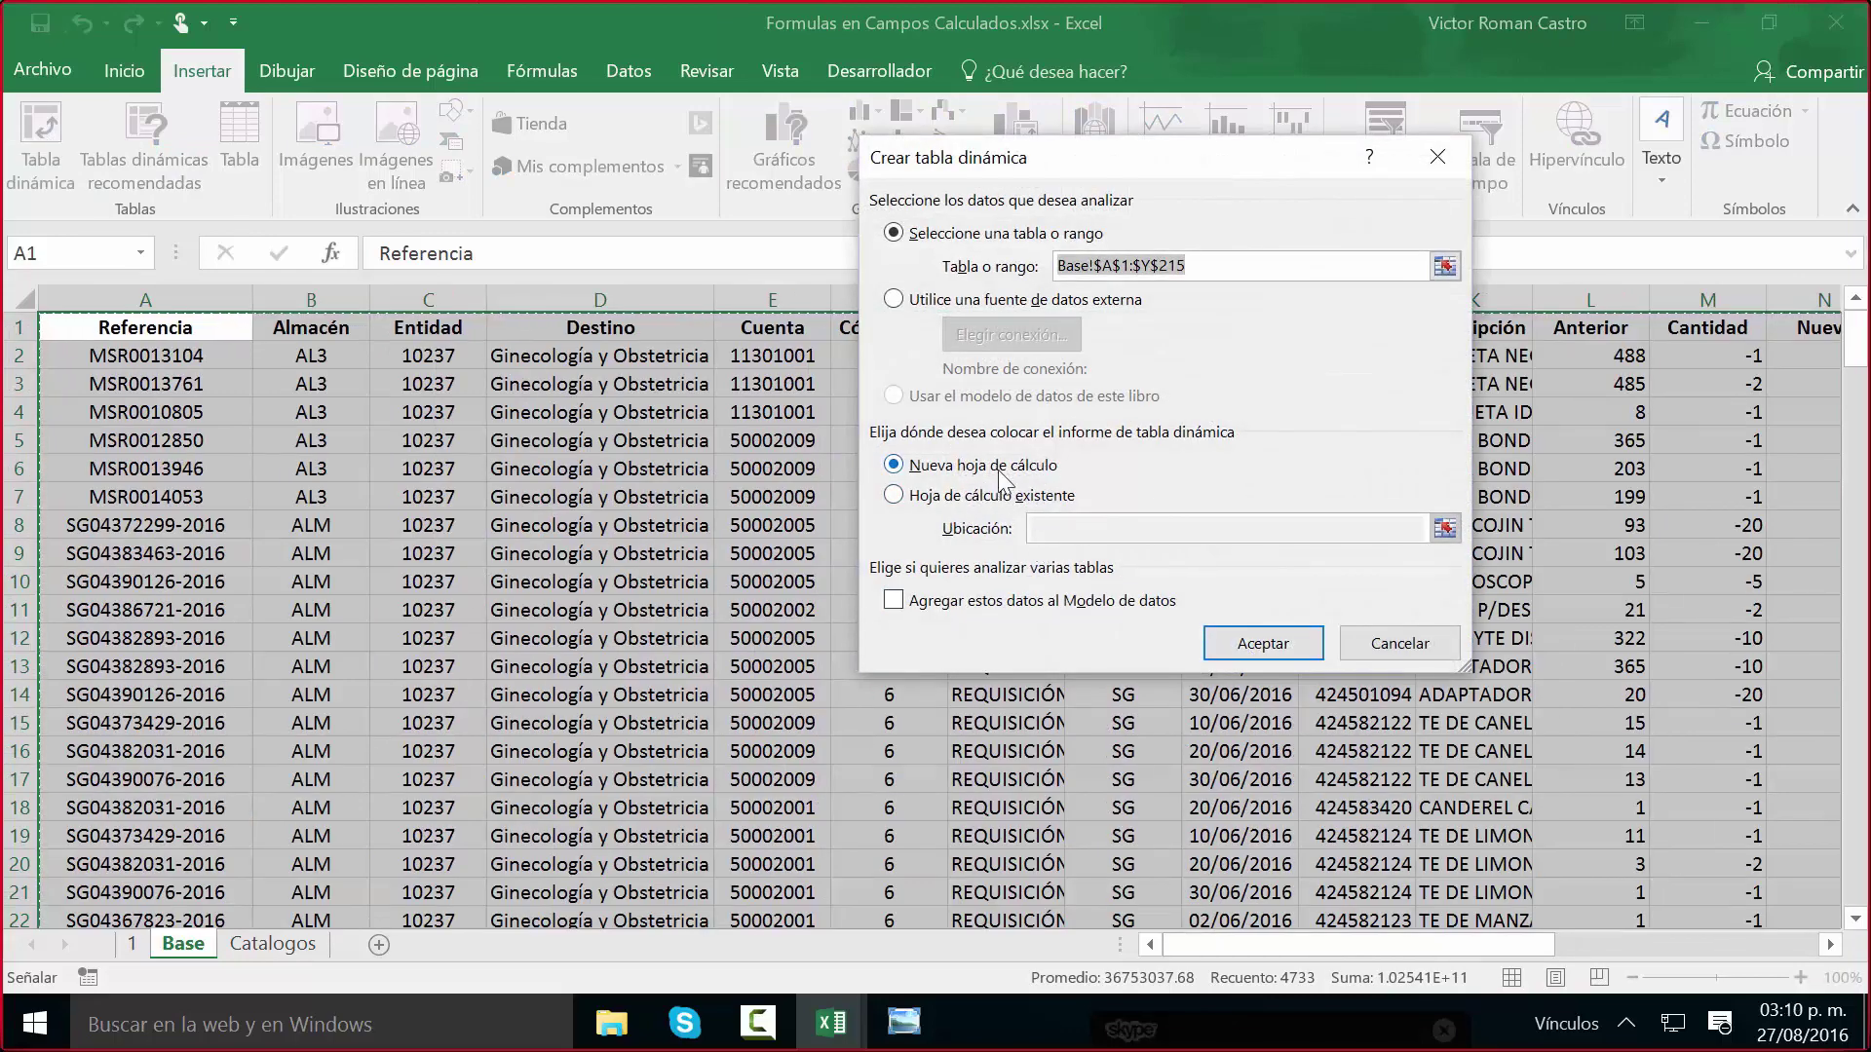
{"action": "left_click", "coordinate": [1243, 624]}
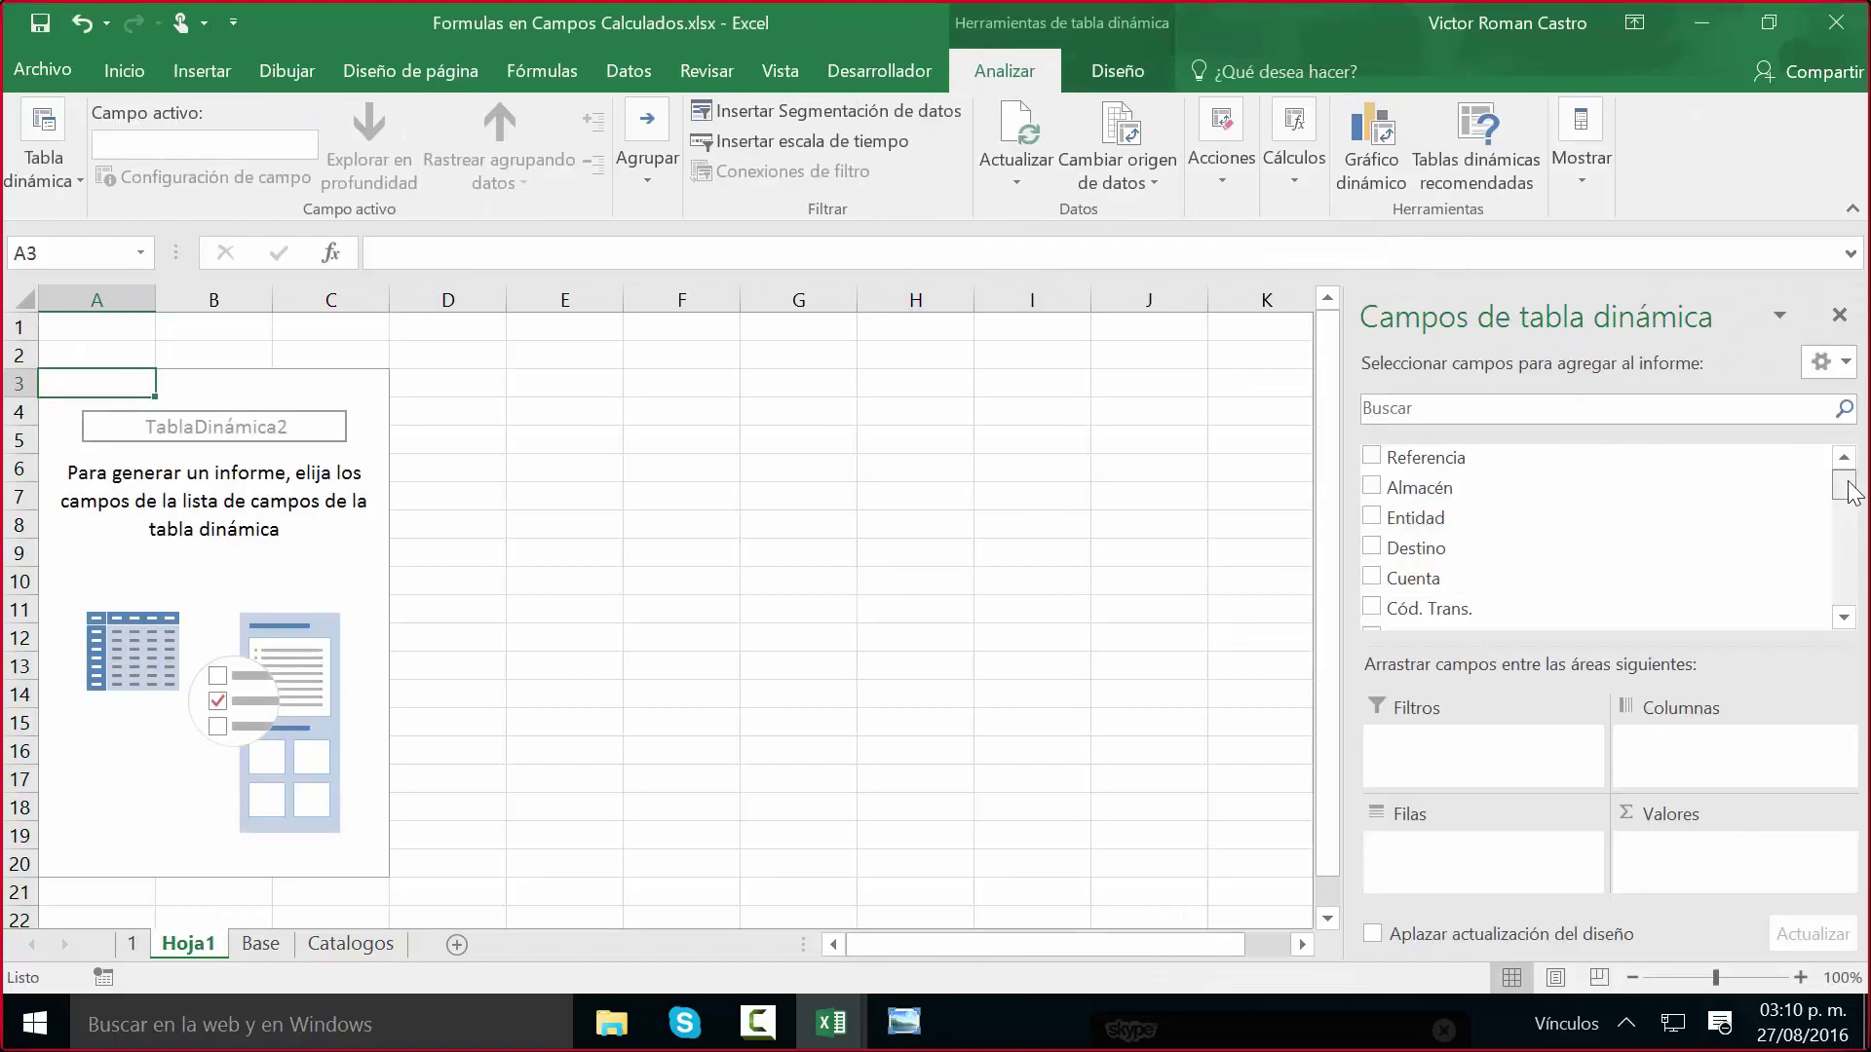
{"action": "left_click_drag", "start_coordinate": [1854, 494], "coordinate": [1861, 526]}
{"action": "scroll", "coordinate": [1804, 522], "scroll_direction": "down", "scroll_amount": 2}
{"action": "left_click_drag", "start_coordinate": [1478, 505], "coordinate": [1505, 879]}
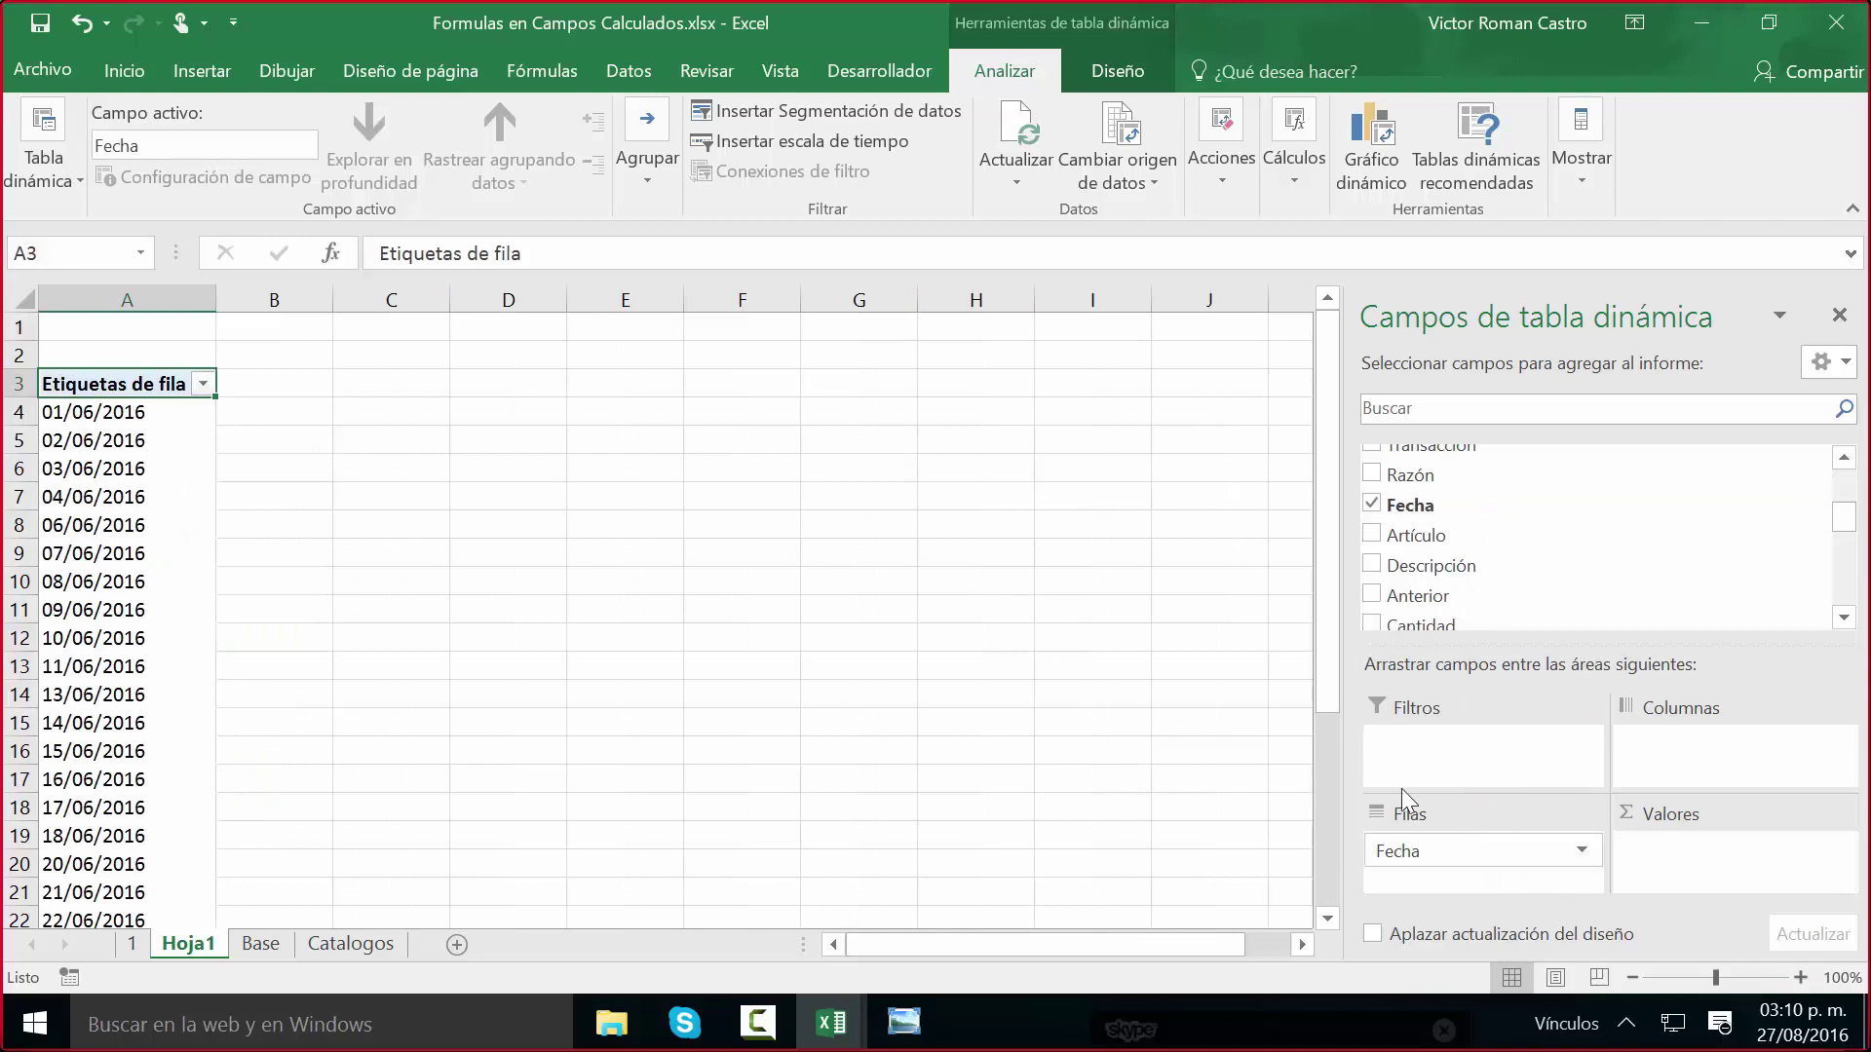
{"action": "mouse_move", "coordinate": [1329, 481]}
{"action": "left_mouse_down"}
{"action": "mouse_move", "coordinate": [1325, 727]}
{"action": "mouse_move", "coordinate": [1323, 466]}
{"action": "mouse_move", "coordinate": [1319, 752]}
{"action": "mouse_move", "coordinate": [1309, 450]}
{"action": "left_mouse_up"}
- Extract Base de datos.xlsx from the Curso Online de Tablas Dinámicas archive into OneDrive, entering the archive password
{"action": "left_click", "coordinate": [611, 1022]}
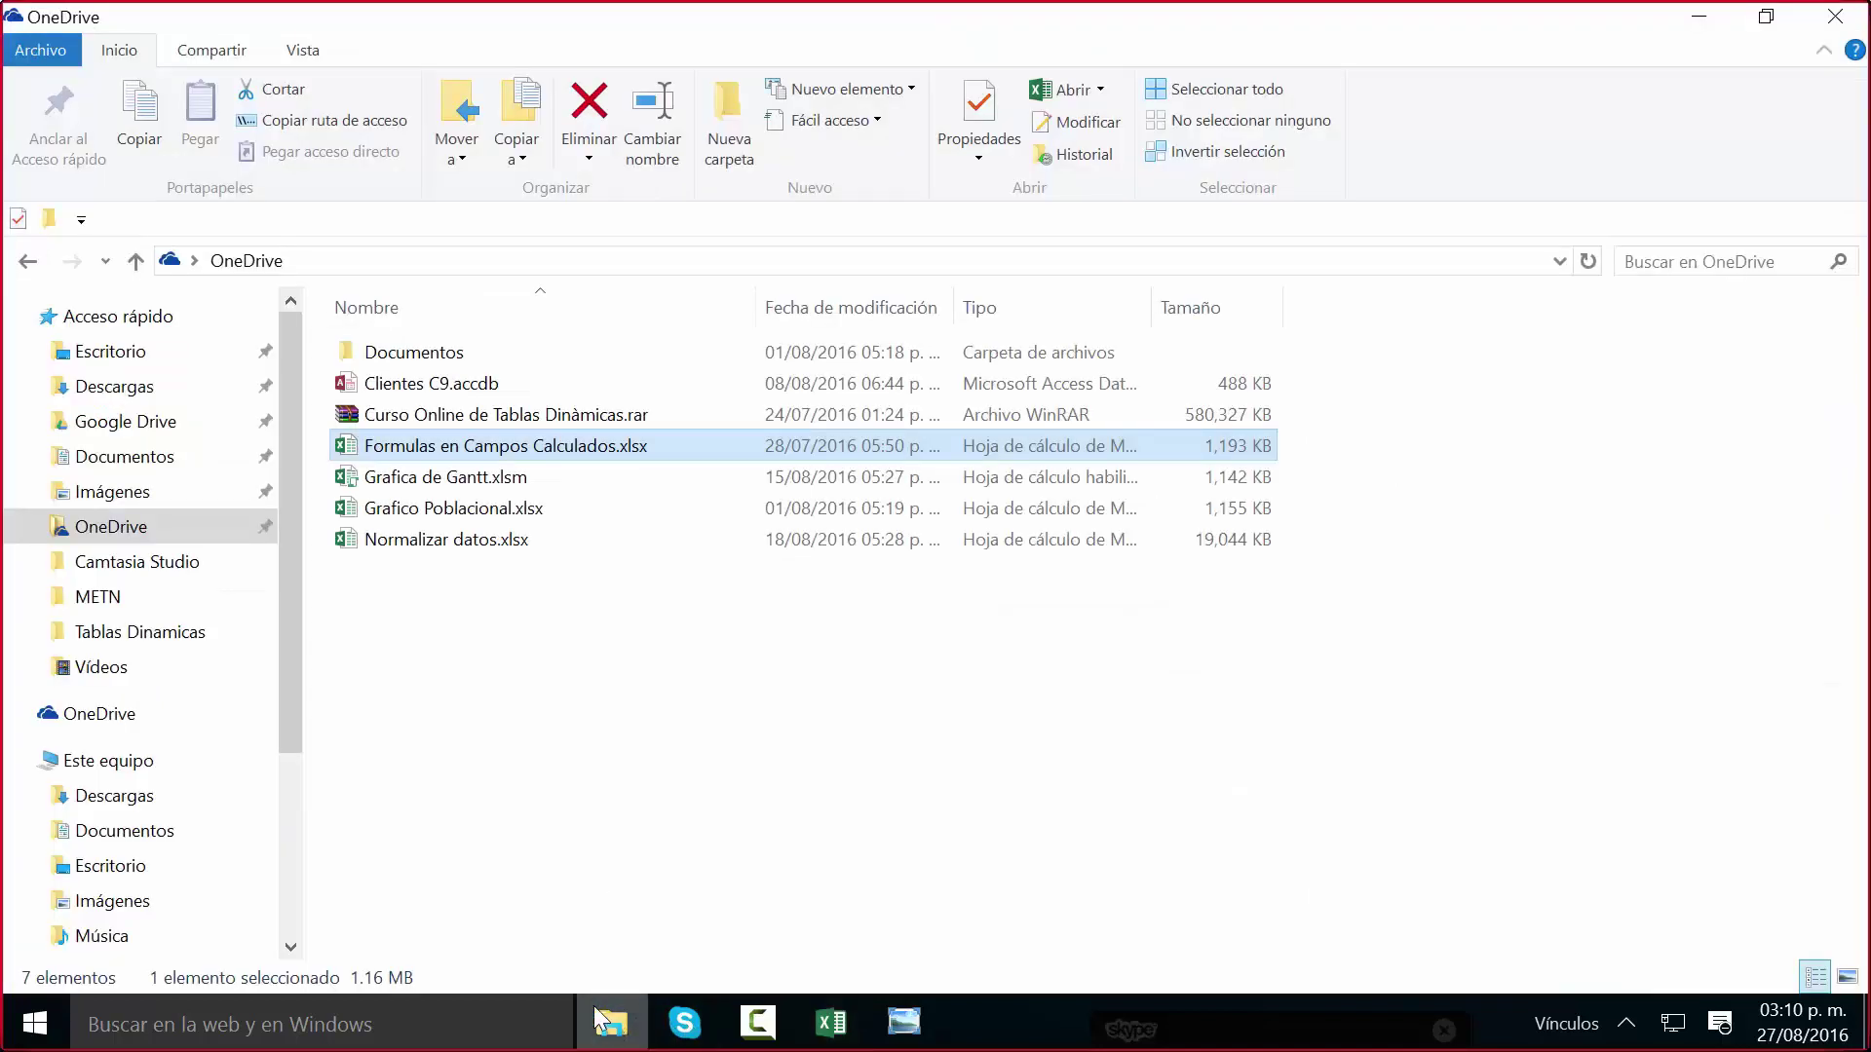
{"action": "double_click", "coordinate": [606, 417]}
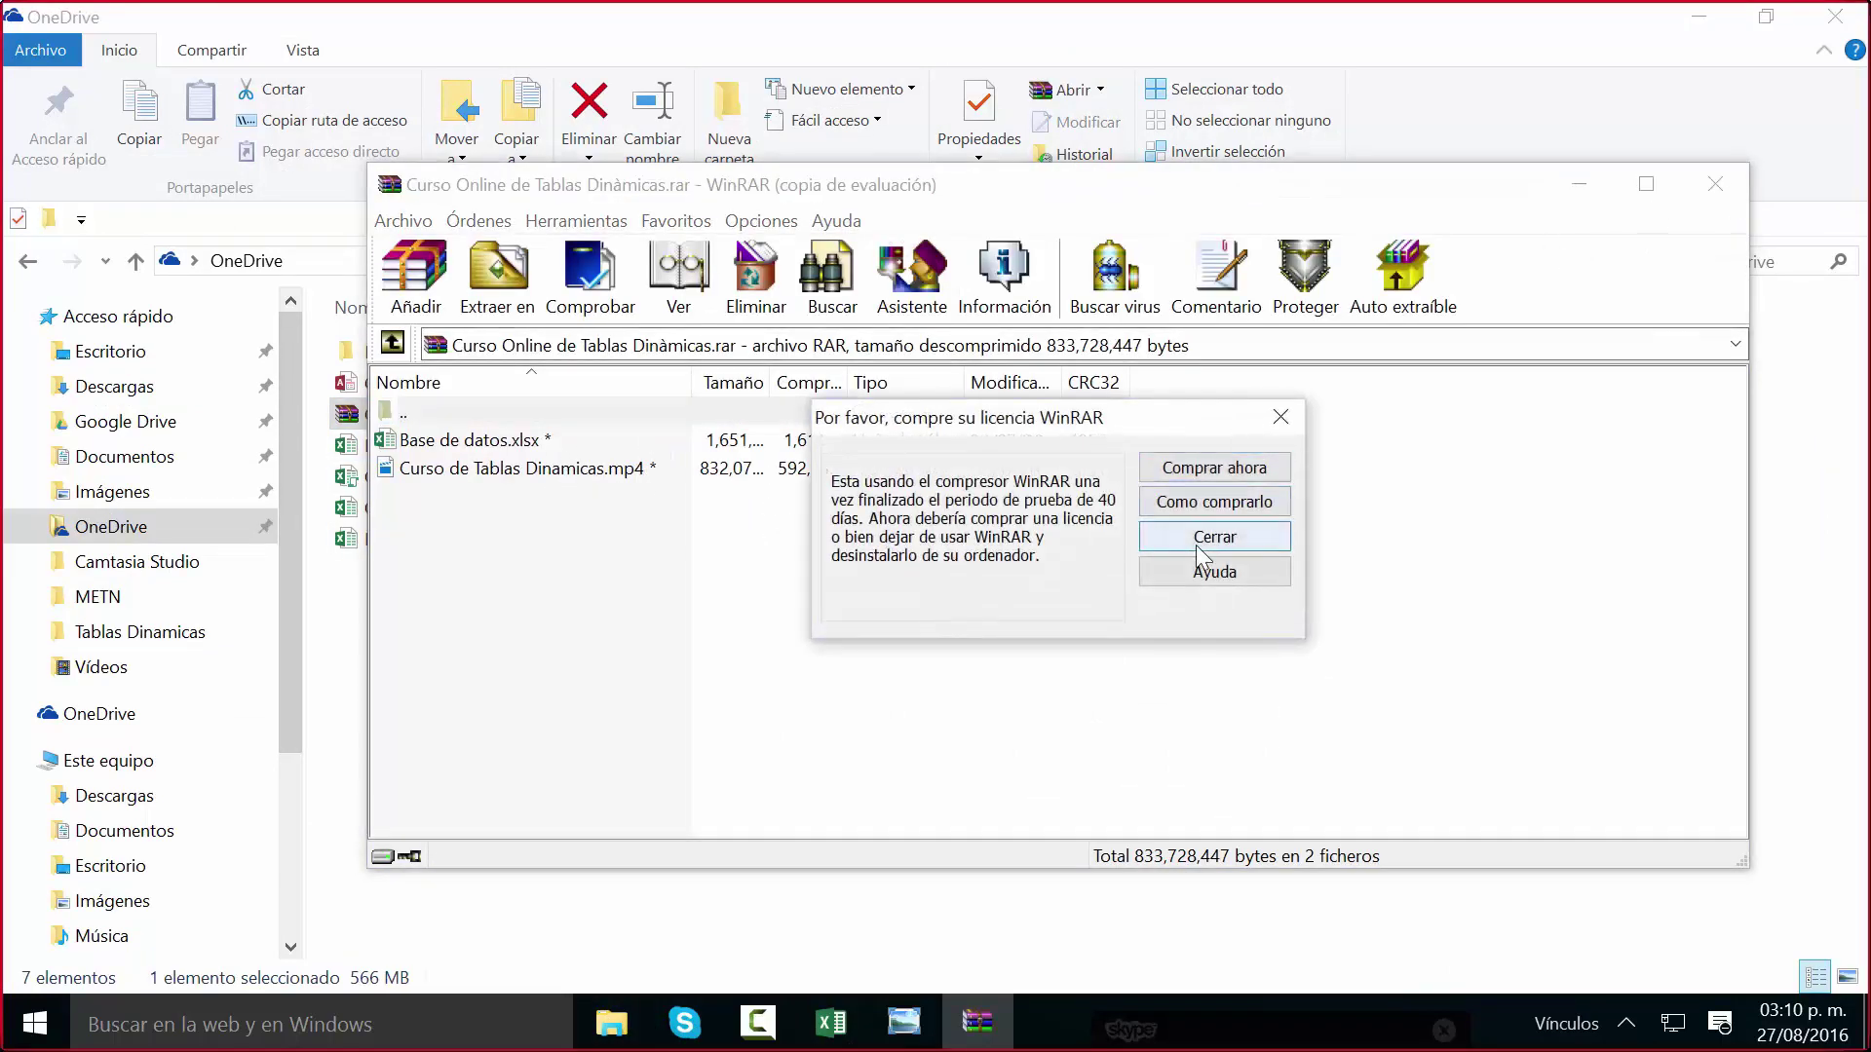
{"action": "left_click", "coordinate": [1182, 526]}
{"action": "left_click_drag", "start_coordinate": [497, 441], "coordinate": [428, 474]}
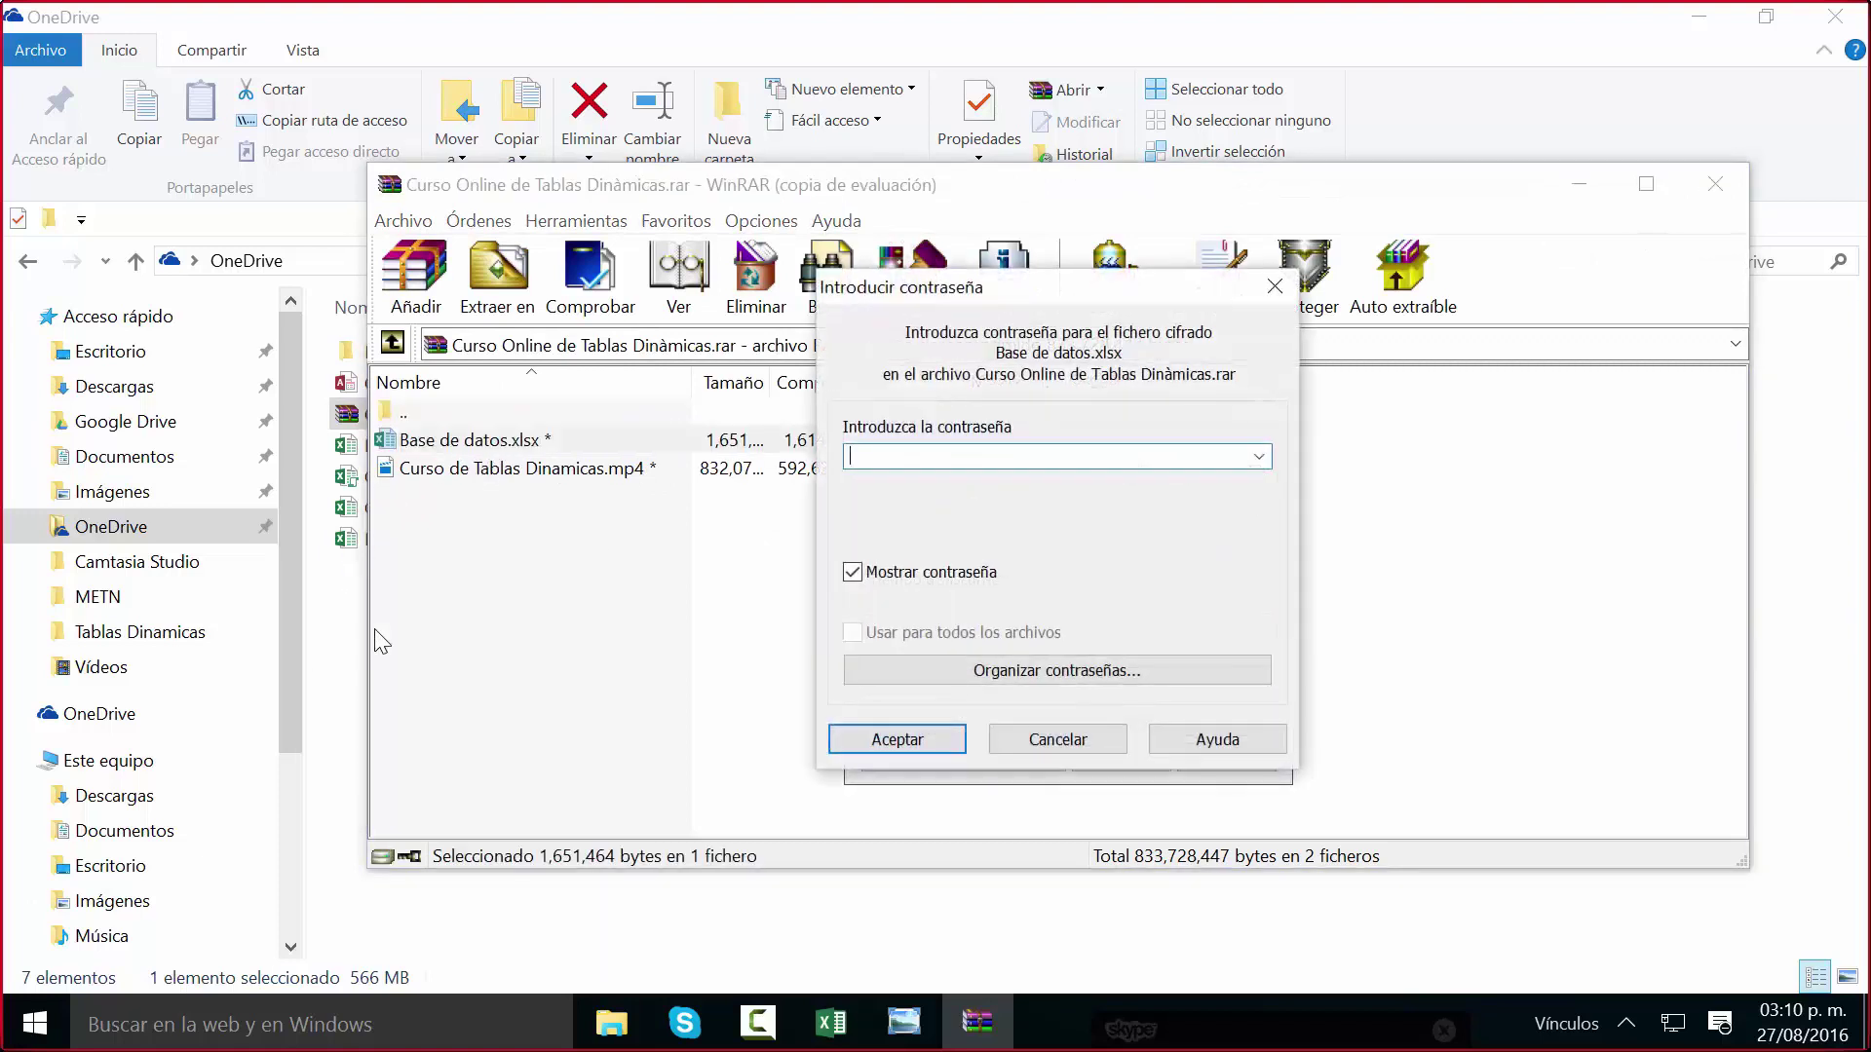
{"action": "key", "text": "Return"}
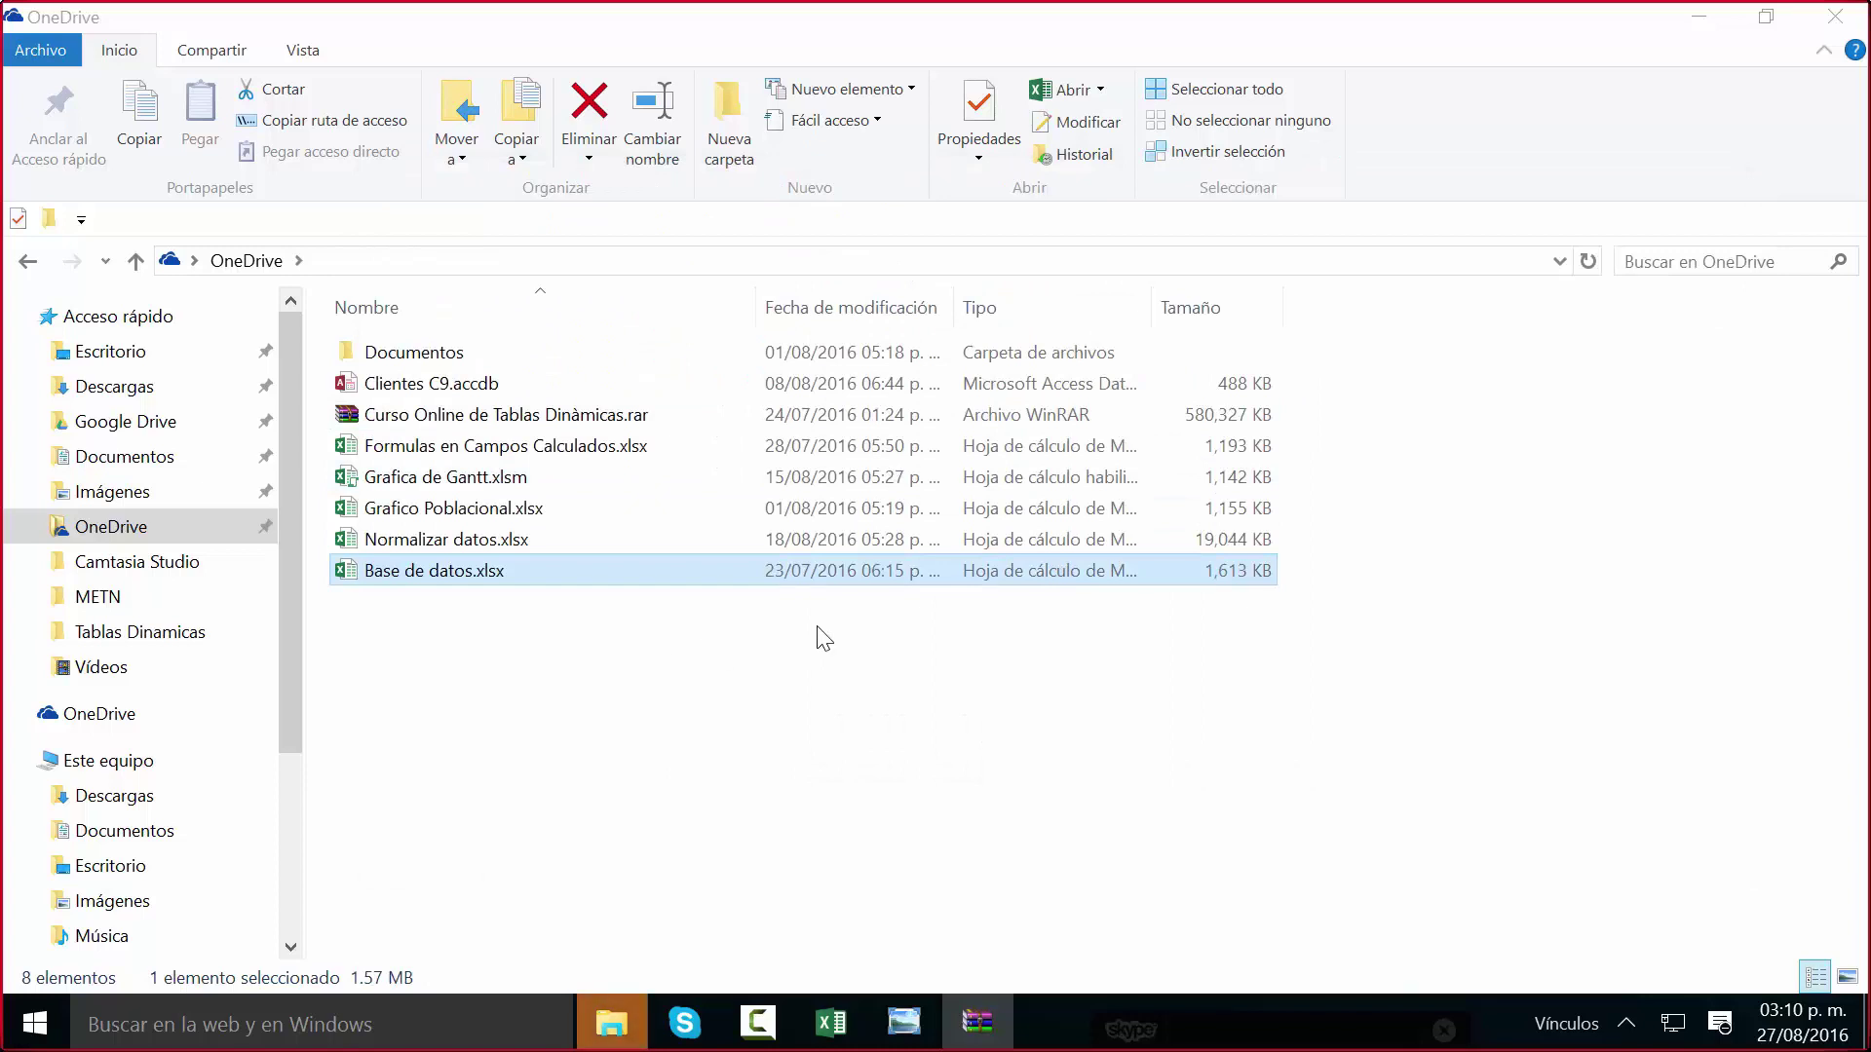
- Open Base de datos.xlsx and go to the top of the Base de datos sheet's table
{"action": "double_click", "coordinate": [574, 581]}
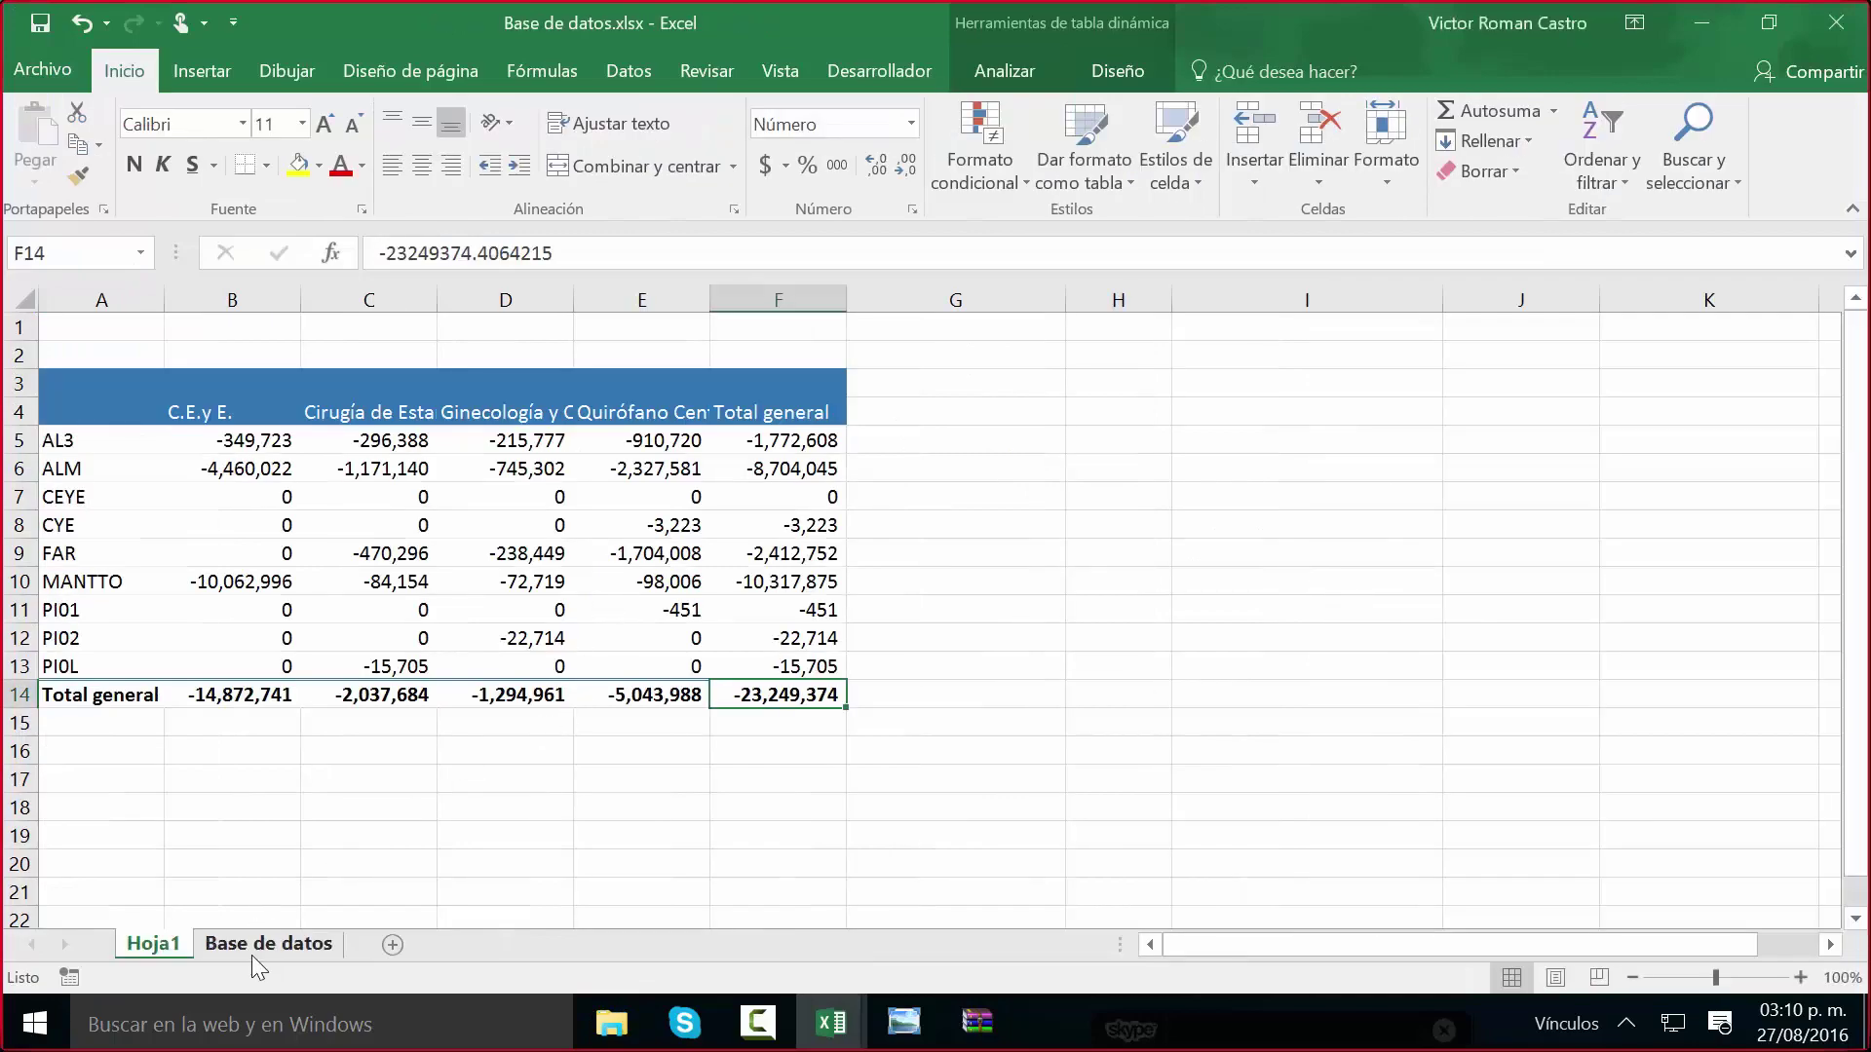
{"action": "left_click", "coordinate": [255, 945]}
{"action": "left_click", "coordinate": [265, 702]}
{"action": "key", "text": "Home"}
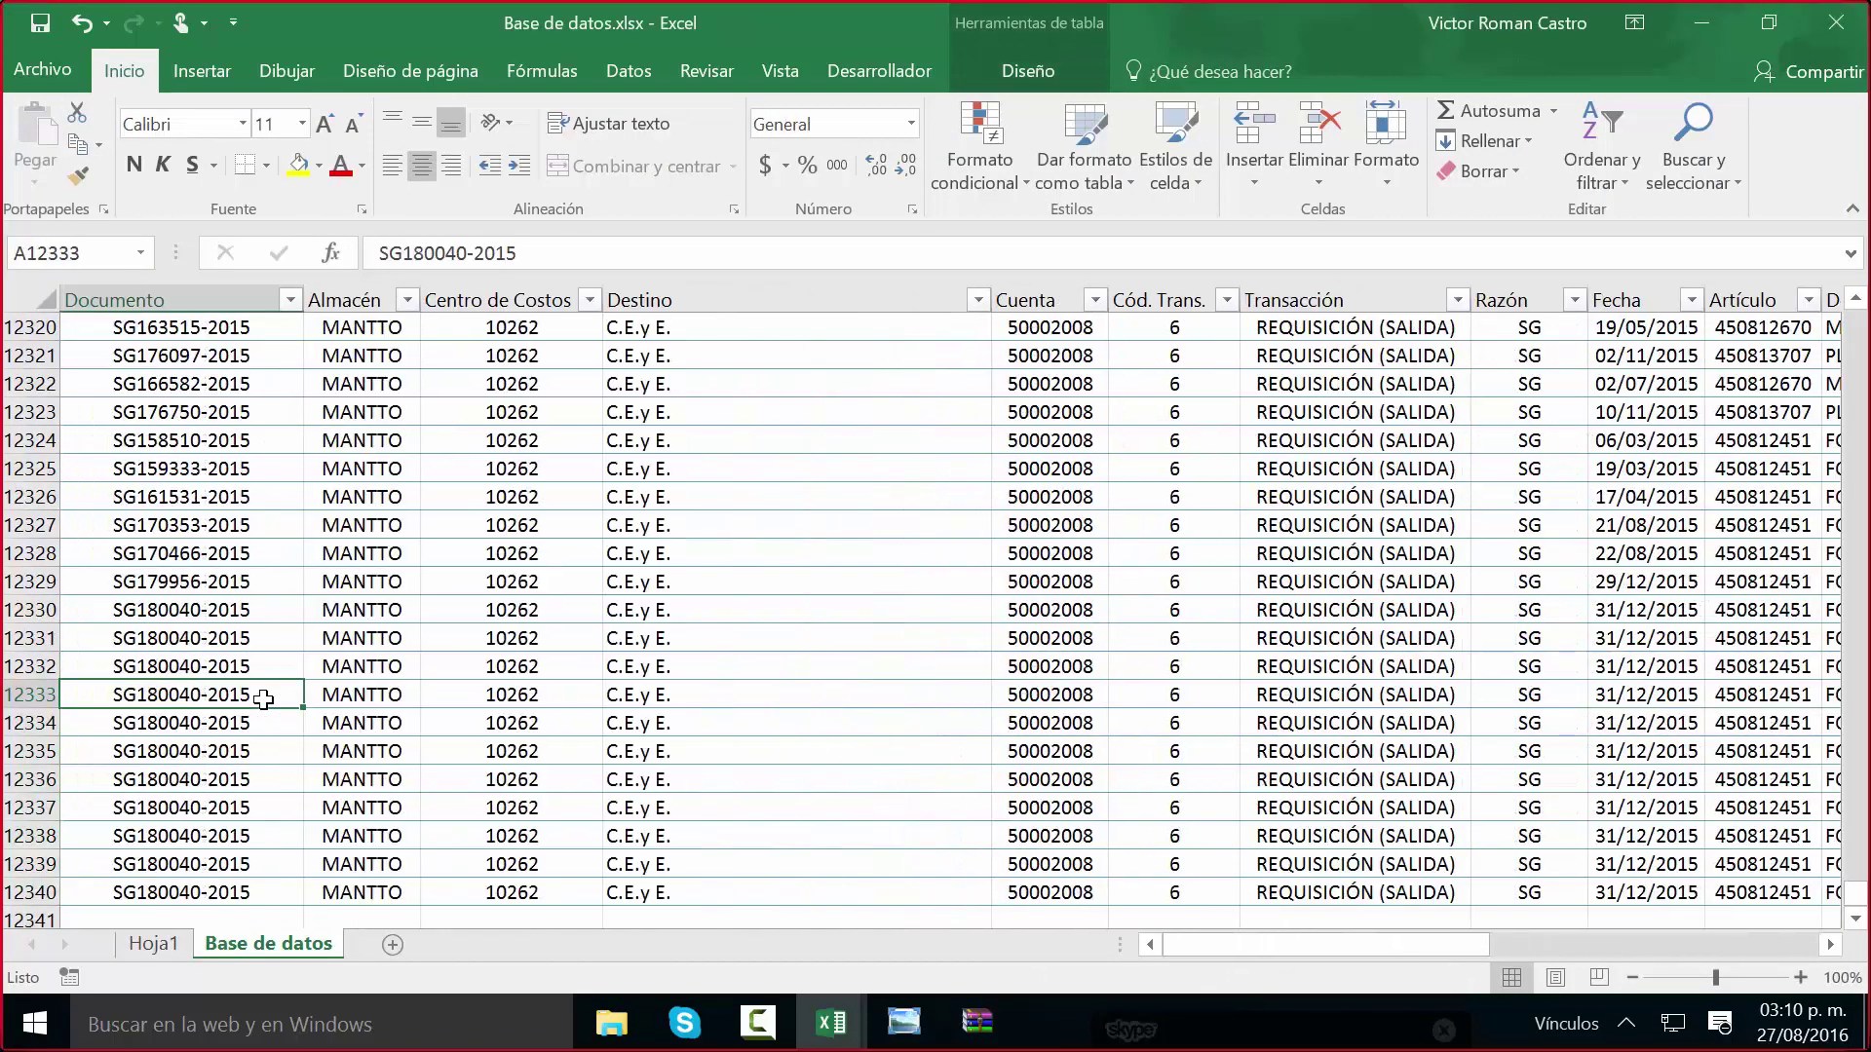
{"action": "key", "text": "ctrl+Home"}
- Check the filter values of the Destino and Fecha headers
{"action": "key", "text": "Right"}
{"action": "key", "text": "Right"}
{"action": "key", "text": "Right"}
{"action": "key", "text": "Right"}
{"action": "key", "text": "Right"}
{"action": "key", "text": "Left"}
{"action": "key", "text": "Left"}
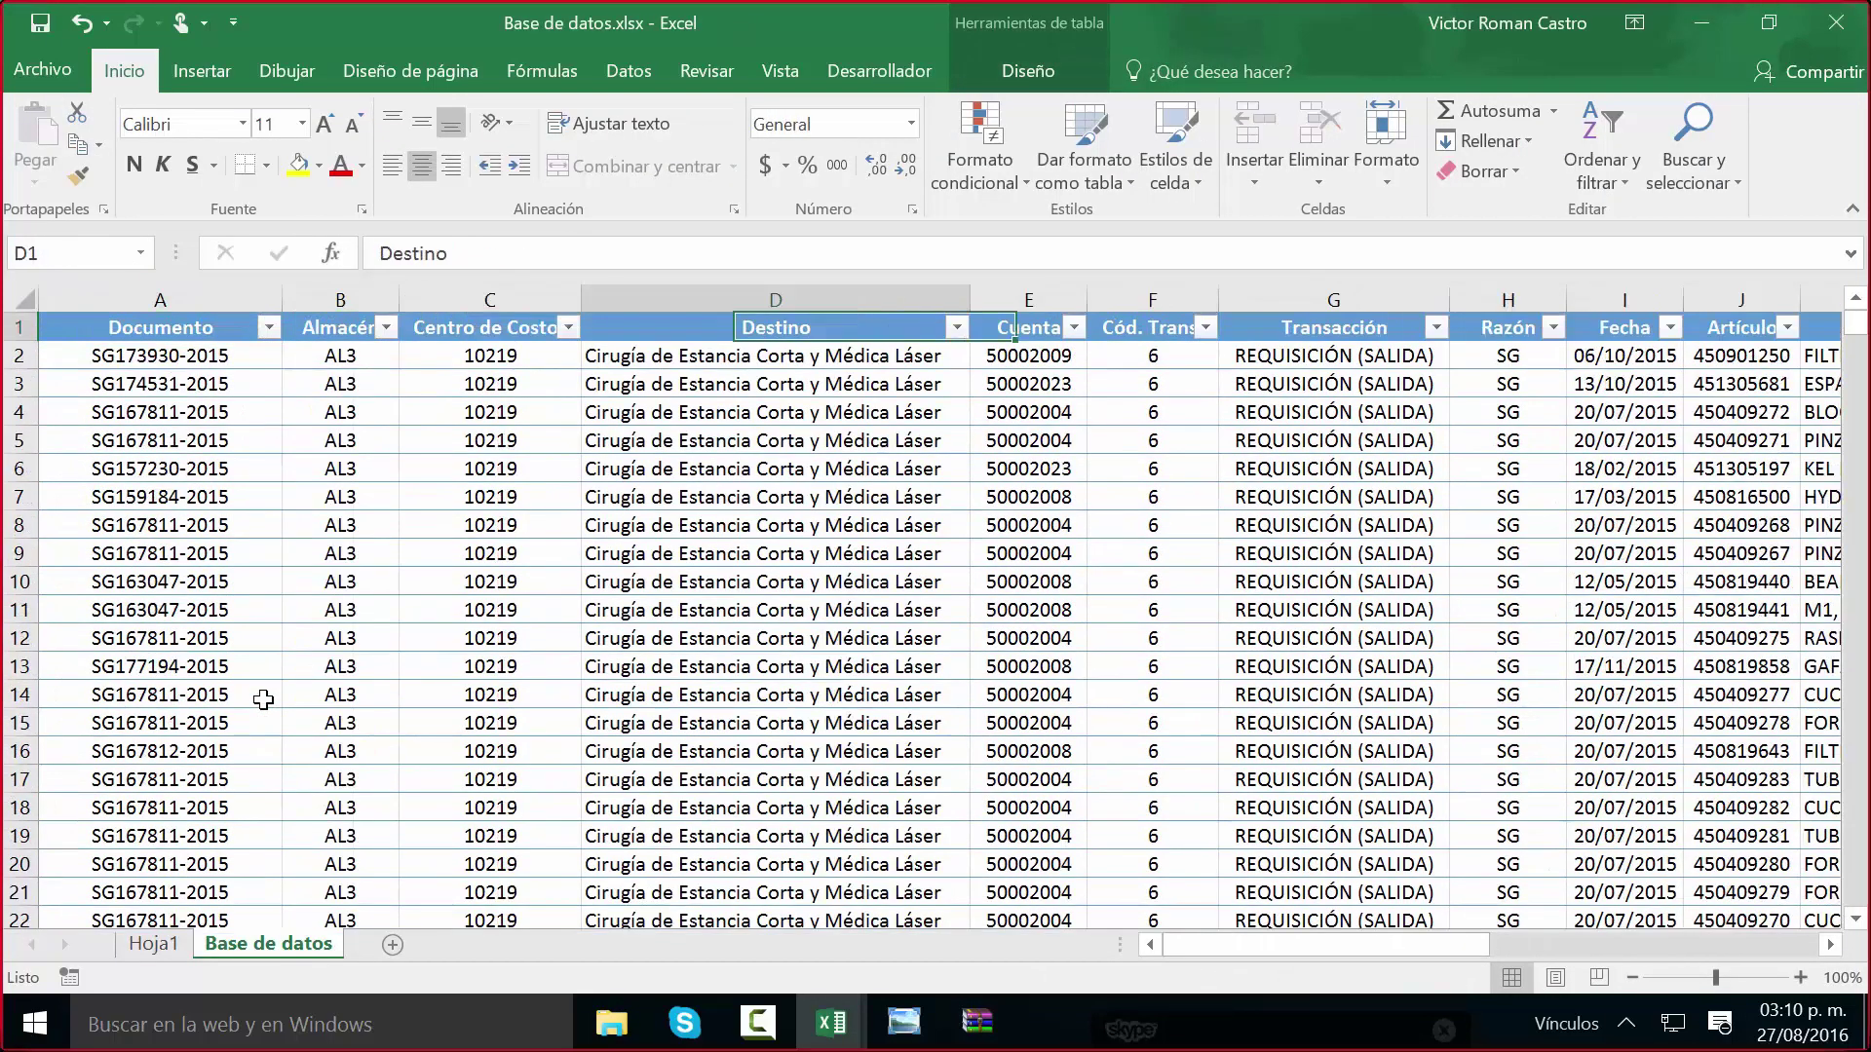
{"action": "key", "text": "alt+Down"}
{"action": "key", "text": "Escape"}
{"action": "key", "text": "Right"}
{"action": "key", "text": "Right"}
{"action": "key", "text": "Right"}
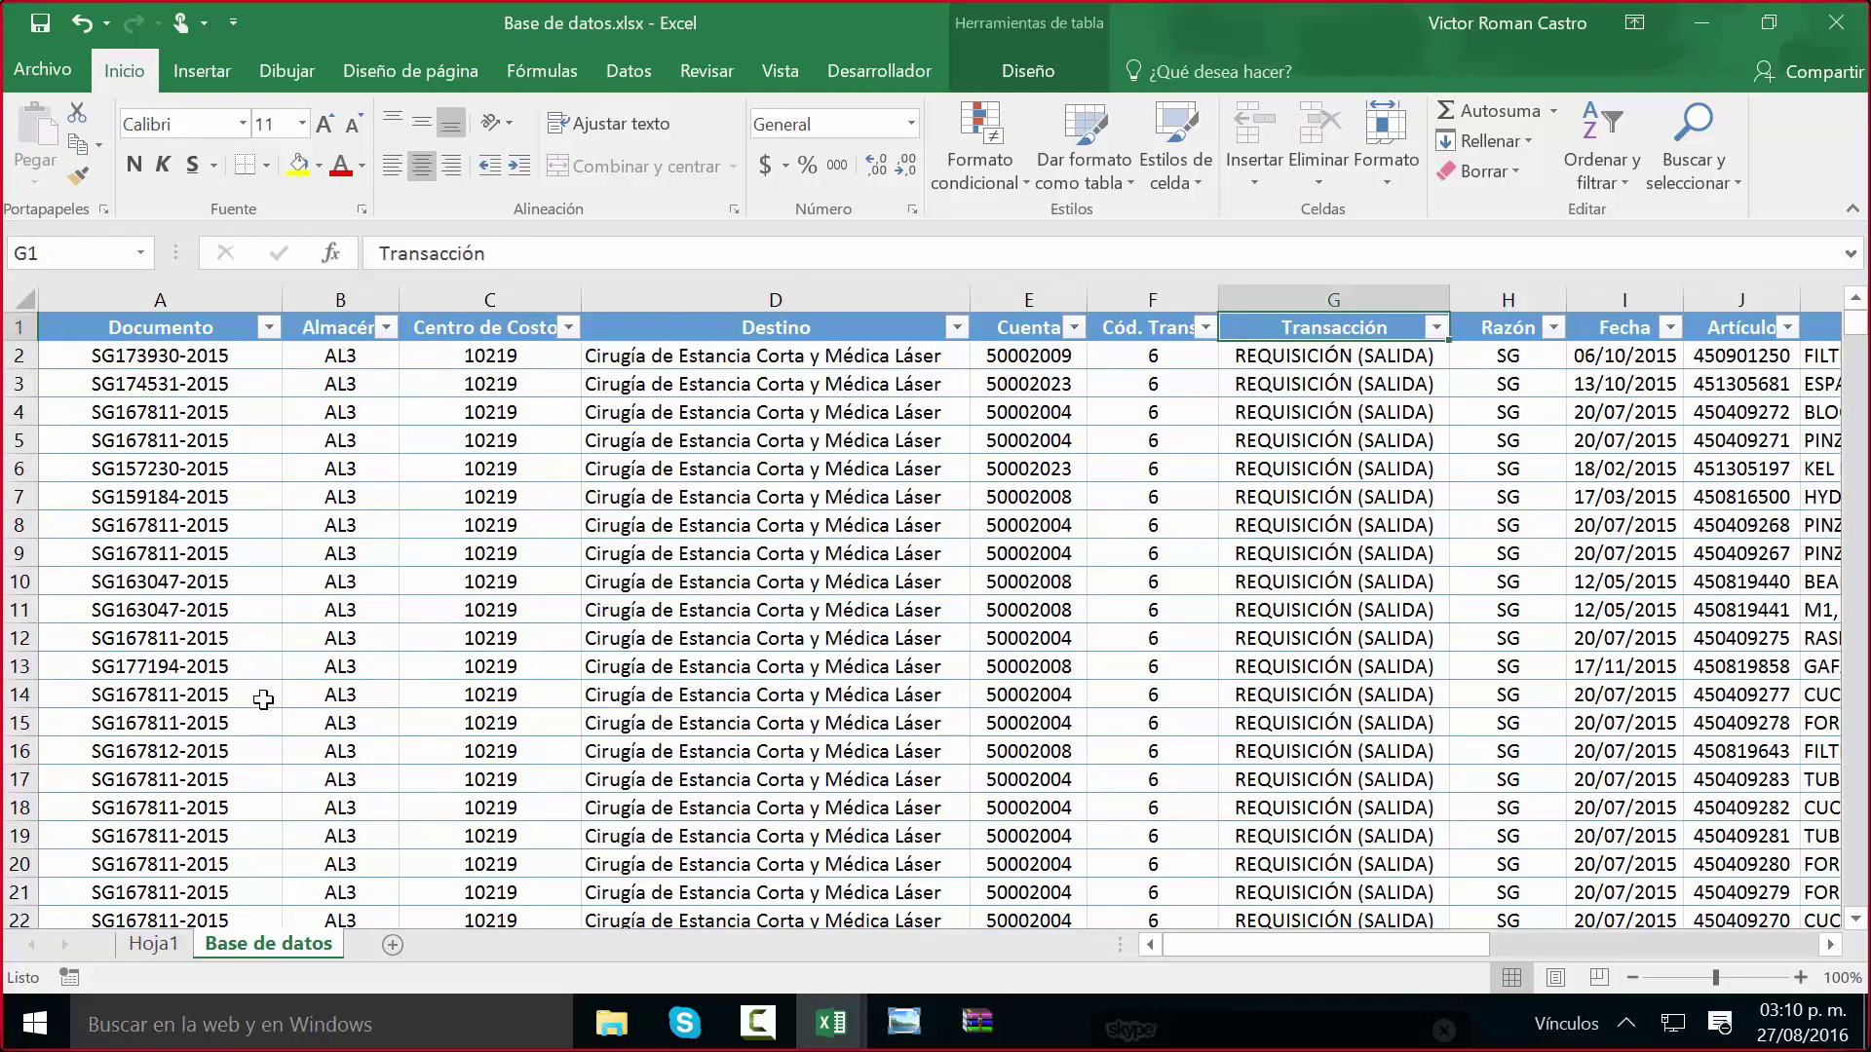
{"action": "key", "text": "Right"}
{"action": "key", "text": "Right"}
{"action": "key", "text": "alt+Down"}
{"action": "key", "text": "Escape"}
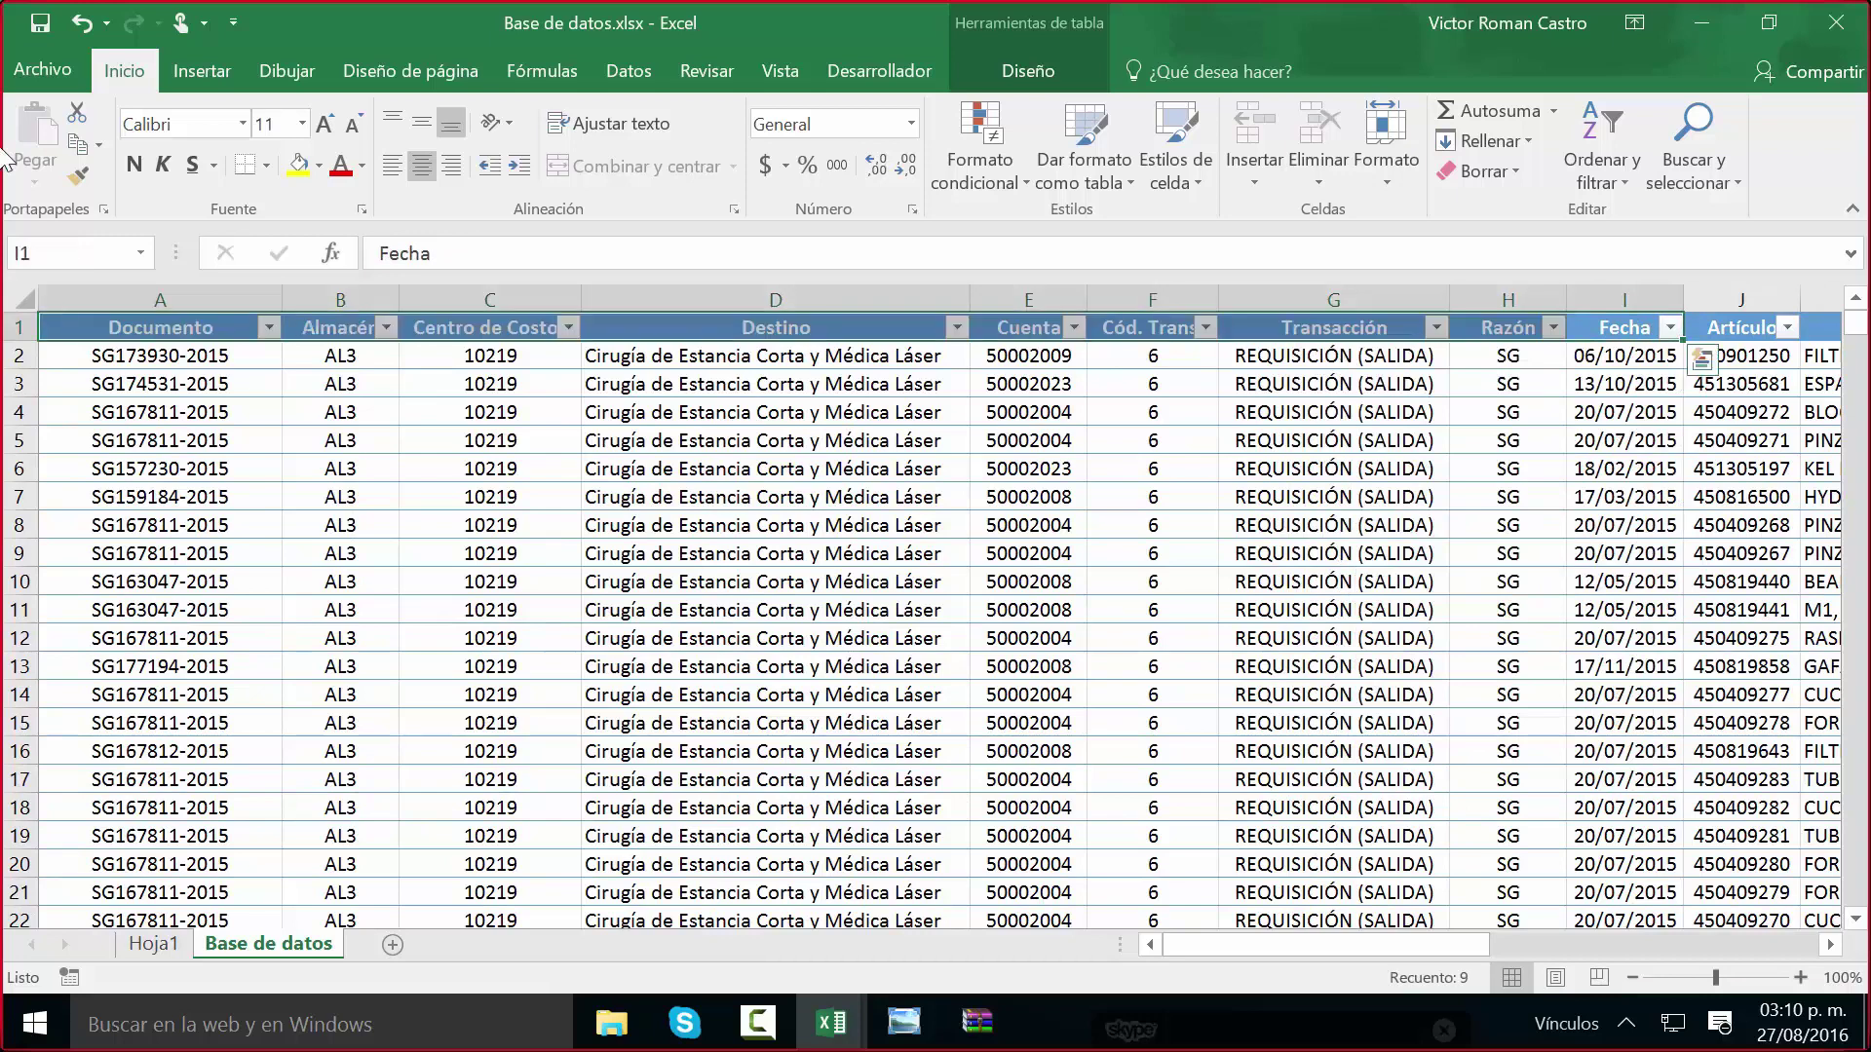
- Select the whole data table, rows 1 to 12340, from the header row
{"action": "key", "text": "Left"}
{"action": "key", "text": "Home"}
{"action": "key", "text": "ctrl+shift+Right"}
{"action": "key", "text": "ctrl+shift+Down"}
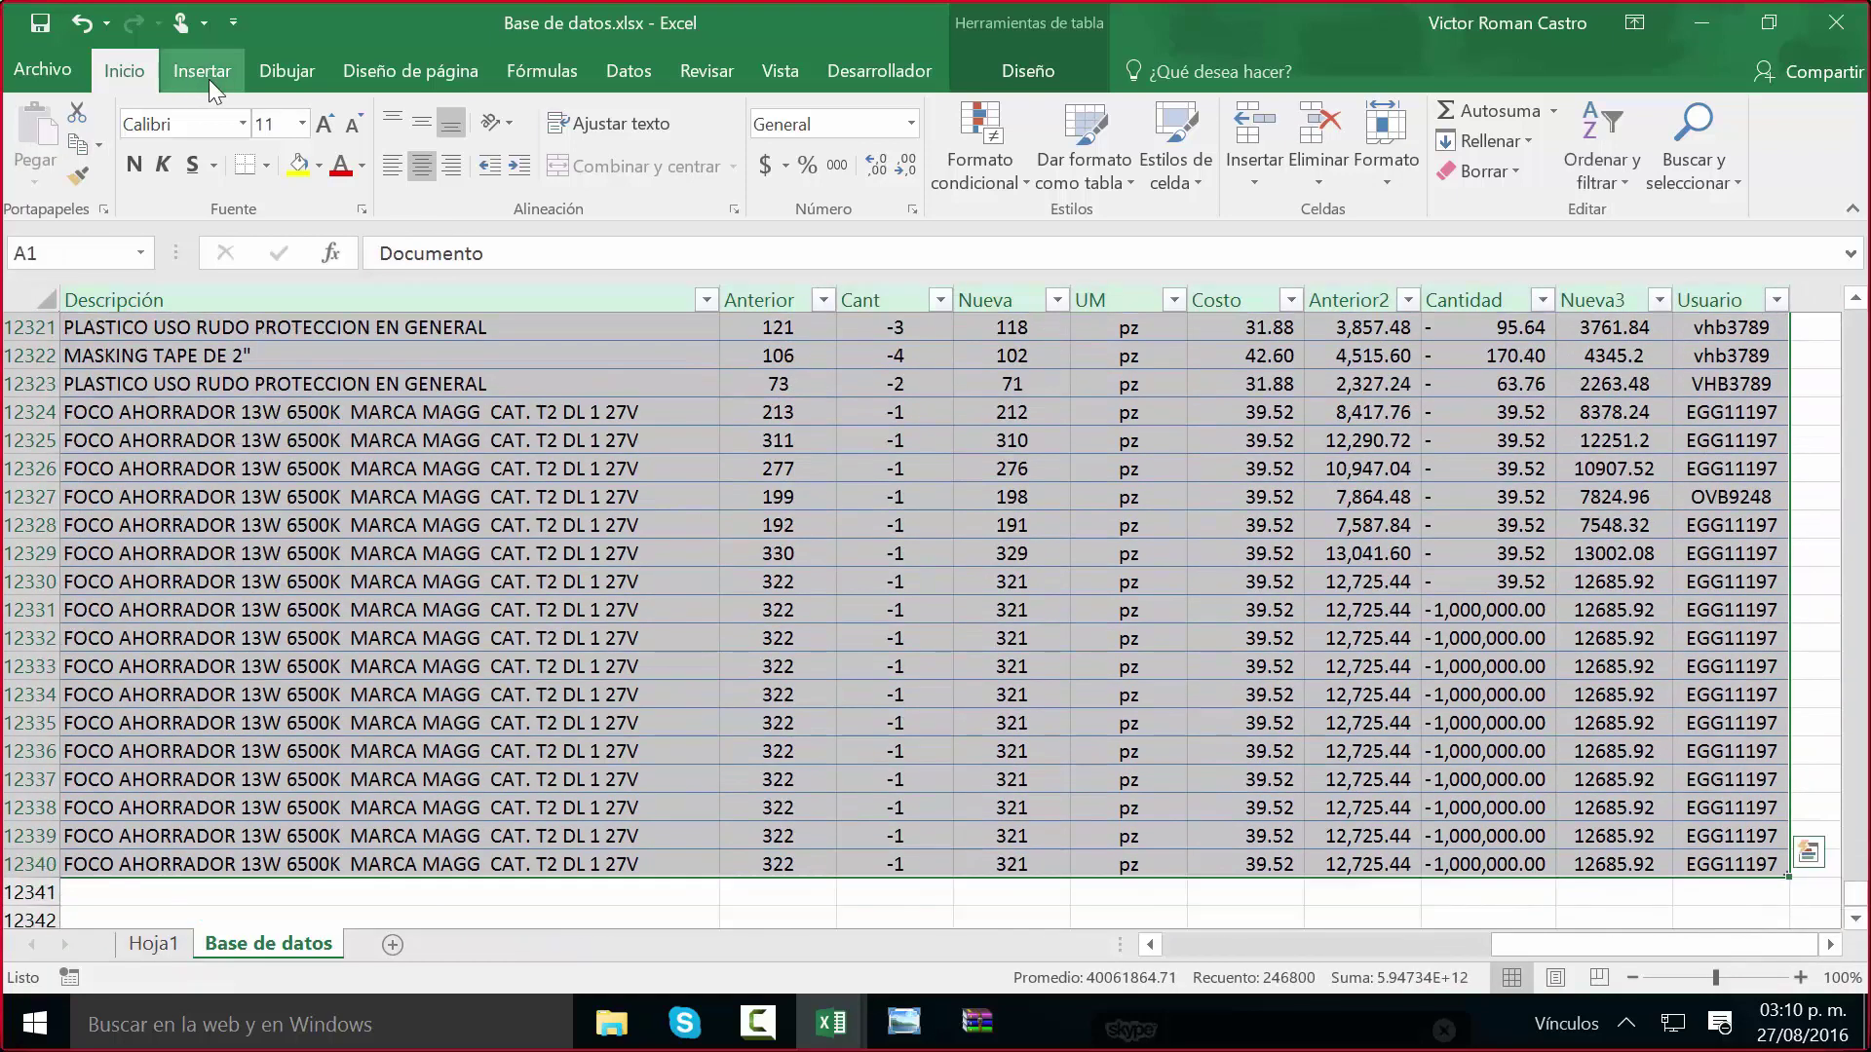
{"action": "left_click", "coordinate": [209, 79]}
- Build a pivot from Tabla6 on new sheet Hoja2 with Fecha in rows and Destino in columns
{"action": "left_click", "coordinate": [40, 142]}
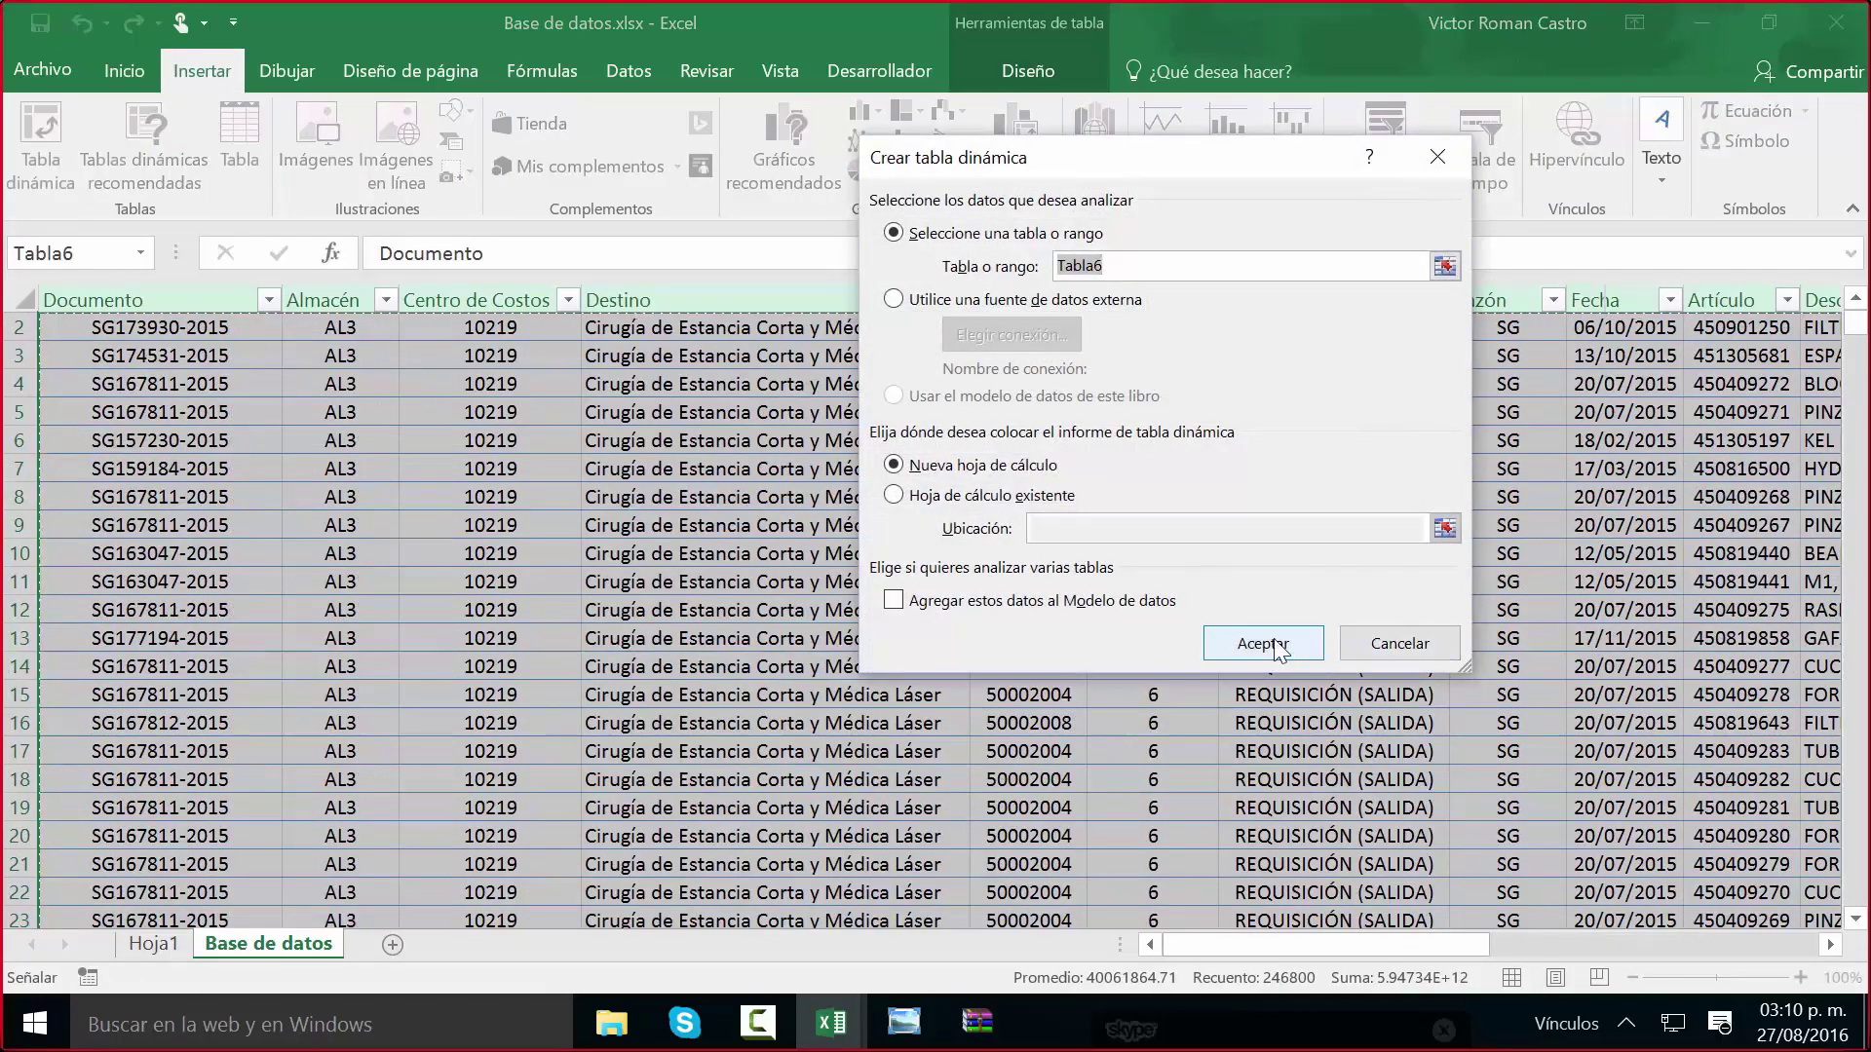
{"action": "left_click", "coordinate": [1252, 652]}
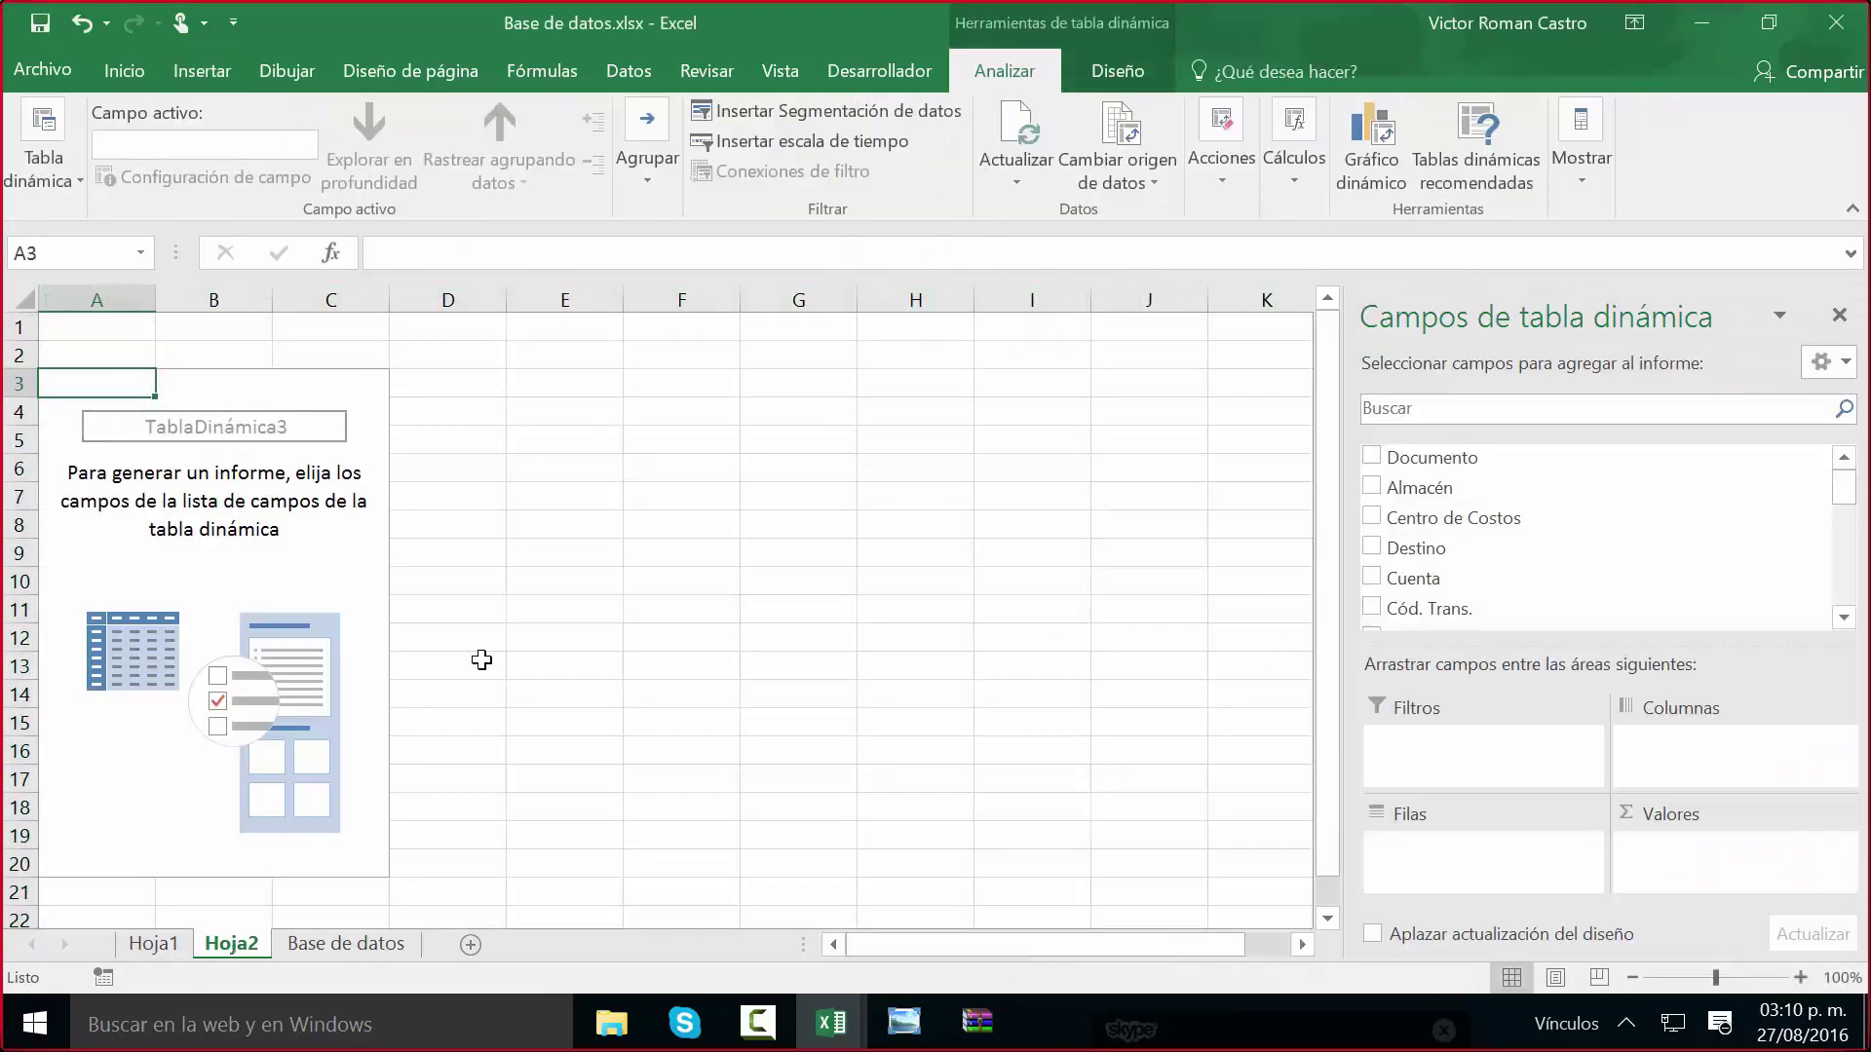
{"action": "left_click_drag", "start_coordinate": [1843, 487], "coordinate": [1843, 531]}
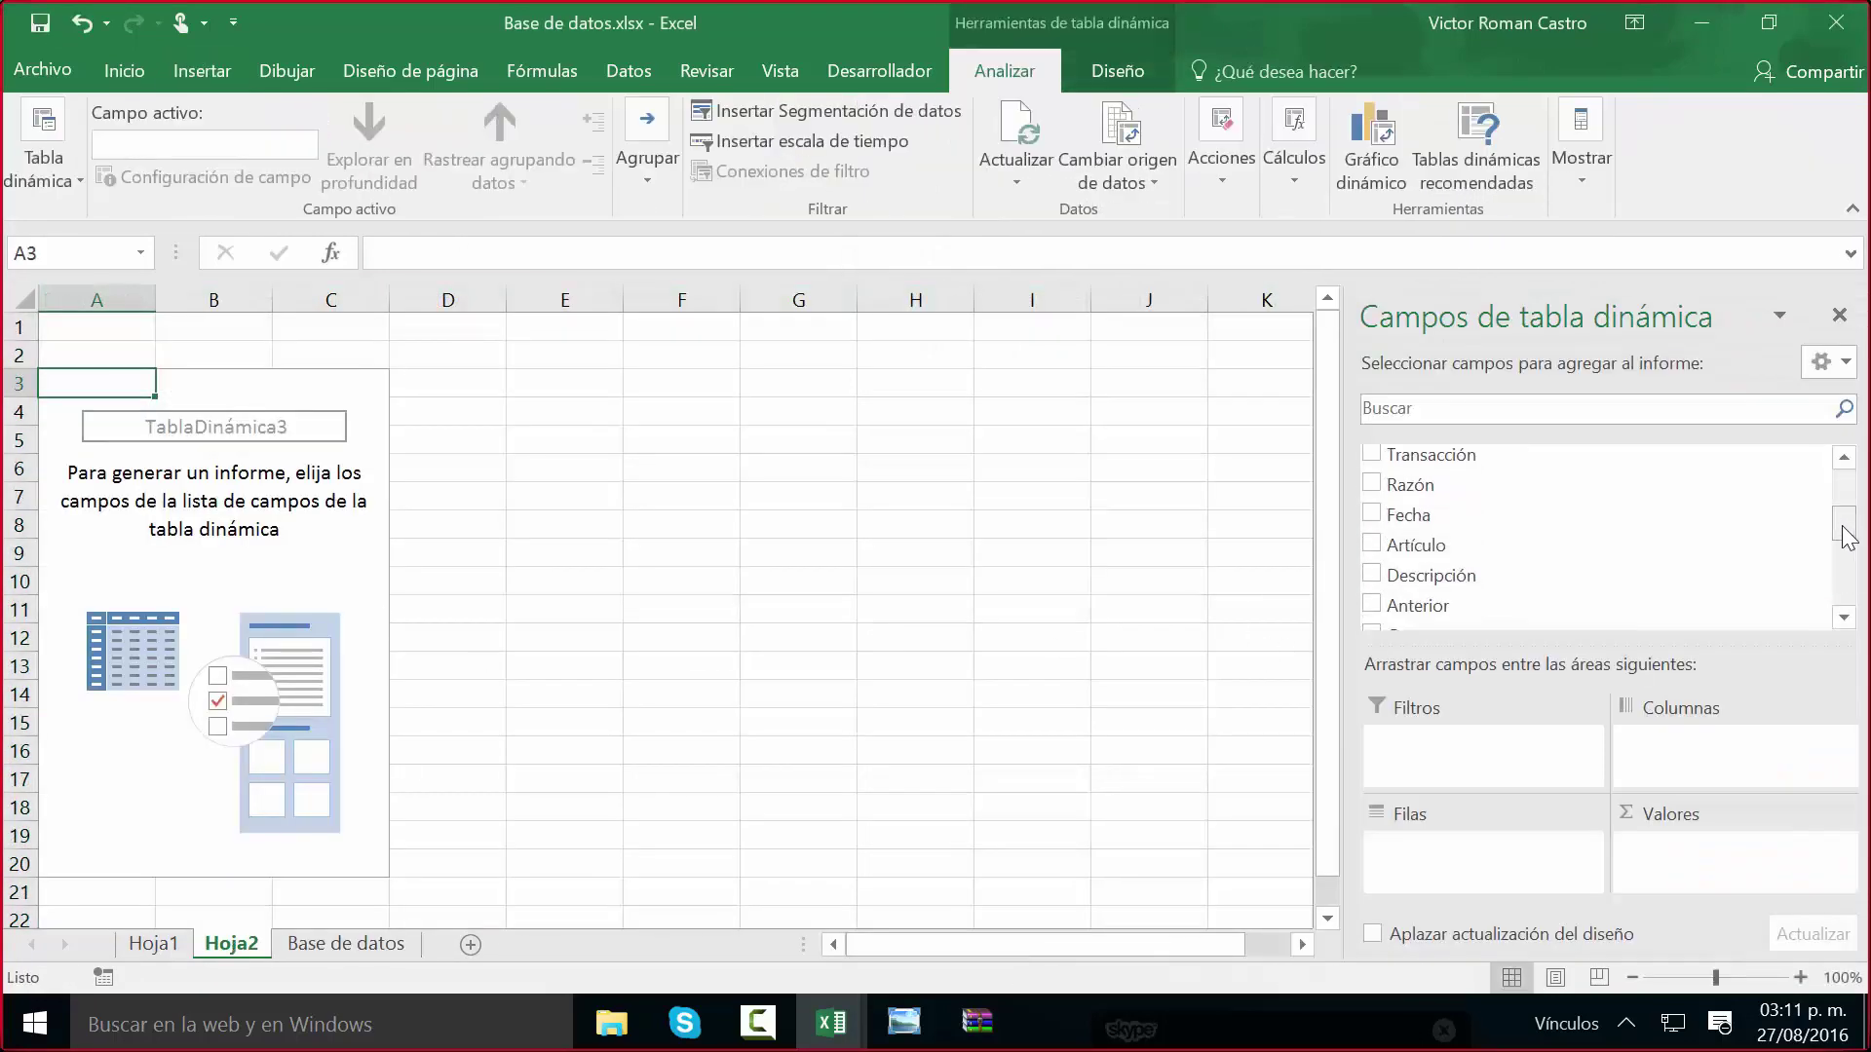
{"action": "left_click_drag", "start_coordinate": [1412, 515], "coordinate": [1494, 857]}
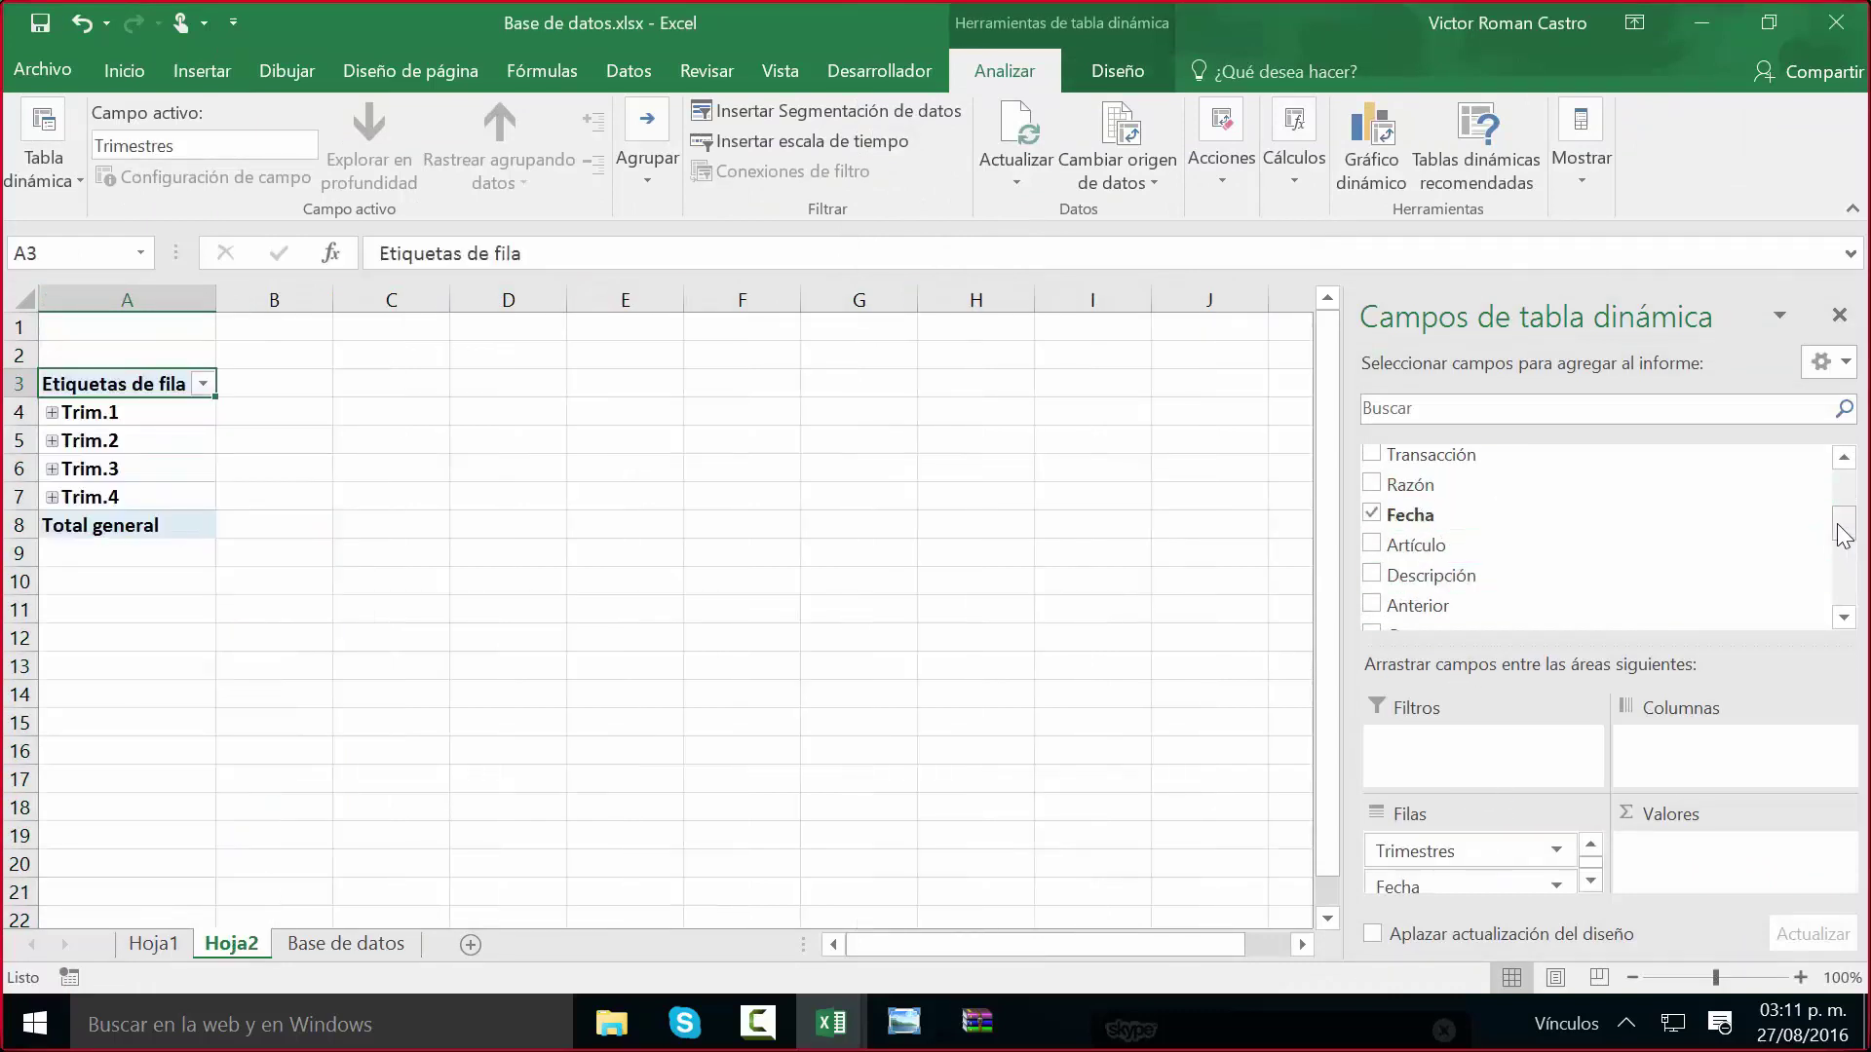
{"action": "left_click_drag", "start_coordinate": [1844, 531], "coordinate": [1844, 494]}
{"action": "left_click_drag", "start_coordinate": [1416, 533], "coordinate": [1701, 774]}
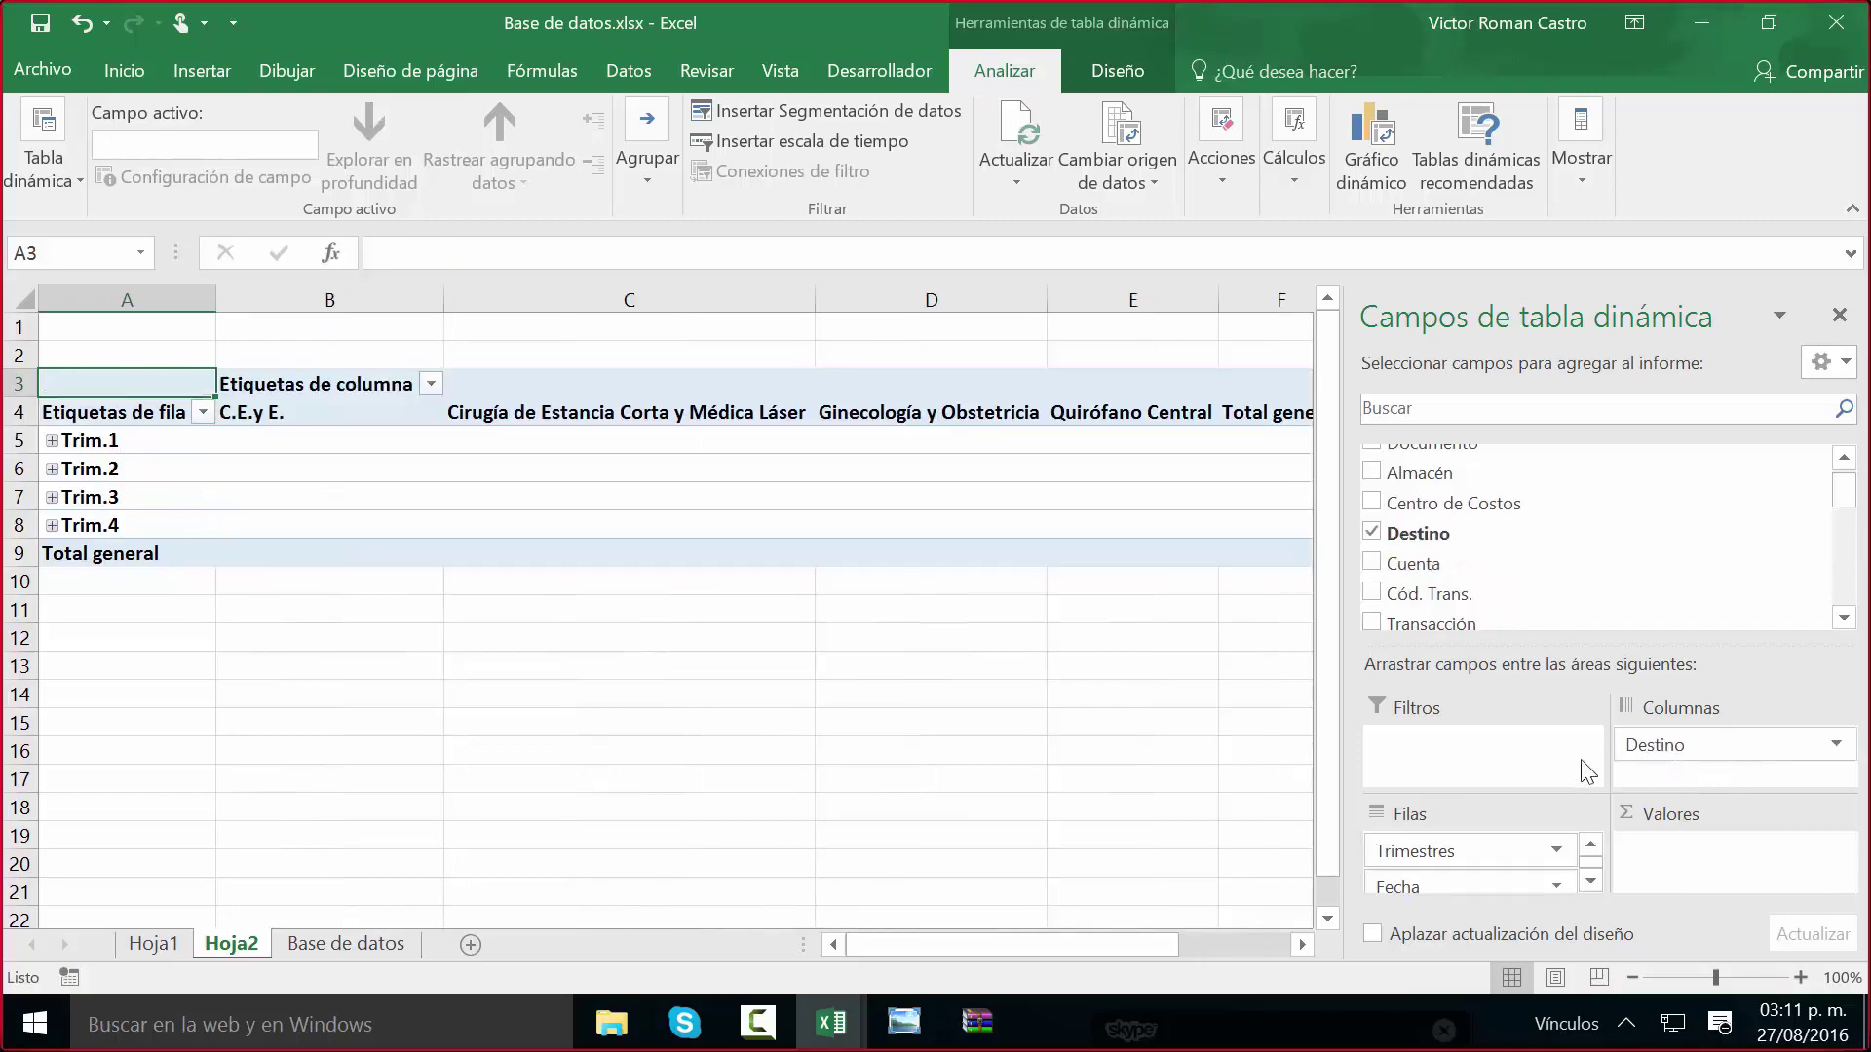
- Add Cantidad to Valores so the pivot sums Cantidad by quarter Trim.1–Trim.4 for each Destino
{"action": "left_click", "coordinate": [605, 533]}
{"action": "key", "text": "Right"}
{"action": "key", "text": "Left"}
{"action": "key", "text": "Left"}
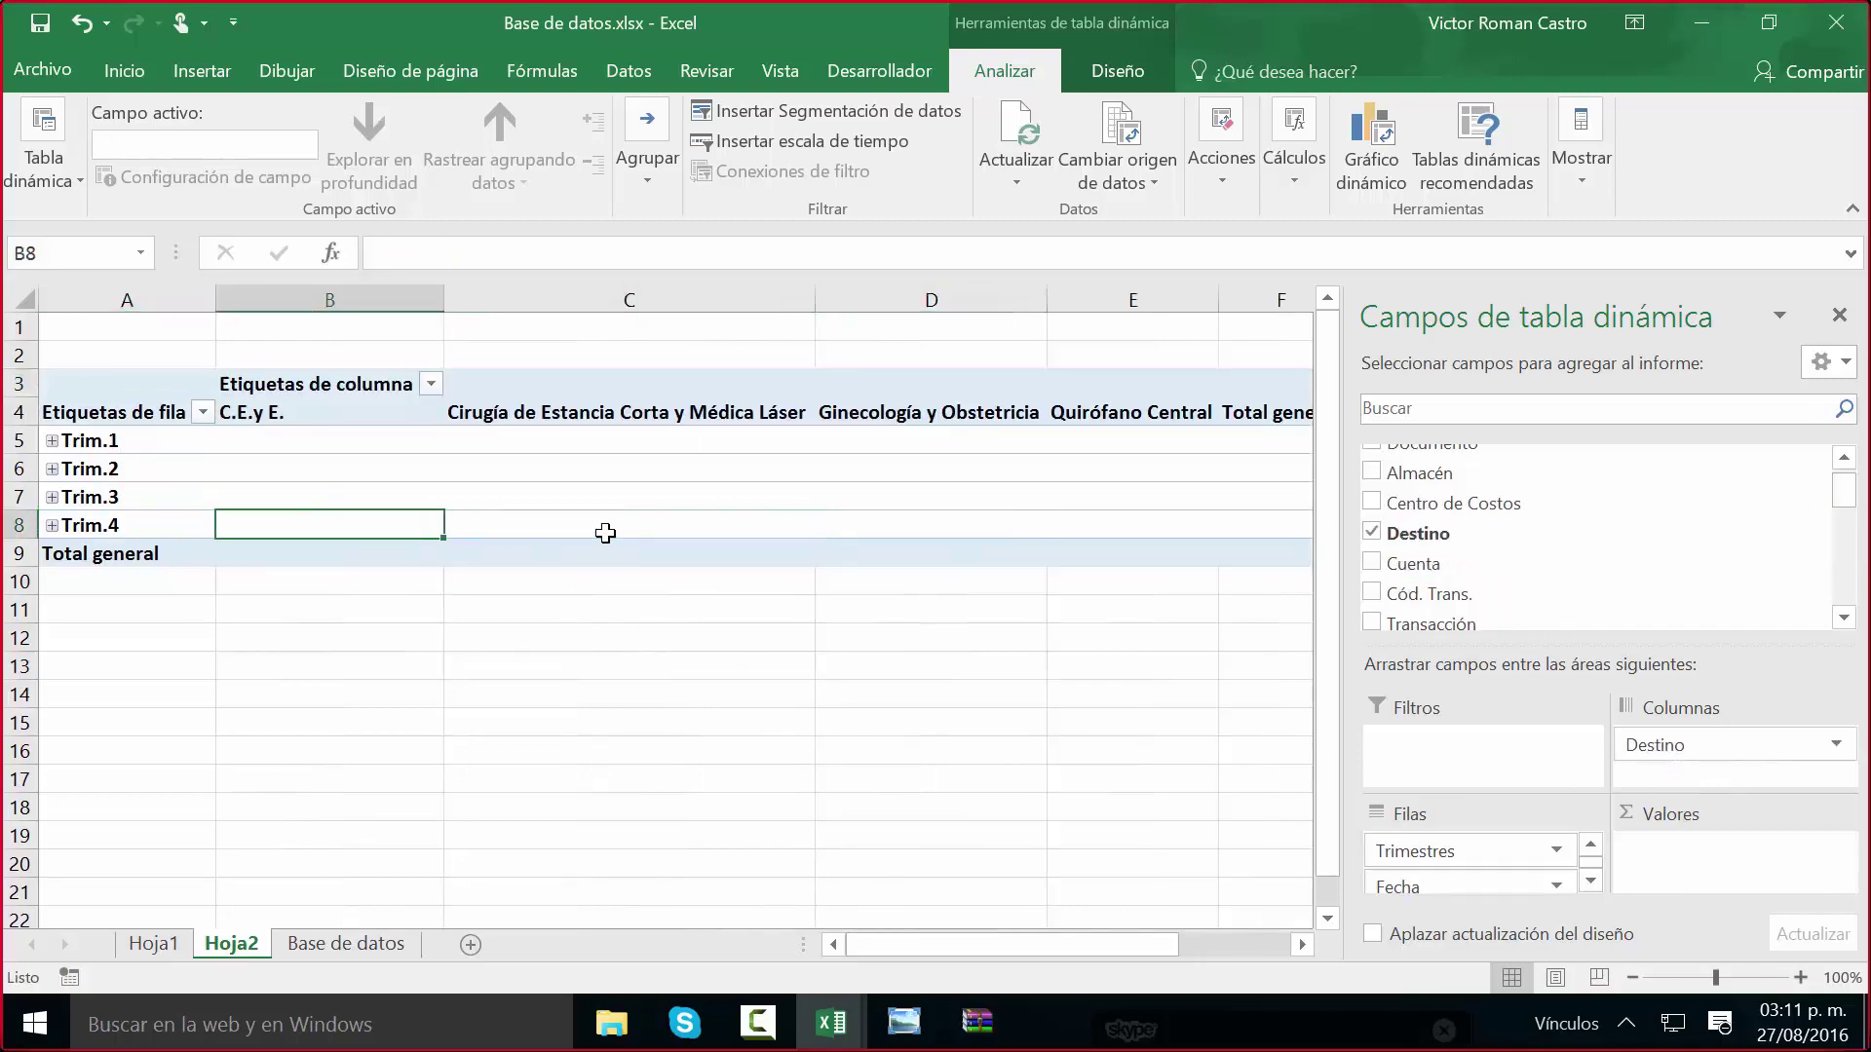
{"action": "key", "text": "Right"}
{"action": "key", "text": "Left"}
{"action": "key", "text": "Right"}
{"action": "key", "text": "Right"}
{"action": "key", "text": "Right"}
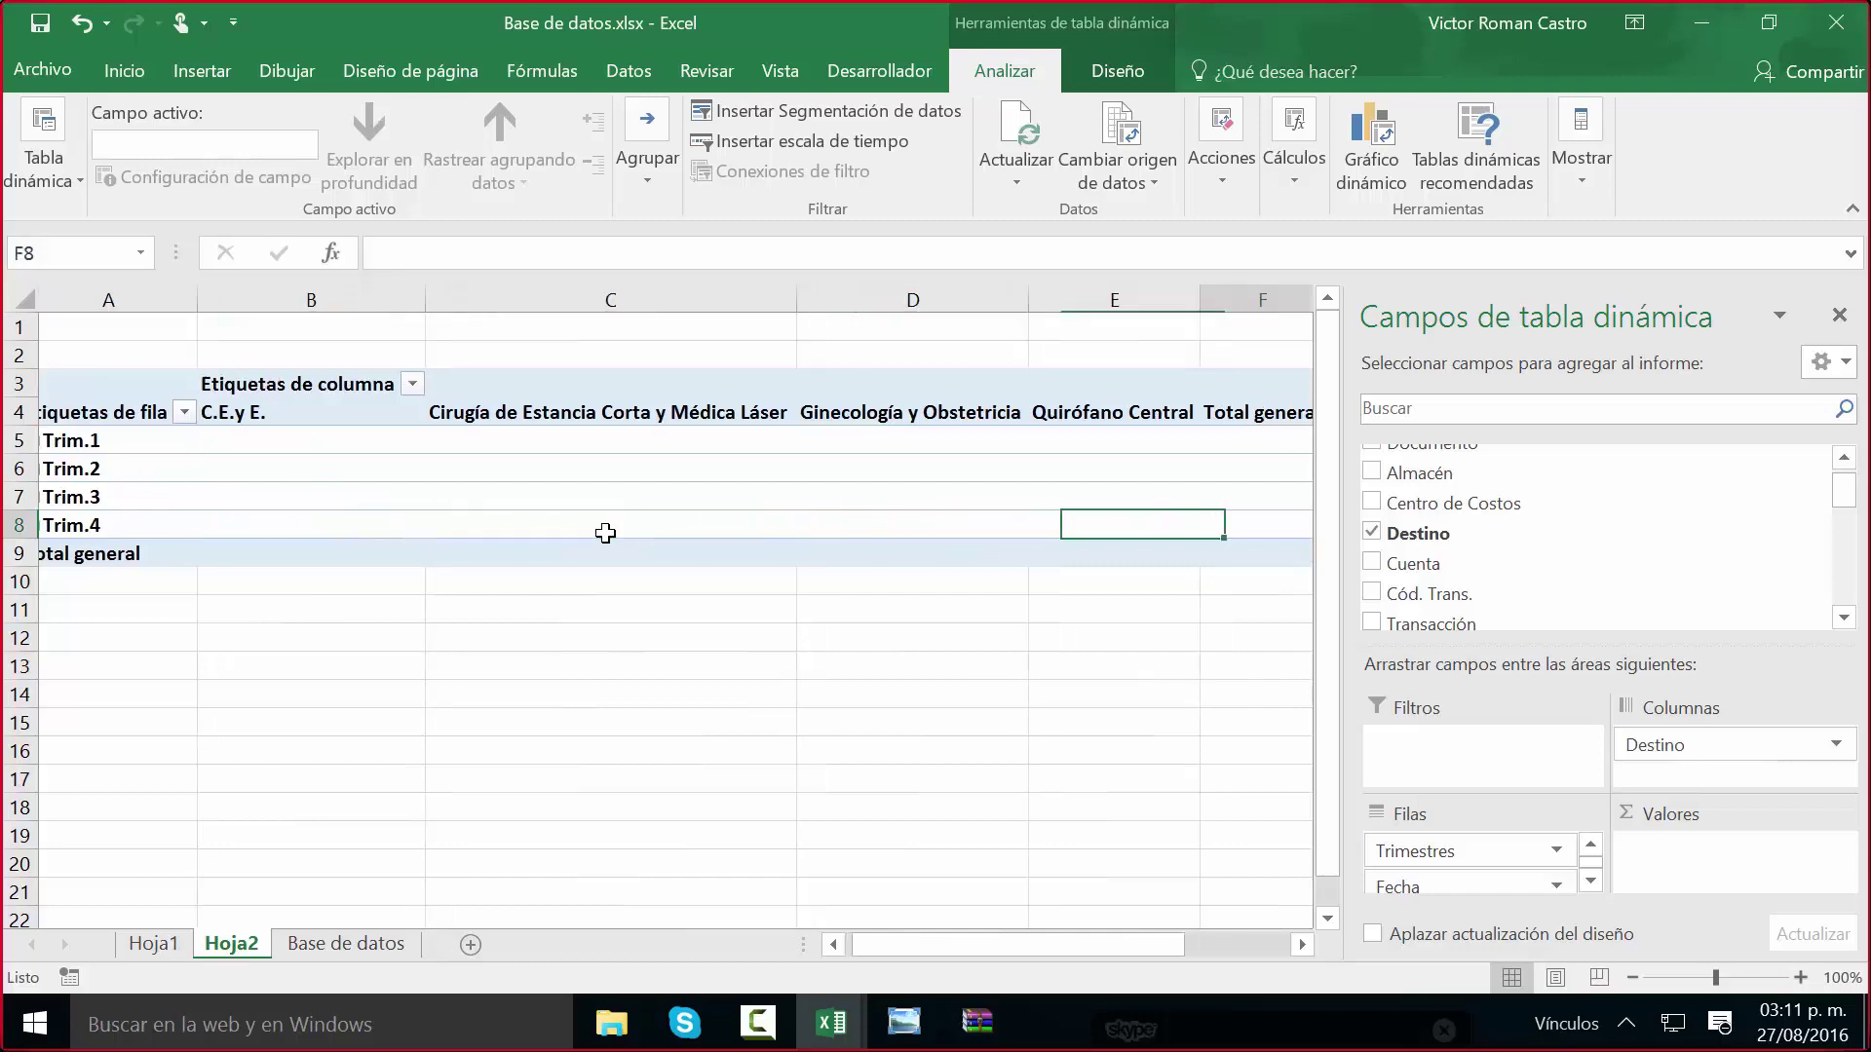
{"action": "key", "text": "Right"}
{"action": "key", "text": "Left"}
{"action": "key", "text": "Left"}
{"action": "key", "text": "Left"}
{"action": "key", "text": "Left"}
{"action": "key", "text": "Left"}
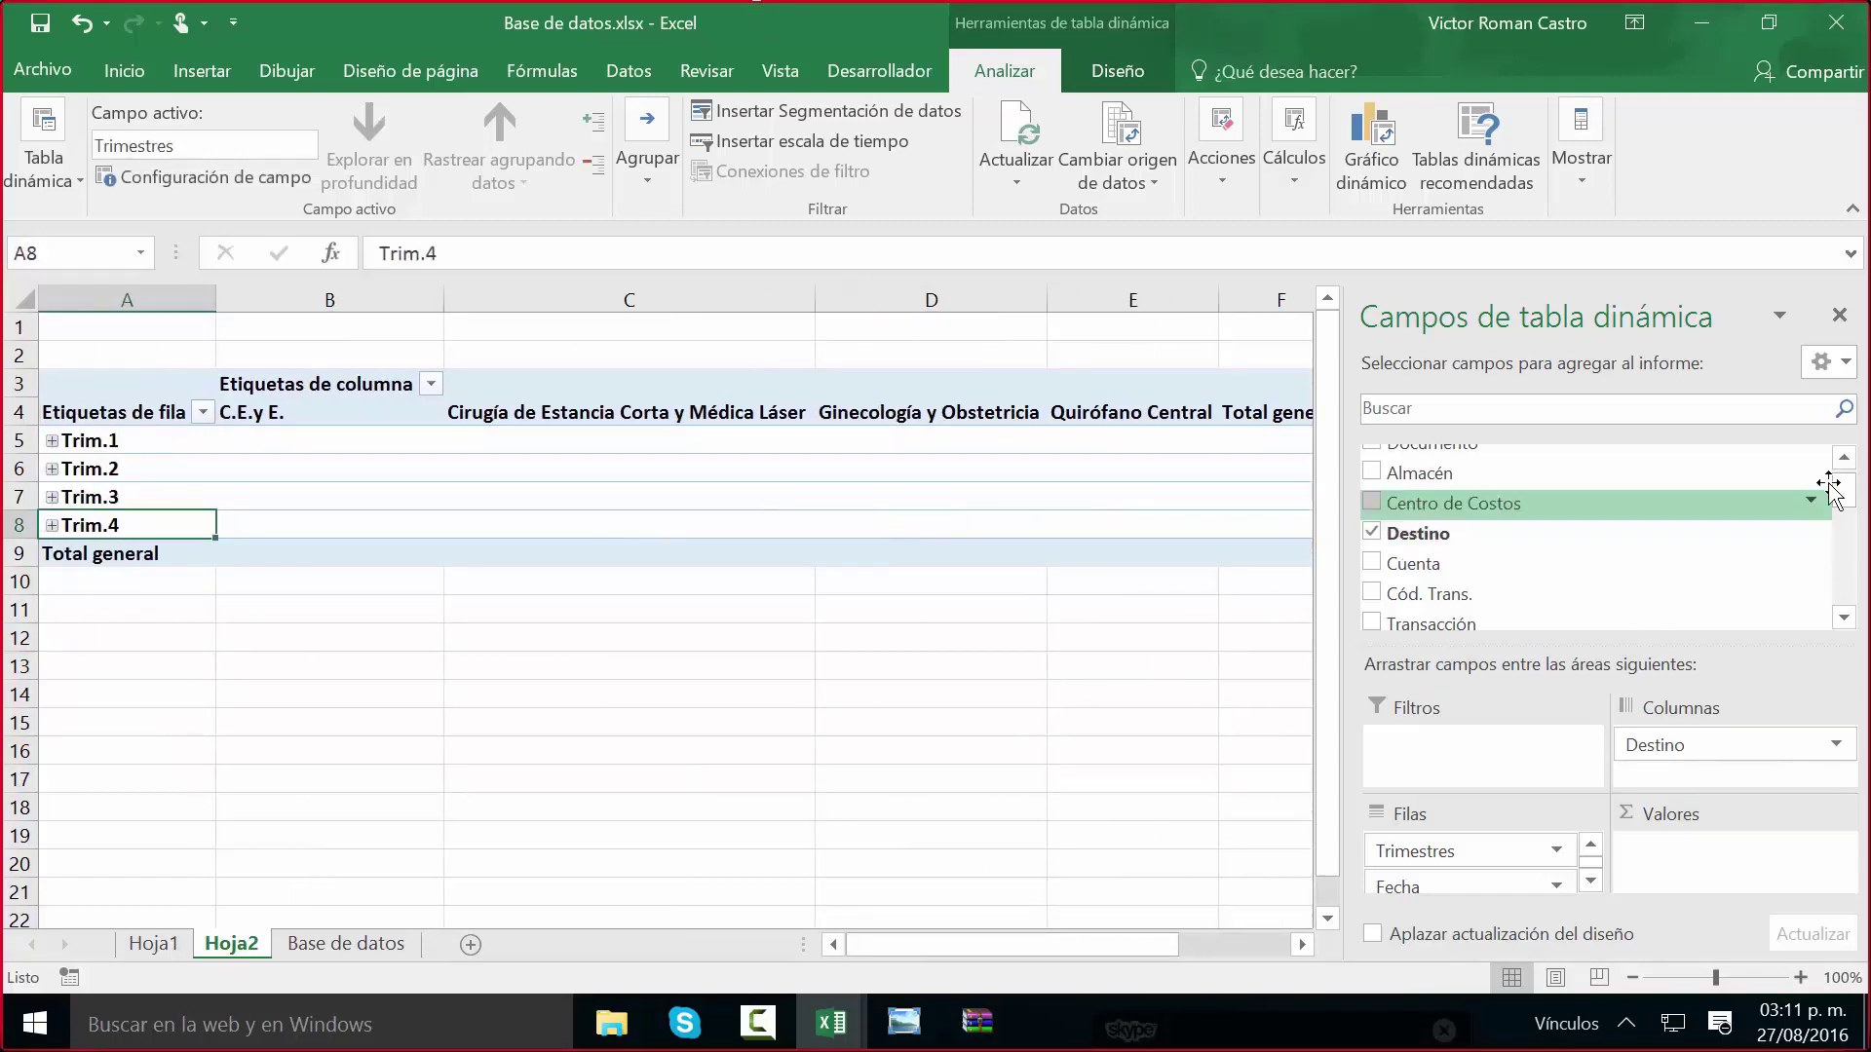
{"action": "mouse_move", "coordinate": [1844, 489]}
{"action": "left_mouse_down"}
{"action": "mouse_move", "coordinate": [1843, 570]}
{"action": "mouse_move", "coordinate": [1863, 575]}
{"action": "left_mouse_up"}
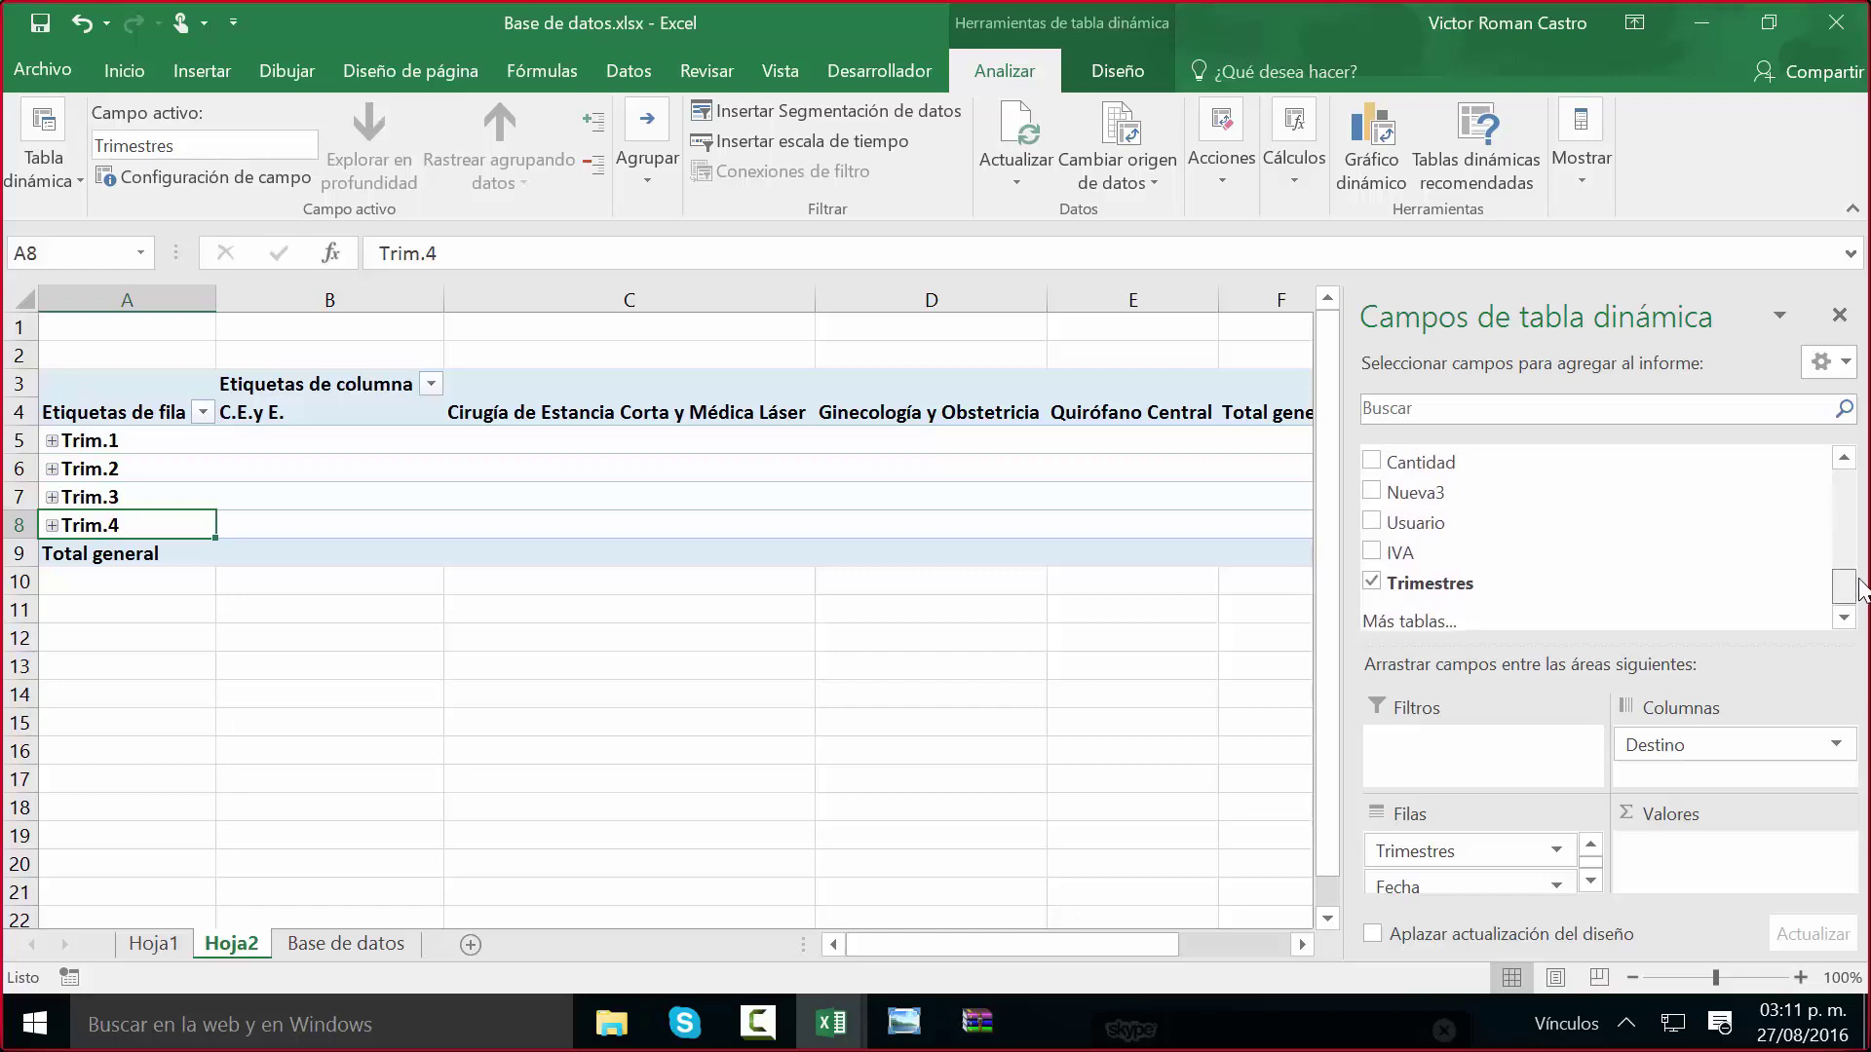
{"action": "left_click_drag", "start_coordinate": [1507, 547], "coordinate": [1719, 862]}
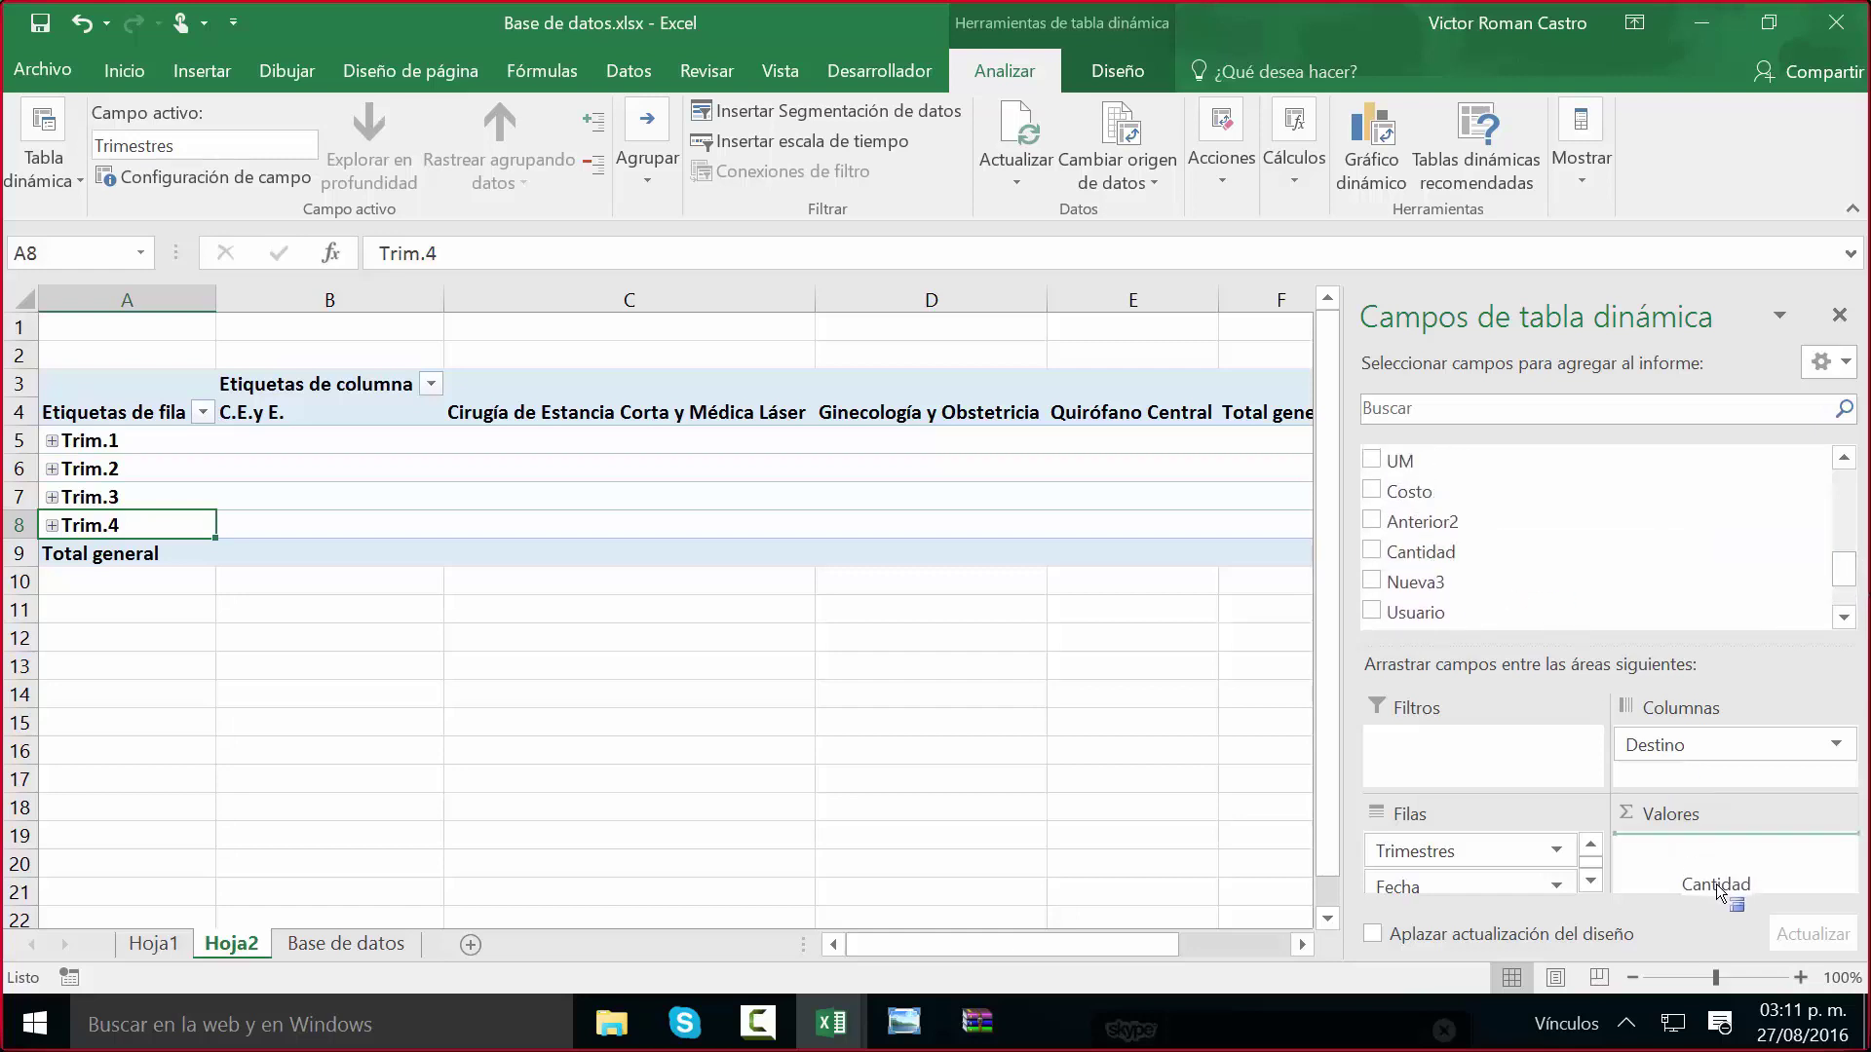
{"action": "left_click_drag", "start_coordinate": [328, 439], "coordinate": [1120, 581]}
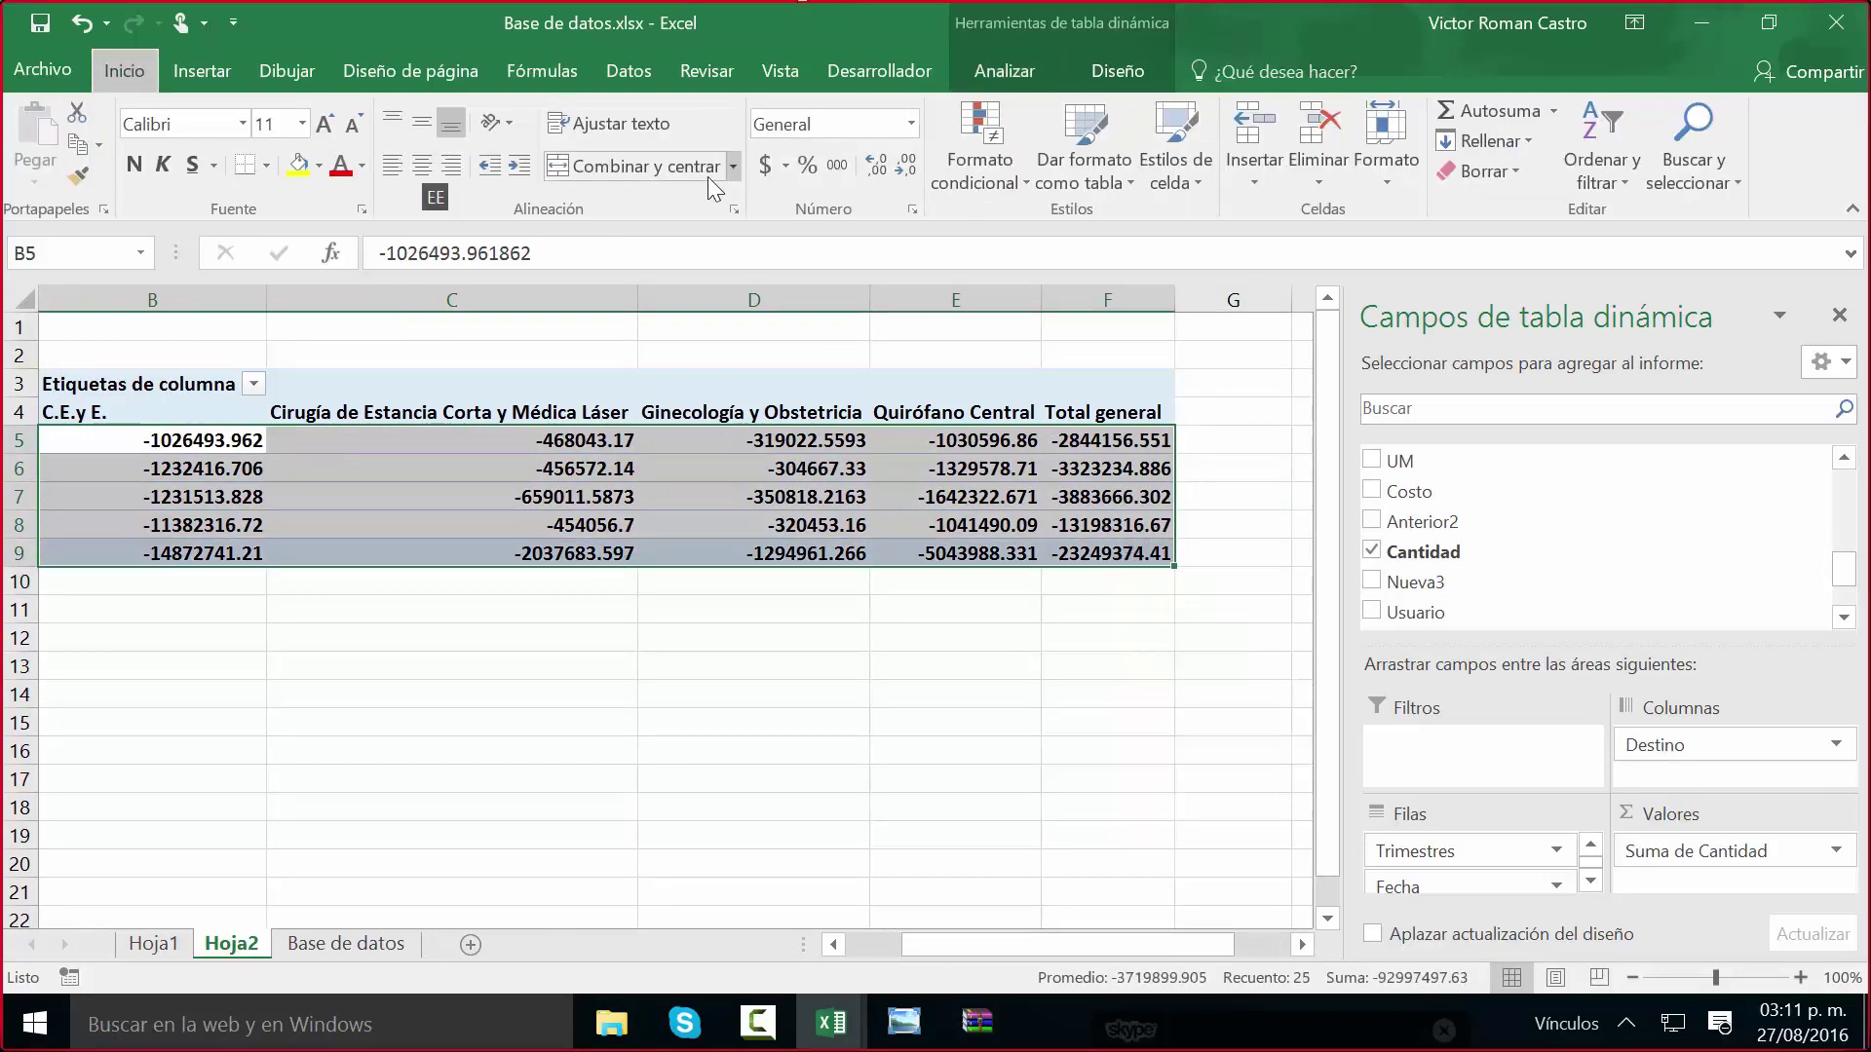
- Apply Contabilidad format to the Cantidad sums and remove Trimestres from Filas to show months ene–dic
{"action": "left_click", "coordinate": [835, 165]}
{"action": "left_click", "coordinate": [612, 471]}
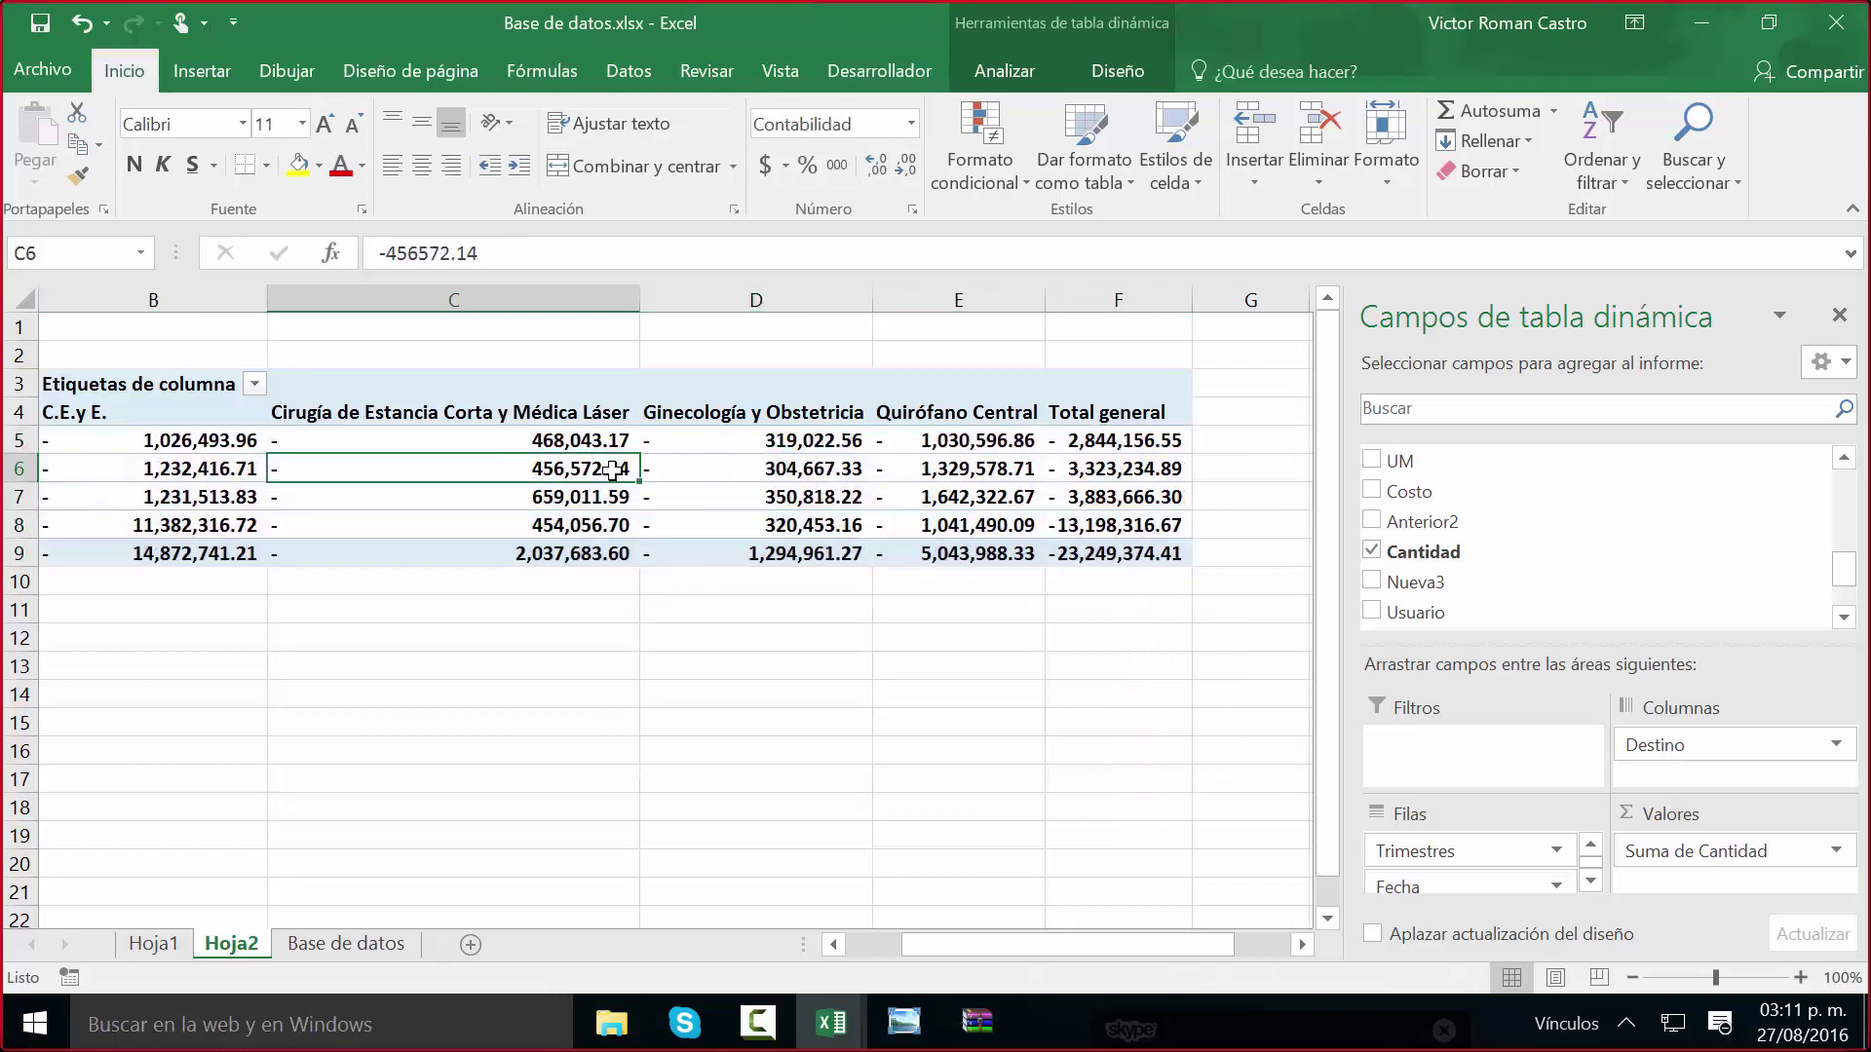
{"action": "key", "text": "Home"}
{"action": "key", "text": "Up"}
{"action": "key", "text": "Up"}
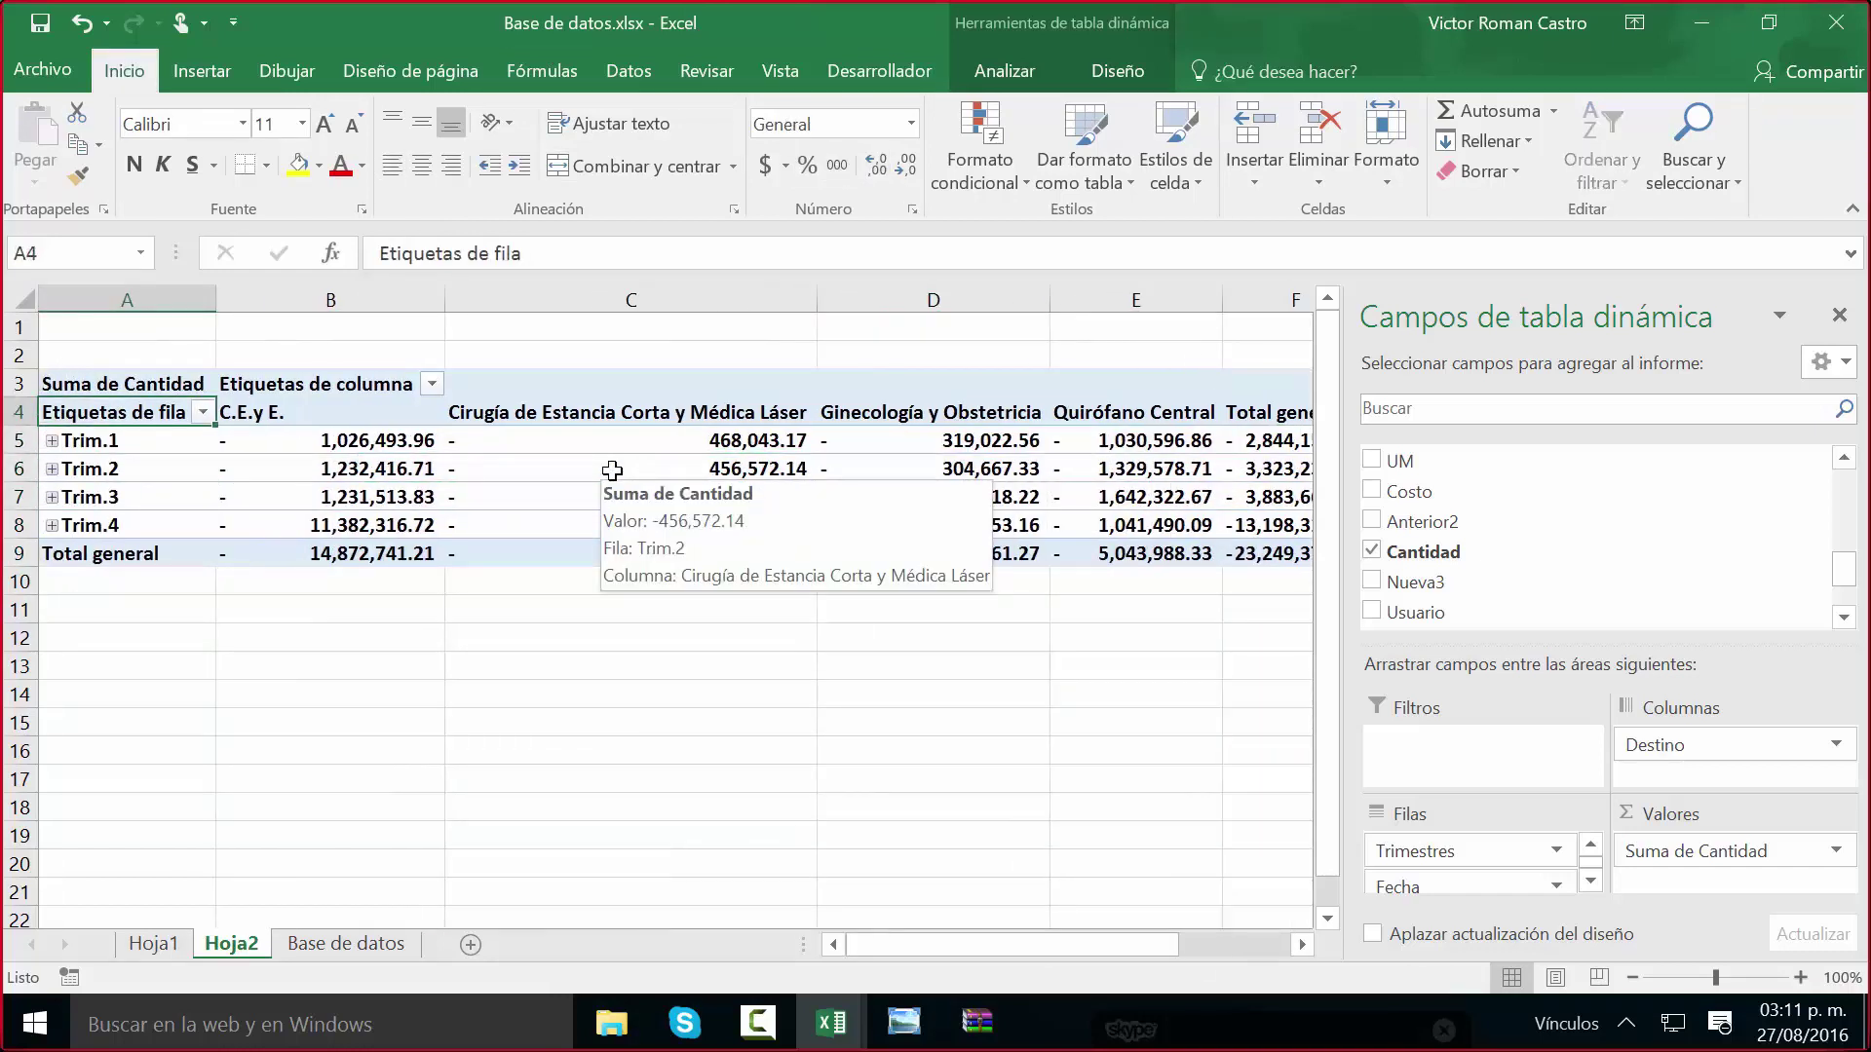
{"action": "key", "text": "Down"}
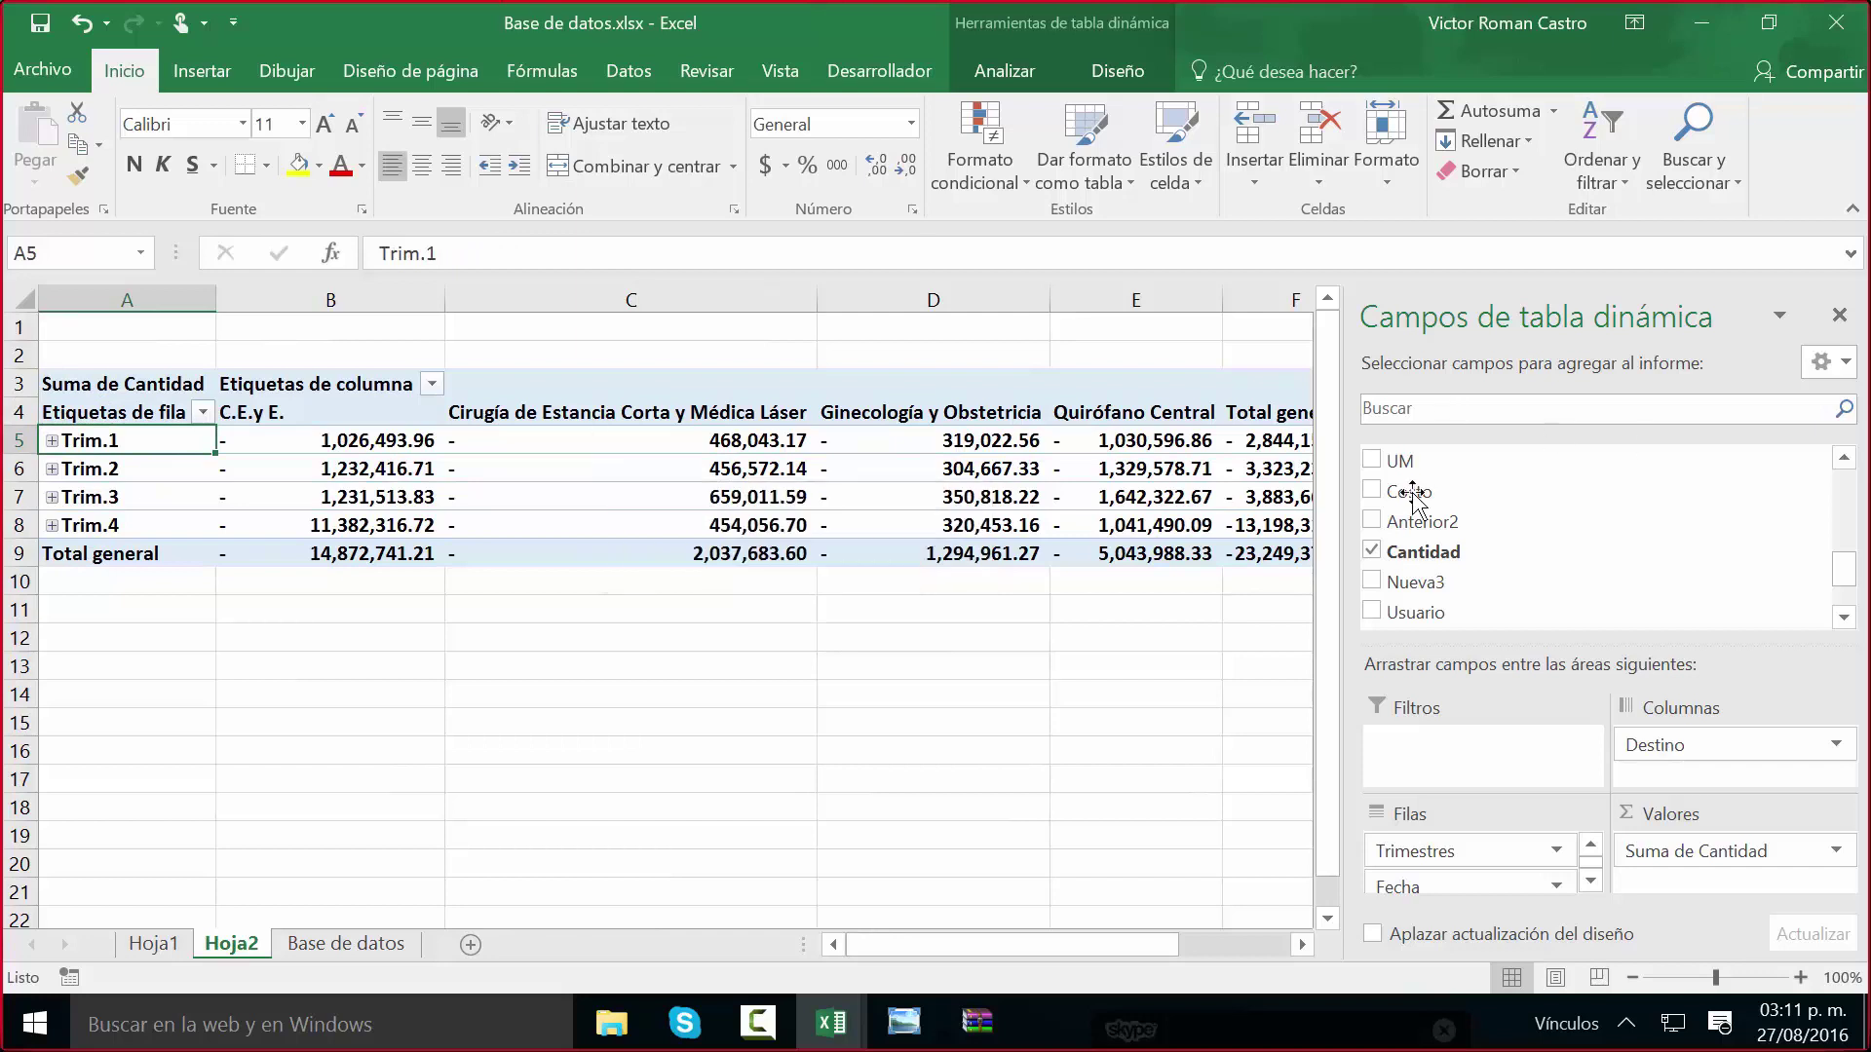
{"action": "left_click_drag", "start_coordinate": [1546, 853], "coordinate": [1539, 668]}
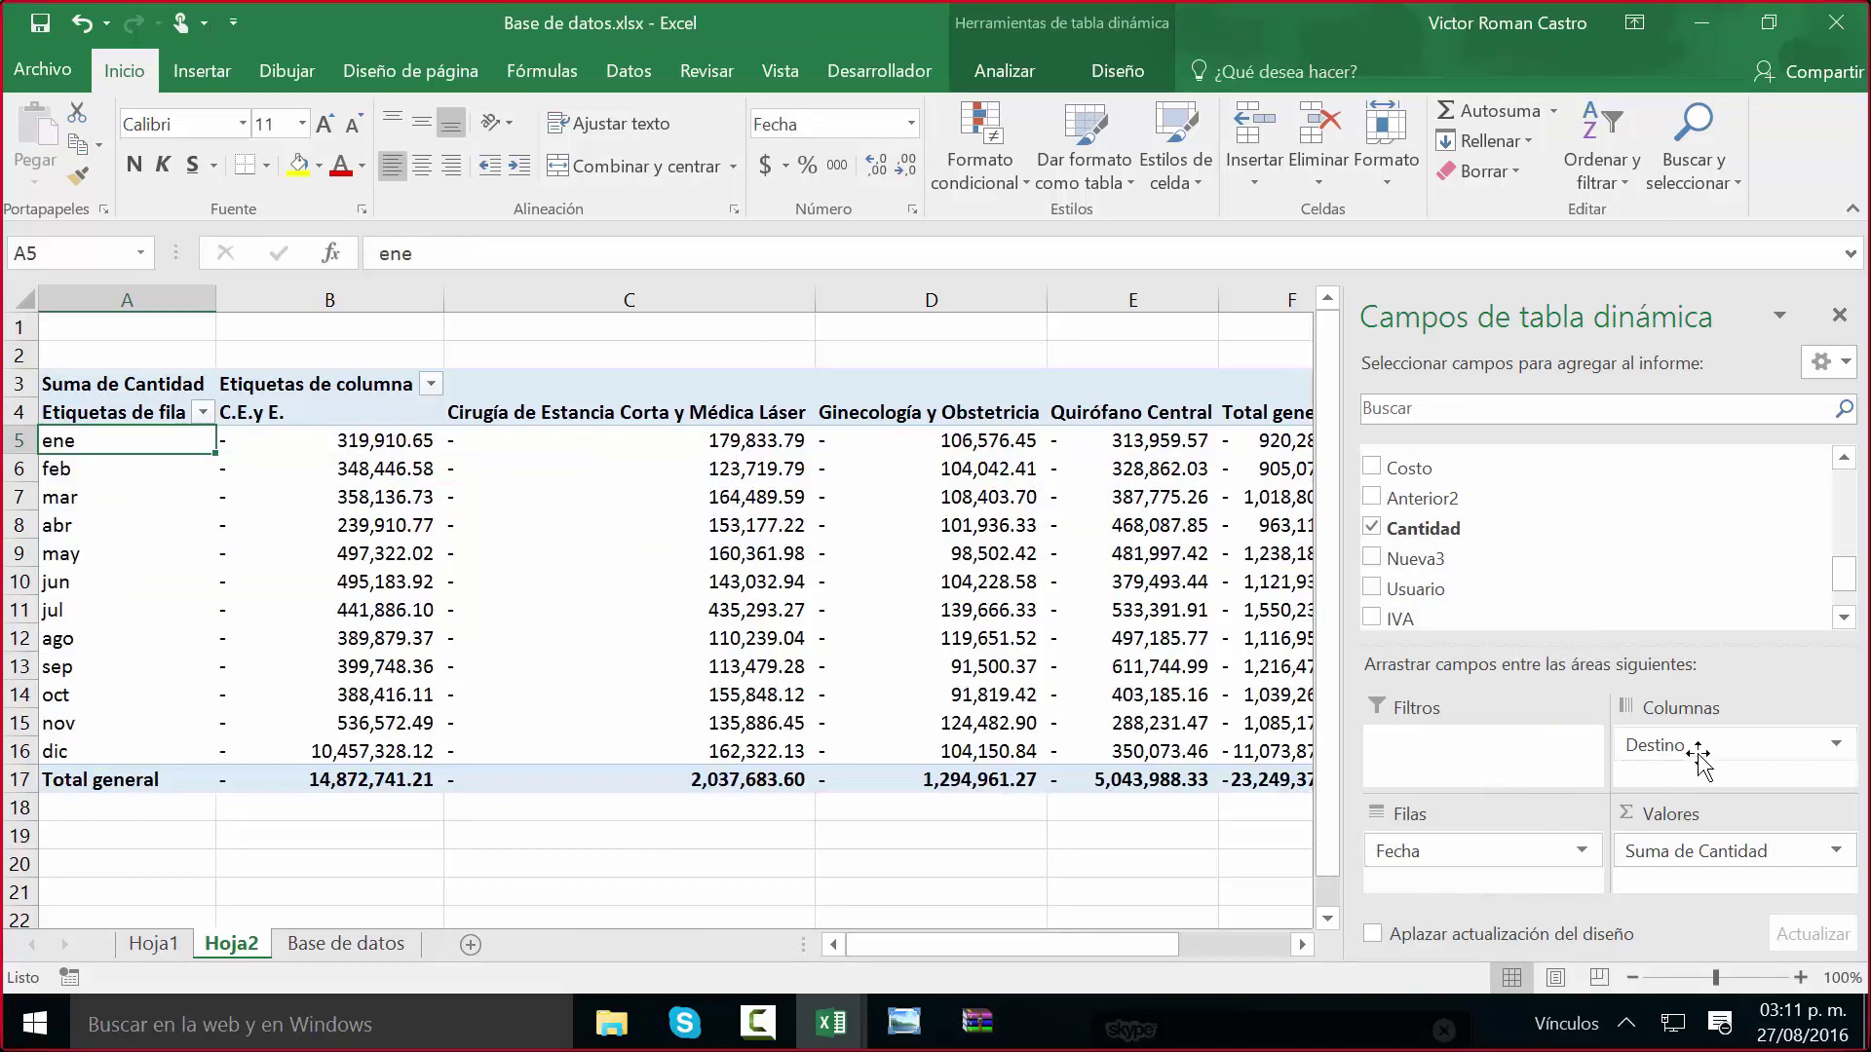
- Ungroup the month labels into individual daily dates starting 01/01/2015
{"action": "right_click", "coordinate": [156, 553]}
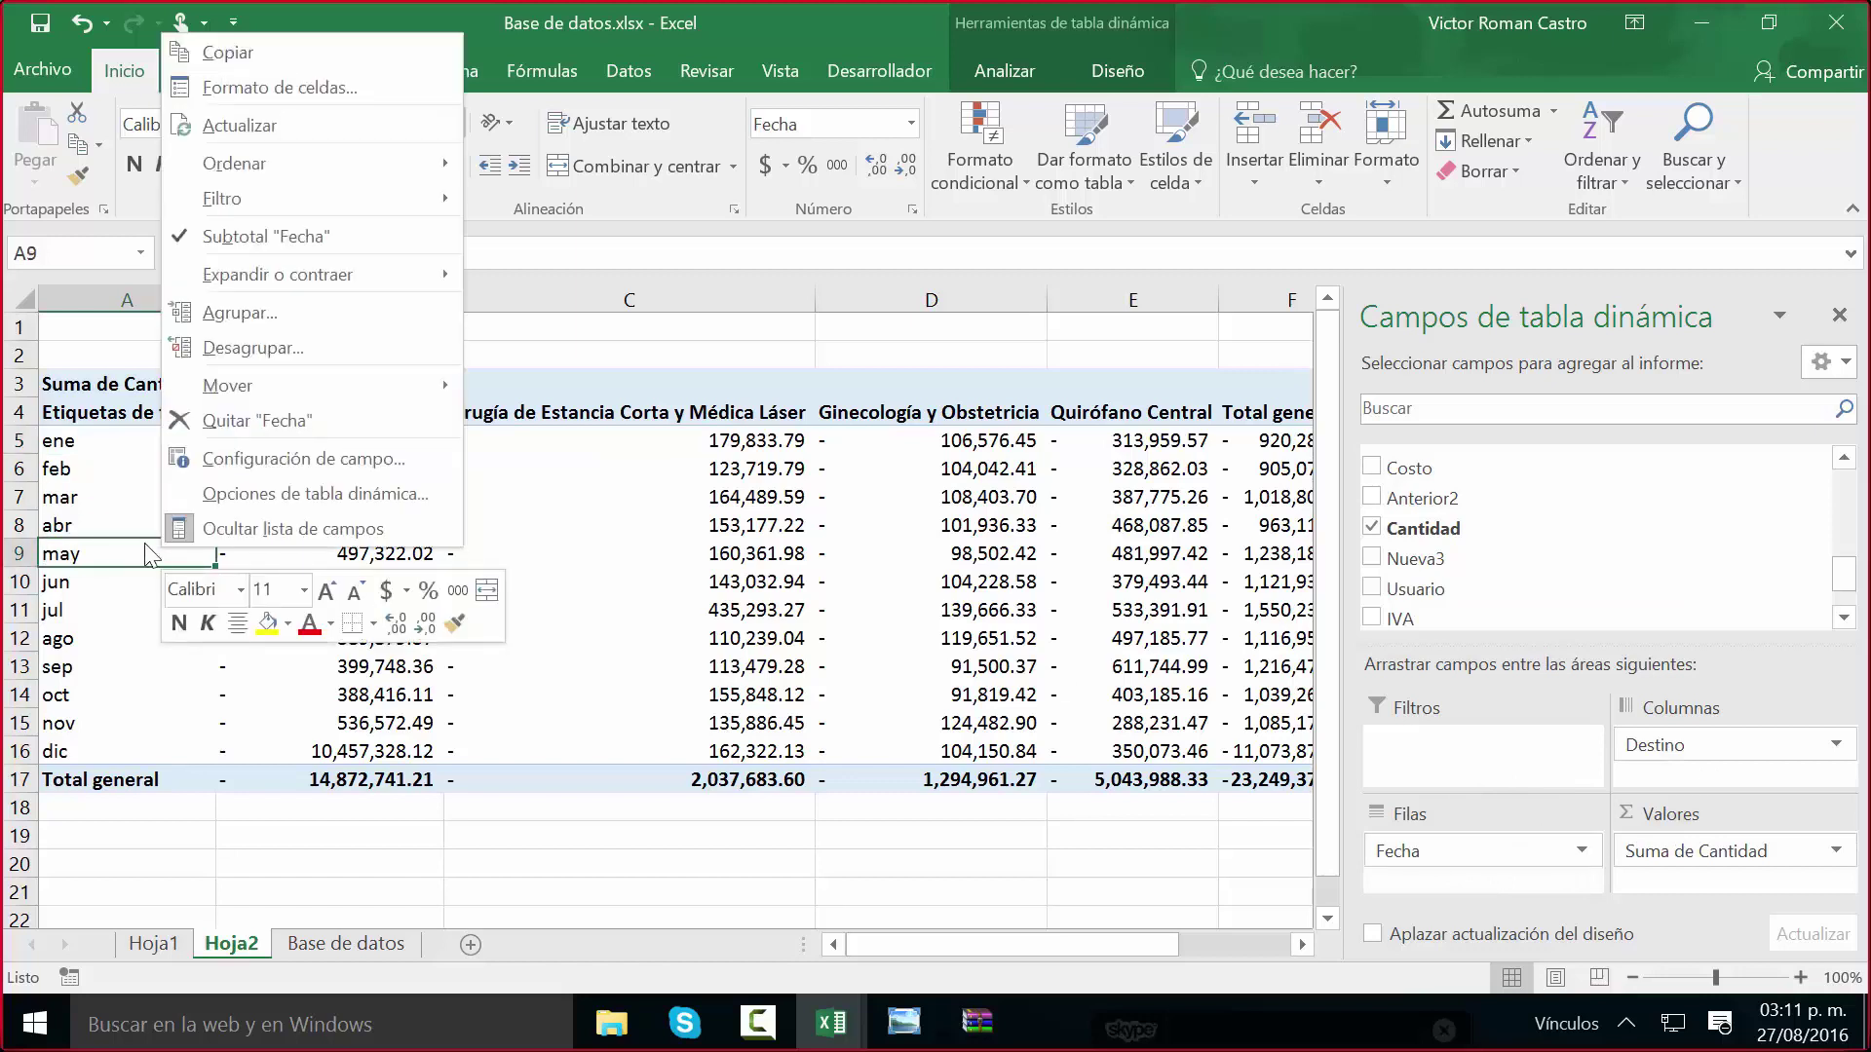
{"action": "left_click", "coordinate": [304, 347]}
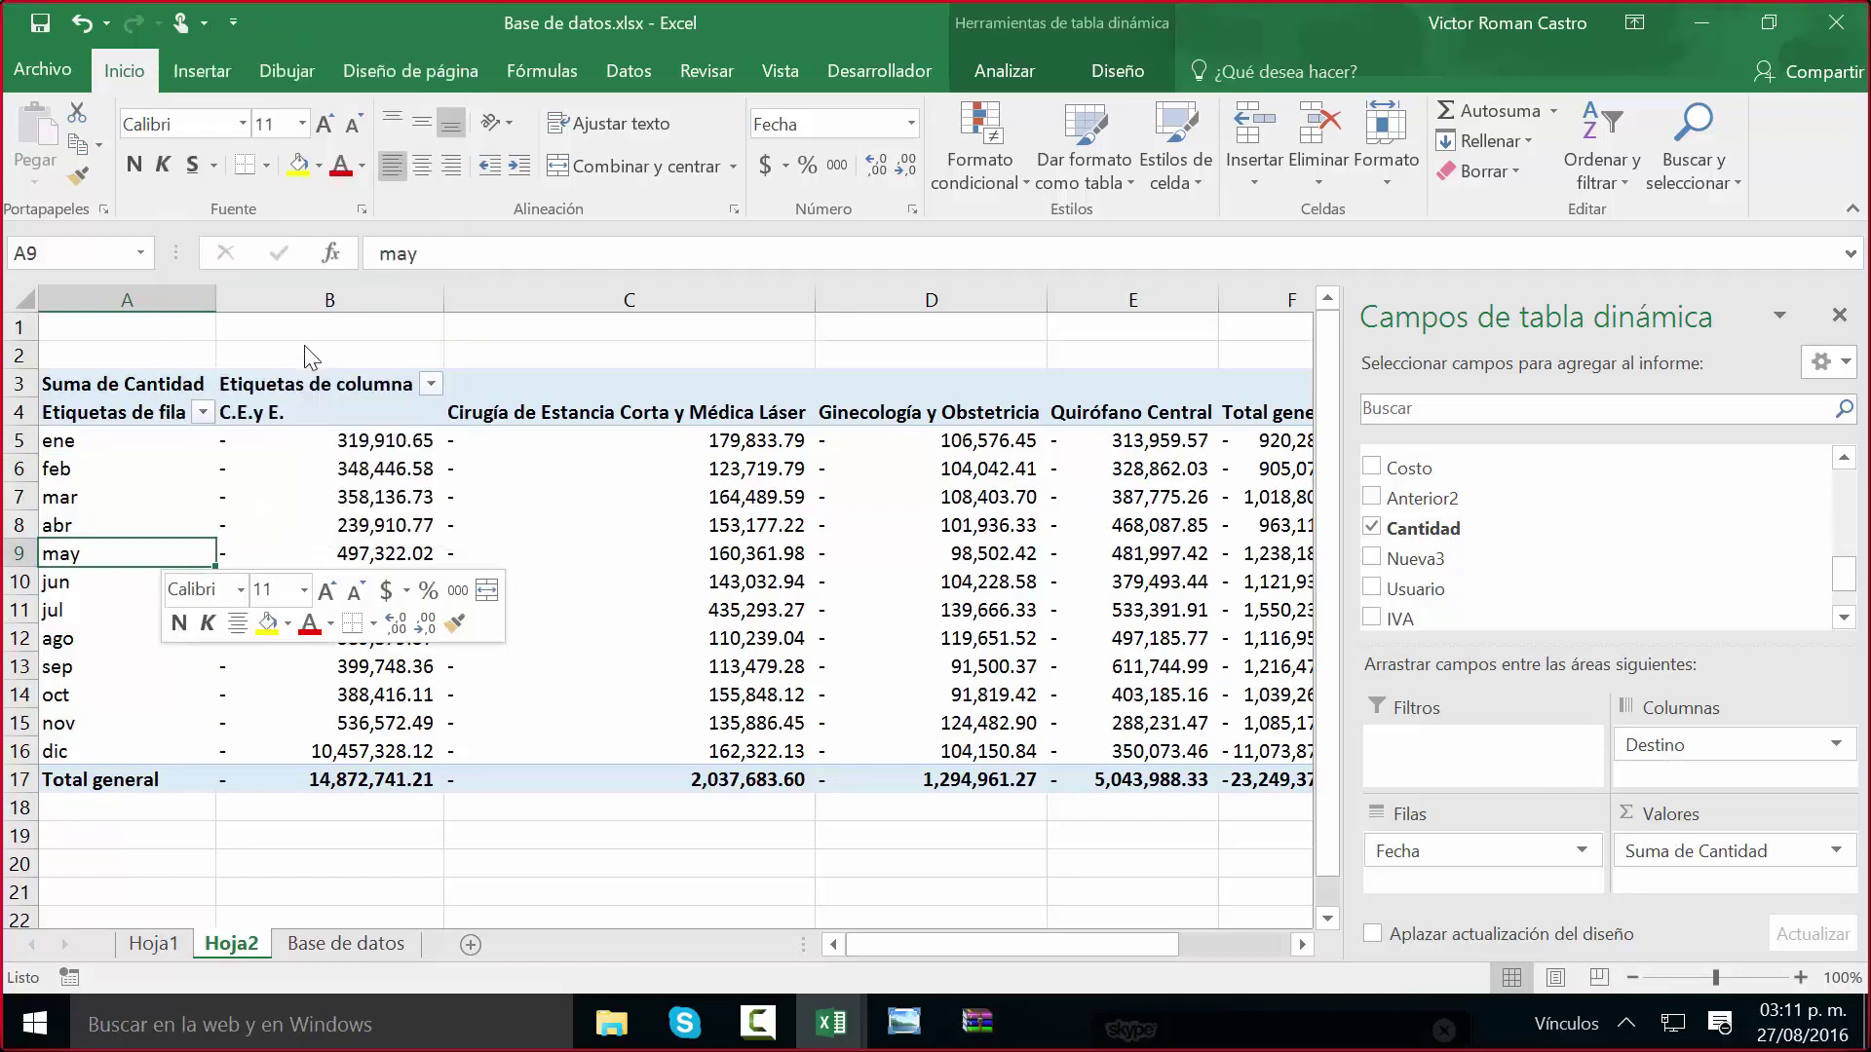
{"action": "key", "text": "Up"}
{"action": "key", "text": "Up"}
{"action": "key", "text": "Up"}
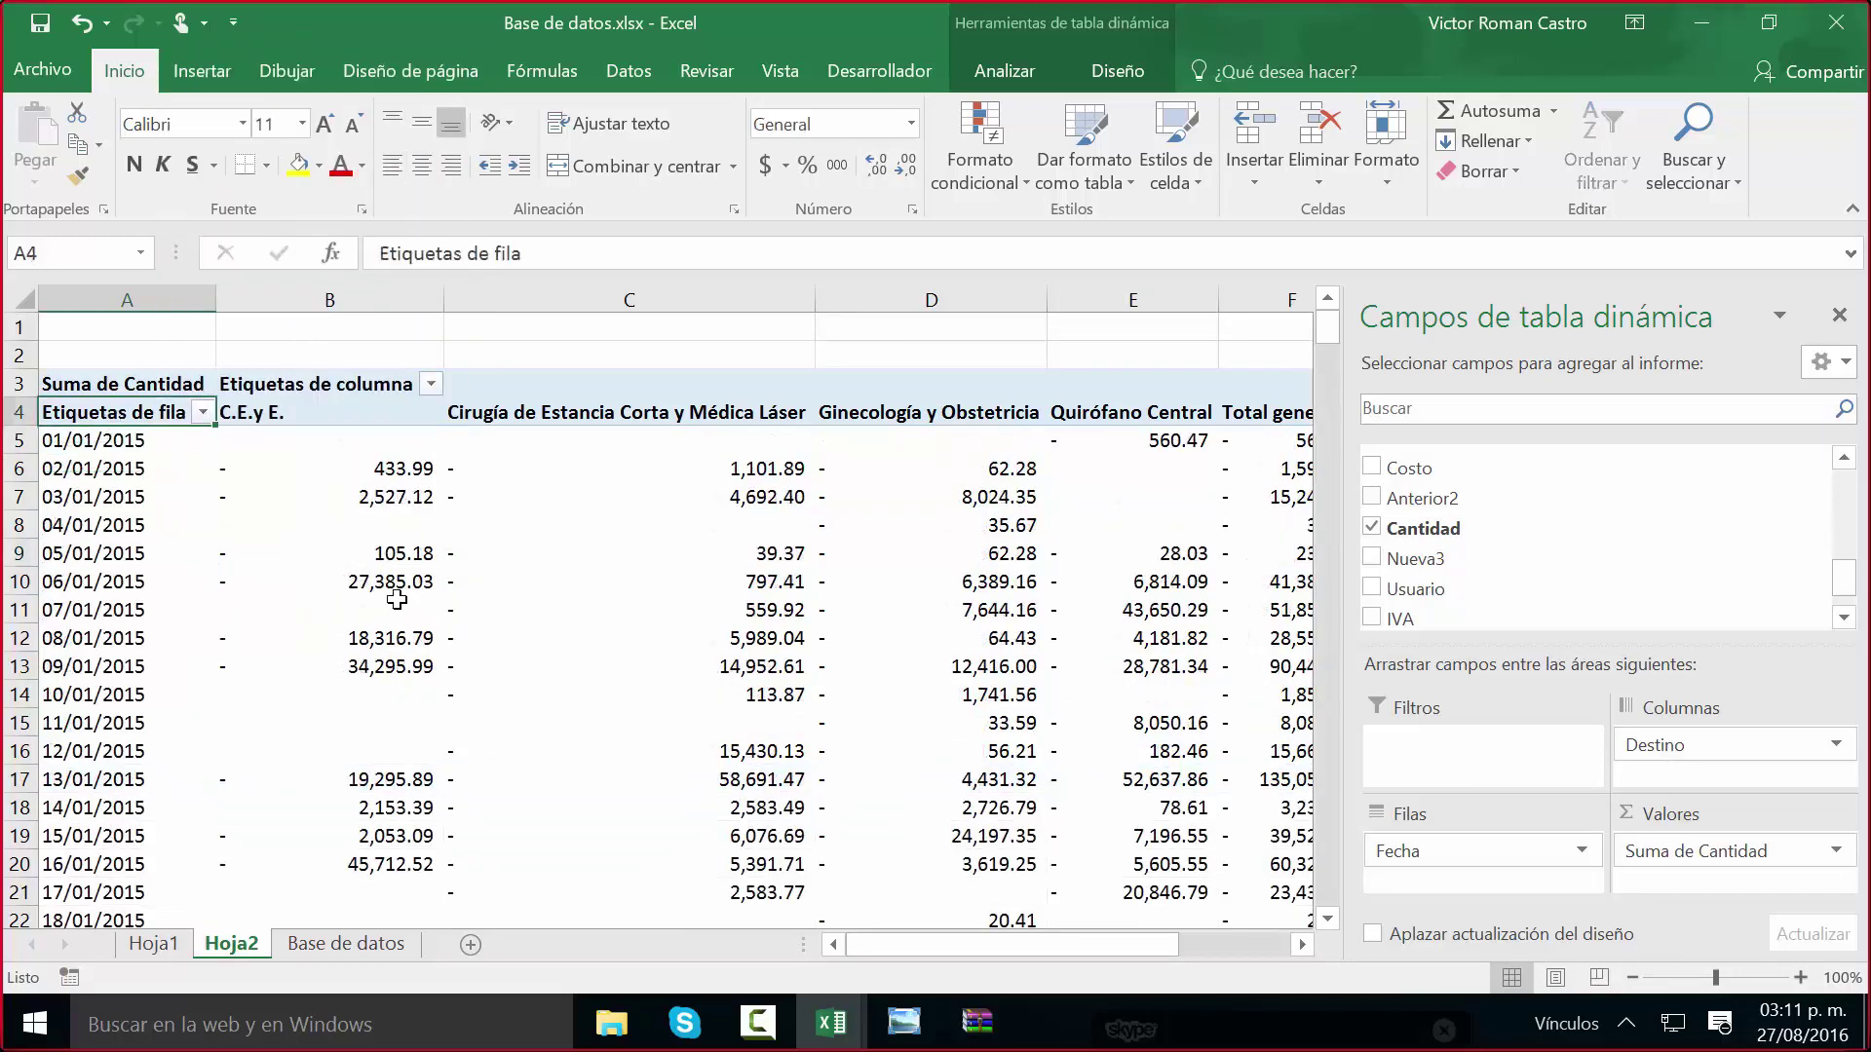
{"action": "key", "text": "Down"}
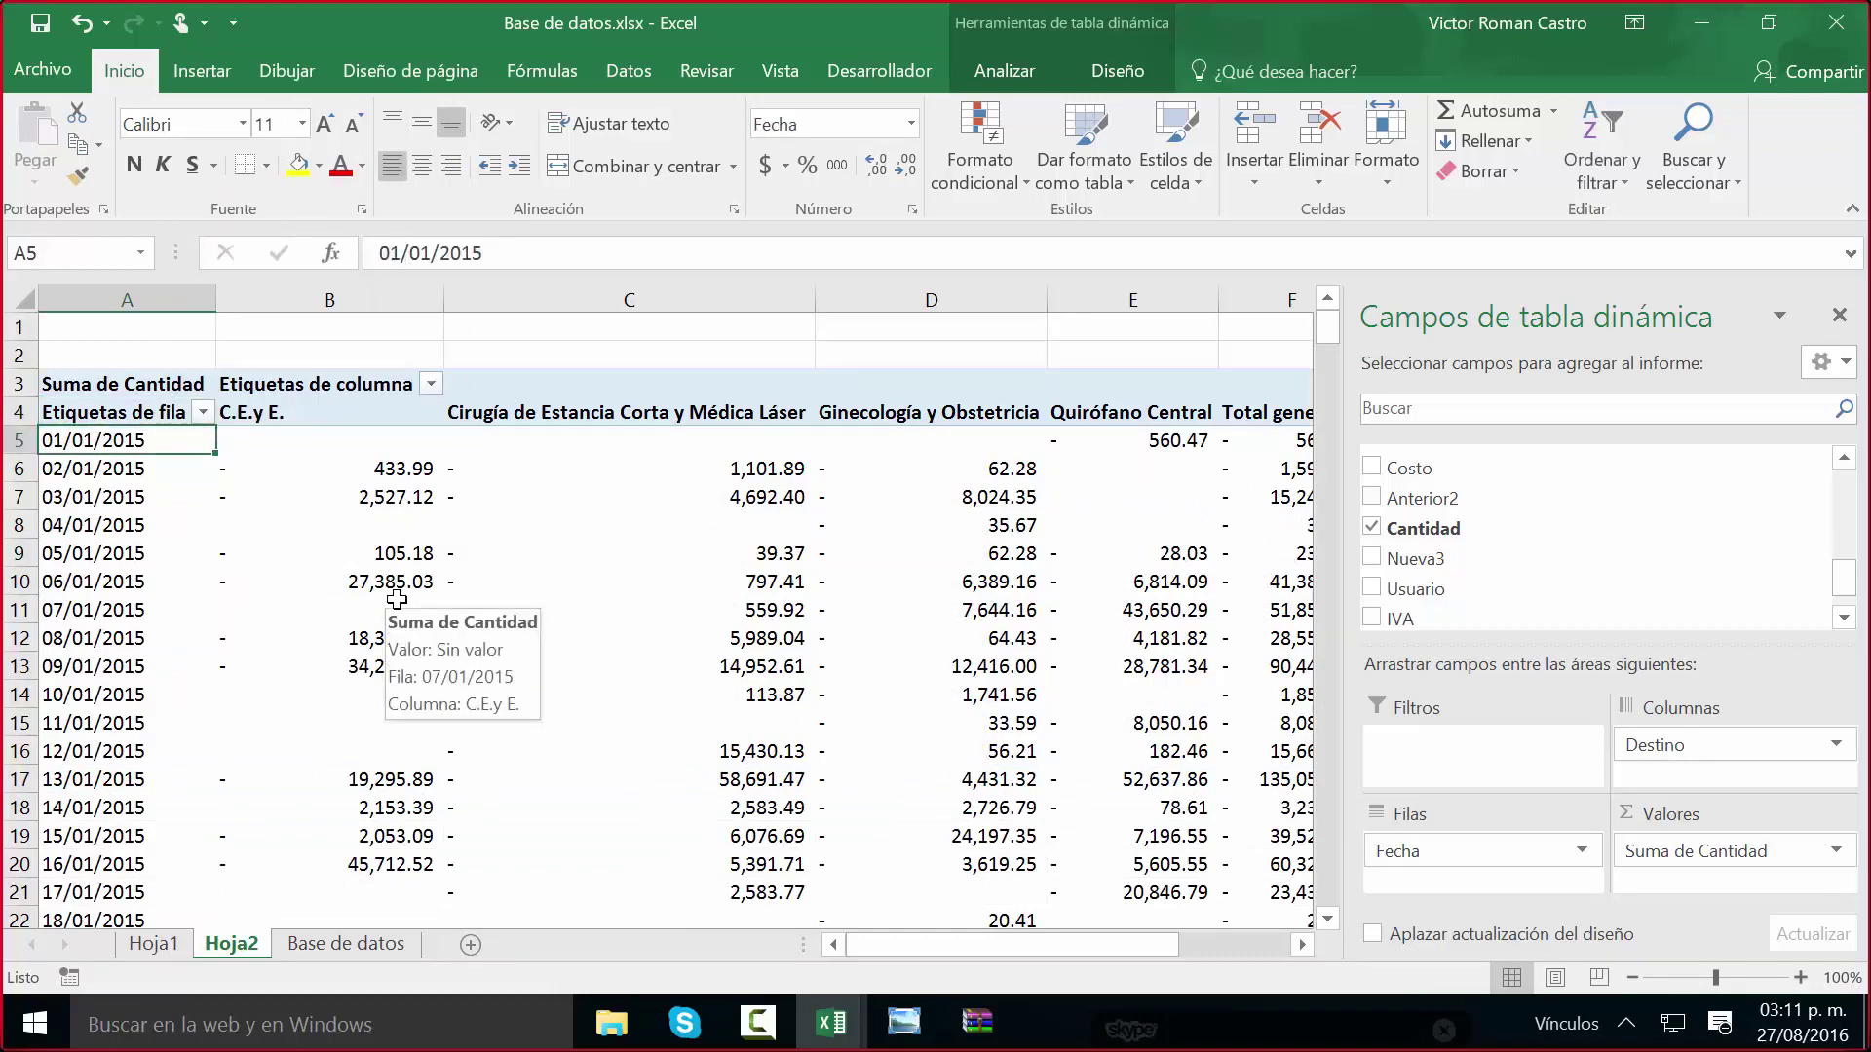
- Close the PivotTable Fields pane and page through the dates to December, then back to the top
{"action": "key", "text": "Page_Down"}
{"action": "key", "text": "Page_Down"}
{"action": "key", "text": "Page_Down"}
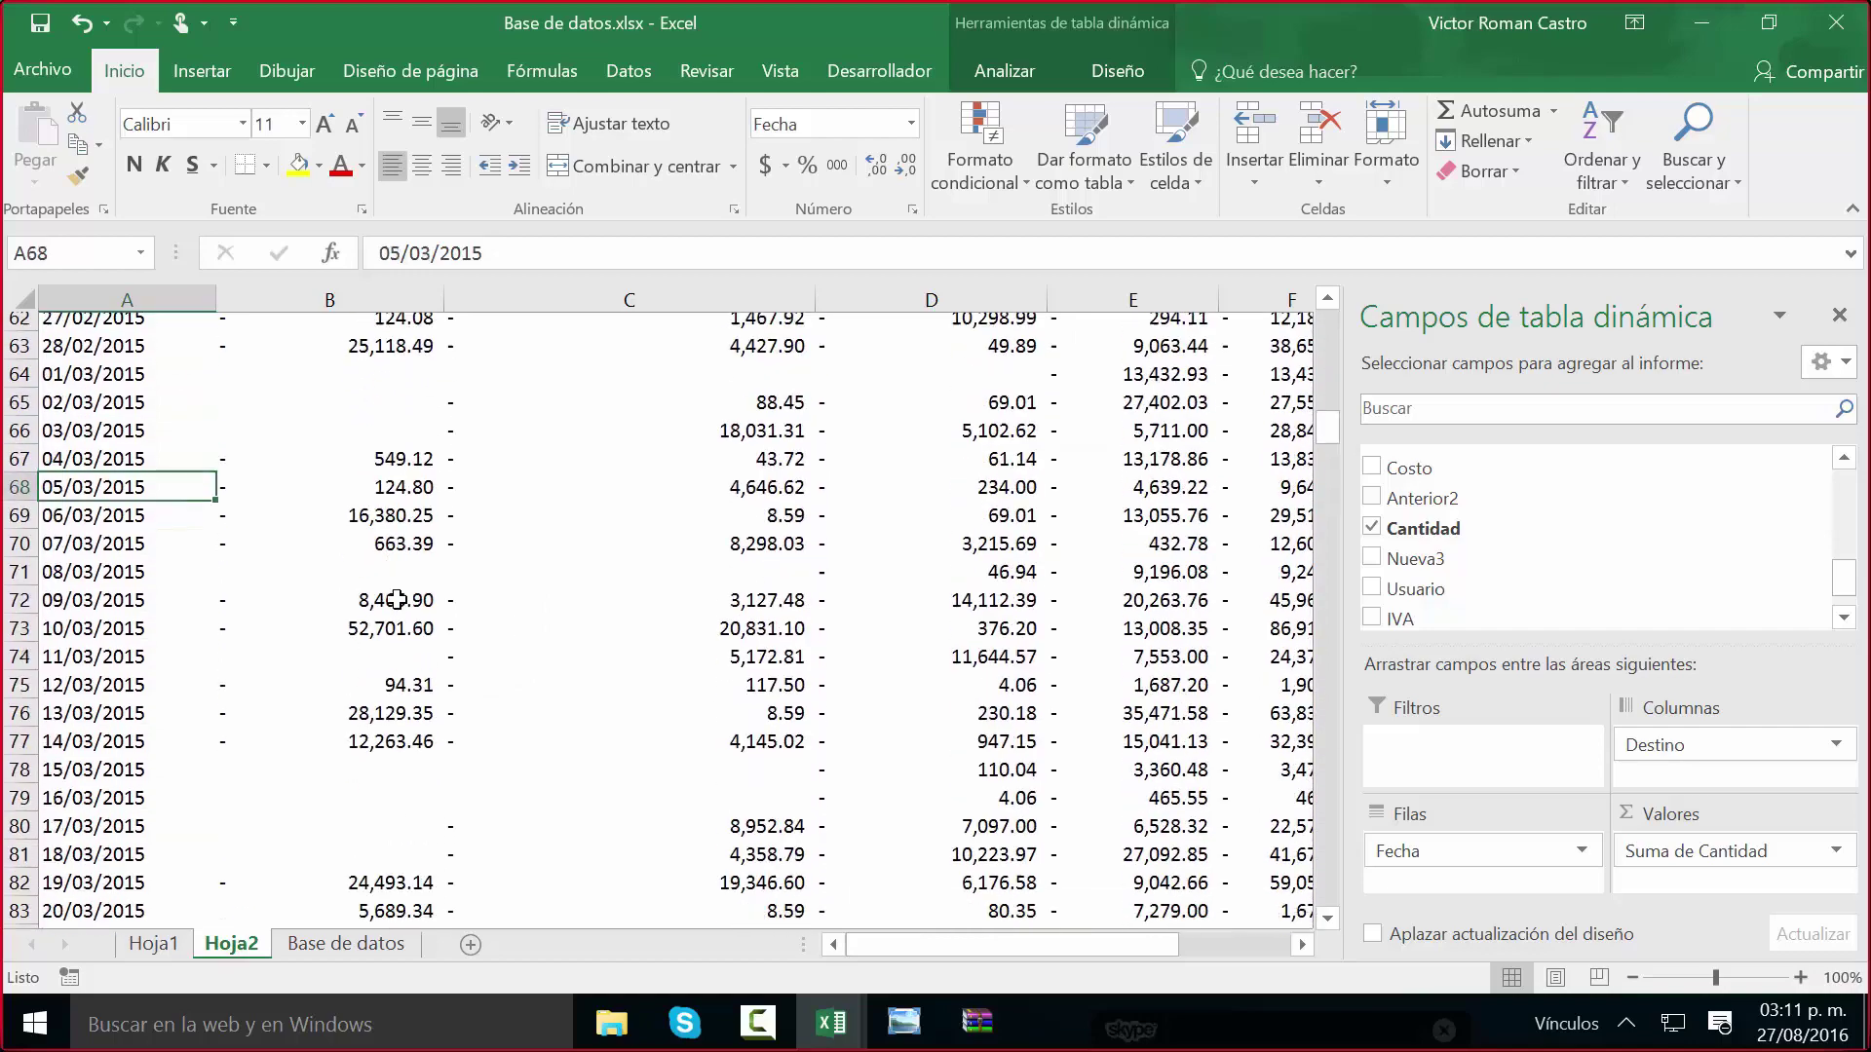
{"action": "key", "text": "Page_Down"}
{"action": "key", "text": "Page_Down"}
{"action": "key", "text": "Page_Down"}
{"action": "key", "text": "Page_Down"}
{"action": "key", "text": "Page_Down"}
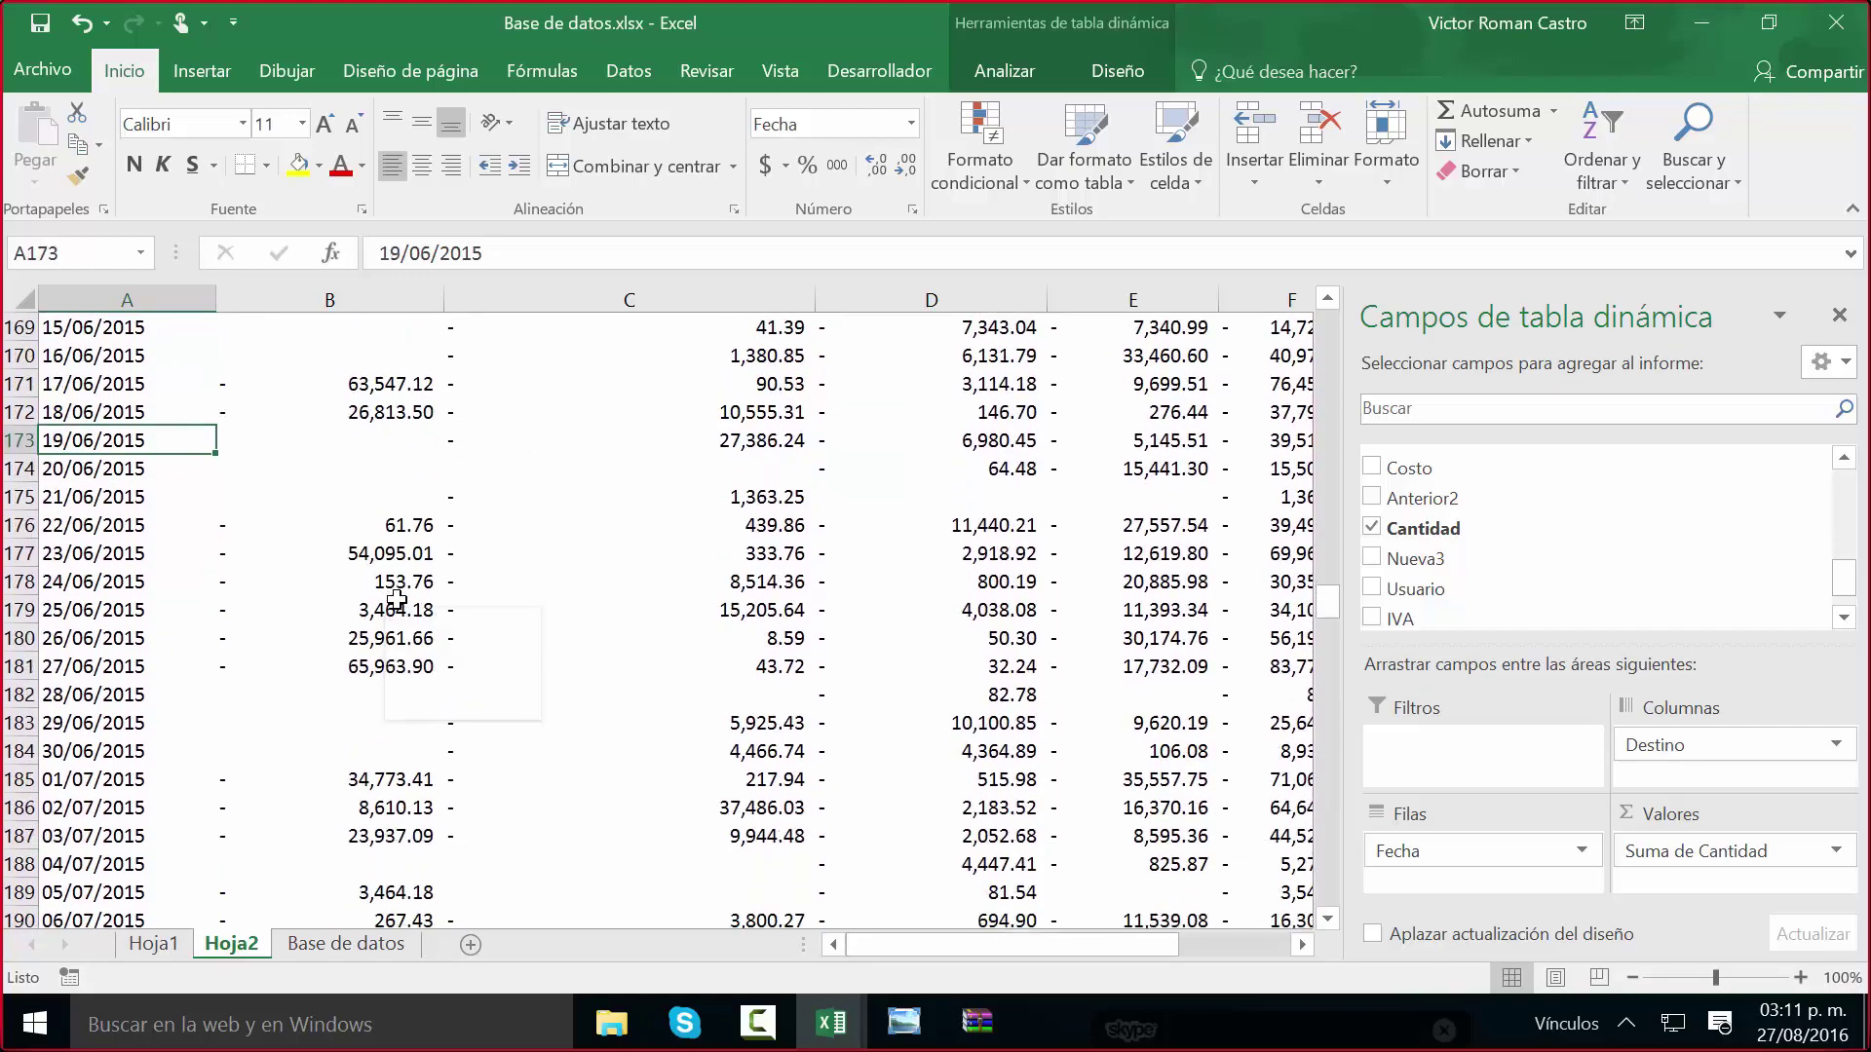
{"action": "key", "text": "Page_Down"}
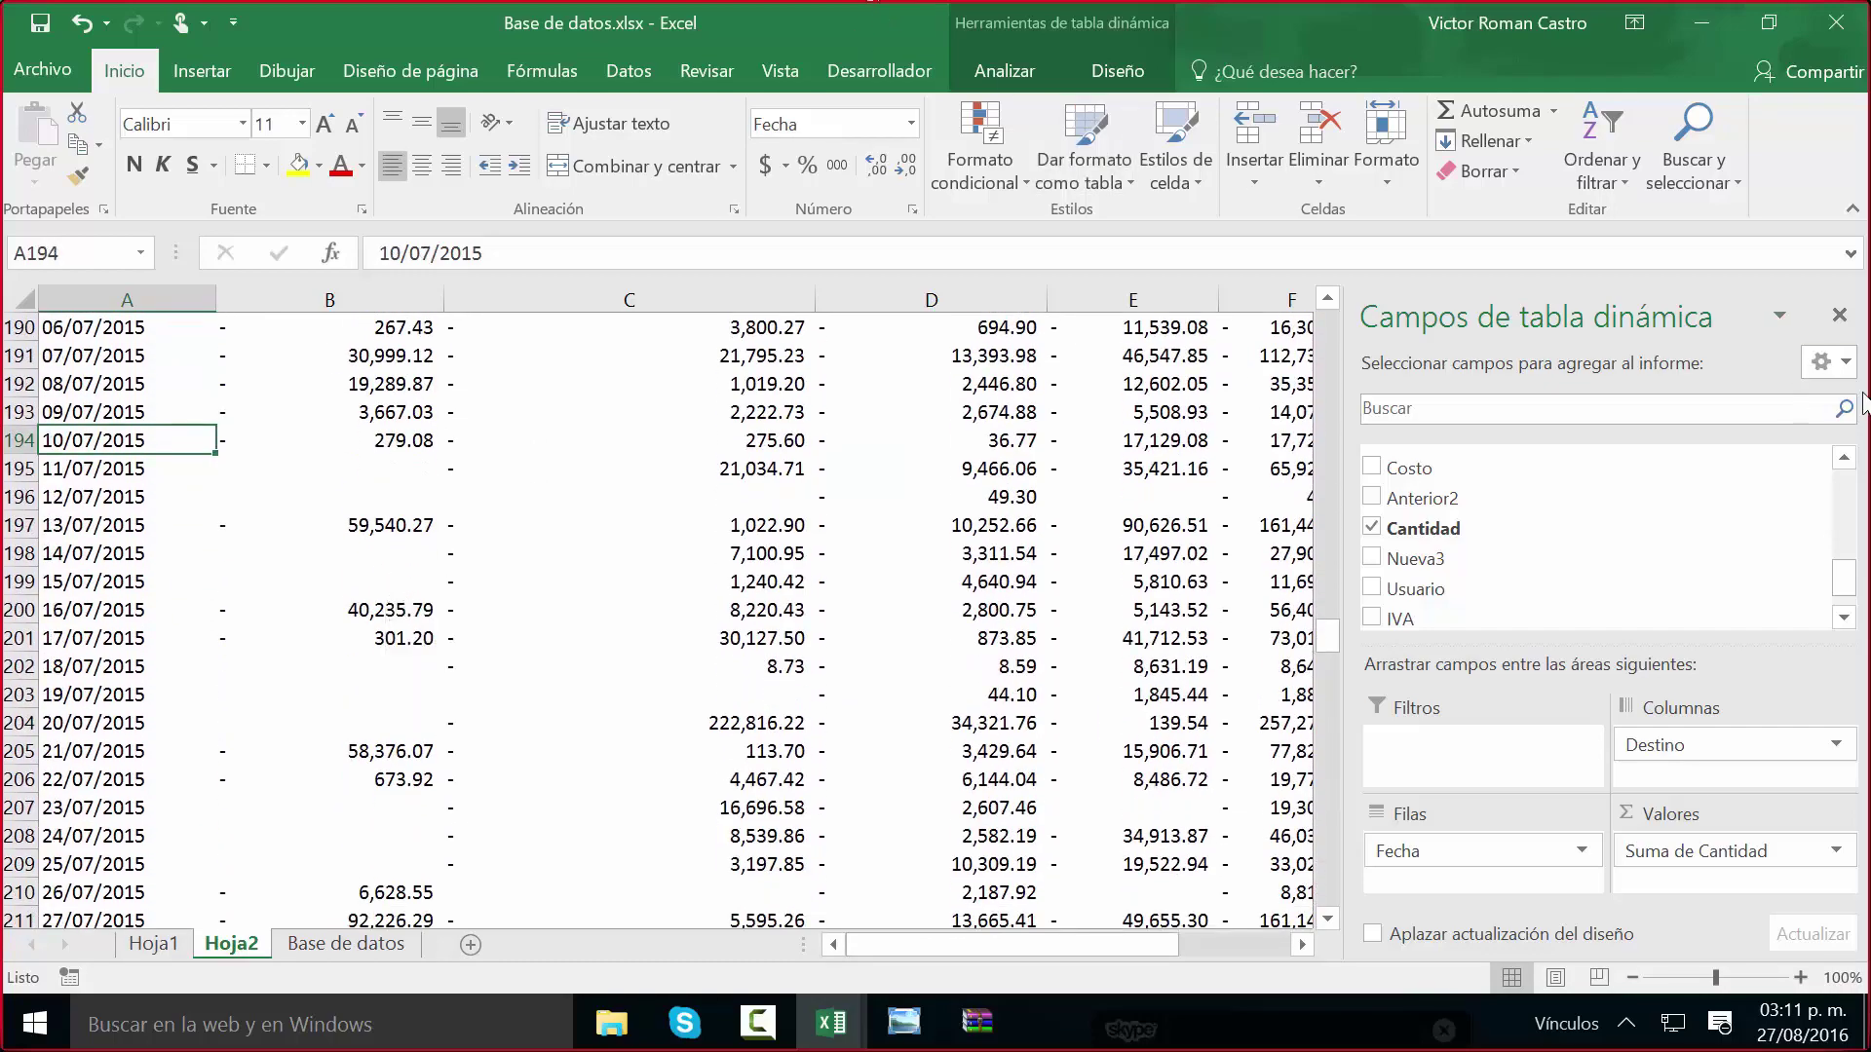
{"action": "left_click", "coordinate": [1839, 315]}
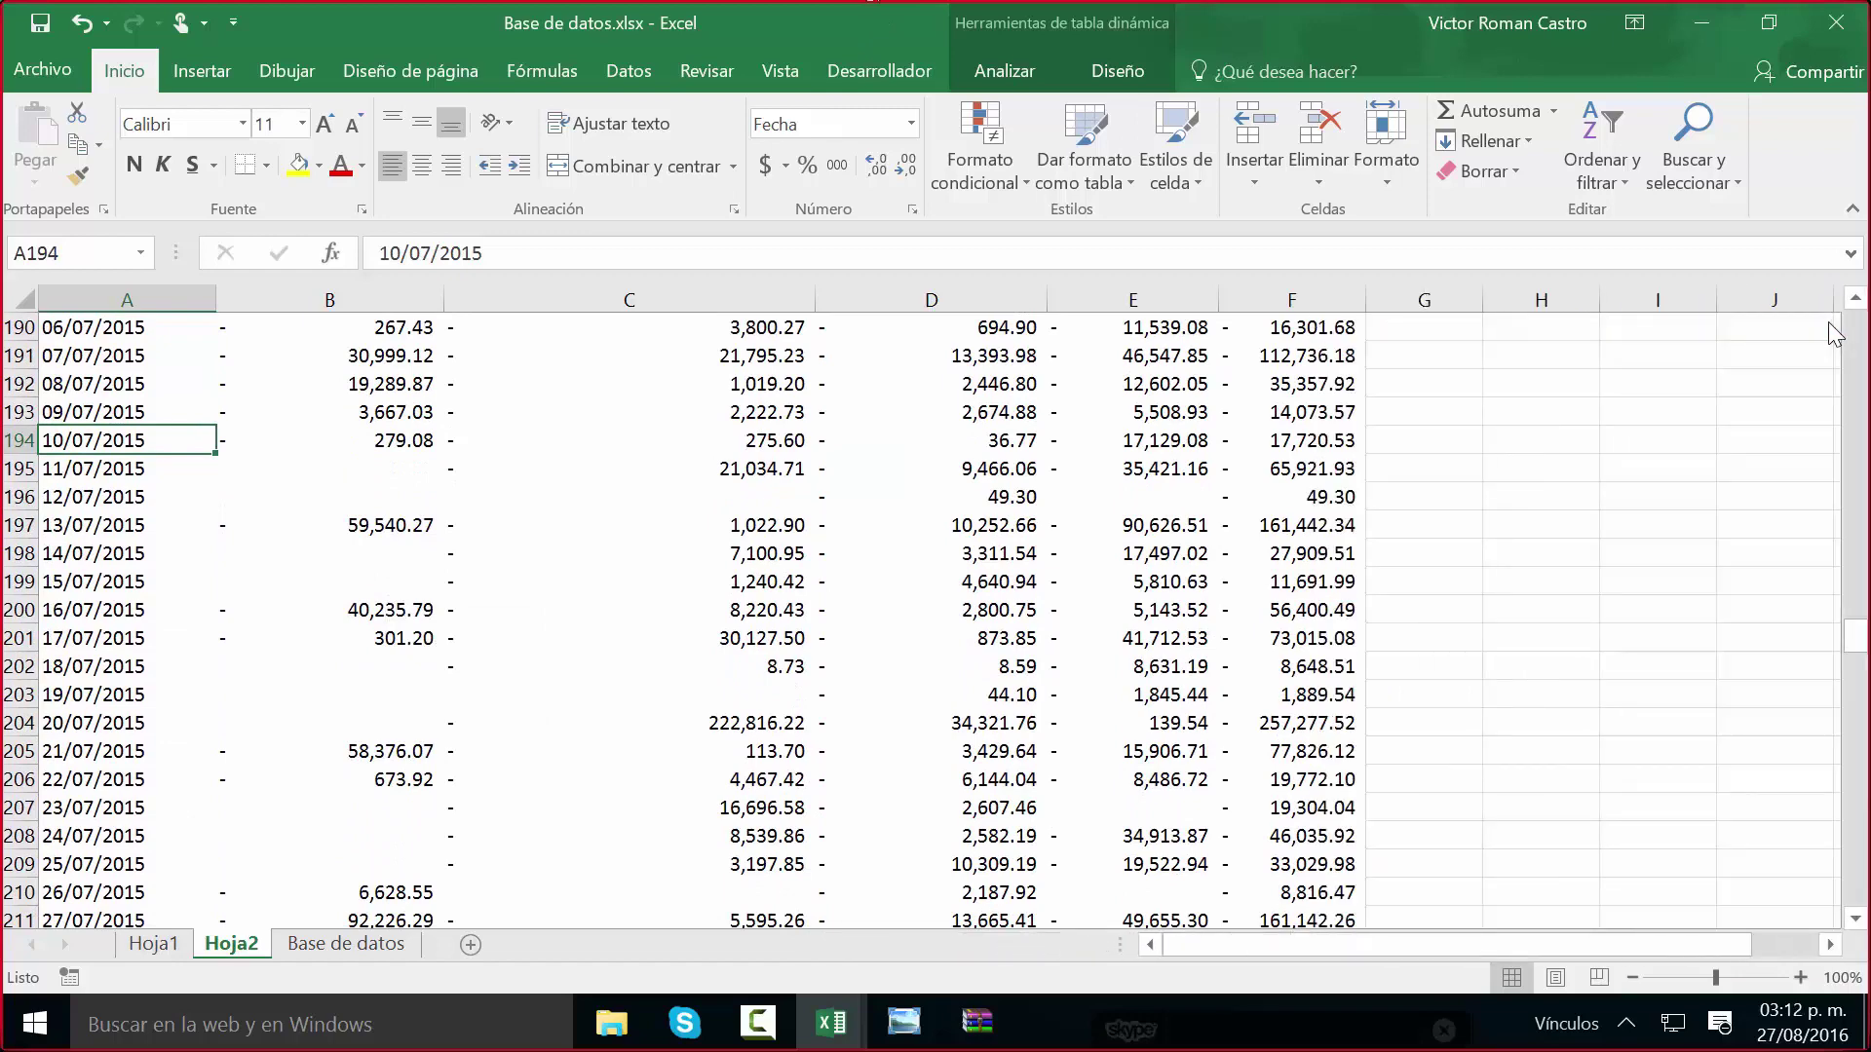
{"action": "key", "text": "Down"}
{"action": "key", "text": "Down"}
{"action": "key", "text": "Down"}
{"action": "key", "text": "Down"}
{"action": "key", "text": "Down"}
{"action": "key", "text": "Down"}
{"action": "key", "text": "Down"}
{"action": "key", "text": "Down"}
{"action": "key", "text": "Down"}
{"action": "key", "text": "Down"}
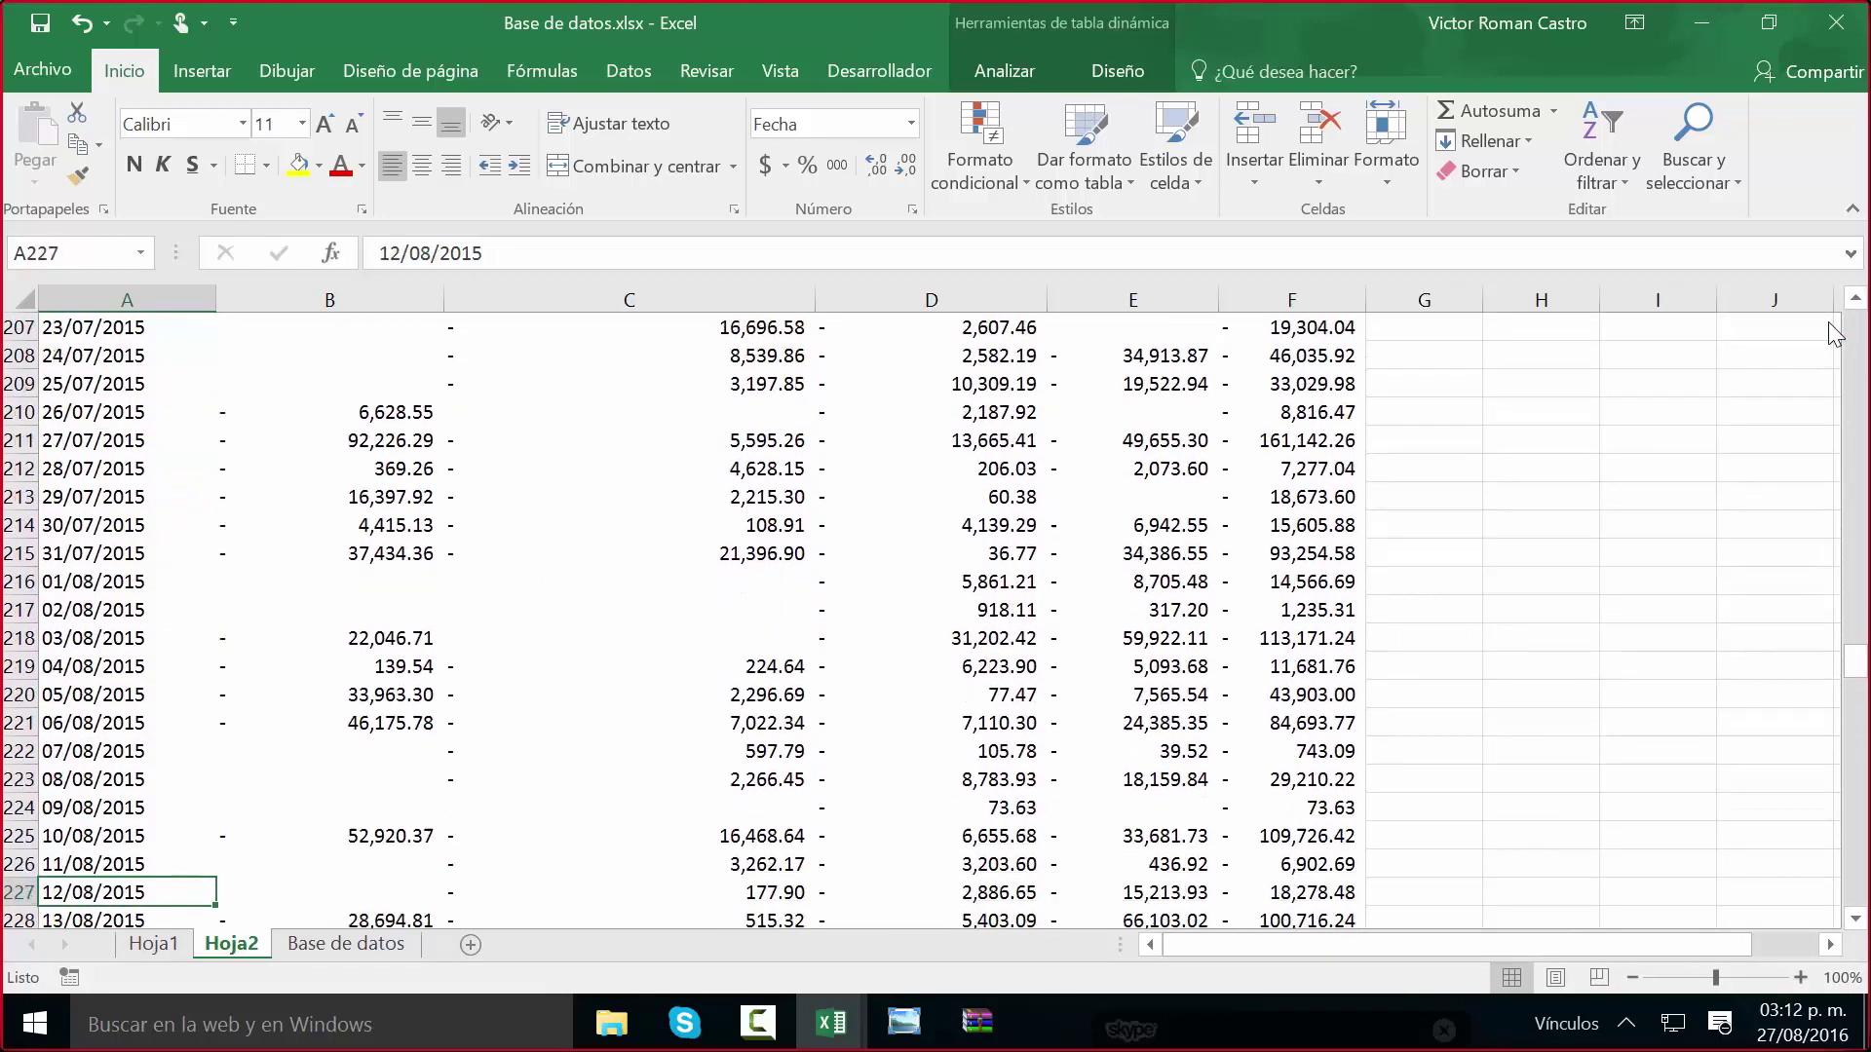
{"action": "key", "text": "Down"}
{"action": "key", "text": "Down"}
{"action": "key", "text": "Down"}
{"action": "key", "text": "Down"}
{"action": "key", "text": "Down"}
{"action": "key", "text": "Down"}
{"action": "key", "text": "Down"}
{"action": "key", "text": "Down"}
{"action": "key", "text": "Down"}
{"action": "key", "text": "Down"}
{"action": "key", "text": "Down"}
{"action": "key", "text": "Down"}
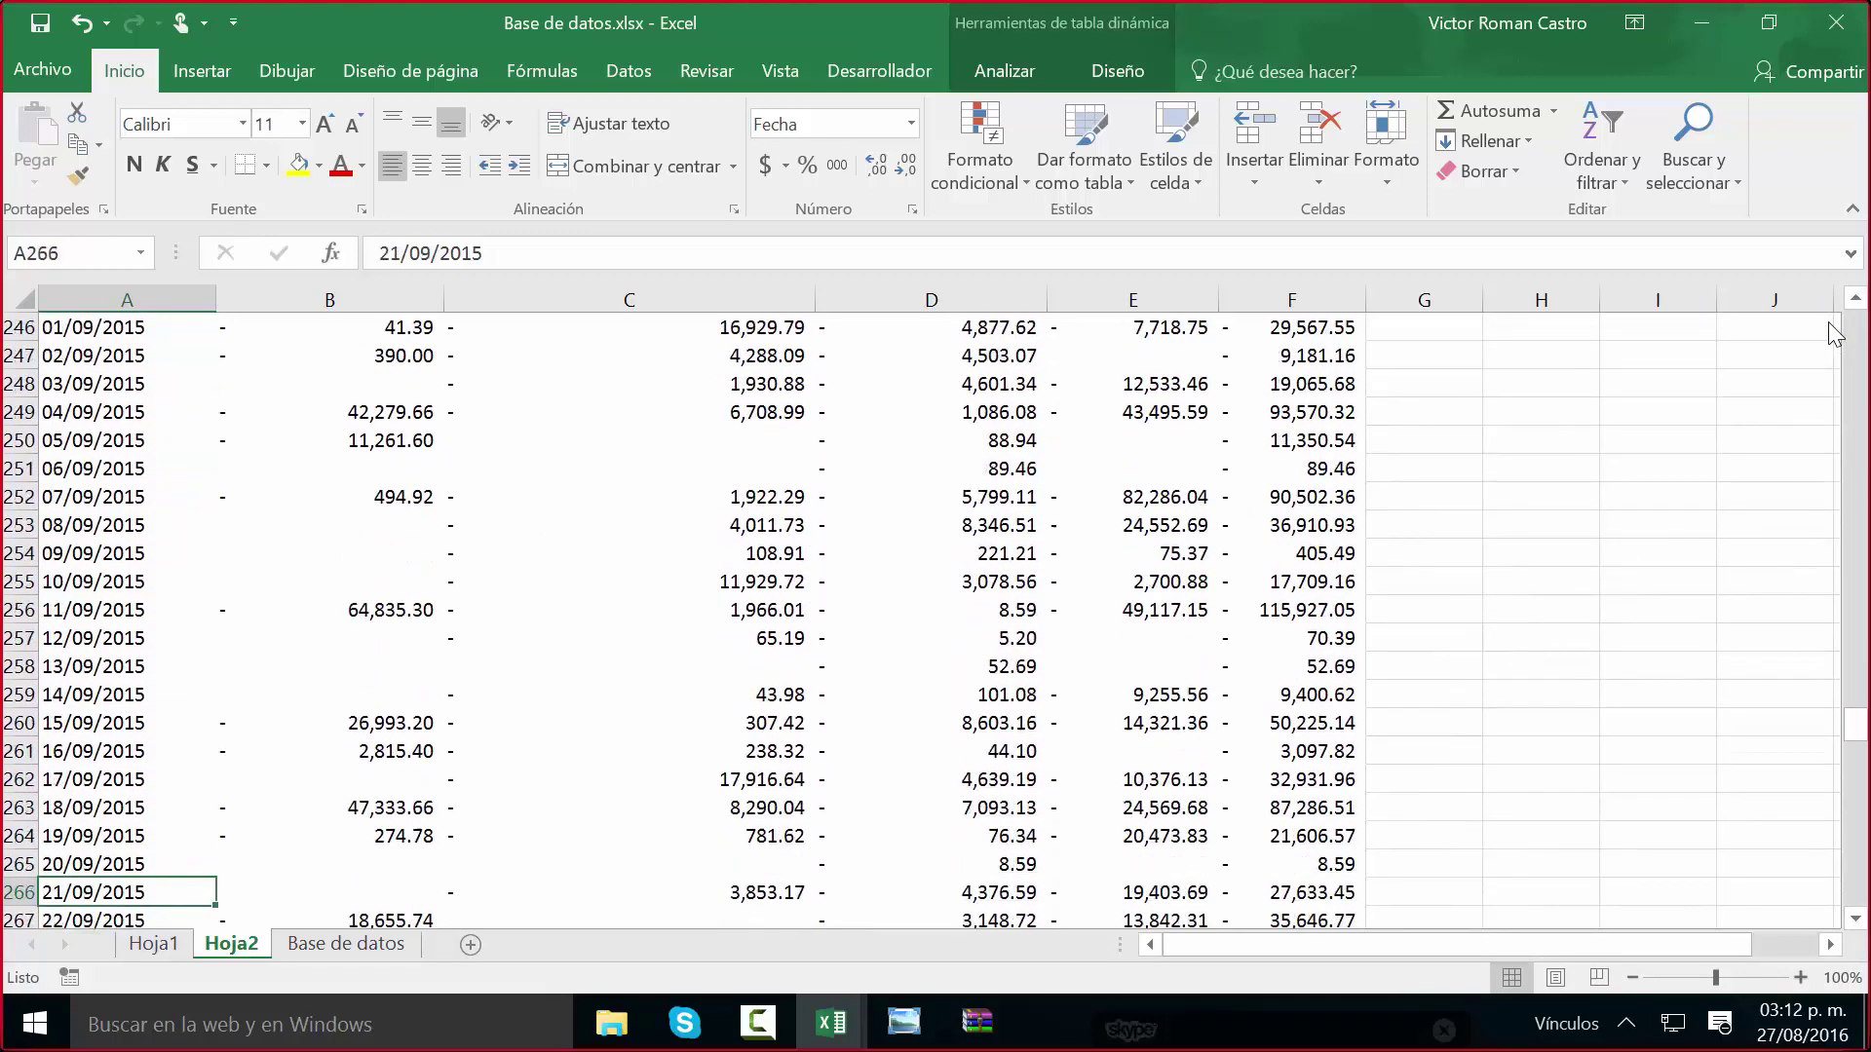
{"action": "key", "text": "Down"}
{"action": "key", "text": "Down"}
{"action": "key", "text": "Down"}
{"action": "key", "text": "Down"}
{"action": "key", "text": "Down"}
{"action": "key", "text": "Down"}
{"action": "key", "text": "Down"}
{"action": "key", "text": "Down"}
{"action": "key", "text": "Down"}
{"action": "key", "text": "Down"}
{"action": "key", "text": "Down"}
{"action": "key", "text": "Down"}
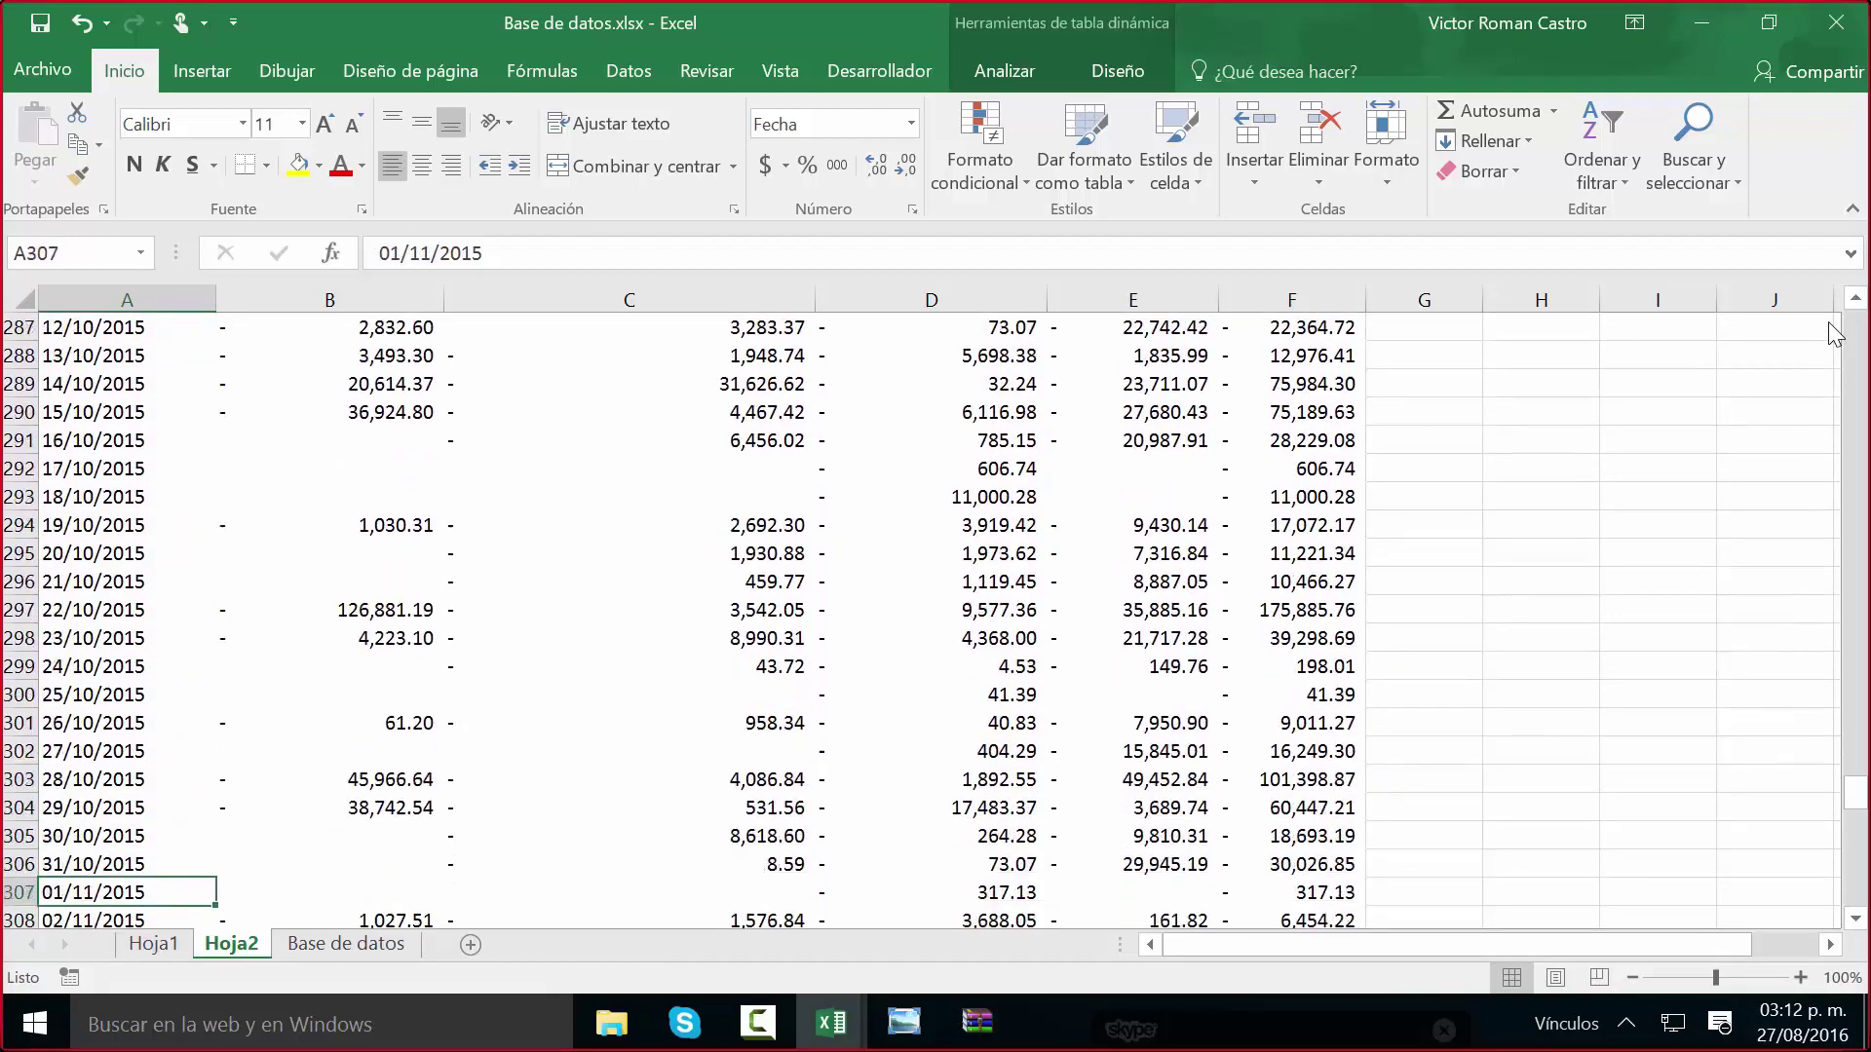
{"action": "key", "text": "Down"}
{"action": "key", "text": "Down"}
{"action": "key", "text": "Down"}
{"action": "key", "text": "Down"}
{"action": "key", "text": "Down"}
{"action": "key", "text": "Down"}
{"action": "key", "text": "Down"}
{"action": "key", "text": "Down"}
{"action": "key", "text": "Down"}
{"action": "key", "text": "Down"}
{"action": "key", "text": "Down"}
{"action": "key", "text": "Down"}
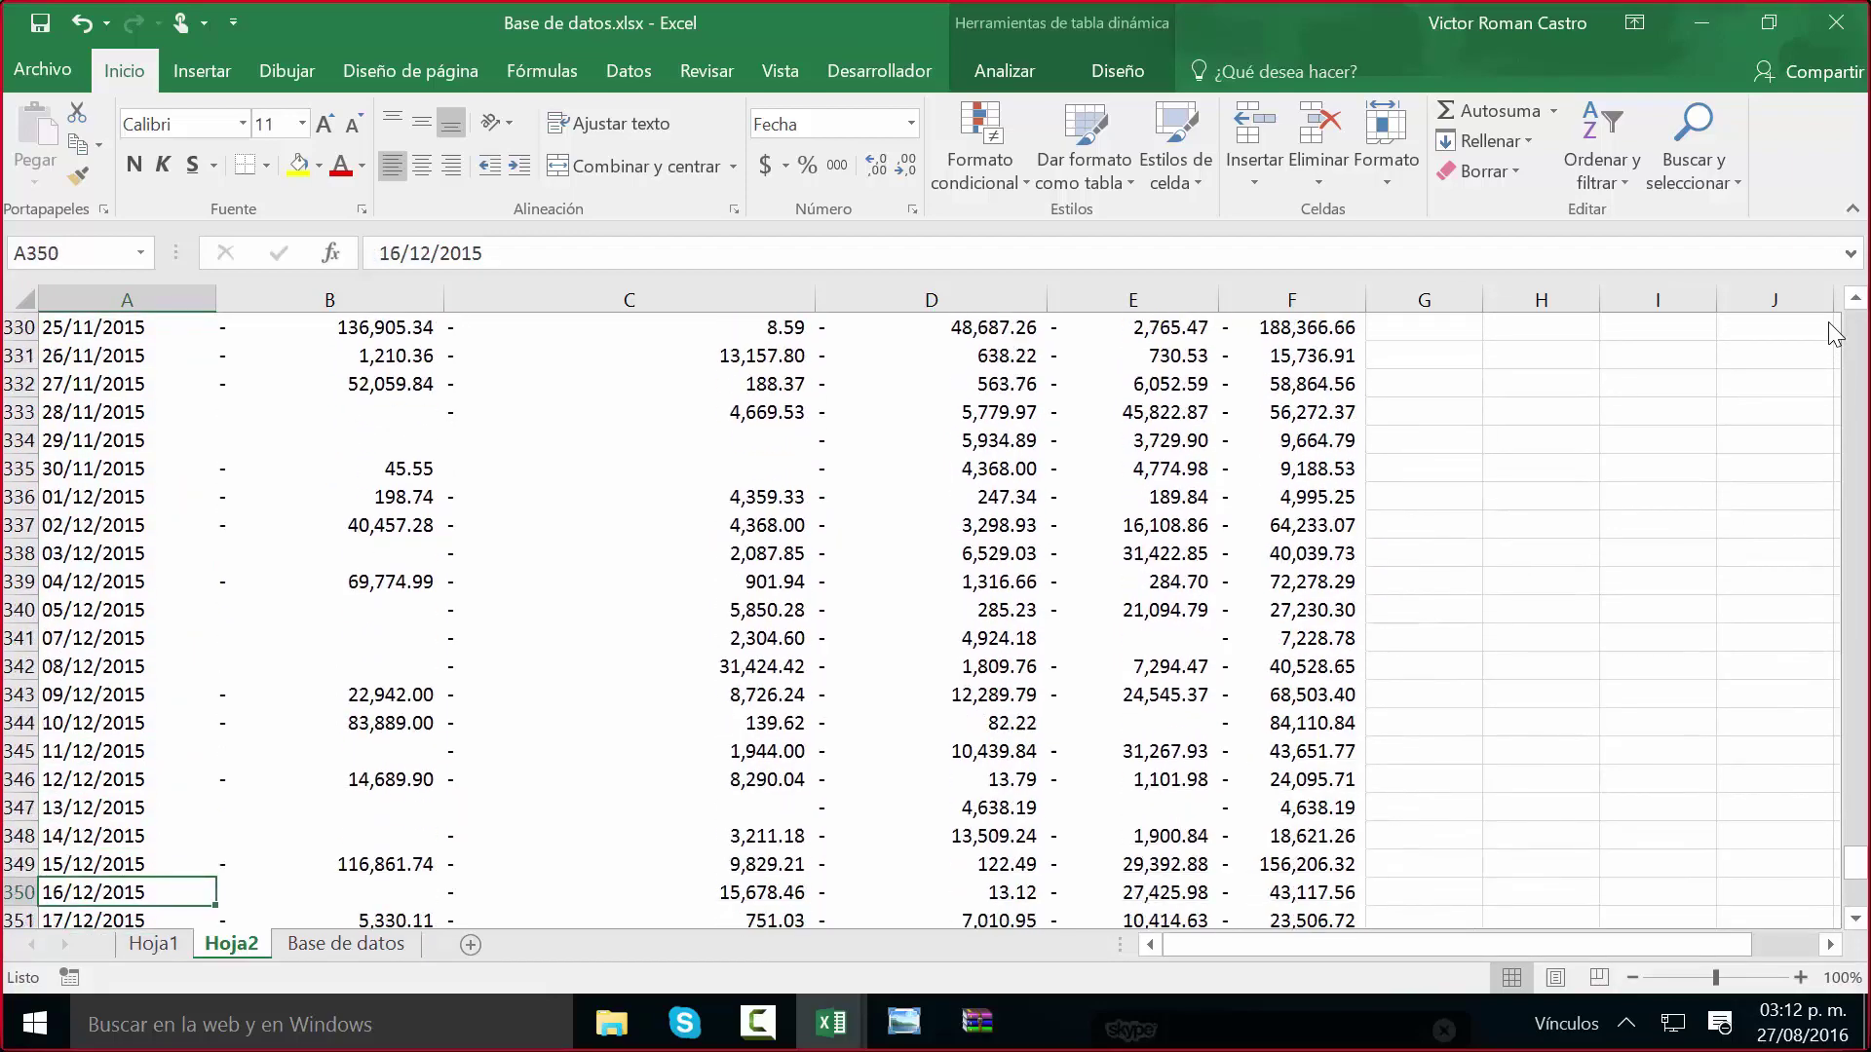
{"action": "key", "text": "Down"}
{"action": "key", "text": "Down"}
{"action": "key", "text": "Down"}
{"action": "key", "text": "ctrl+Up"}
{"action": "key", "text": "Up"}
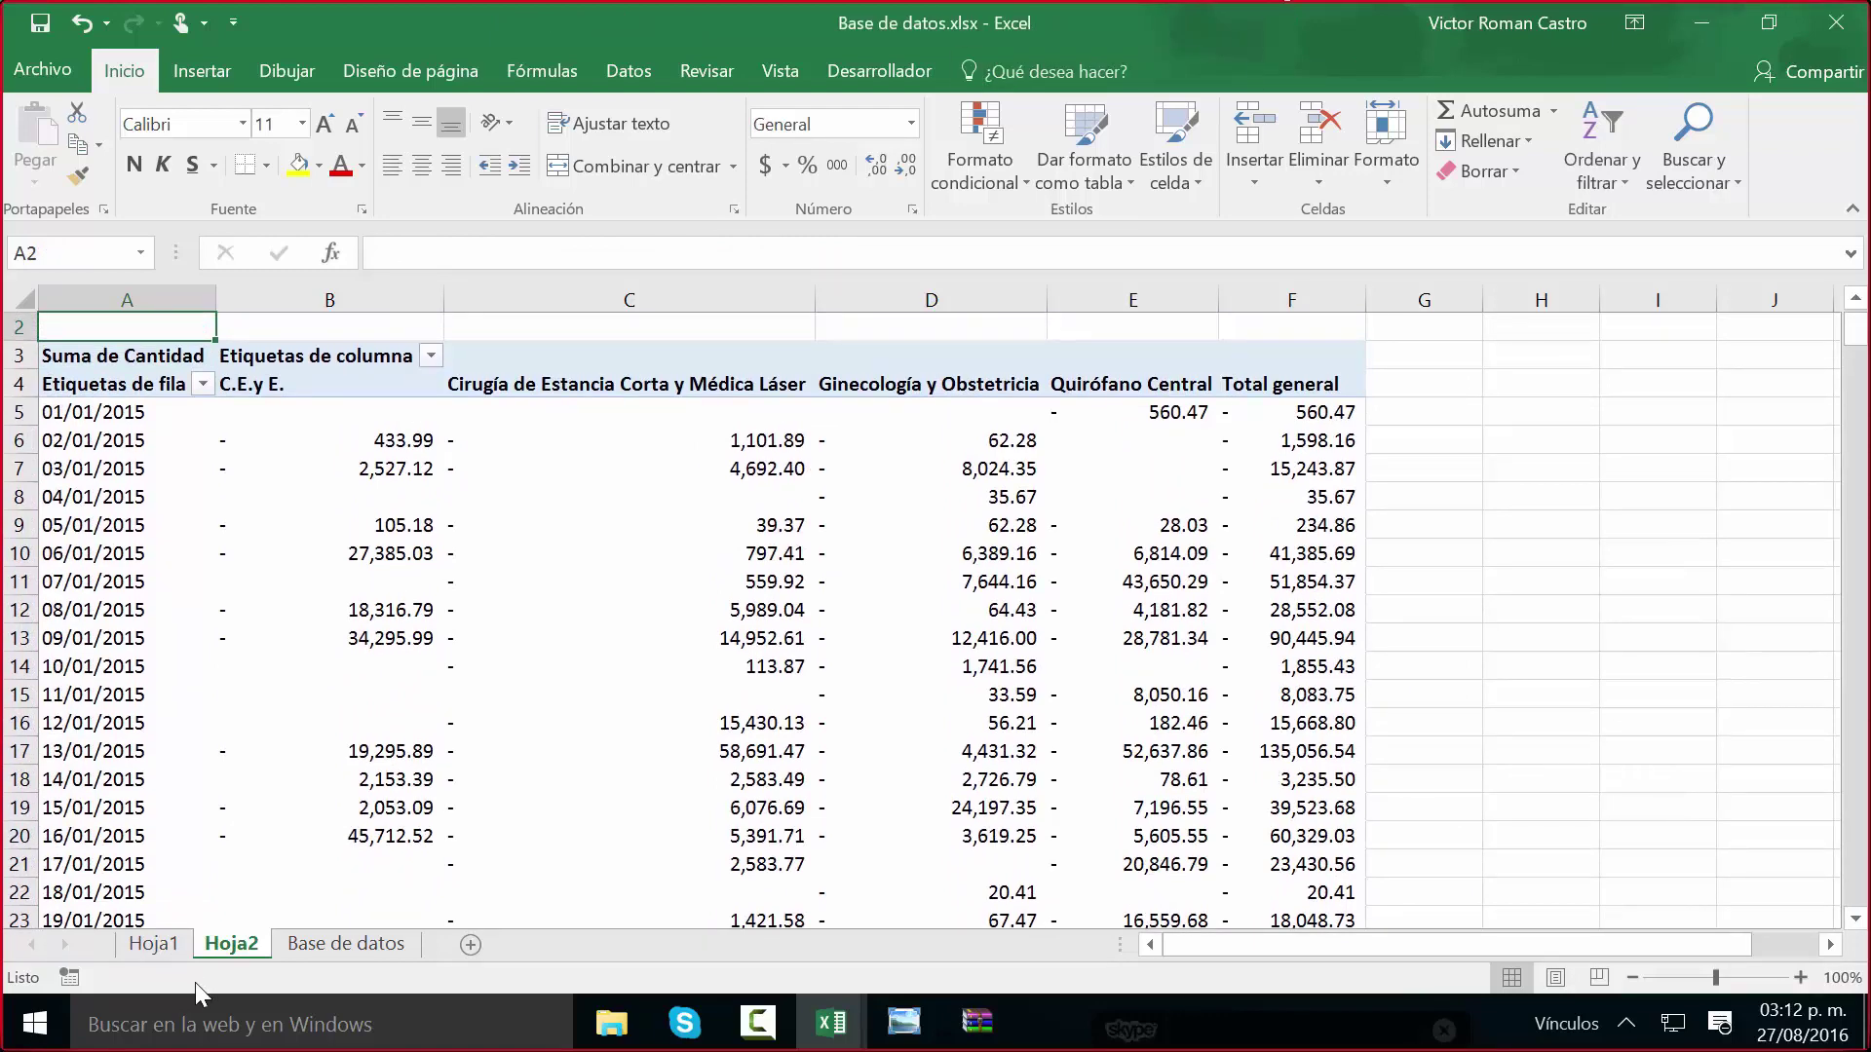
- On the Base de datos sheet, insert an empty column before Artículo
{"action": "left_click", "coordinate": [161, 943]}
{"action": "left_click", "coordinate": [290, 944]}
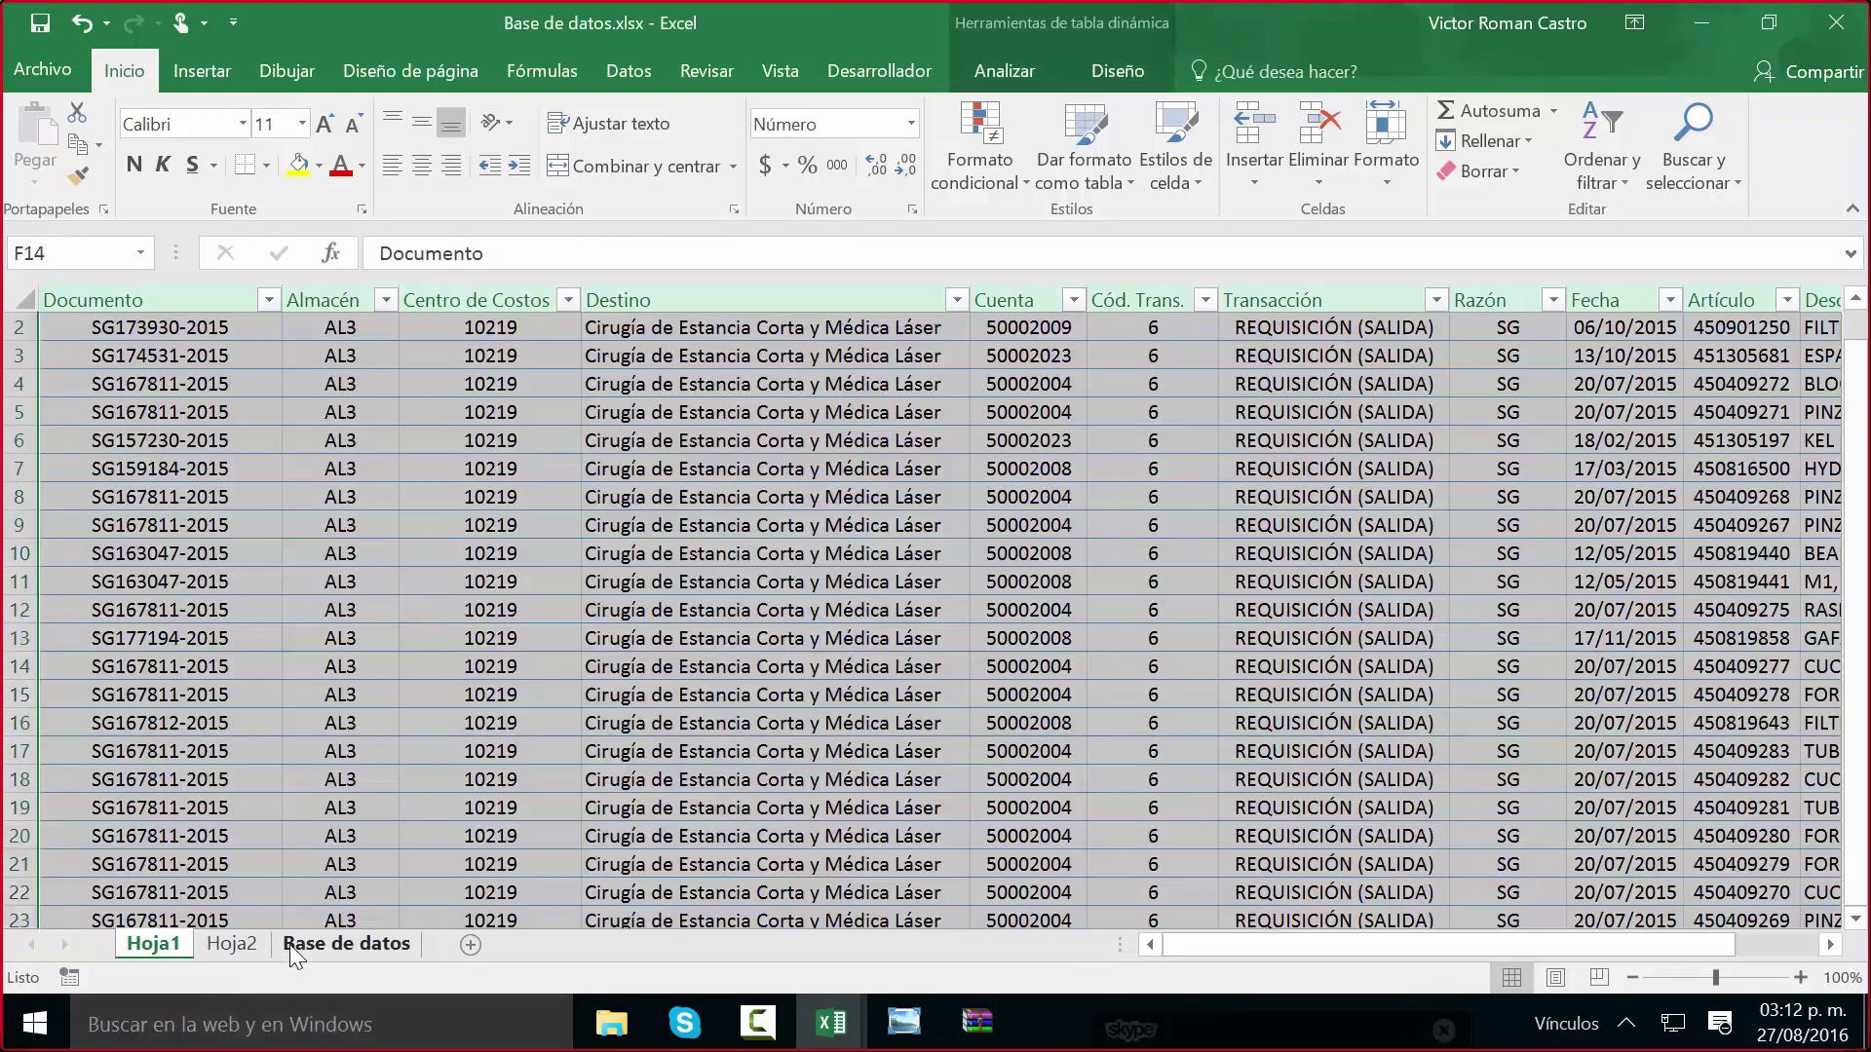
{"action": "key", "text": "ctrl+Up"}
{"action": "key", "text": "Right"}
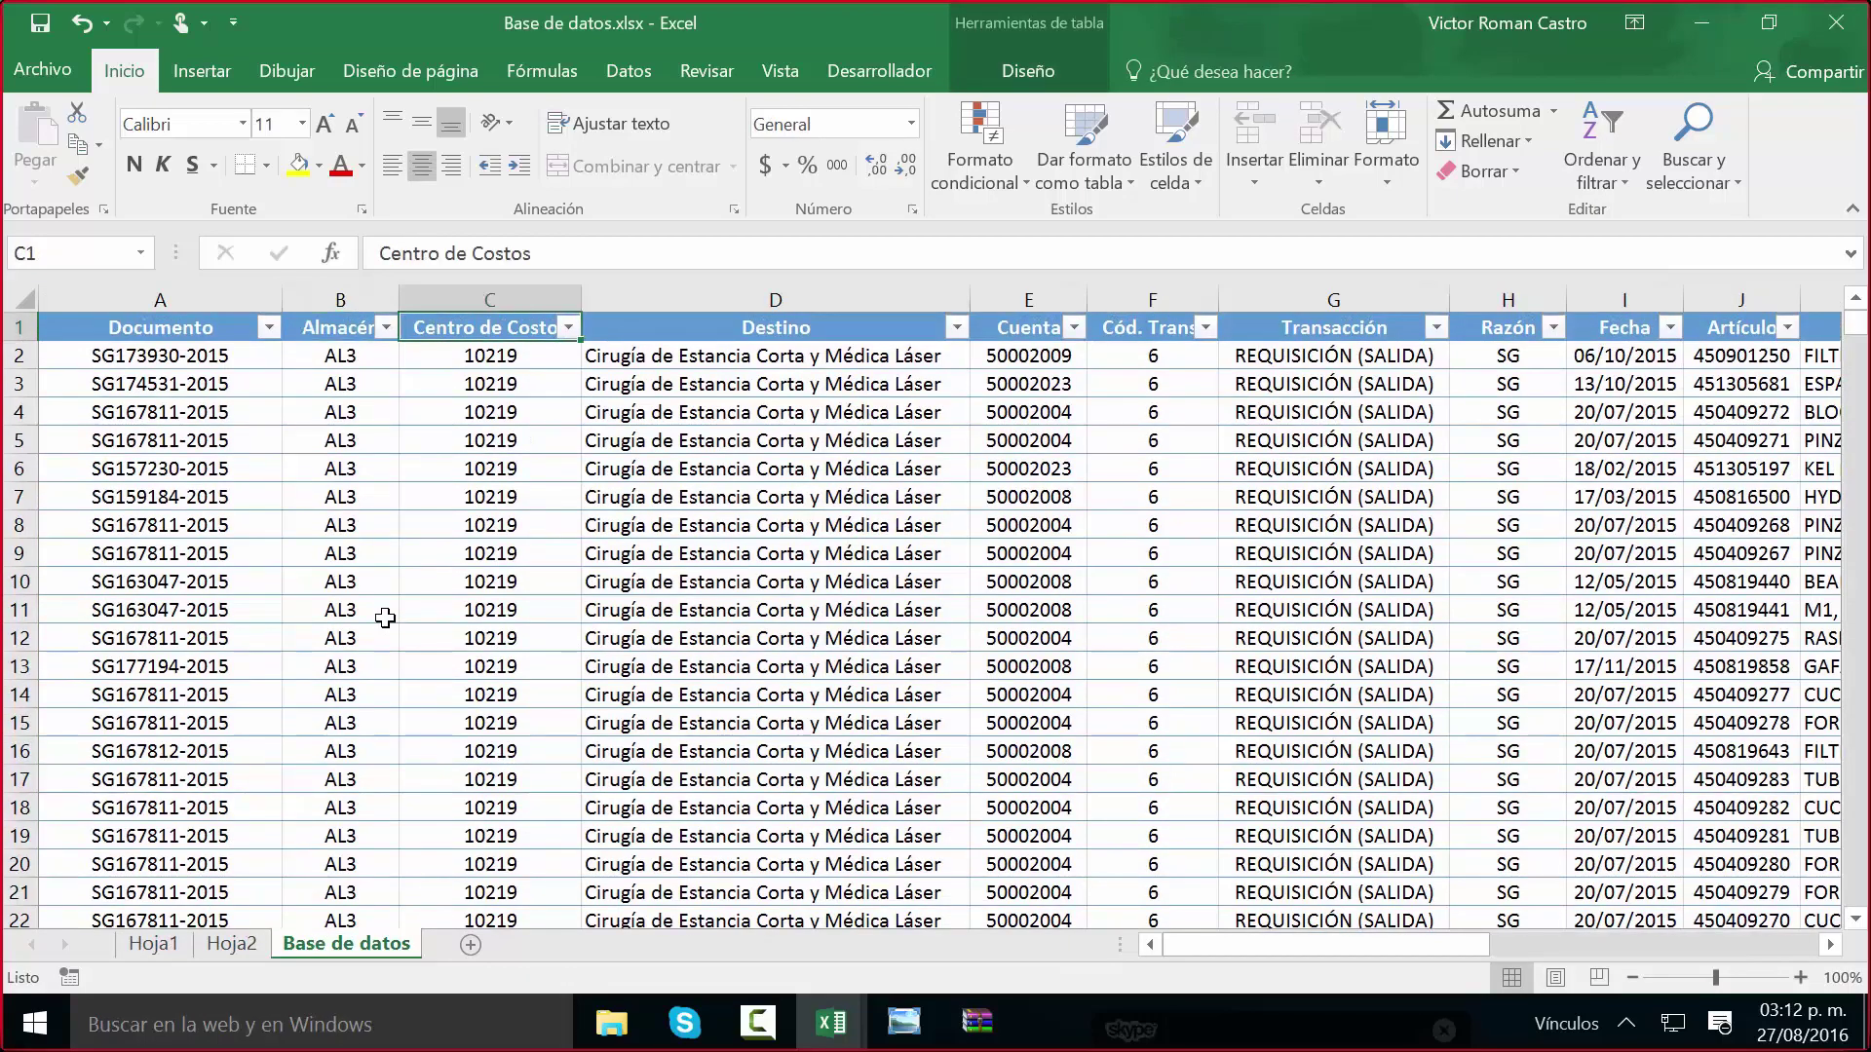
{"action": "key", "text": "Right"}
{"action": "key", "text": "Right"}
{"action": "key", "text": "Right"}
{"action": "key", "text": "Right"}
{"action": "key", "text": "Right"}
{"action": "key", "text": "Right"}
{"action": "key", "text": "Left"}
{"action": "key", "text": "Left"}
{"action": "key", "text": "Left"}
{"action": "key", "text": "Left"}
{"action": "key", "text": "Left"}
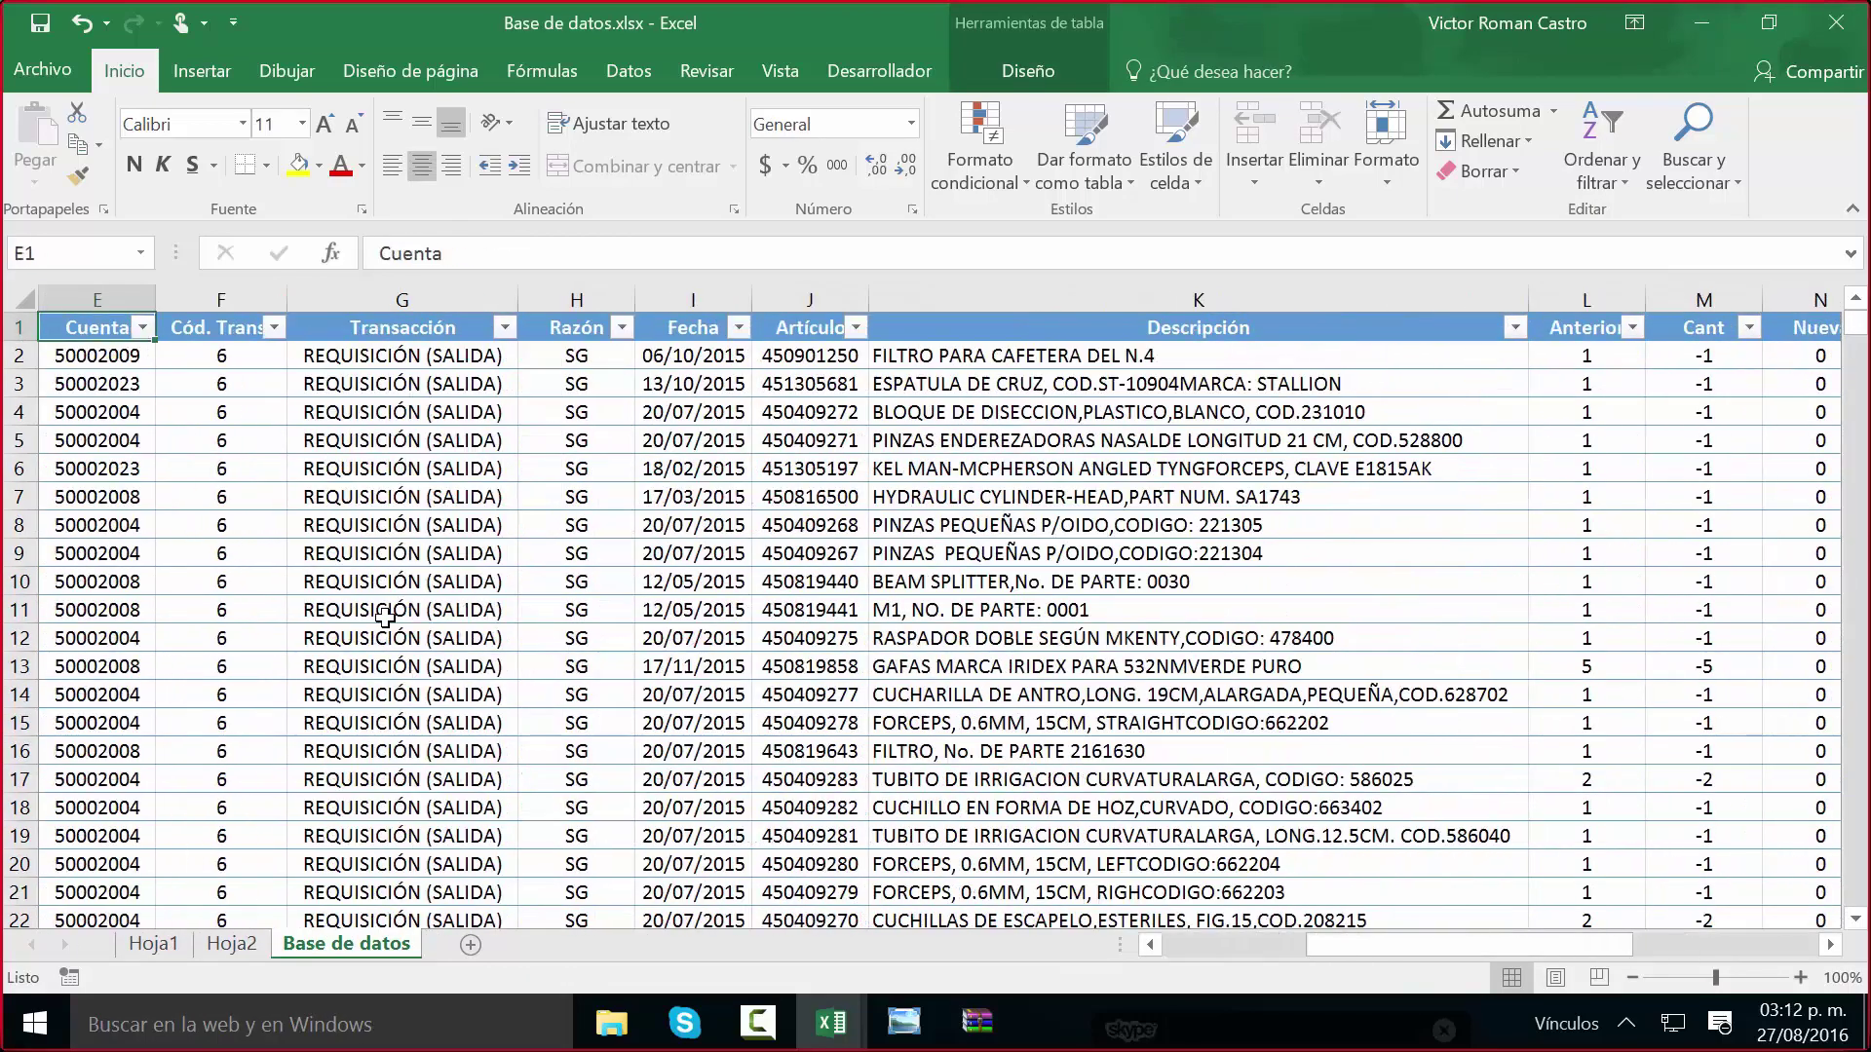
{"action": "scroll", "coordinate": [385, 615], "scroll_direction": "left", "scroll_amount": 1}
{"action": "left_click", "coordinate": [1419, 287]}
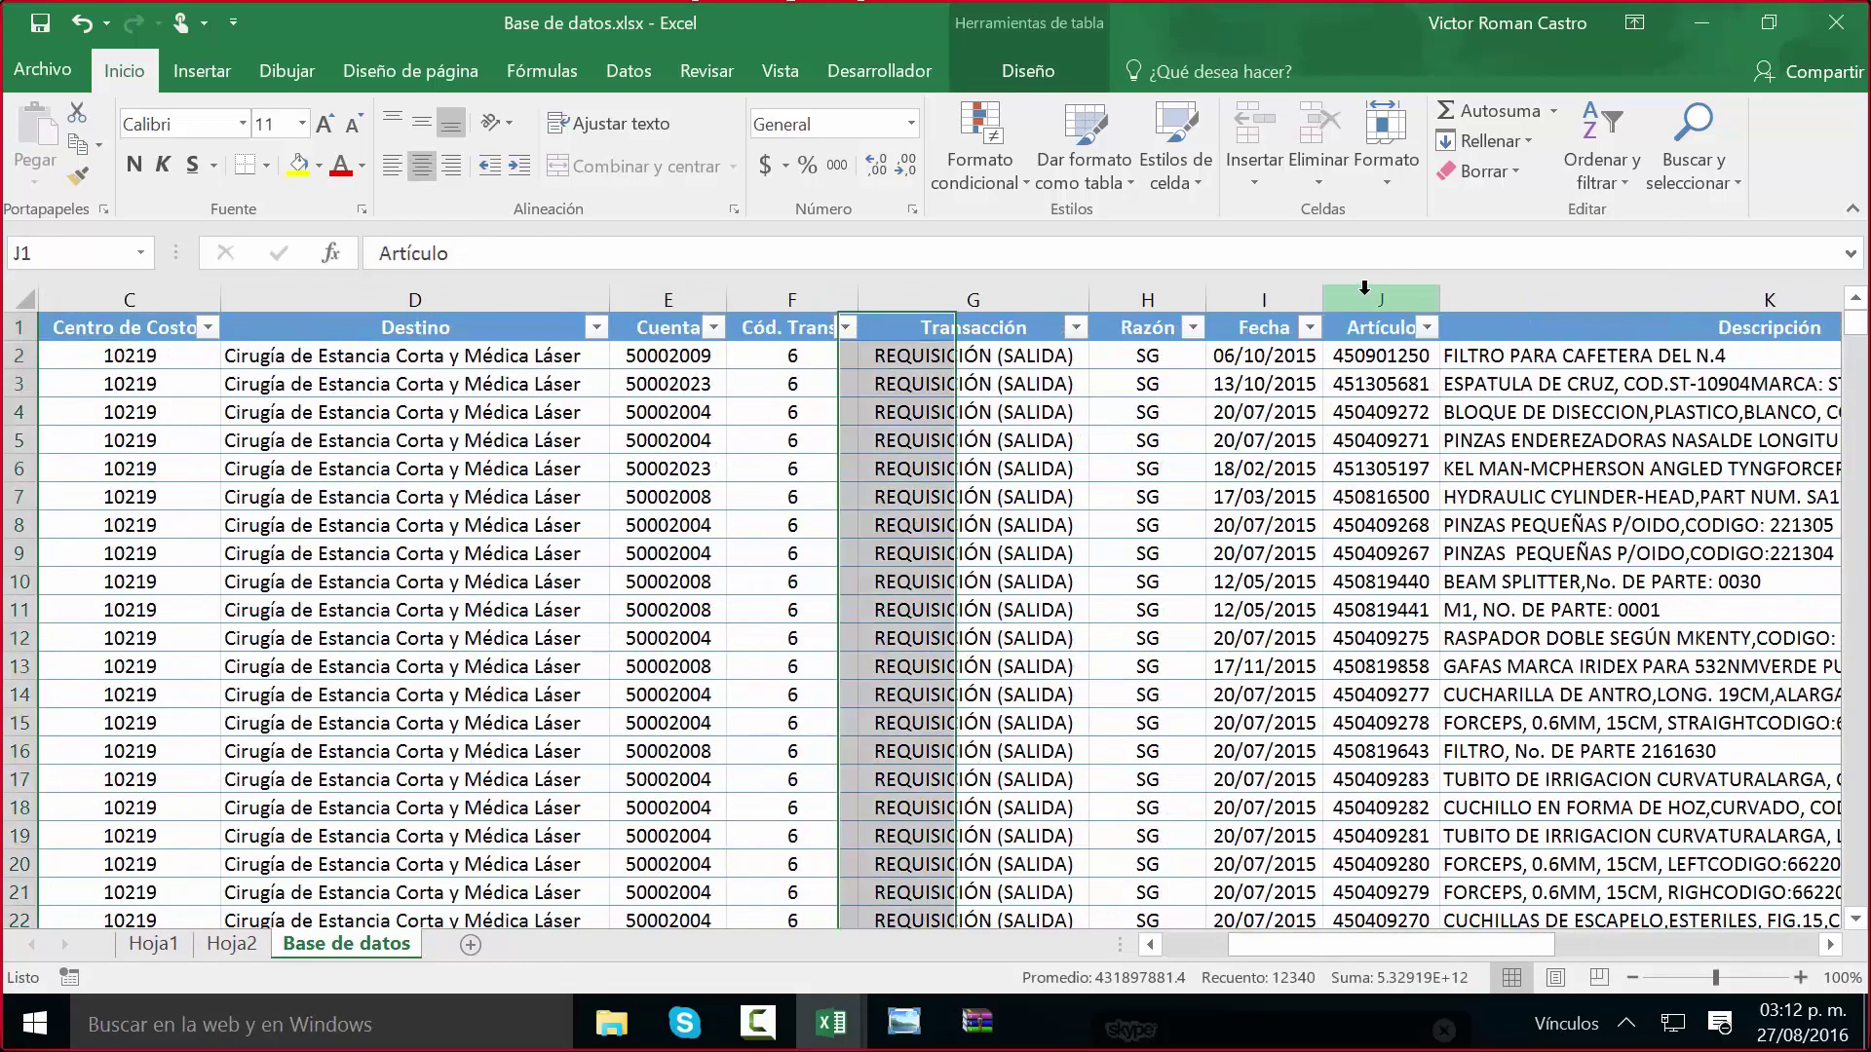
{"action": "right_click", "coordinate": [1378, 292]}
{"action": "left_click", "coordinate": [1424, 494]}
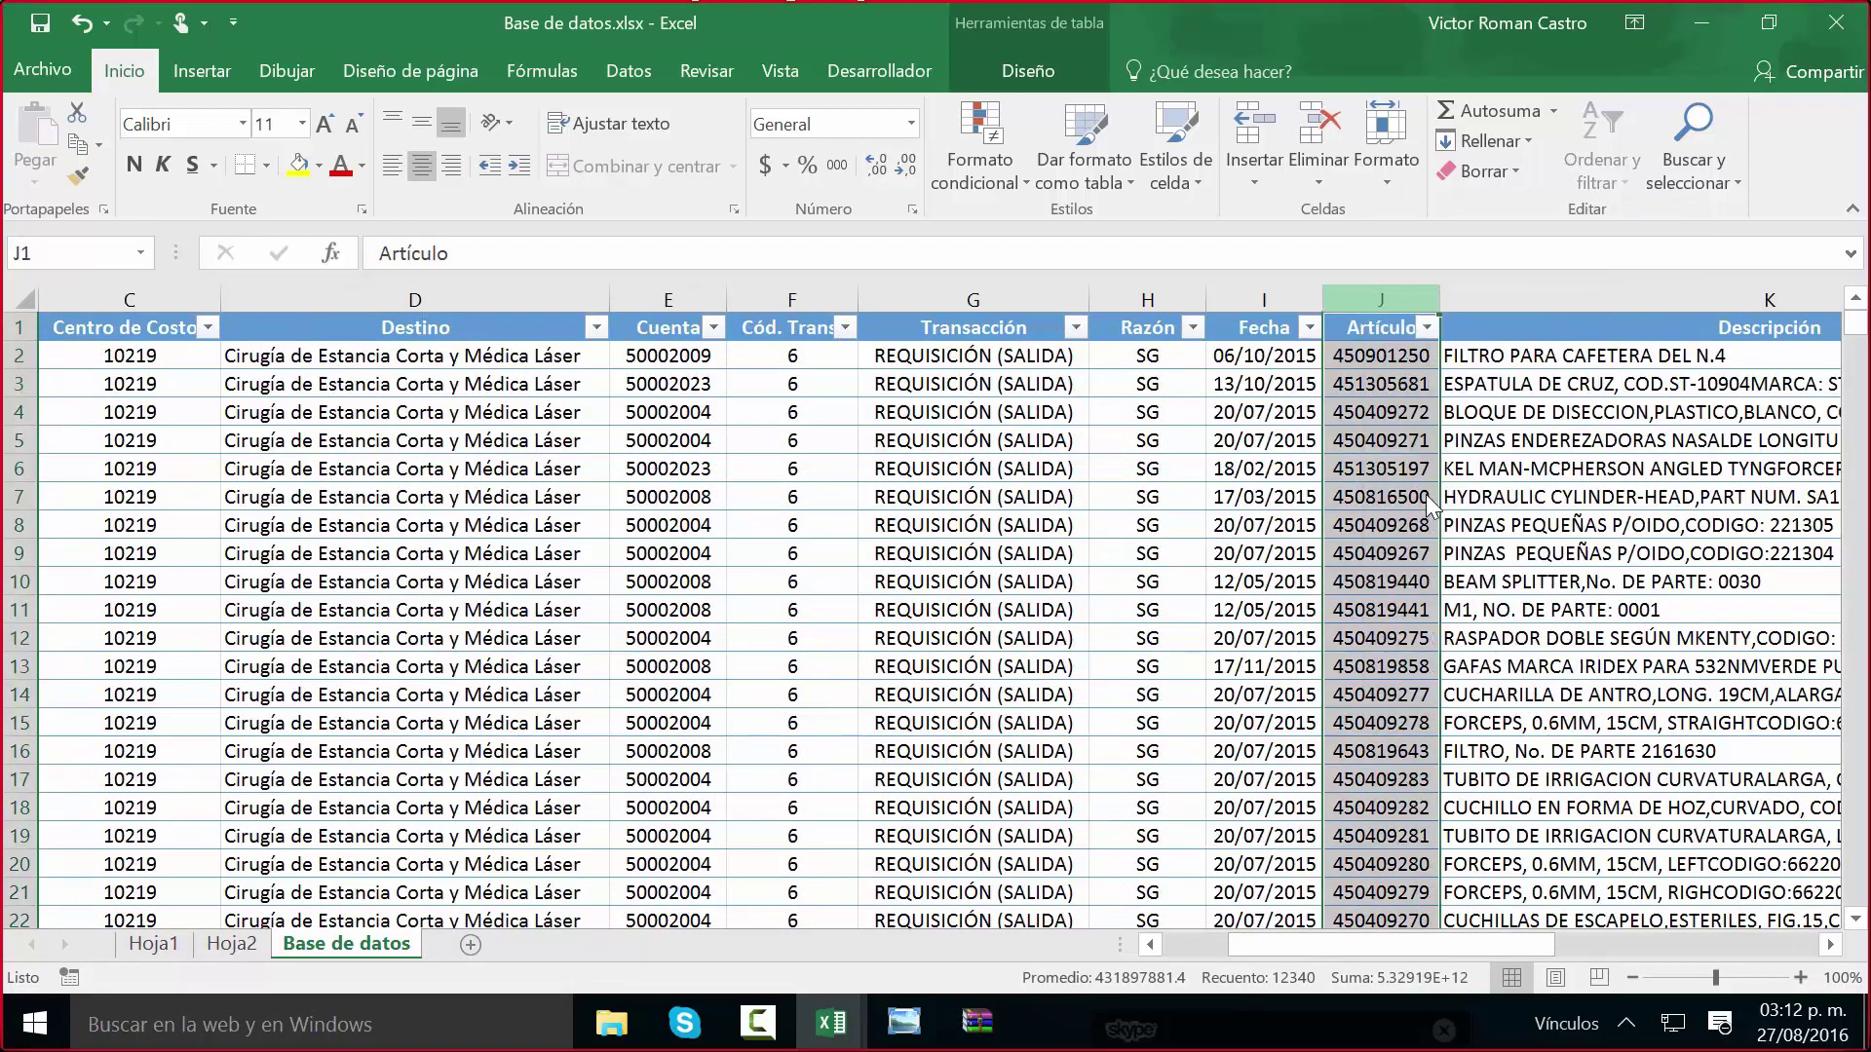
- Filter Fecha to January only and fill the visible new-column cells with Enero
{"action": "left_click", "coordinate": [1308, 327]}
{"action": "left_click", "coordinate": [999, 612]}
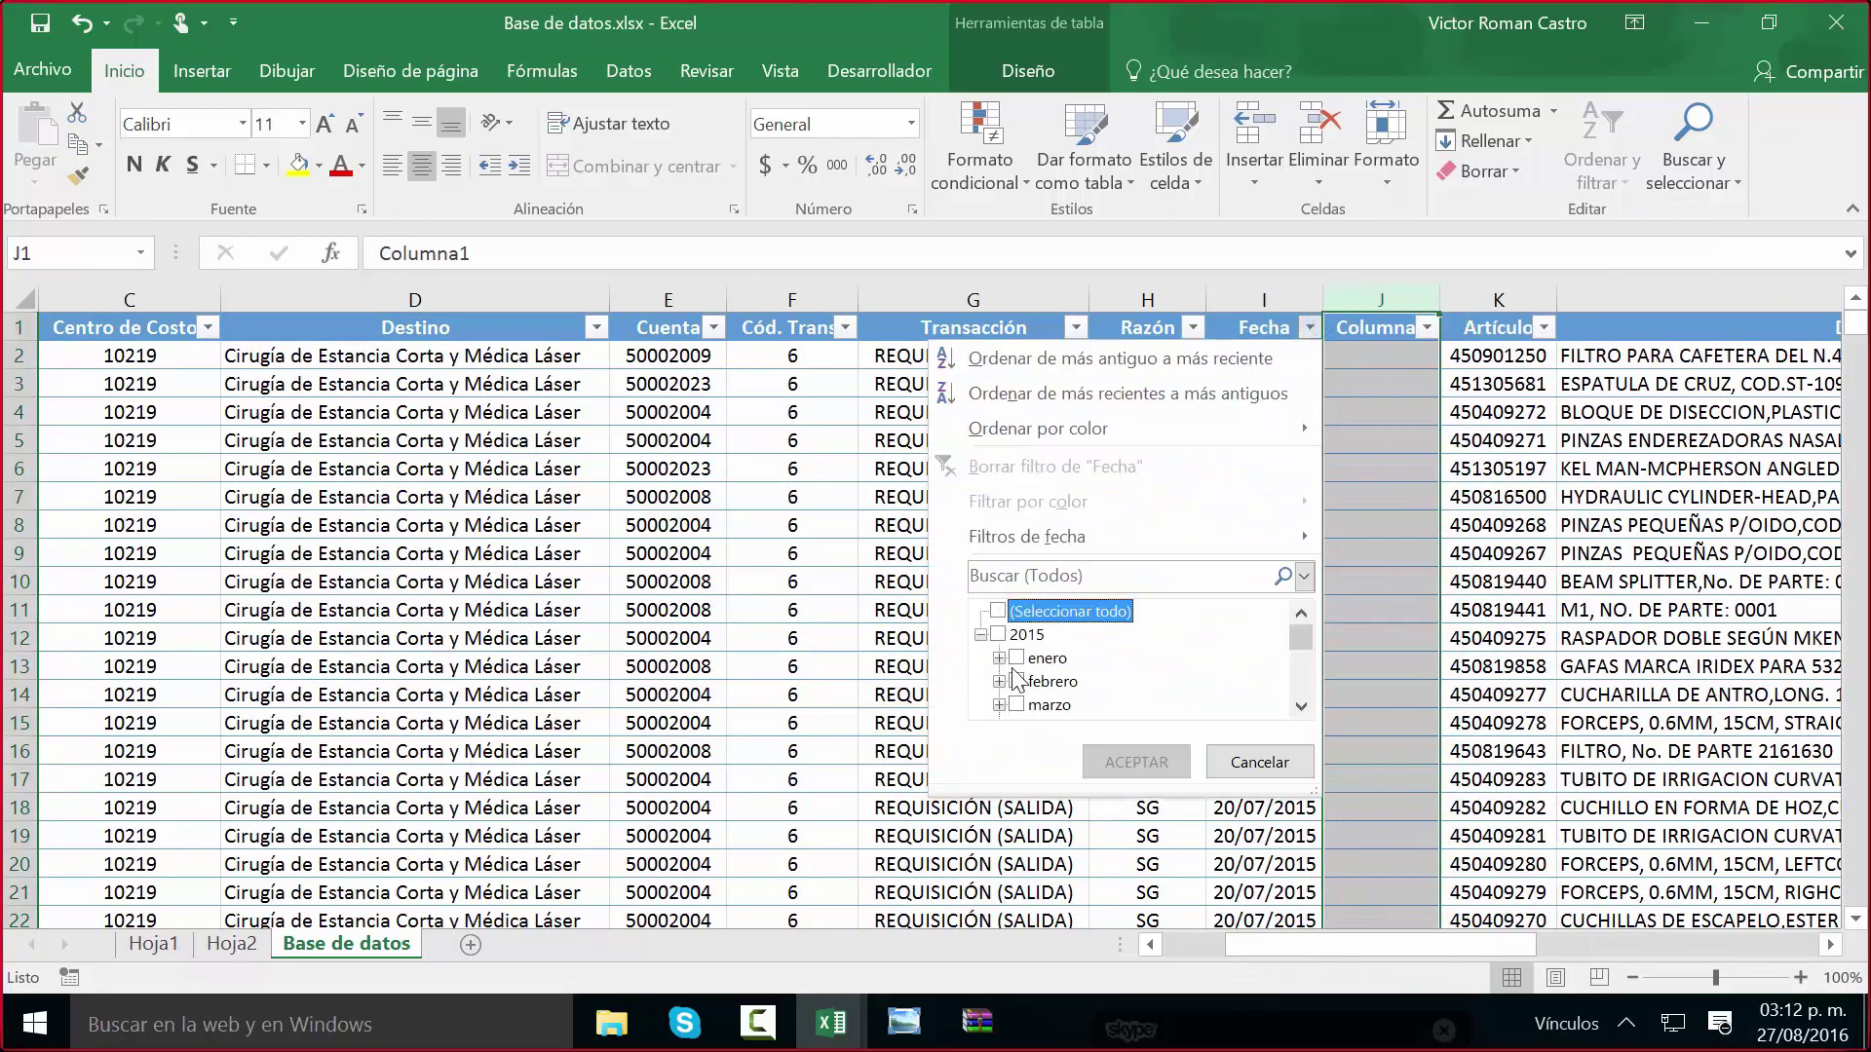
{"action": "left_click", "coordinate": [1016, 658]}
{"action": "left_click", "coordinate": [1136, 762]}
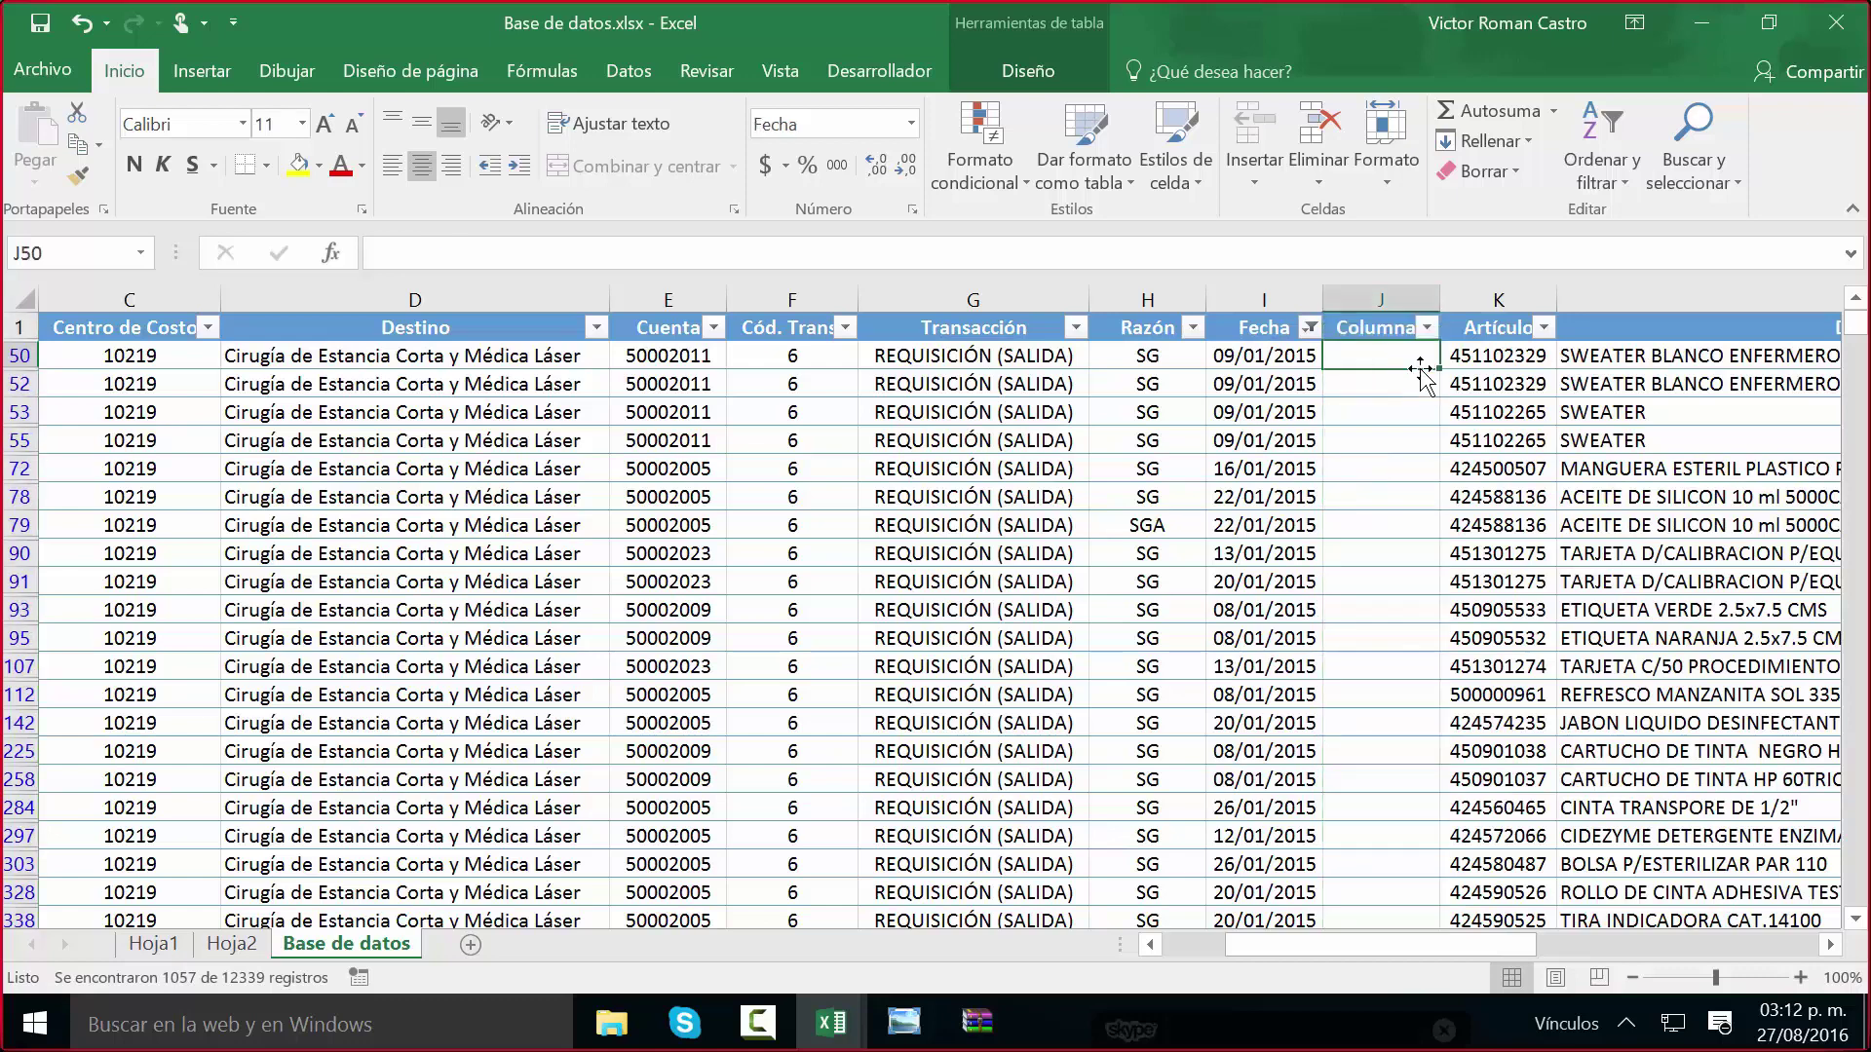
{"action": "type", "text": "eNERO"}
{"action": "key", "text": "Return"}
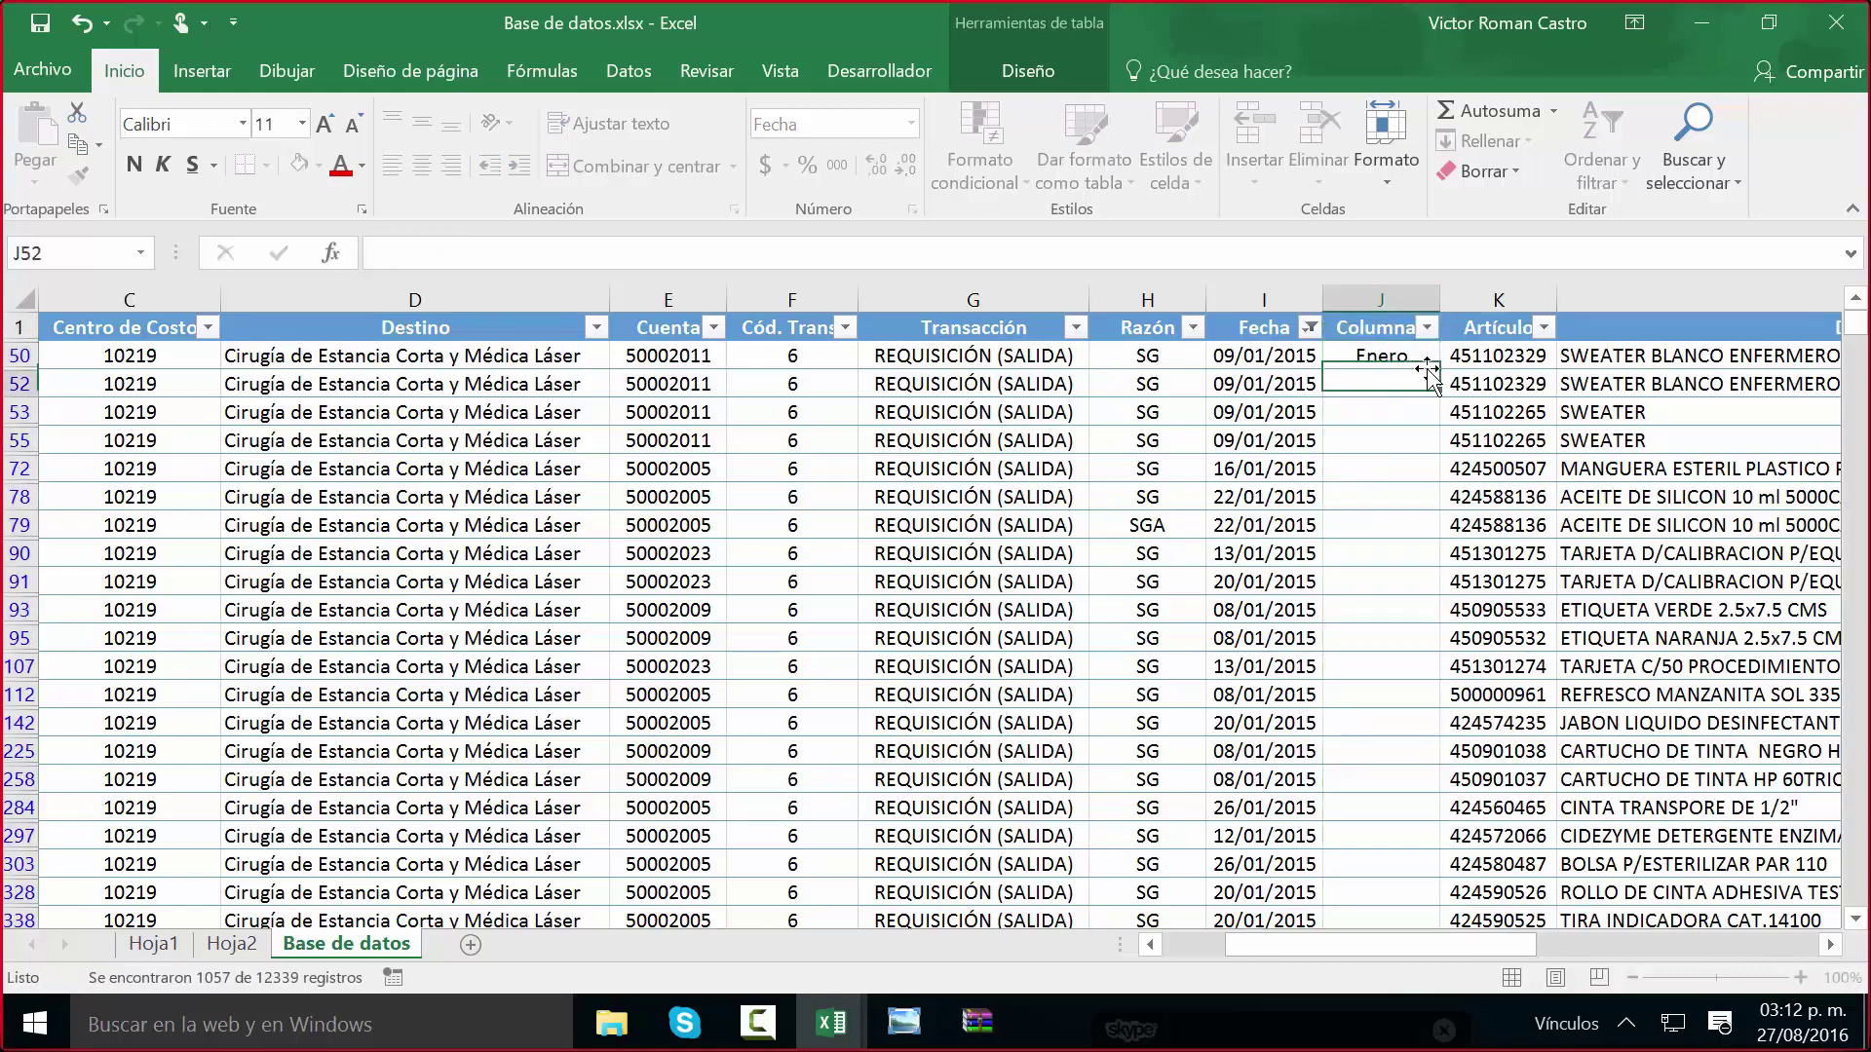
{"action": "key", "text": "Up"}
{"action": "key", "text": "ctrl+shift+Down"}
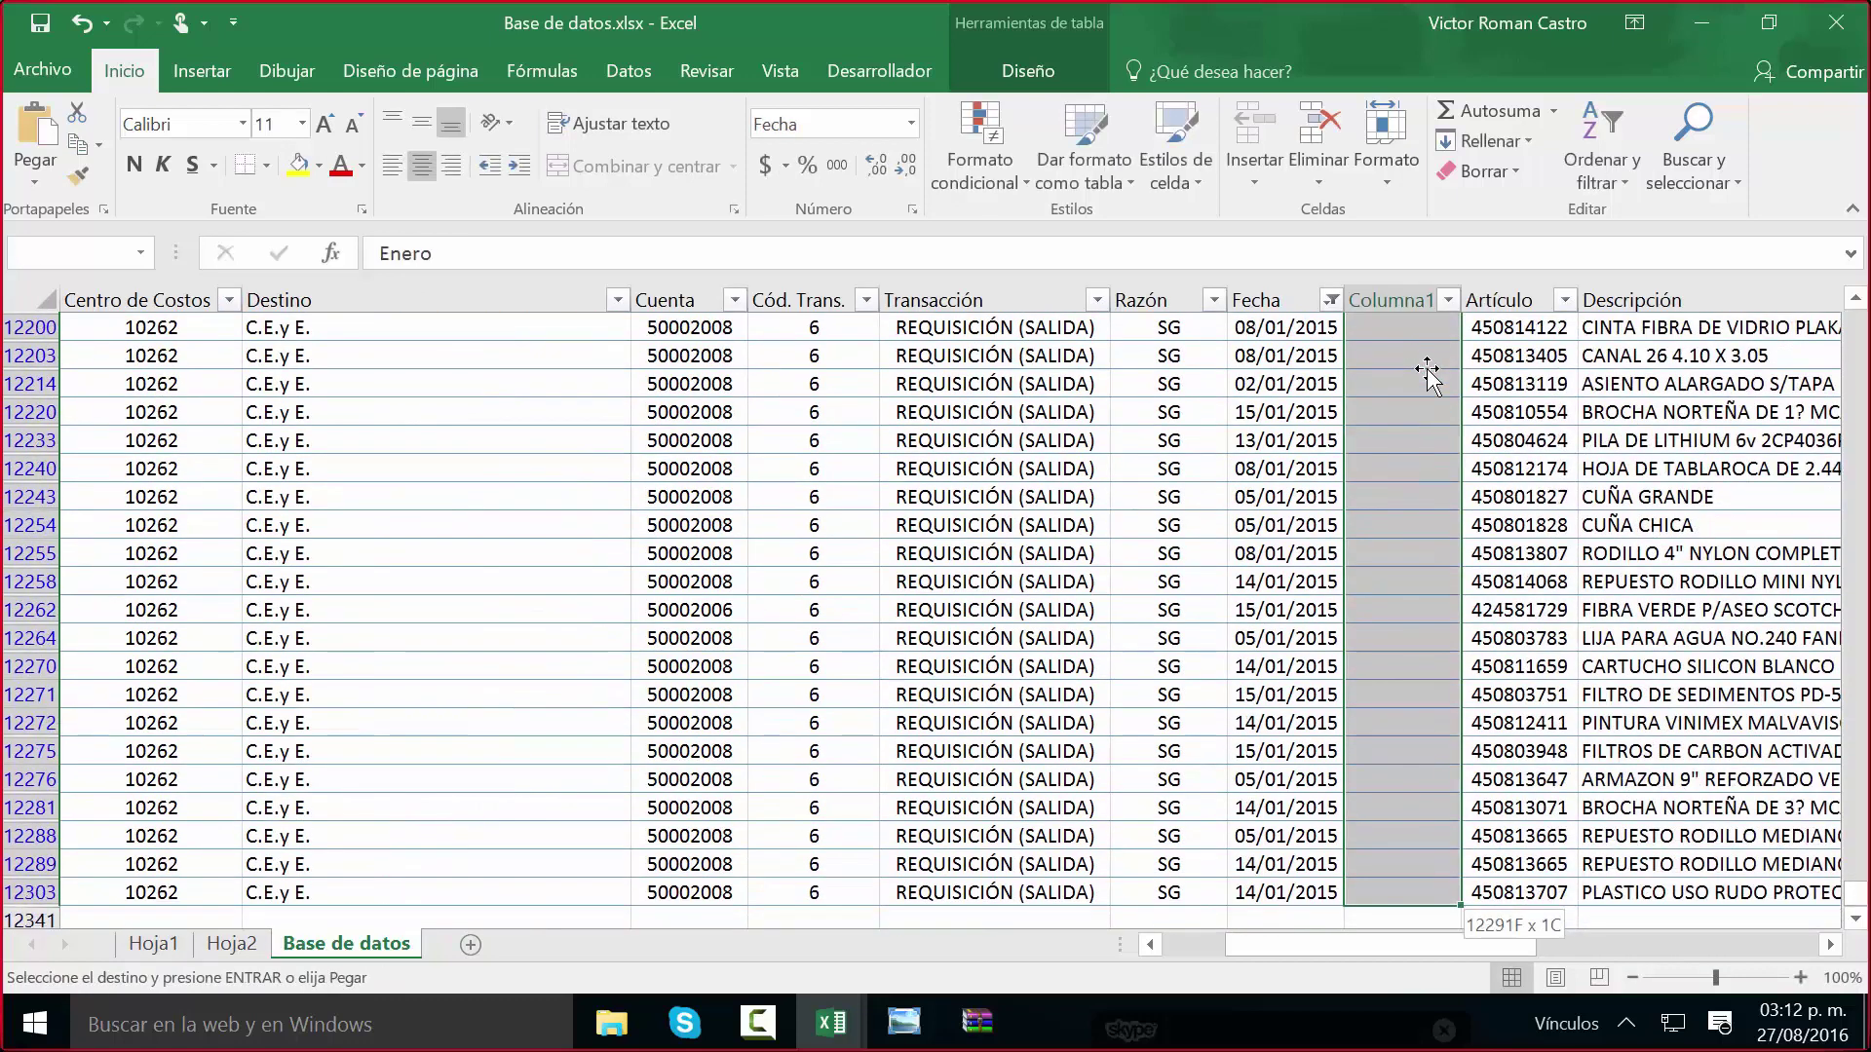
{"action": "key", "text": "ctrl+BackSpace"}
{"action": "type", "text": "Enero"}
{"action": "key", "text": "Escape"}
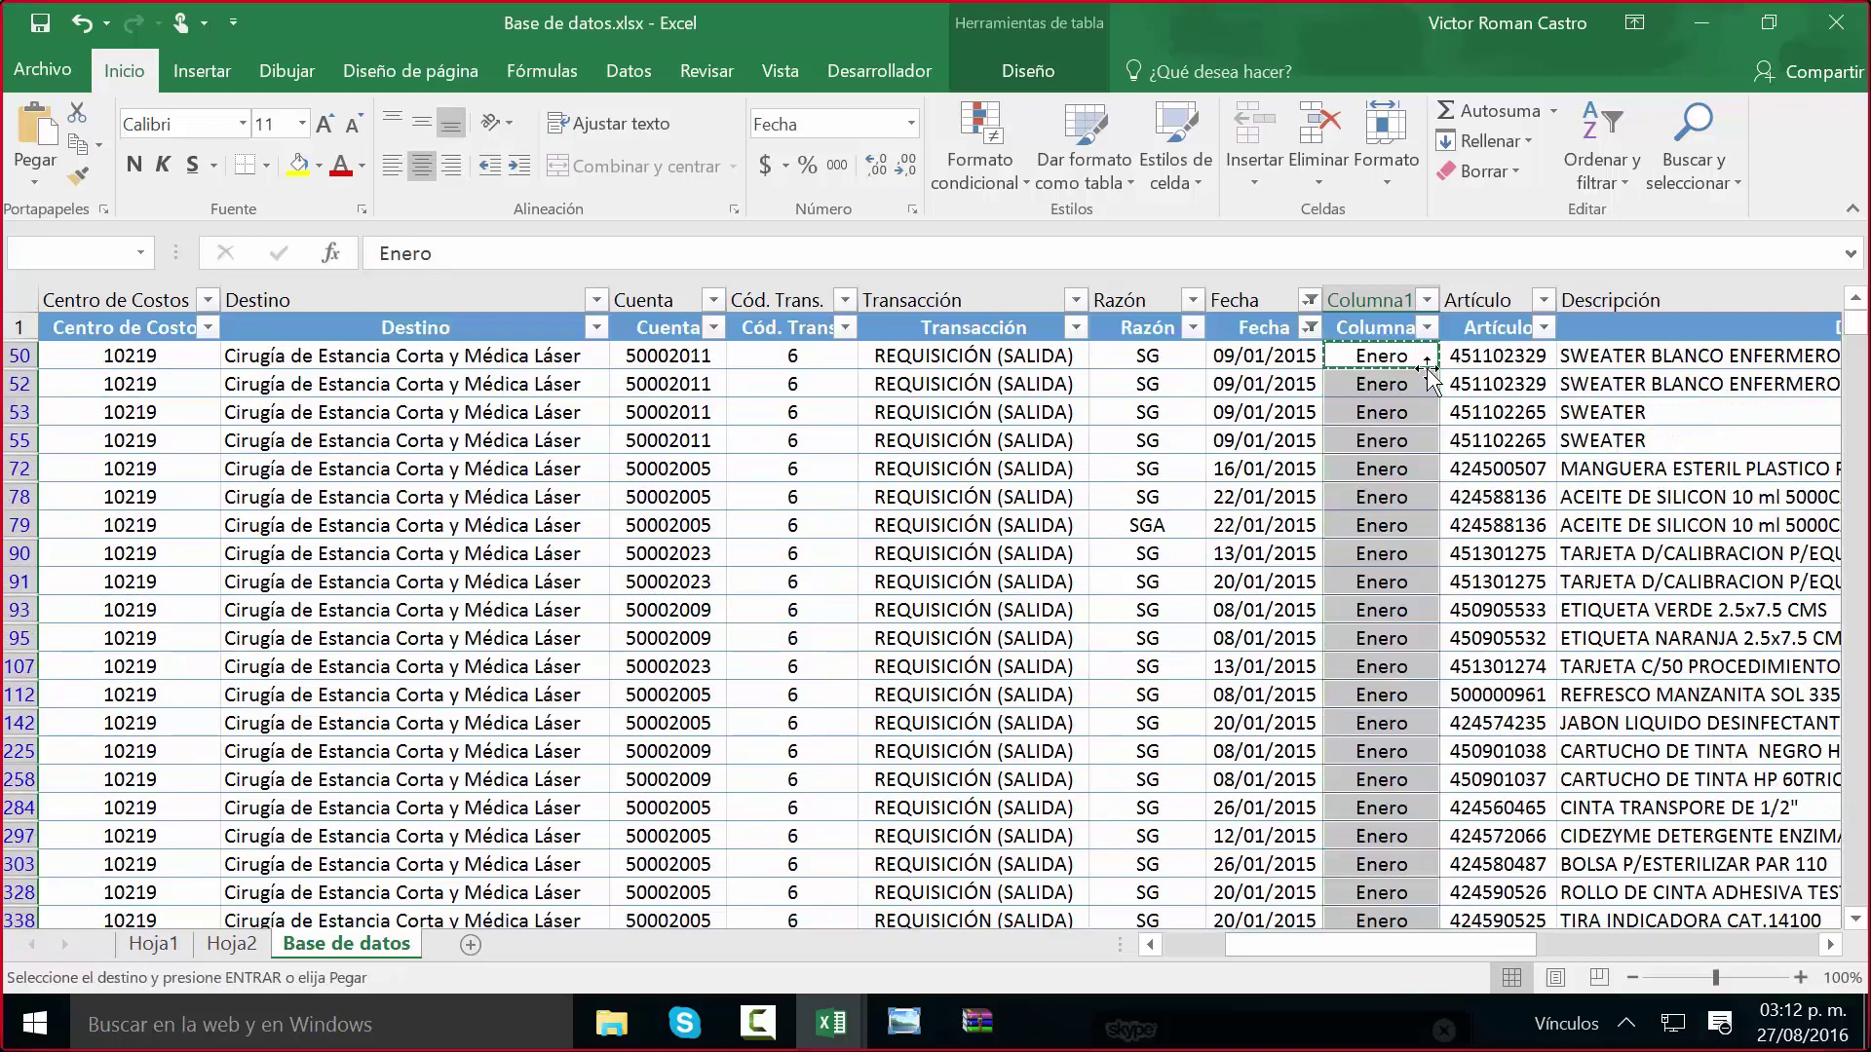
- Change the Fecha filter to show only February dates
{"action": "key", "text": "ctrl+Up"}
{"action": "key", "text": "Left"}
{"action": "key", "text": "alt+Down"}
{"action": "key", "text": "Down"}
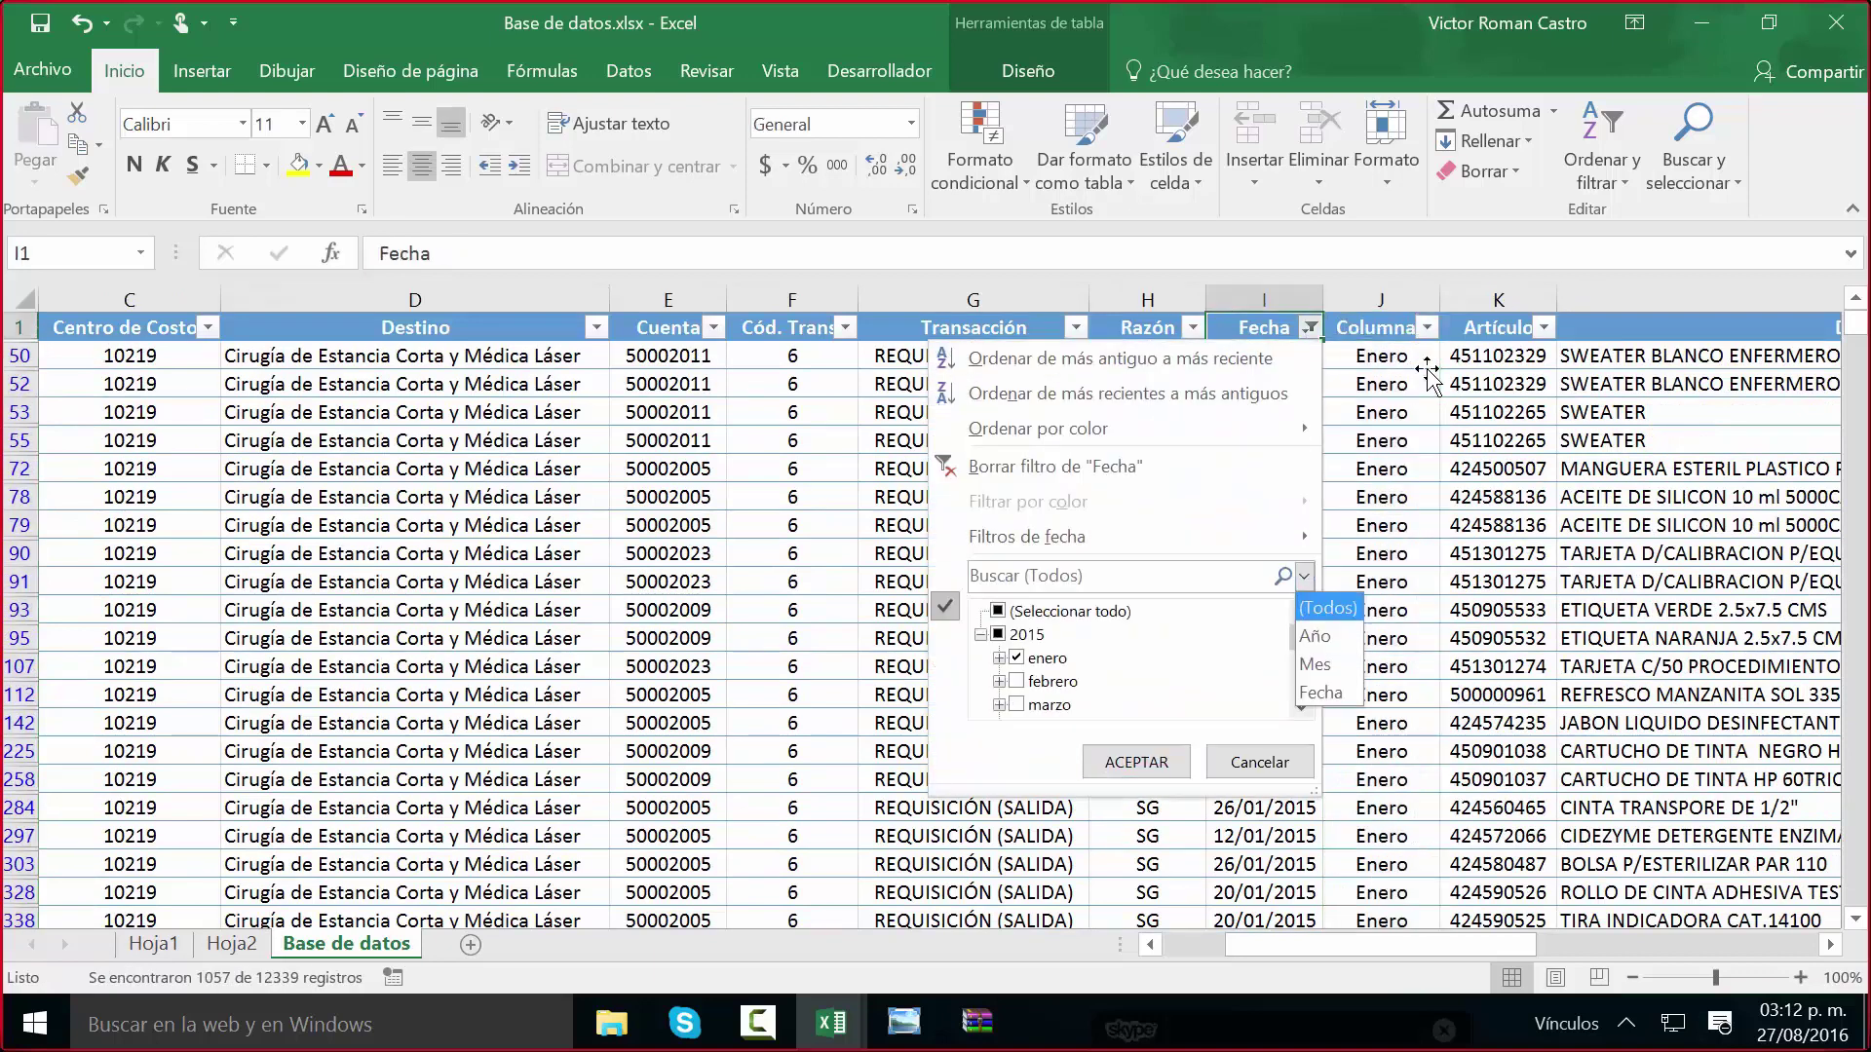
{"action": "key", "text": "Tab"}
{"action": "key", "text": "Tab"}
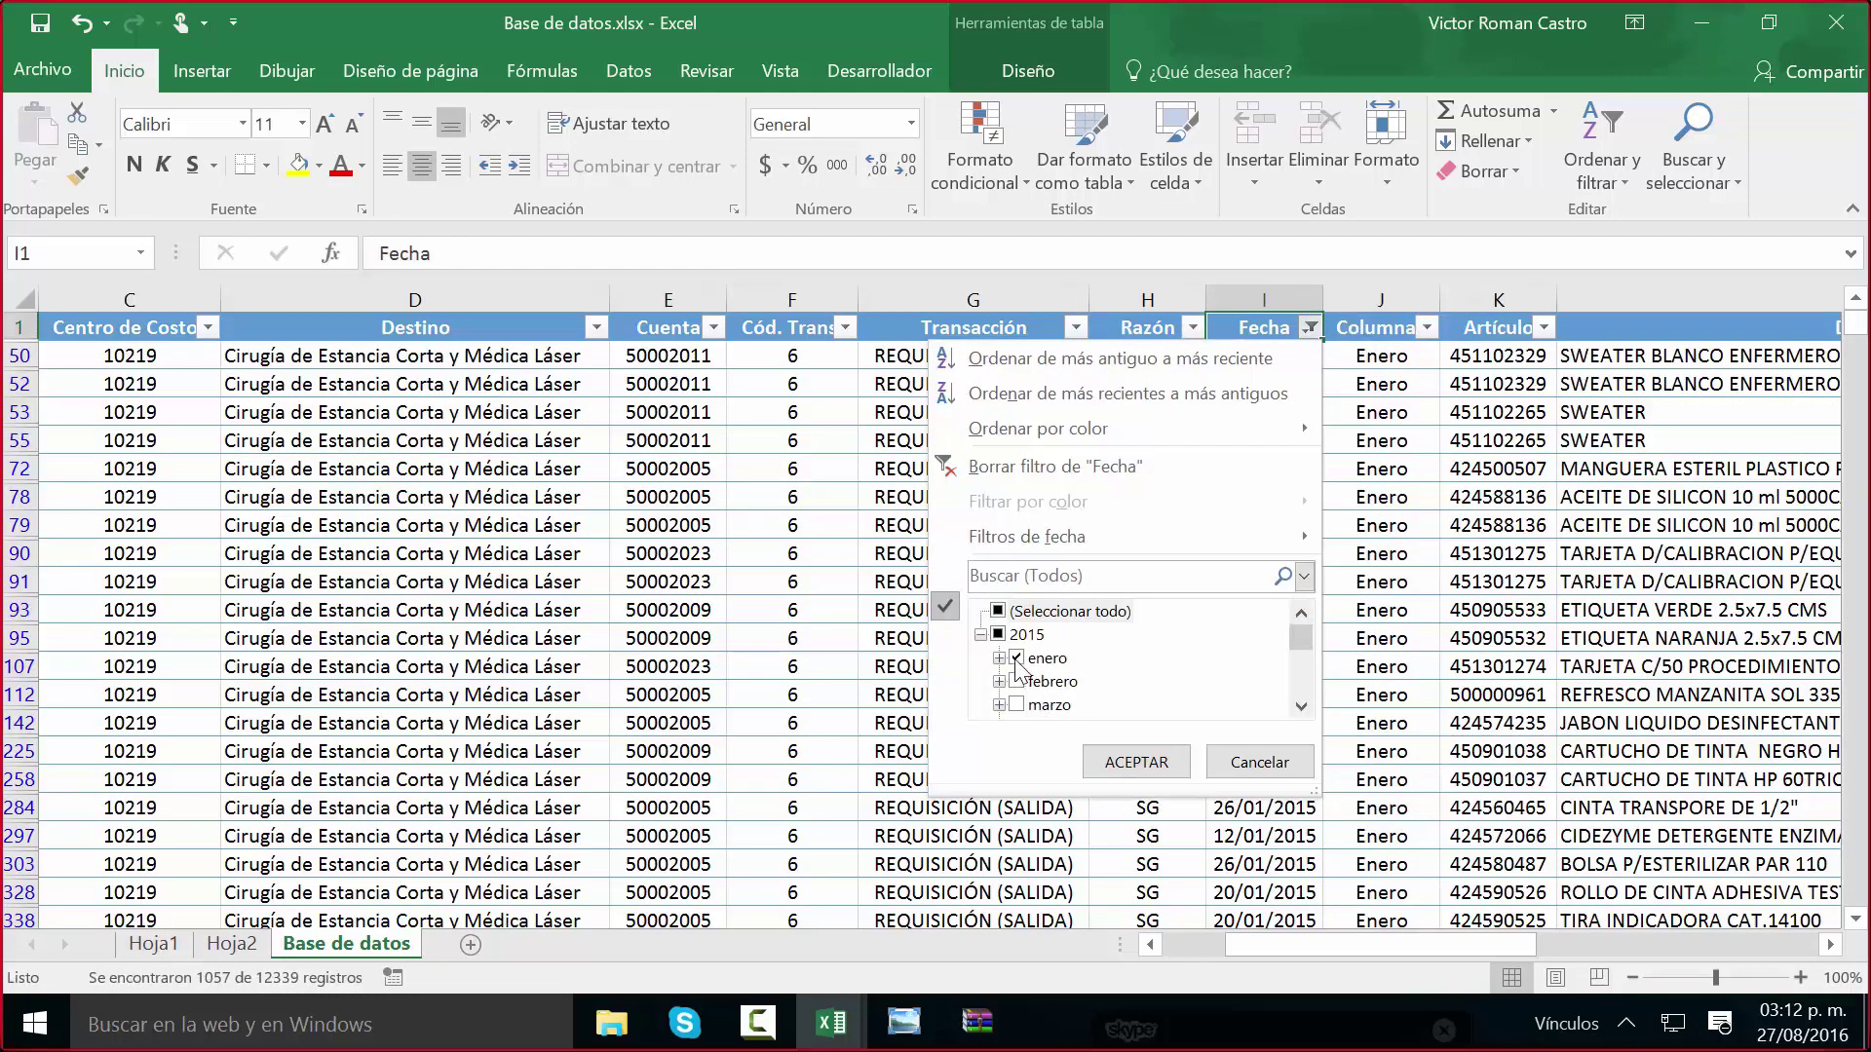
{"action": "left_click", "coordinate": [1017, 659]}
{"action": "left_click", "coordinate": [1016, 681]}
{"action": "left_click", "coordinate": [1136, 762]}
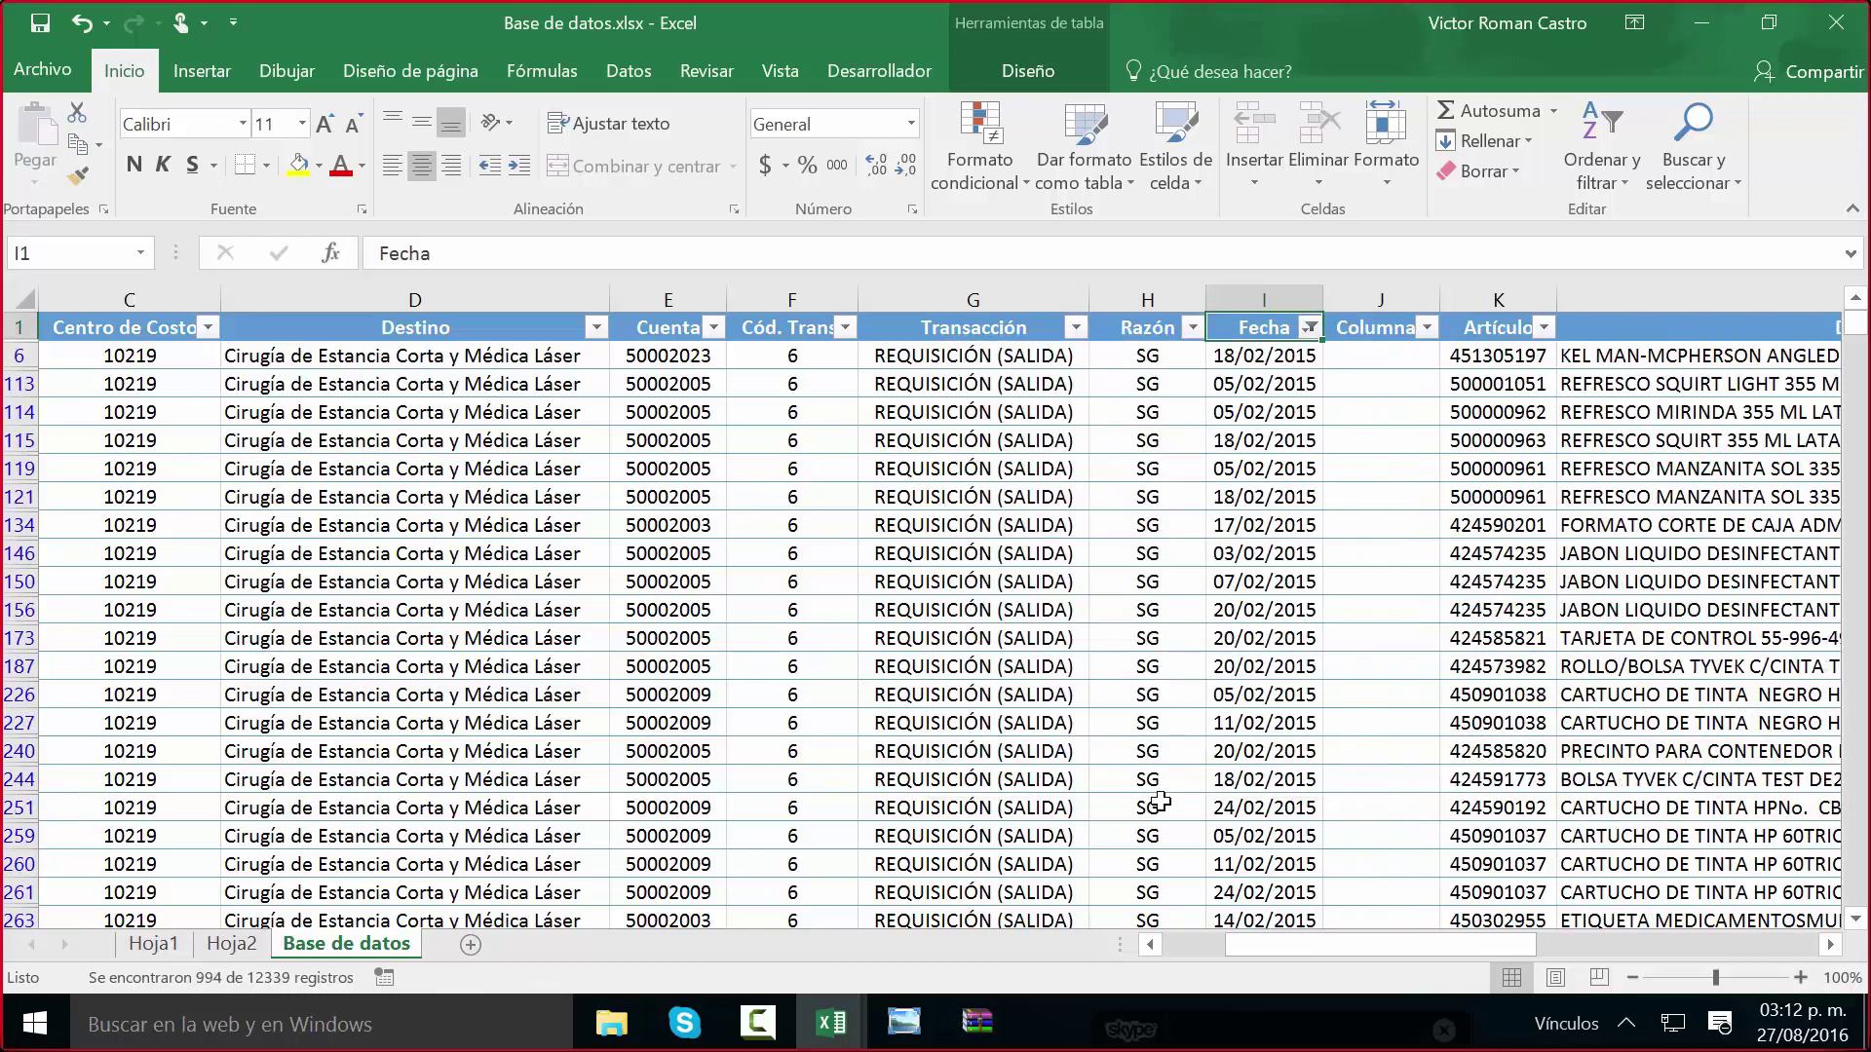
- Enter Febrero in the first visible Columna1 cell and paste it down the visible rows
{"action": "key", "text": "Down"}
{"action": "key", "text": "Right"}
{"action": "key", "text": "Down"}
{"action": "key", "text": "Up"}
{"action": "type", "text": "Febr"}
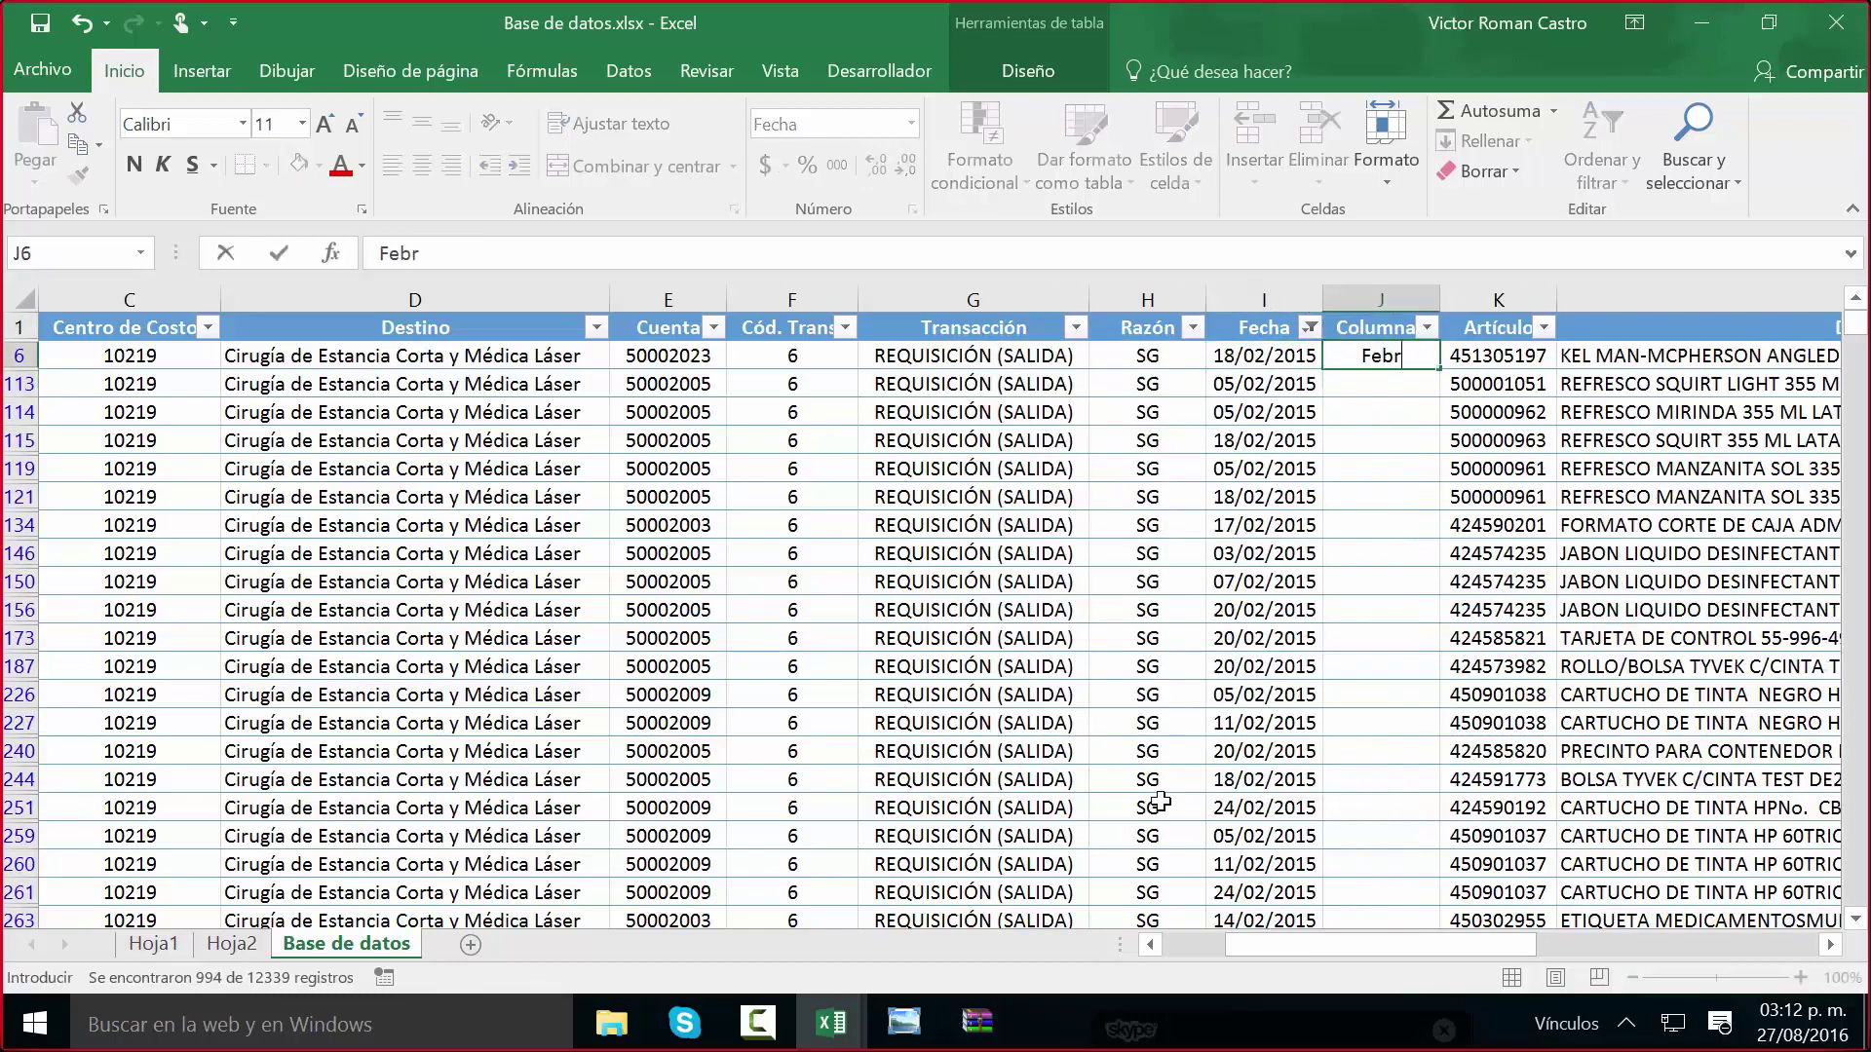
{"action": "type", "text": "ero"}
{"action": "key", "text": "Return"}
{"action": "key", "text": "Up"}
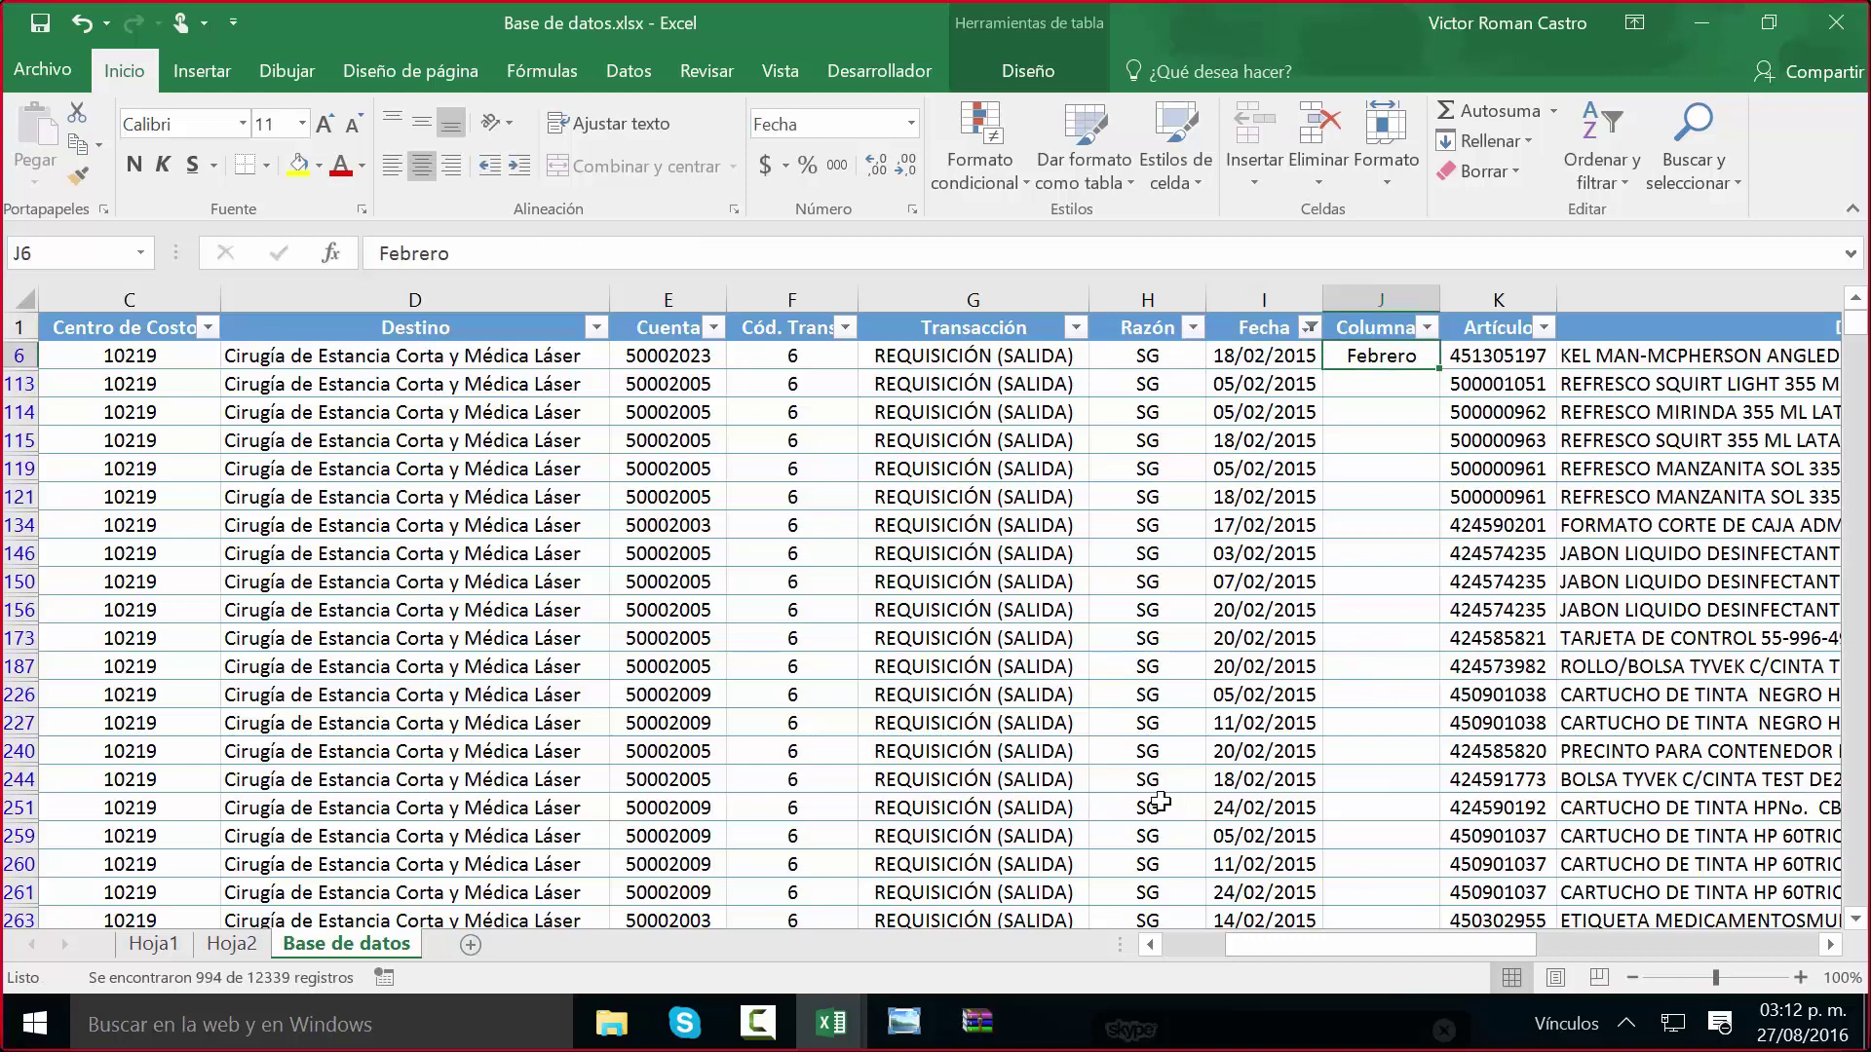
{"action": "key", "text": "ctrl+c"}
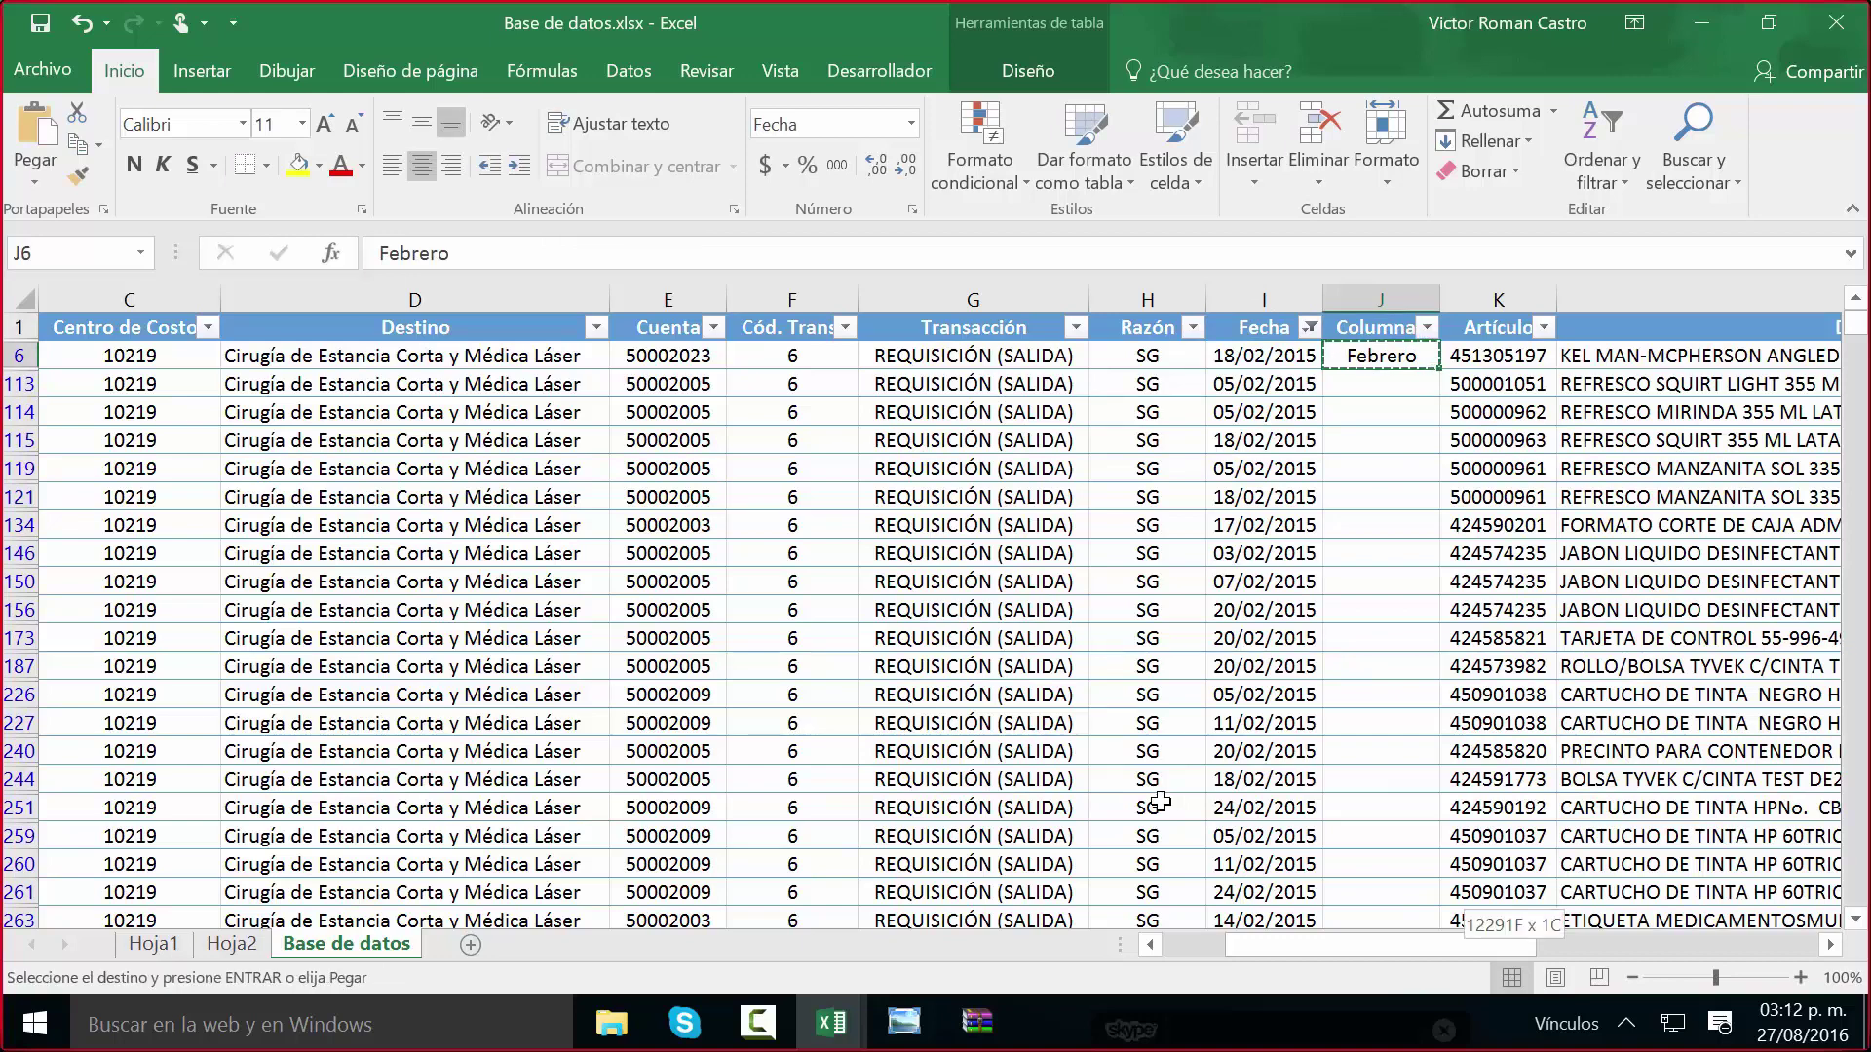
{"action": "key", "text": "ctrl+shift+Down"}
{"action": "key", "text": "ctrl+BackSpace"}
{"action": "key", "text": "ctrl+v"}
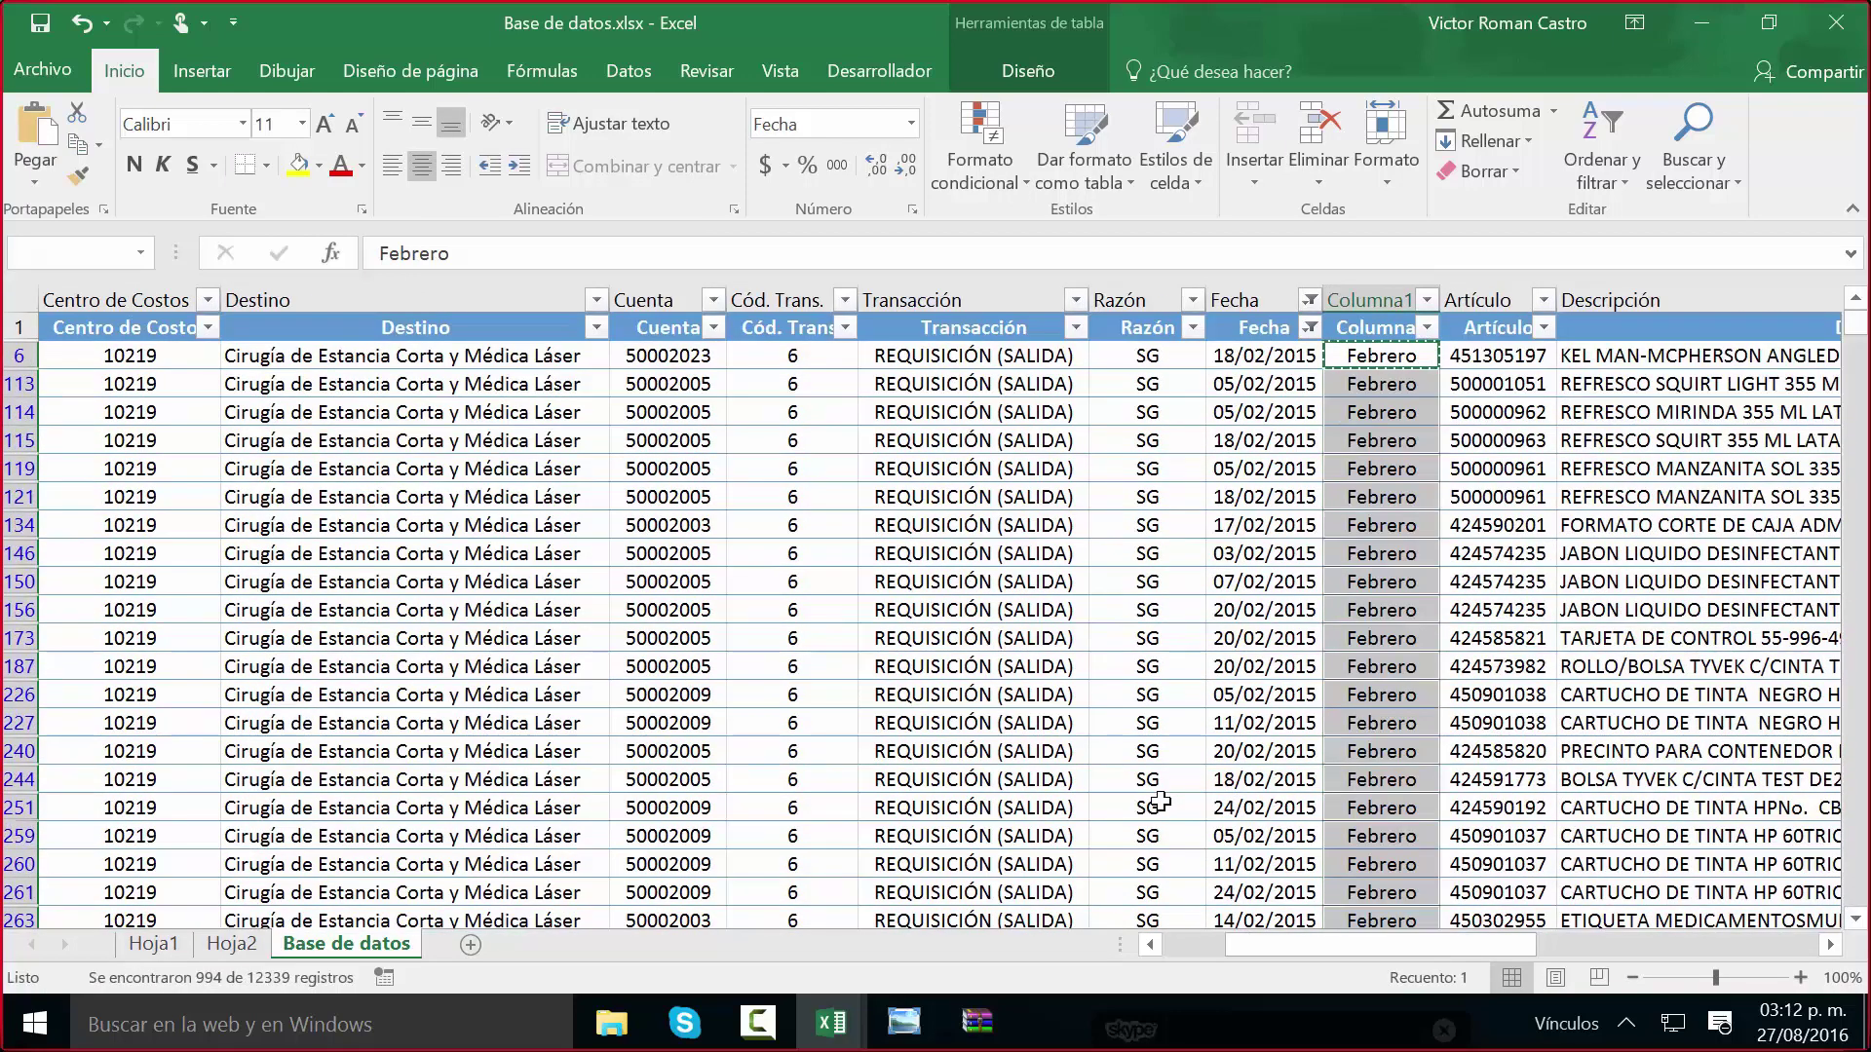
- Insert another empty column before Artículo
{"action": "key", "text": "Escape"}
{"action": "key", "text": "Up"}
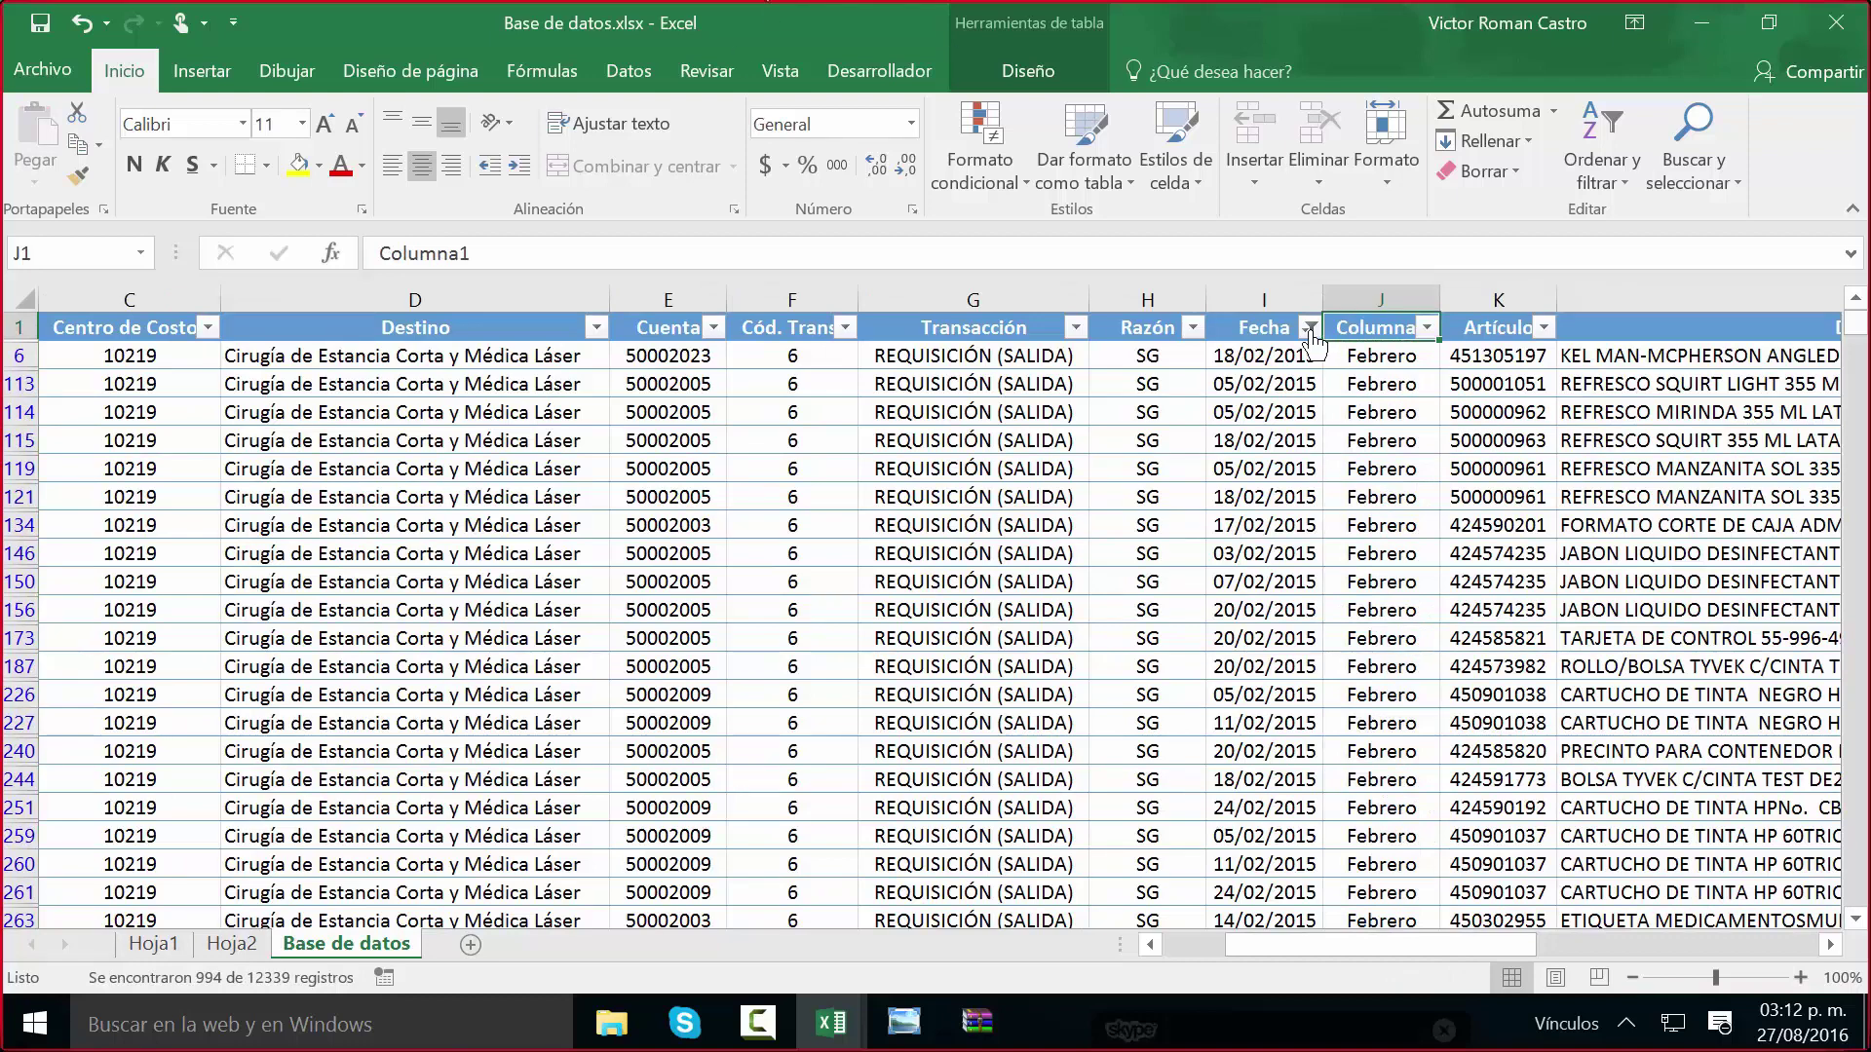
{"action": "left_click", "coordinate": [1310, 328]}
{"action": "left_click", "coordinate": [1382, 305]}
{"action": "left_click", "coordinate": [1498, 299]}
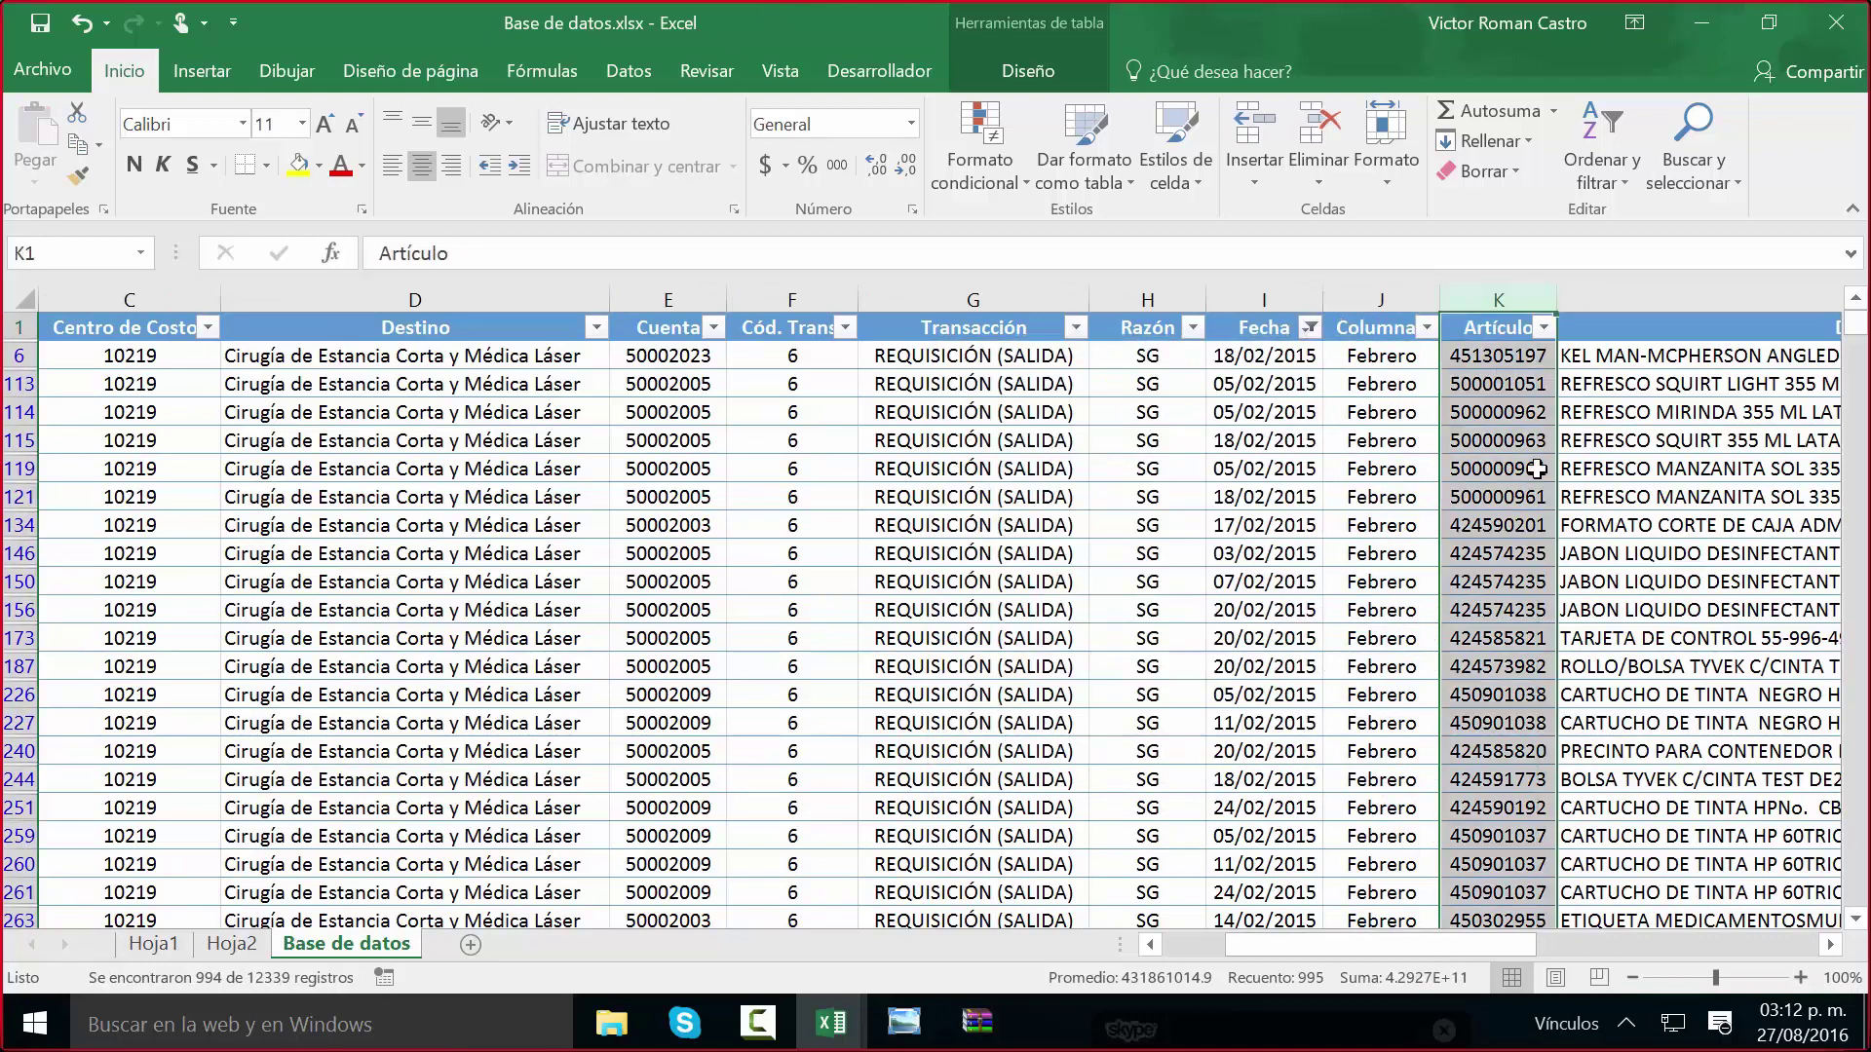
{"action": "right_click", "coordinate": [1490, 297]}
{"action": "left_click", "coordinate": [1520, 507]}
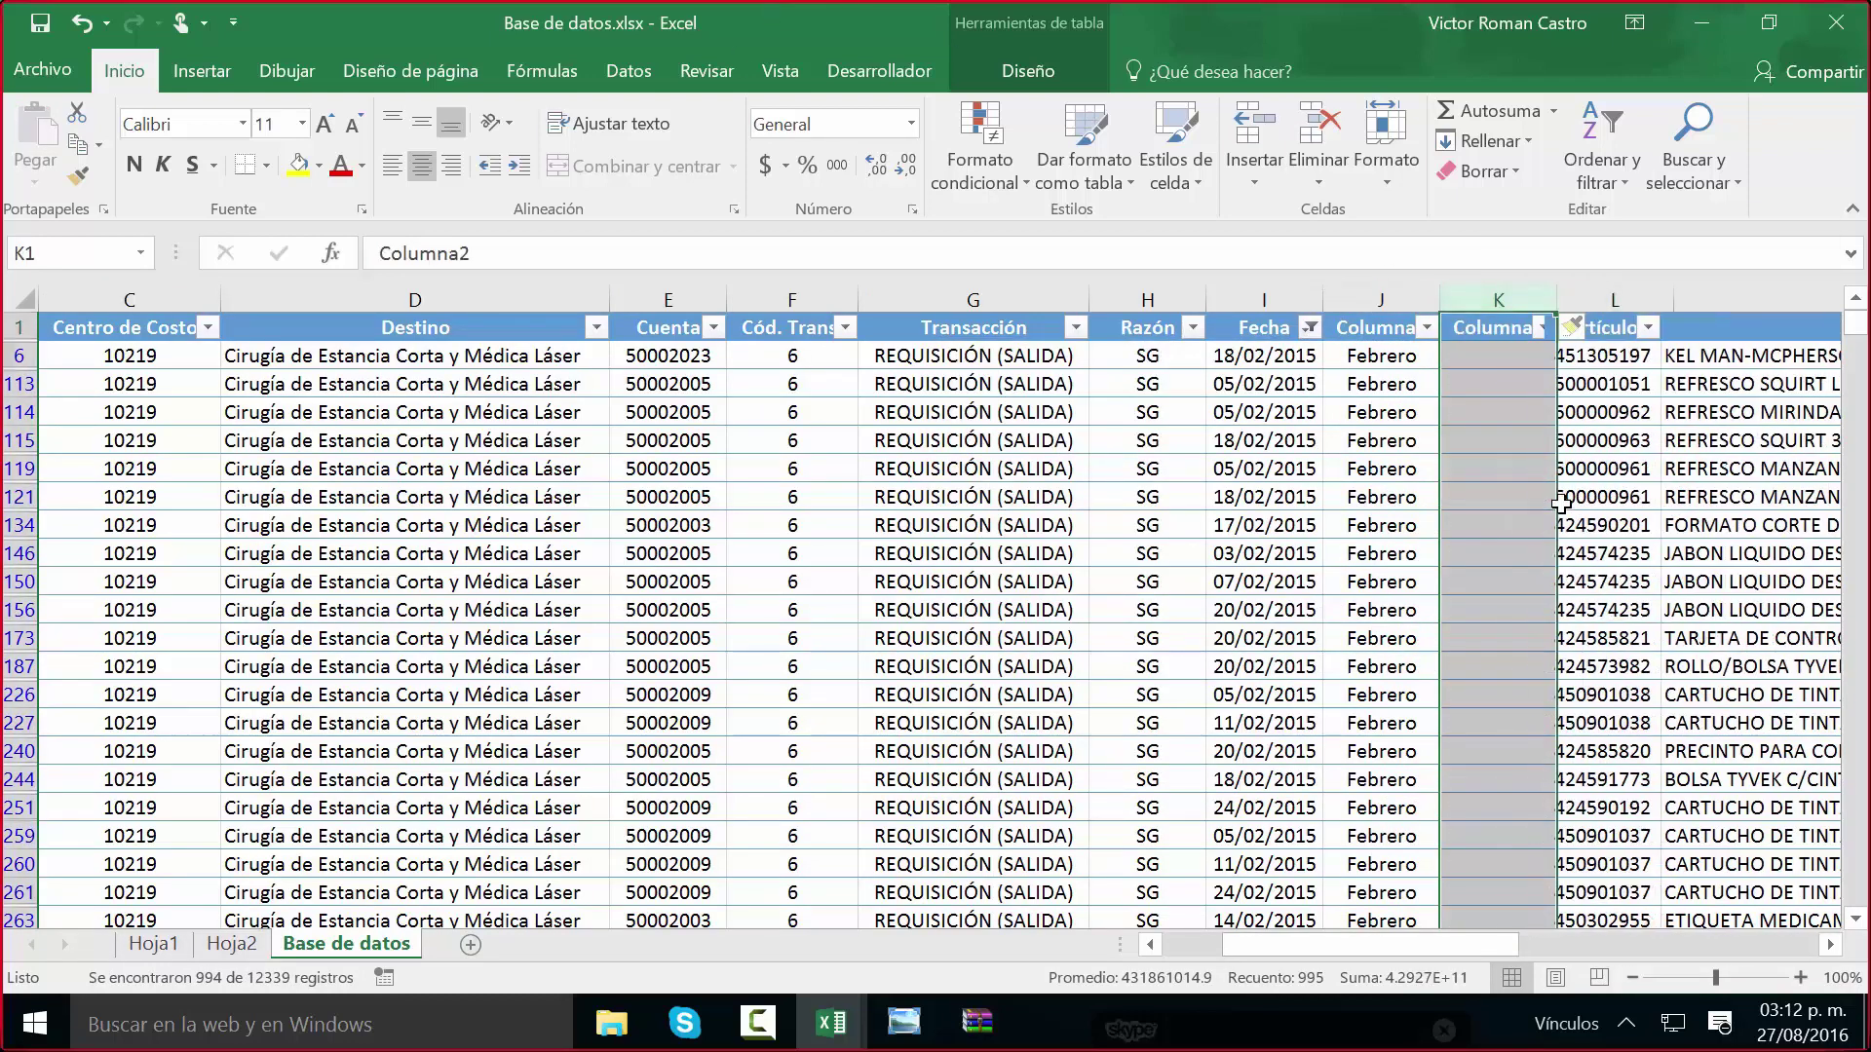
- Enter 2015 in the first visible Columna2 cell, formatted as General
{"action": "key", "text": "Down"}
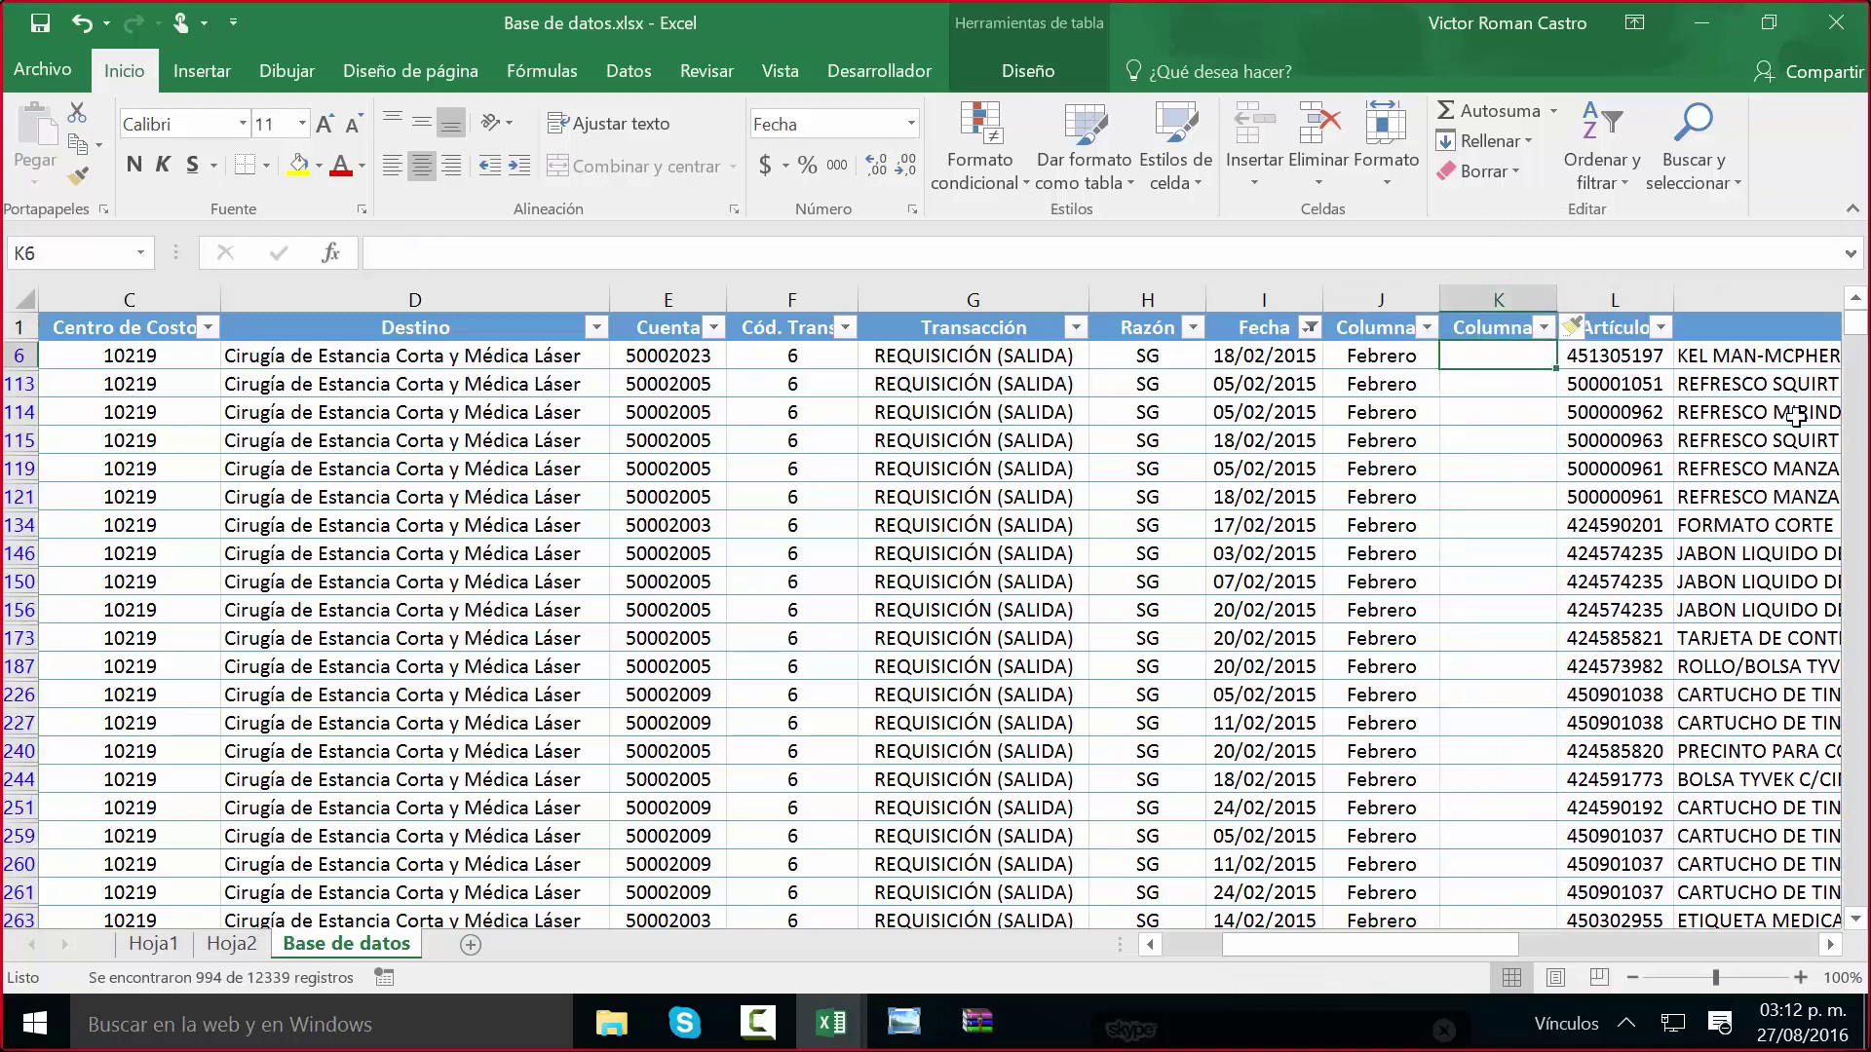
{"action": "type", "text": "2015"}
{"action": "key", "text": "Return"}
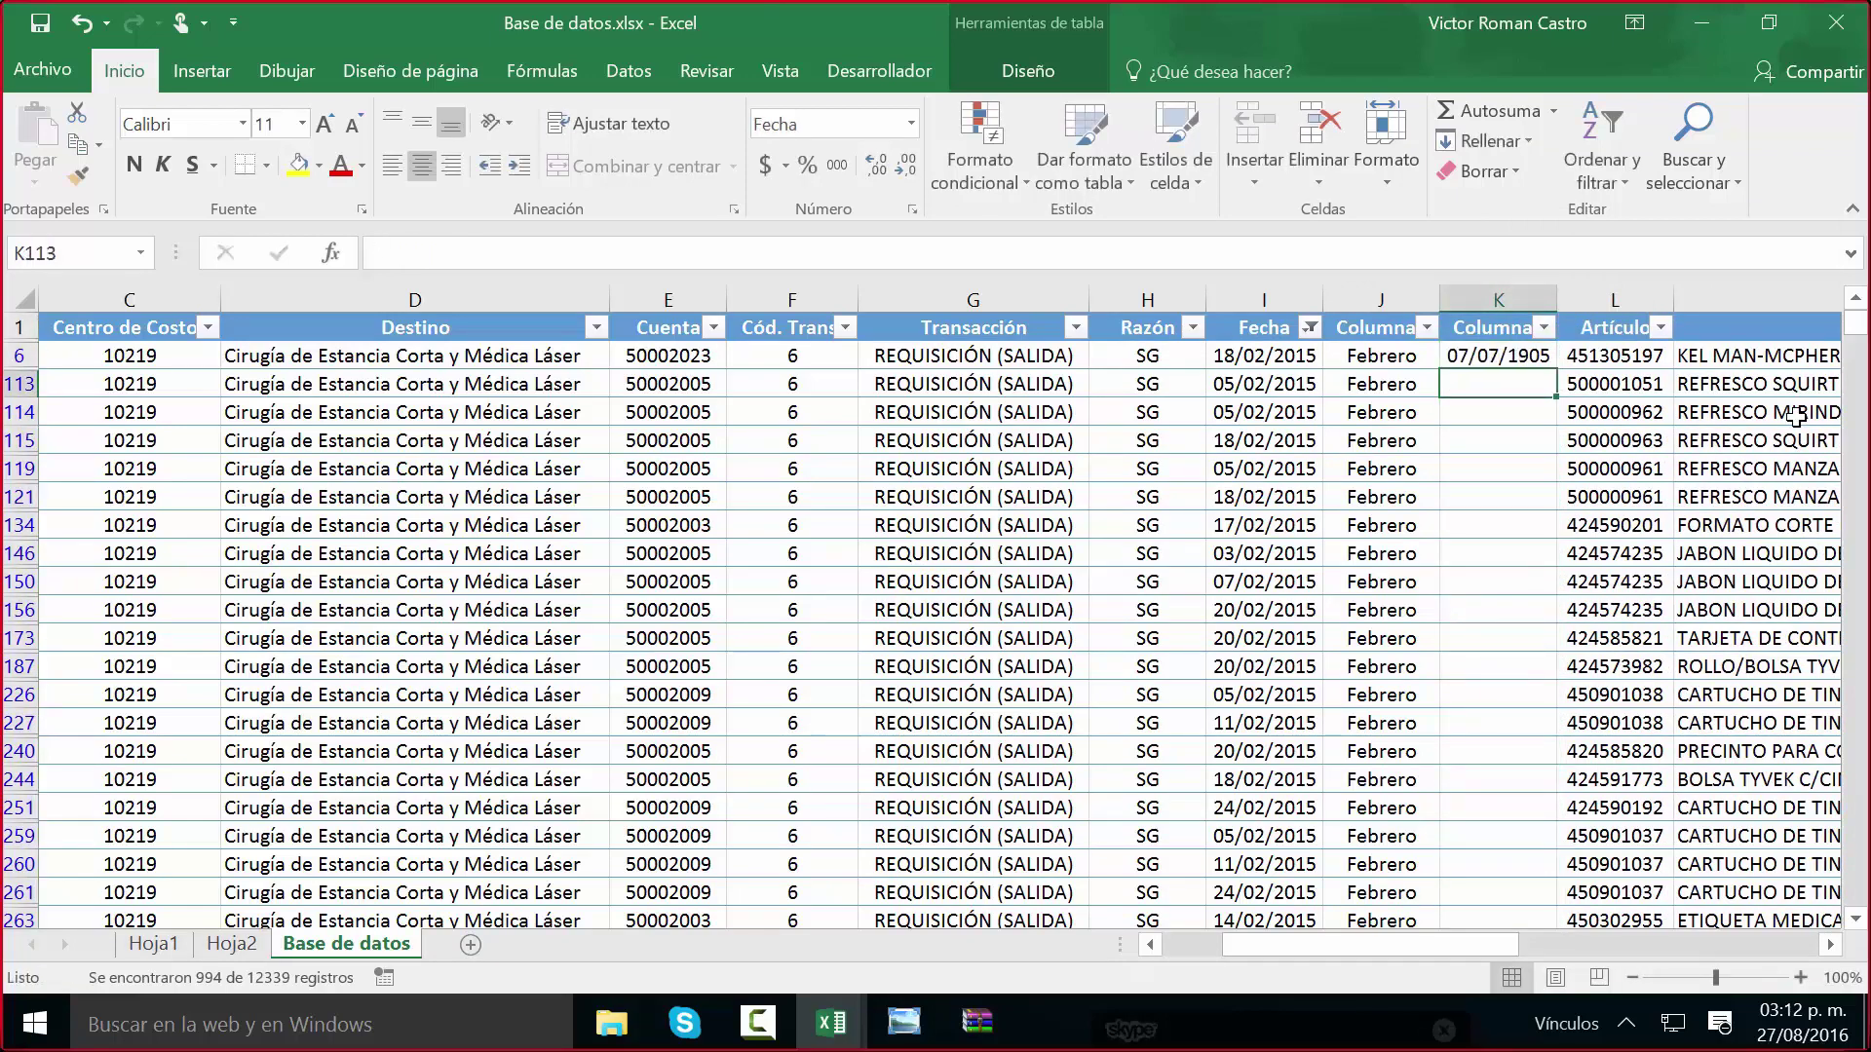
{"action": "key", "text": "Up"}
{"action": "type", "text": "201"}
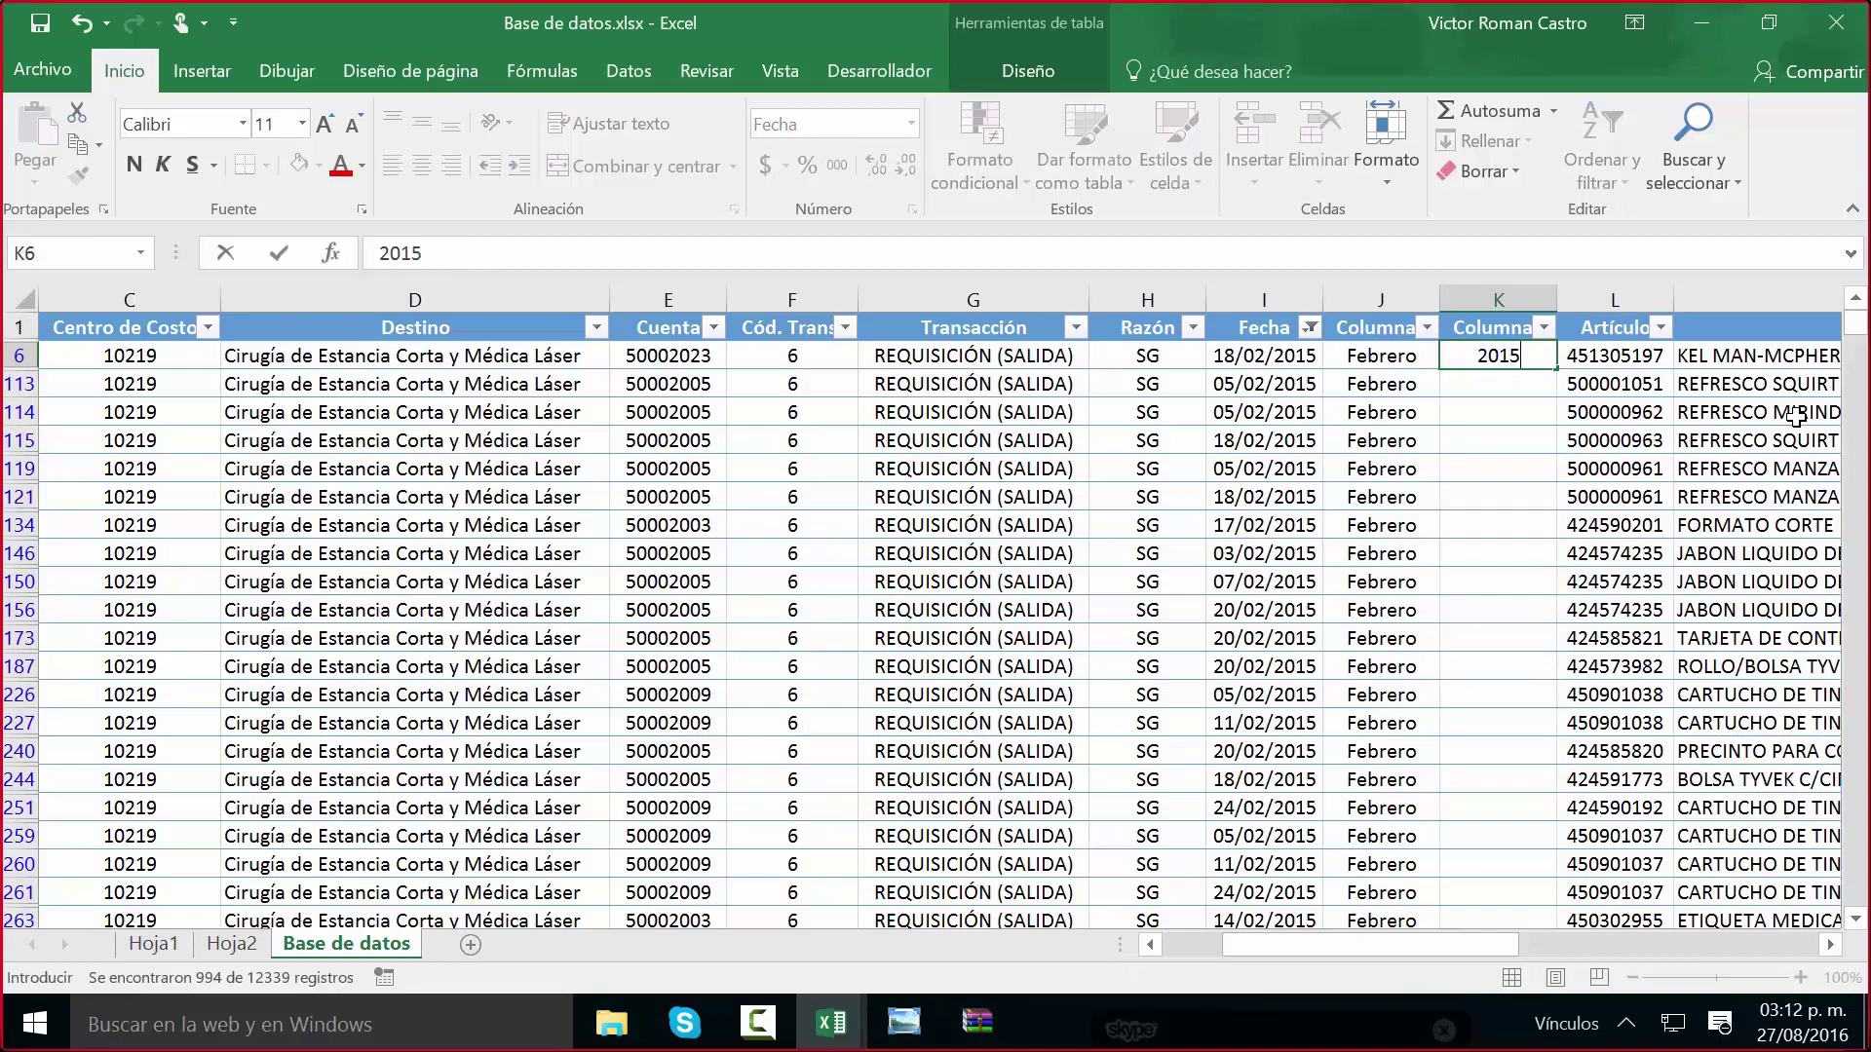
{"action": "key", "text": "Return"}
{"action": "key", "text": "Up"}
{"action": "key", "text": "ctrl+1"}
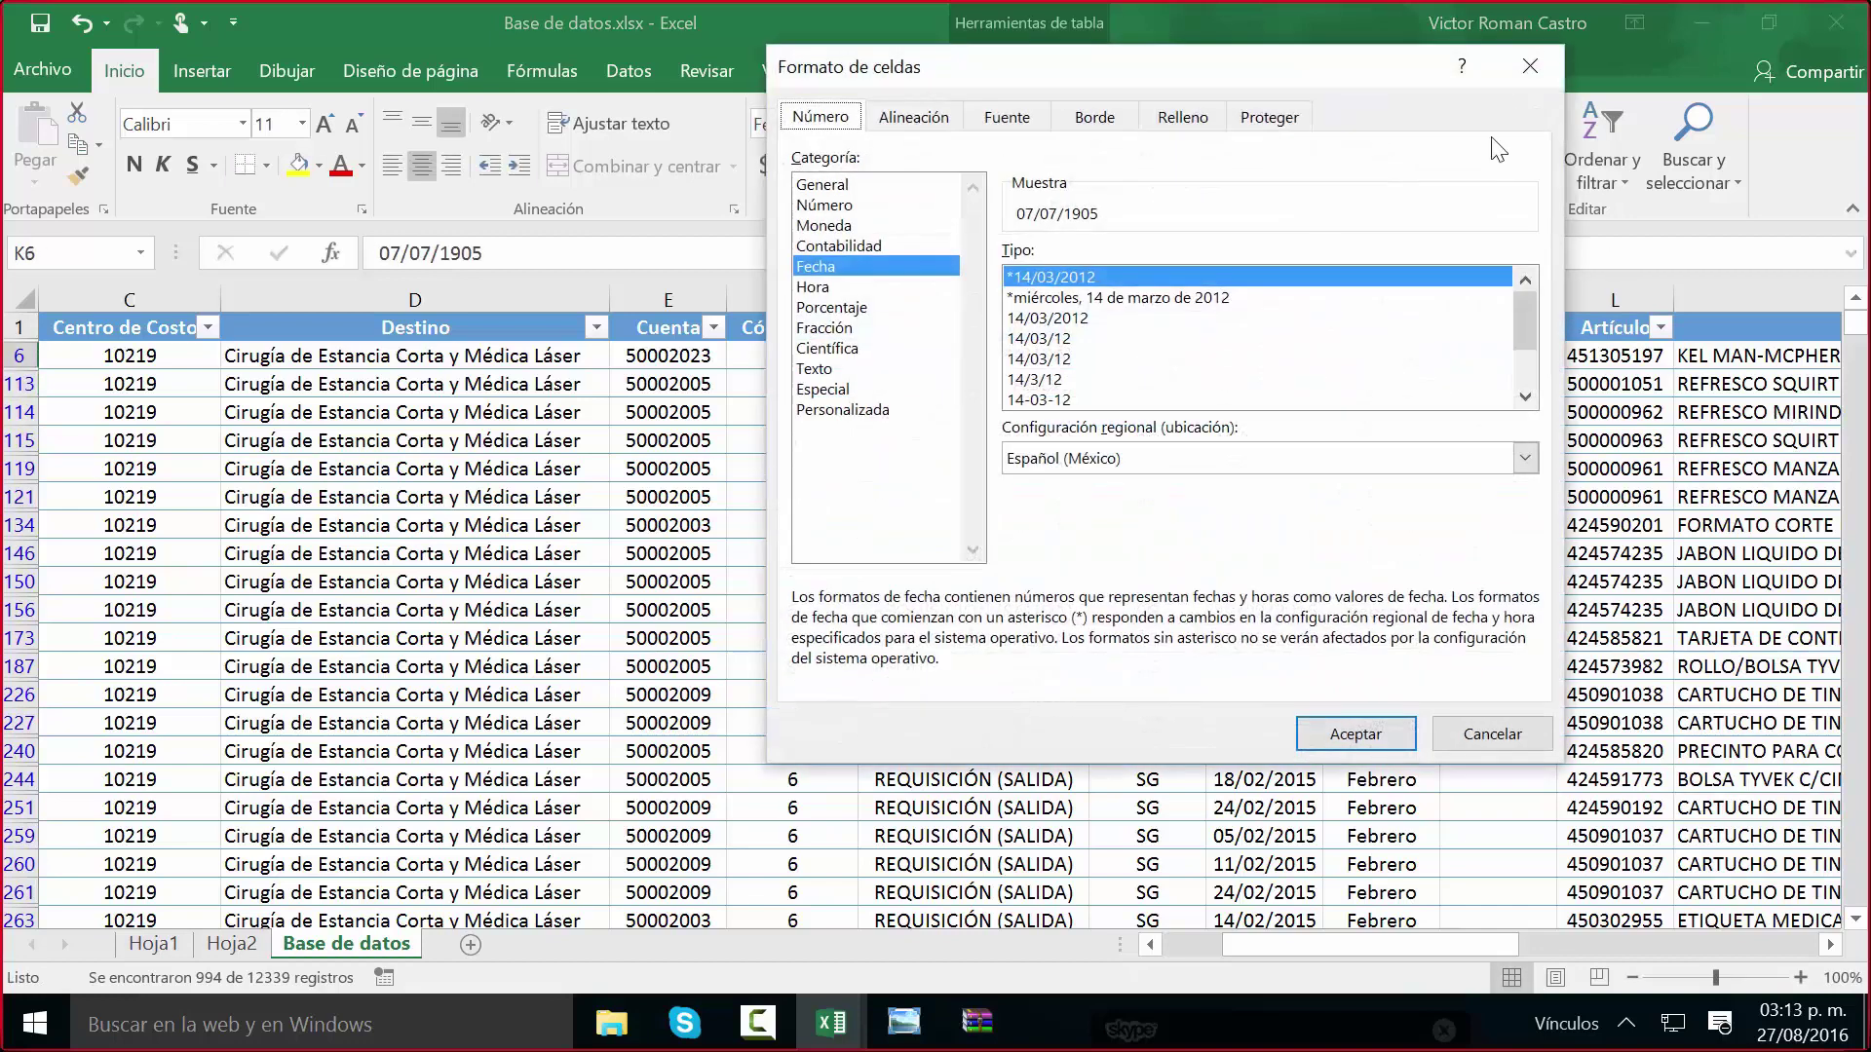
{"action": "left_click", "coordinate": [863, 185]}
{"action": "key", "text": "Return"}
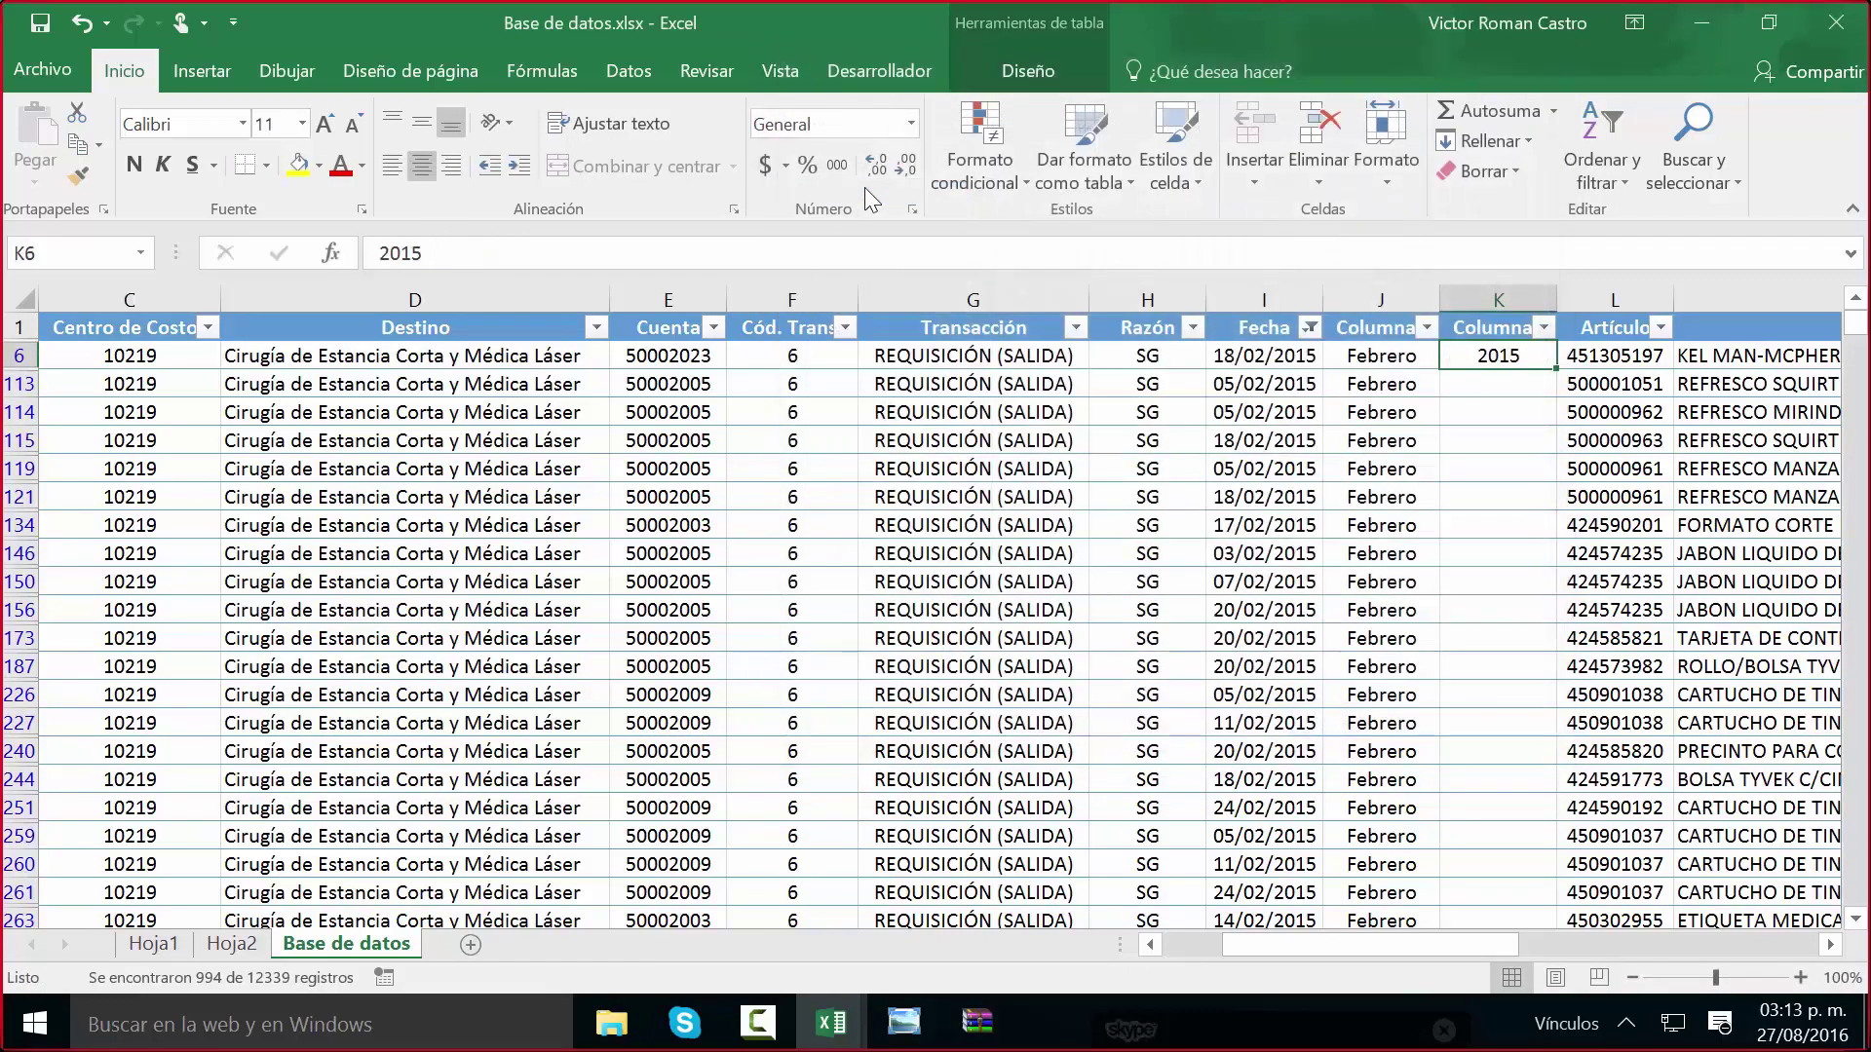
- Copy 2015 into all visible February rows of Columna2
{"action": "key", "text": "ctrl+c"}
{"action": "key", "text": "Left"}
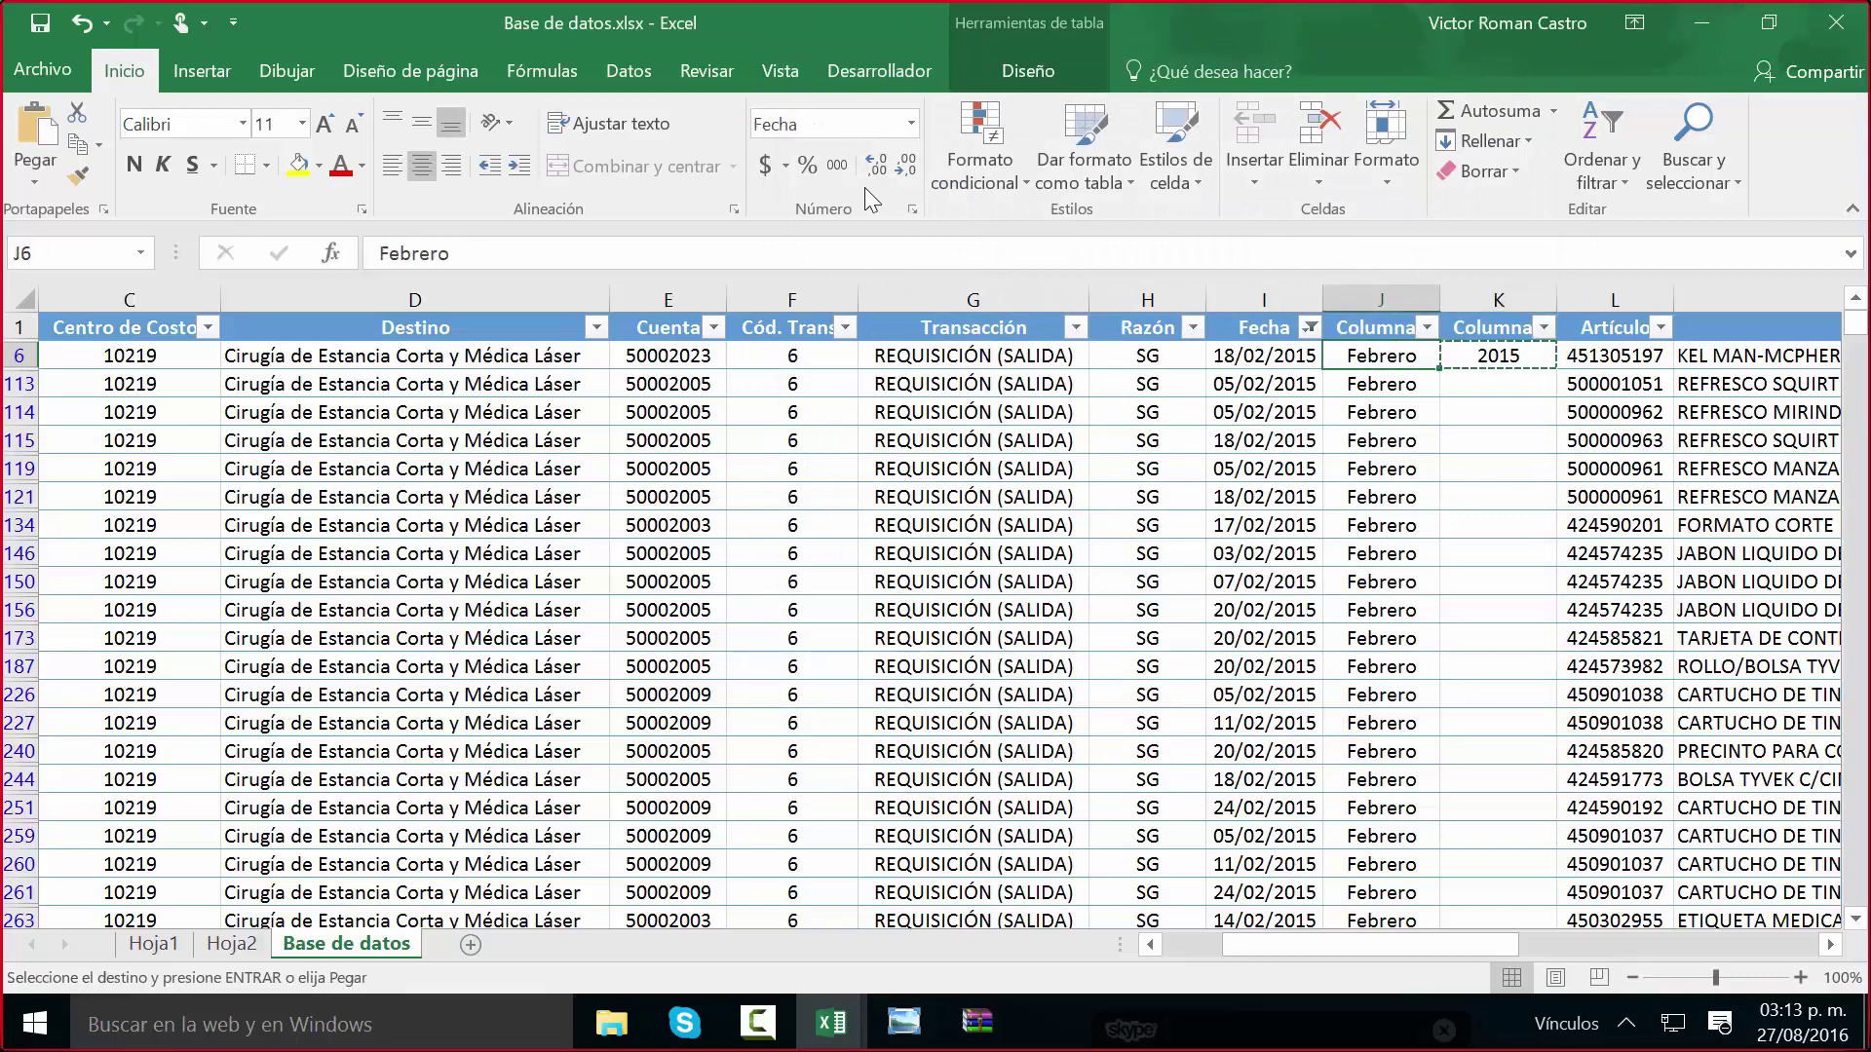
{"action": "key", "text": "ctrl+Down"}
{"action": "key", "text": "Right"}
{"action": "key", "text": "Return"}
{"action": "key", "text": "ctrl+c"}
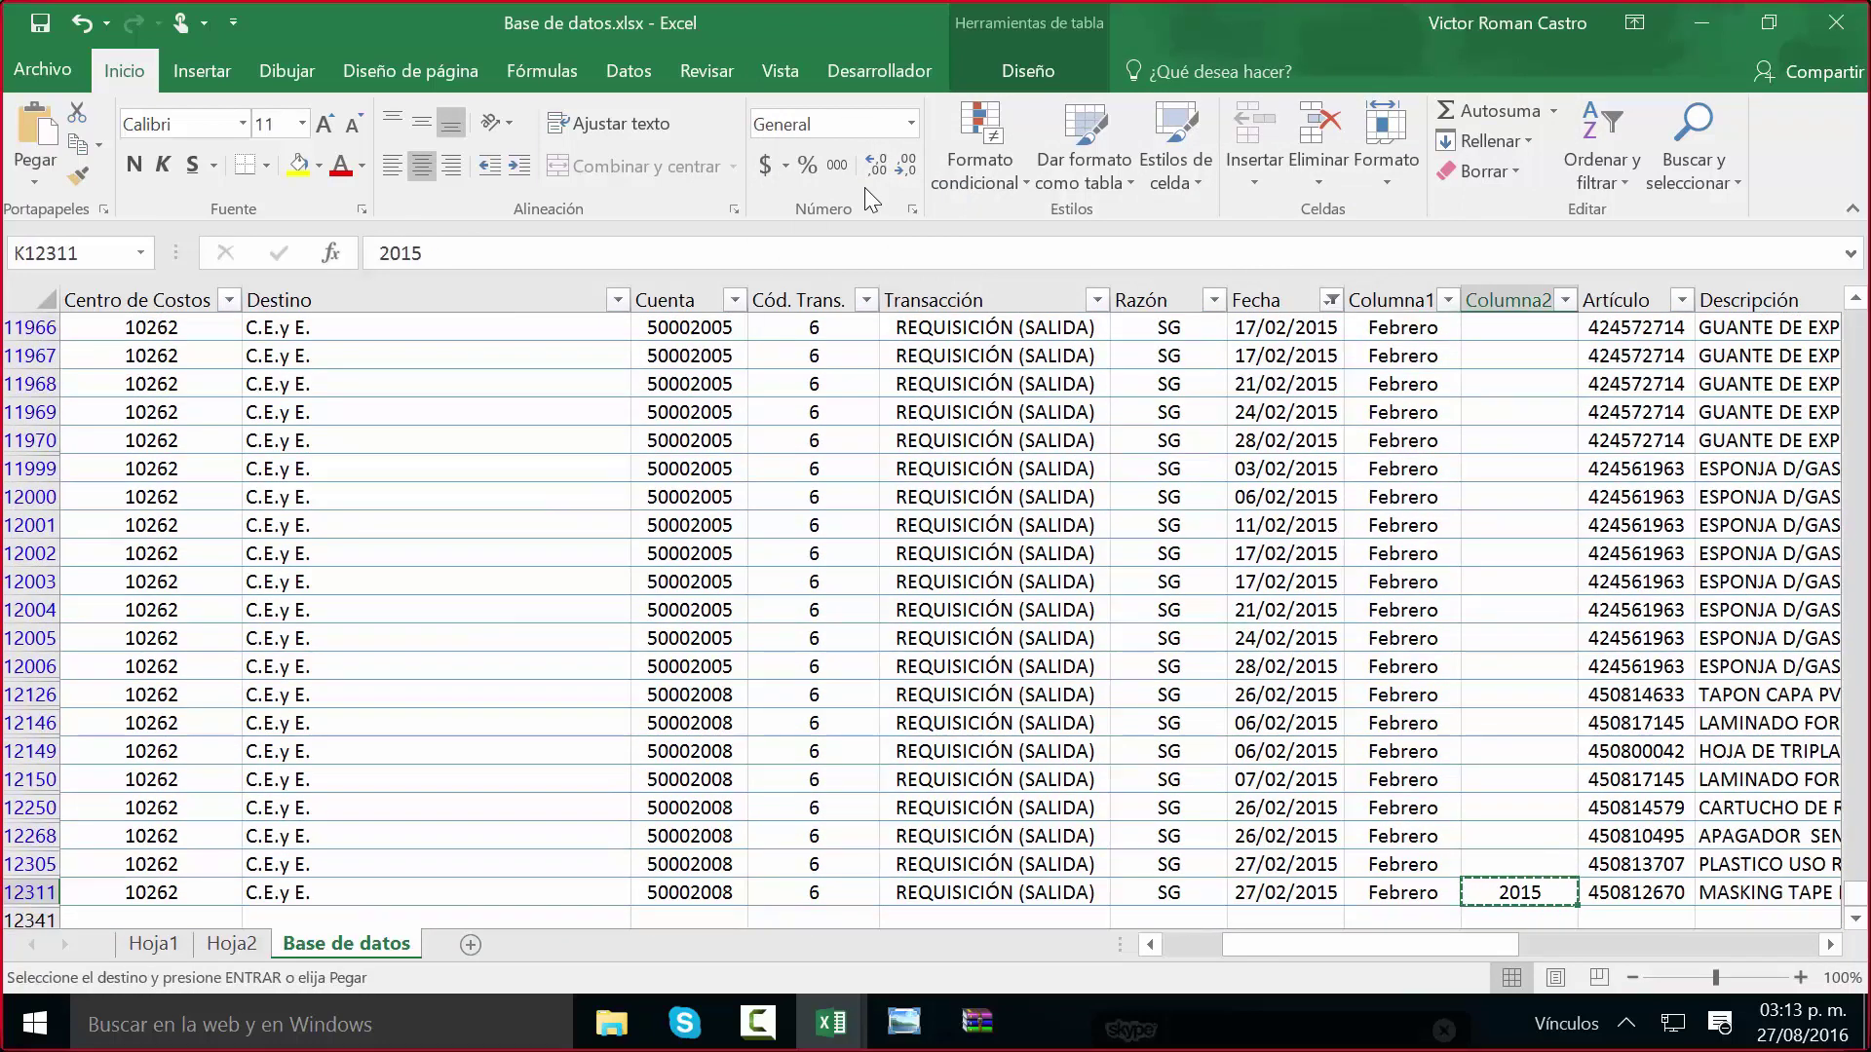
{"action": "key", "text": "ctrl+shift+Up"}
{"action": "key", "text": "ctrl+BackSpace"}
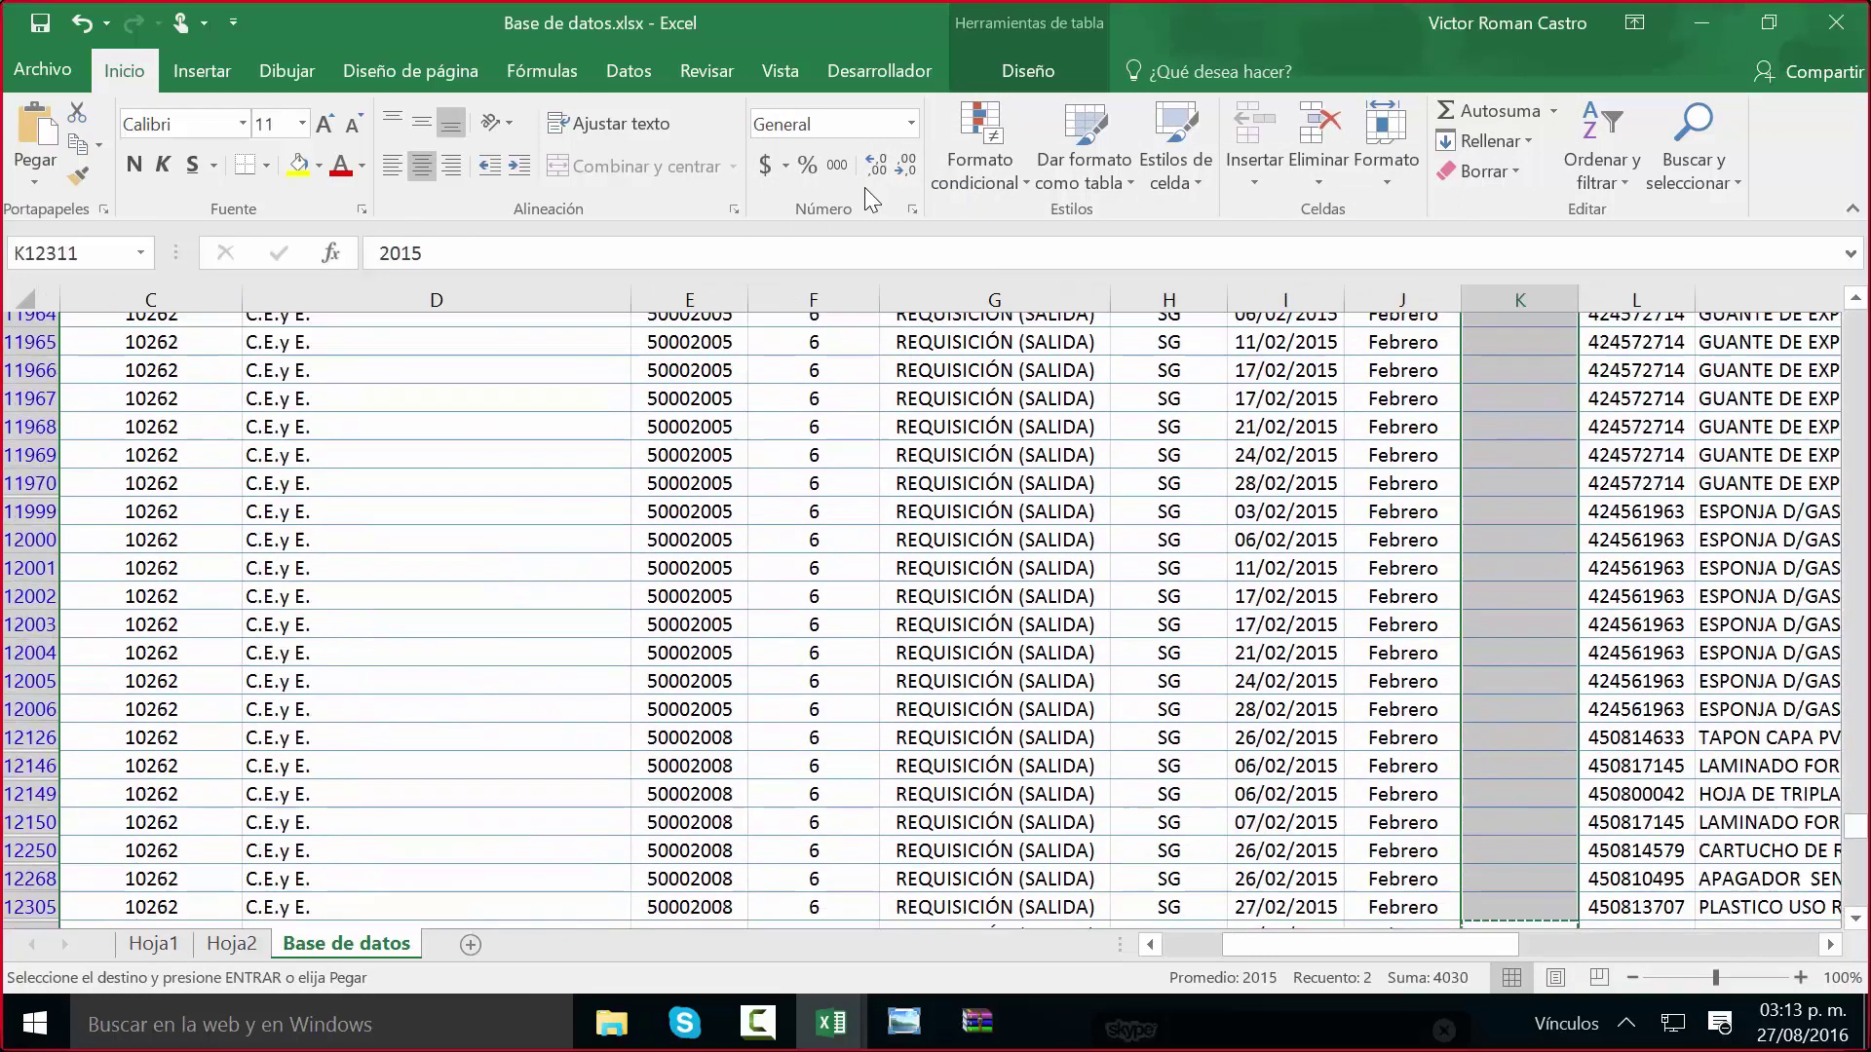
{"action": "key", "text": "Return"}
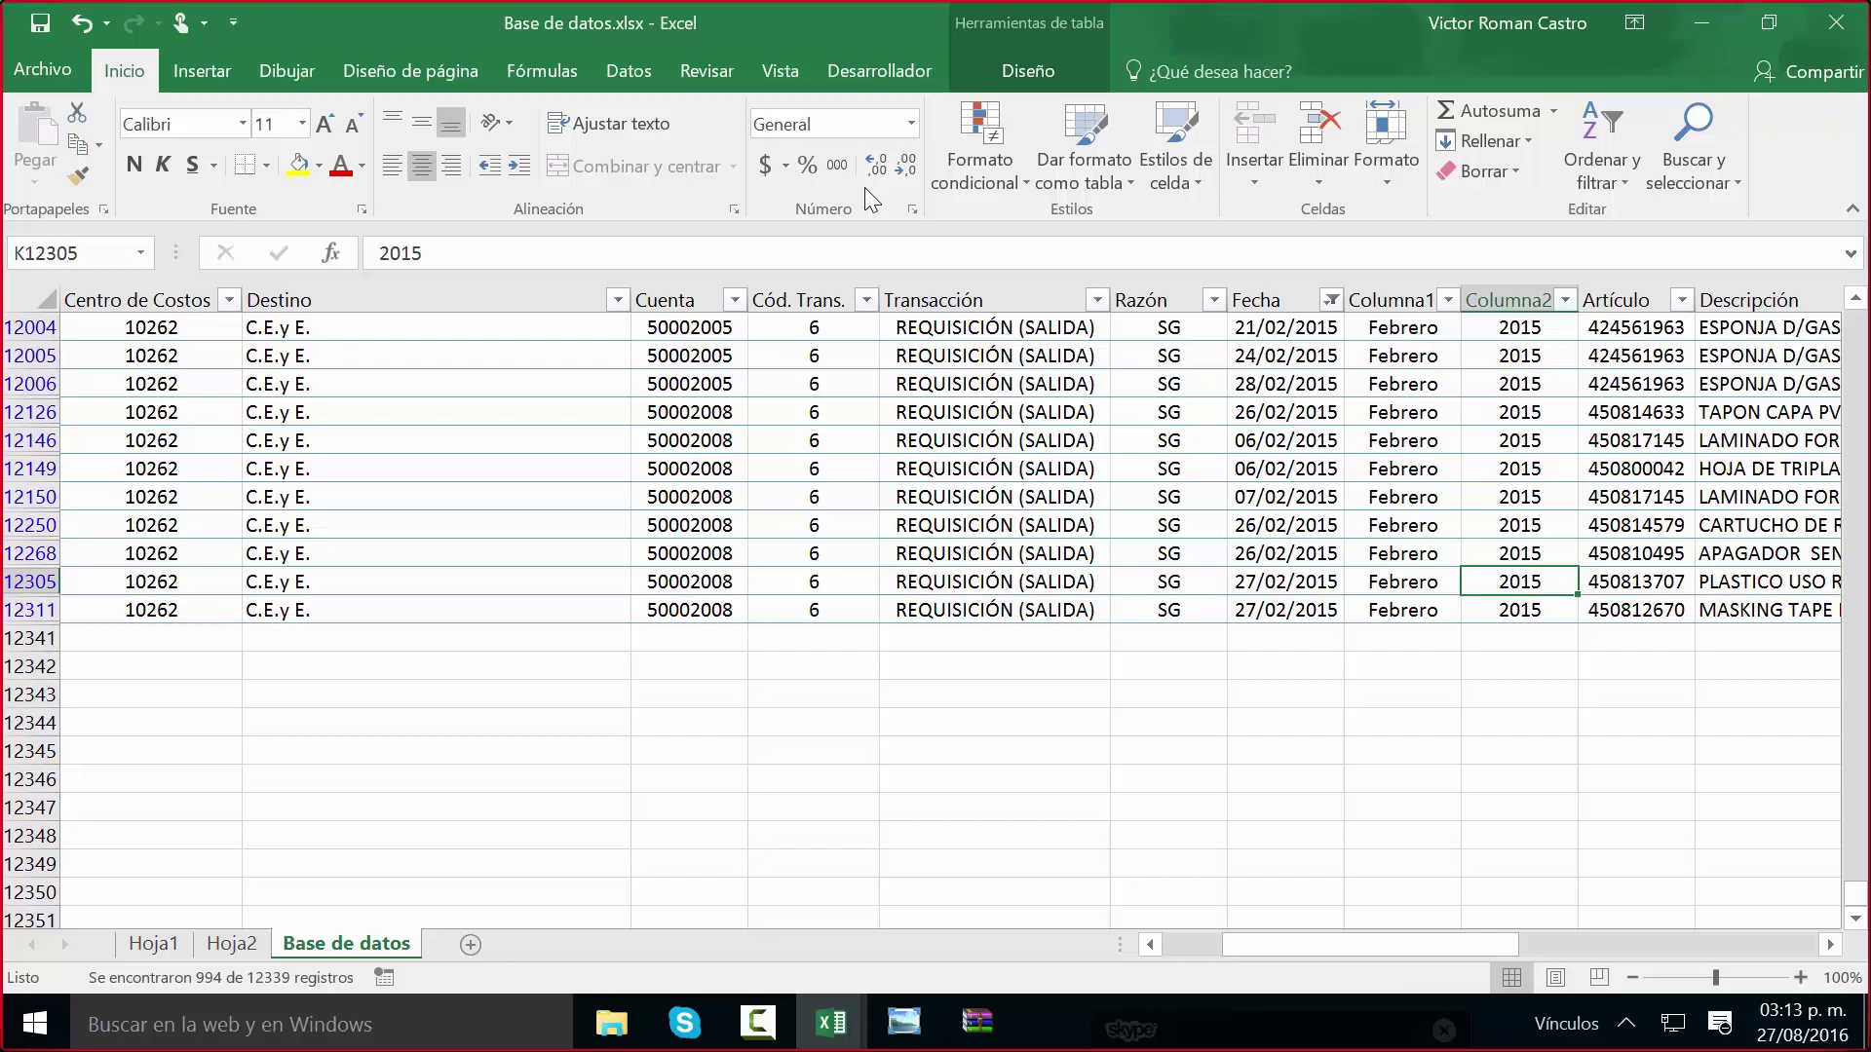
- Empty the Columna2 cells and delete the Columna2 table column
{"action": "key", "text": "ctrl+space"}
{"action": "key", "text": "ctrl+v"}
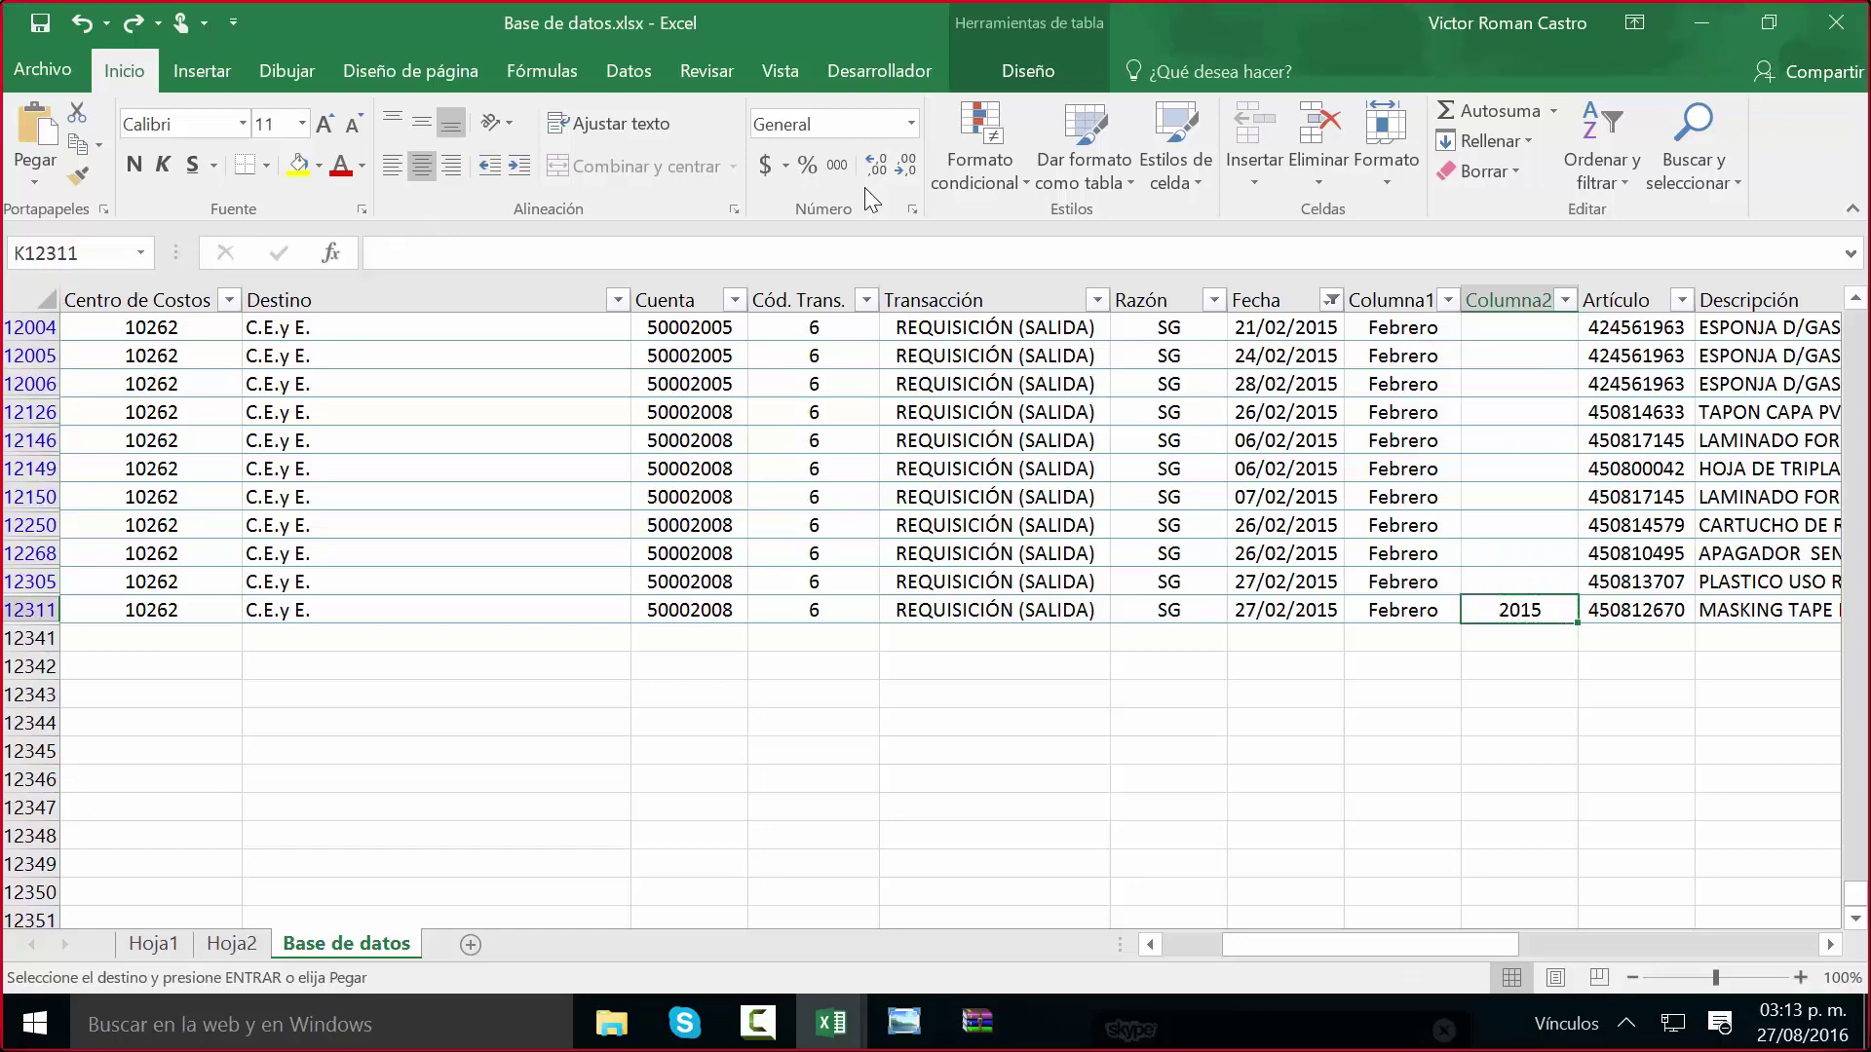
{"action": "key", "text": "ctrl+Up"}
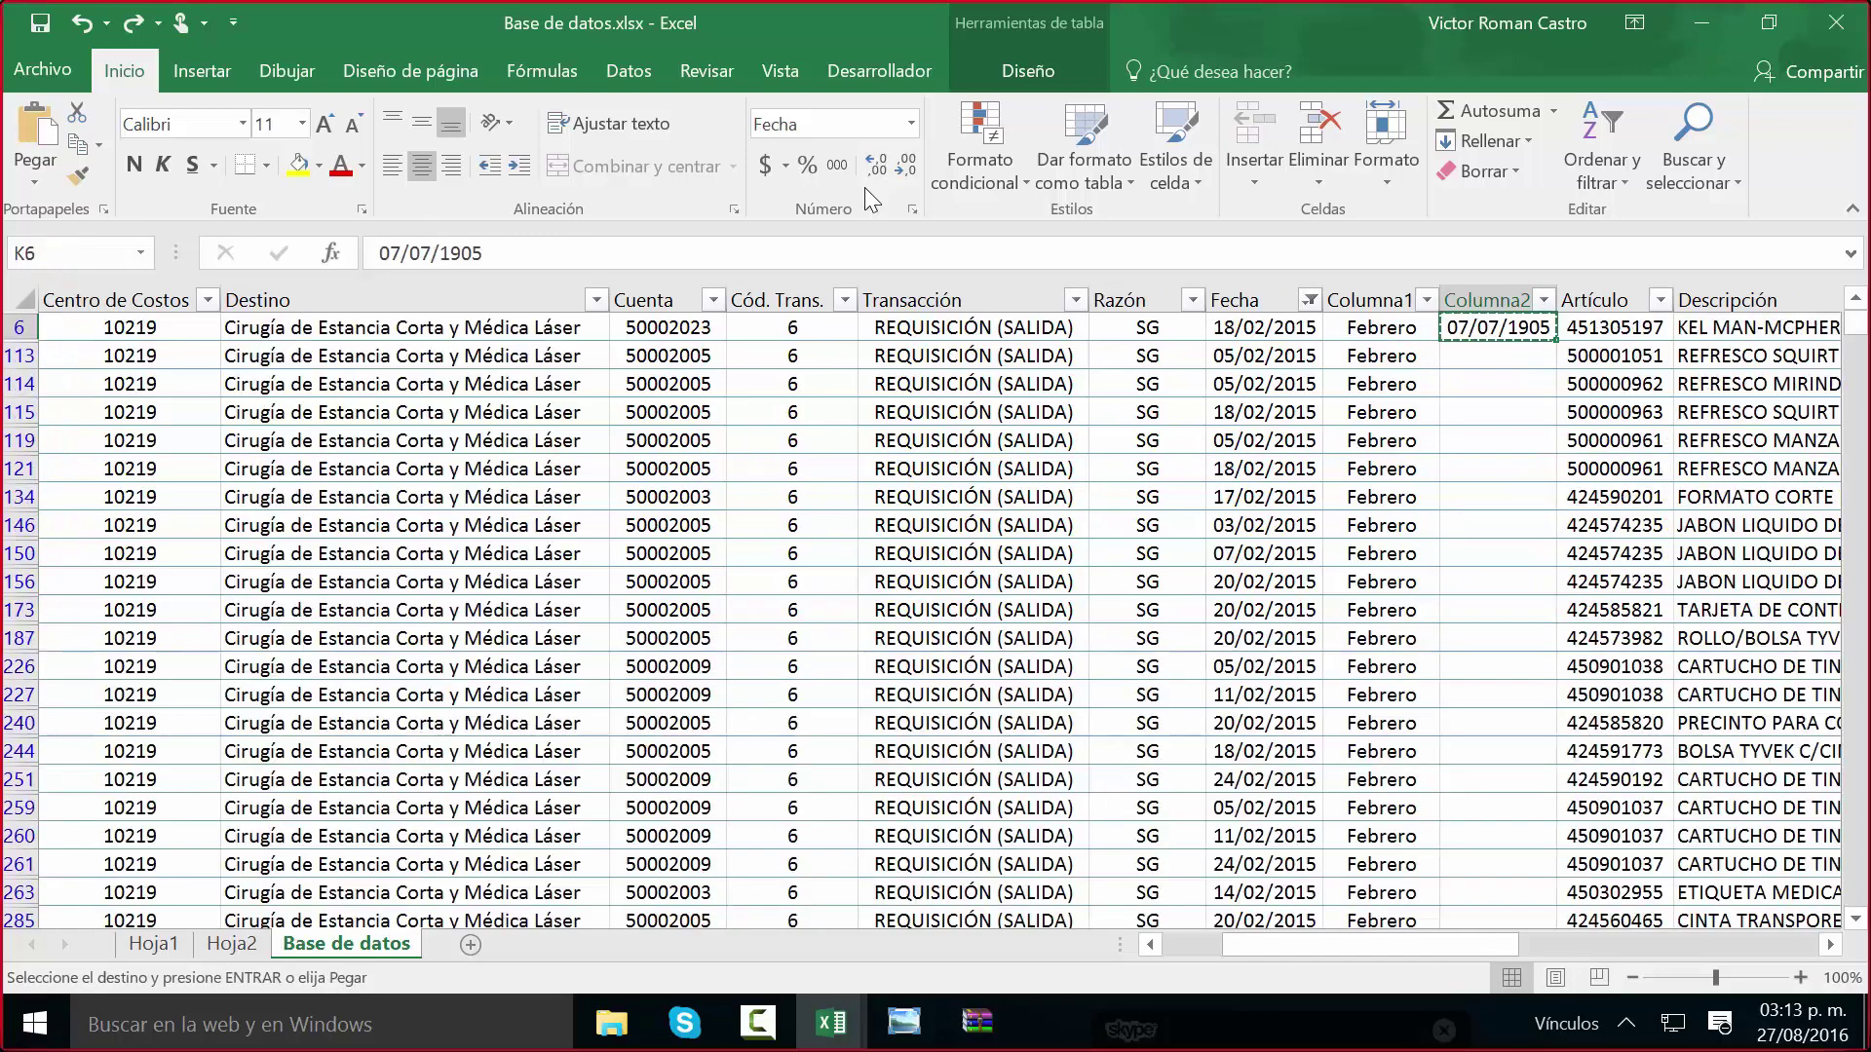
{"action": "key", "text": "ctrl+space"}
{"action": "key", "text": "ctrl+space"}
{"action": "key", "text": "ctrl+minus"}
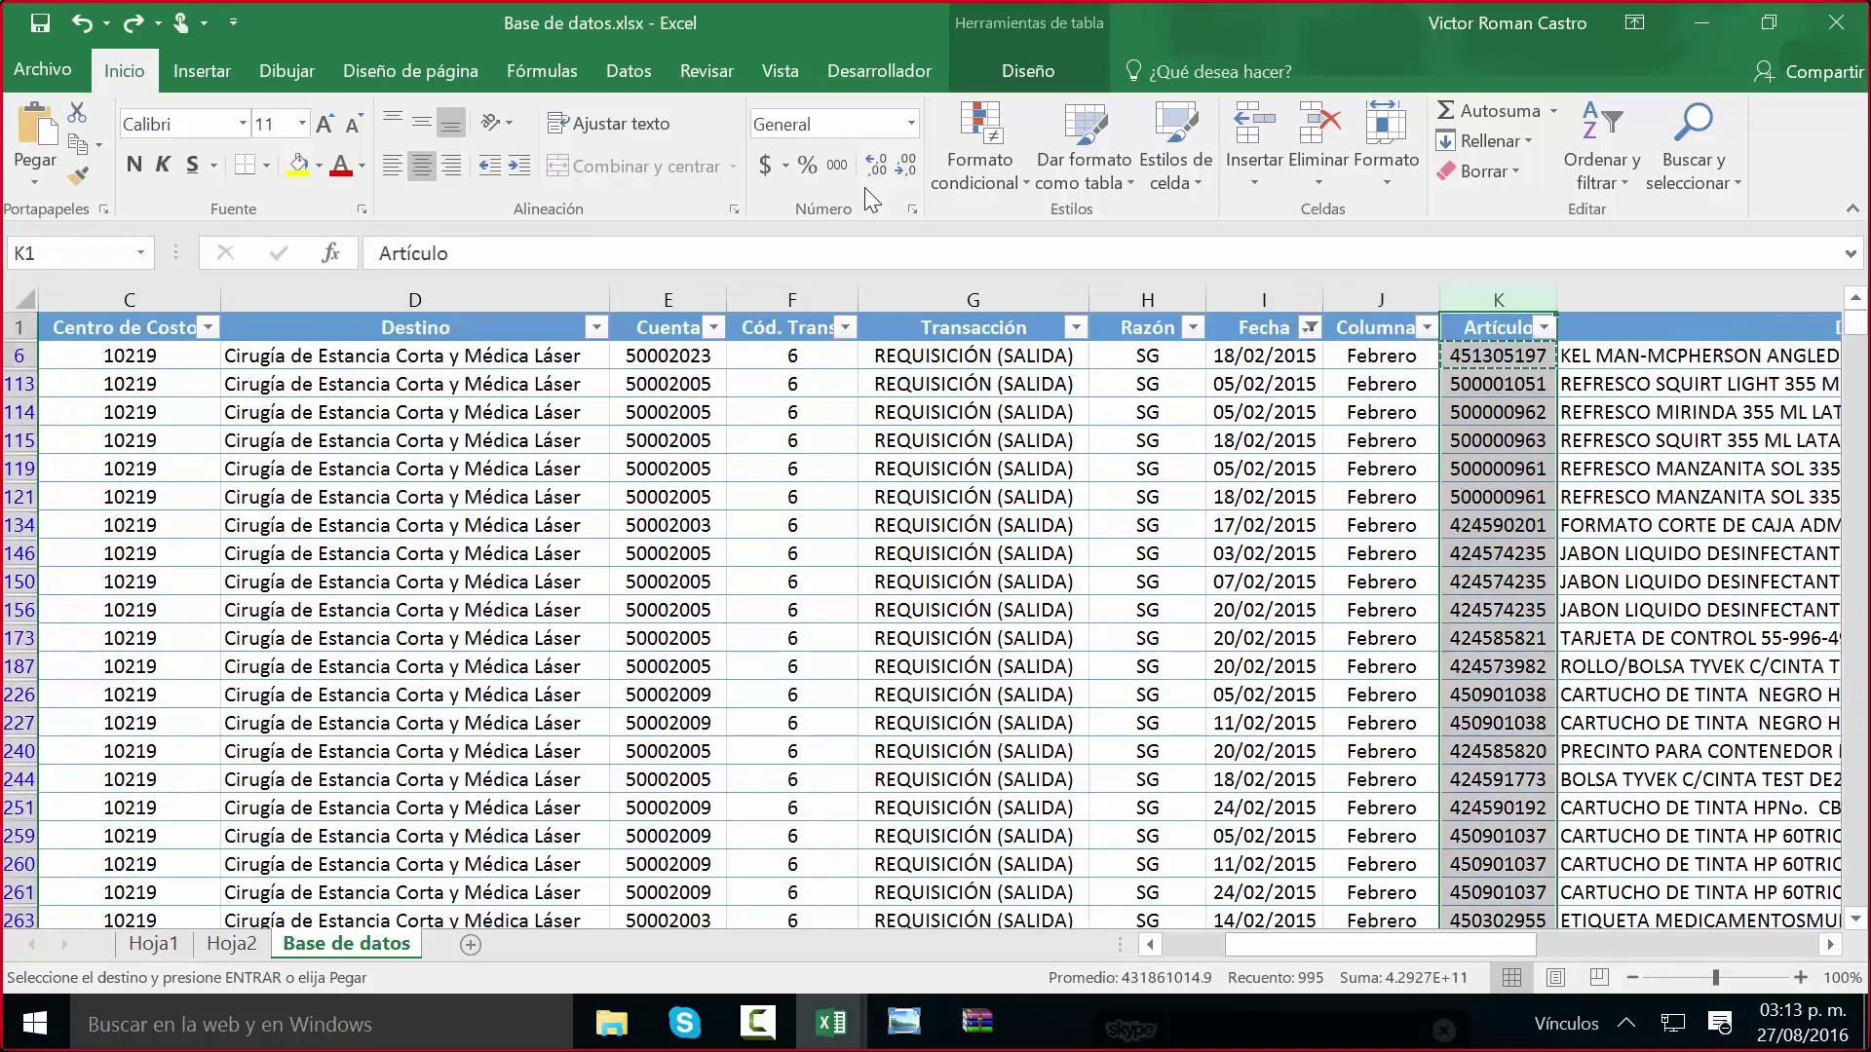
- Delete Columna1 and remove the Fecha filter so all rows show
{"action": "key", "text": "Left"}
{"action": "key", "text": "Down"}
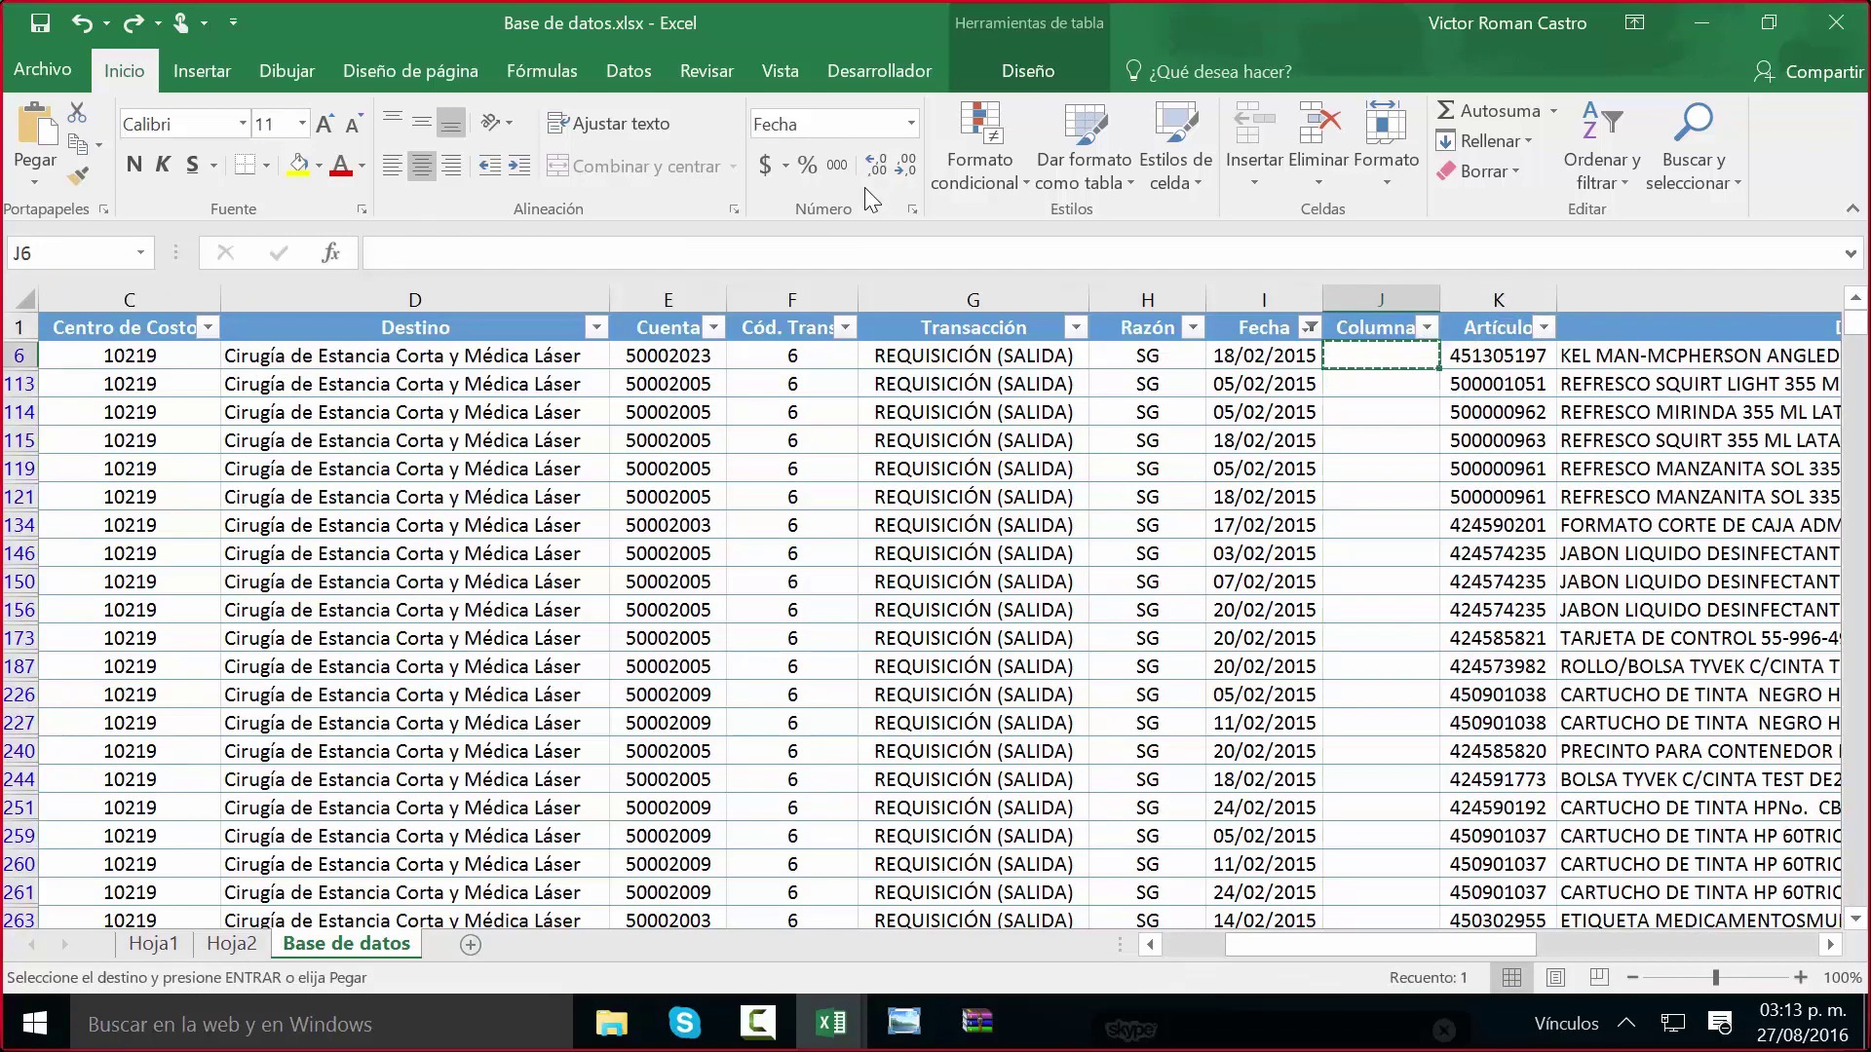
{"action": "key", "text": "Escape"}
{"action": "key", "text": "ctrl+z"}
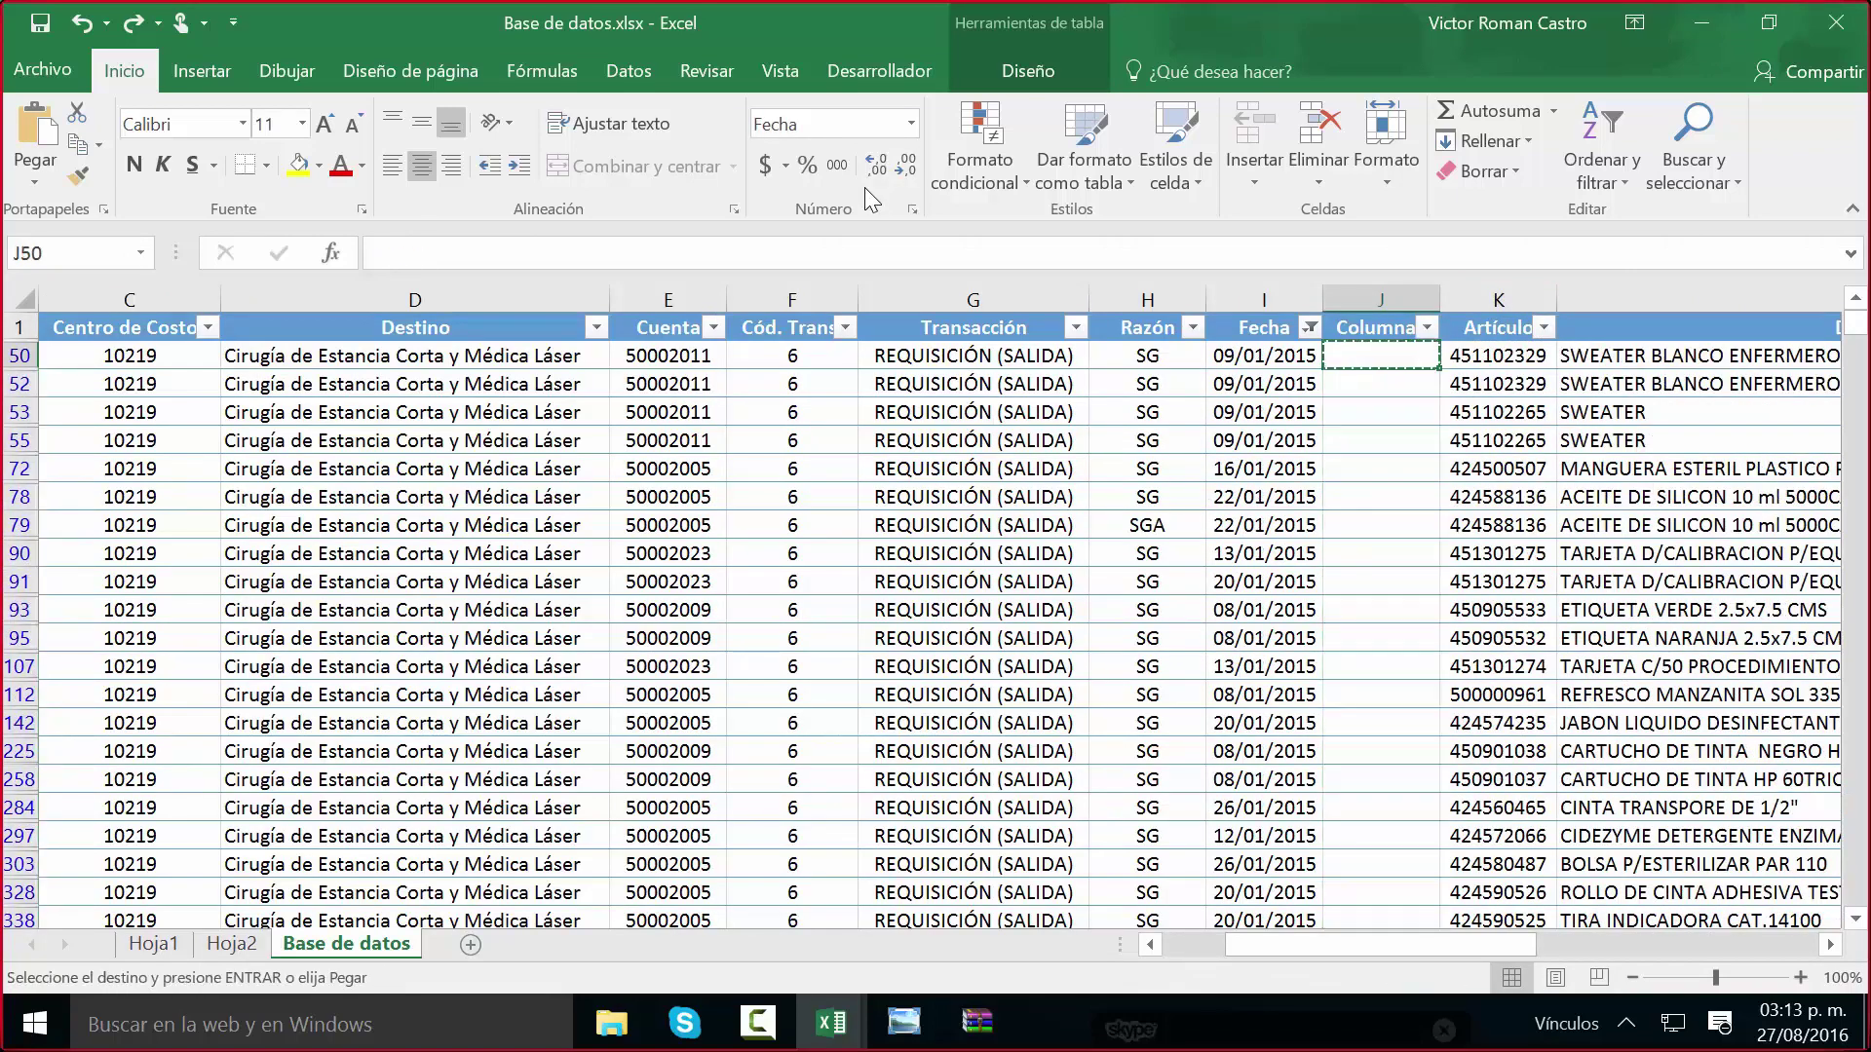
{"action": "key", "text": "ctrl+z"}
{"action": "key", "text": "ctrl+z"}
{"action": "key", "text": "ctrl+z"}
{"action": "key", "text": "ctrl+z"}
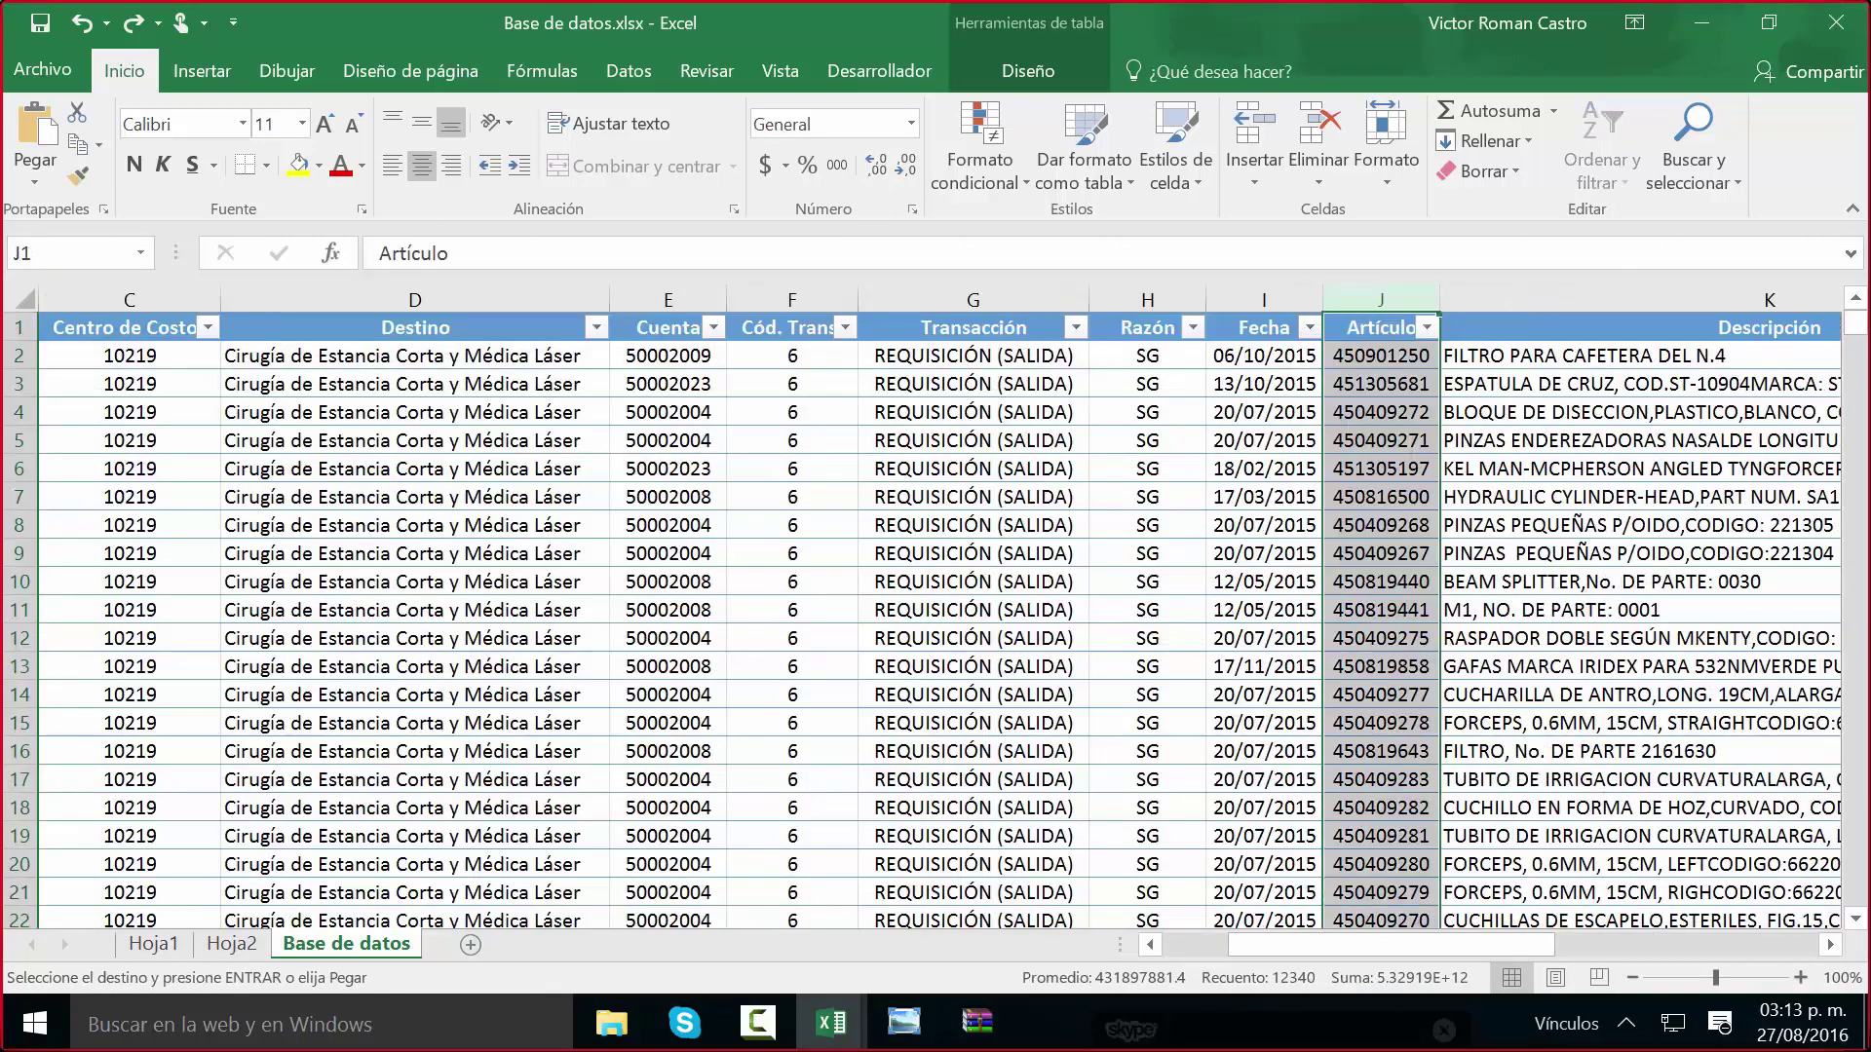
- On the Hoja2 pivot, open the context menu for the 04/01/2015 date label
{"action": "left_click", "coordinate": [179, 943]}
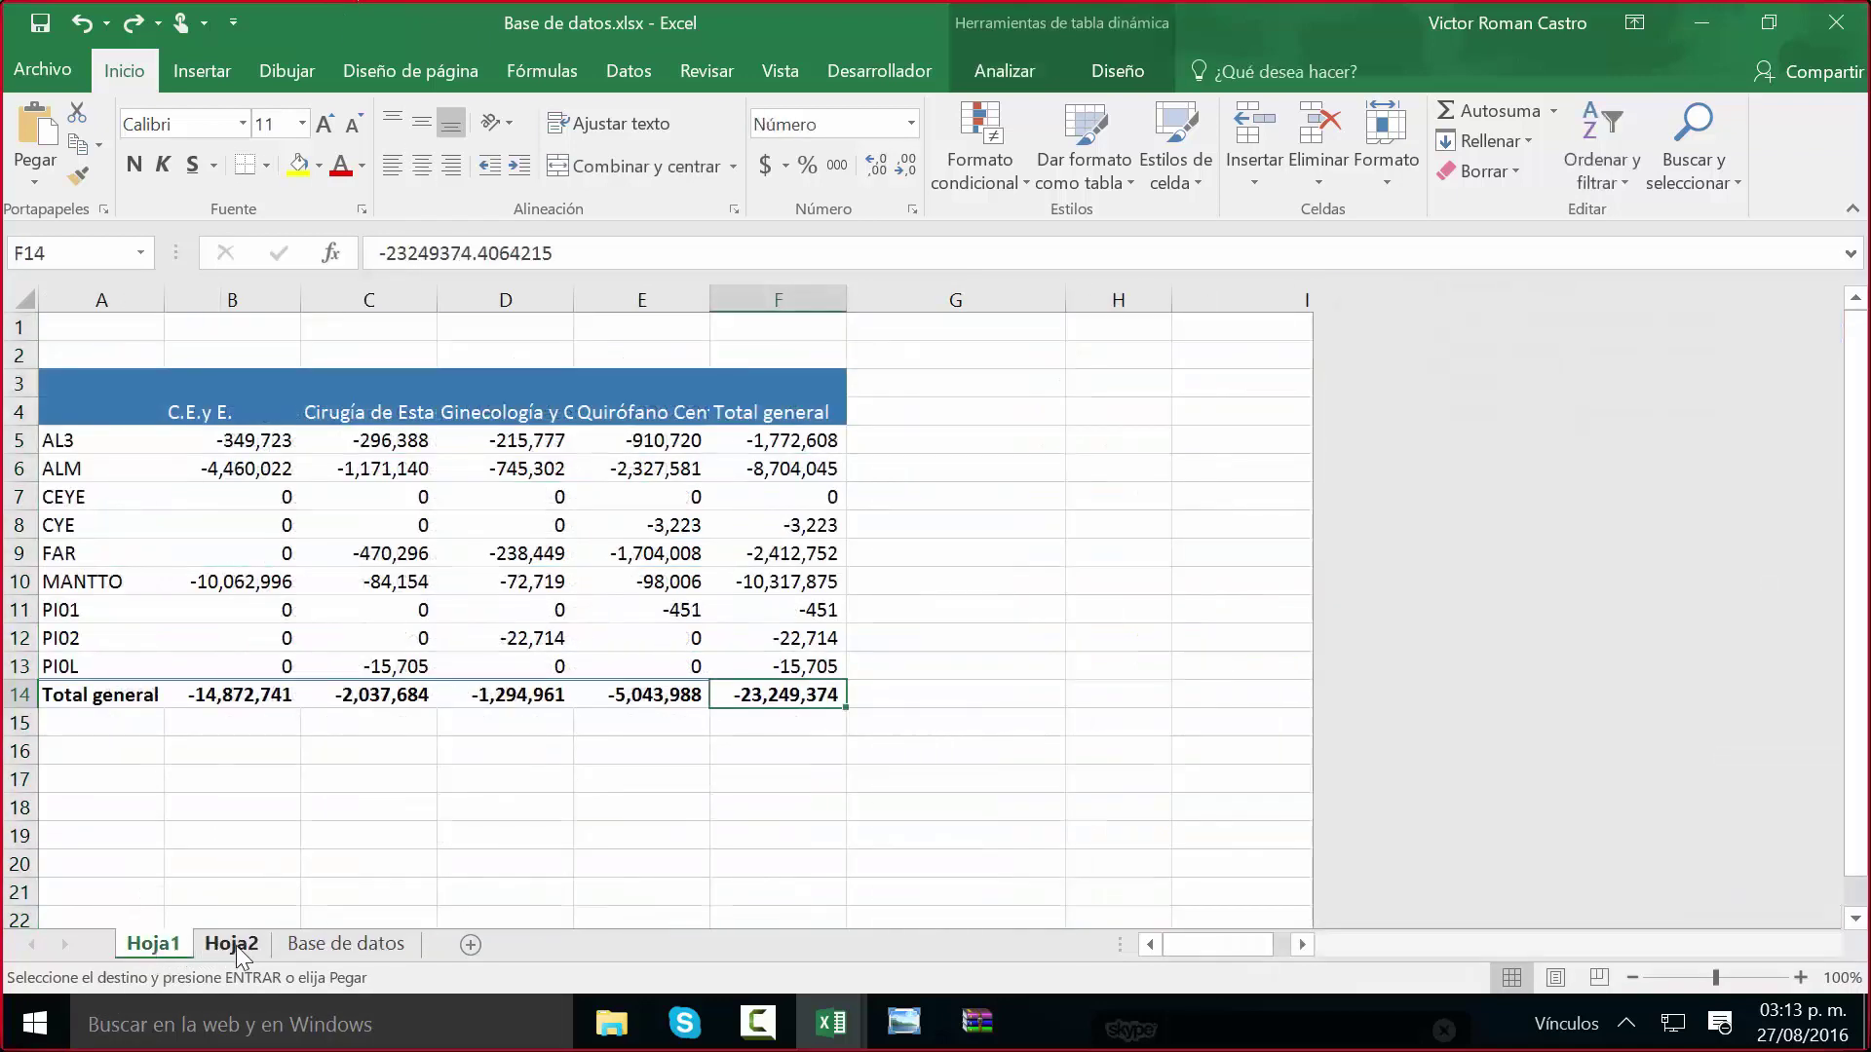
{"action": "left_click", "coordinate": [236, 945]}
{"action": "left_click", "coordinate": [127, 466]}
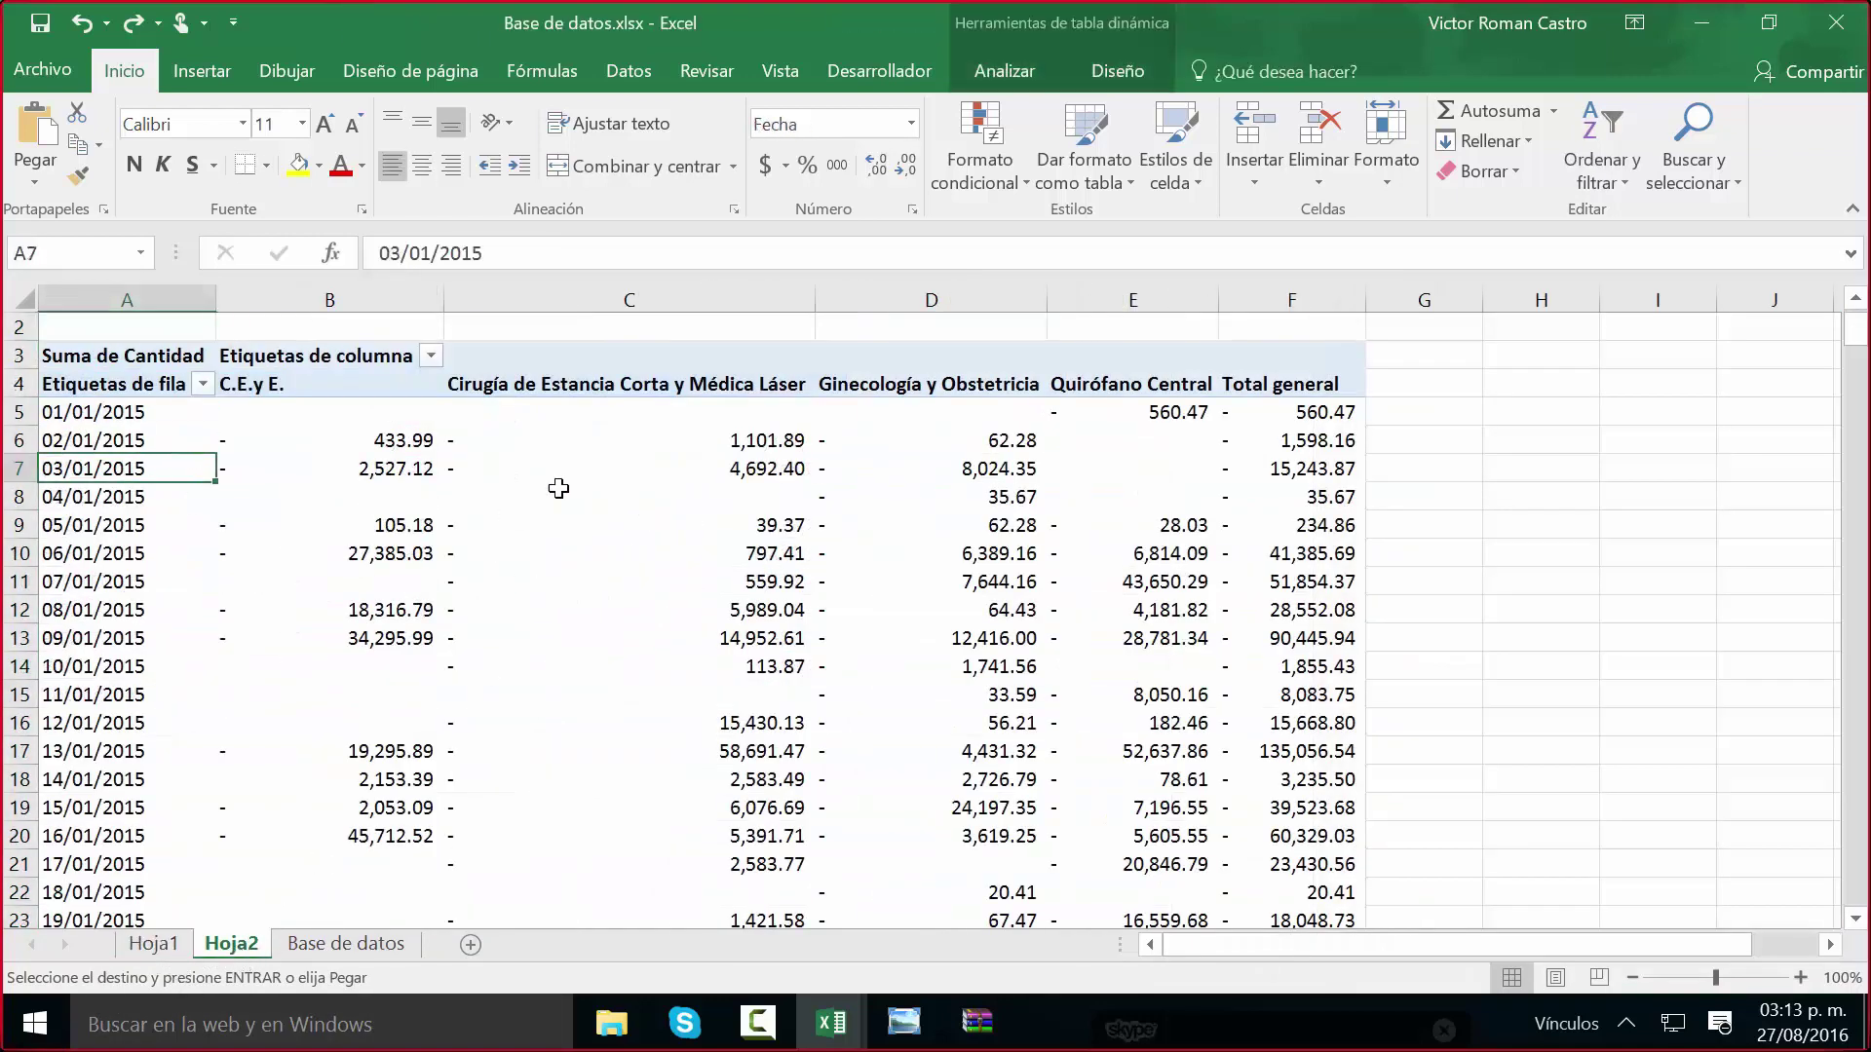
{"action": "left_click", "coordinate": [115, 502]}
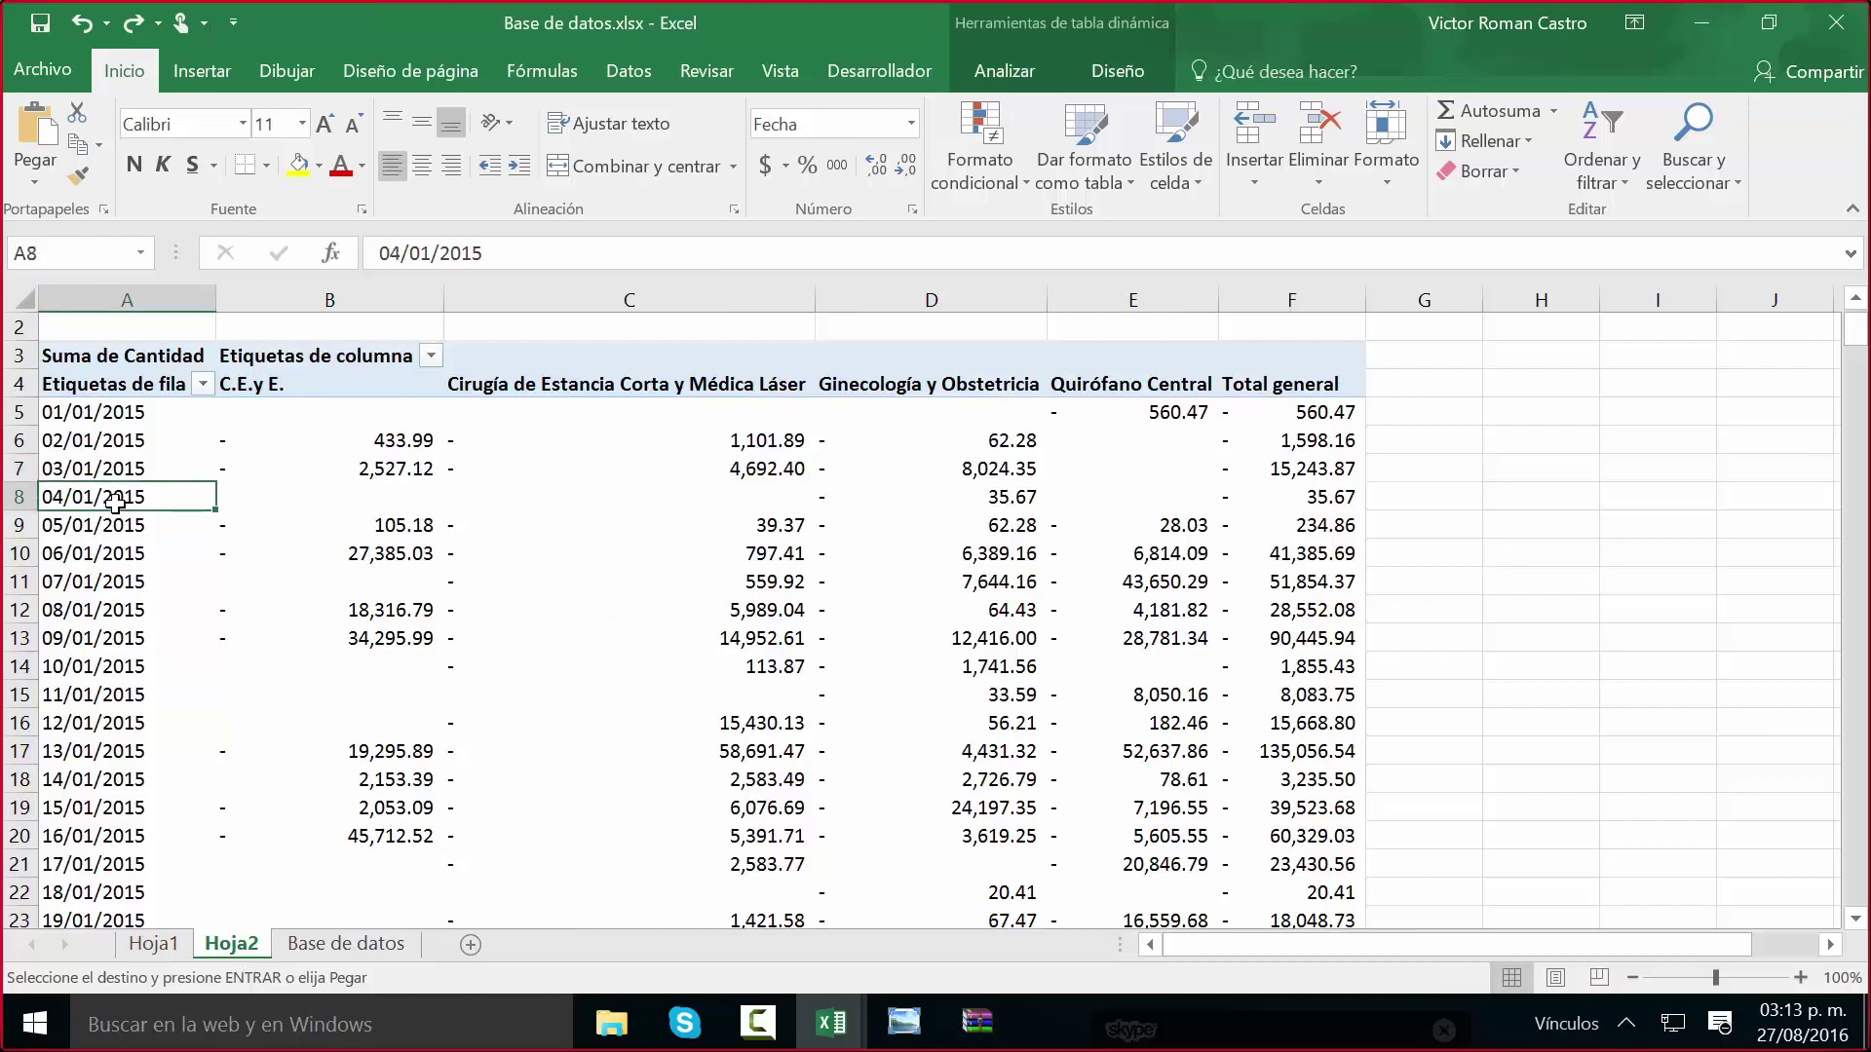
{"action": "right_click", "coordinate": [126, 495]}
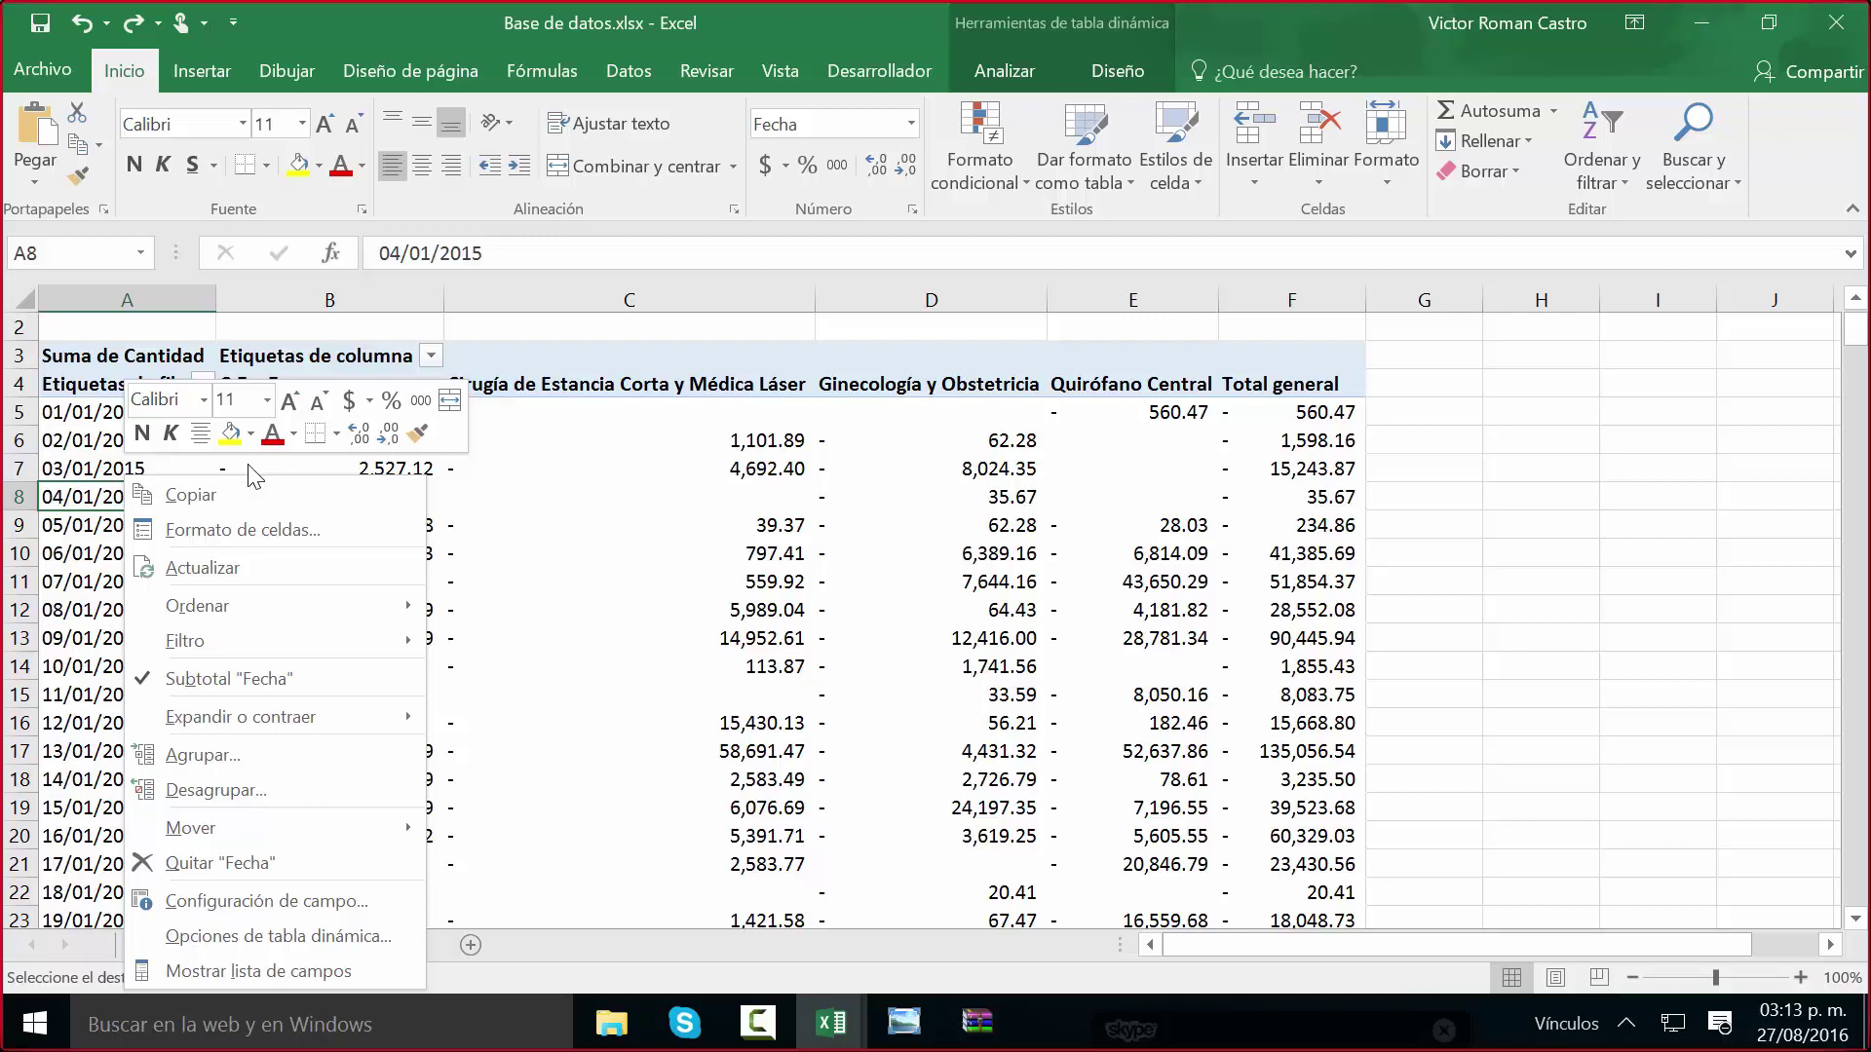
- In the Agrupar dialog, try the Días, Meses, Trimestres and Años grouping units
{"action": "left_click", "coordinate": [371, 768]}
{"action": "mouse_move", "coordinate": [478, 528]}
{"action": "left_mouse_down"}
{"action": "mouse_move", "coordinate": [794, 322]}
{"action": "mouse_move", "coordinate": [788, 302]}
{"action": "left_mouse_up"}
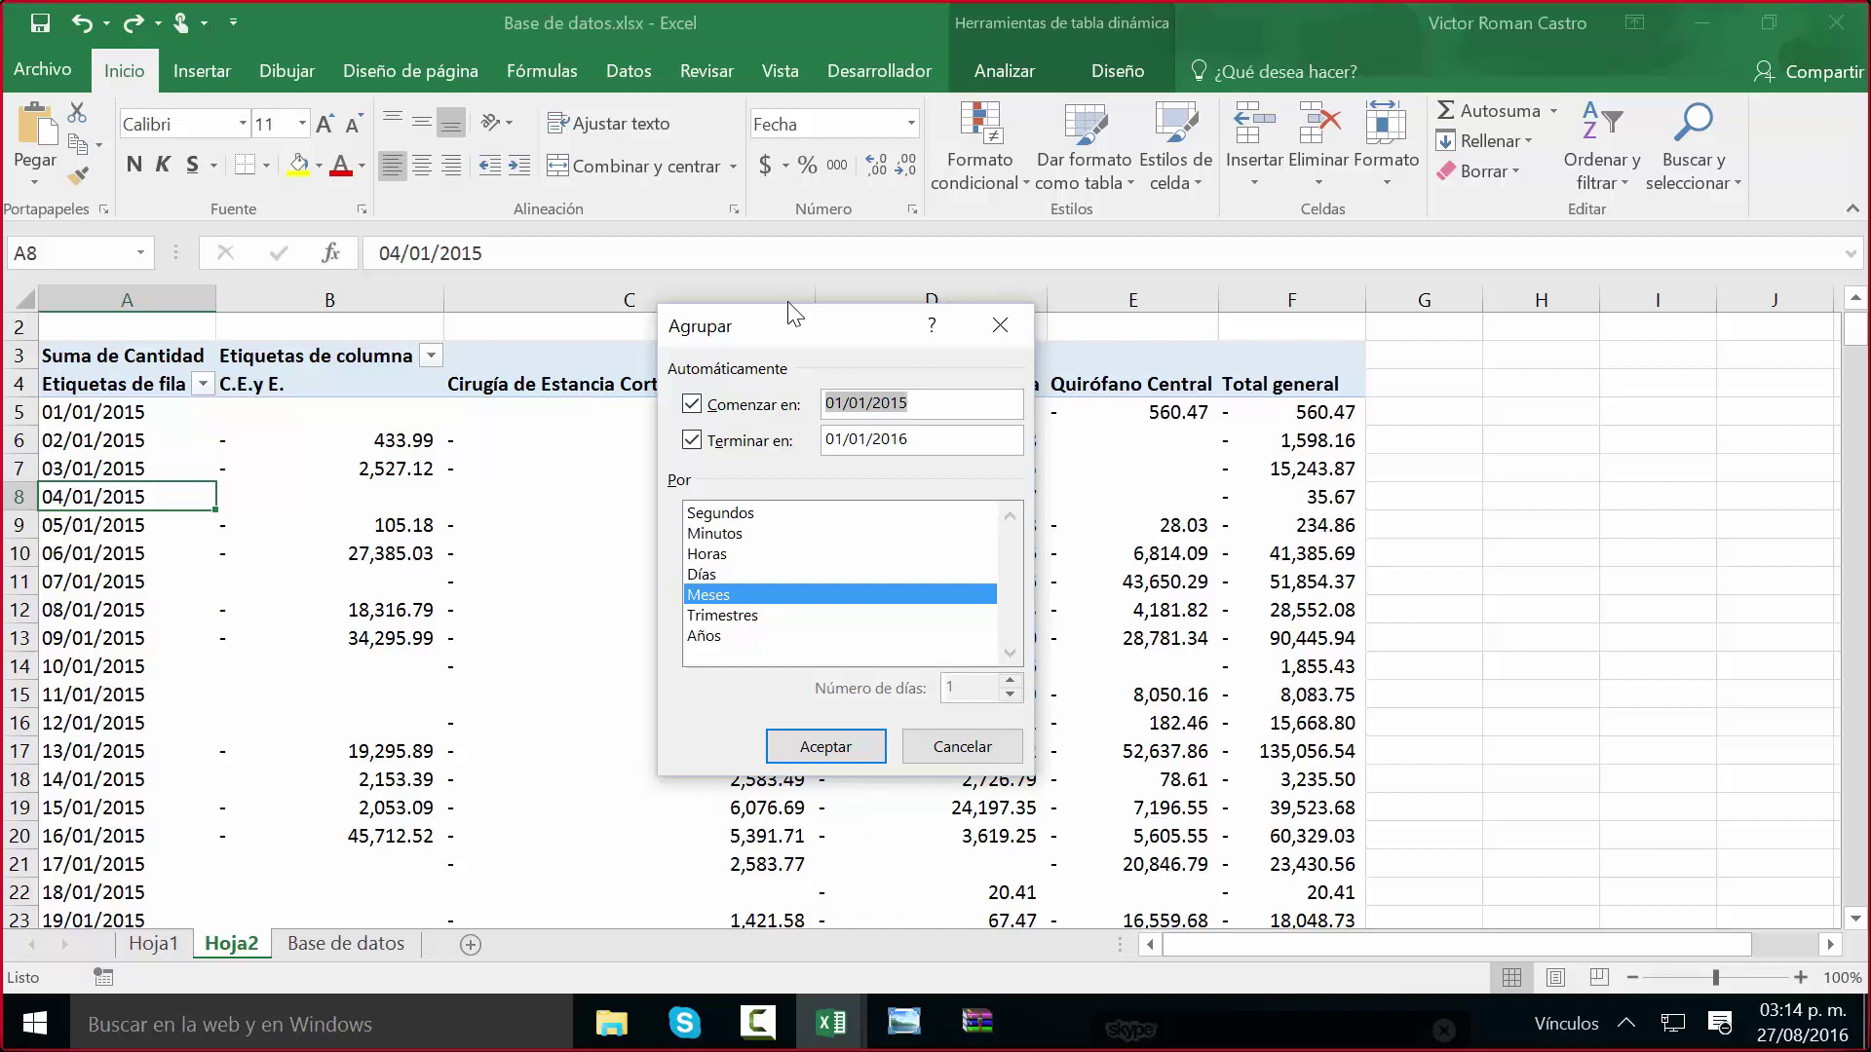
{"action": "left_click", "coordinate": [759, 594]}
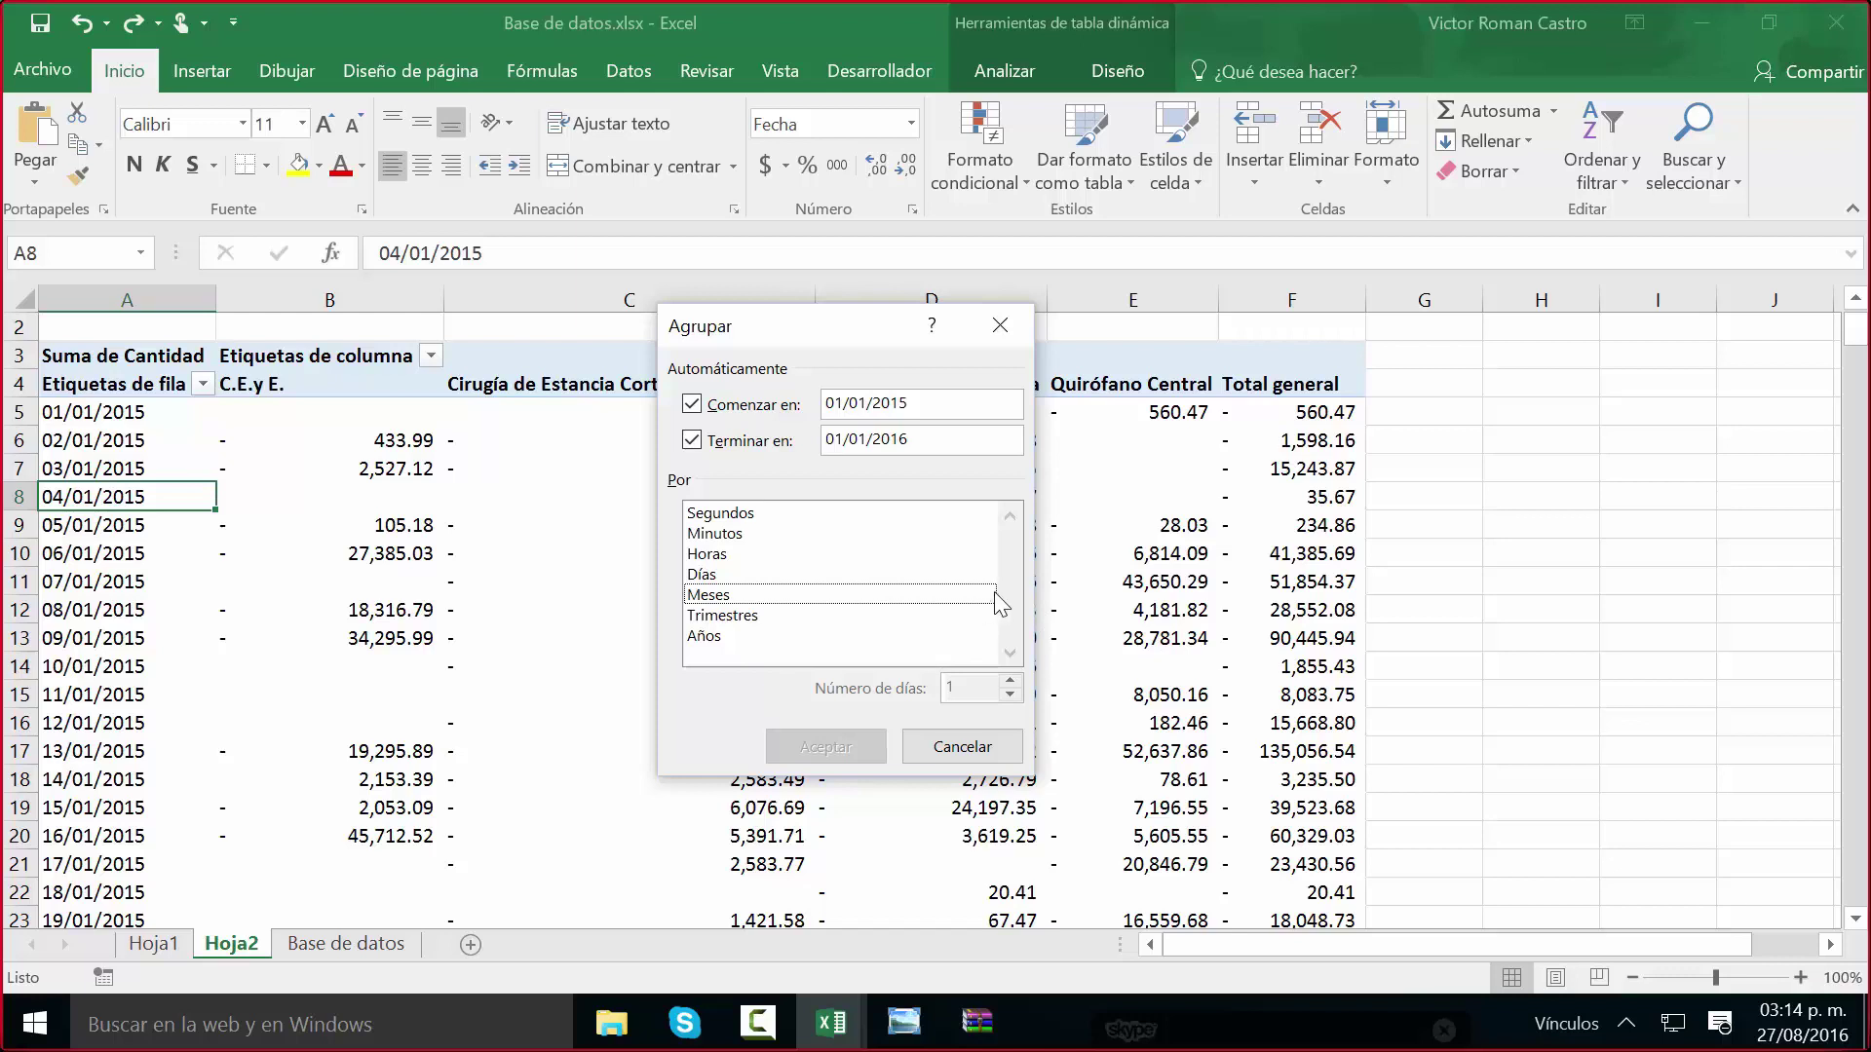
{"action": "left_click", "coordinate": [765, 574]}
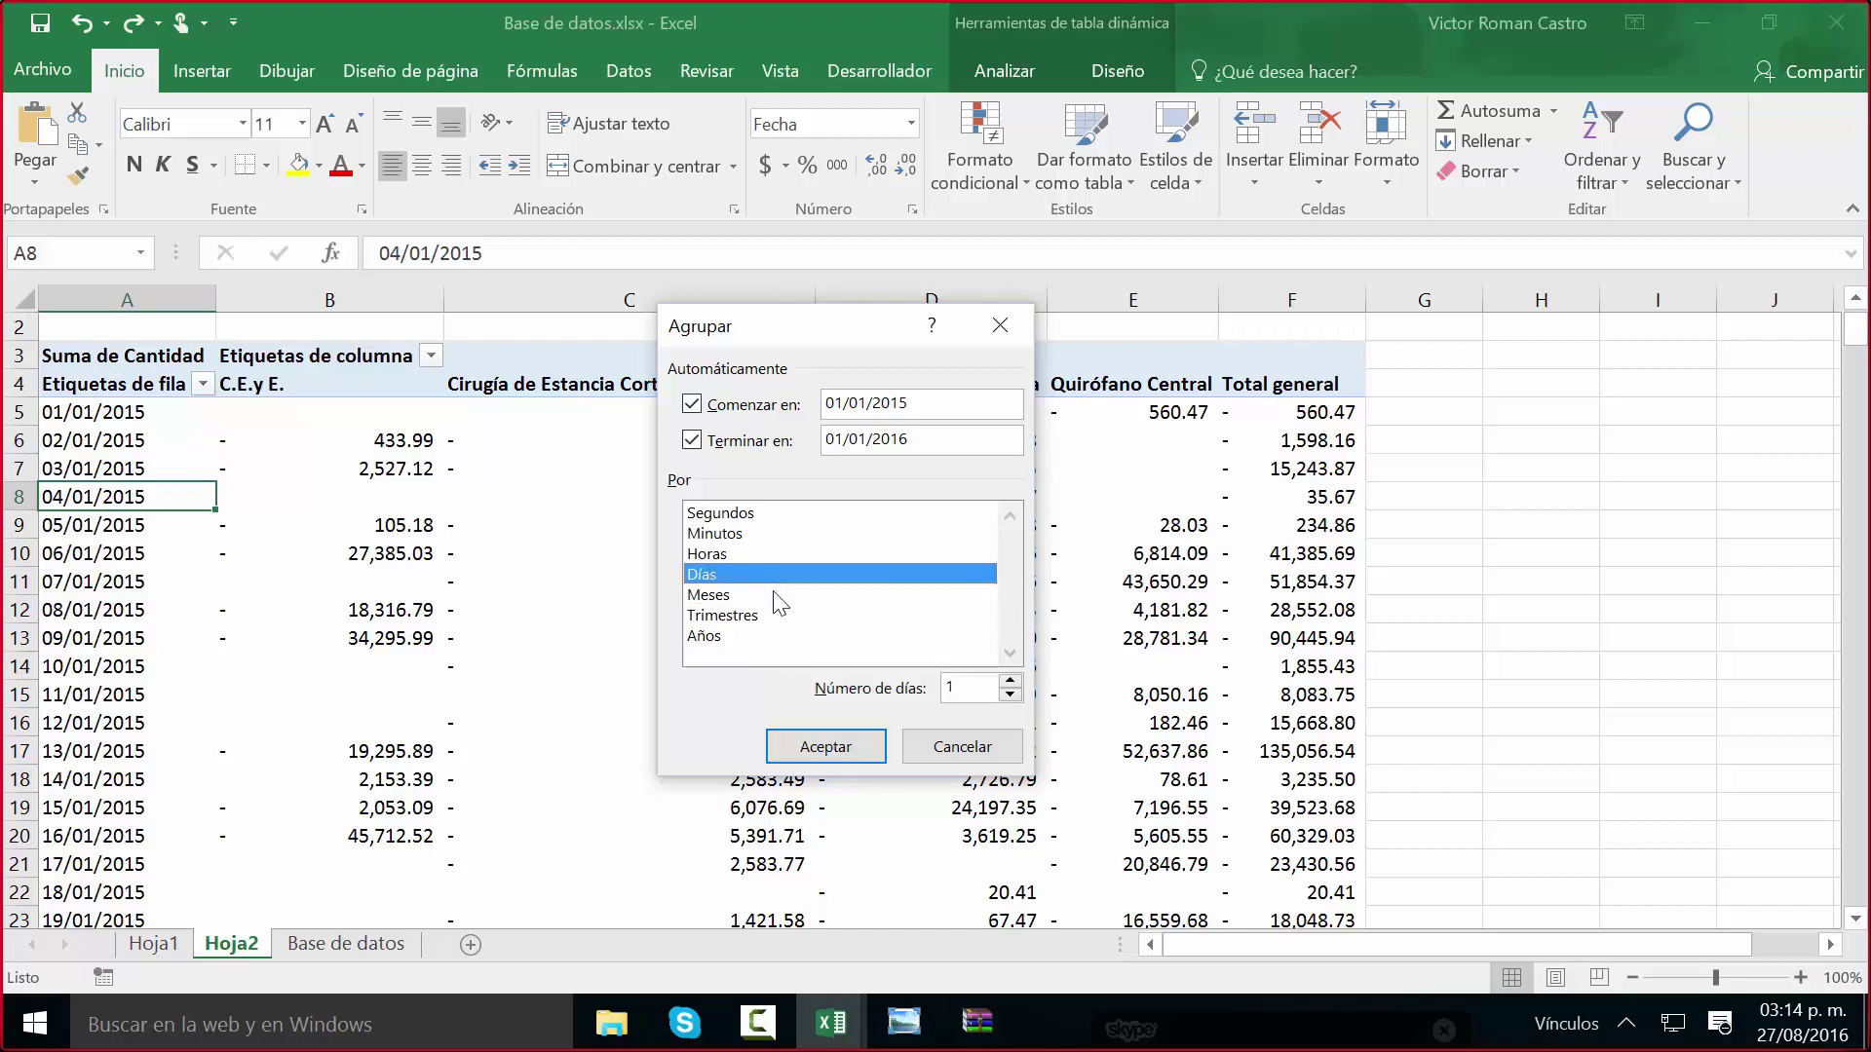
{"action": "left_click", "coordinate": [780, 595], "text": "ctrl"}
{"action": "left_click", "coordinate": [782, 614]}
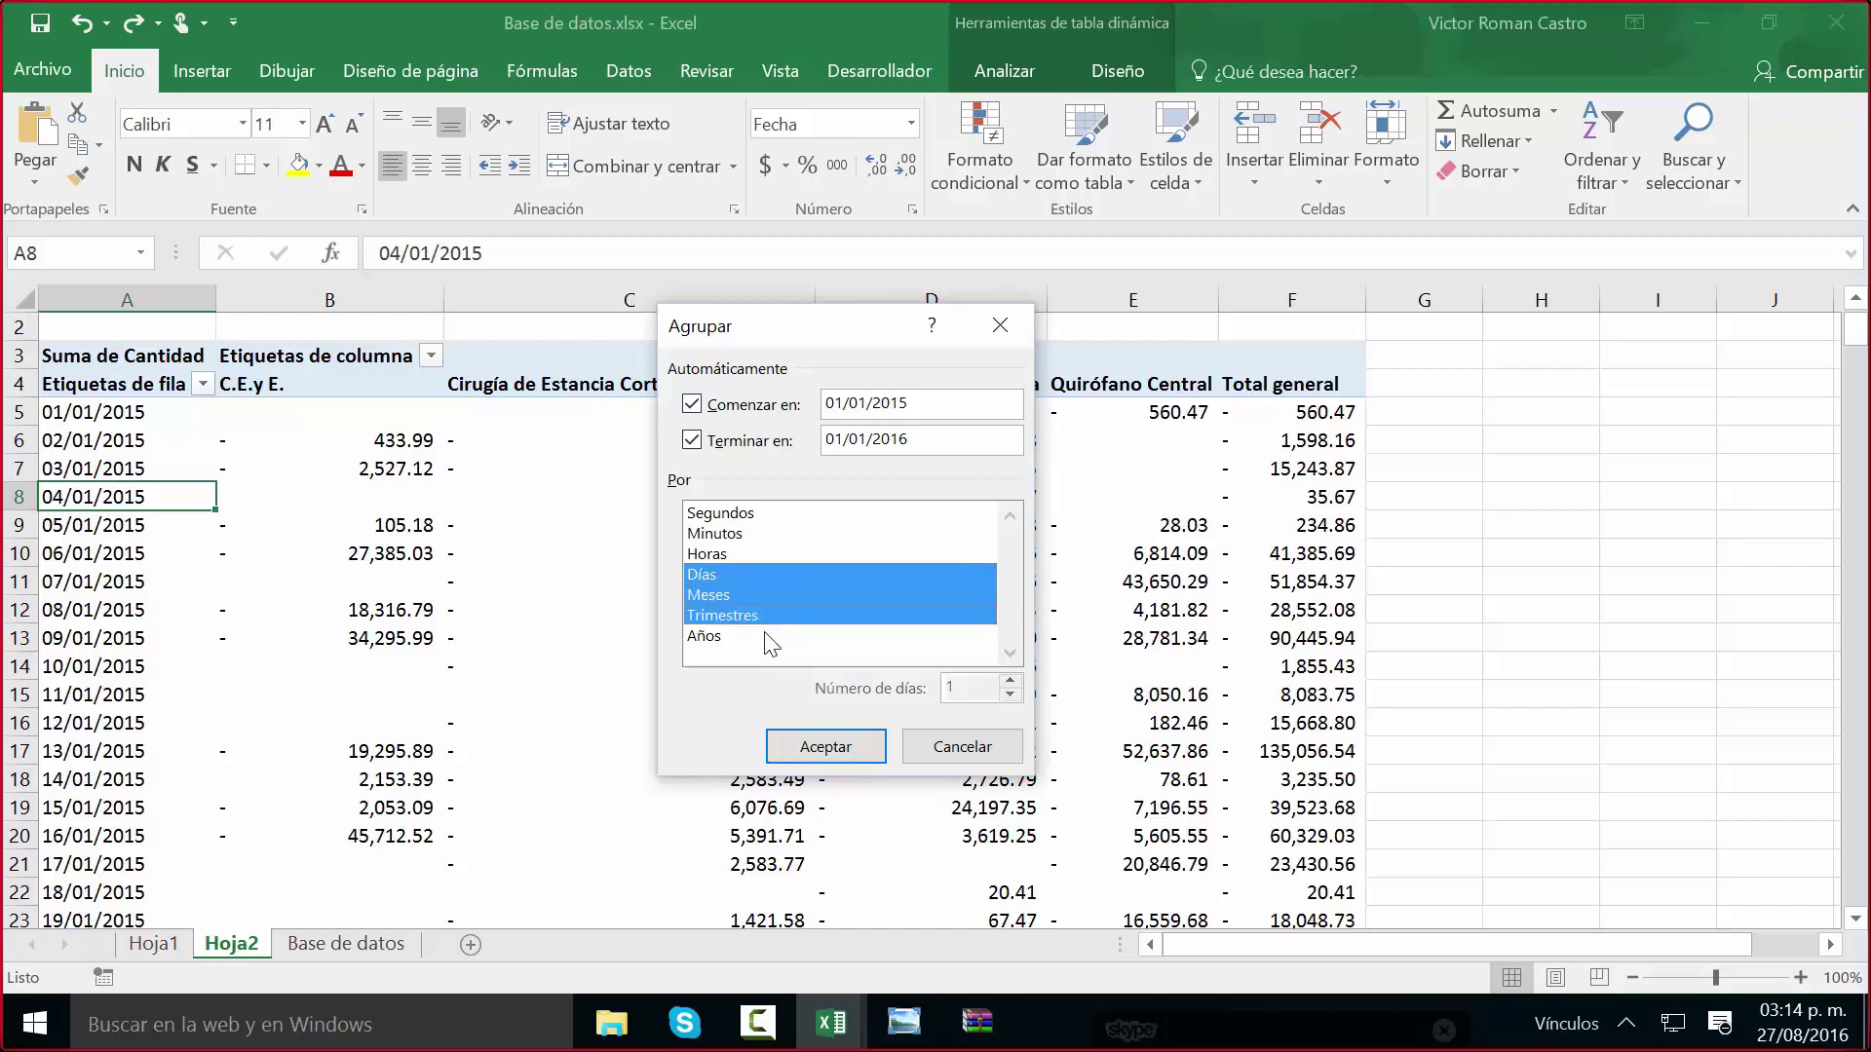
{"action": "left_click", "coordinate": [765, 635], "text": "ctrl"}
{"action": "left_click", "coordinate": [771, 575], "text": "ctrl"}
- Leave only Meses selected and apply the monthly grouping
{"action": "left_click", "coordinate": [768, 595], "text": "ctrl"}
{"action": "left_click", "coordinate": [776, 616], "text": "ctrl"}
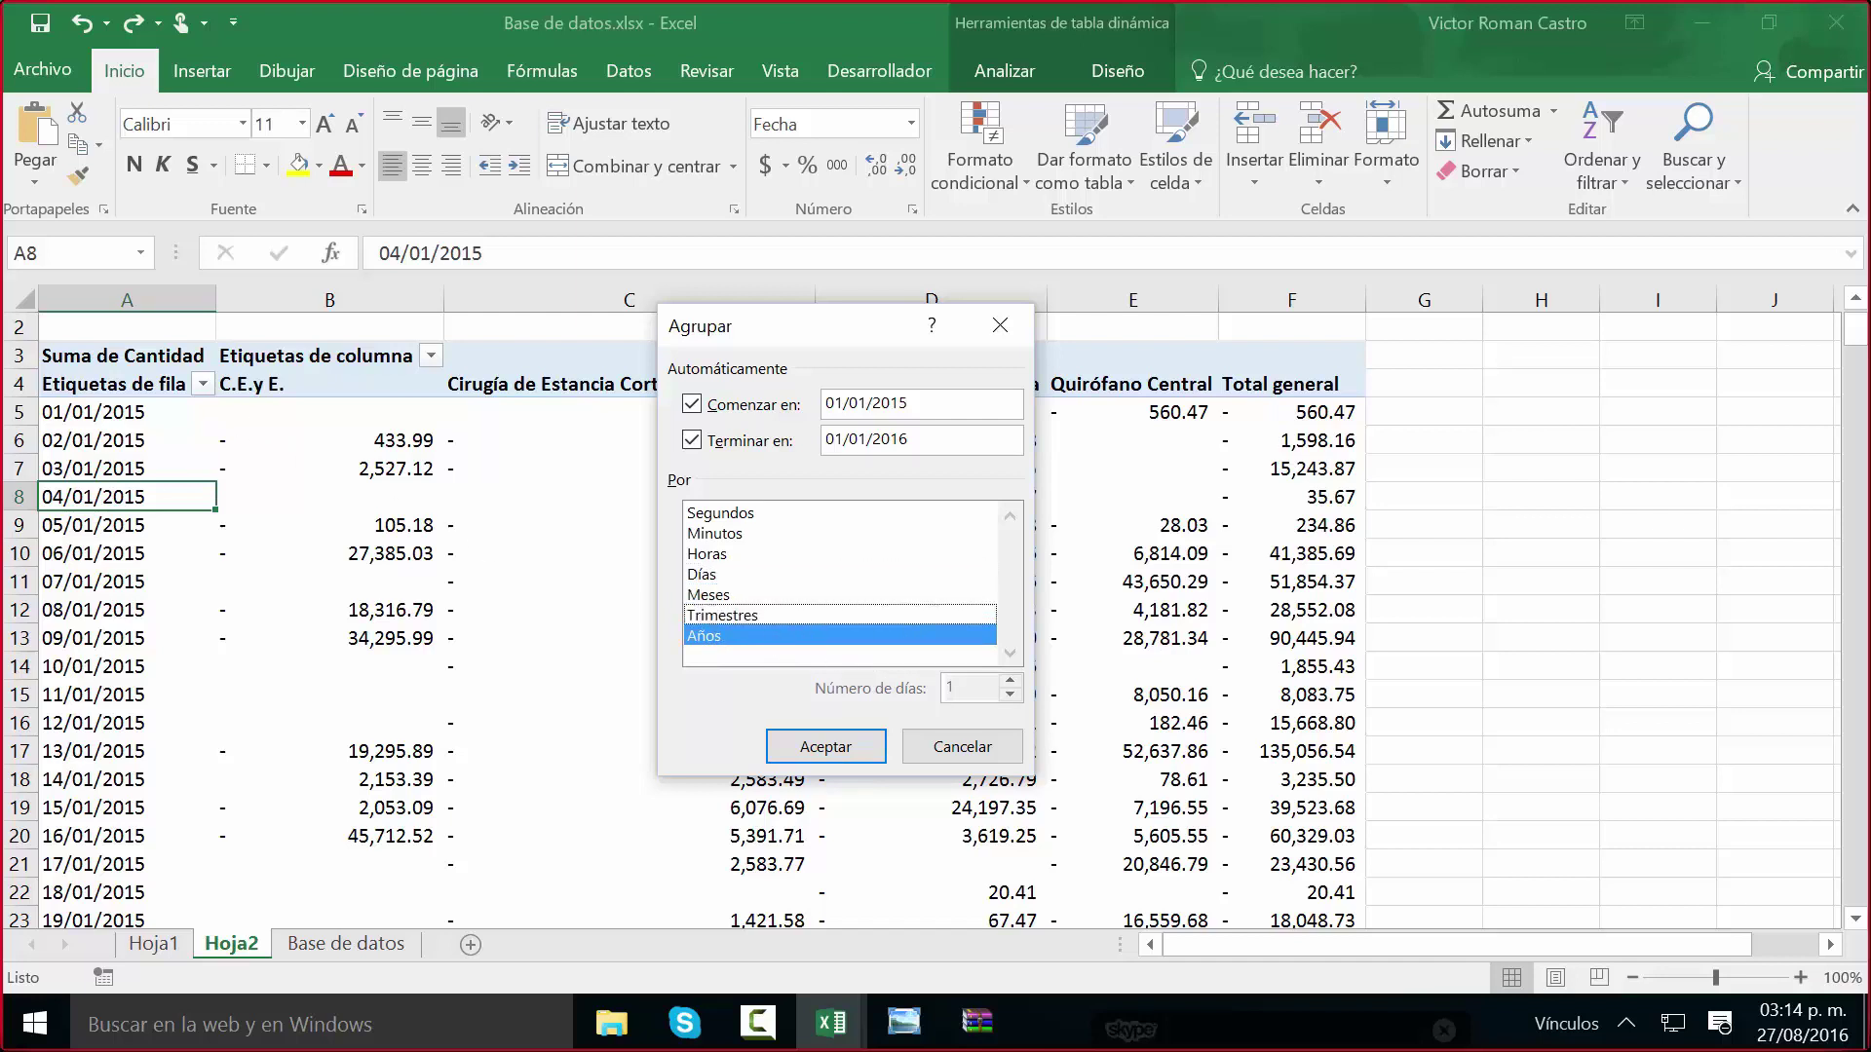
{"action": "left_click", "coordinate": [794, 634], "text": "ctrl"}
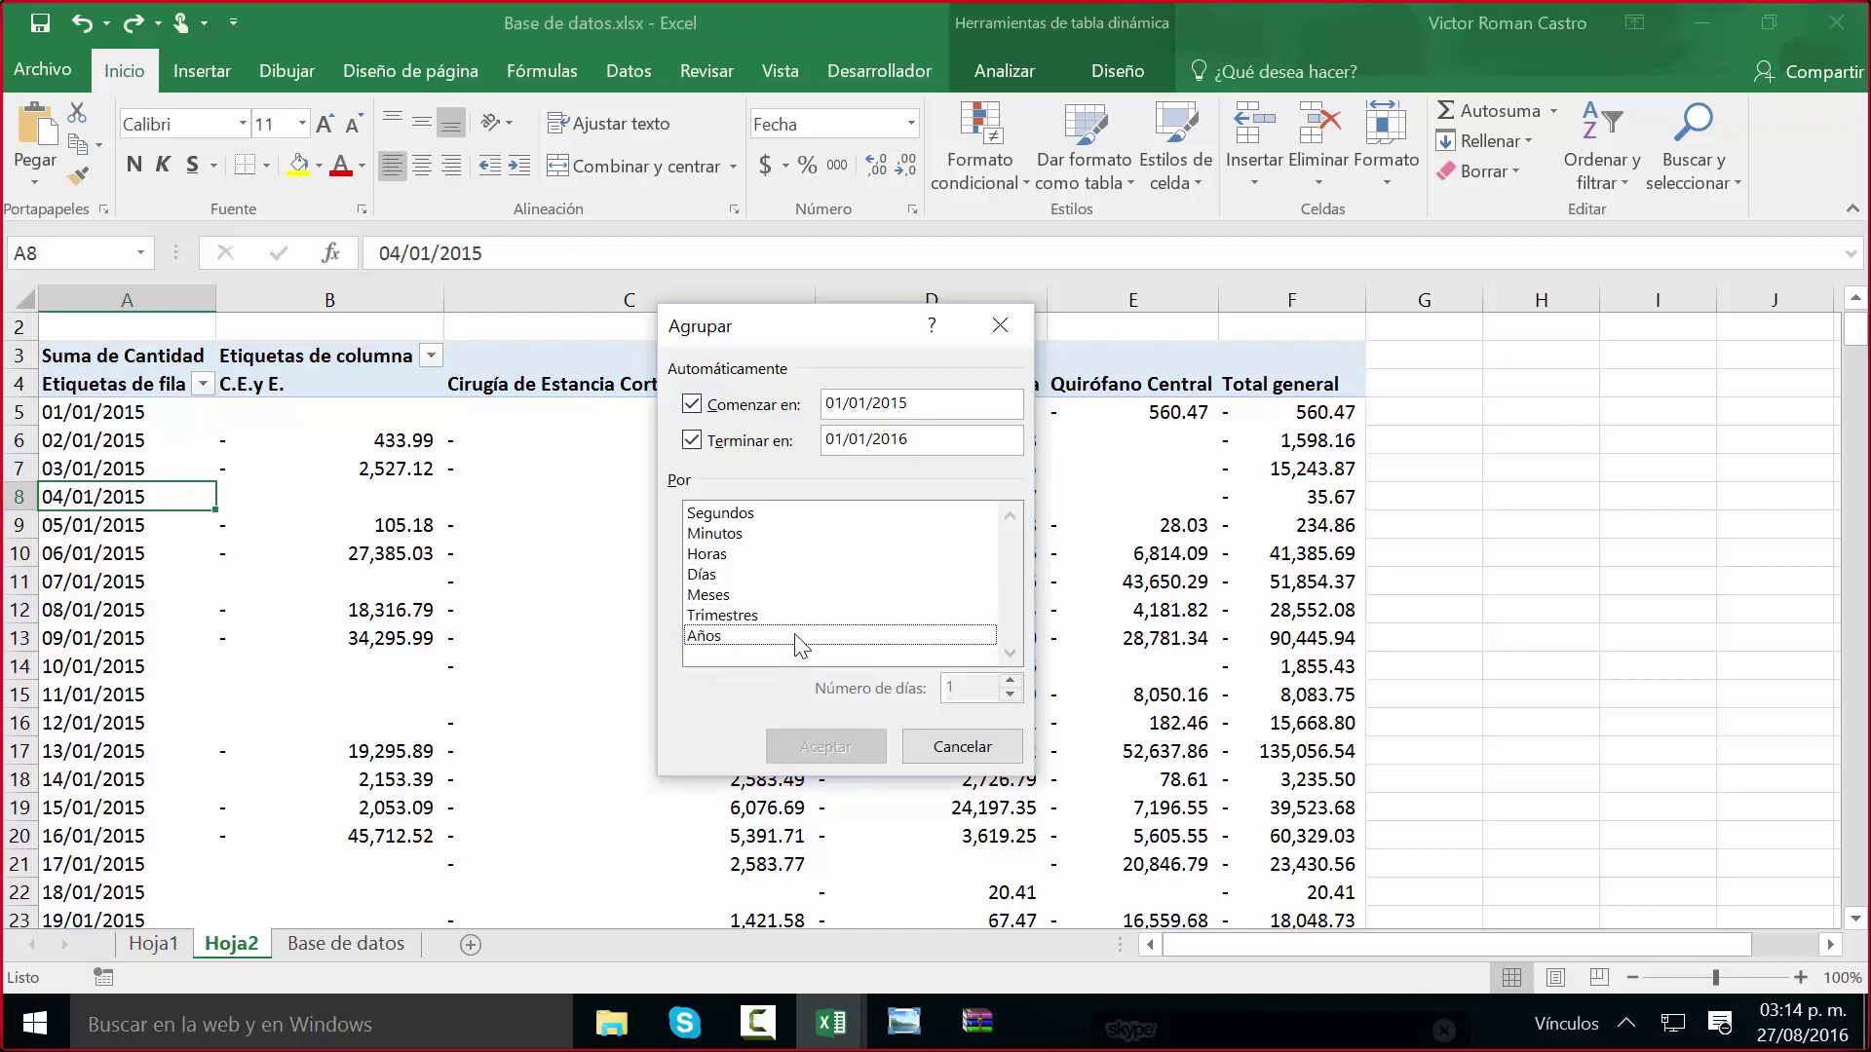
{"action": "left_click", "coordinate": [792, 634]}
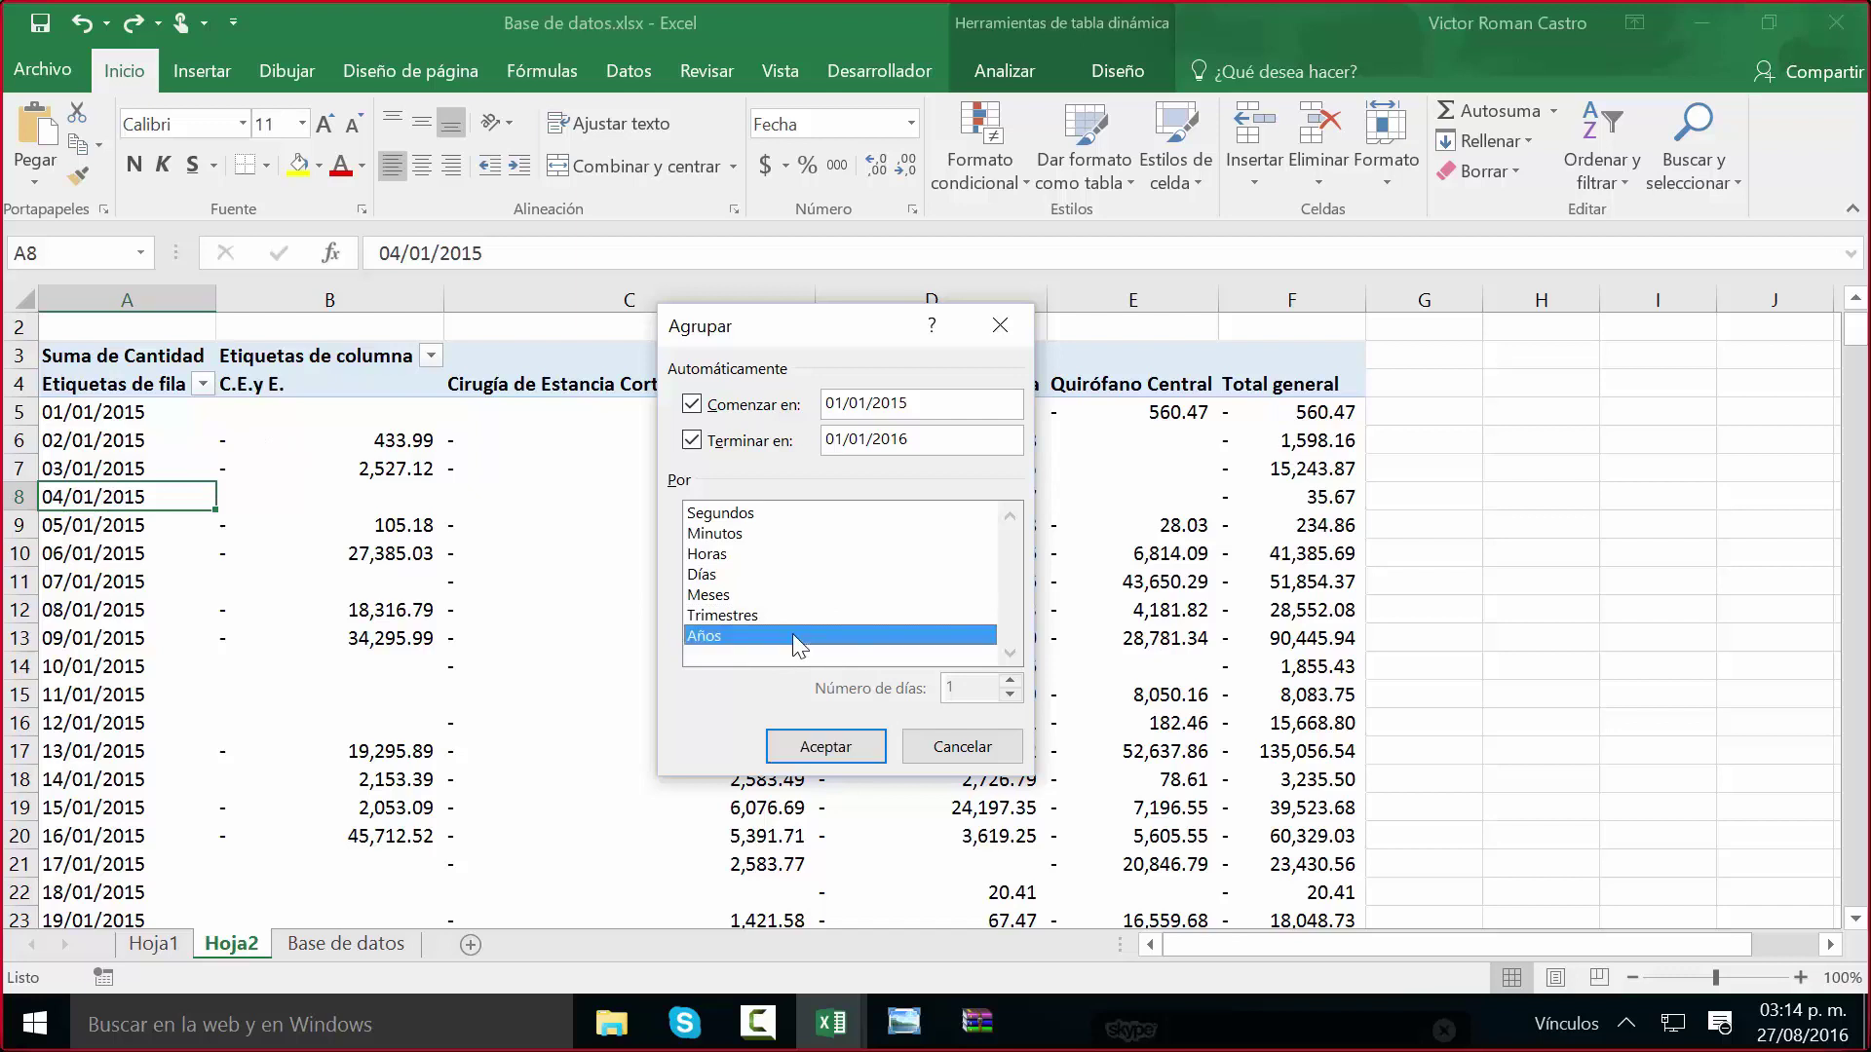
{"action": "left_click", "coordinate": [792, 634], "text": "ctrl"}
{"action": "left_click", "coordinate": [776, 593]}
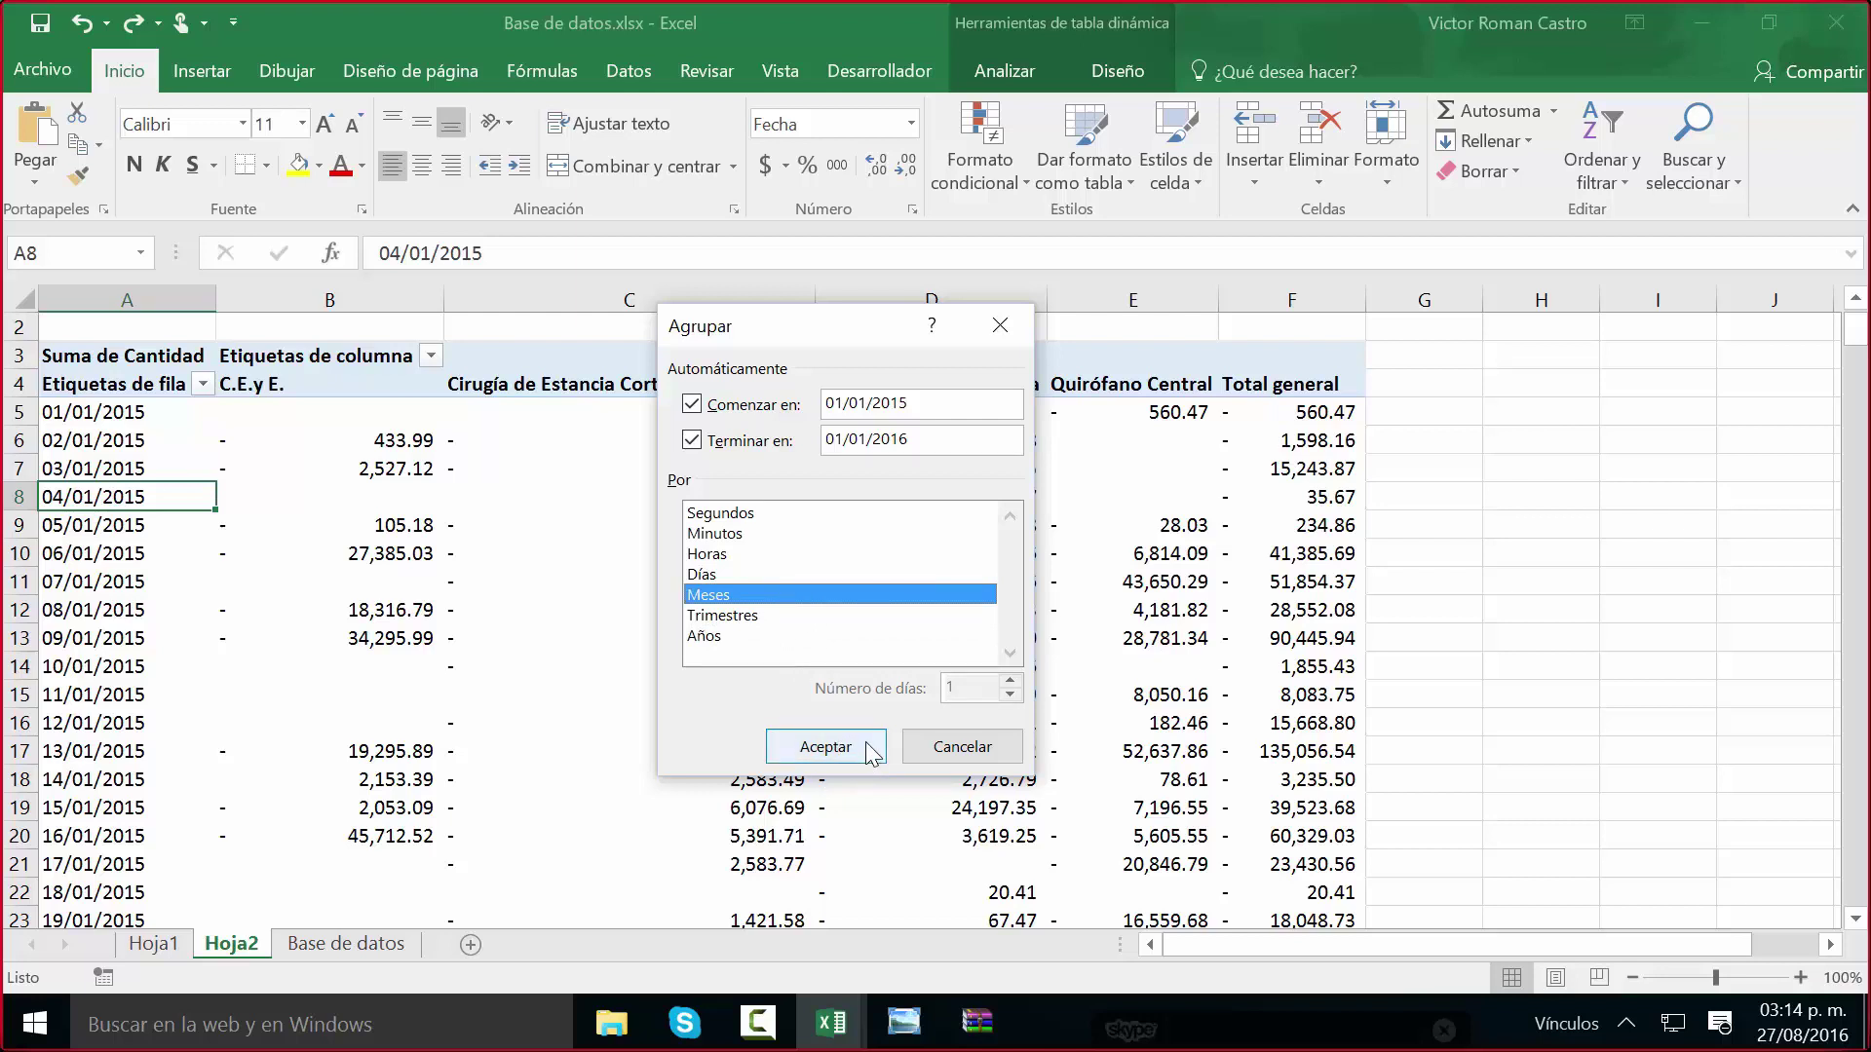
{"action": "left_click", "coordinate": [825, 746]}
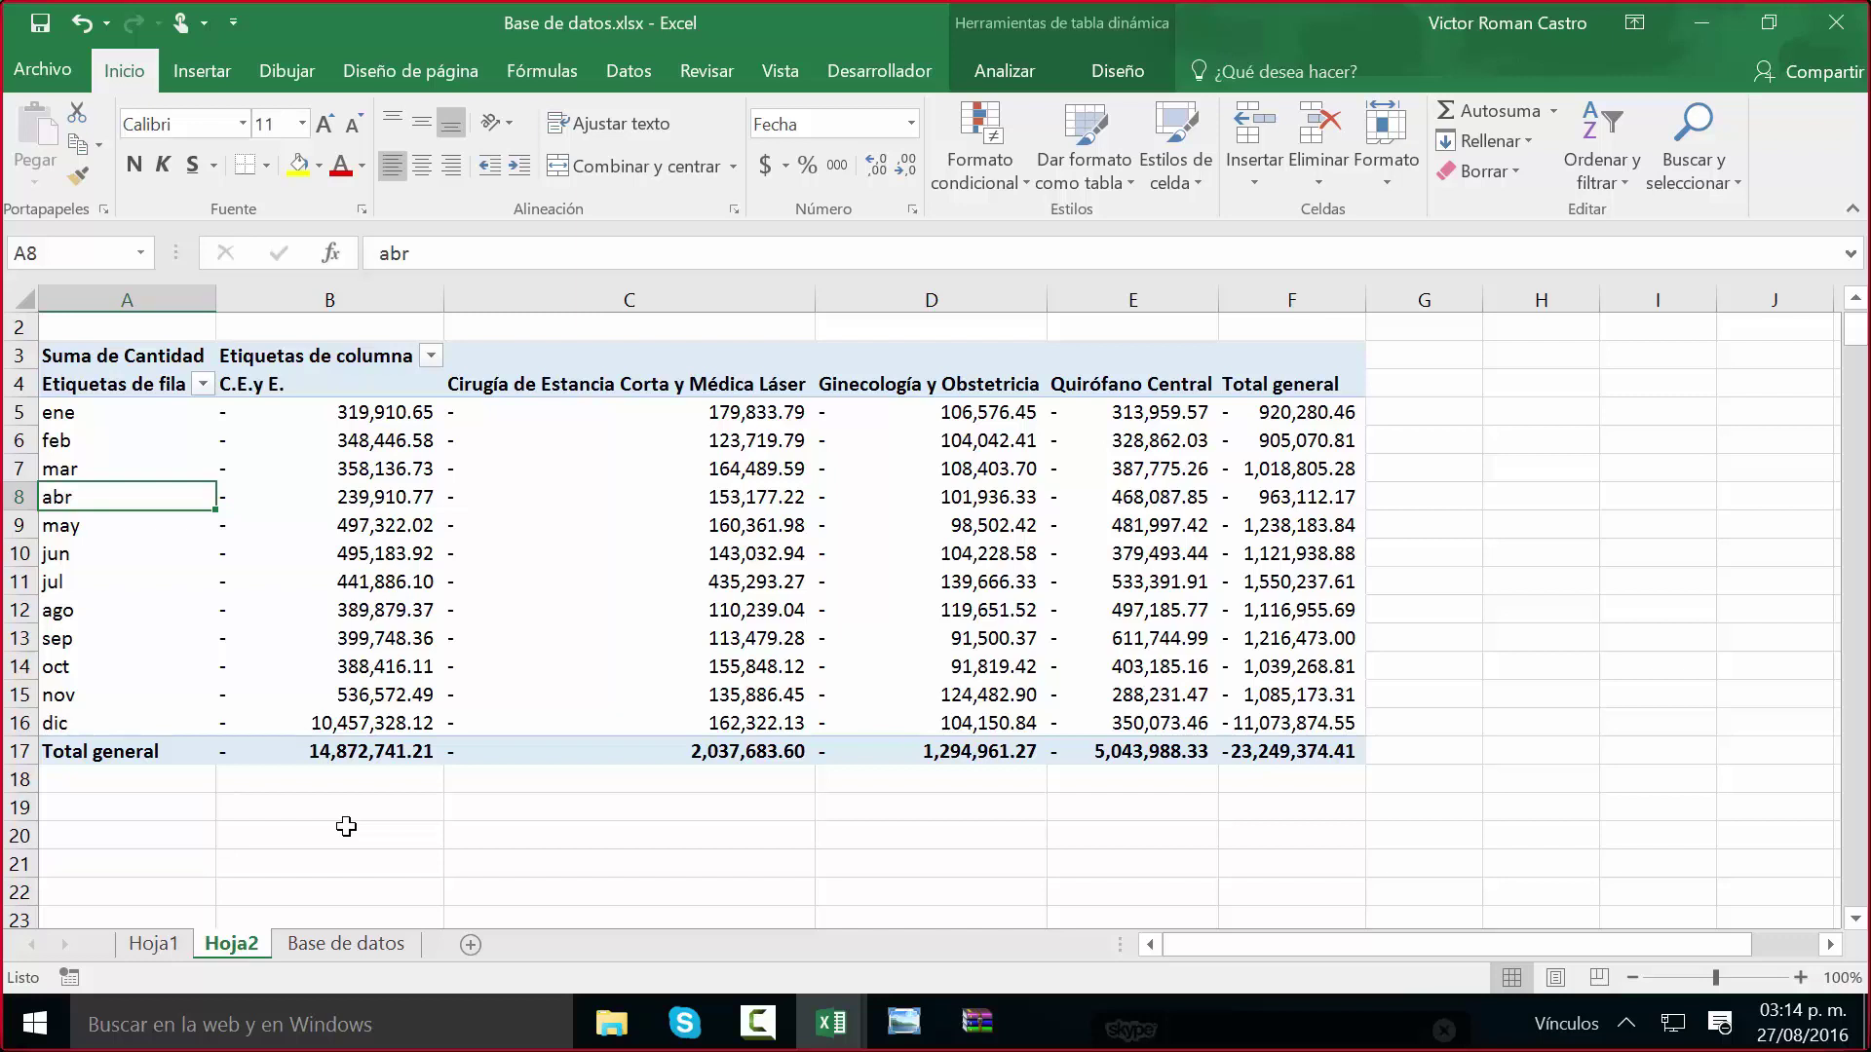
- Regroup the month labels by both Trimestres and Meses
{"action": "right_click", "coordinate": [120, 498]}
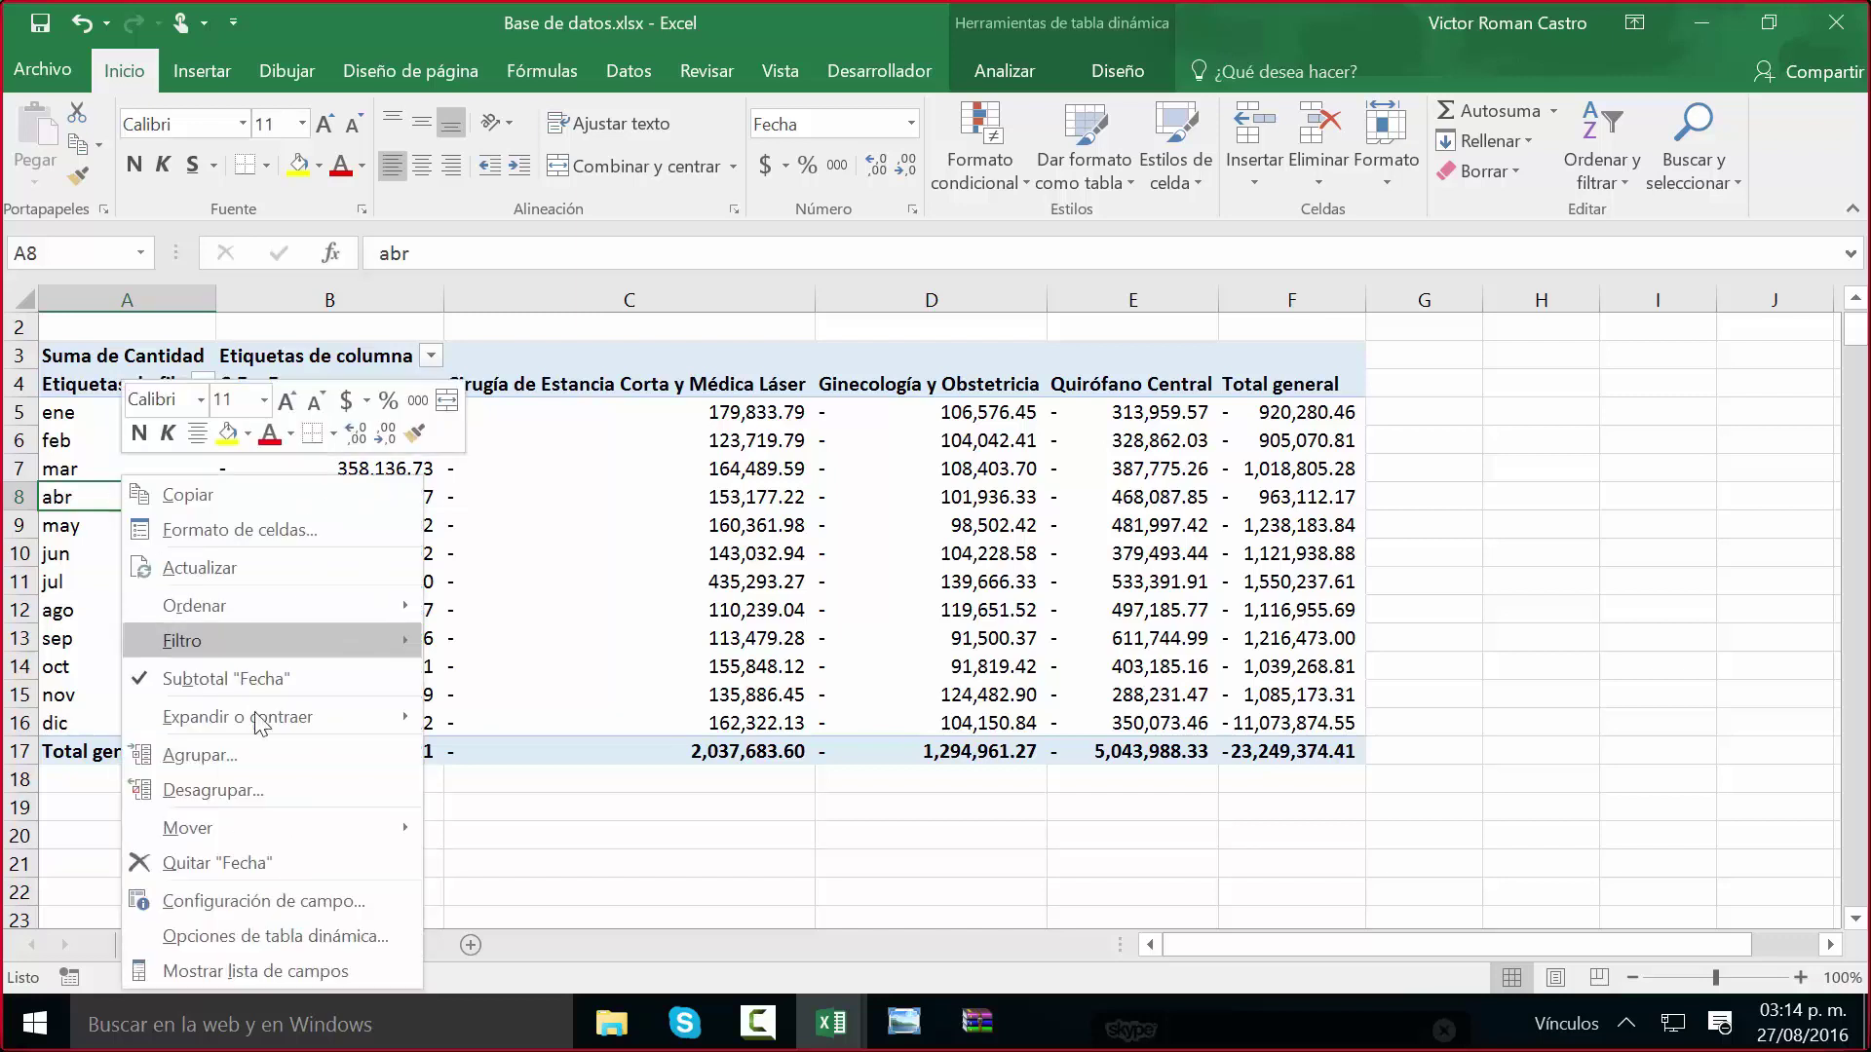
{"action": "left_click", "coordinate": [253, 750]}
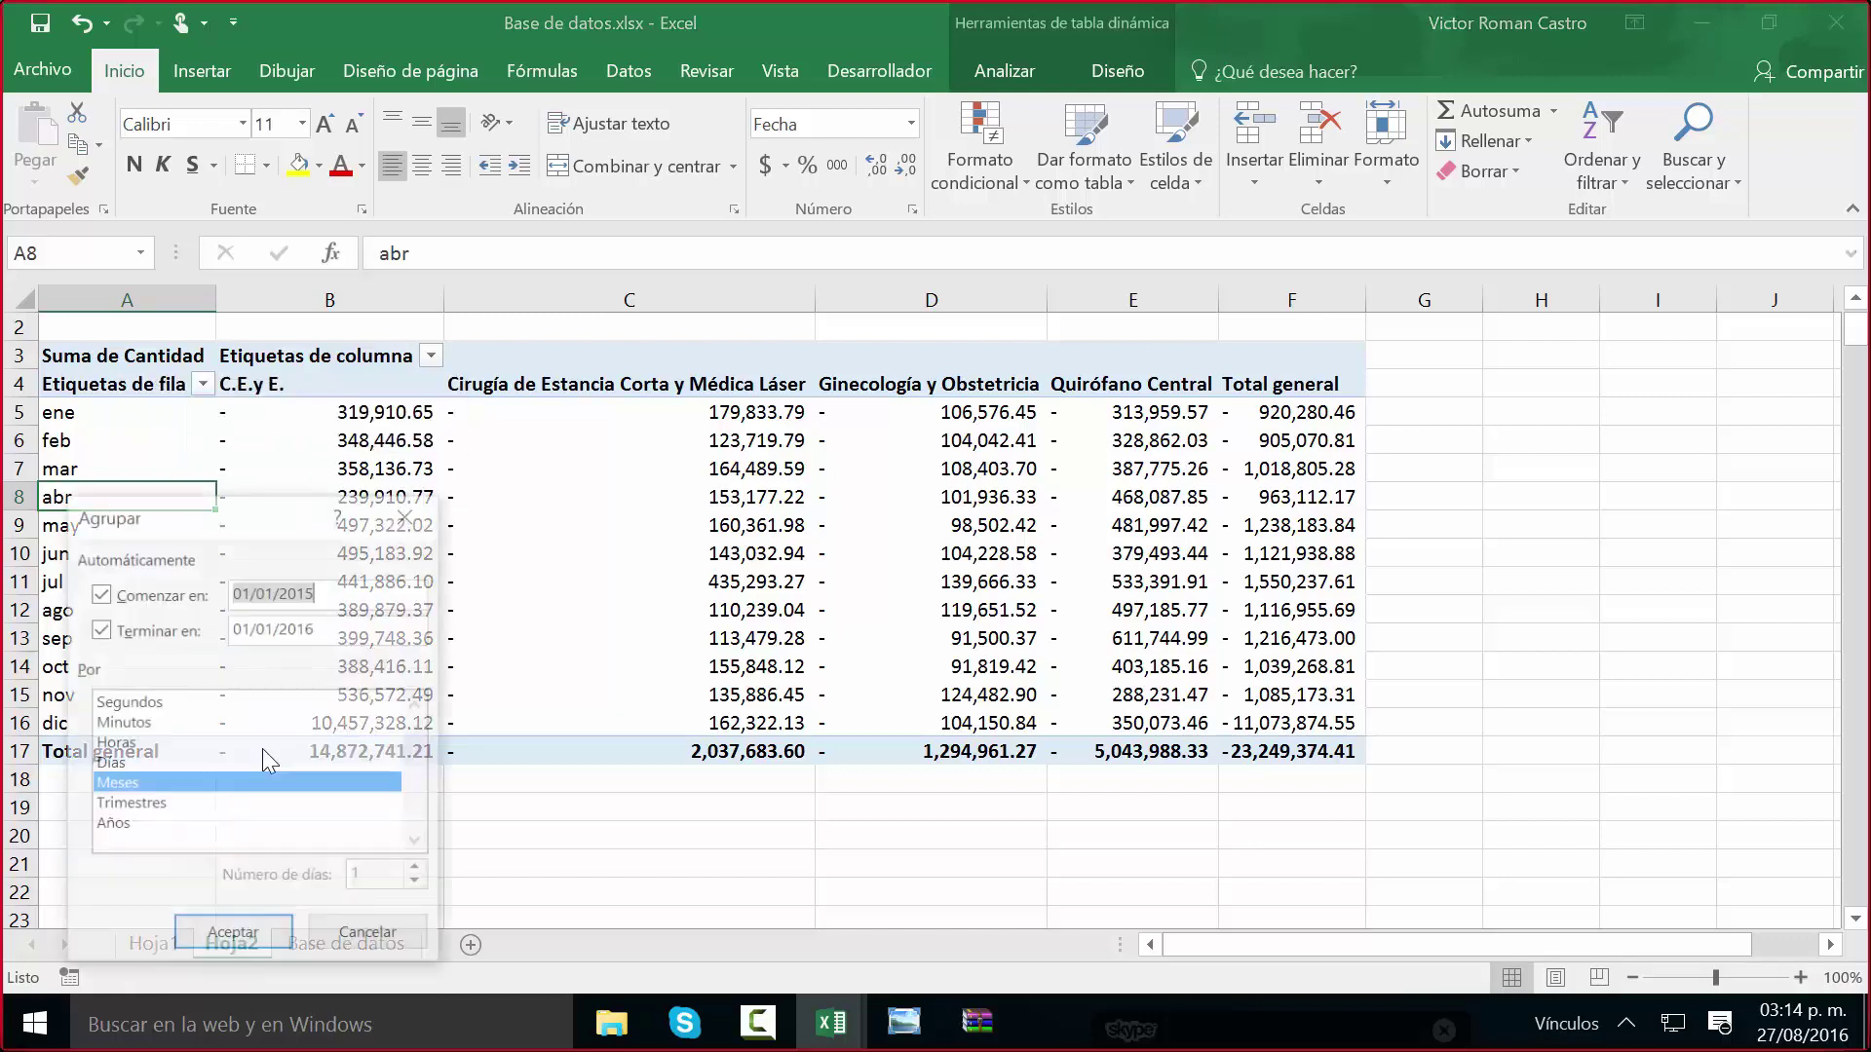
{"action": "left_click", "coordinate": [216, 786]}
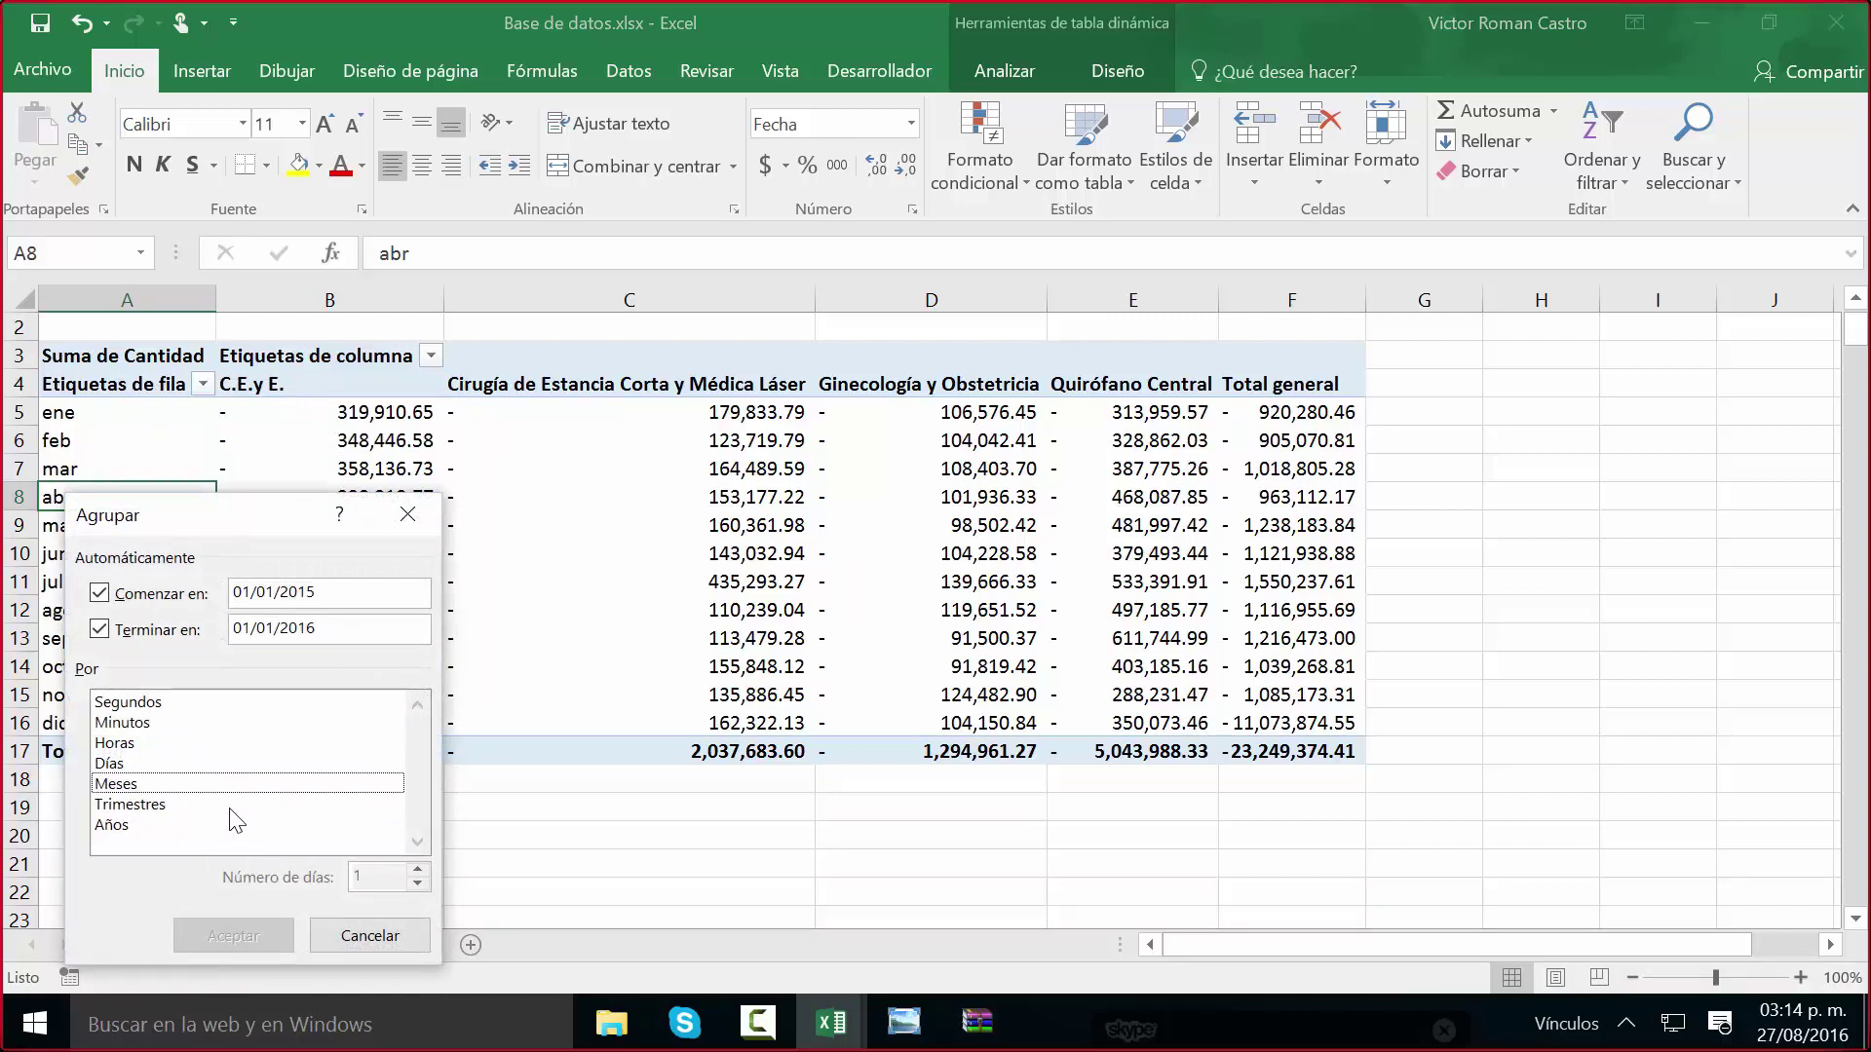
{"action": "left_click", "coordinate": [236, 804]}
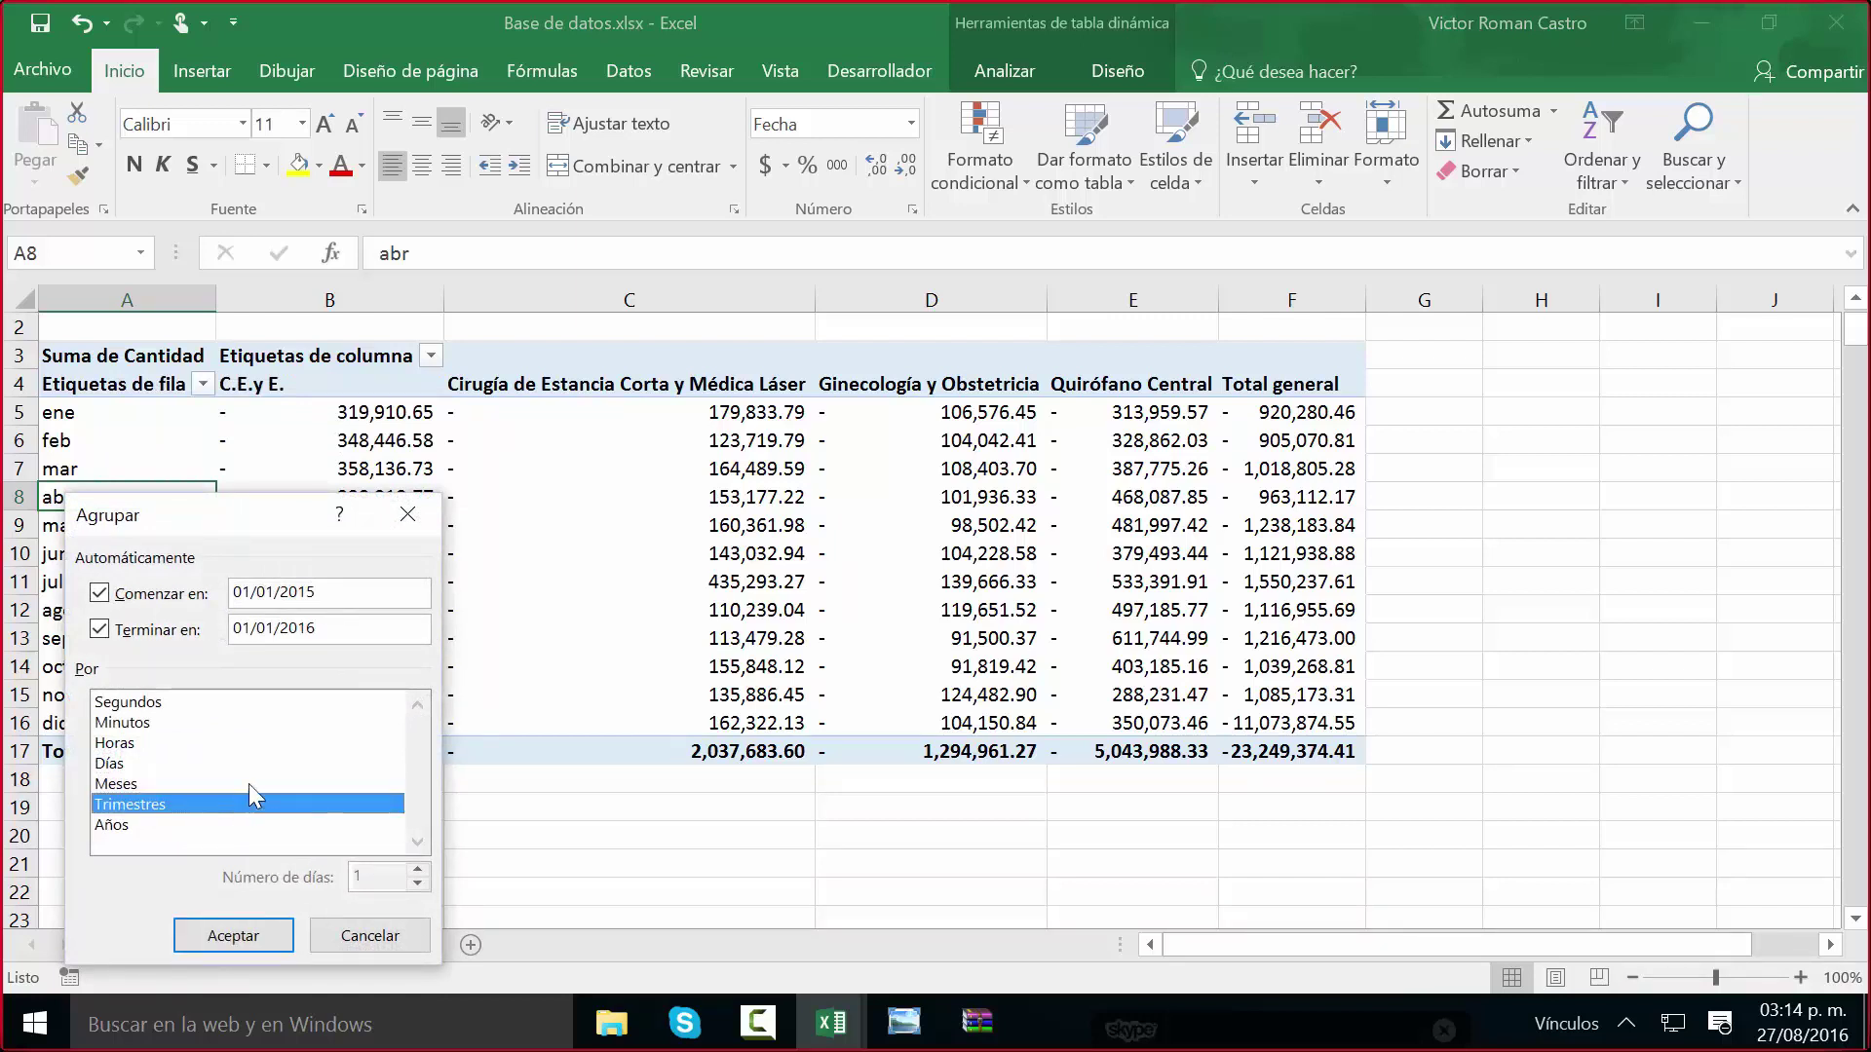
{"action": "left_click", "coordinate": [249, 782]}
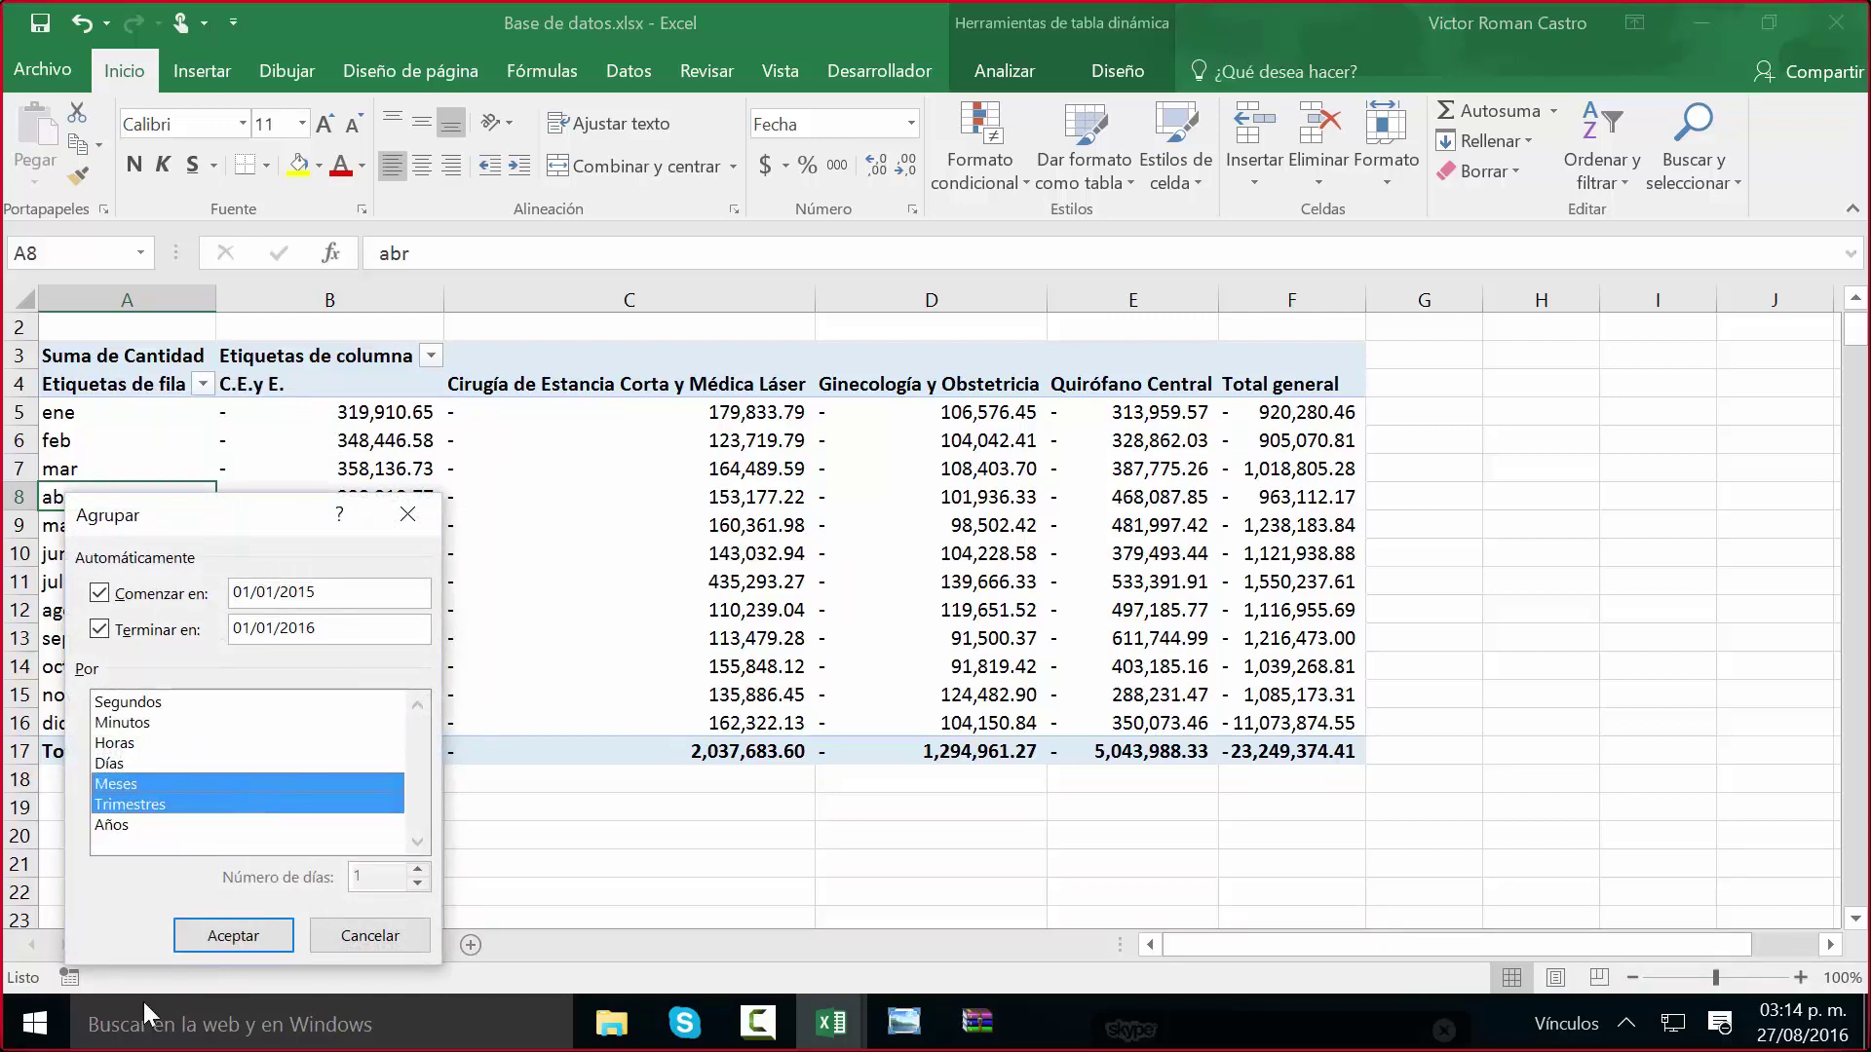
{"action": "left_click", "coordinate": [234, 937]}
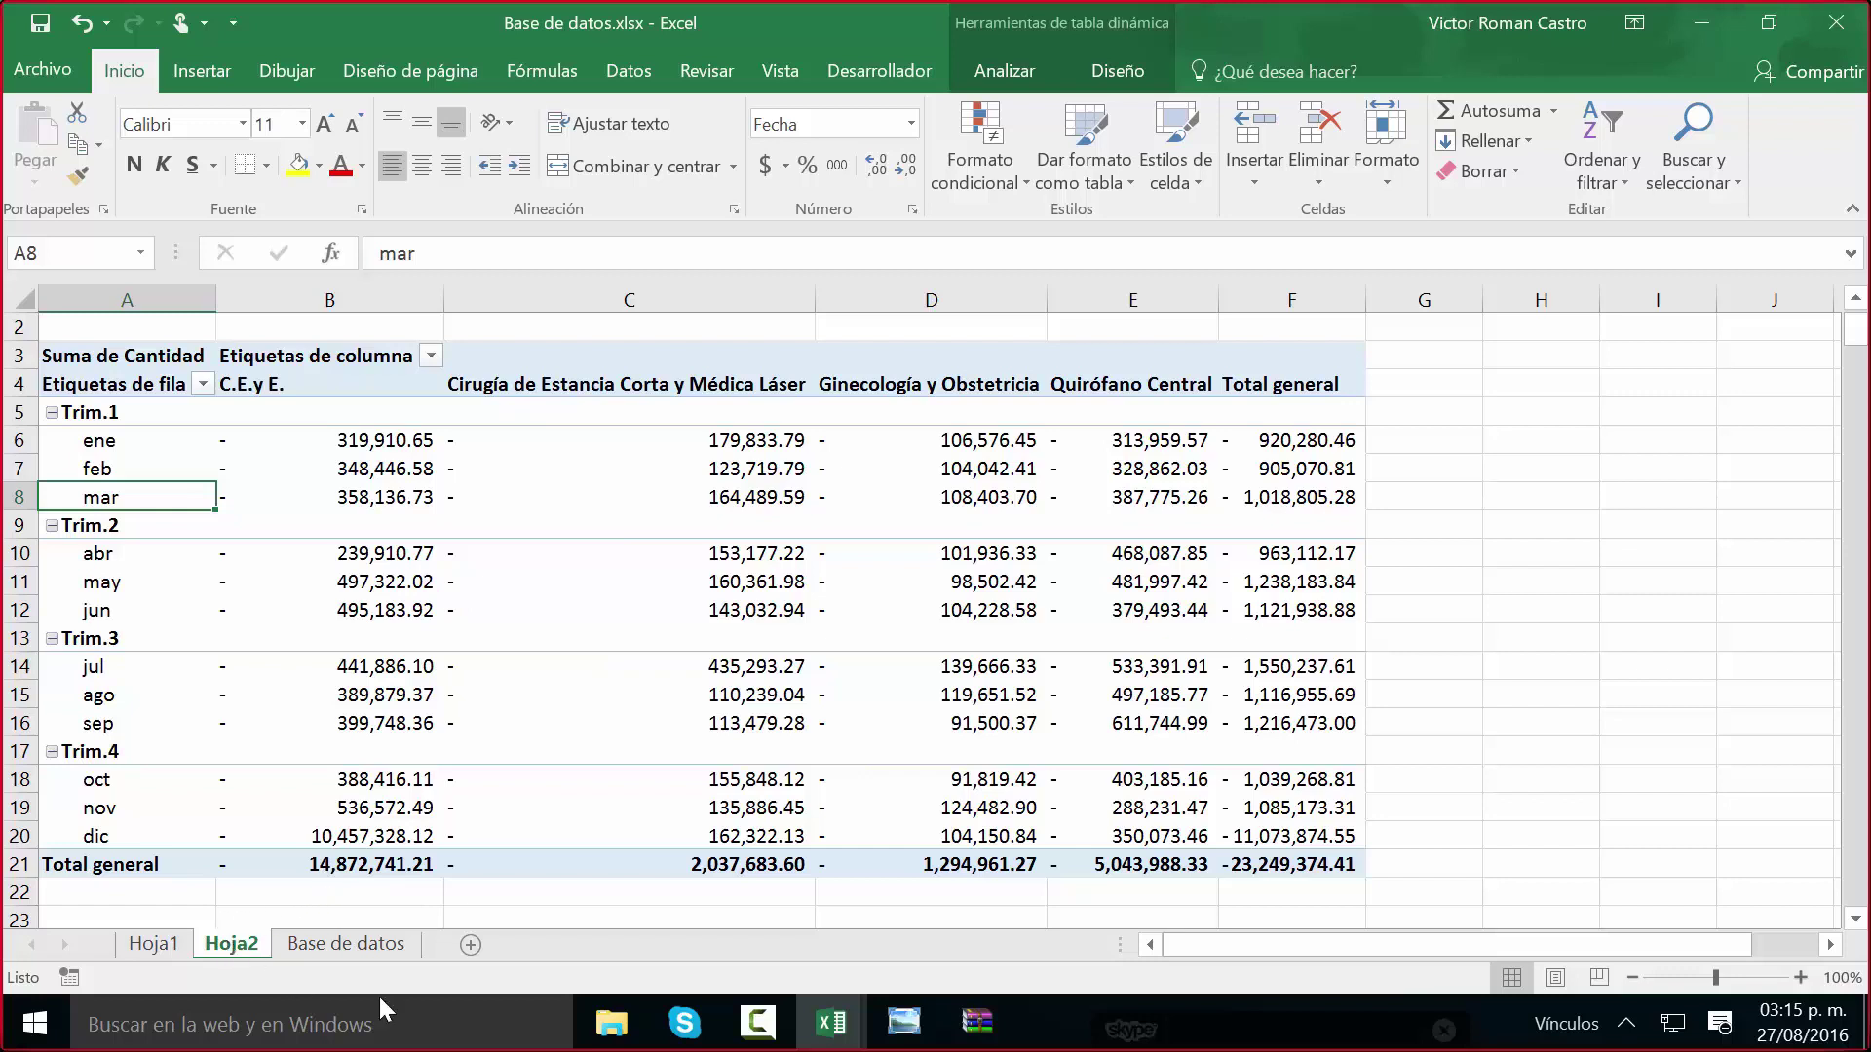
- Switch among the open workbooks and bring TABLA ESTADISTICAS to the front
{"action": "left_click", "coordinate": [838, 1028]}
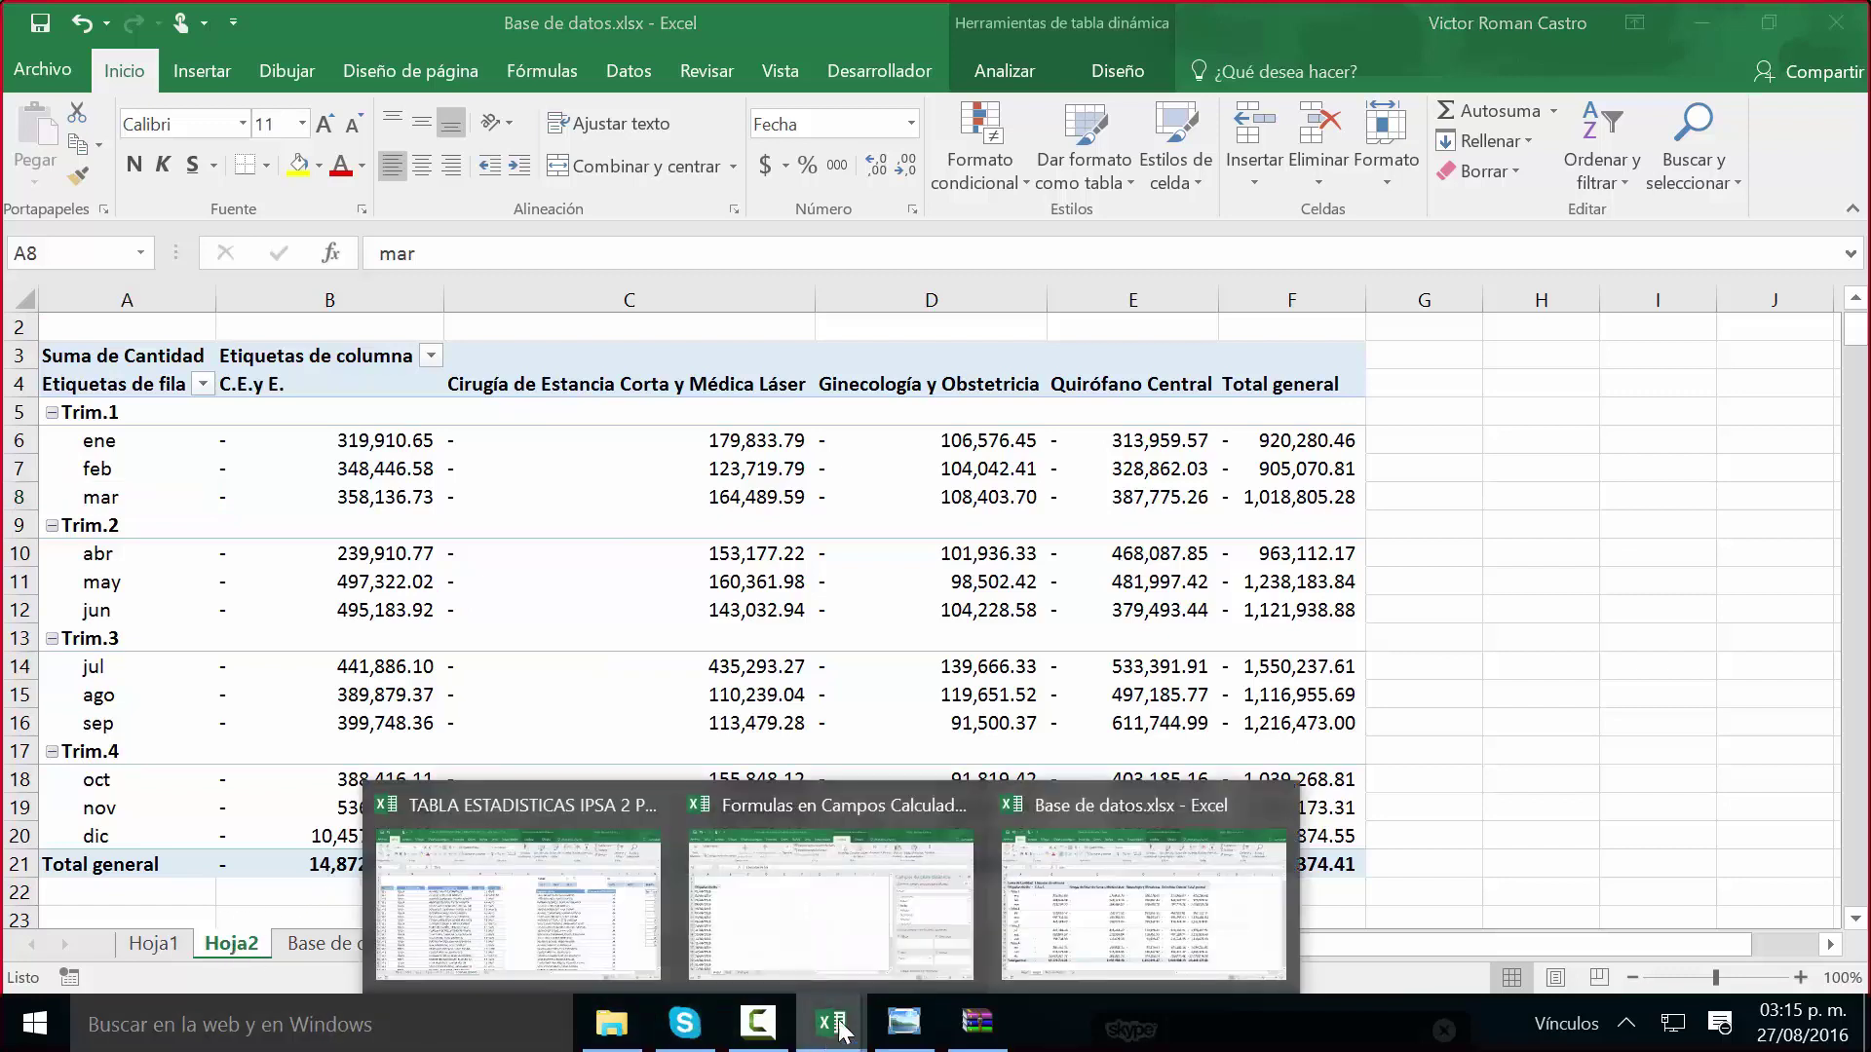
{"action": "left_click", "coordinate": [1122, 934]}
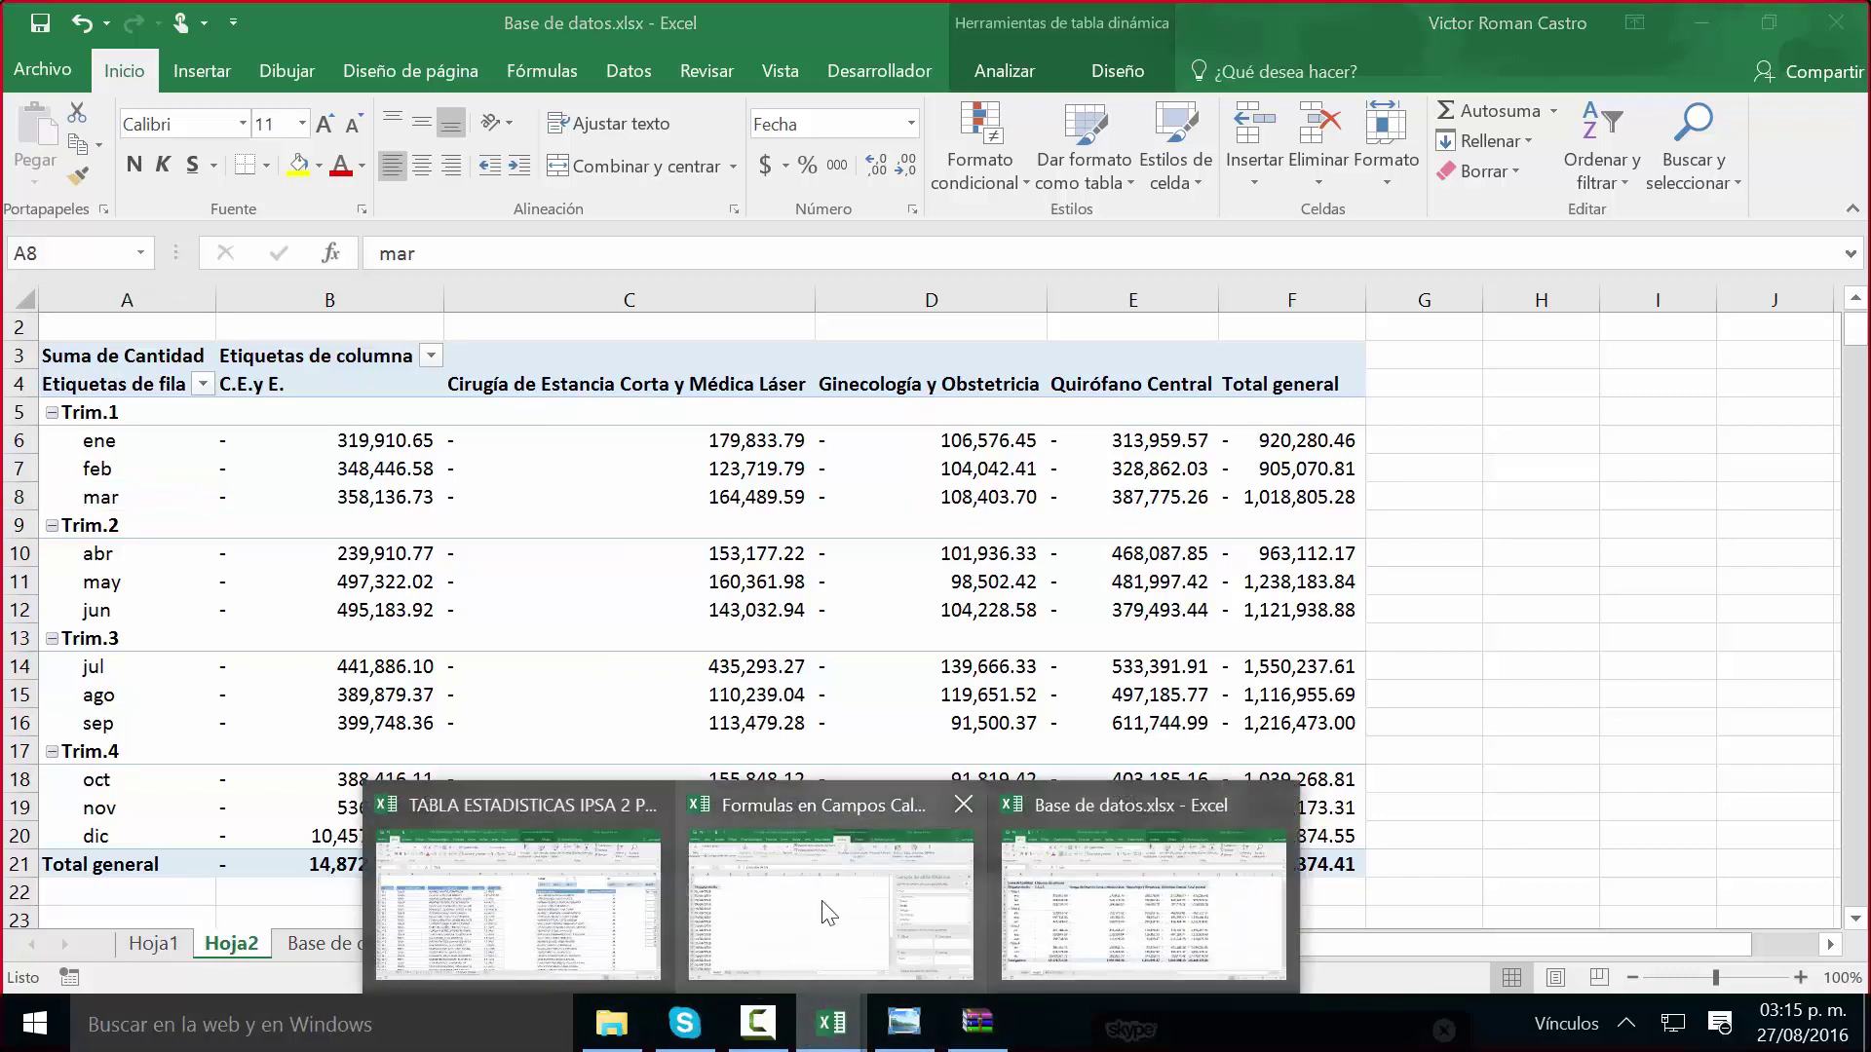
{"action": "left_click", "coordinate": [806, 898]}
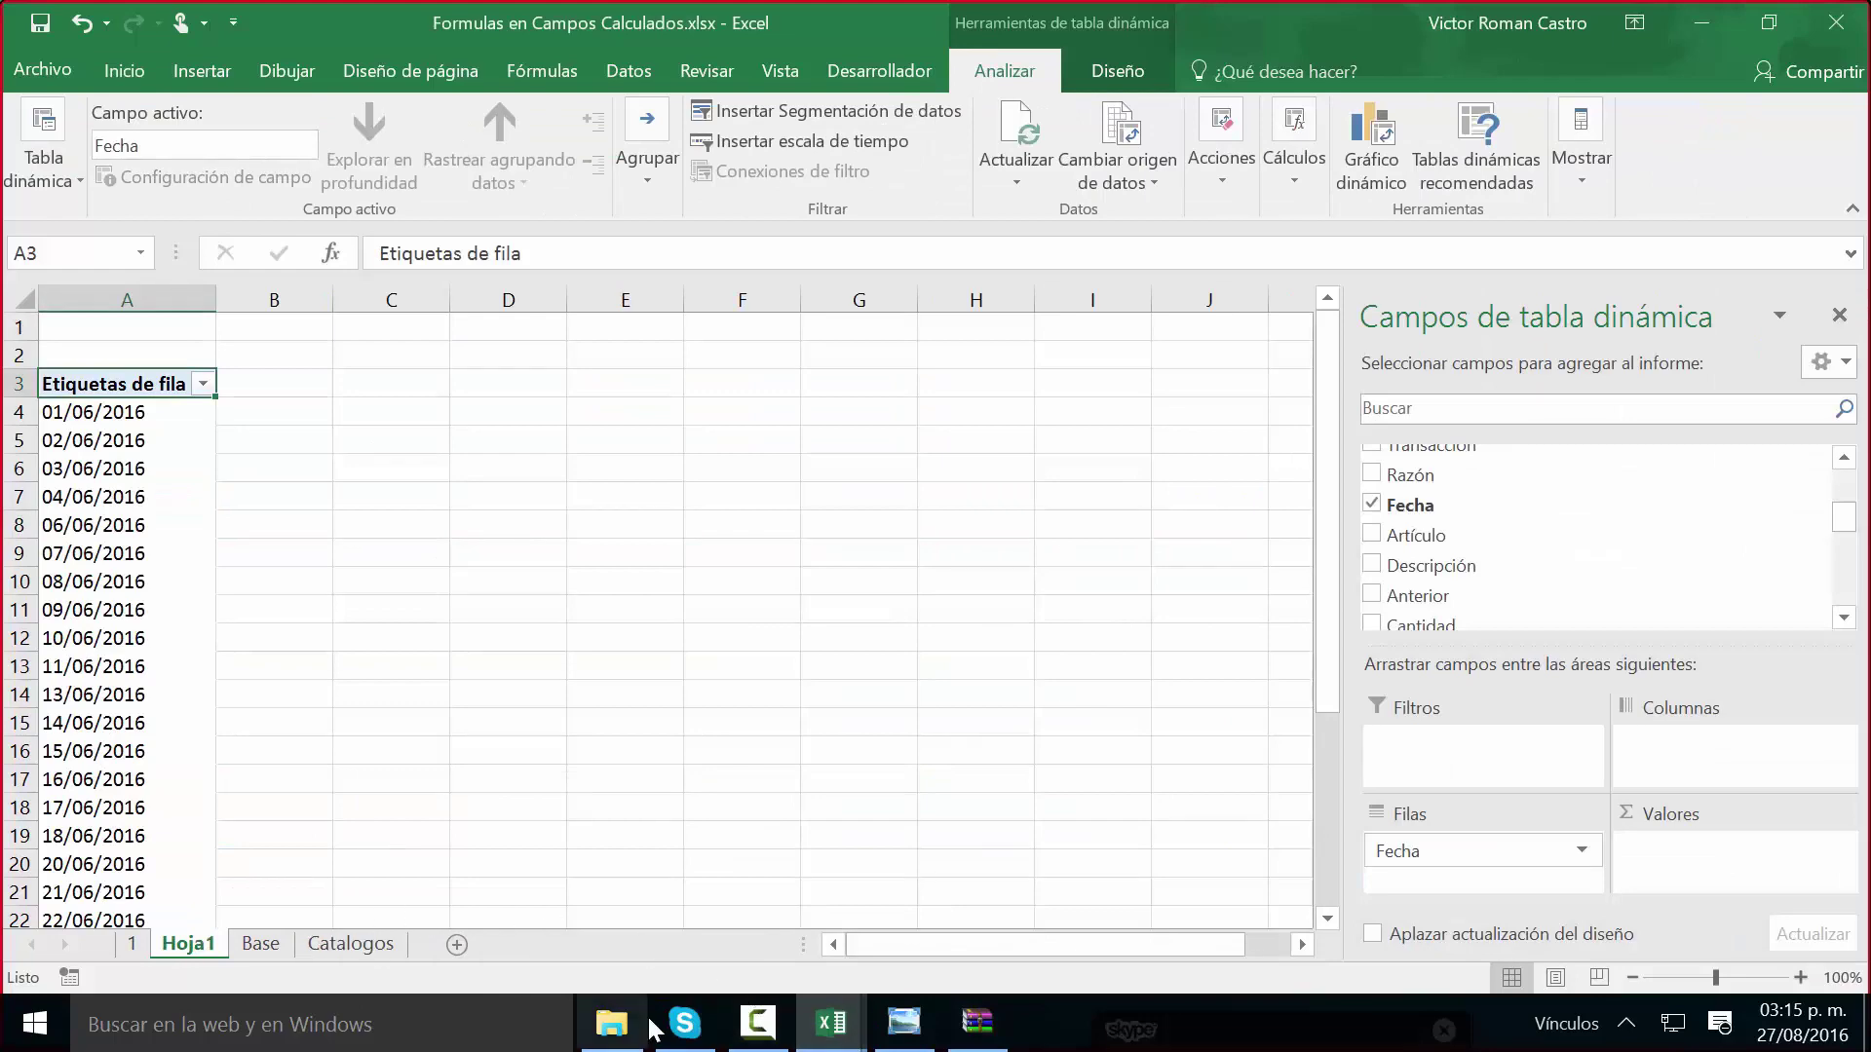
{"action": "left_click", "coordinate": [831, 1023]}
{"action": "left_click", "coordinate": [657, 937]}
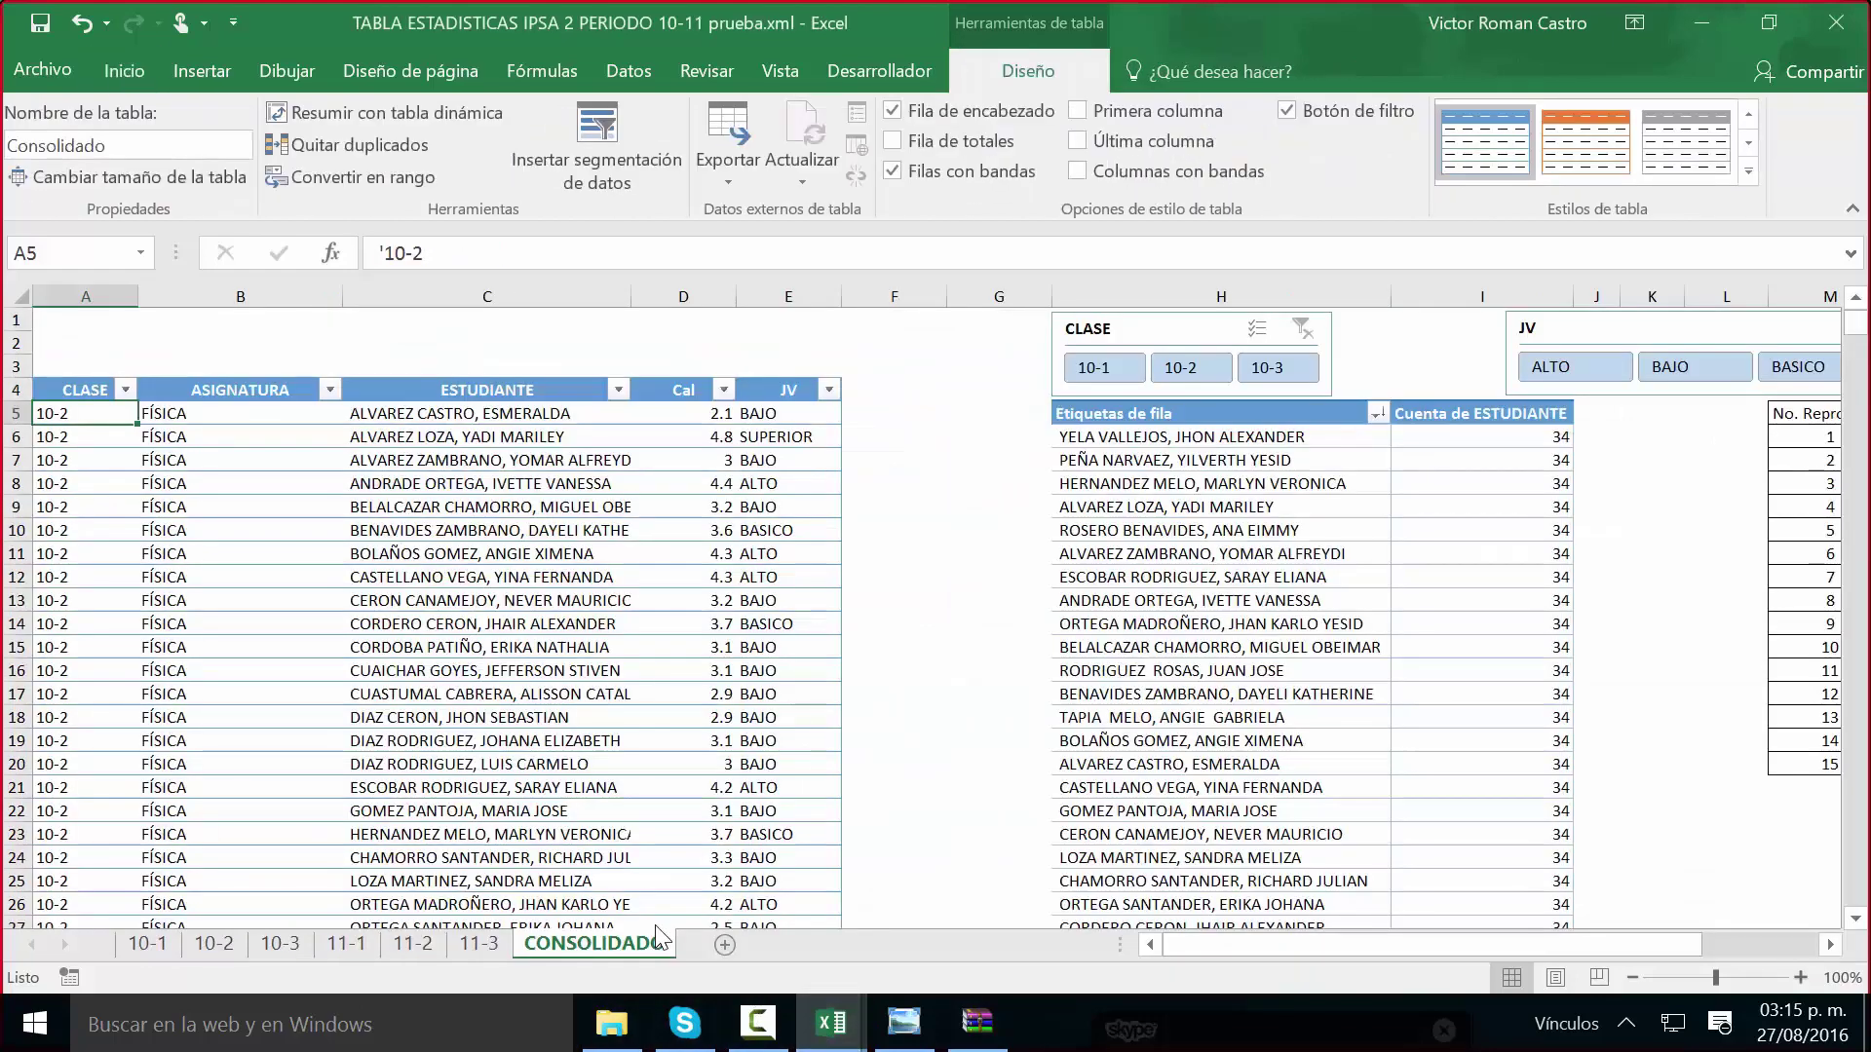
{"action": "left_click", "coordinate": [1274, 493]}
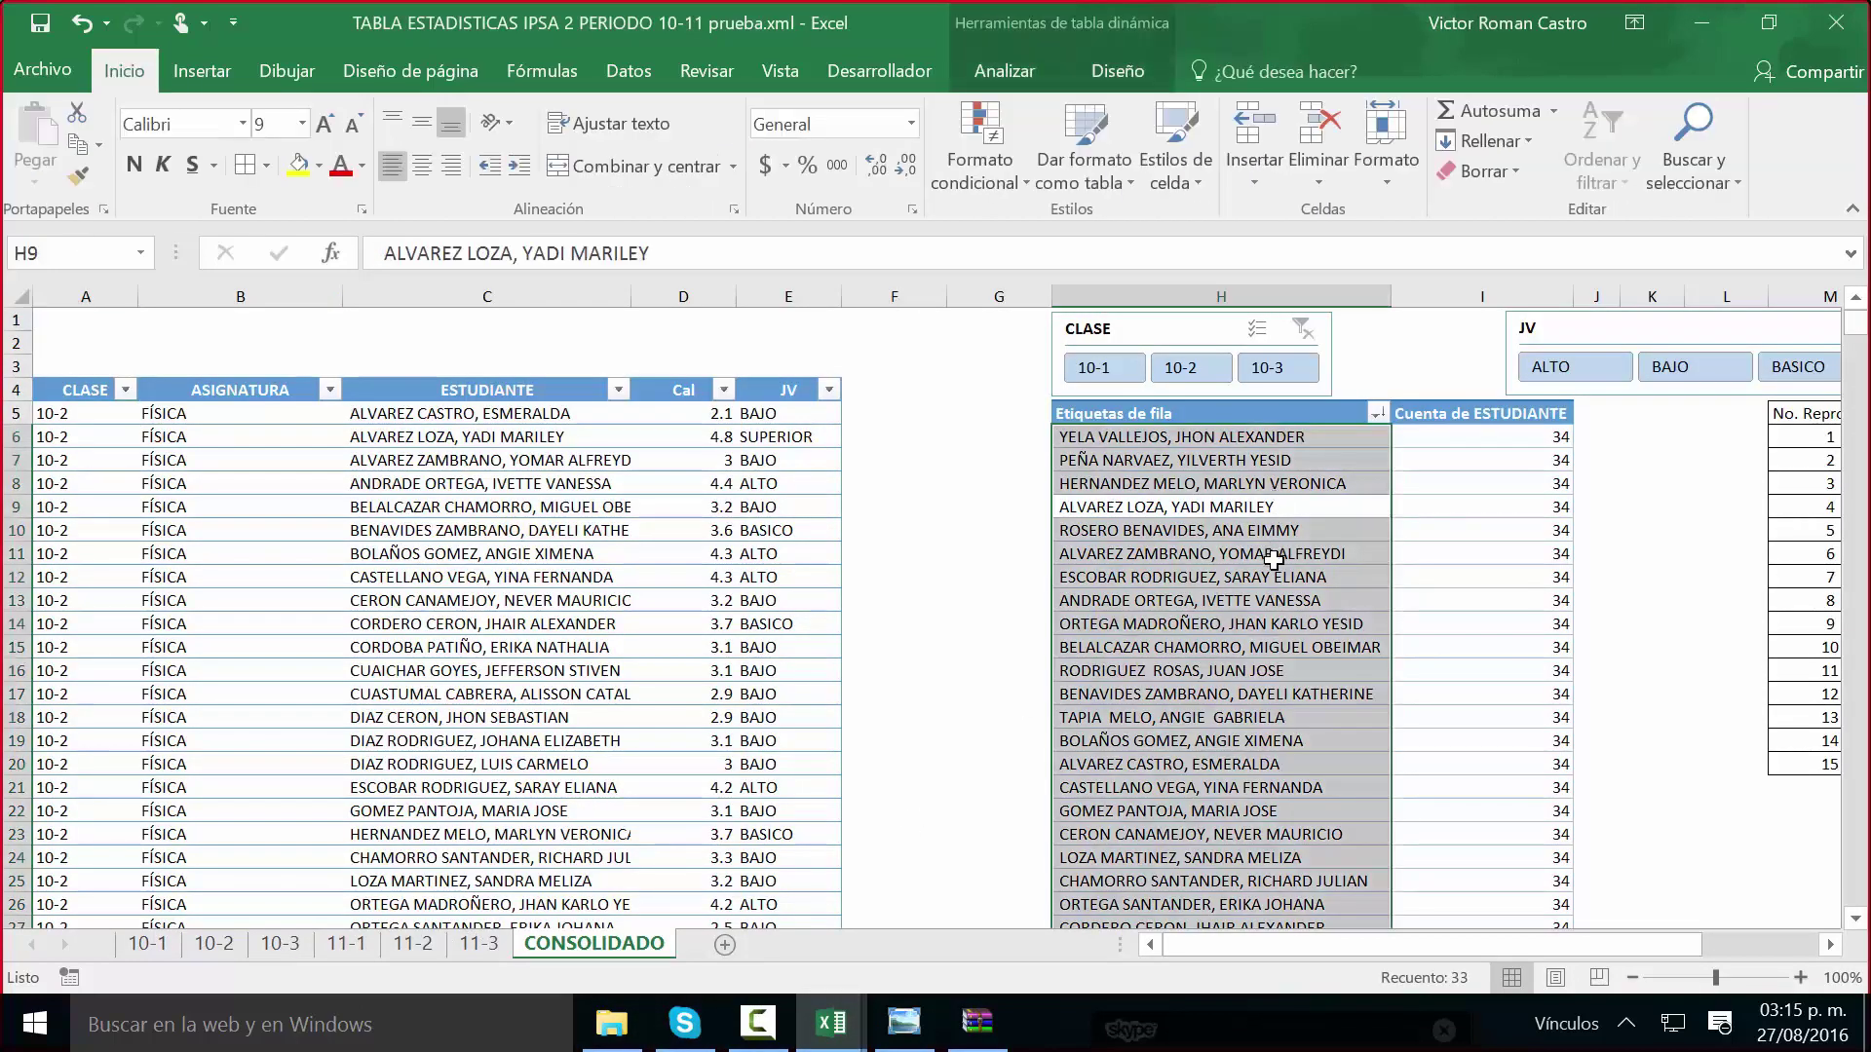
{"action": "key", "text": "ctrl+Tab"}
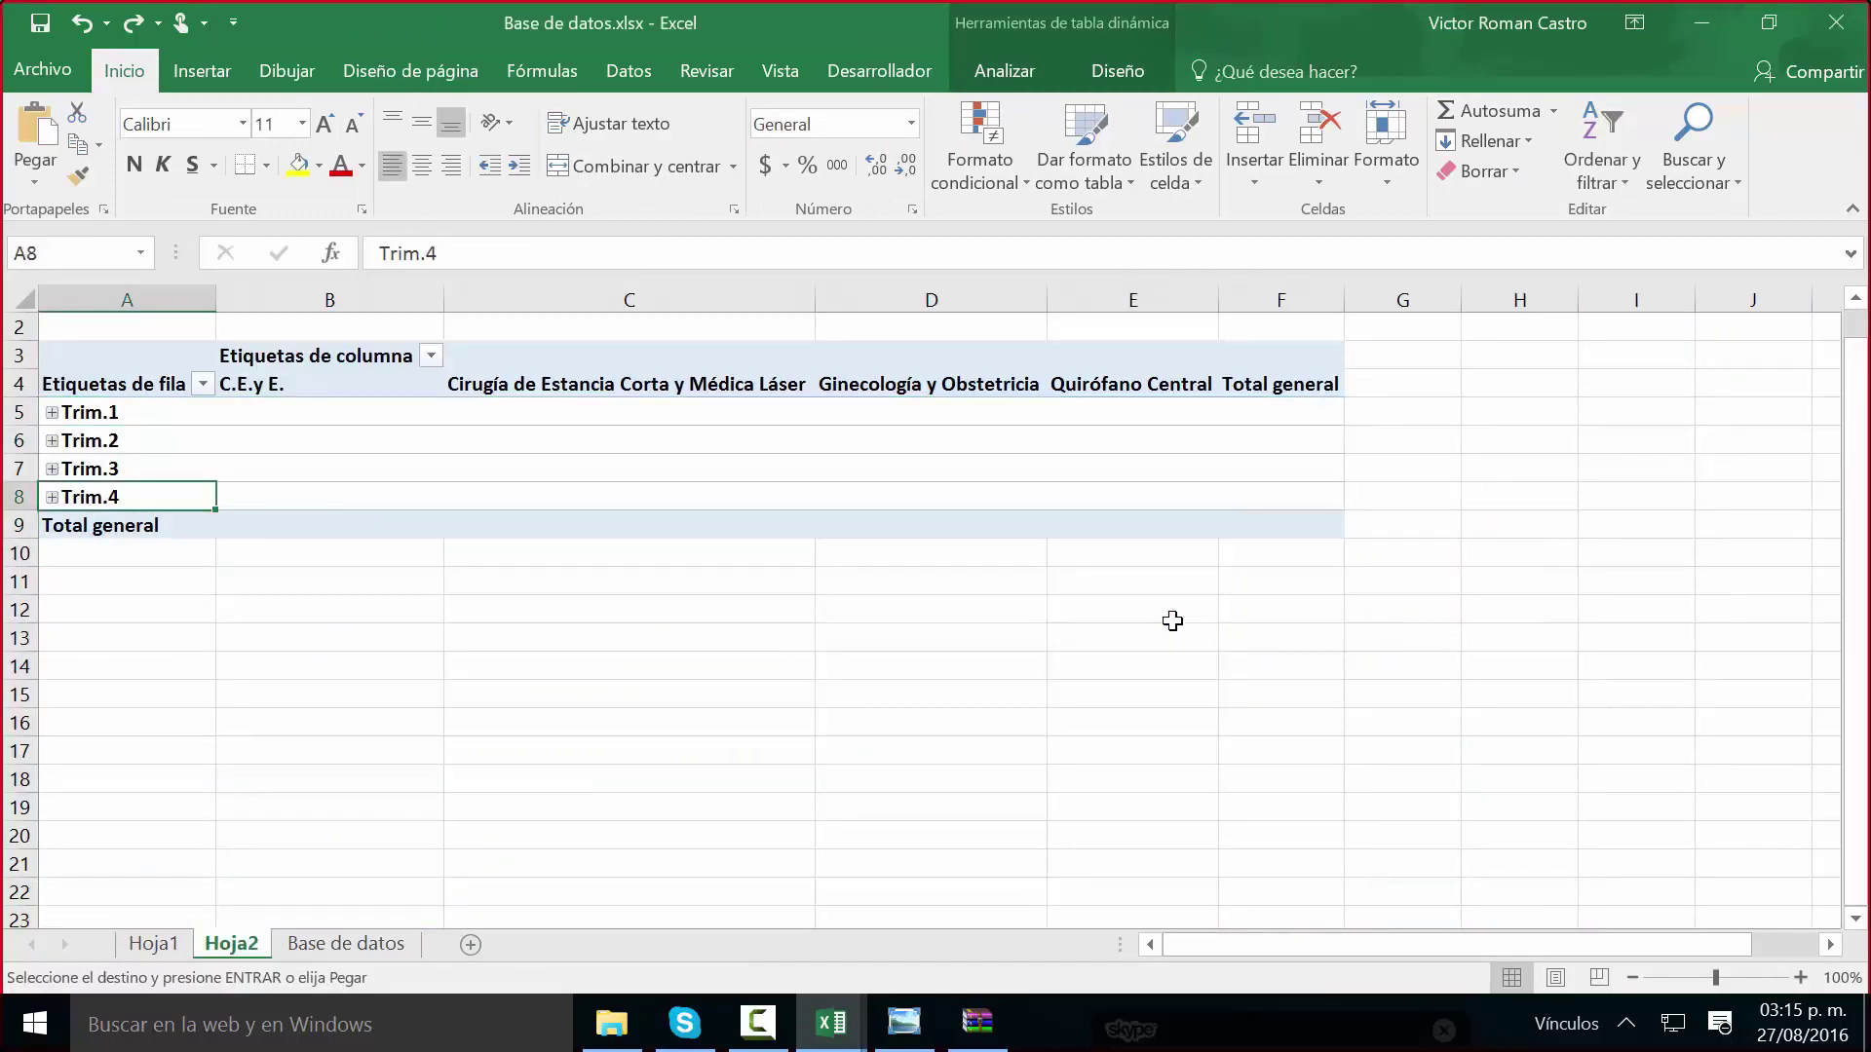
{"action": "key", "text": "ctrl+Tab"}
- Open Opciones de tabla dinámica for TablaDinámica1 from row label H12
{"action": "key", "text": "Tab"}
{"action": "key", "text": "Tab"}
{"action": "key", "text": "Tab"}
{"action": "left_click", "coordinate": [1262, 534]}
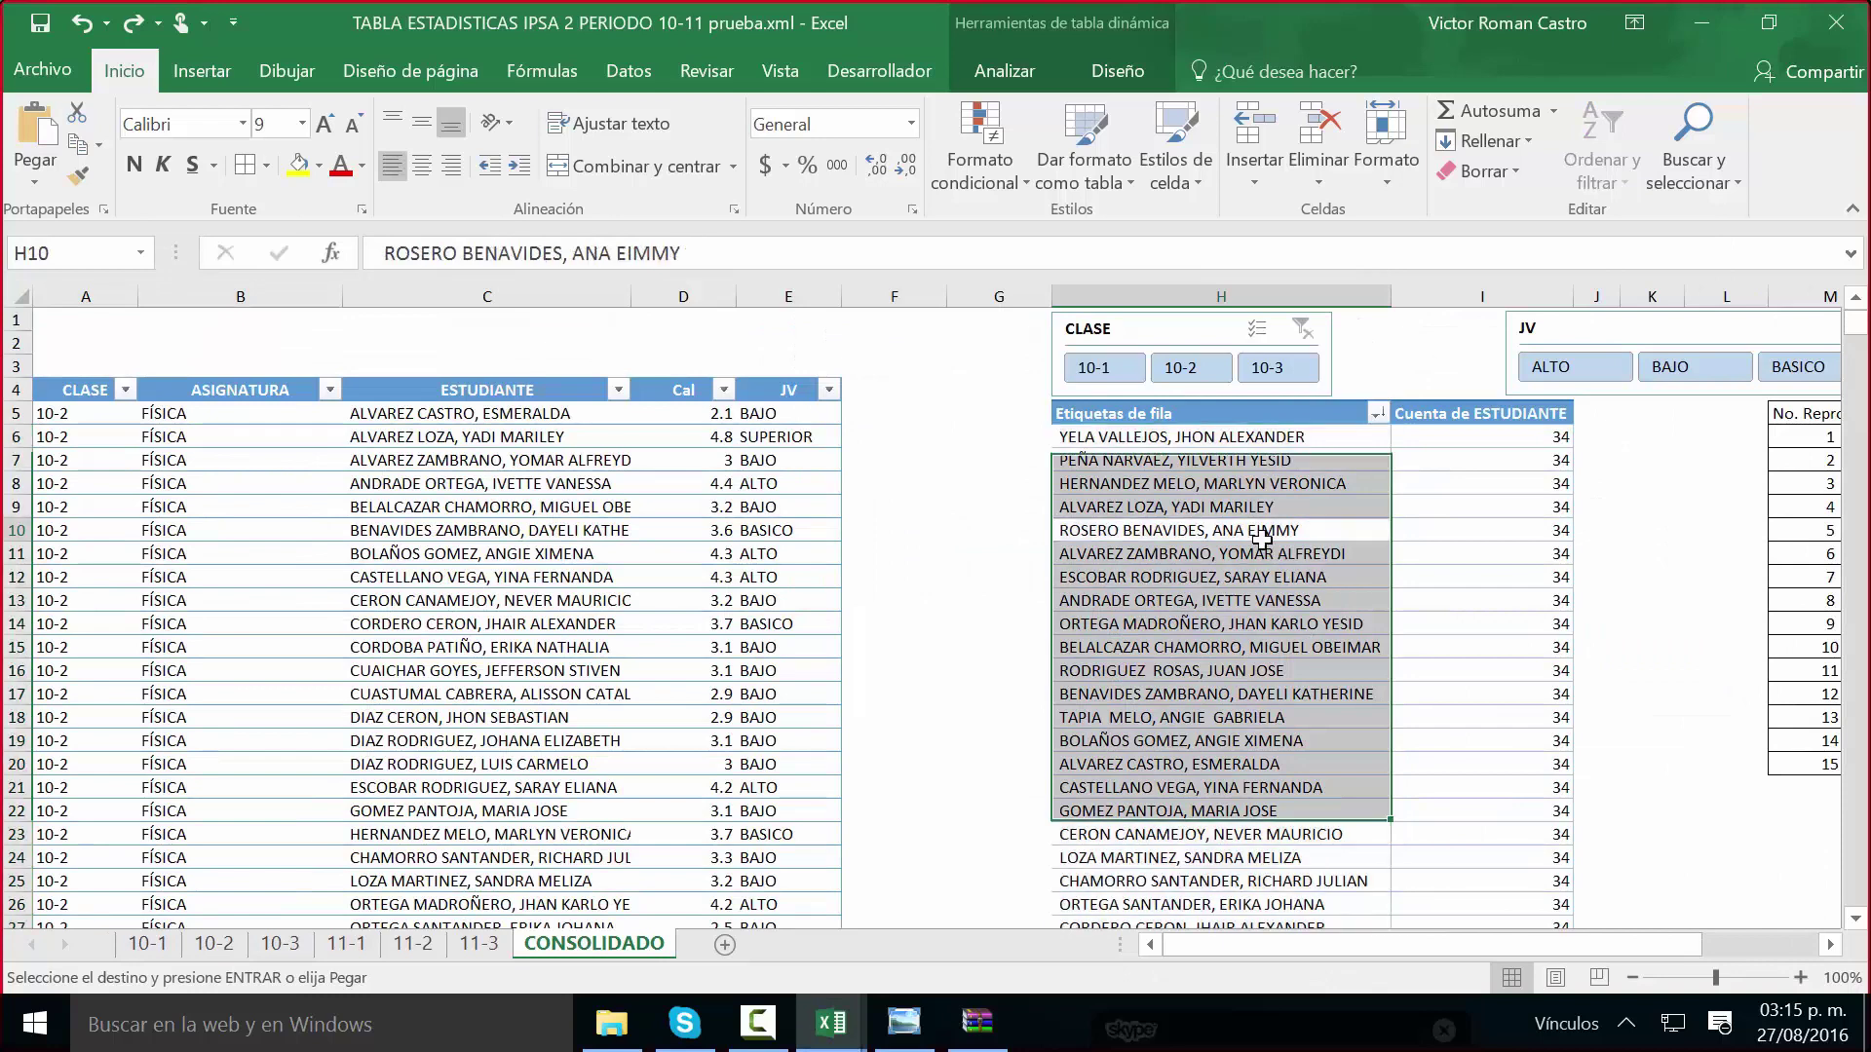
{"action": "left_click", "coordinate": [1315, 577]}
{"action": "right_click", "coordinate": [1315, 577]}
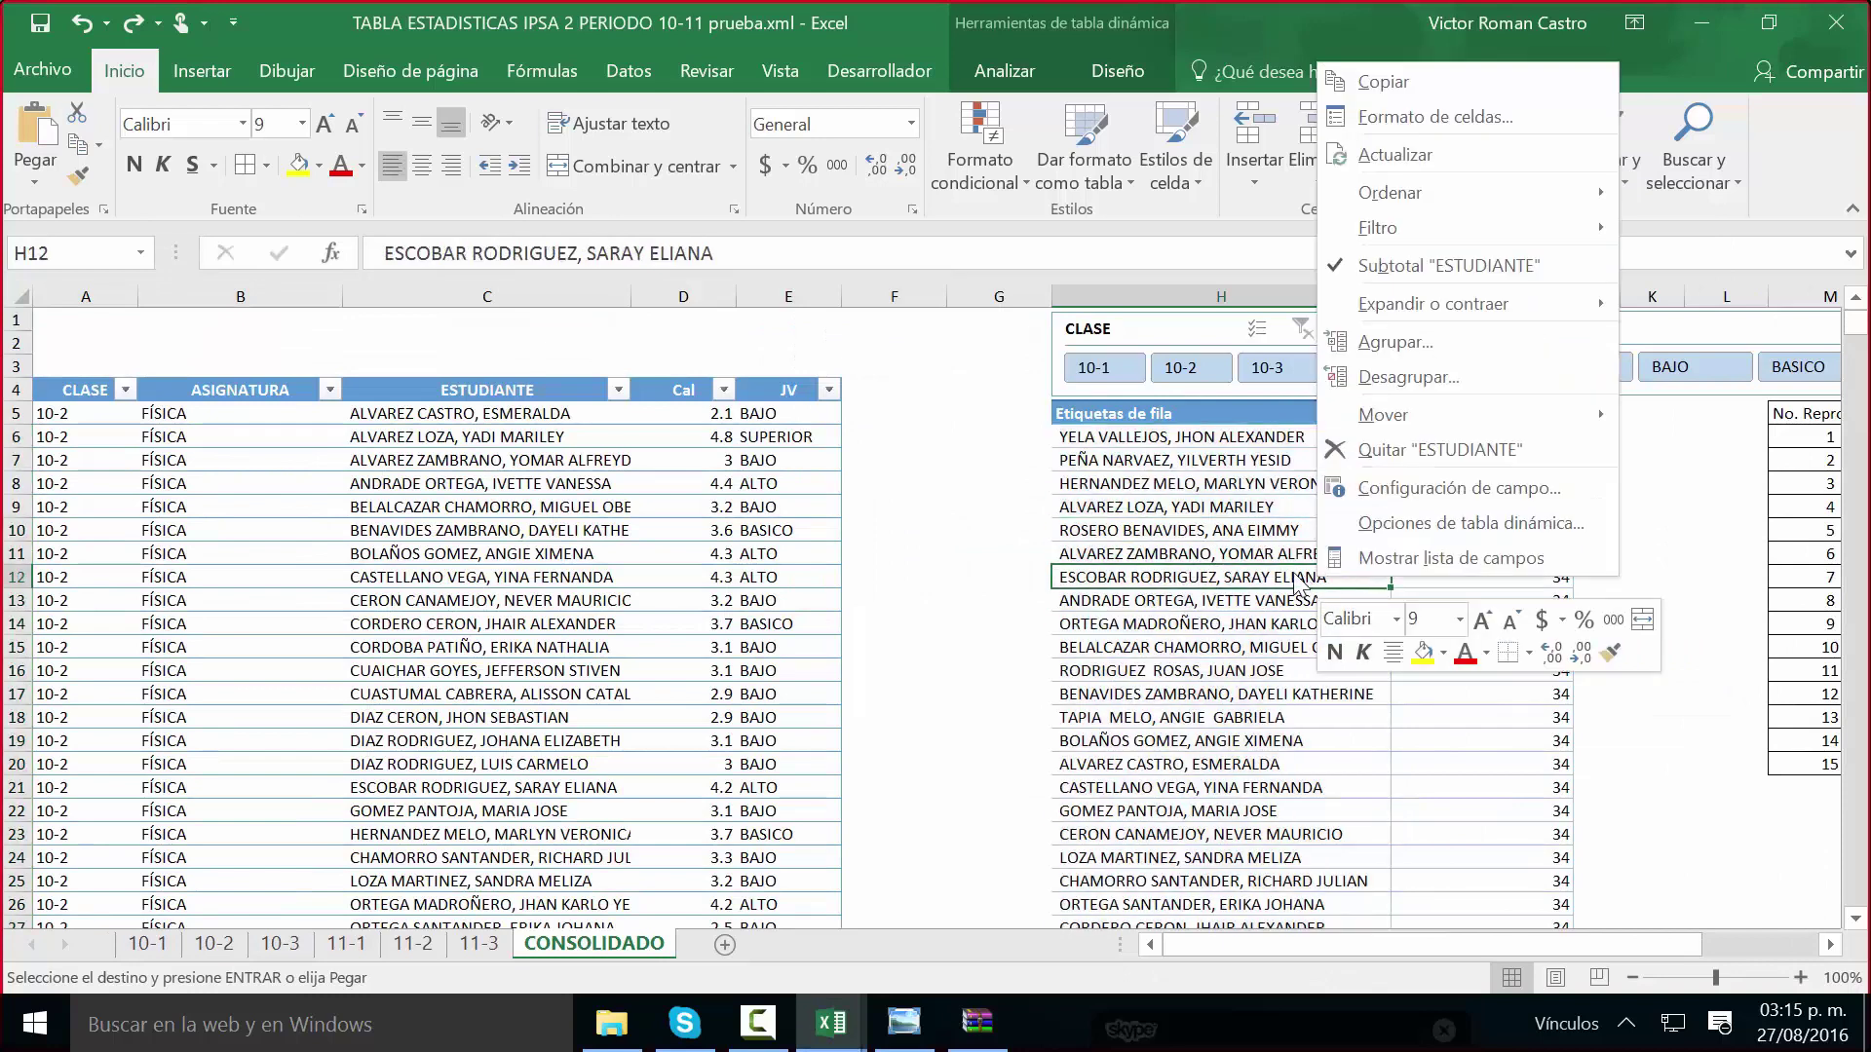
{"action": "left_click", "coordinate": [1301, 635]}
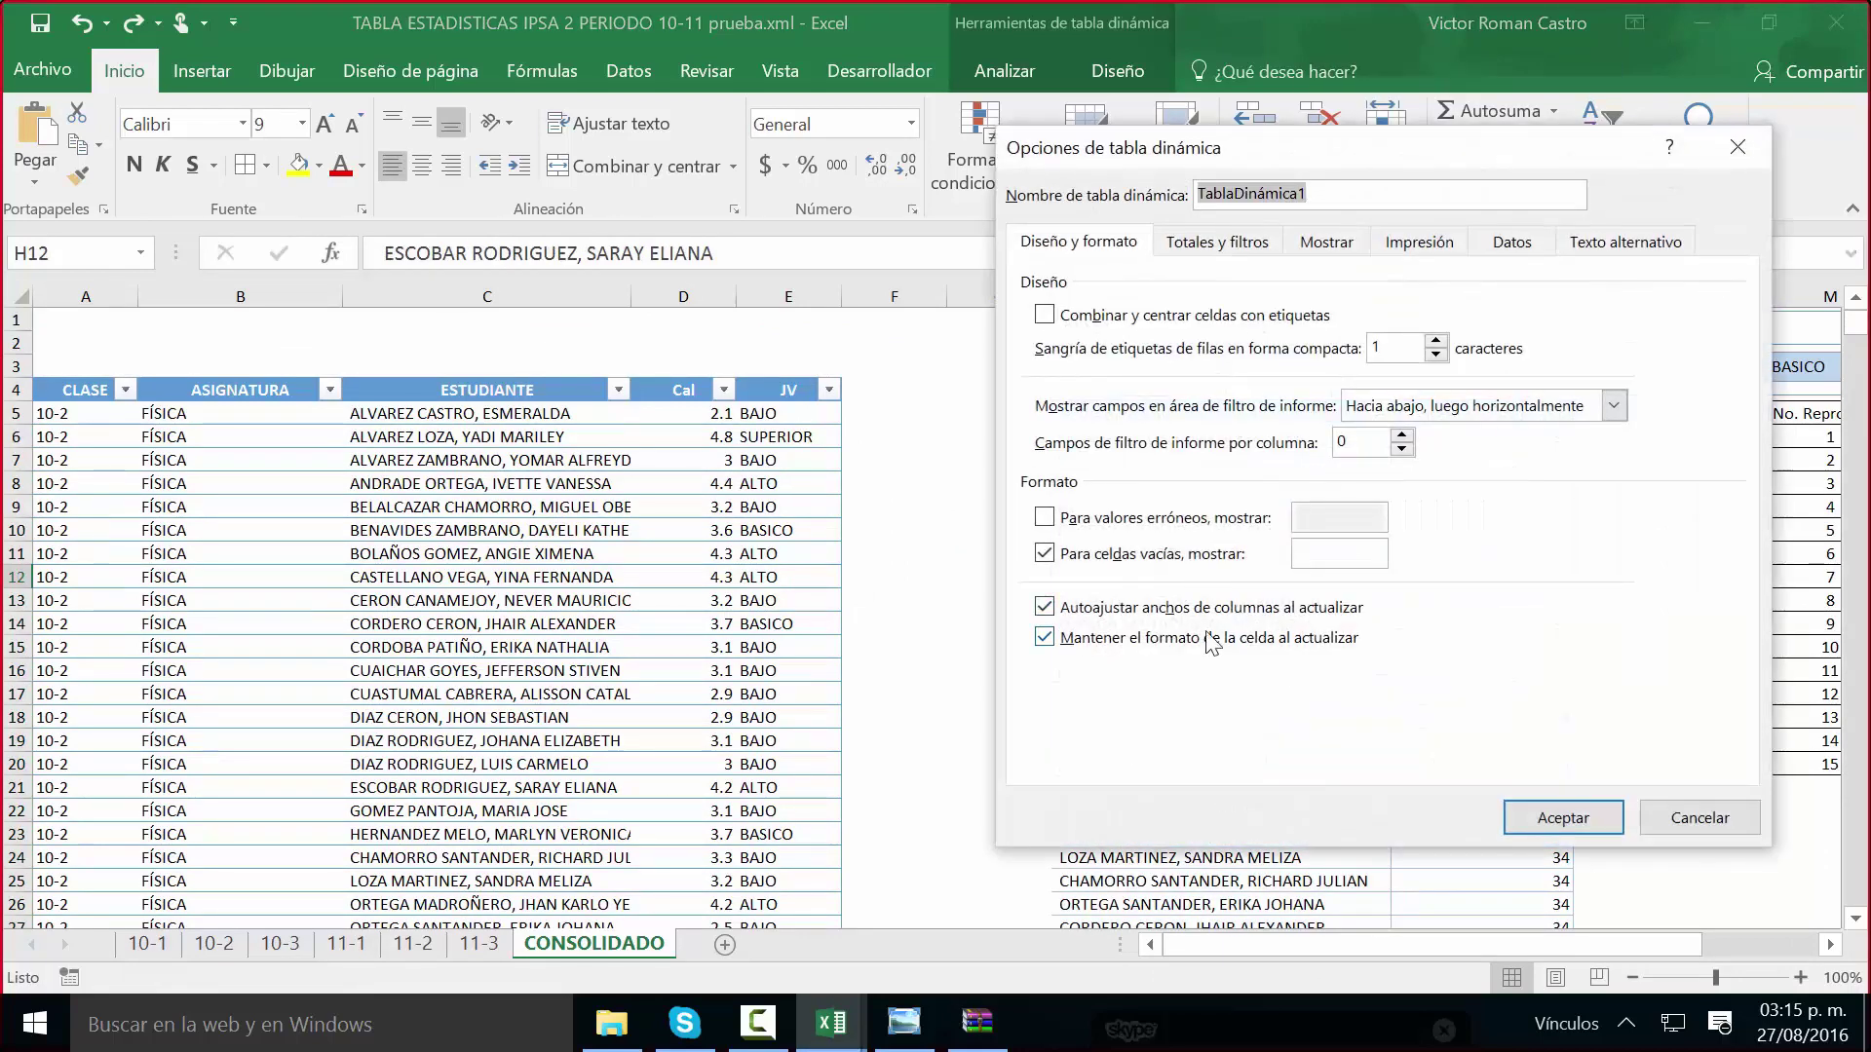
- Close the pivot options and resize columns H and I
{"action": "key", "text": "Return"}
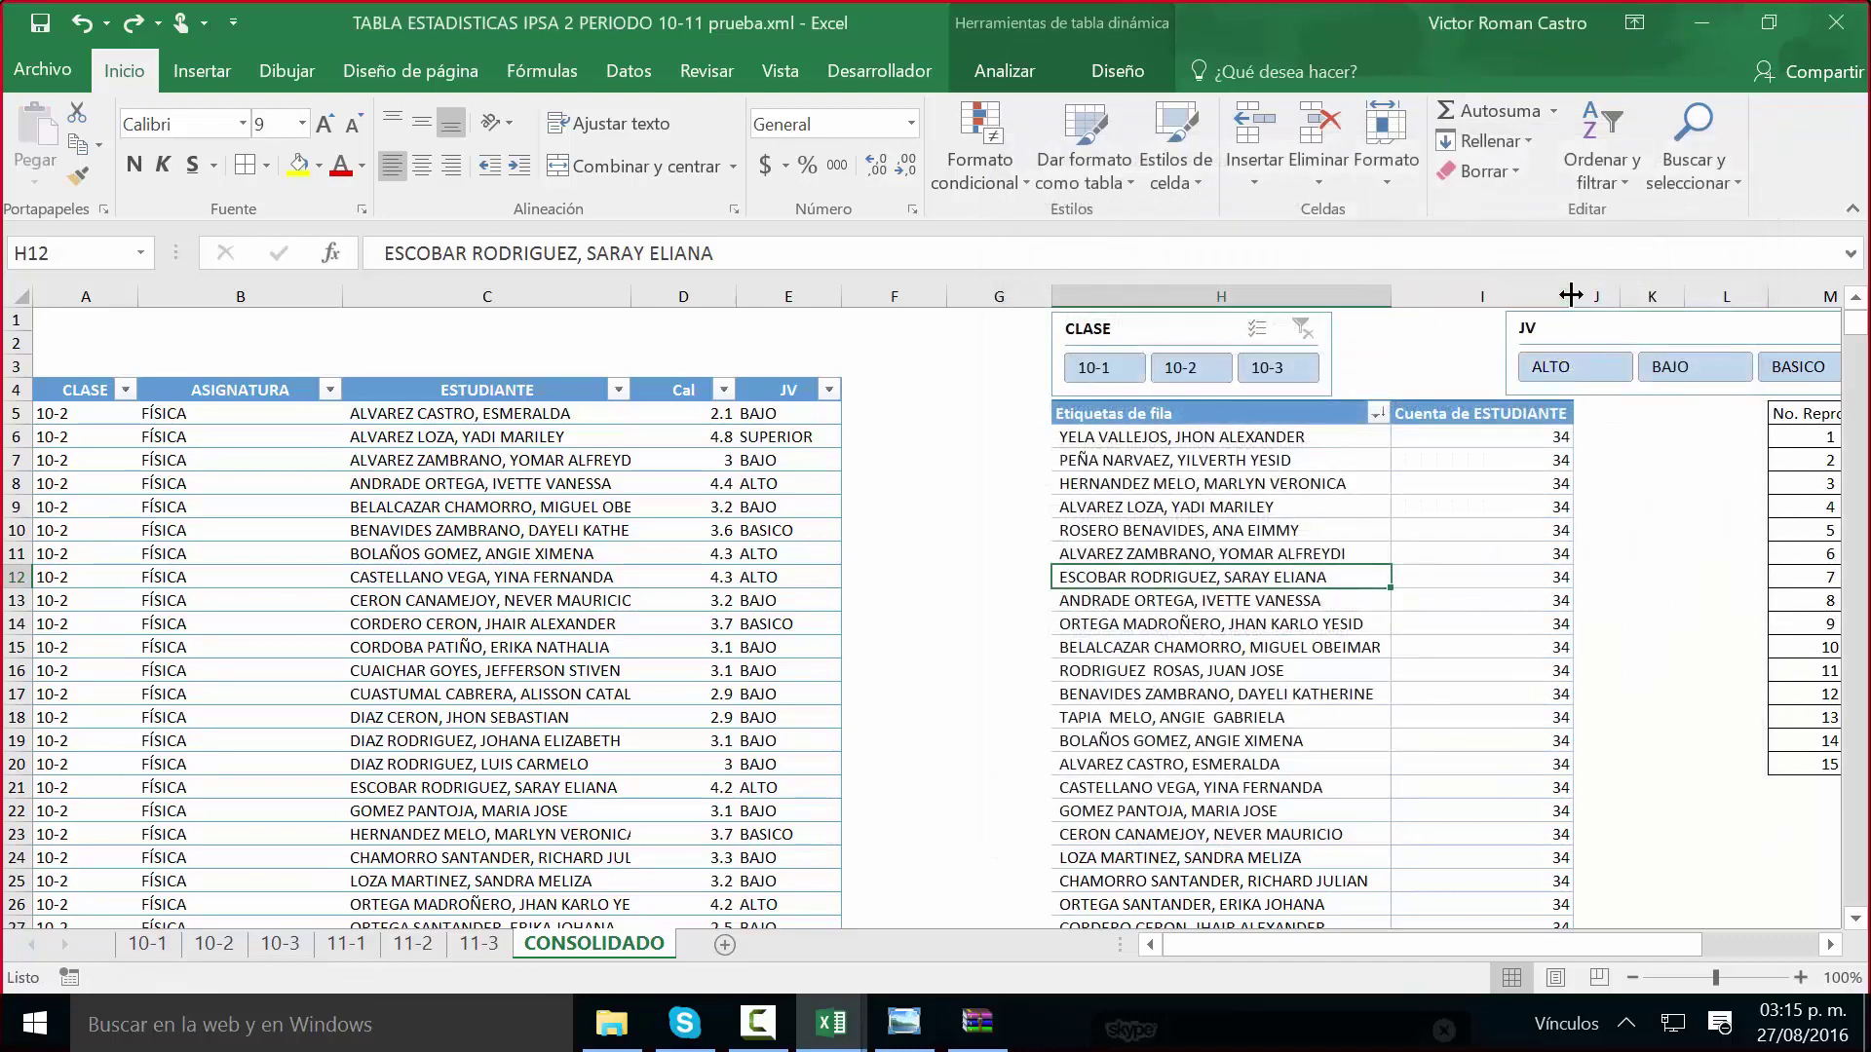
{"action": "left_click_drag", "start_coordinate": [1391, 297], "coordinate": [1528, 297]}
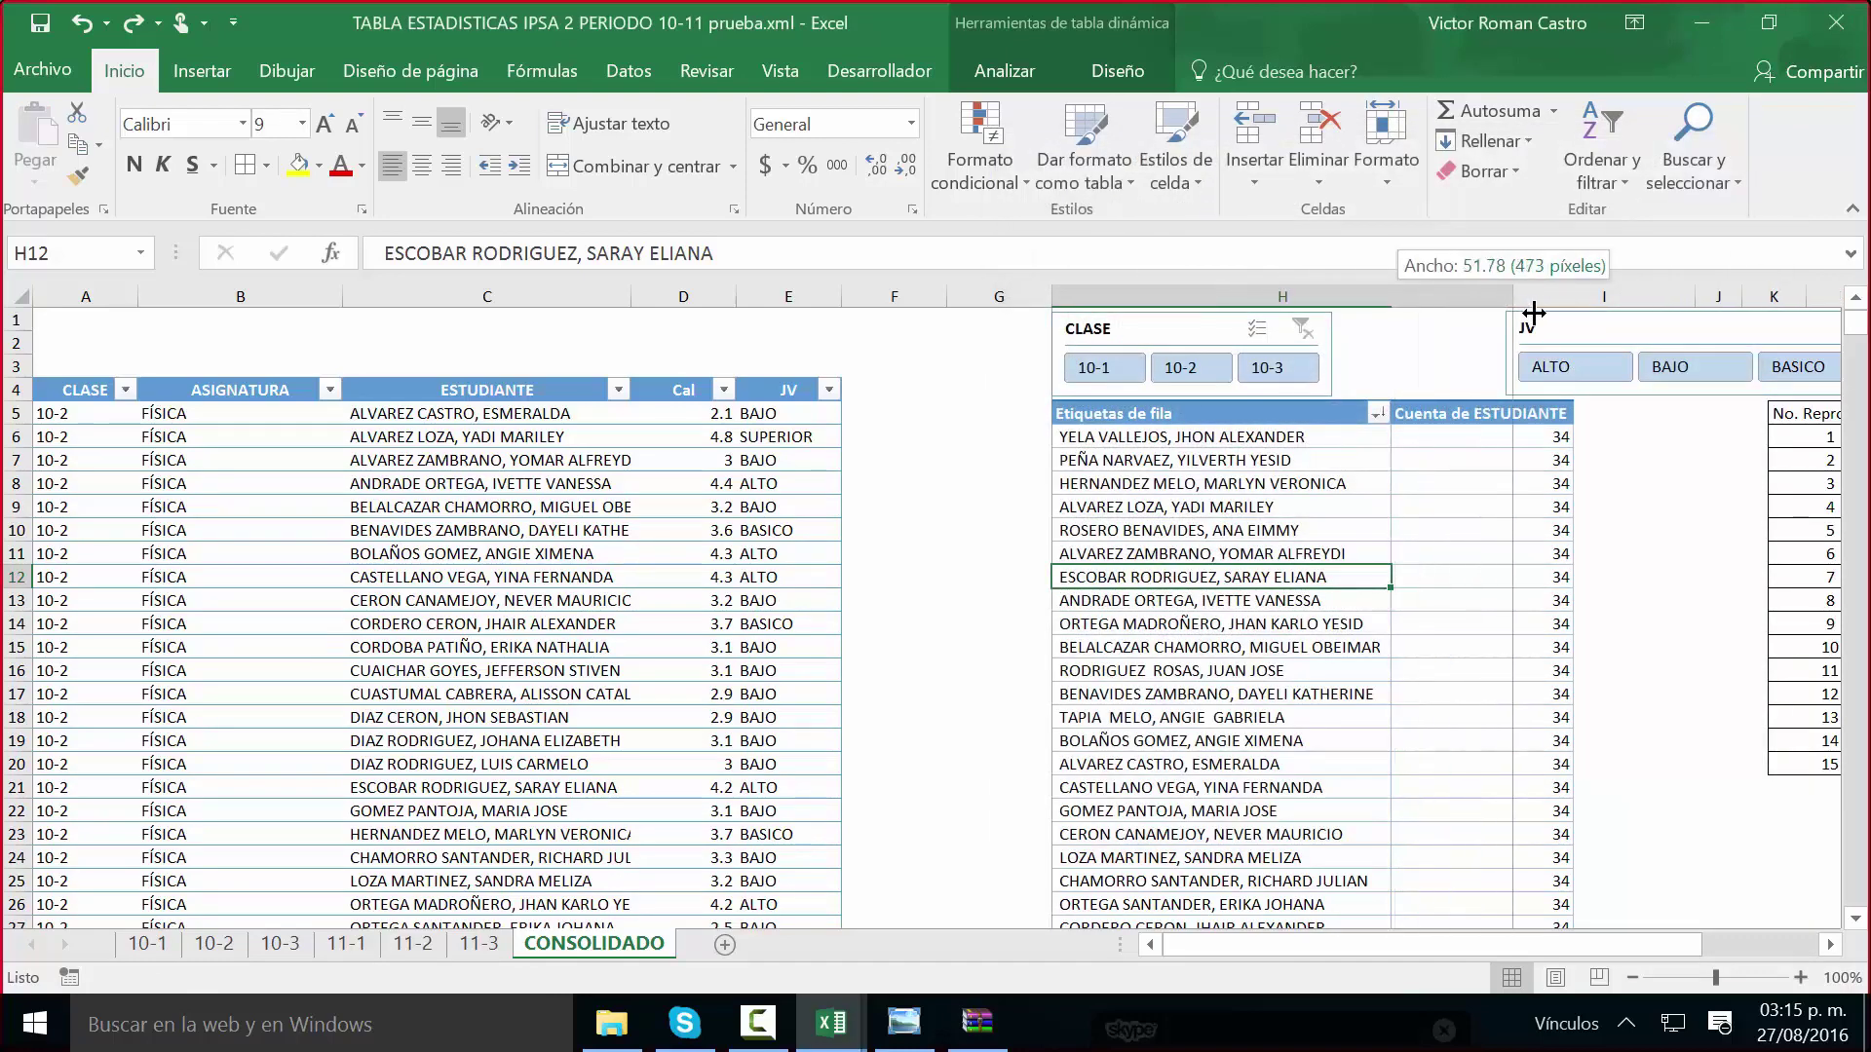
{"action": "left_click_drag", "start_coordinate": [1558, 939], "coordinate": [1676, 938]}
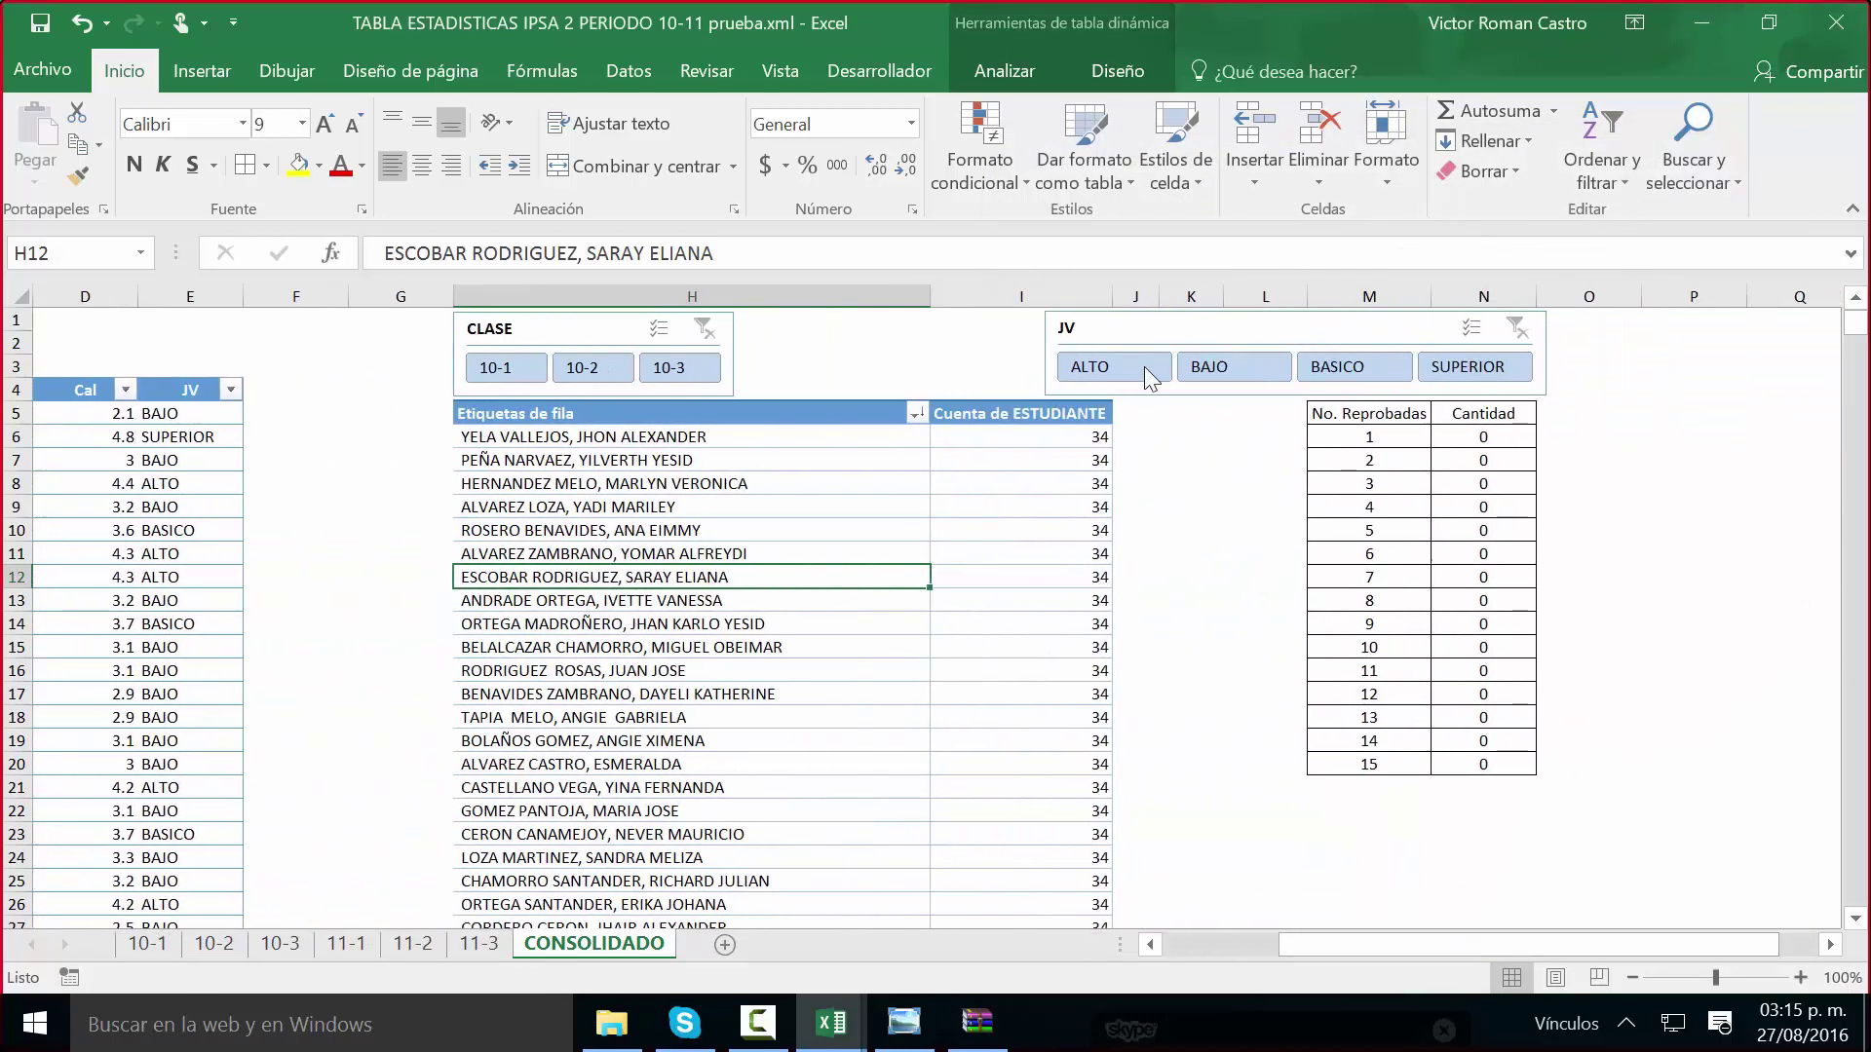
{"action": "left_click_drag", "start_coordinate": [1112, 296], "coordinate": [1002, 322]}
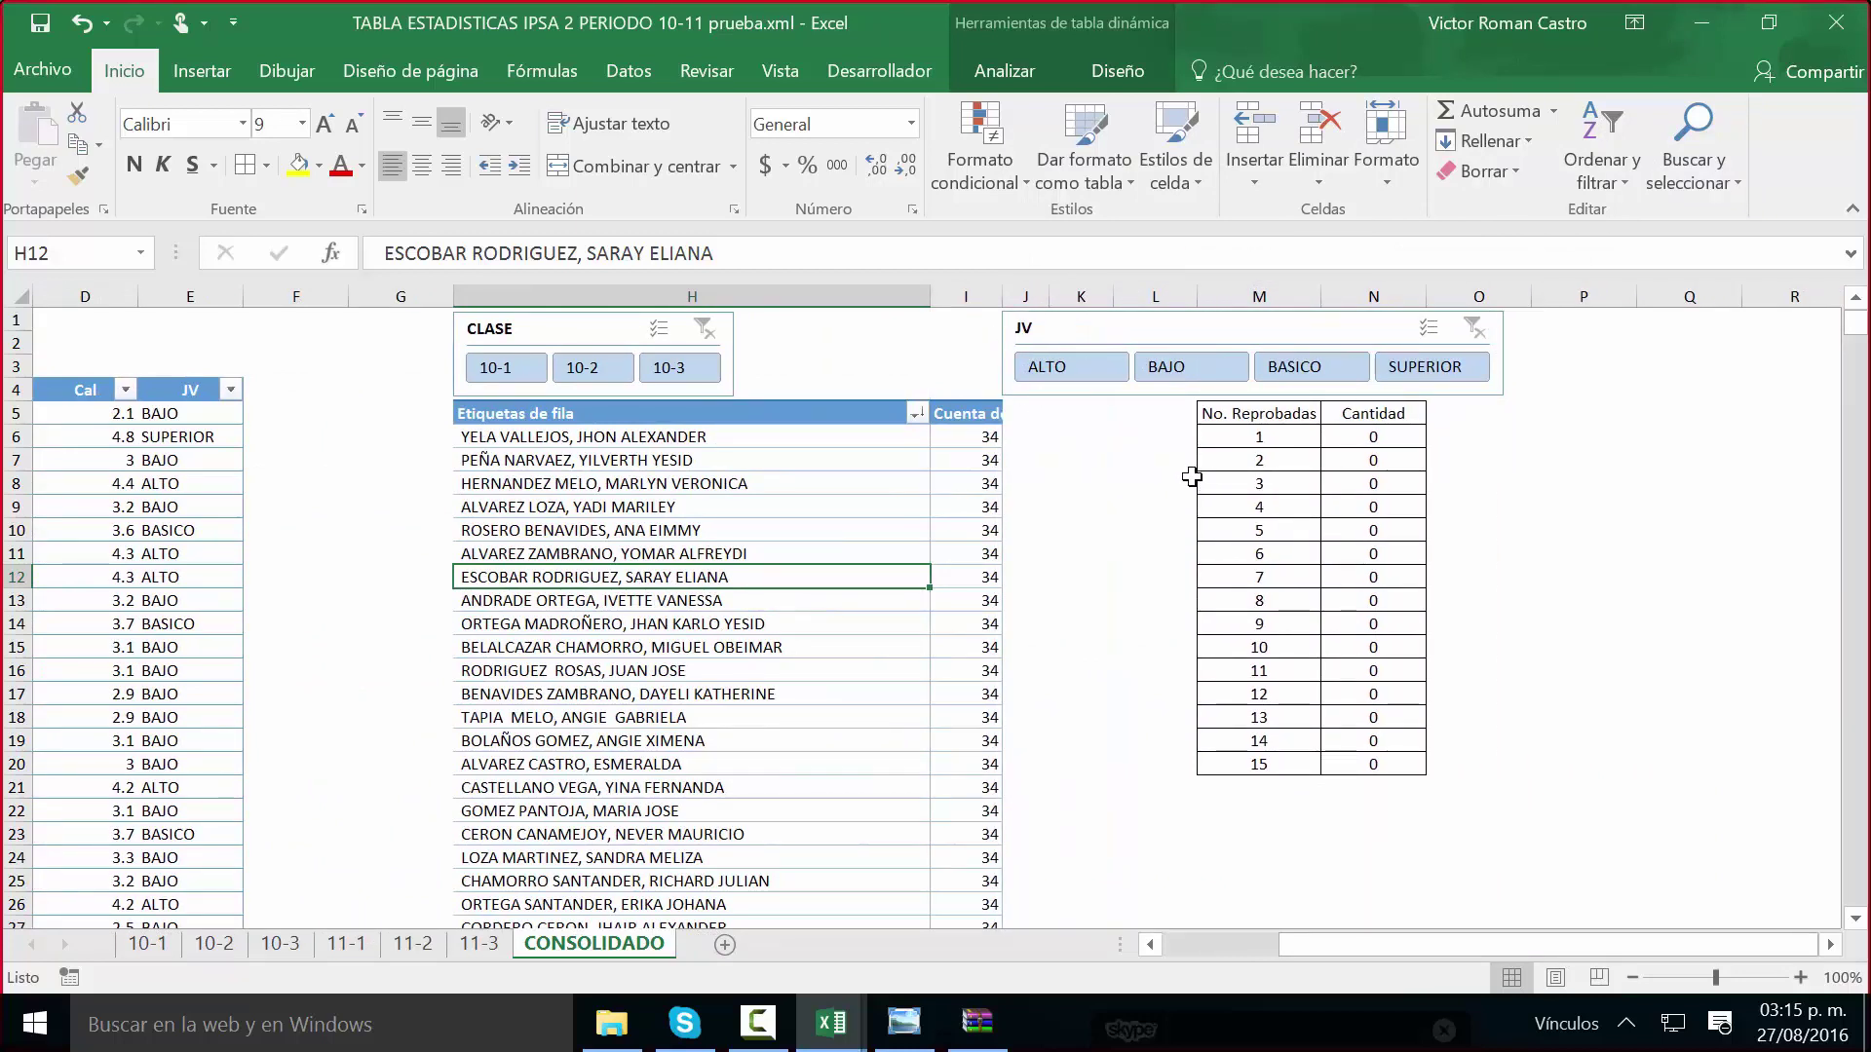
- Check the CLASE source data down to its last row, then refresh the pivot
{"action": "left_click", "coordinate": [93, 647]}
{"action": "key", "text": "Left"}
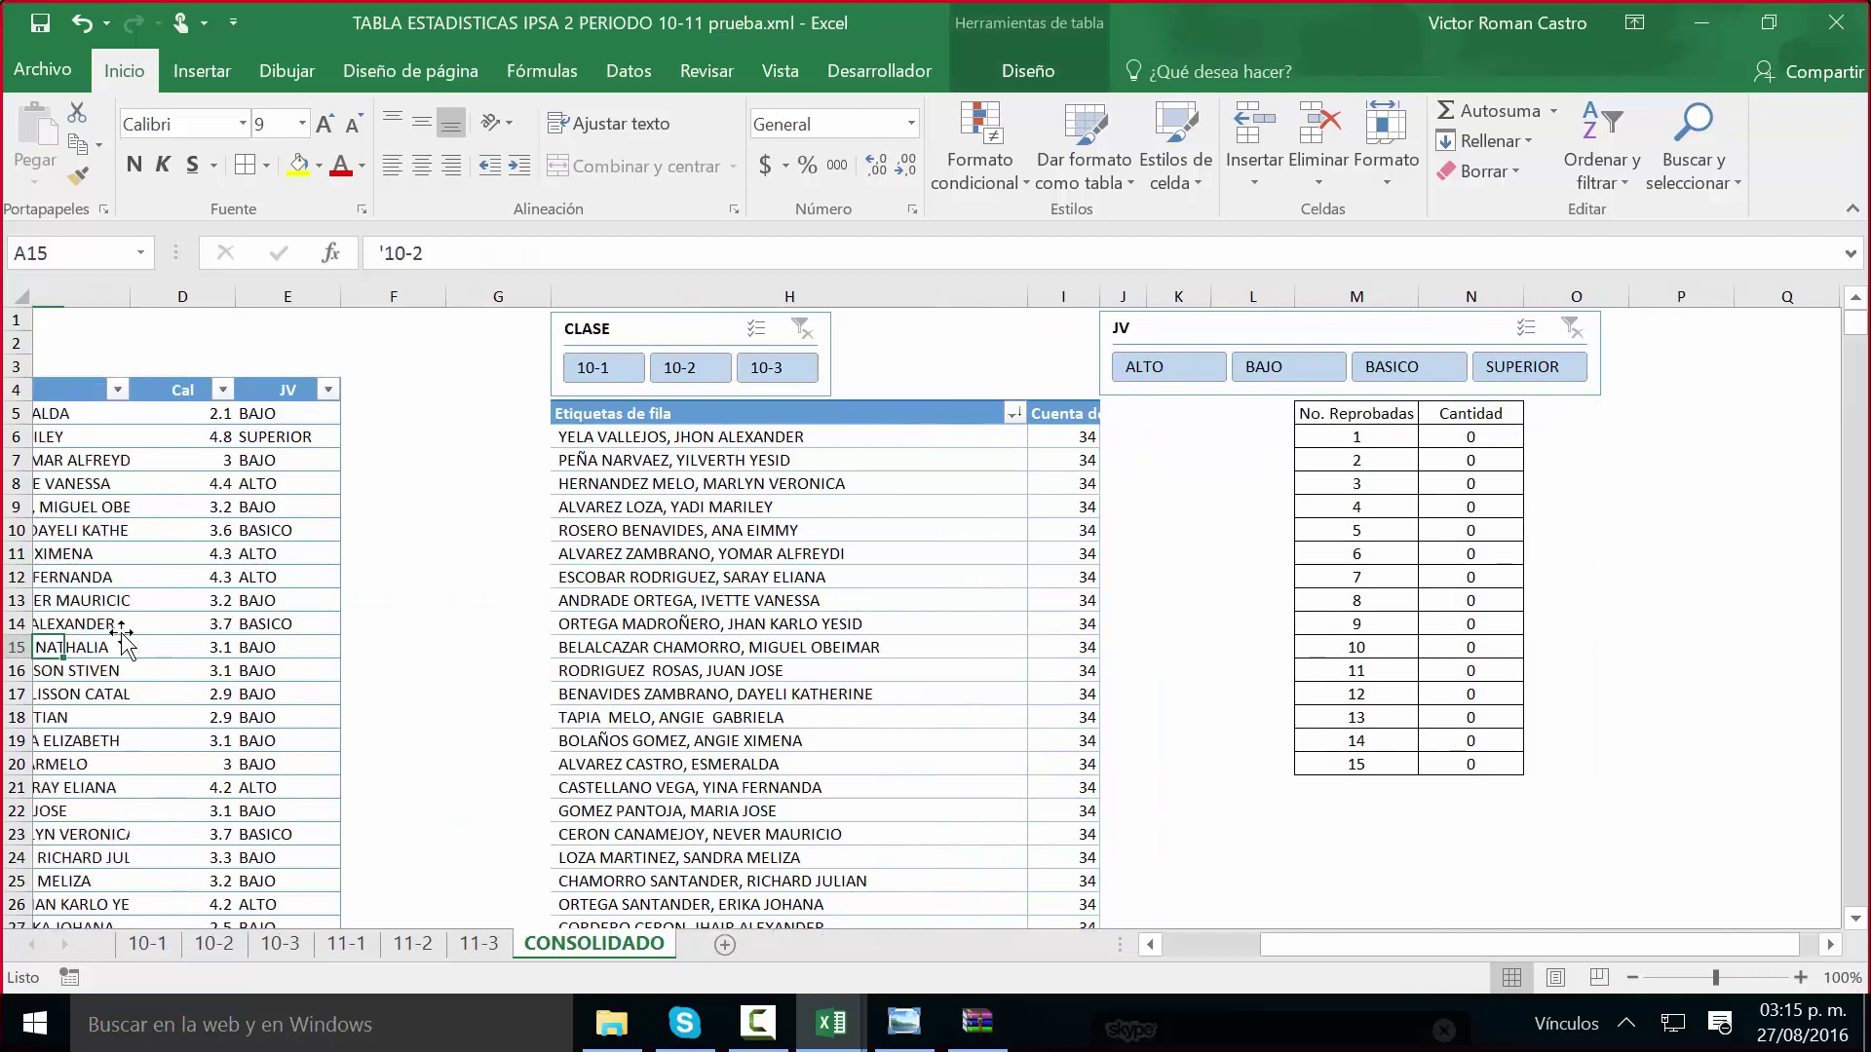
{"action": "key", "text": "ctrl+Down"}
{"action": "key", "text": "ctrl+Up"}
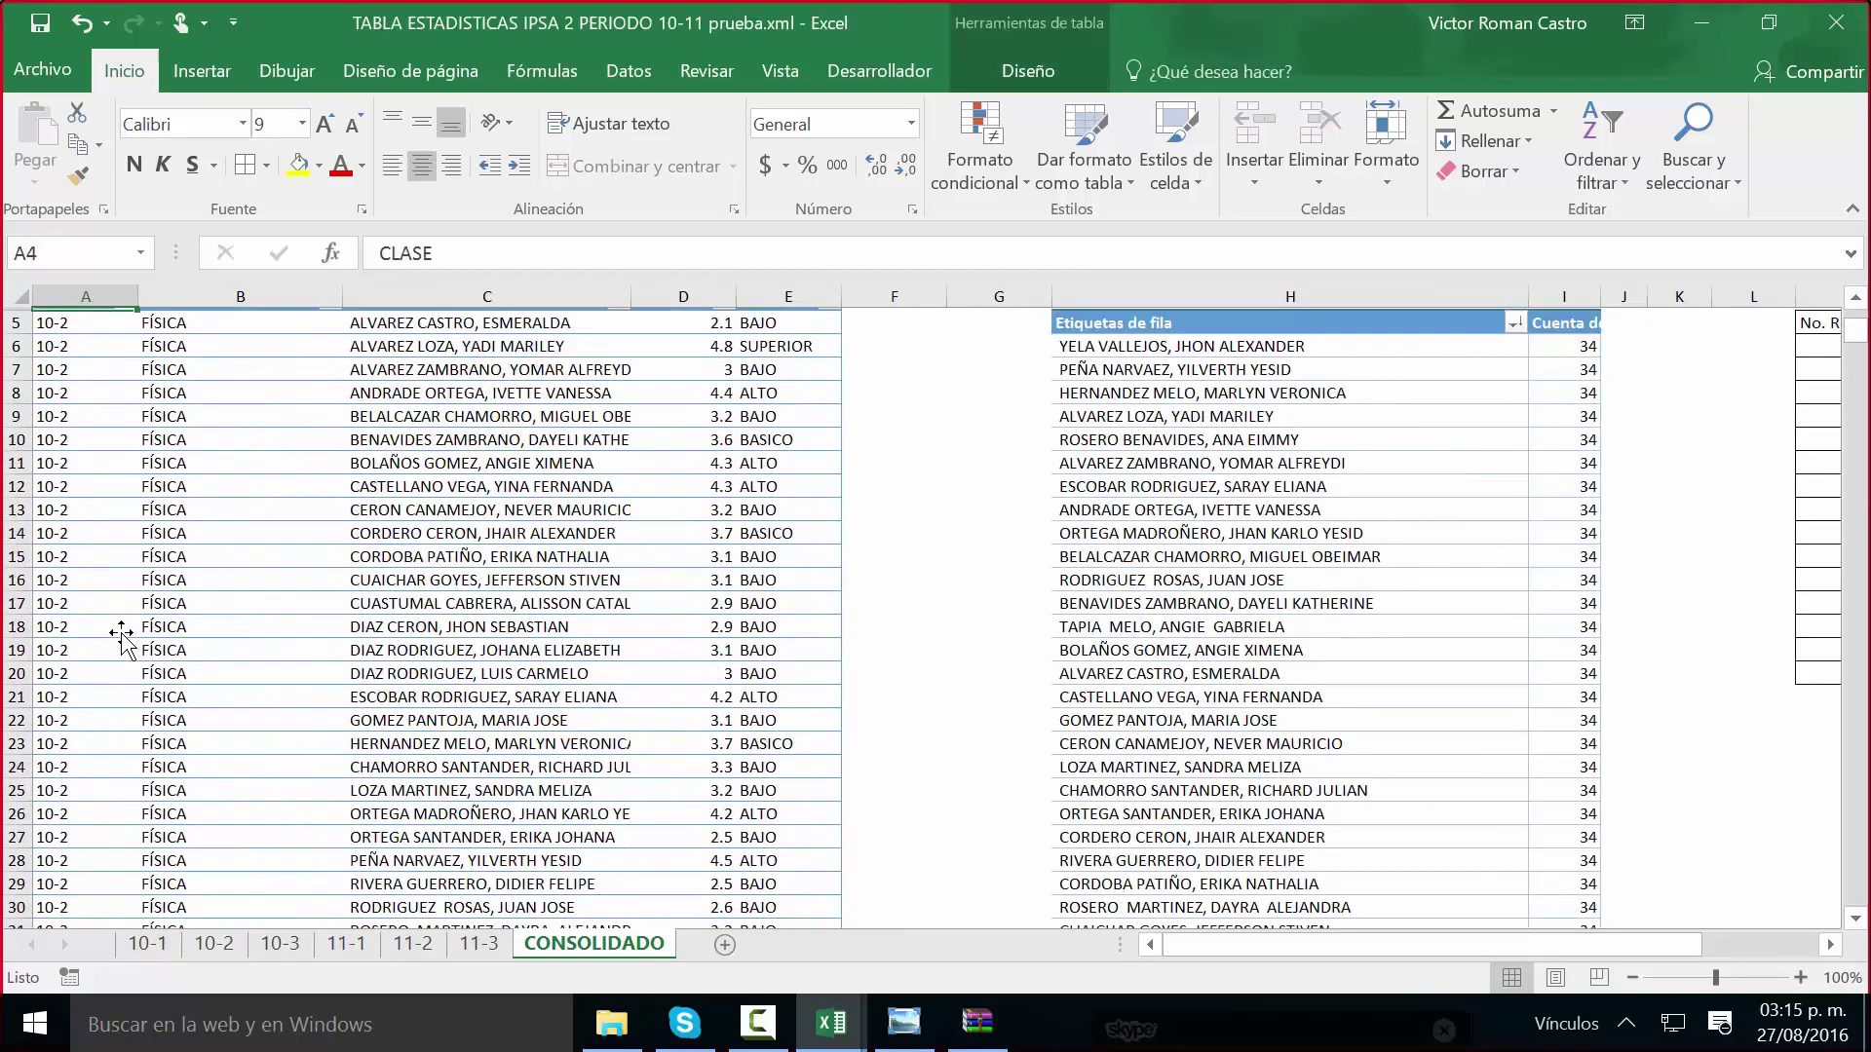
{"action": "right_click", "coordinate": [1271, 460]}
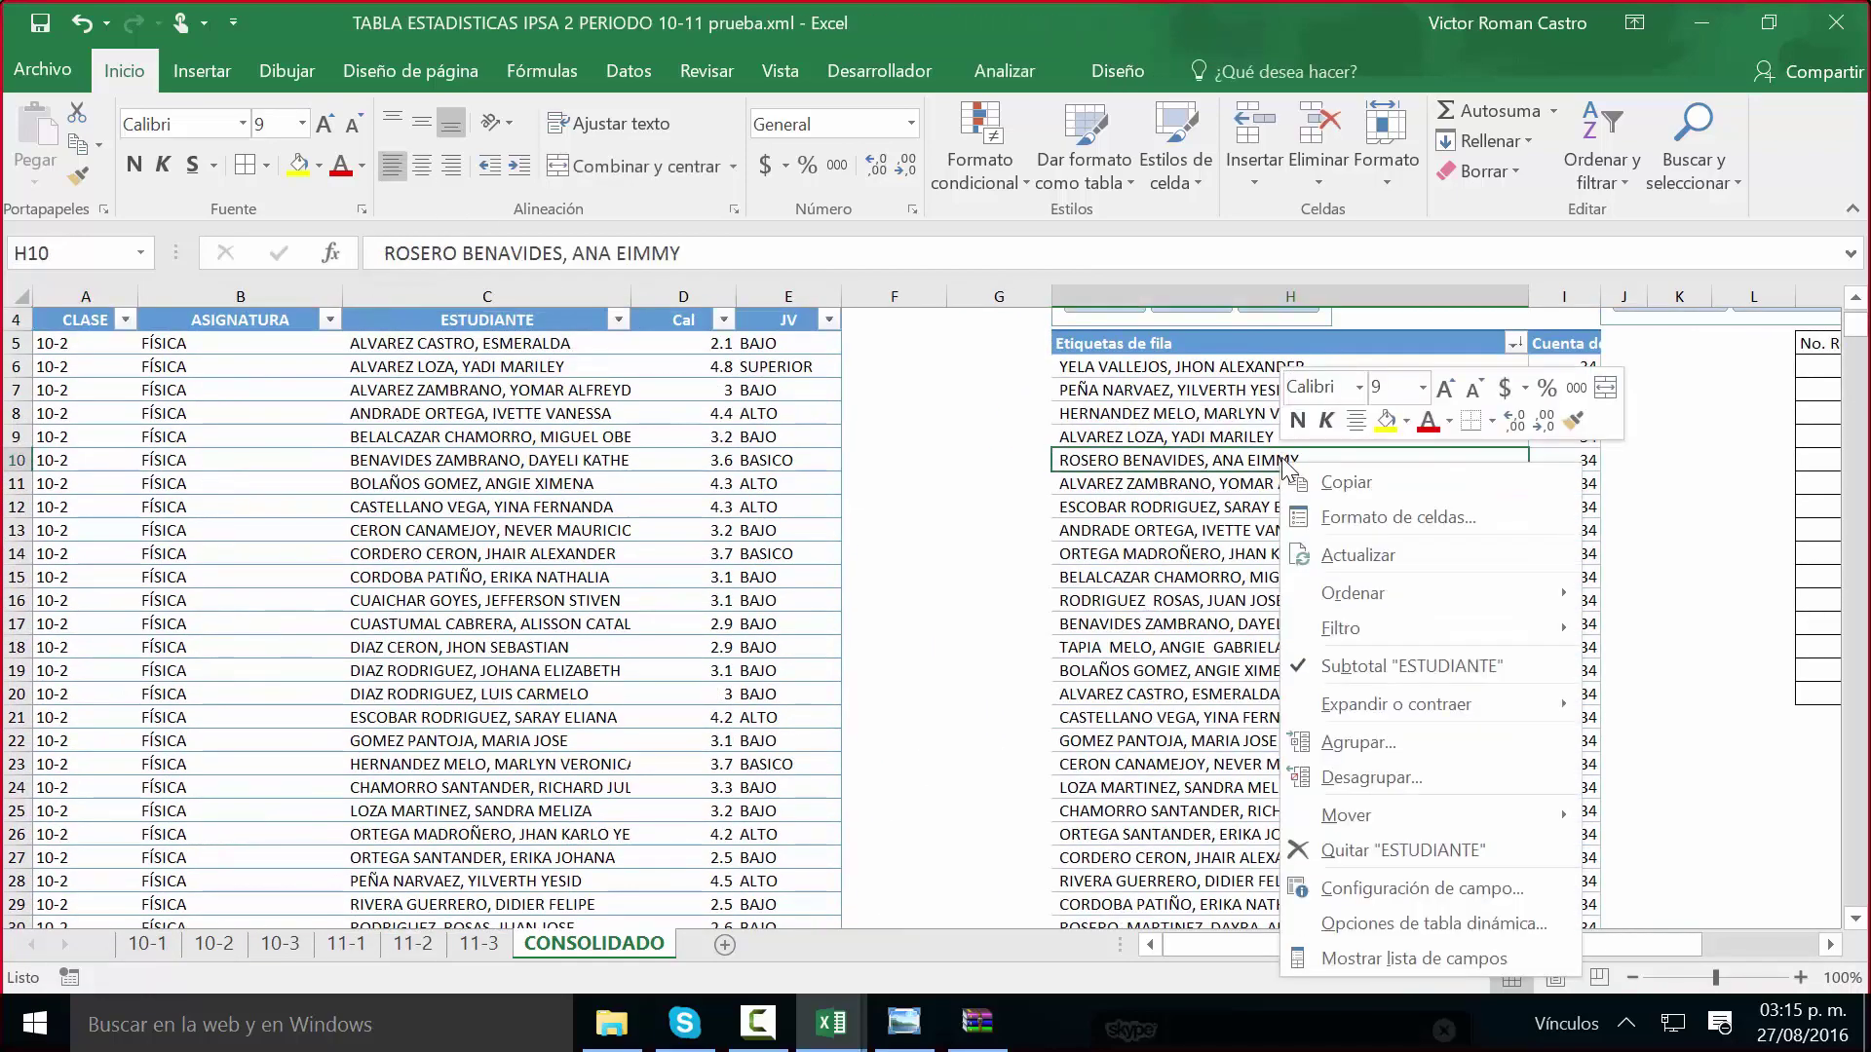
{"action": "left_click", "coordinate": [1330, 547]}
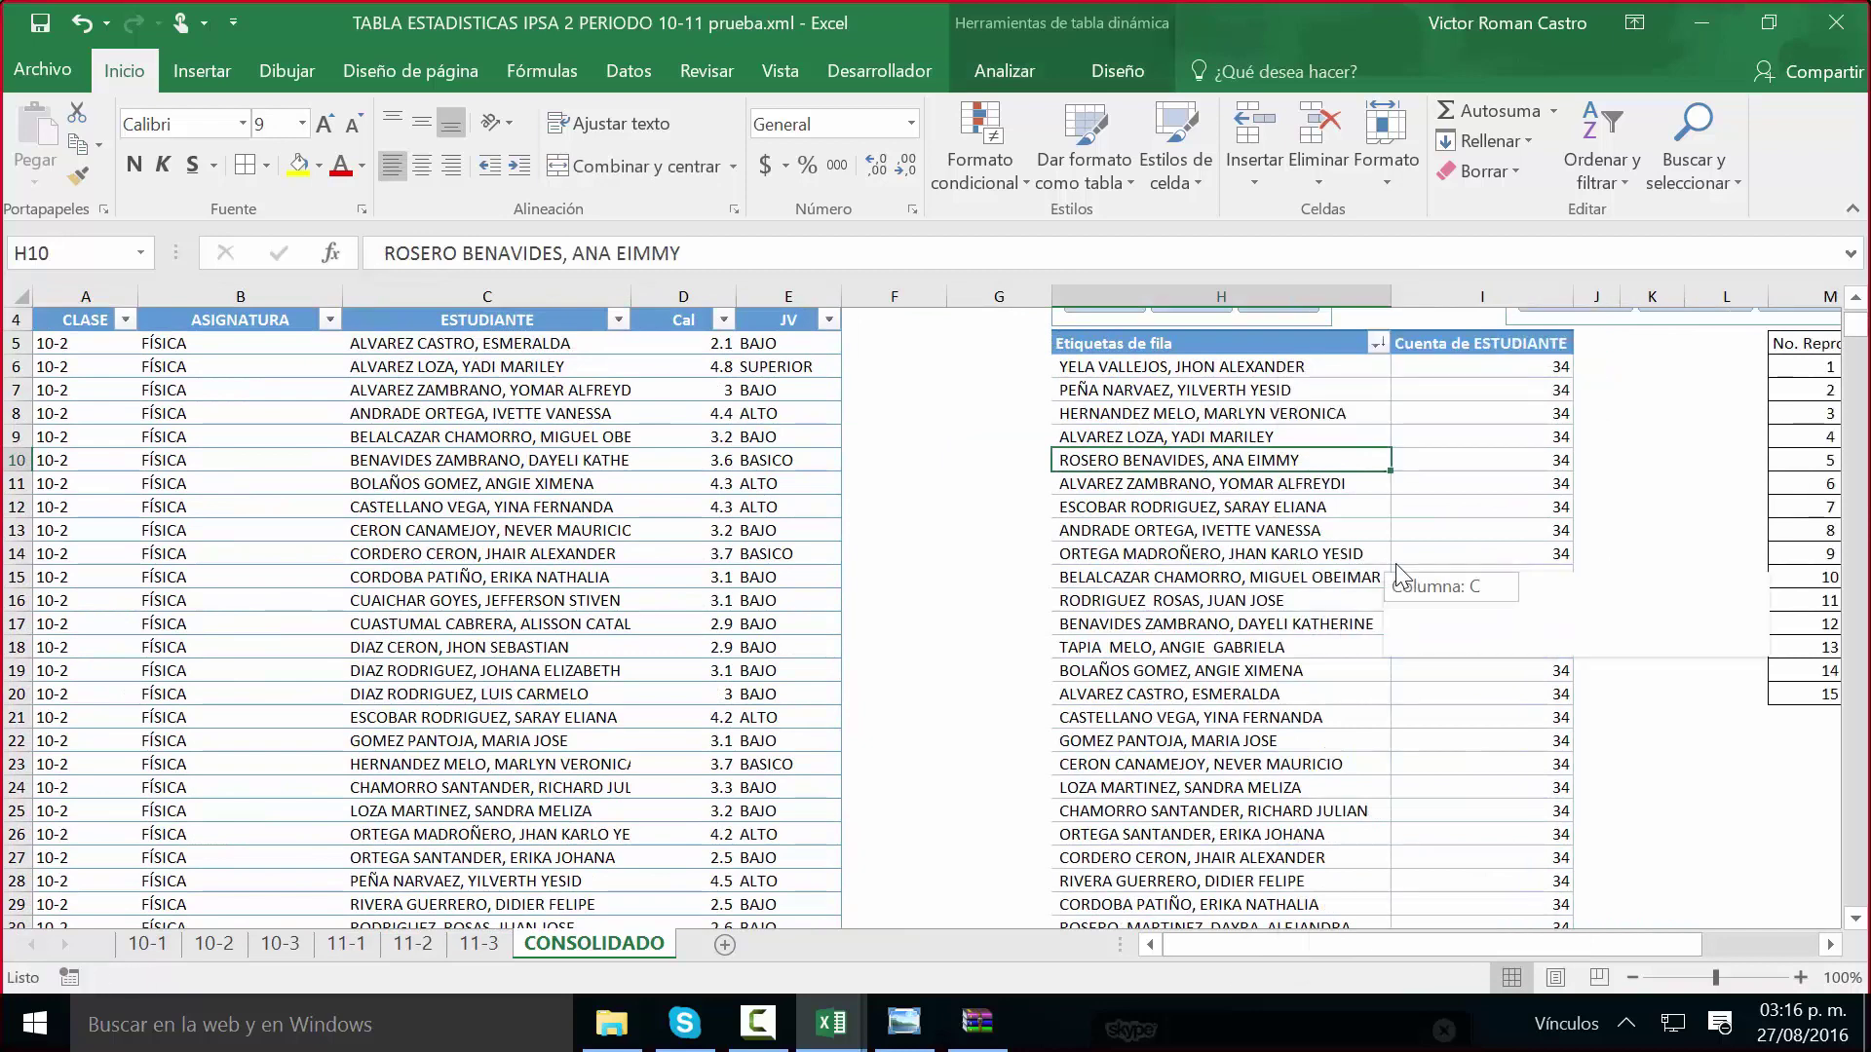
{"action": "mouse_move", "coordinate": [1479, 554]}
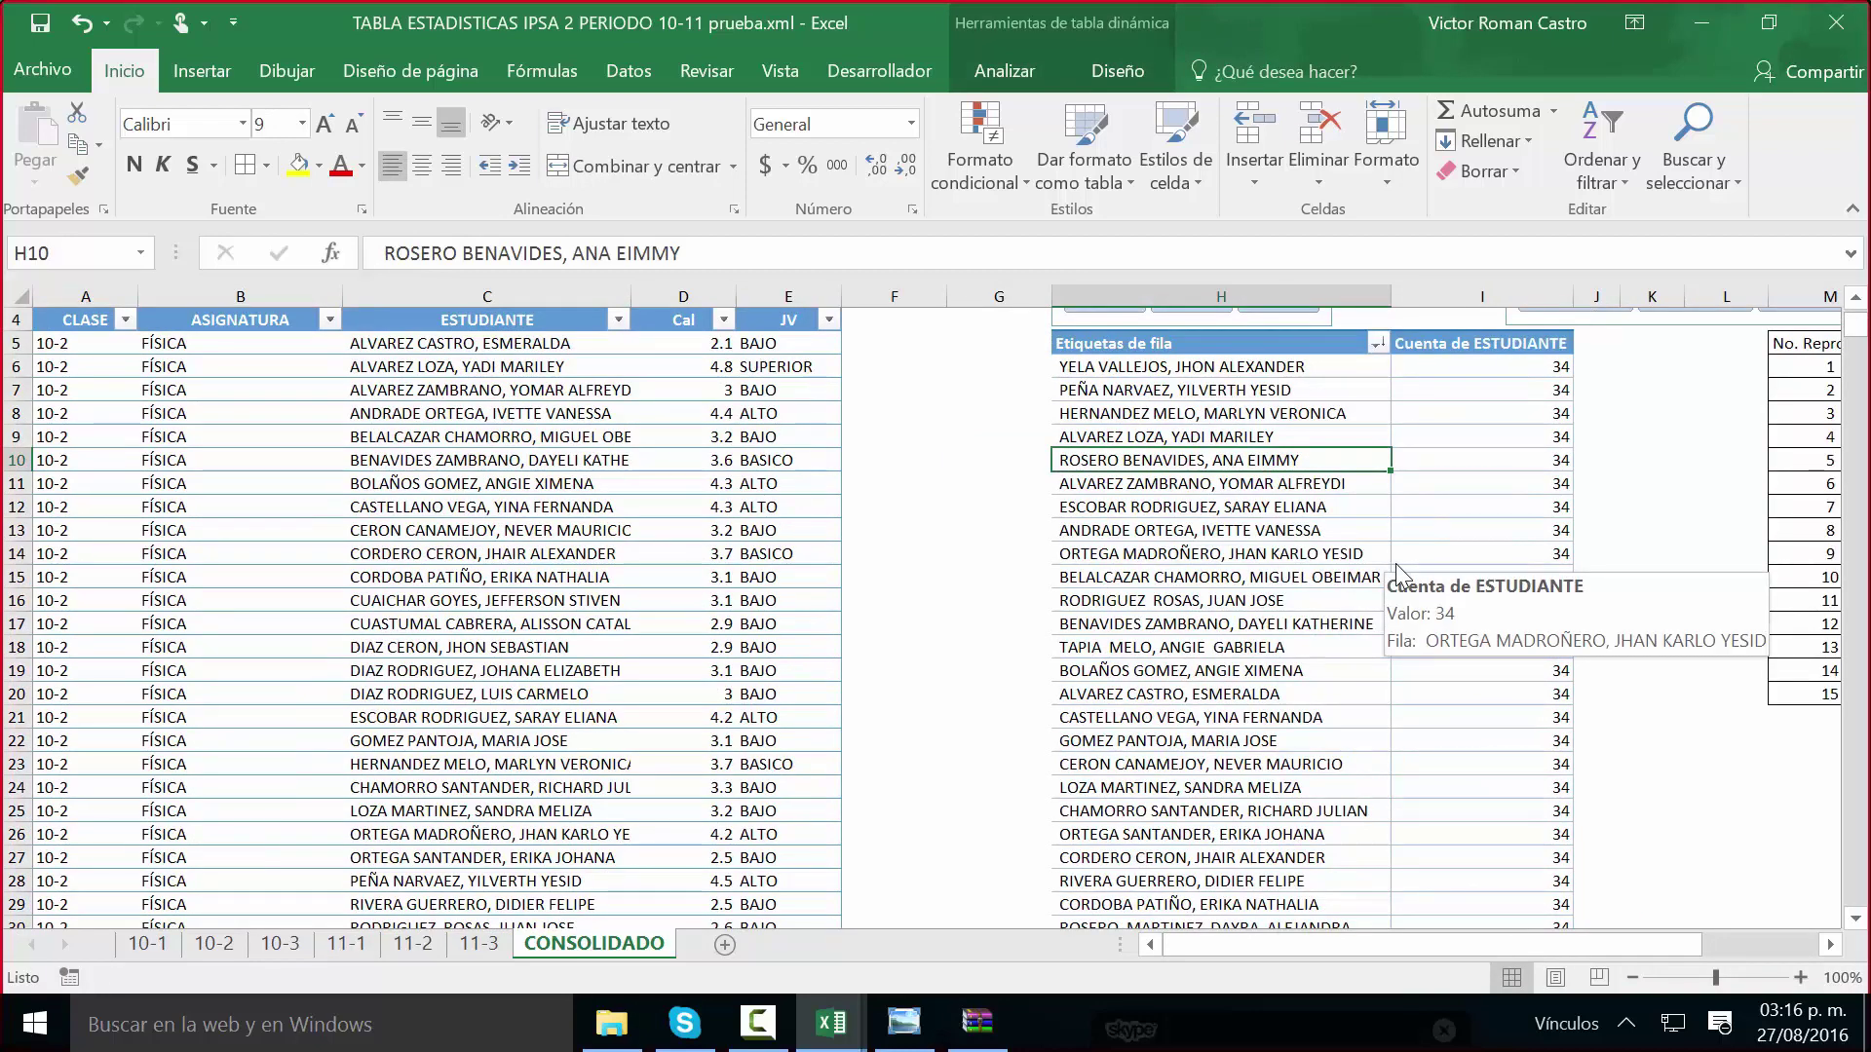
- Widen columns H and I, refresh again, and rewiden them for full student names
{"action": "scroll", "coordinate": [1395, 570], "scroll_direction": "up", "scroll_amount": 1}
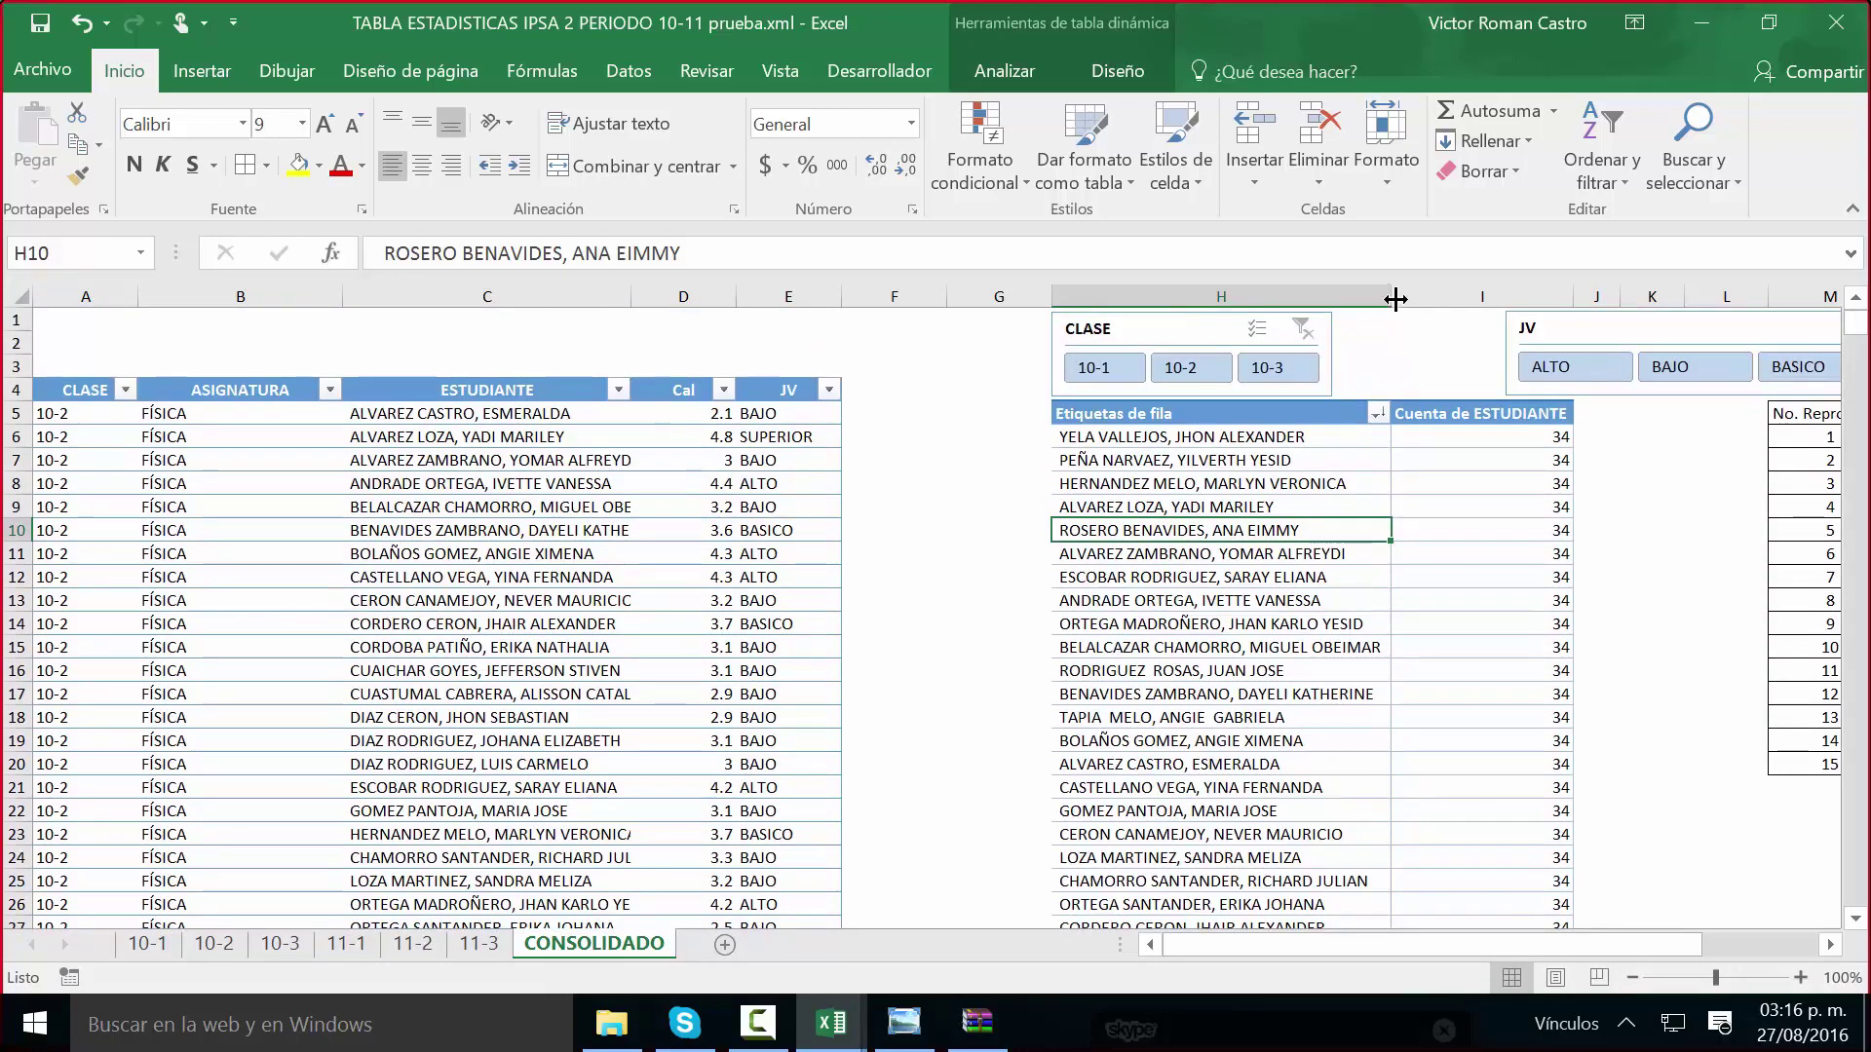
{"action": "left_click_drag", "start_coordinate": [1391, 296], "coordinate": [1449, 315]}
{"action": "left_click_drag", "start_coordinate": [1630, 314], "coordinate": [1666, 317]}
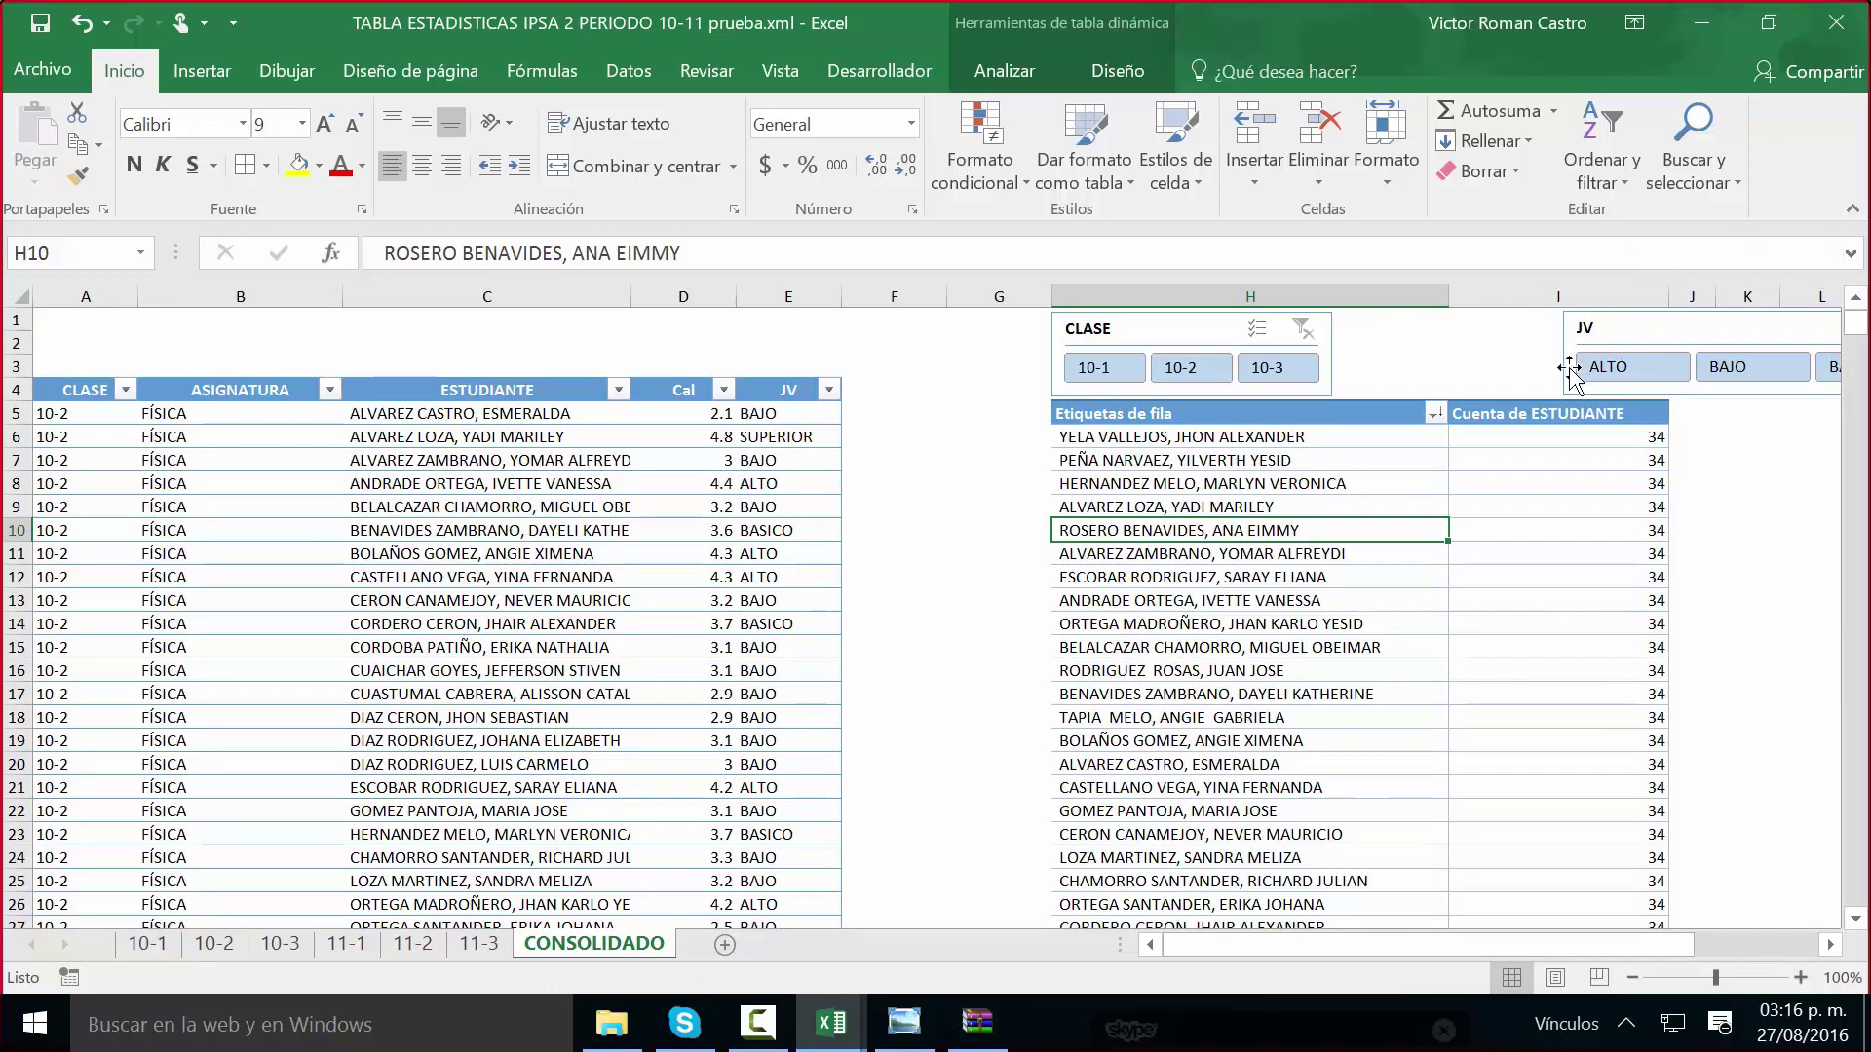
{"action": "right_click", "coordinate": [1302, 483]}
{"action": "left_click", "coordinate": [1418, 572]}
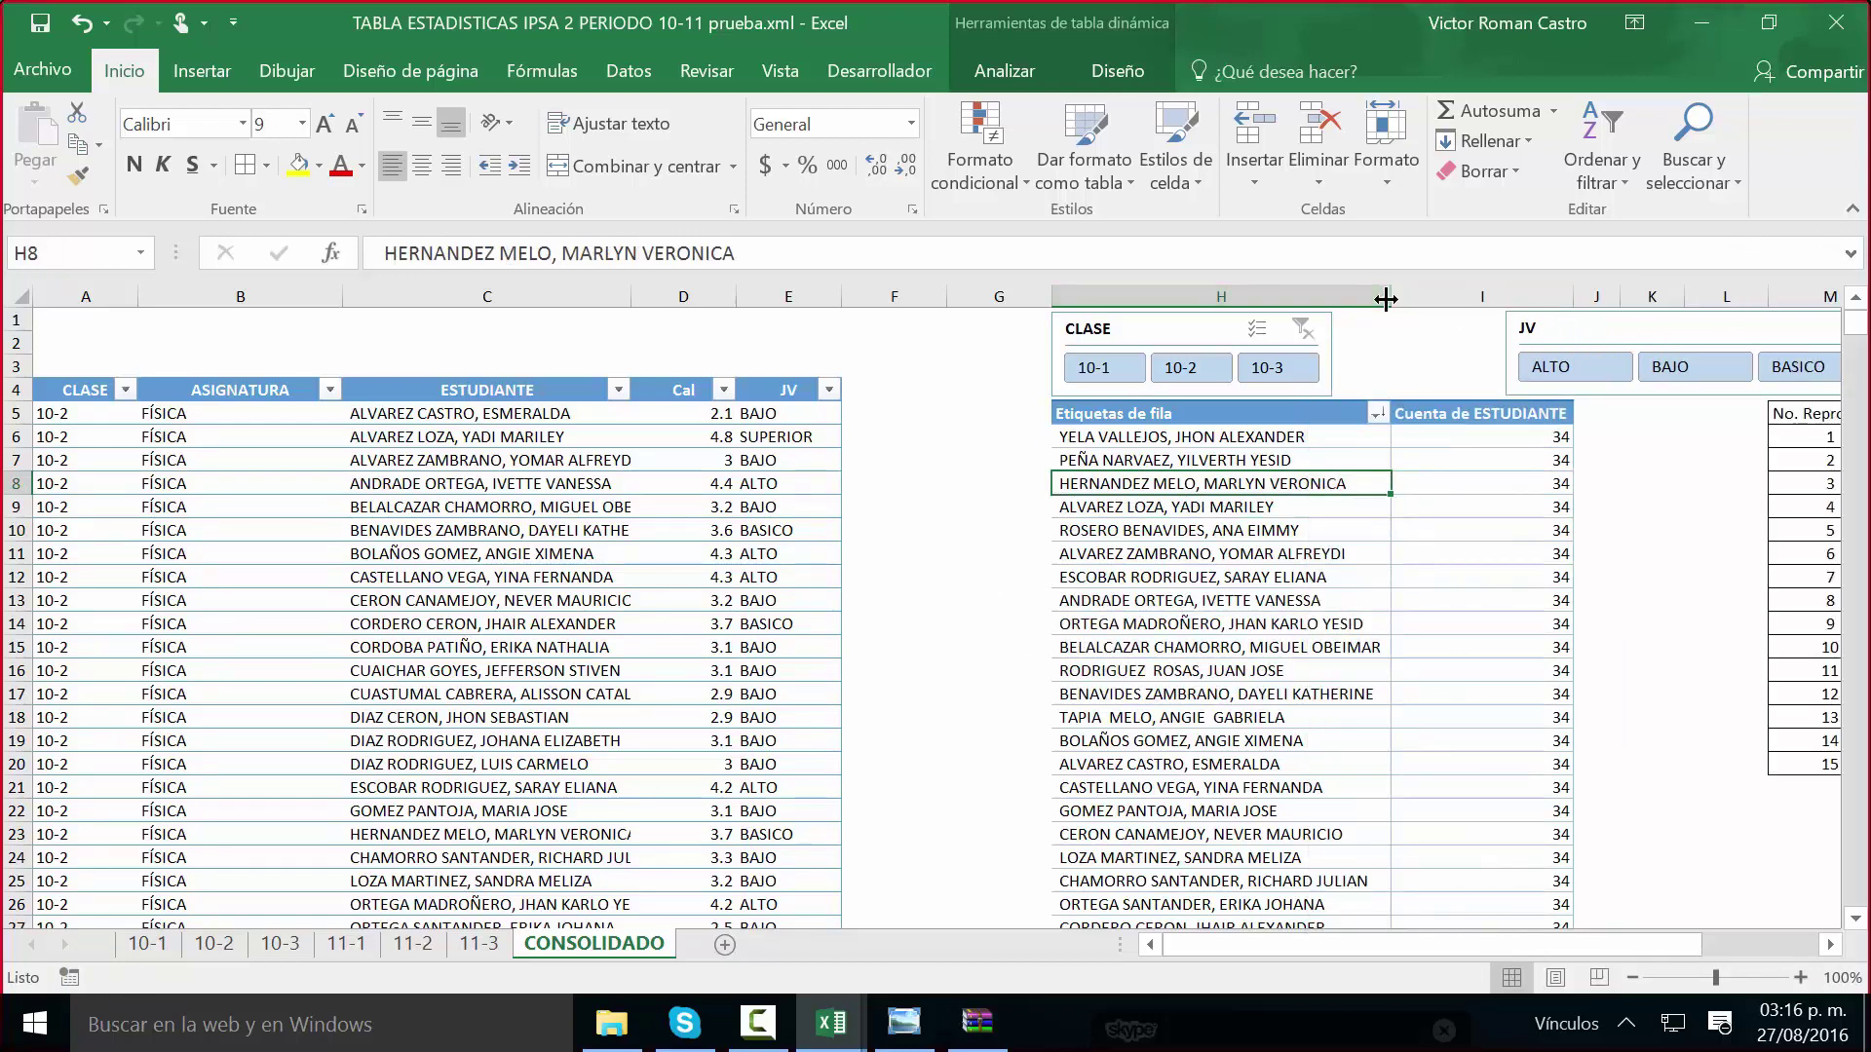
{"action": "left_click_drag", "start_coordinate": [1390, 292], "coordinate": [1518, 292]}
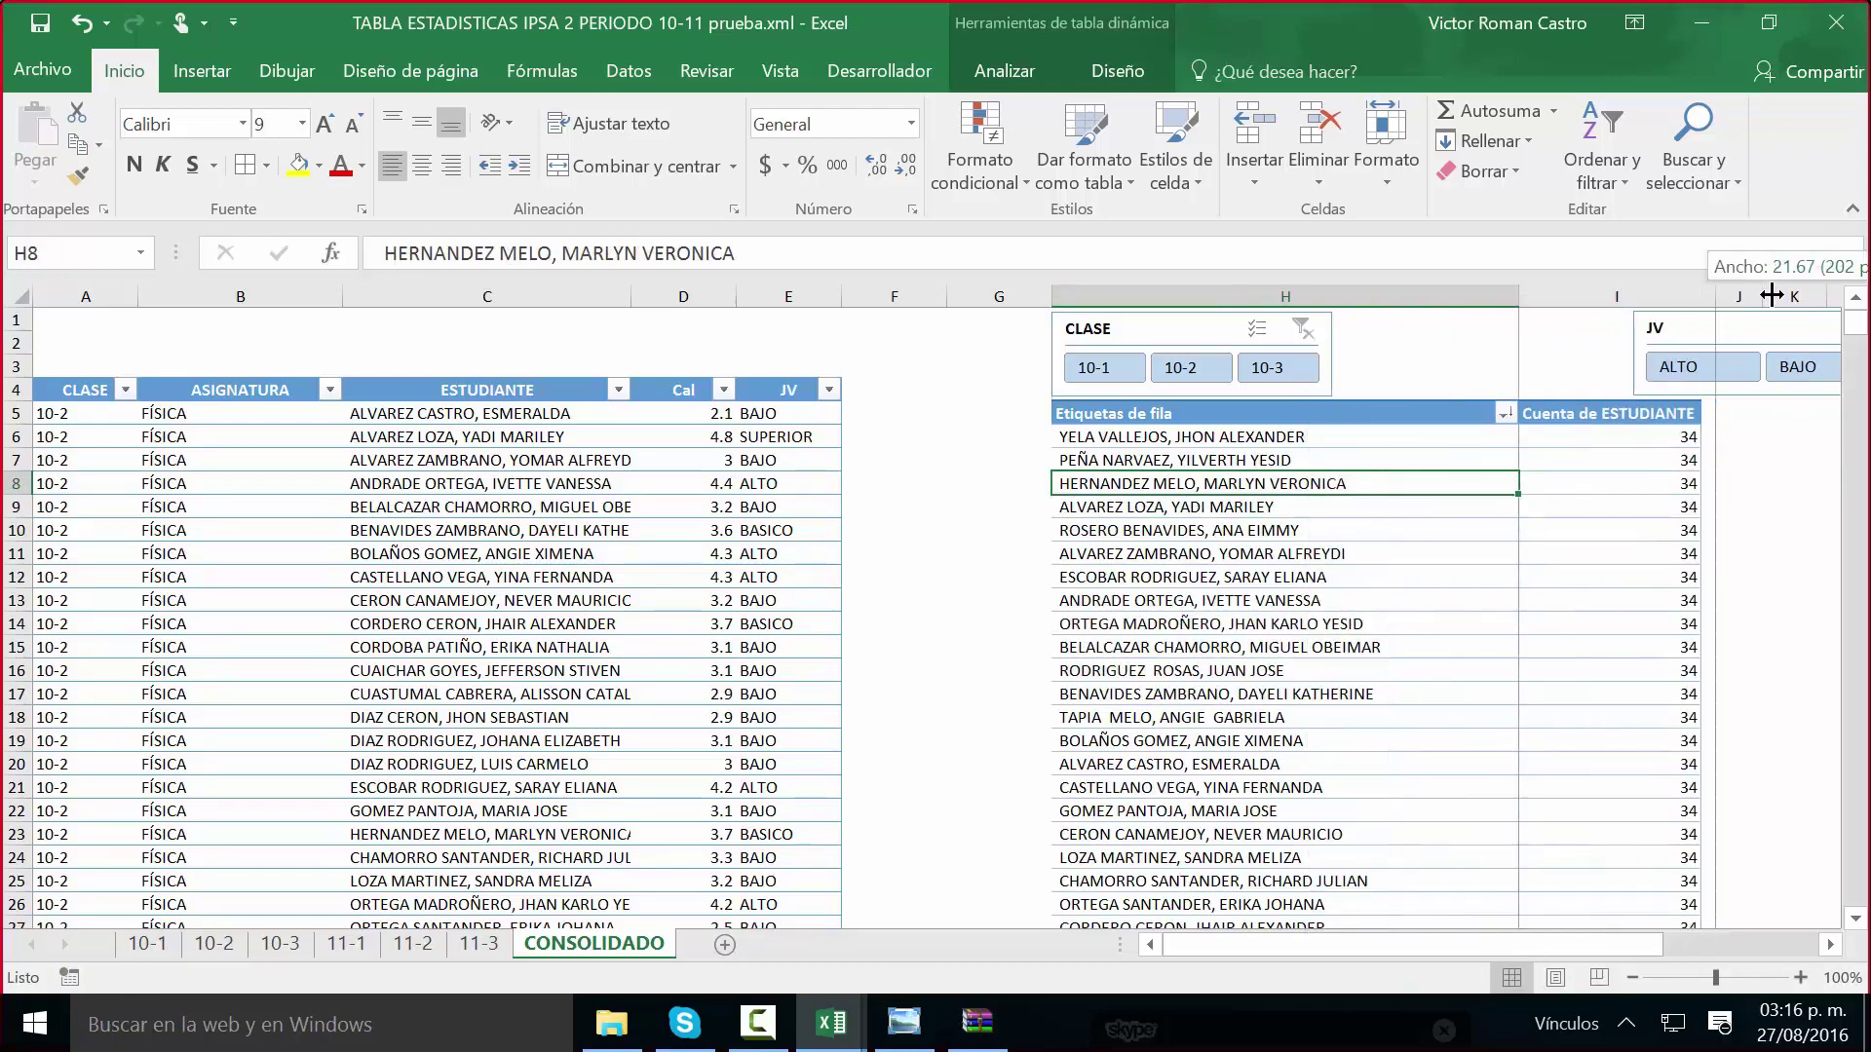
{"action": "left_click_drag", "start_coordinate": [1706, 300], "coordinate": [1772, 300]}
- Undo the last change and open the pivot table's Opciones de tabla dinámica
{"action": "left_click", "coordinate": [1260, 544]}
{"action": "right_click", "coordinate": [1261, 544]}
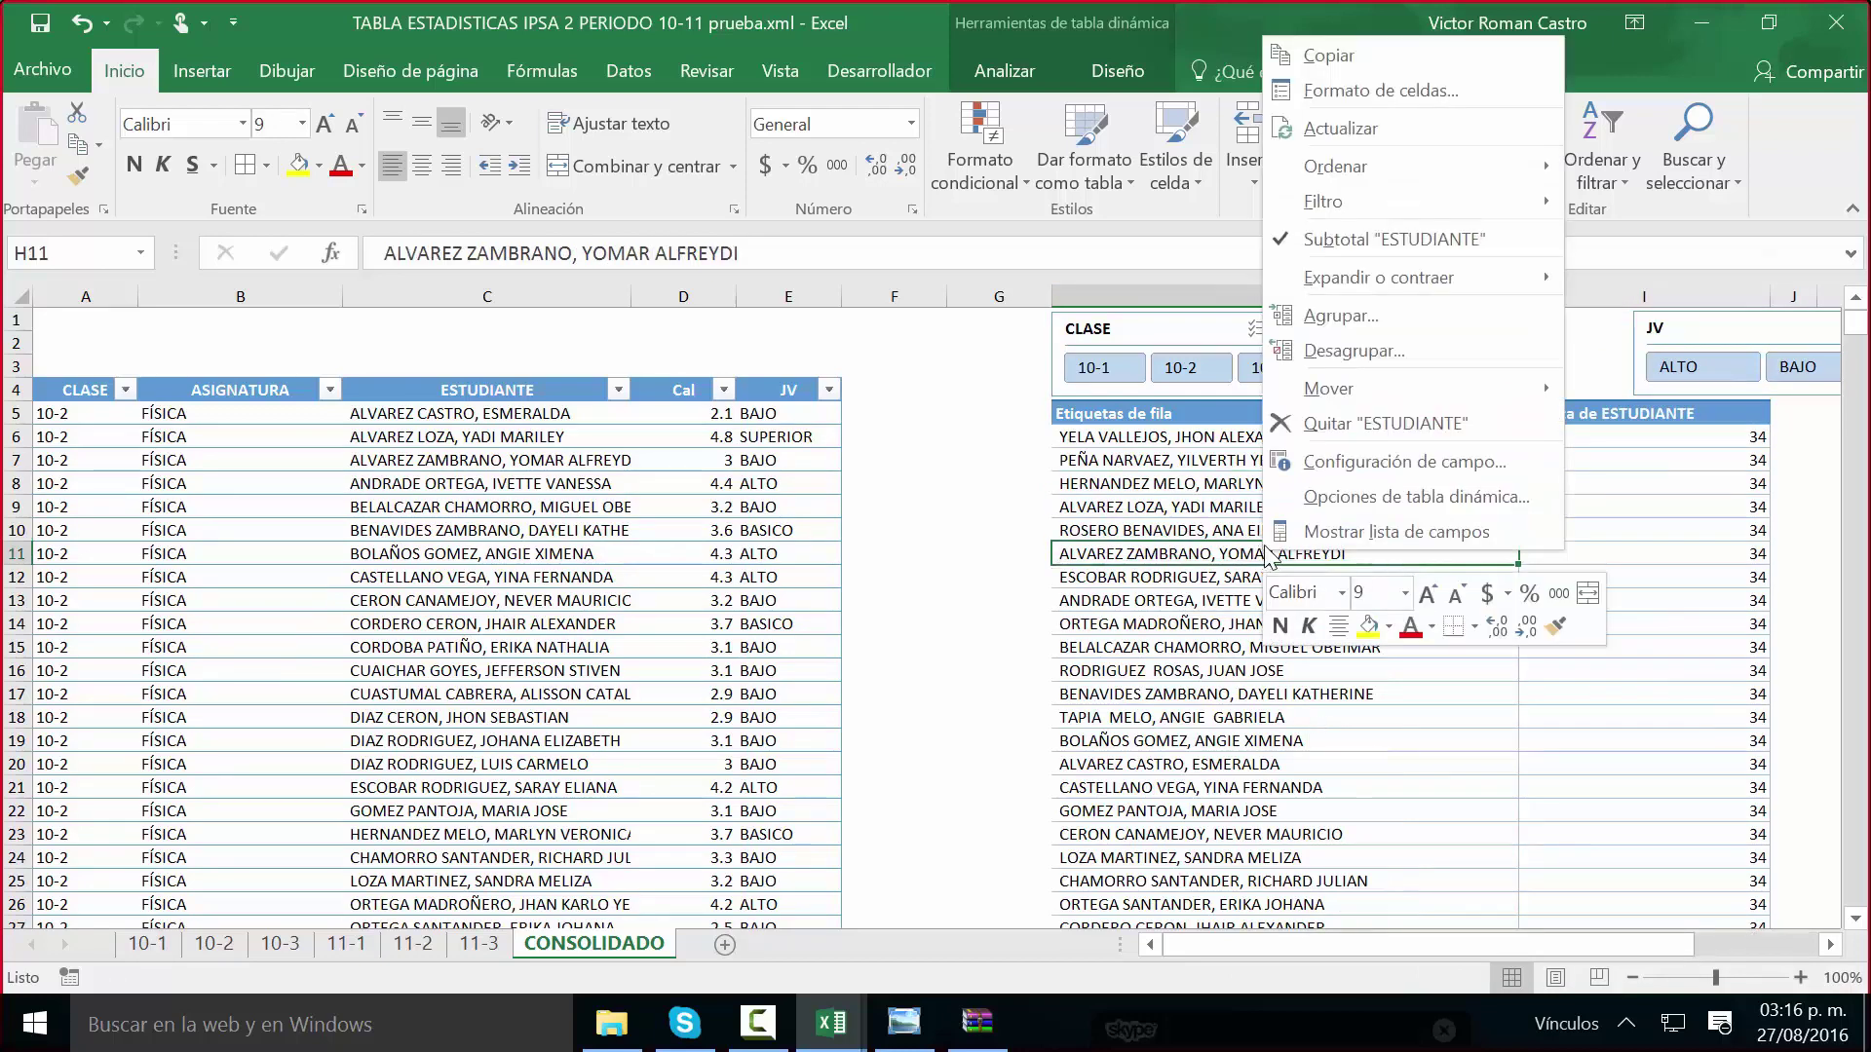
{"action": "key", "text": "Escape"}
{"action": "key", "text": "ctrl+z"}
{"action": "key", "text": "ctrl+z"}
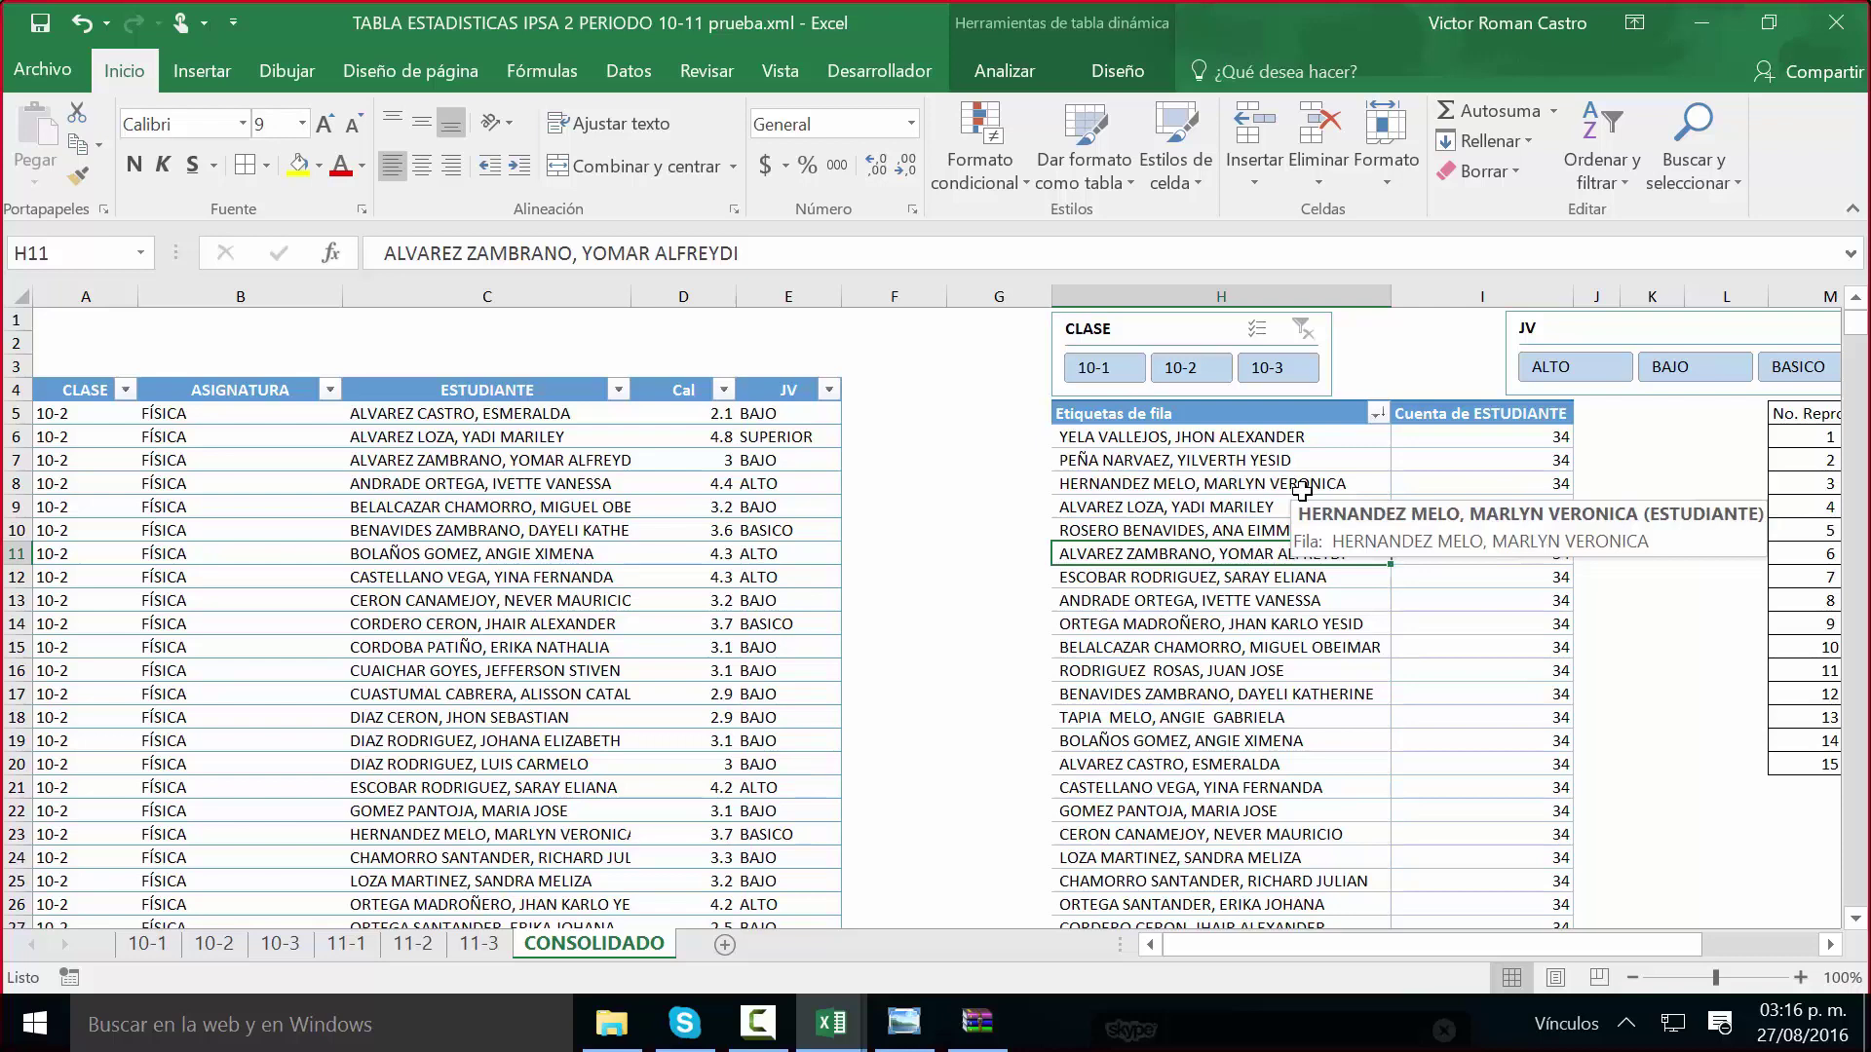
{"action": "right_click", "coordinate": [1204, 505]}
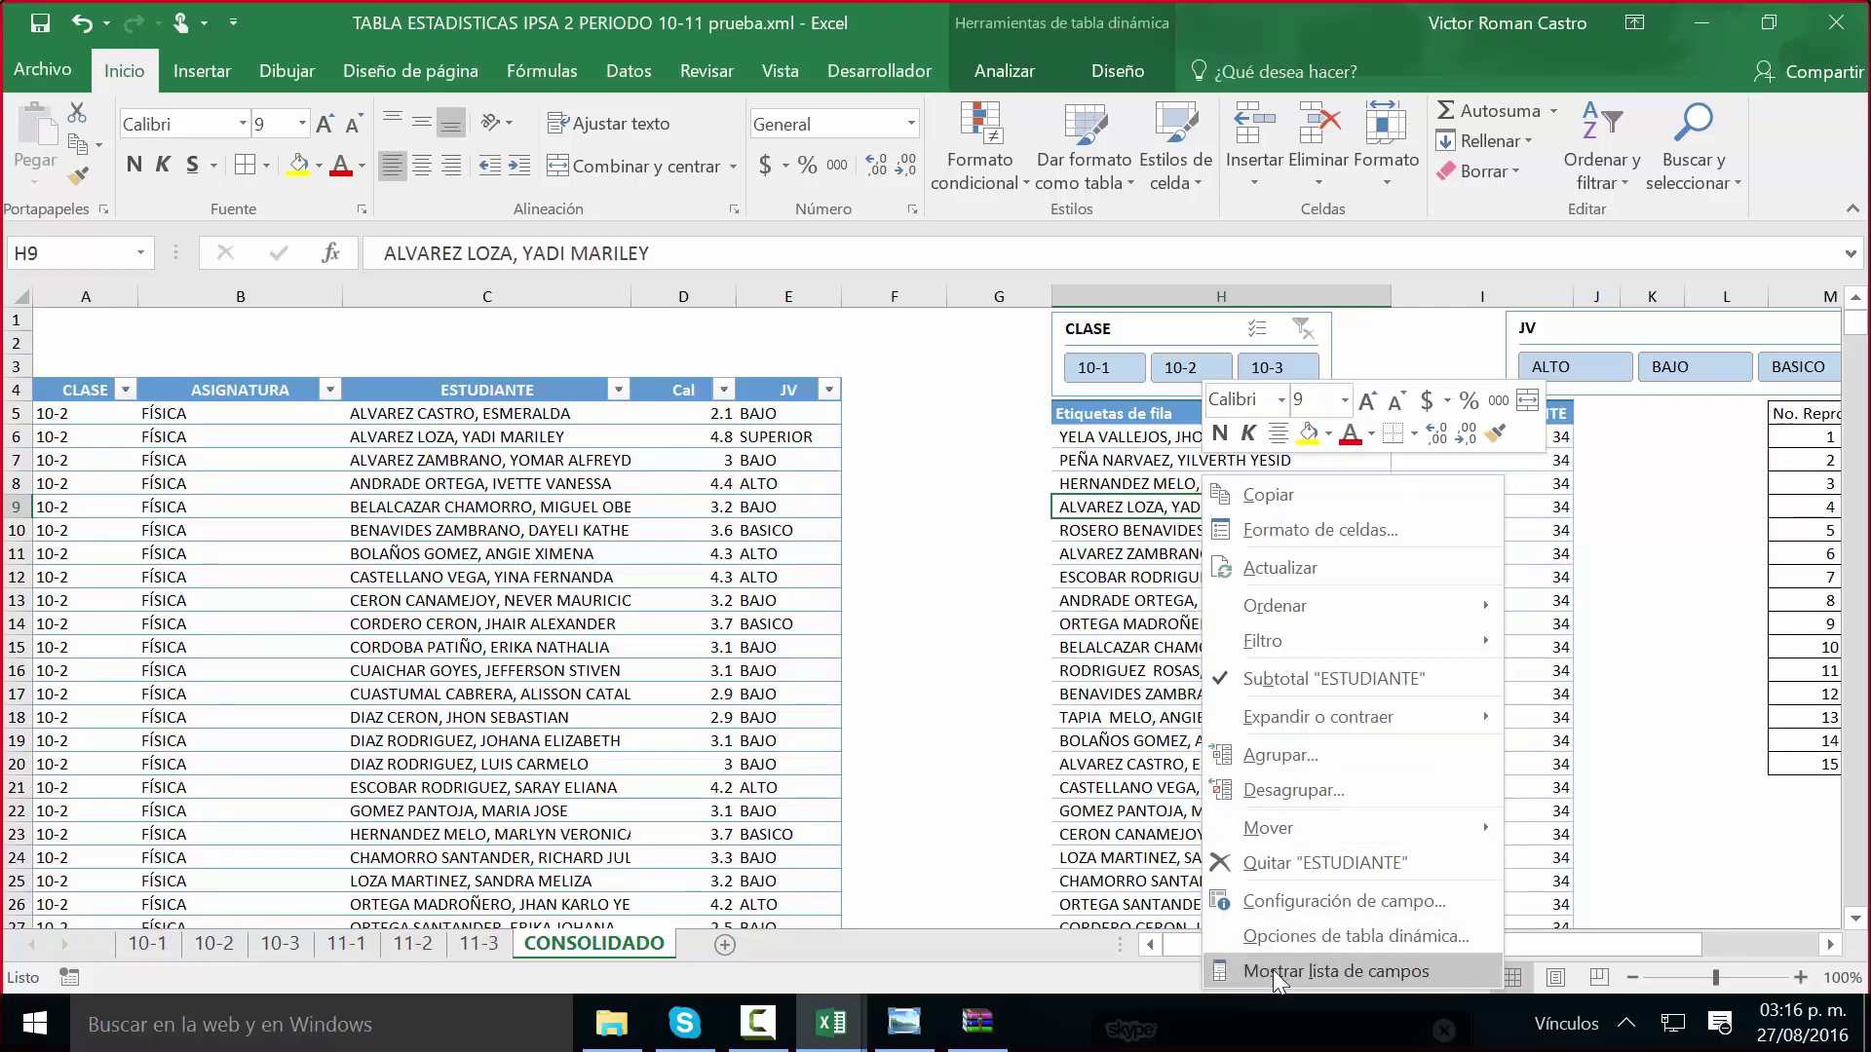
{"action": "left_click", "coordinate": [1330, 943]}
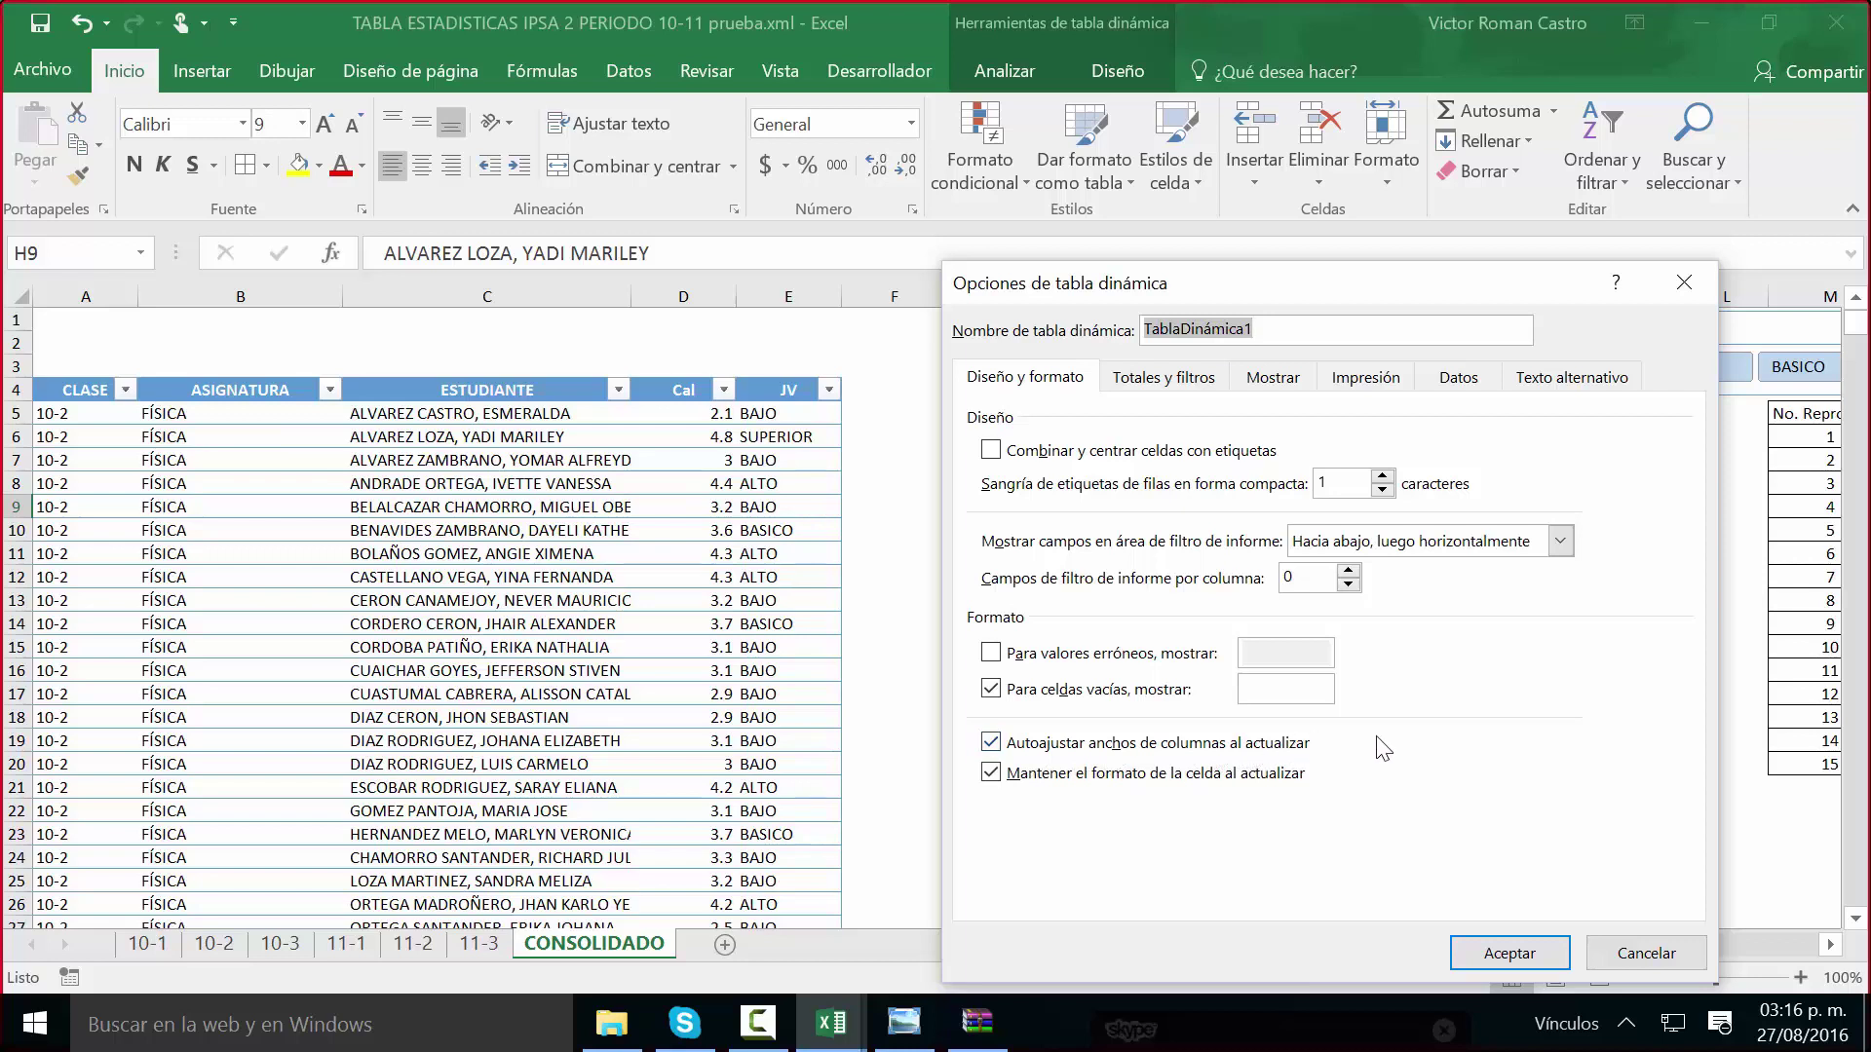
- Turn off Autoajustar anchos de columnas al actualizar in the pivot options, then refresh the pivot
{"action": "left_click", "coordinate": [990, 743]}
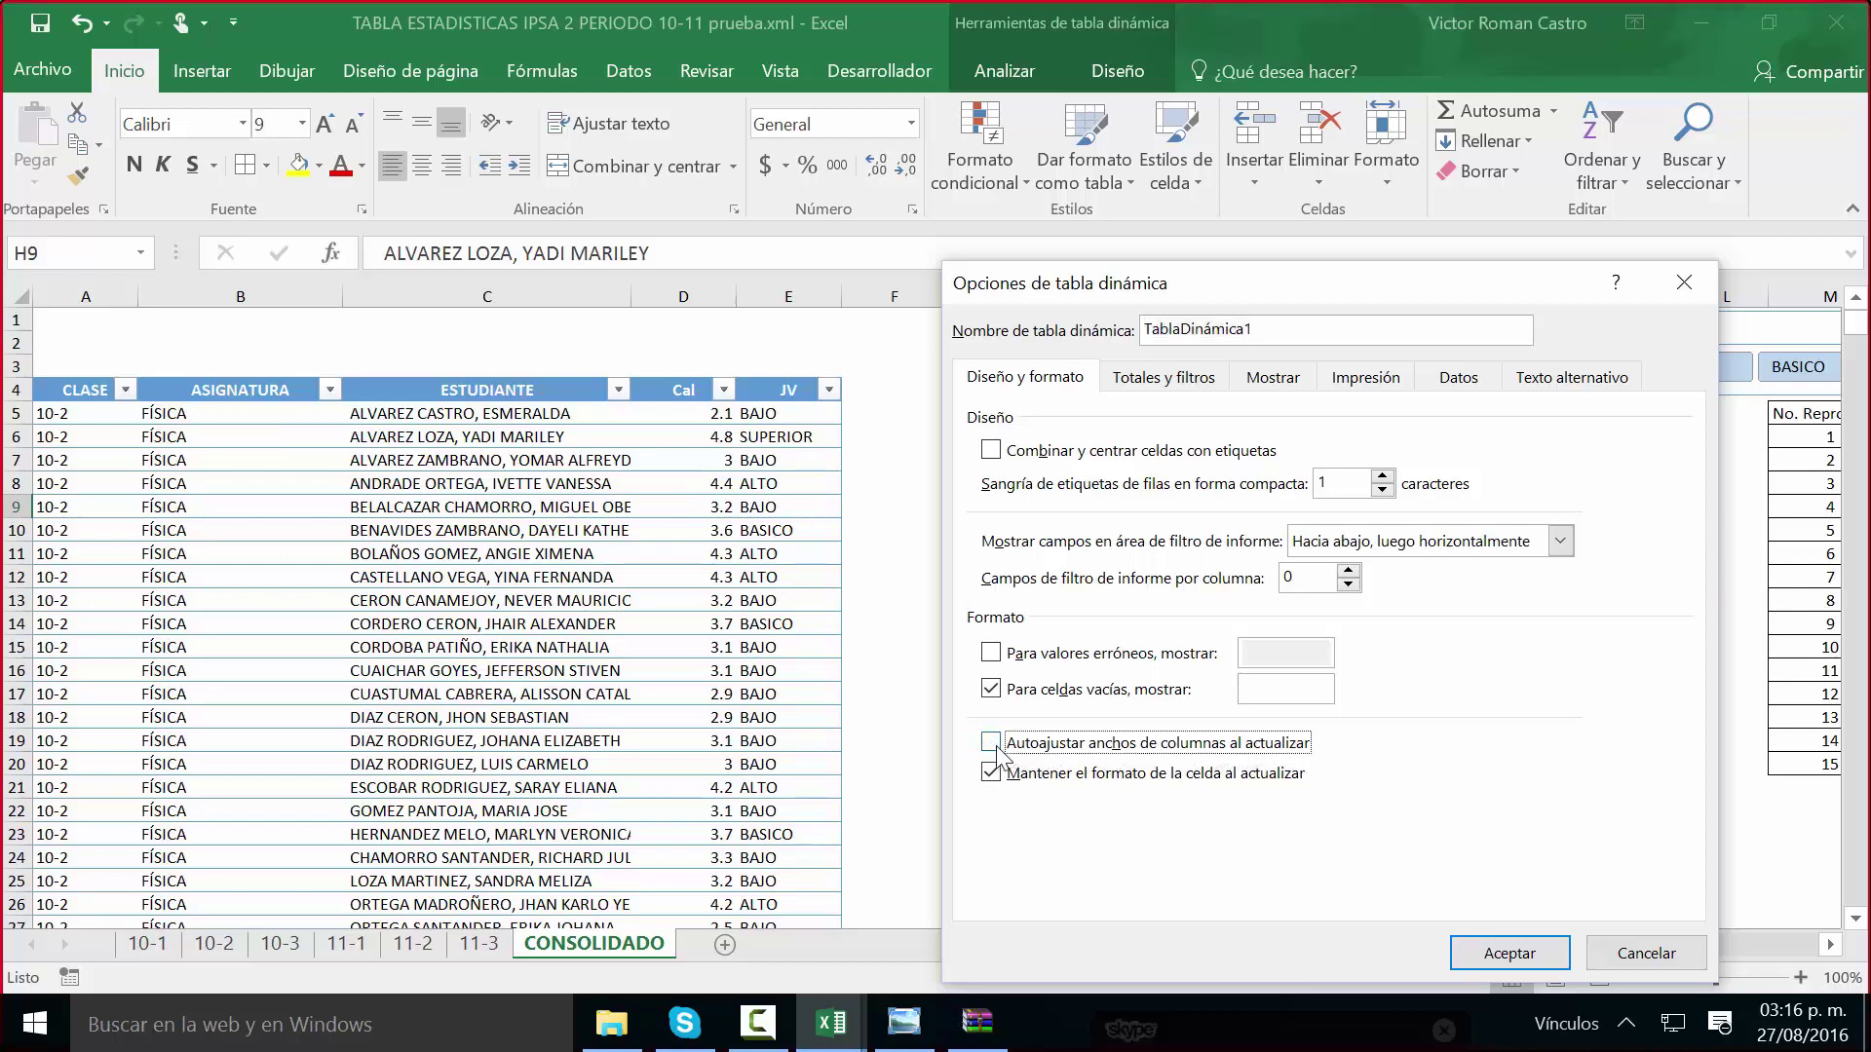
{"action": "left_click", "coordinate": [1483, 960]}
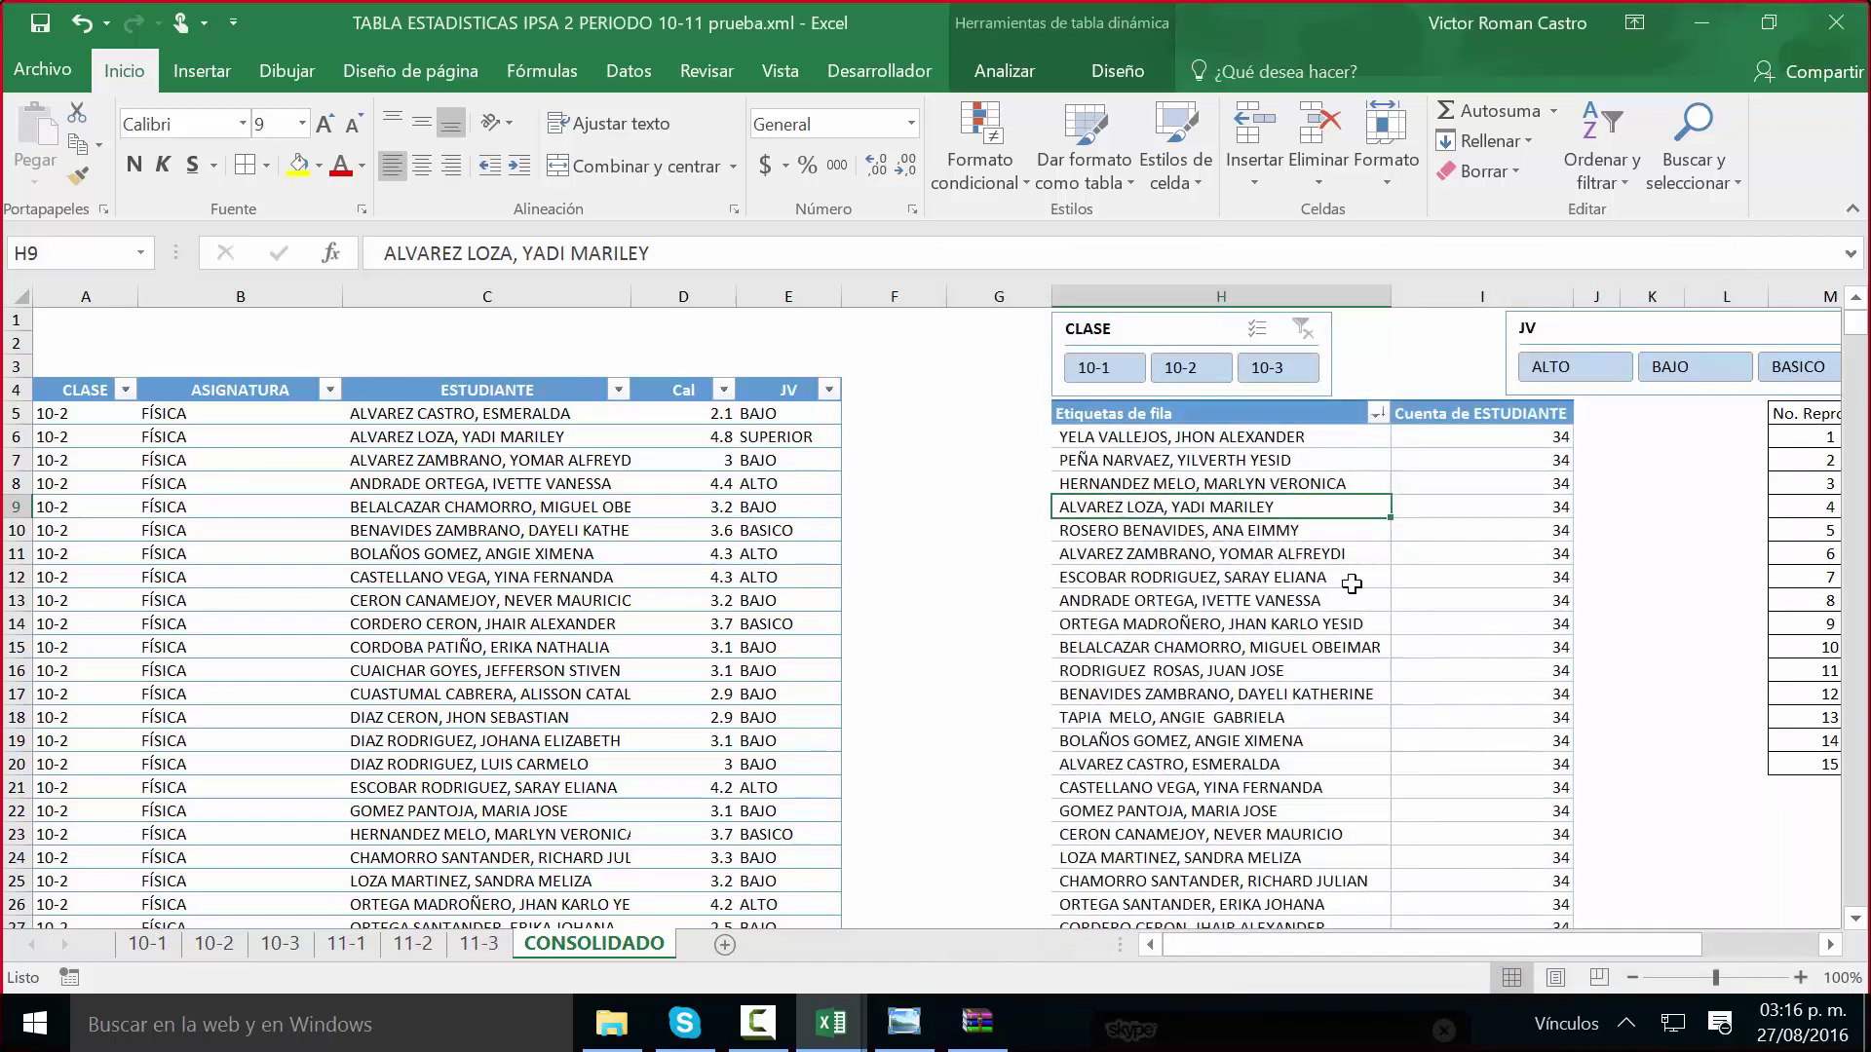
{"action": "right_click", "coordinate": [1226, 531]}
{"action": "left_click", "coordinate": [1416, 110]}
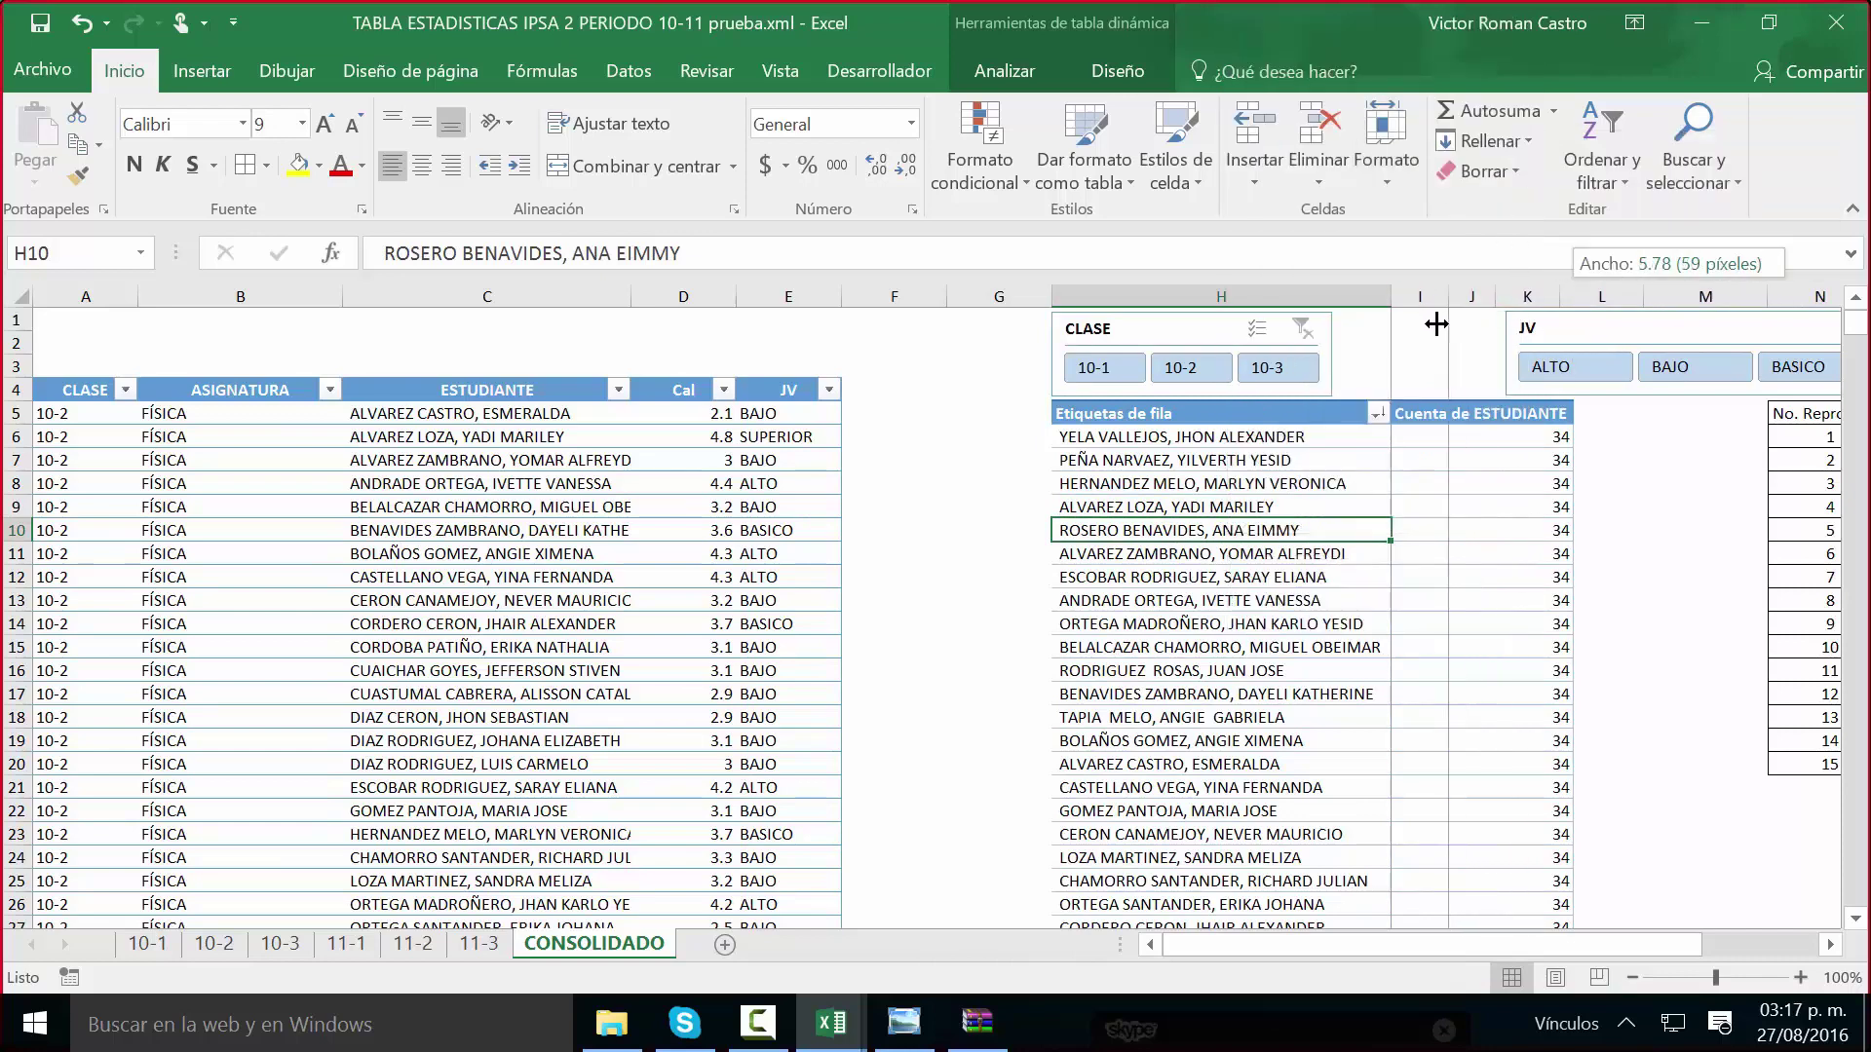
- Narrow column I and refresh the pivot again to confirm the narrowed widths hold
{"action": "left_click_drag", "start_coordinate": [1569, 294], "coordinate": [1257, 296]}
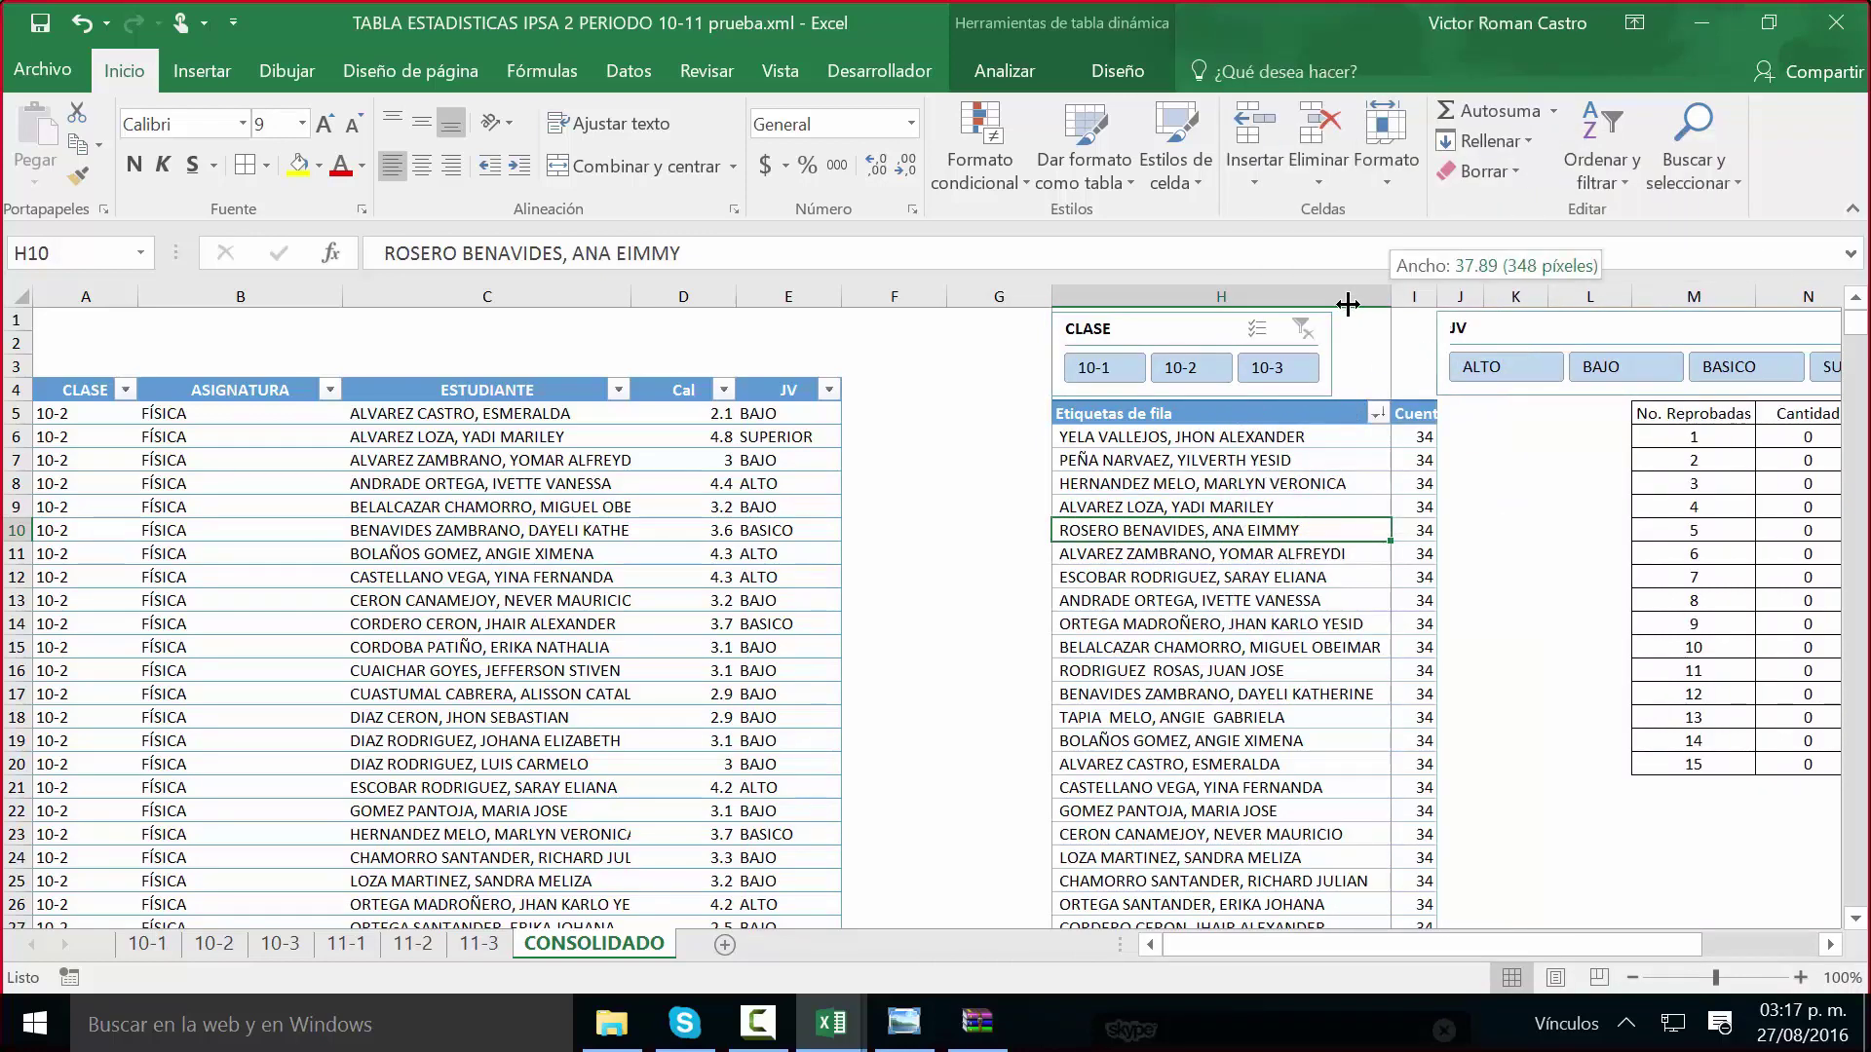
{"action": "left_click", "coordinate": [1142, 508]}
{"action": "right_click", "coordinate": [1142, 508]}
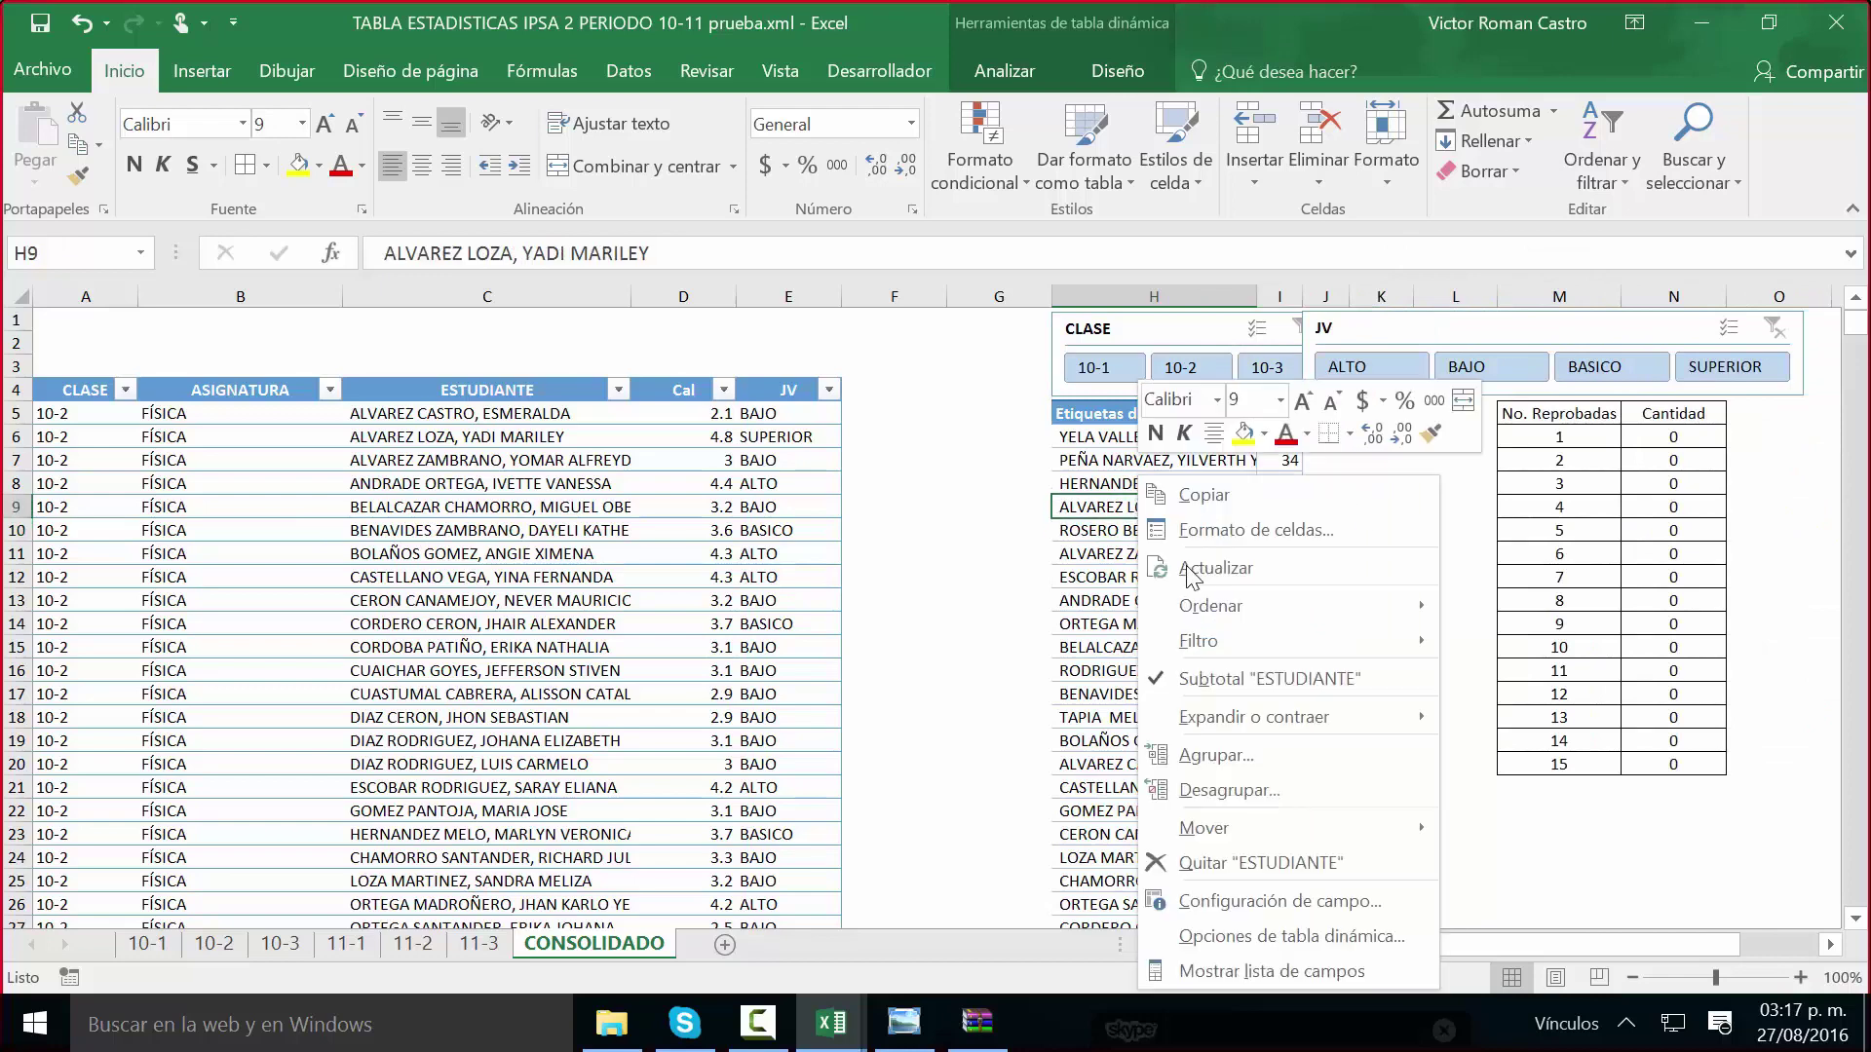
{"action": "left_click", "coordinate": [1190, 570]}
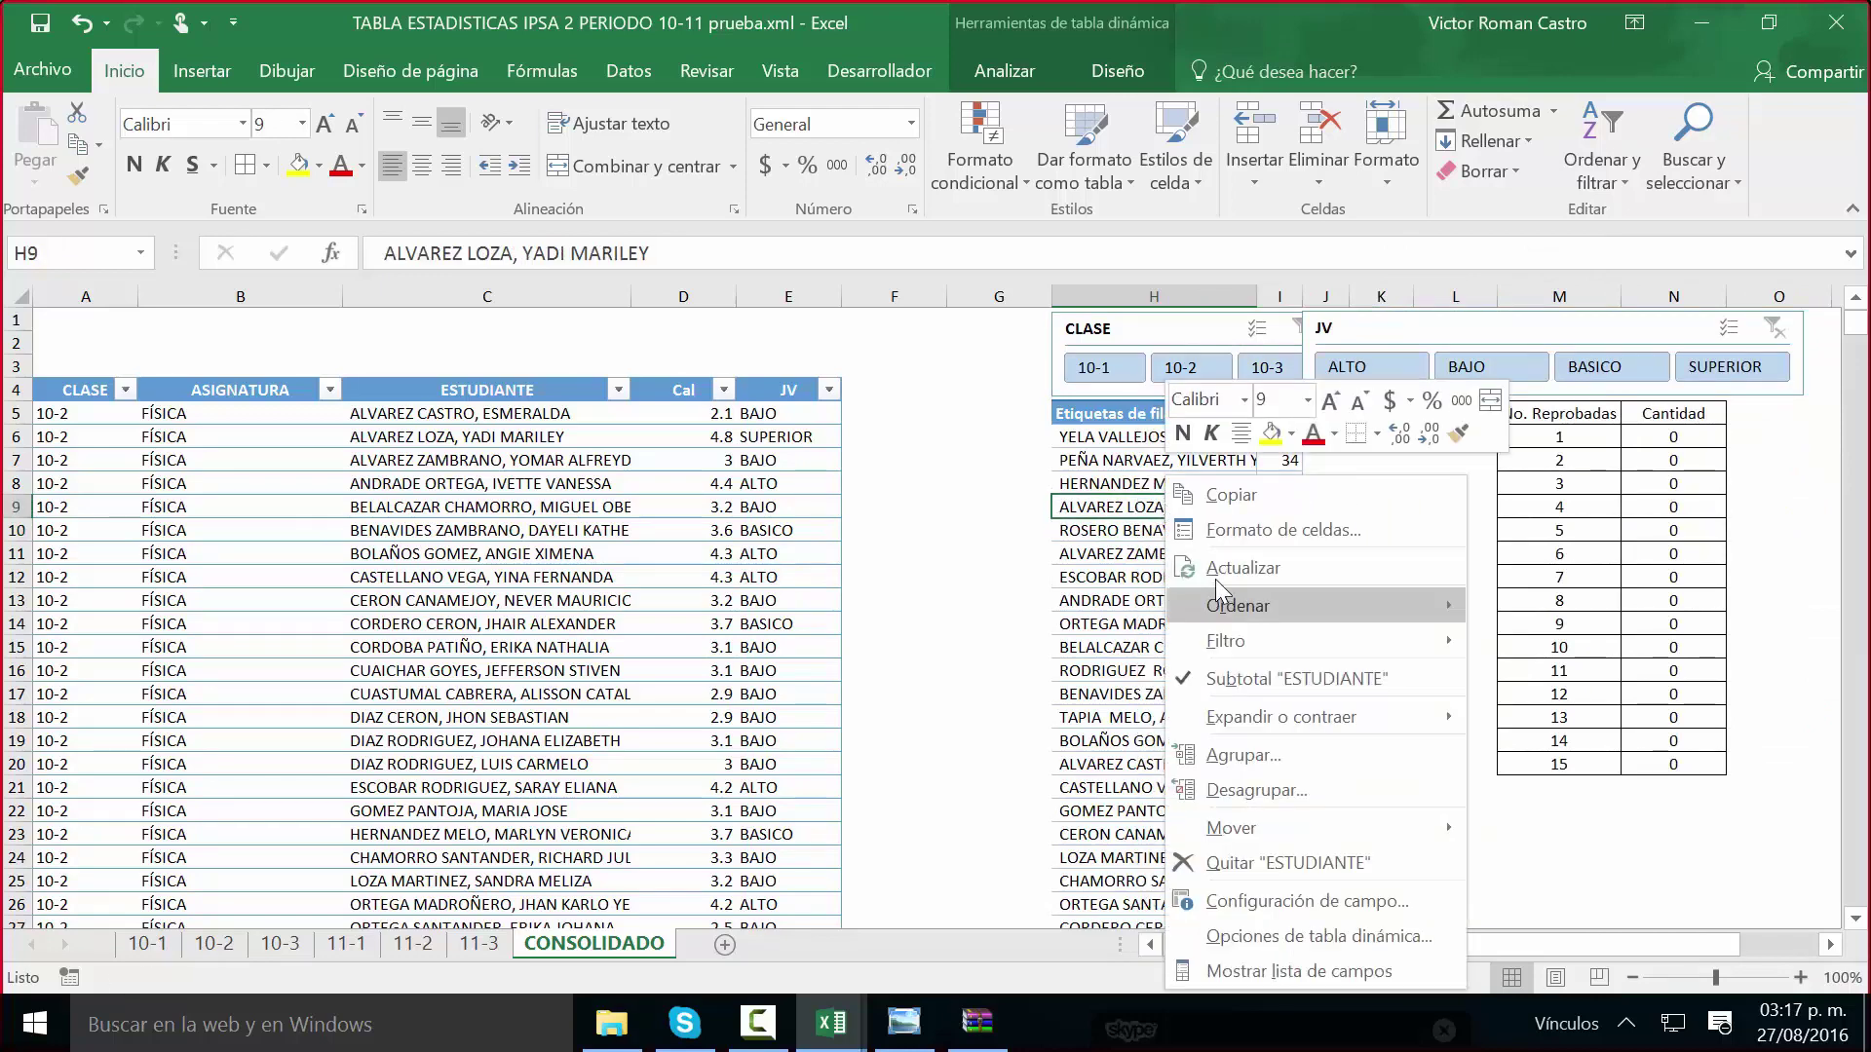
{"action": "left_click", "coordinate": [1201, 573]}
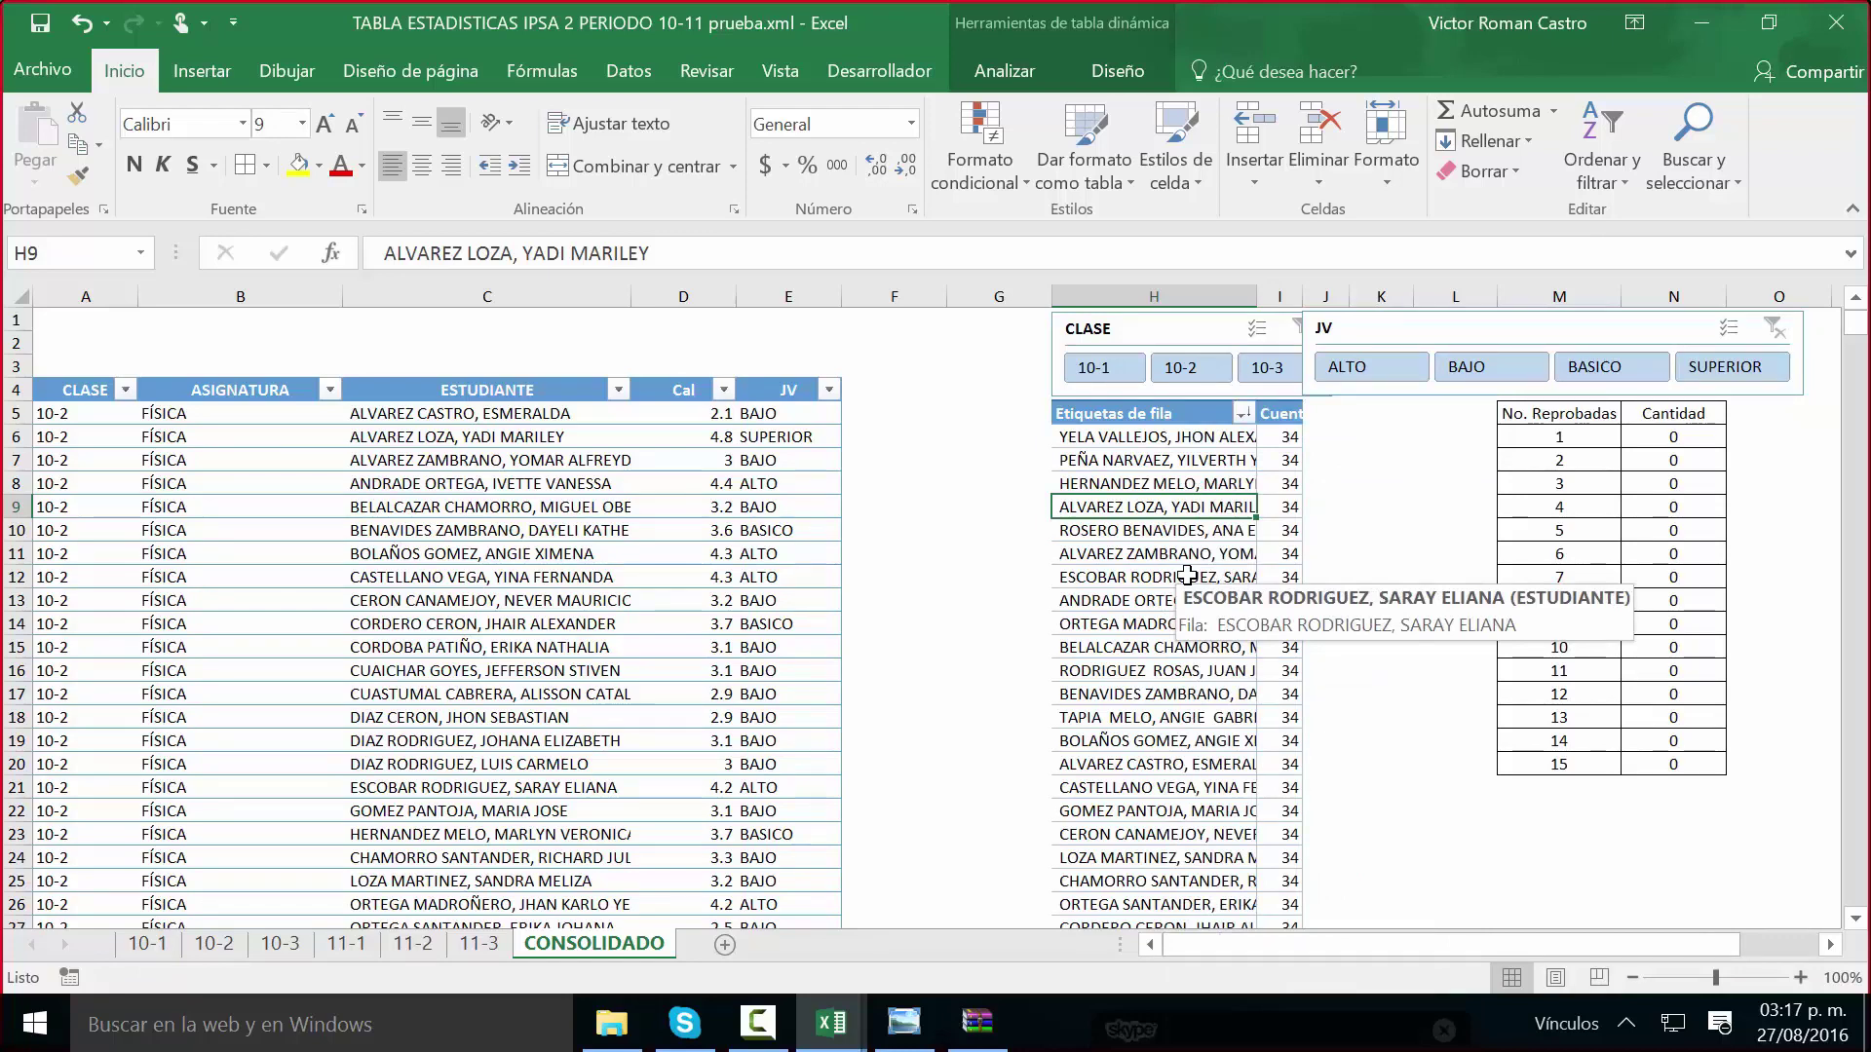
{"action": "left_click", "coordinate": [1559, 329]}
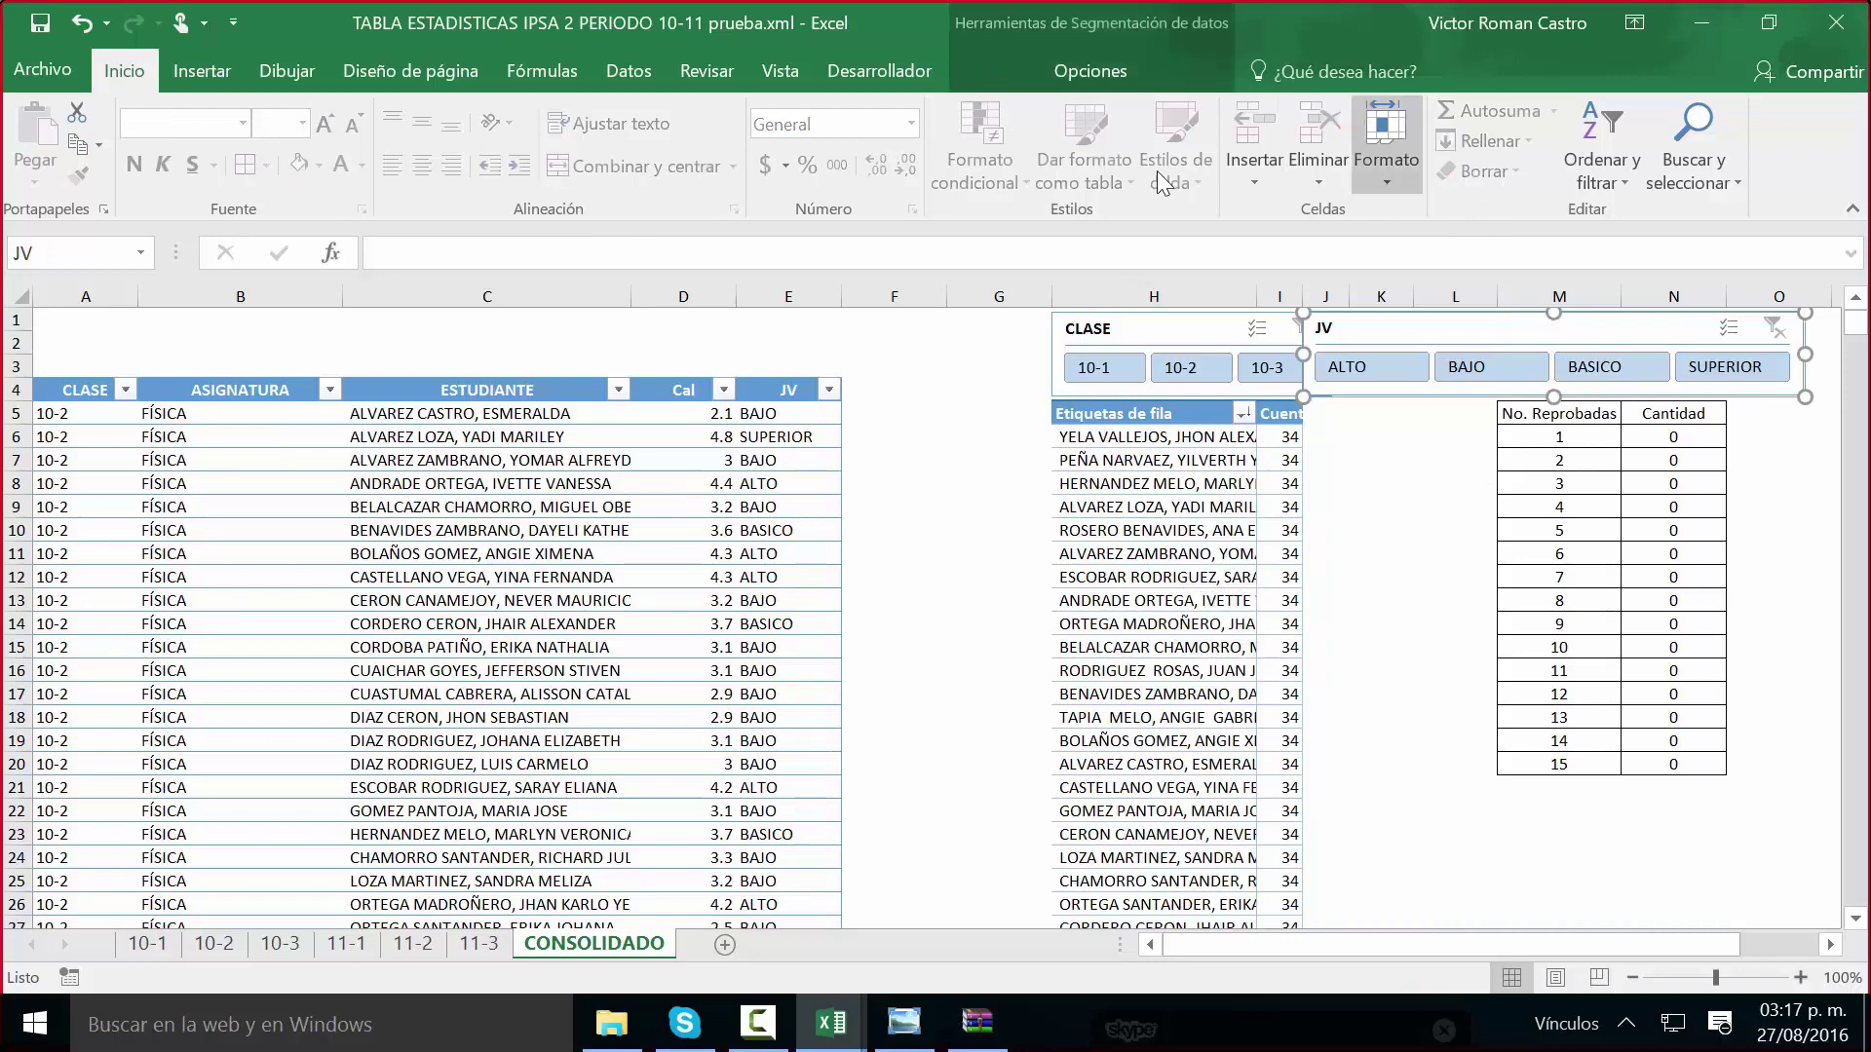
- Set the JV slicer to 1 column, resize it to 3.58 × 3.28 cm, and move it beside the pivot
{"action": "left_click", "coordinate": [1090, 71]}
{"action": "left_click", "coordinate": [1492, 120]}
{"action": "left_click", "coordinate": [1492, 119]}
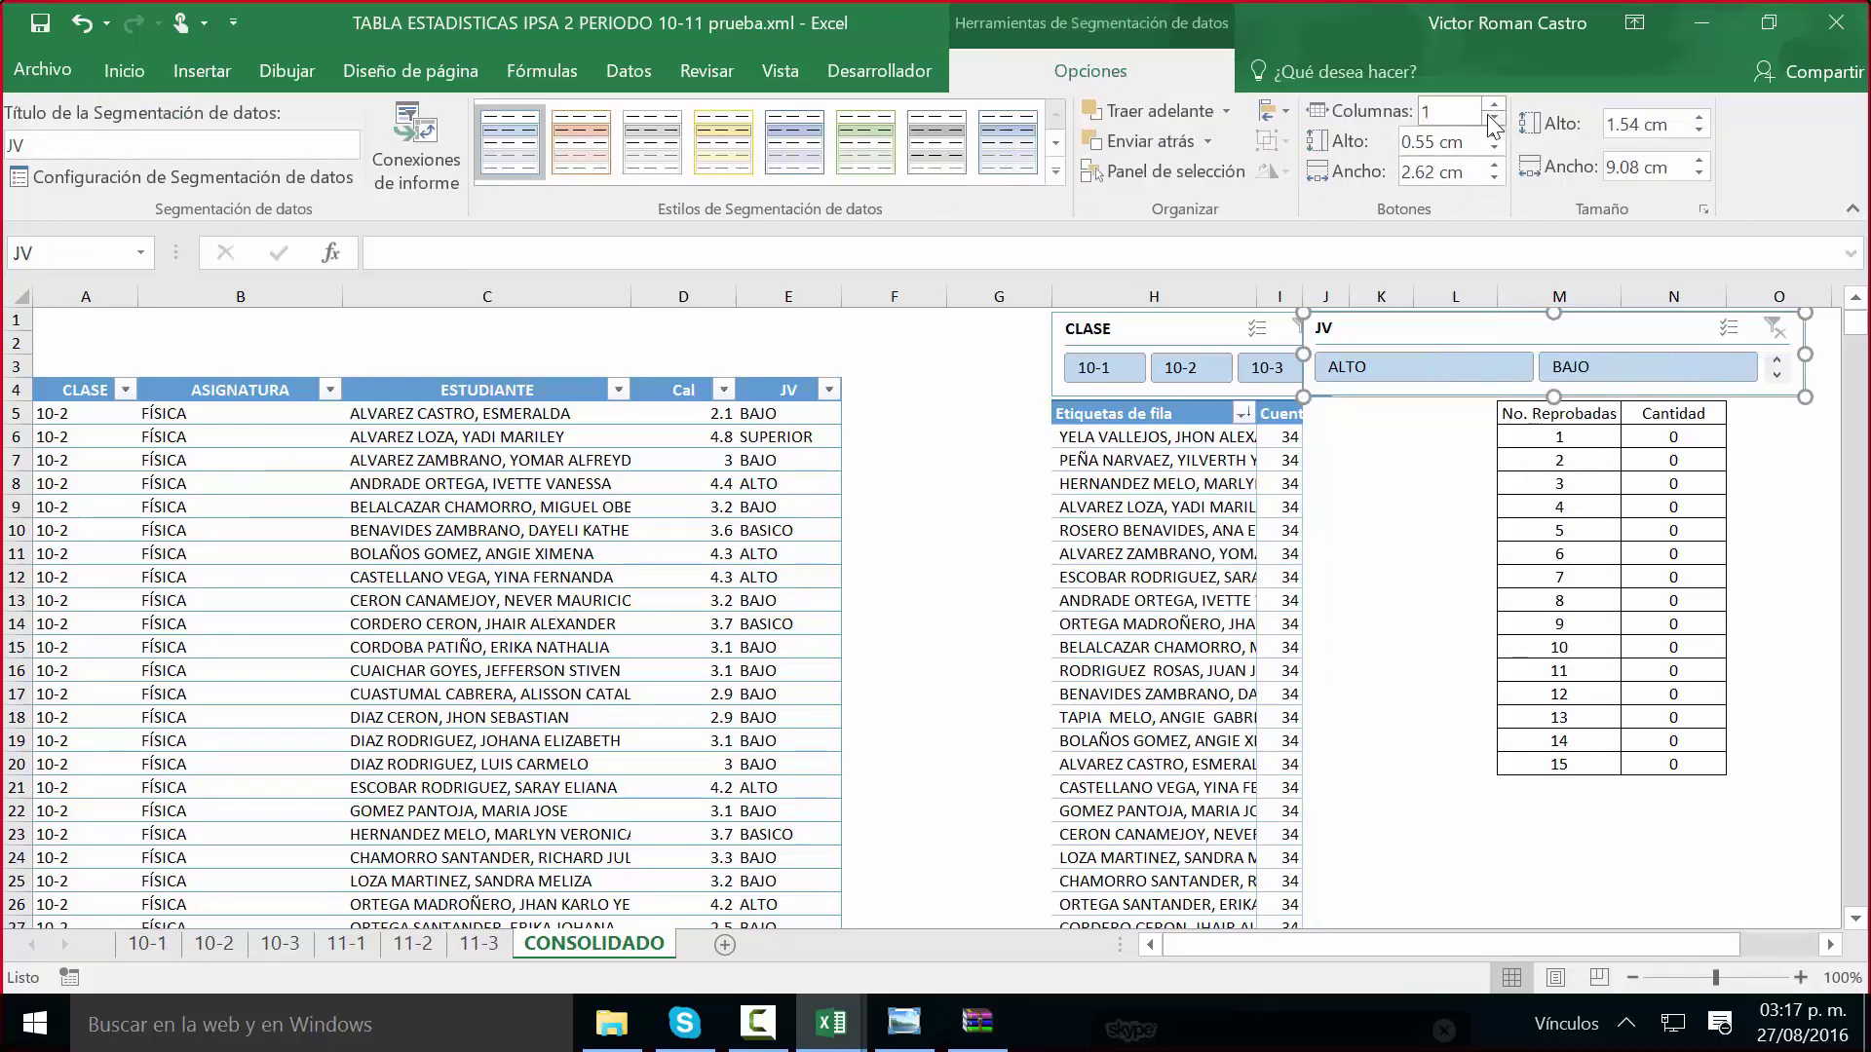
{"action": "left_click_drag", "start_coordinate": [1806, 354], "coordinate": [1484, 355]}
{"action": "mouse_move", "coordinate": [1393, 397]}
{"action": "left_mouse_down"}
{"action": "mouse_move", "coordinate": [1393, 751]}
{"action": "mouse_move", "coordinate": [1393, 510]}
{"action": "left_mouse_up"}
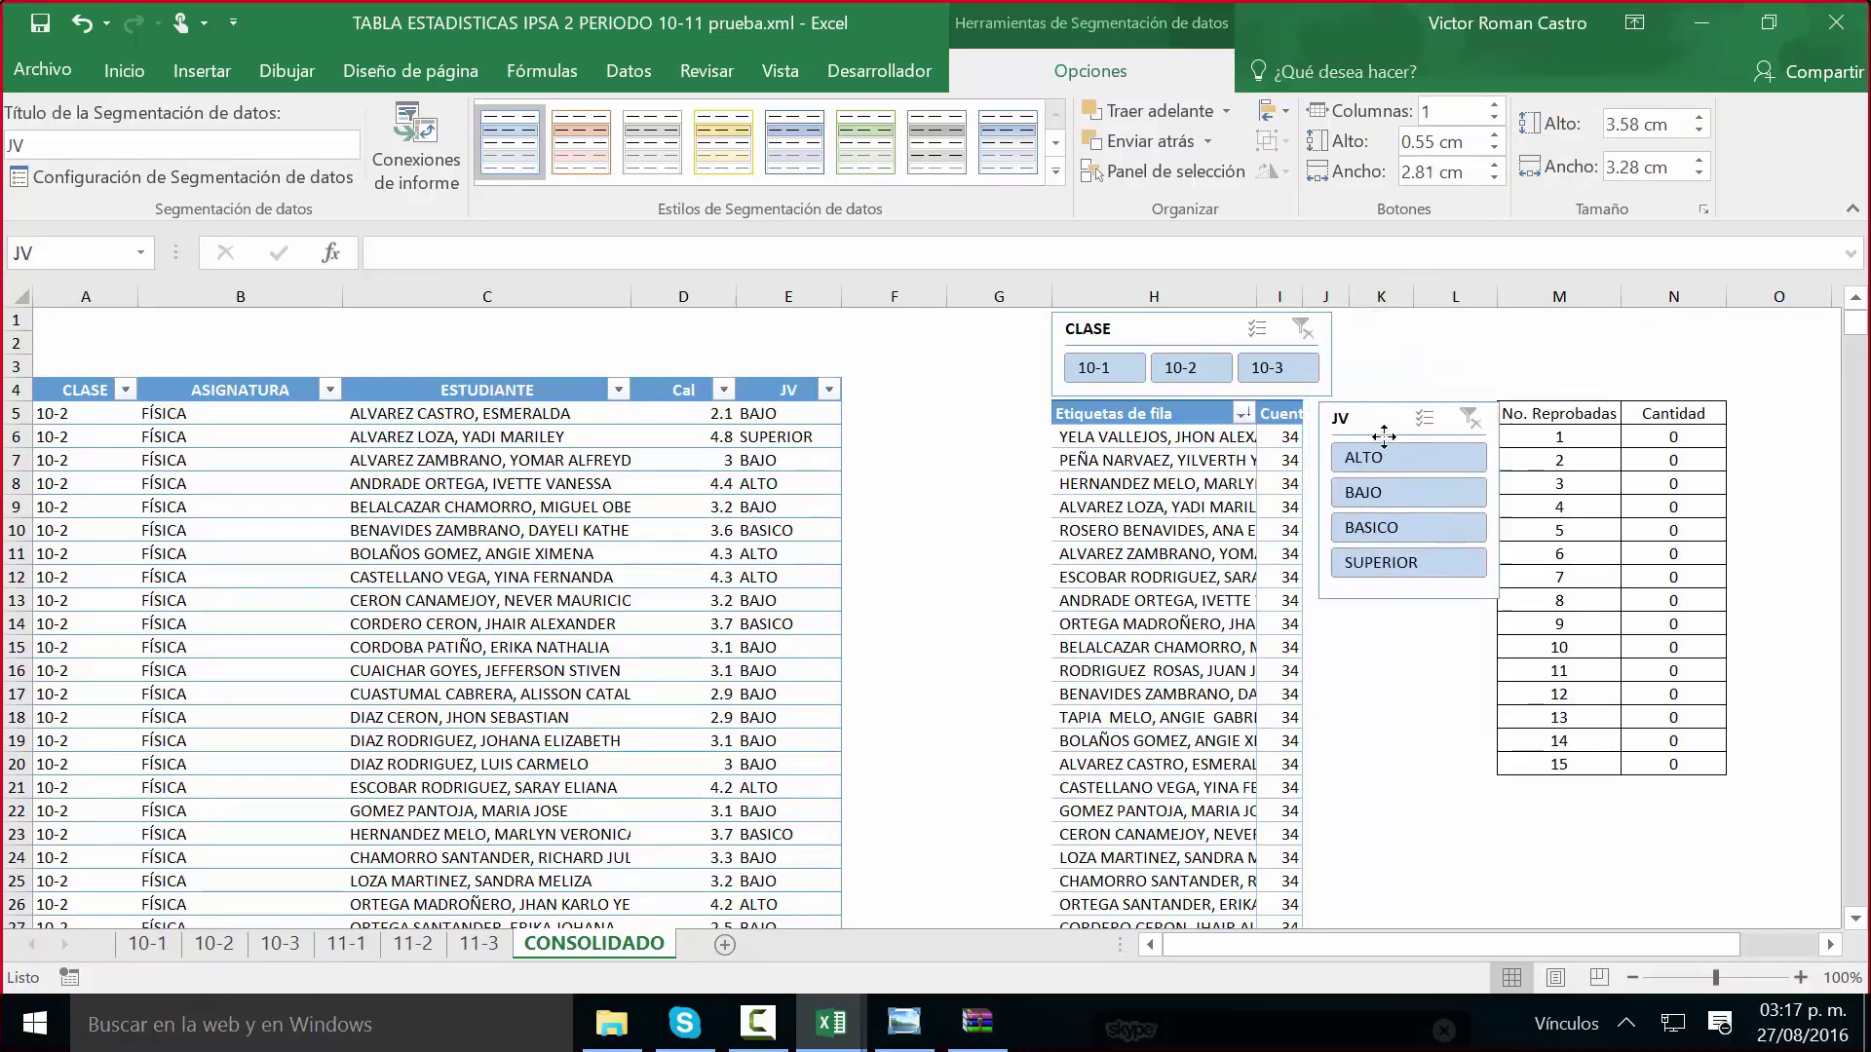
{"action": "left_click_drag", "start_coordinate": [1366, 342], "coordinate": [1374, 429]}
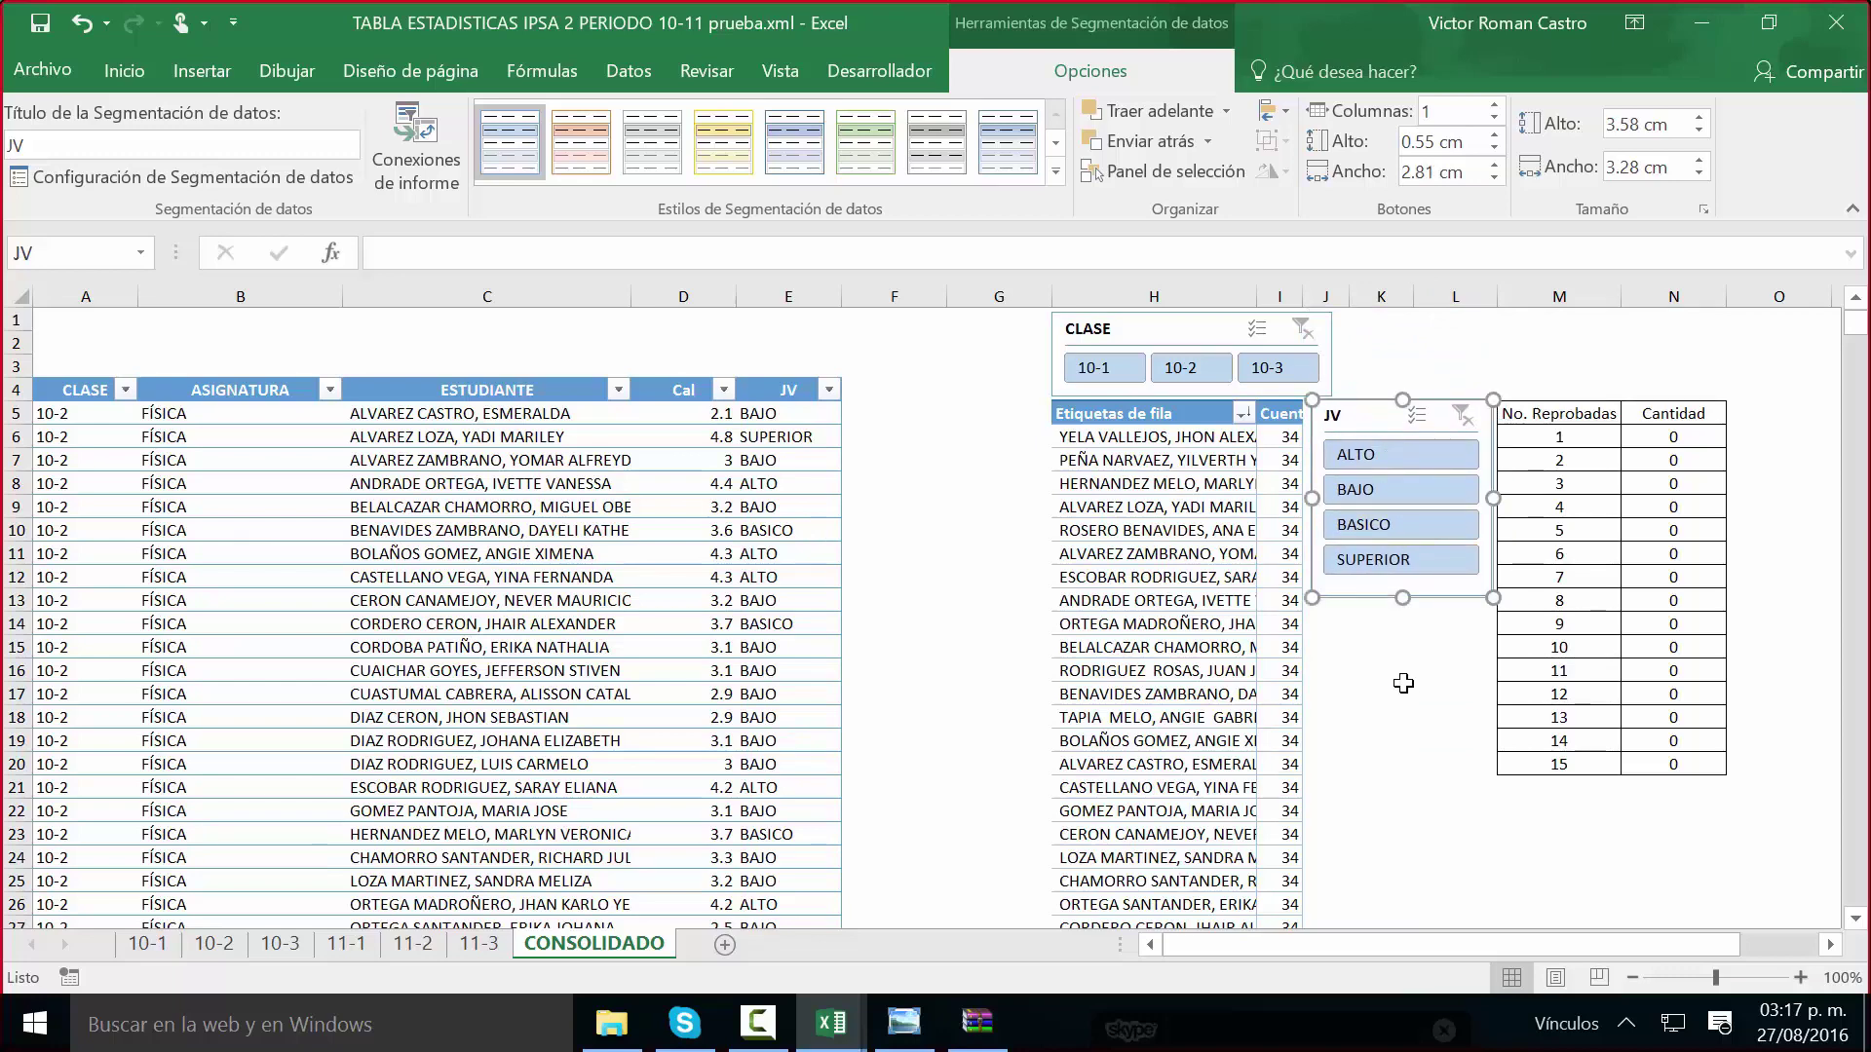
{"action": "left_click", "coordinate": [1234, 513]}
- Refresh the pivot, toggle the column auto-fit option in PivotTable Options, narrow column I, and refresh again
{"action": "right_click", "coordinate": [1157, 507]}
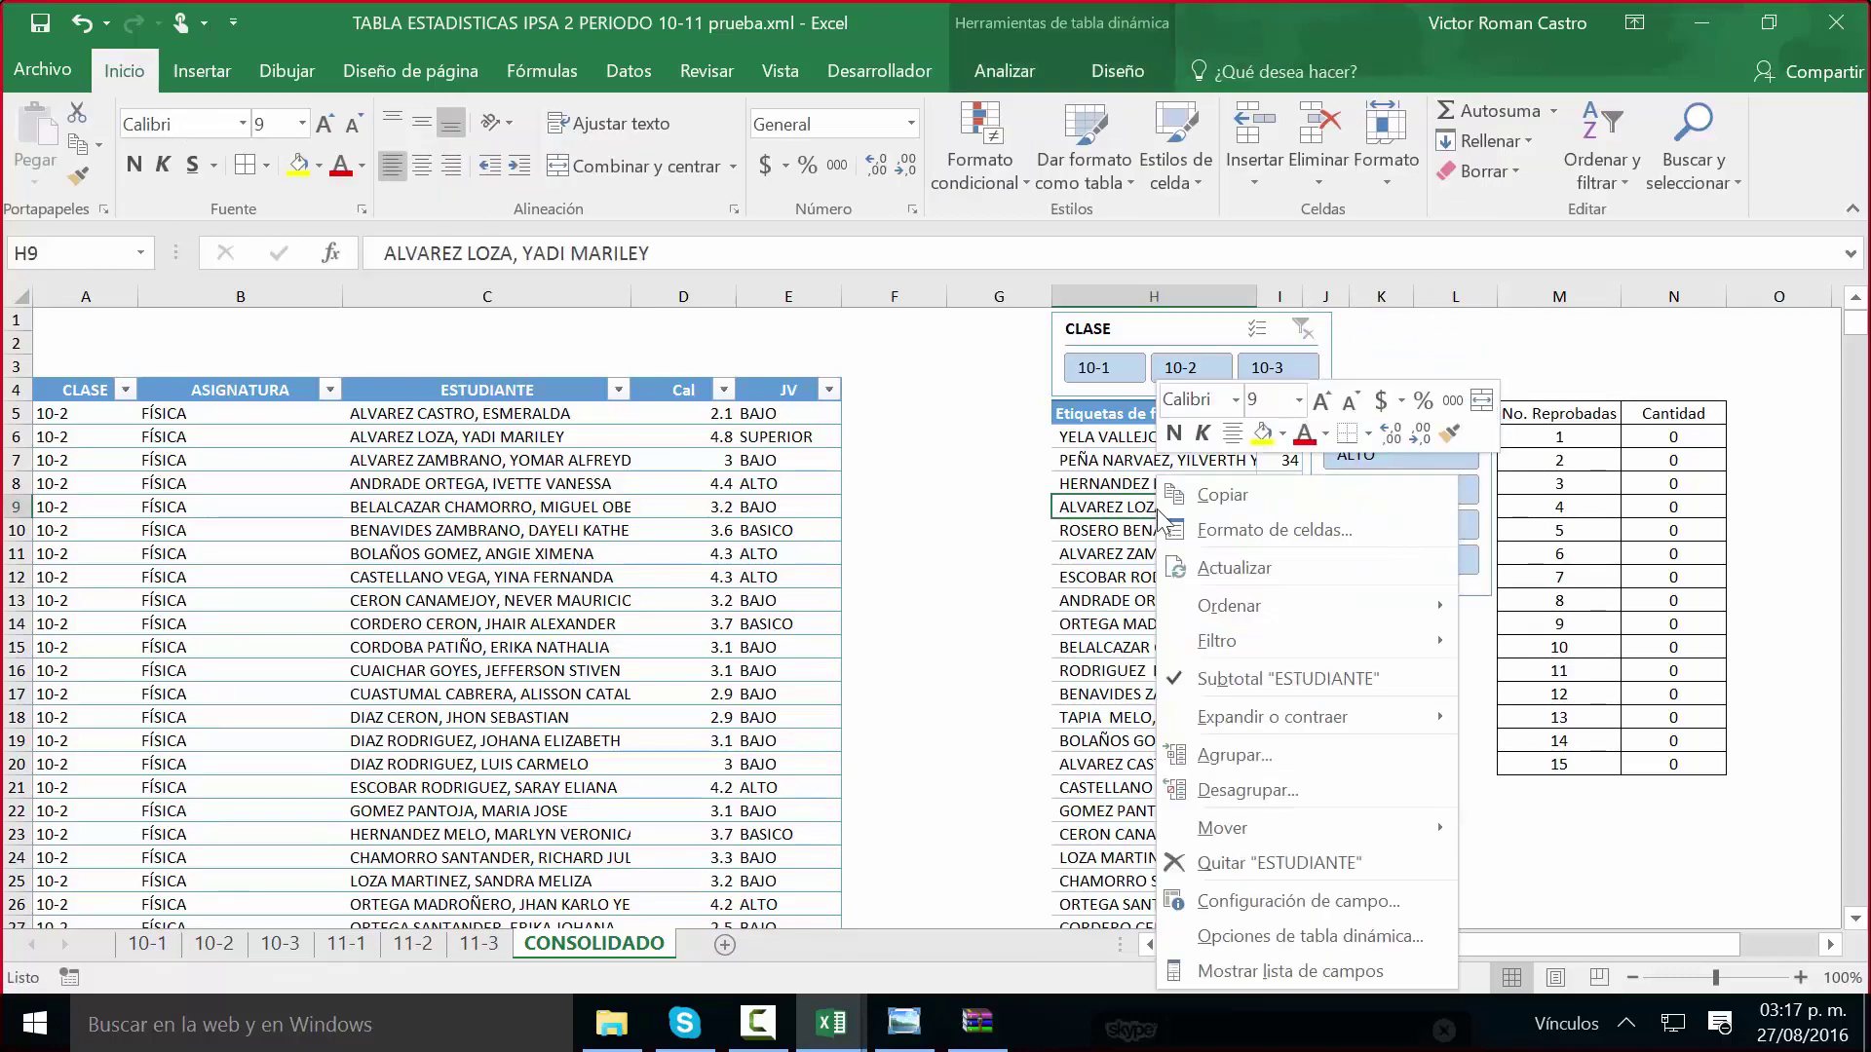
{"action": "left_click", "coordinate": [1364, 567]}
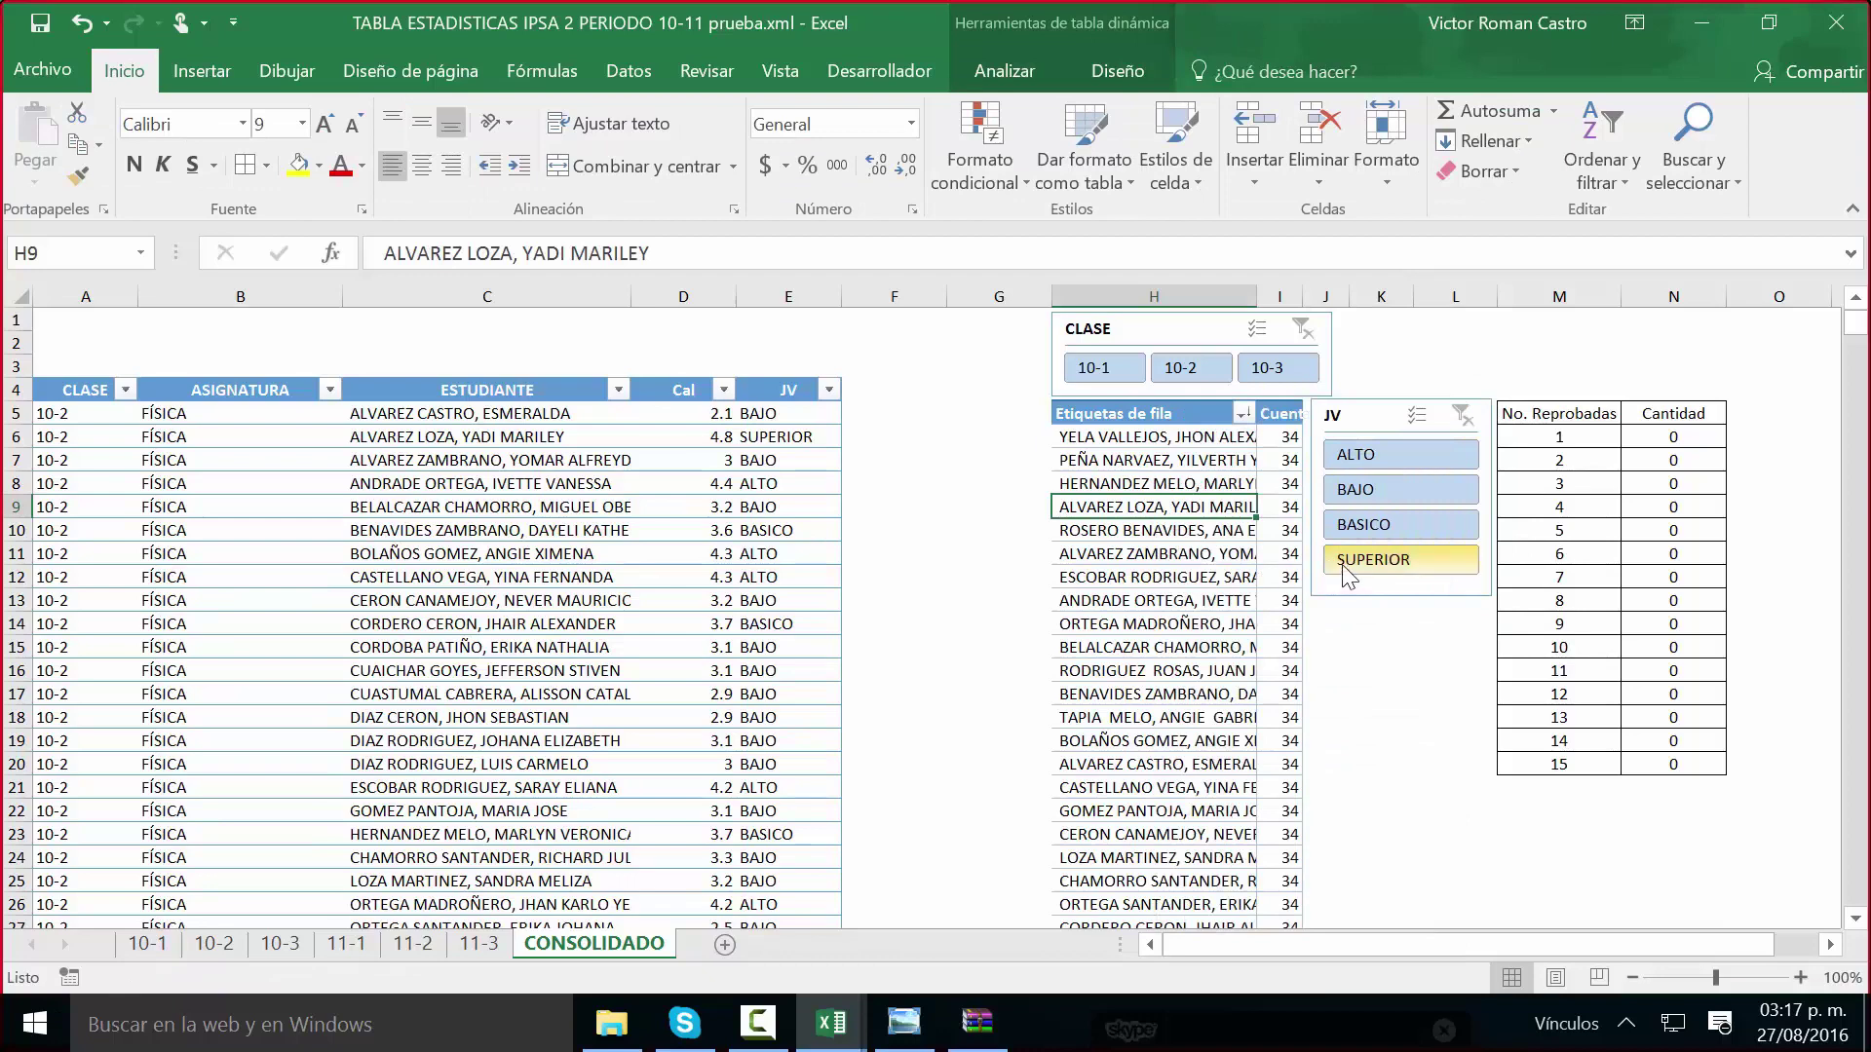
{"action": "right_click", "coordinate": [1158, 504]}
{"action": "left_click", "coordinate": [1304, 940]}
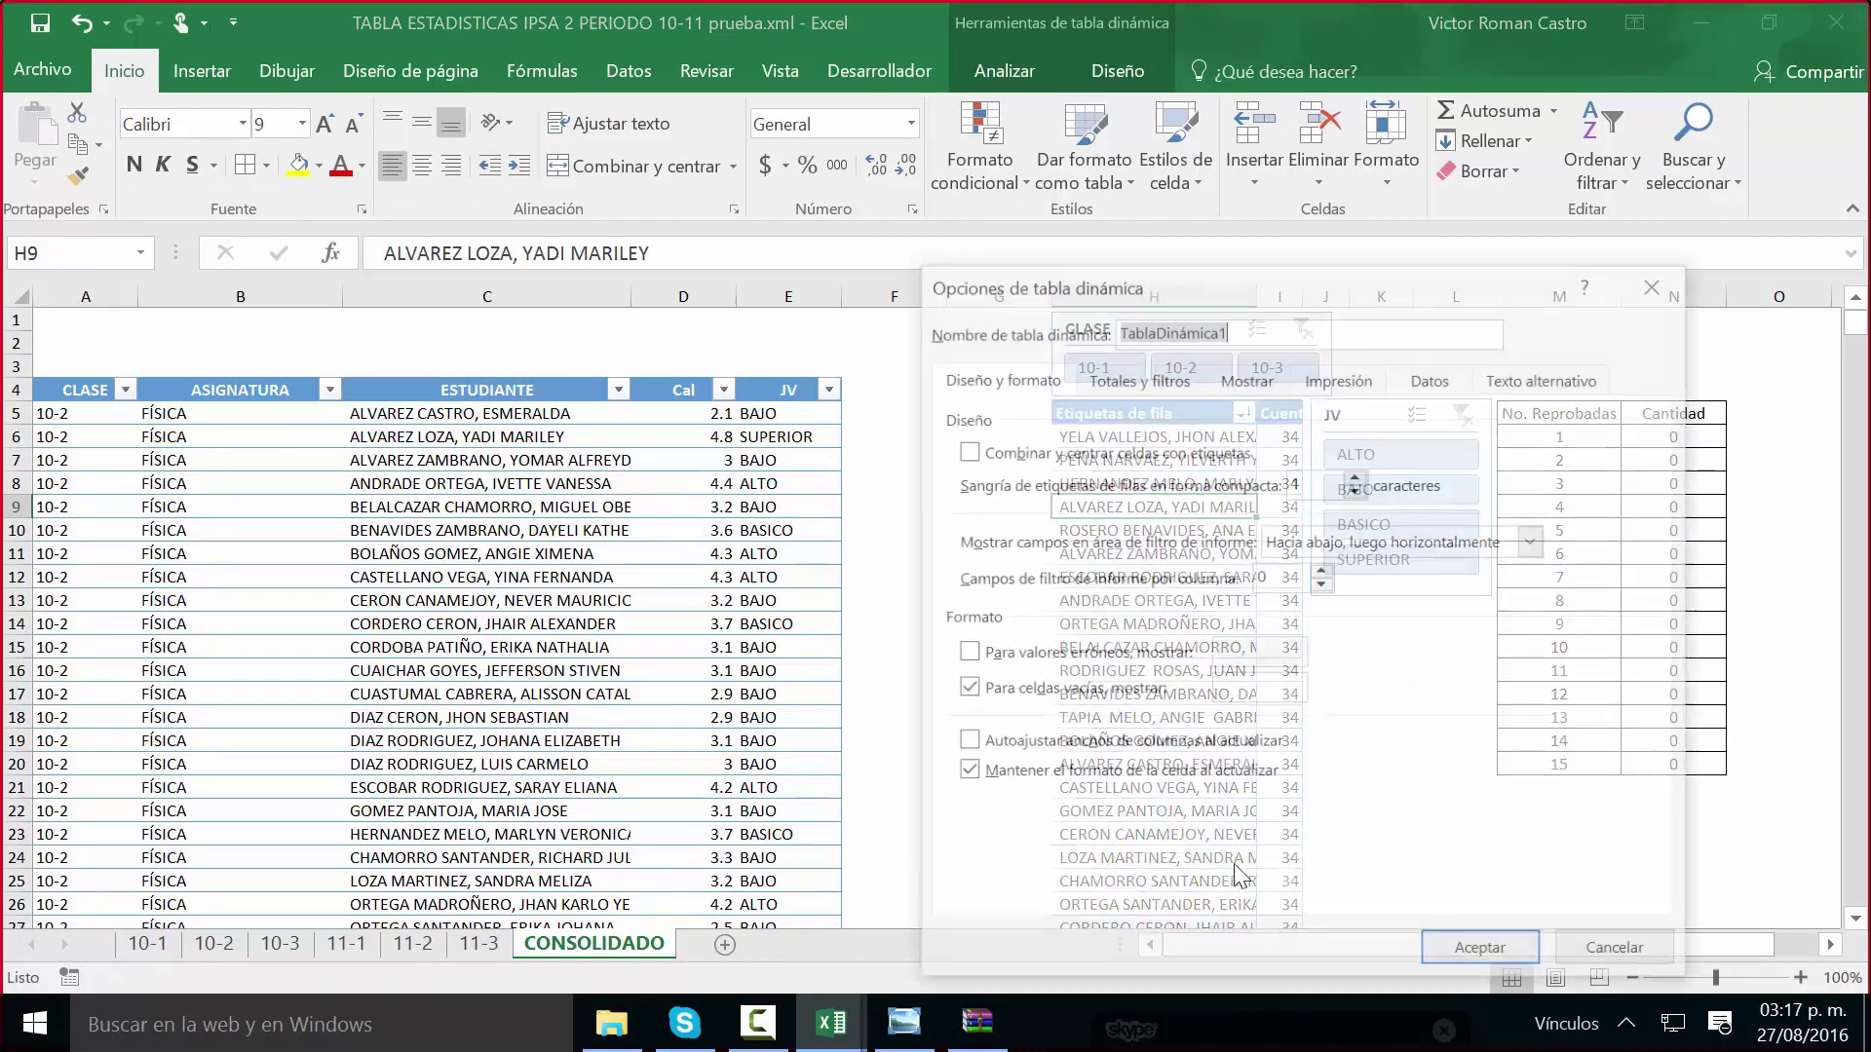
{"action": "left_click", "coordinate": [1062, 744]}
{"action": "left_click", "coordinate": [1476, 950]}
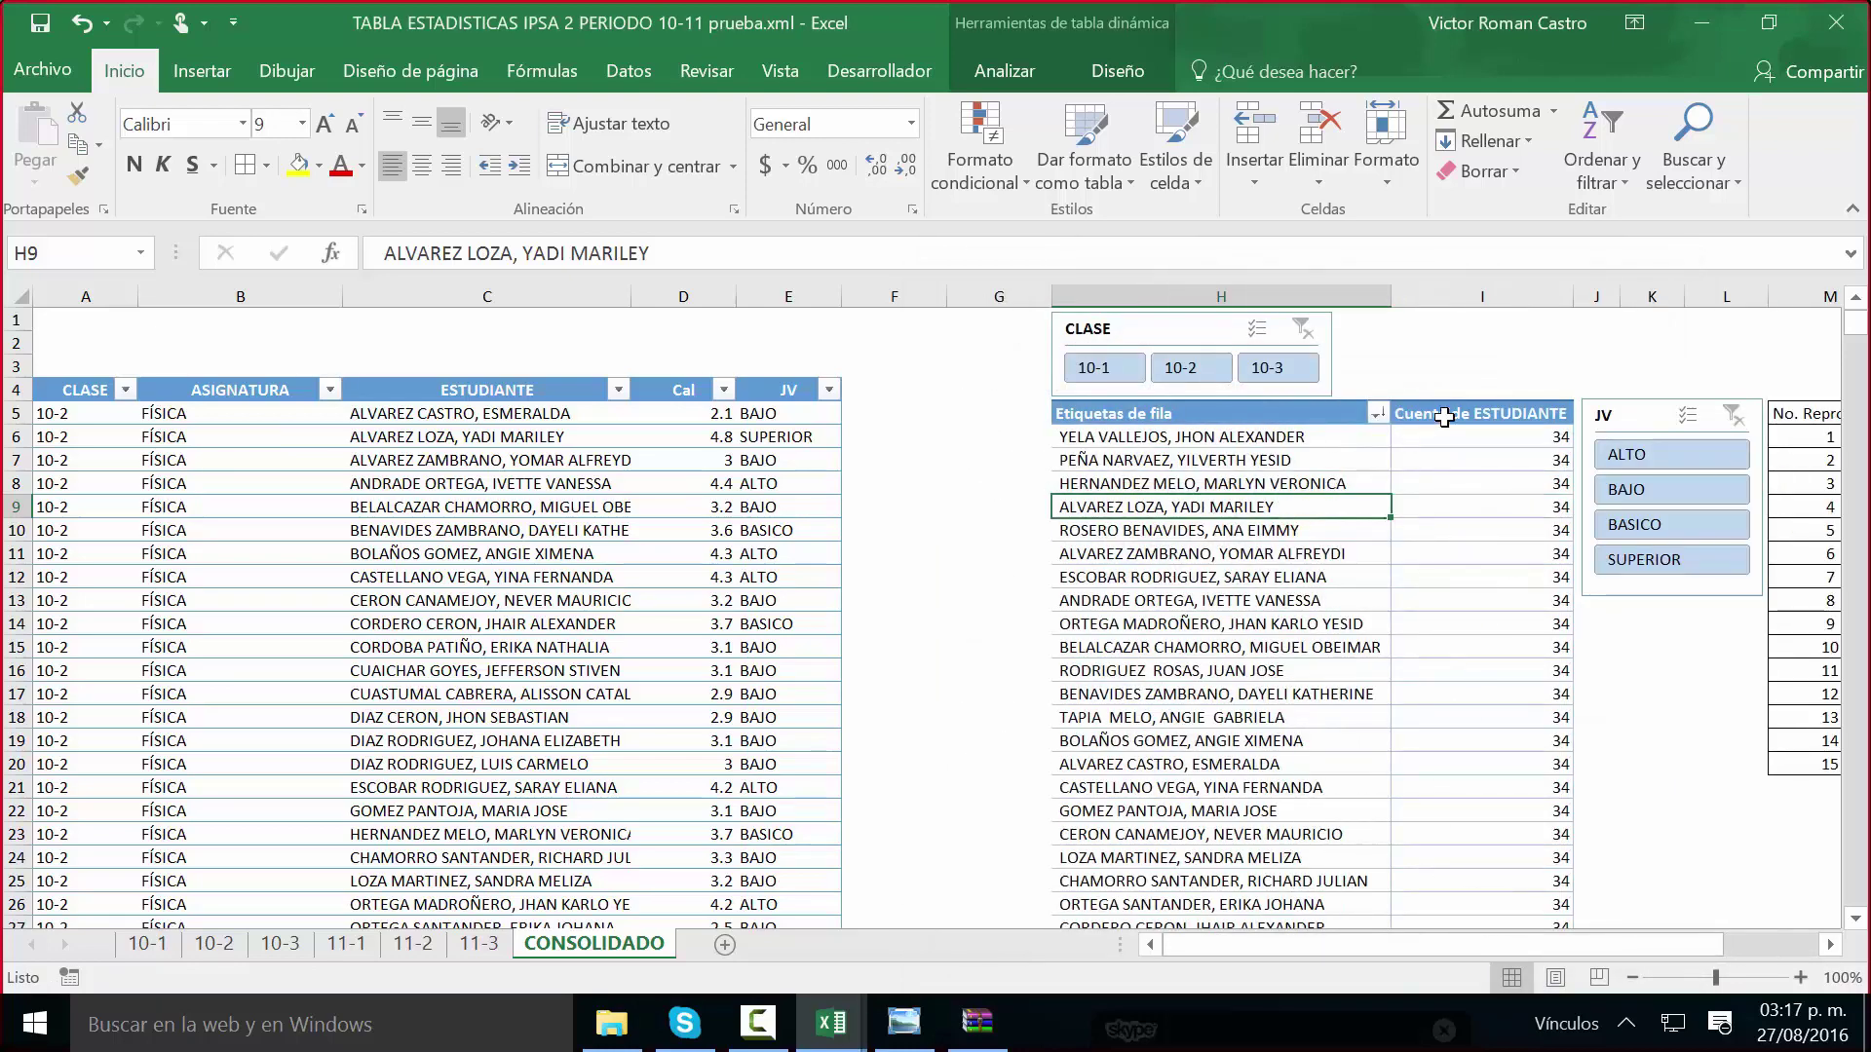
{"action": "left_click_drag", "start_coordinate": [1571, 297], "coordinate": [1430, 304]}
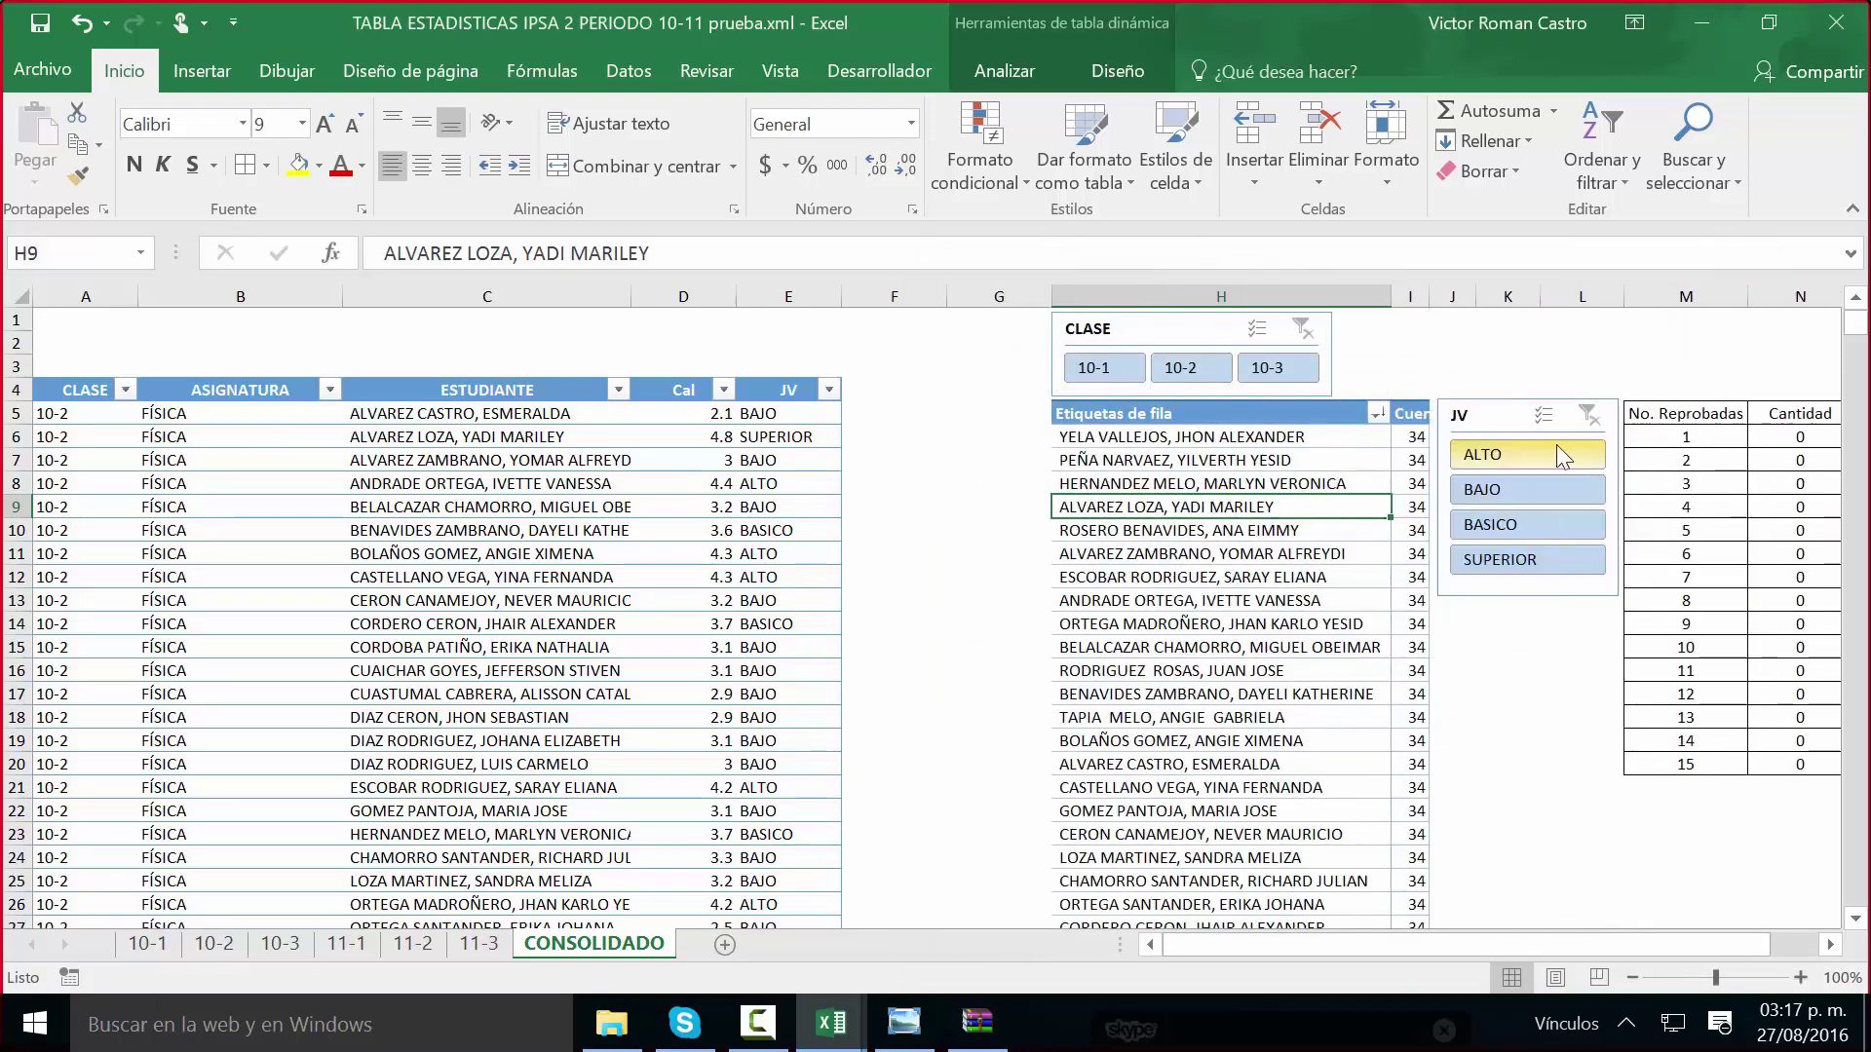
{"action": "right_click", "coordinate": [1277, 531]}
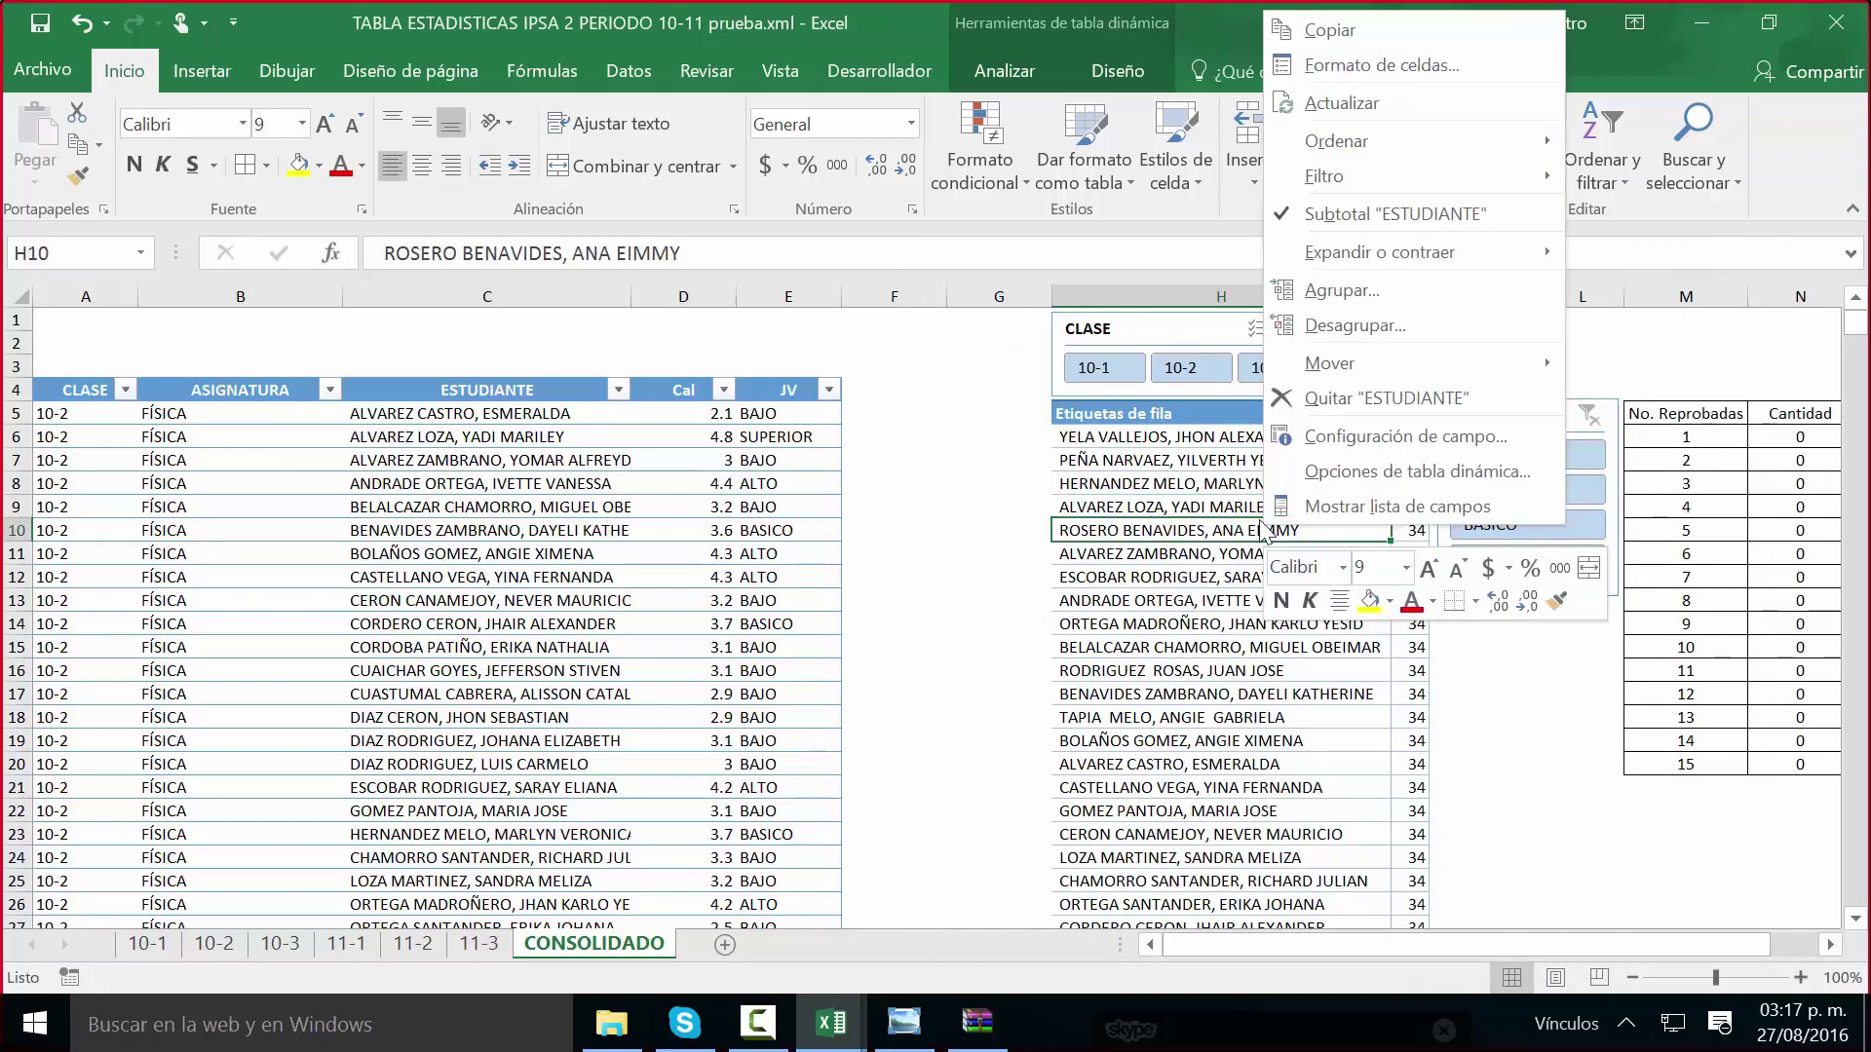
{"action": "left_click", "coordinate": [1396, 97]}
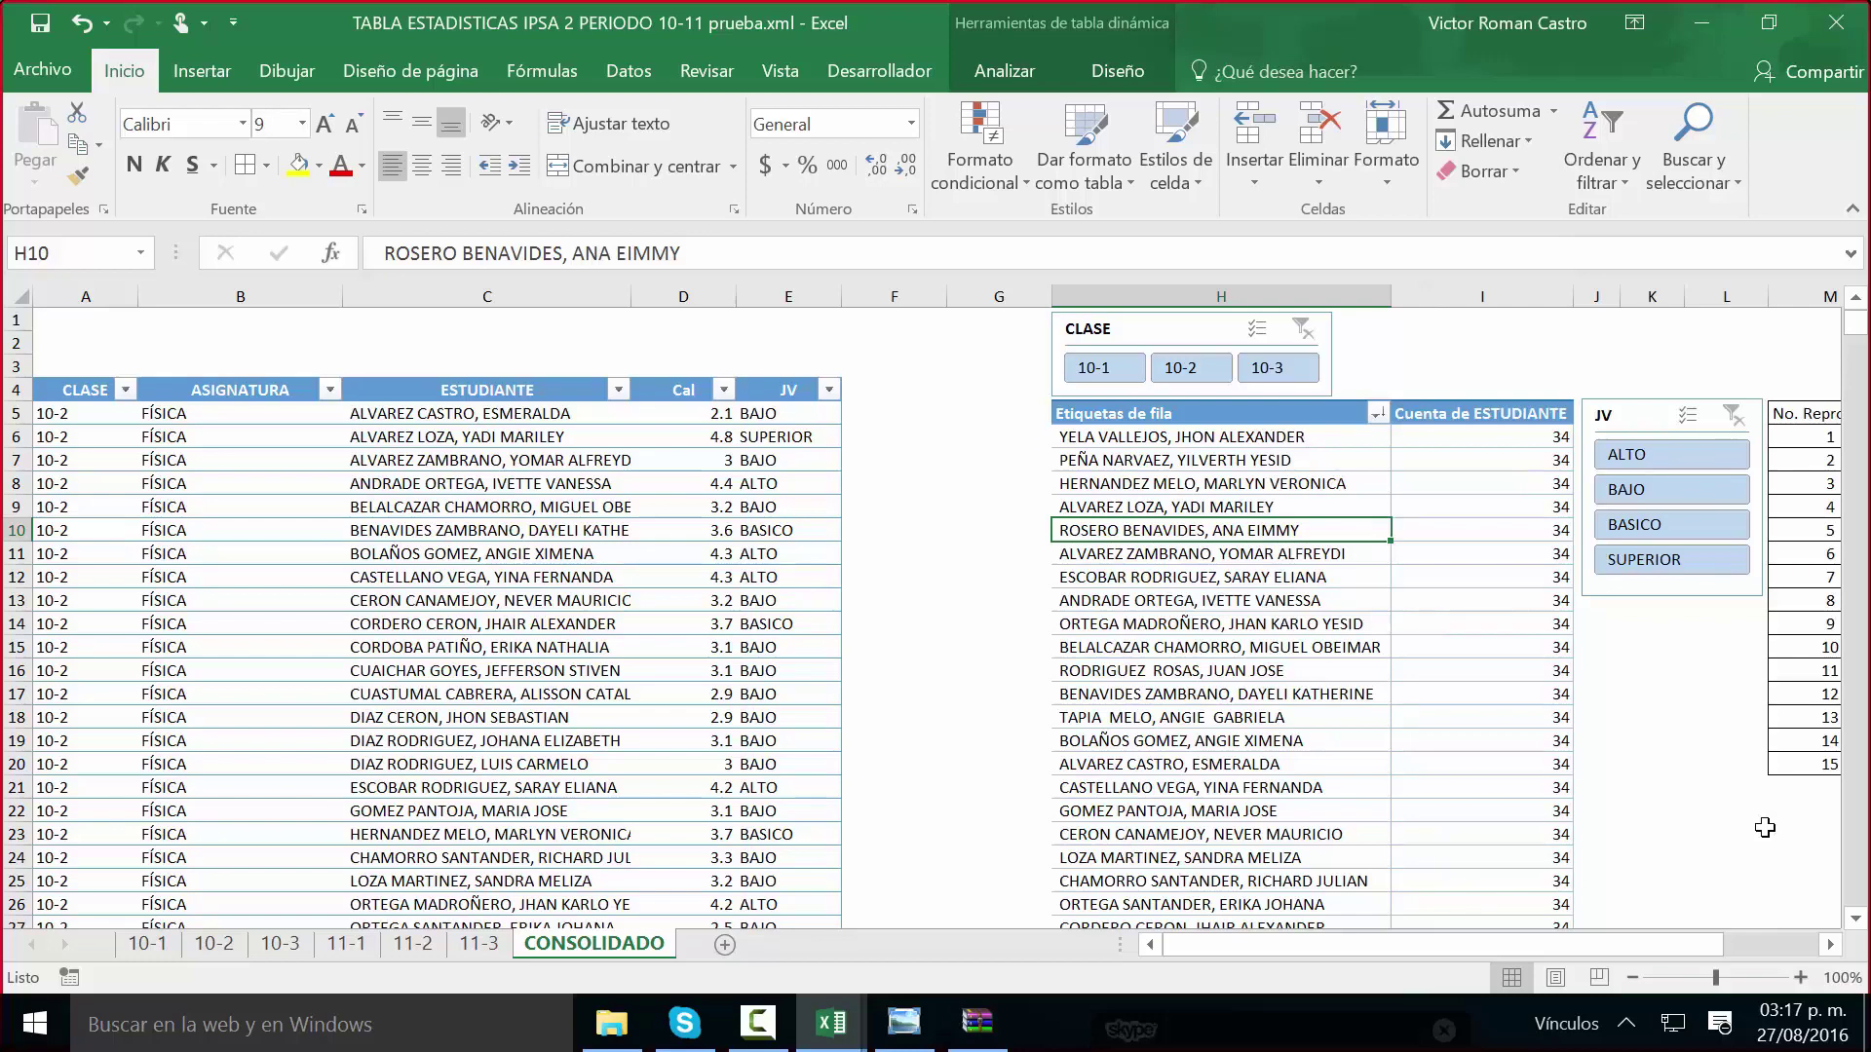
- Turn off Autoajustar anchos de columnas al actualizar and drag column I narrower
{"action": "right_click", "coordinate": [1340, 626]}
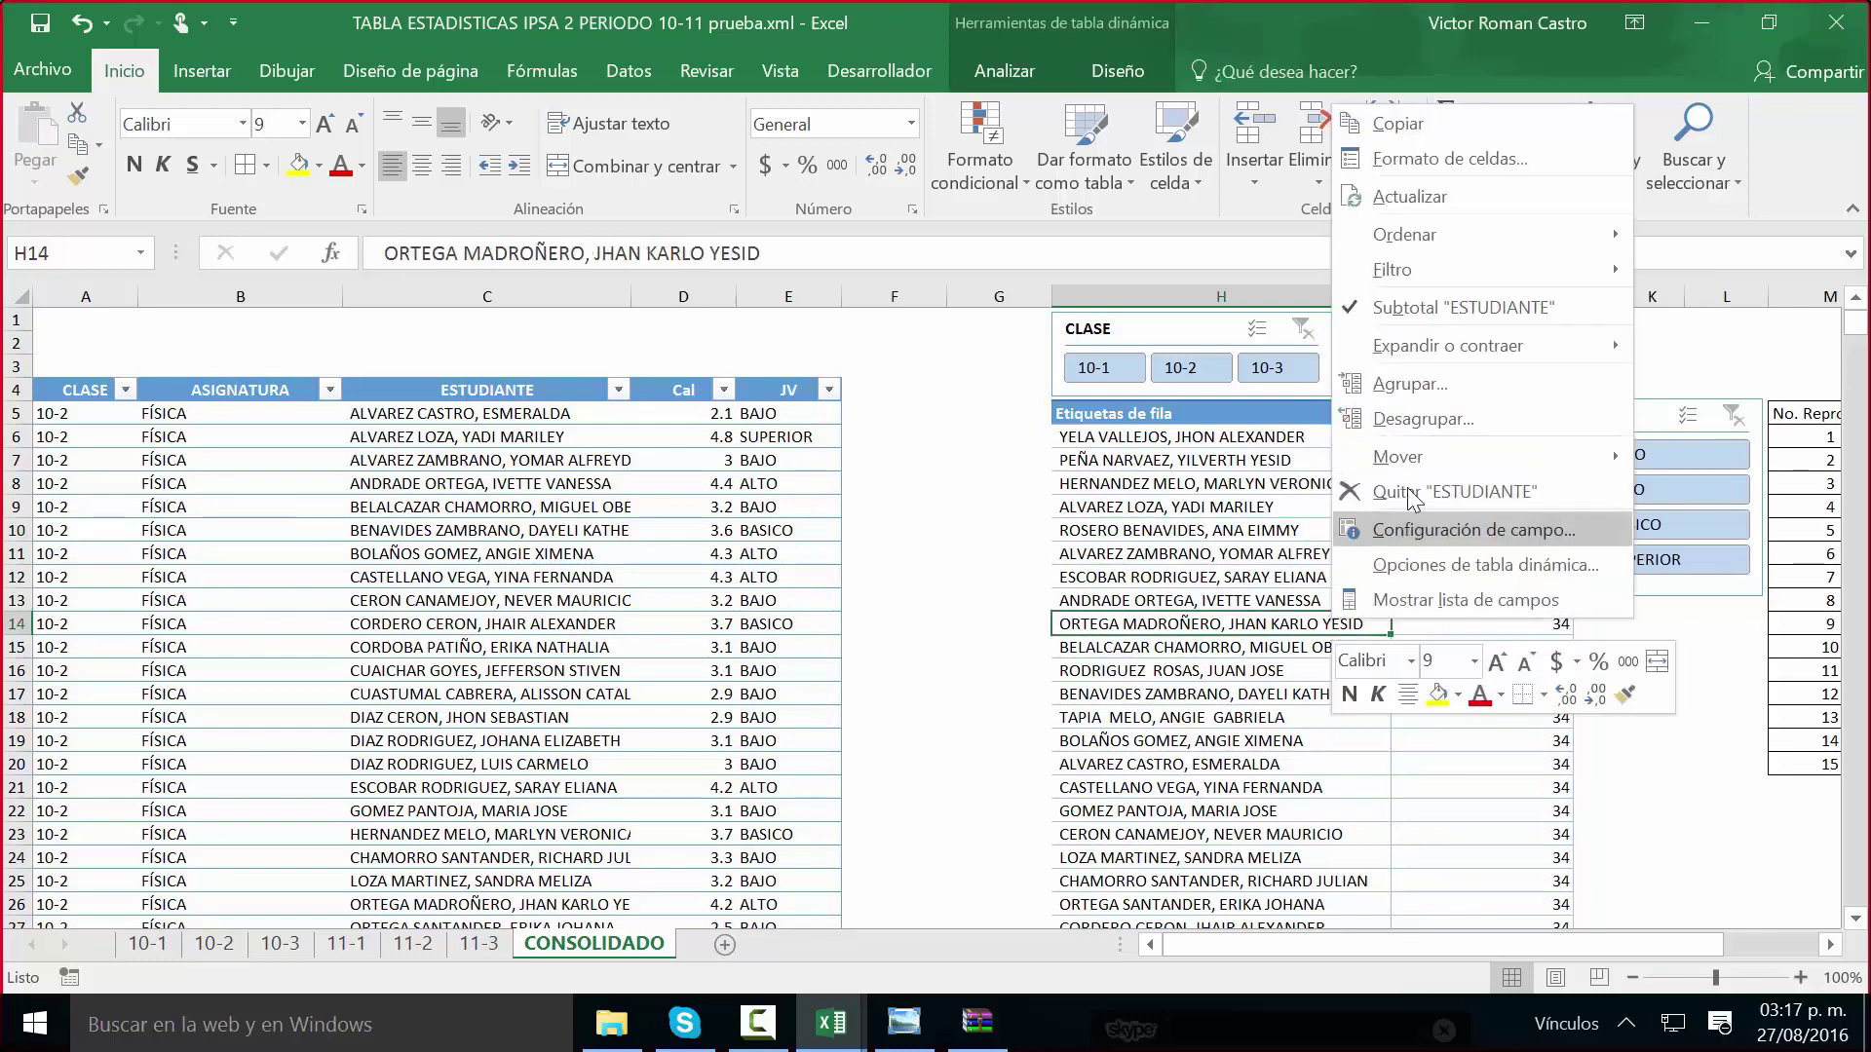
{"action": "left_click", "coordinate": [1549, 567]}
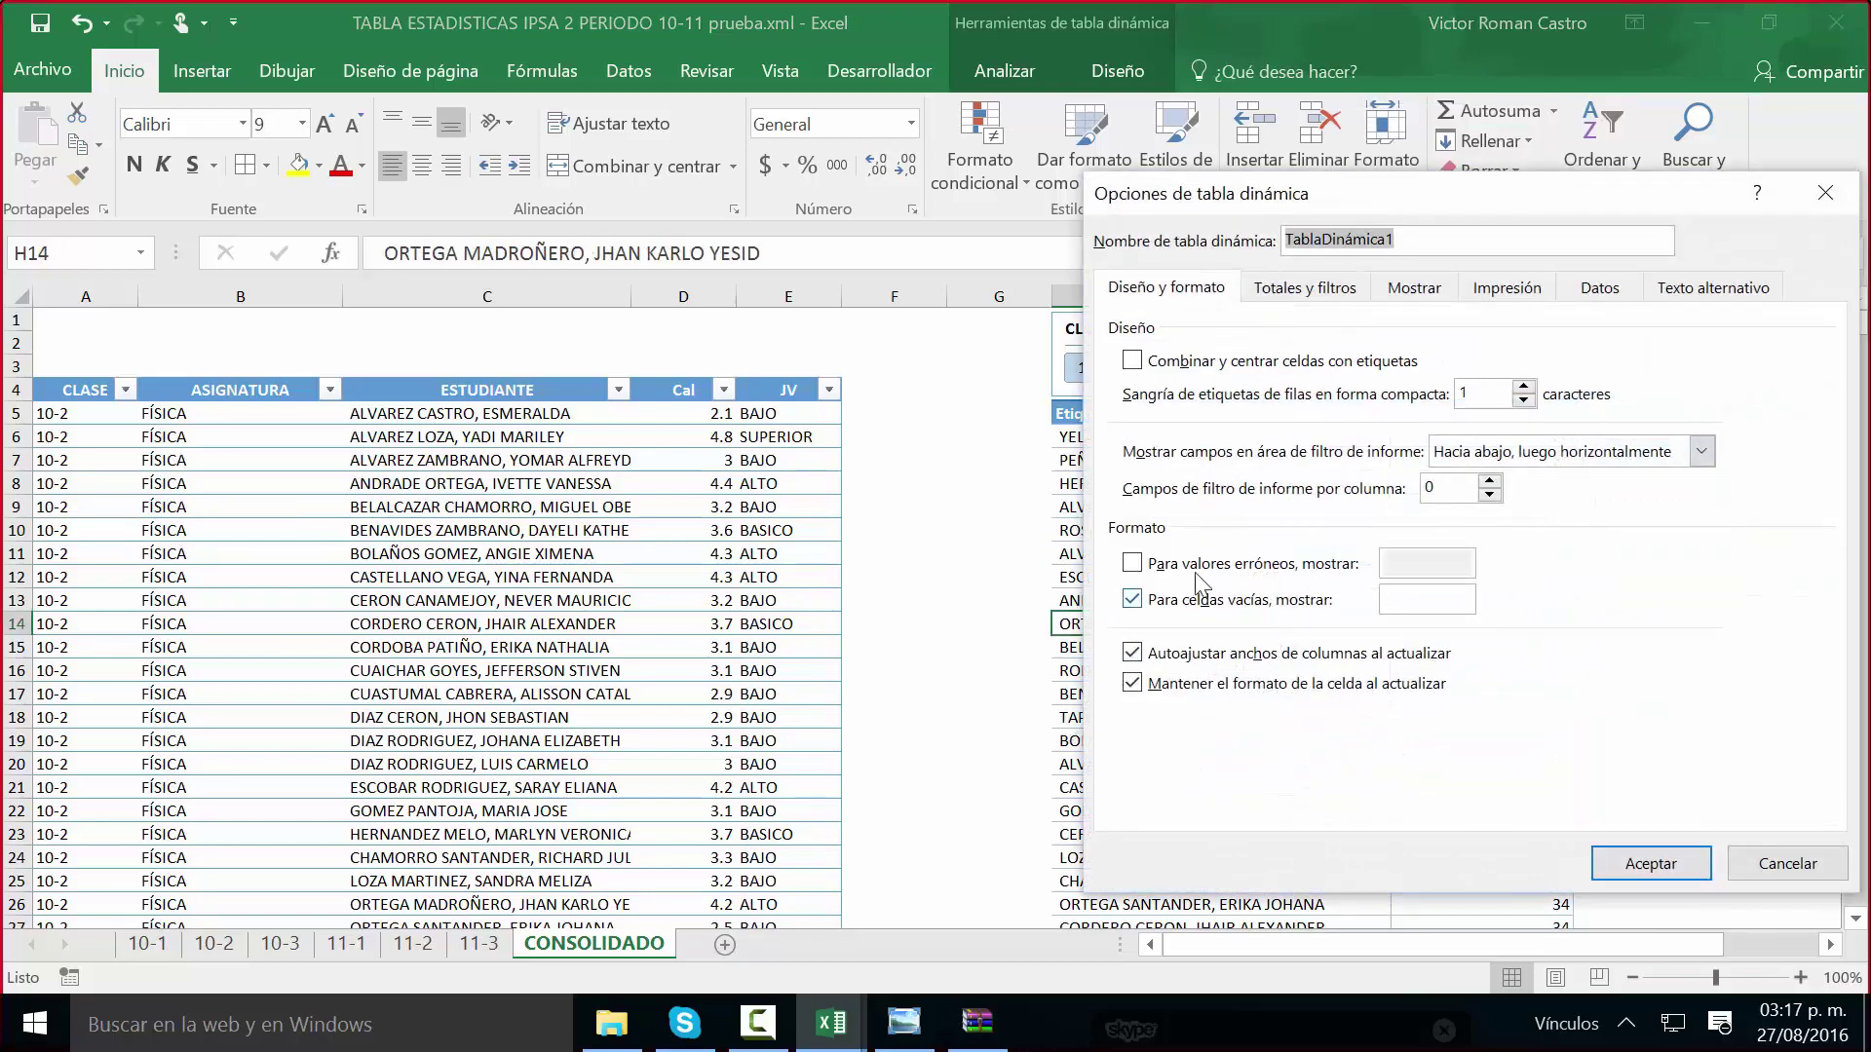
{"action": "left_click", "coordinate": [1212, 655]}
{"action": "left_click", "coordinate": [1636, 861]}
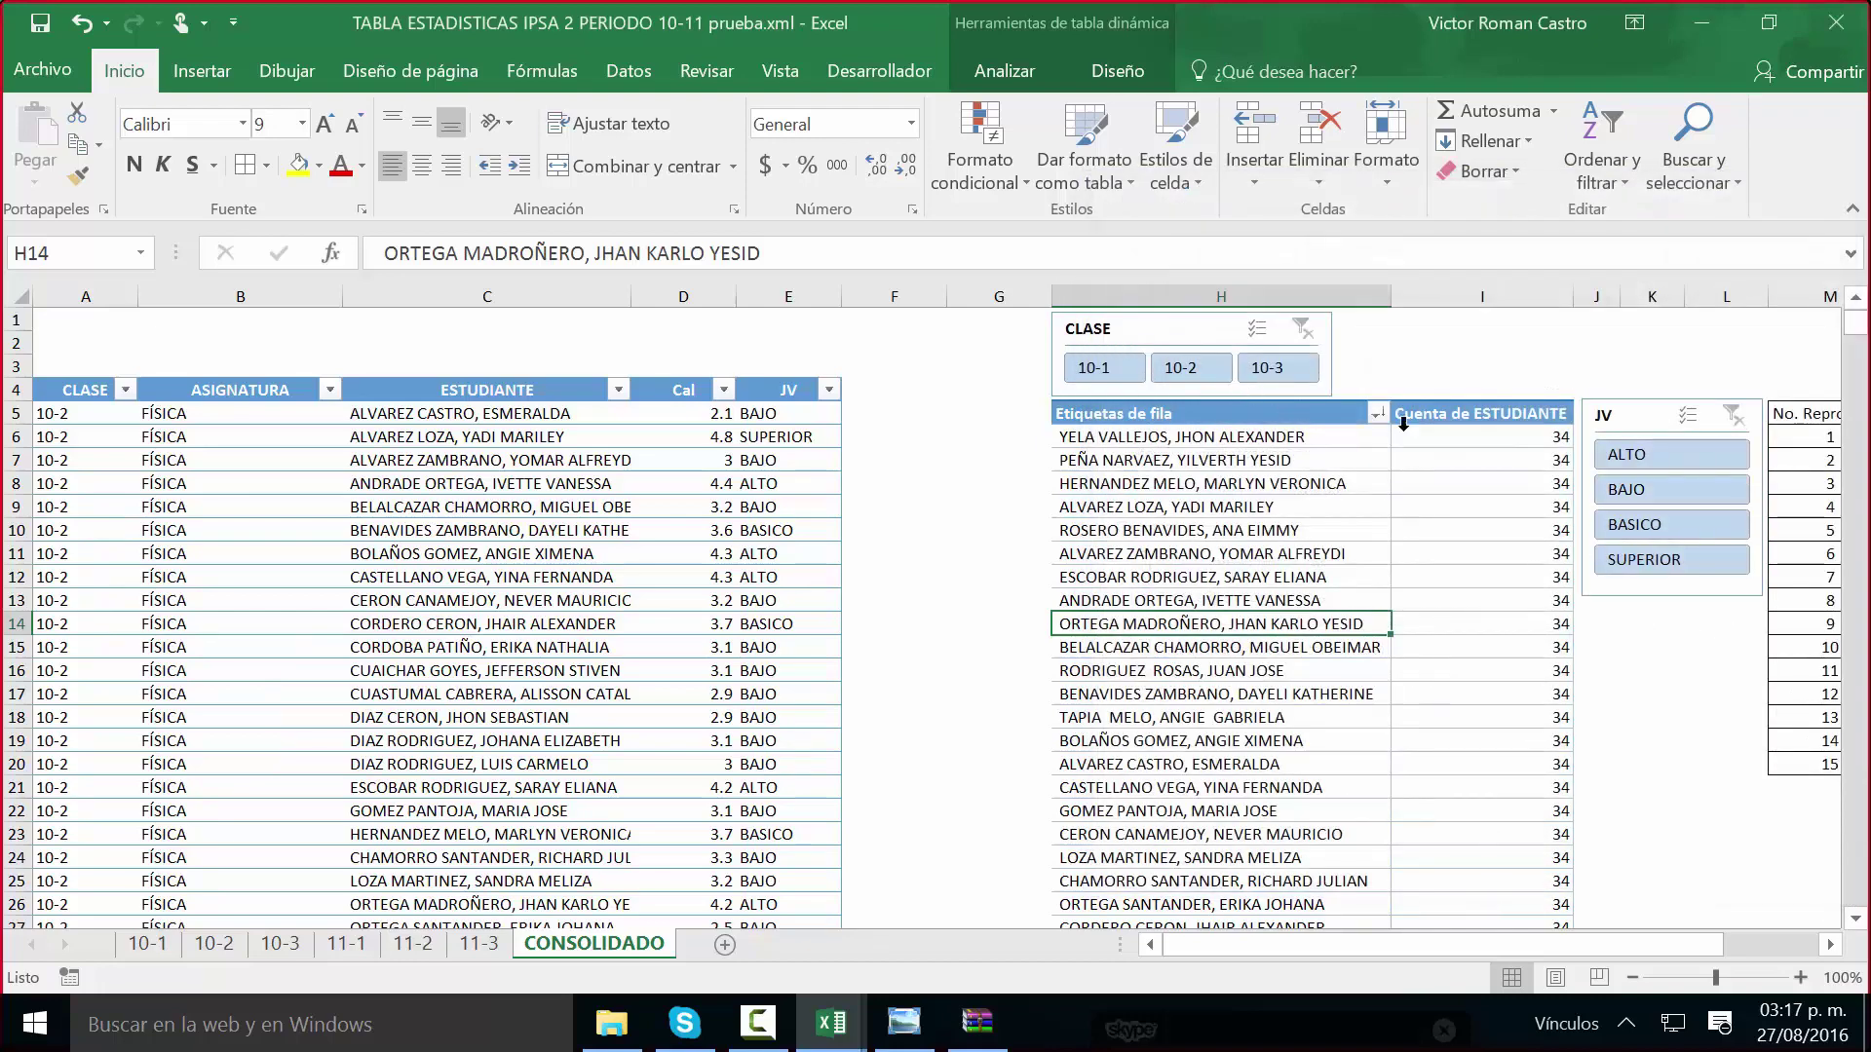
{"action": "left_click_drag", "start_coordinate": [1590, 292], "coordinate": [1453, 292]}
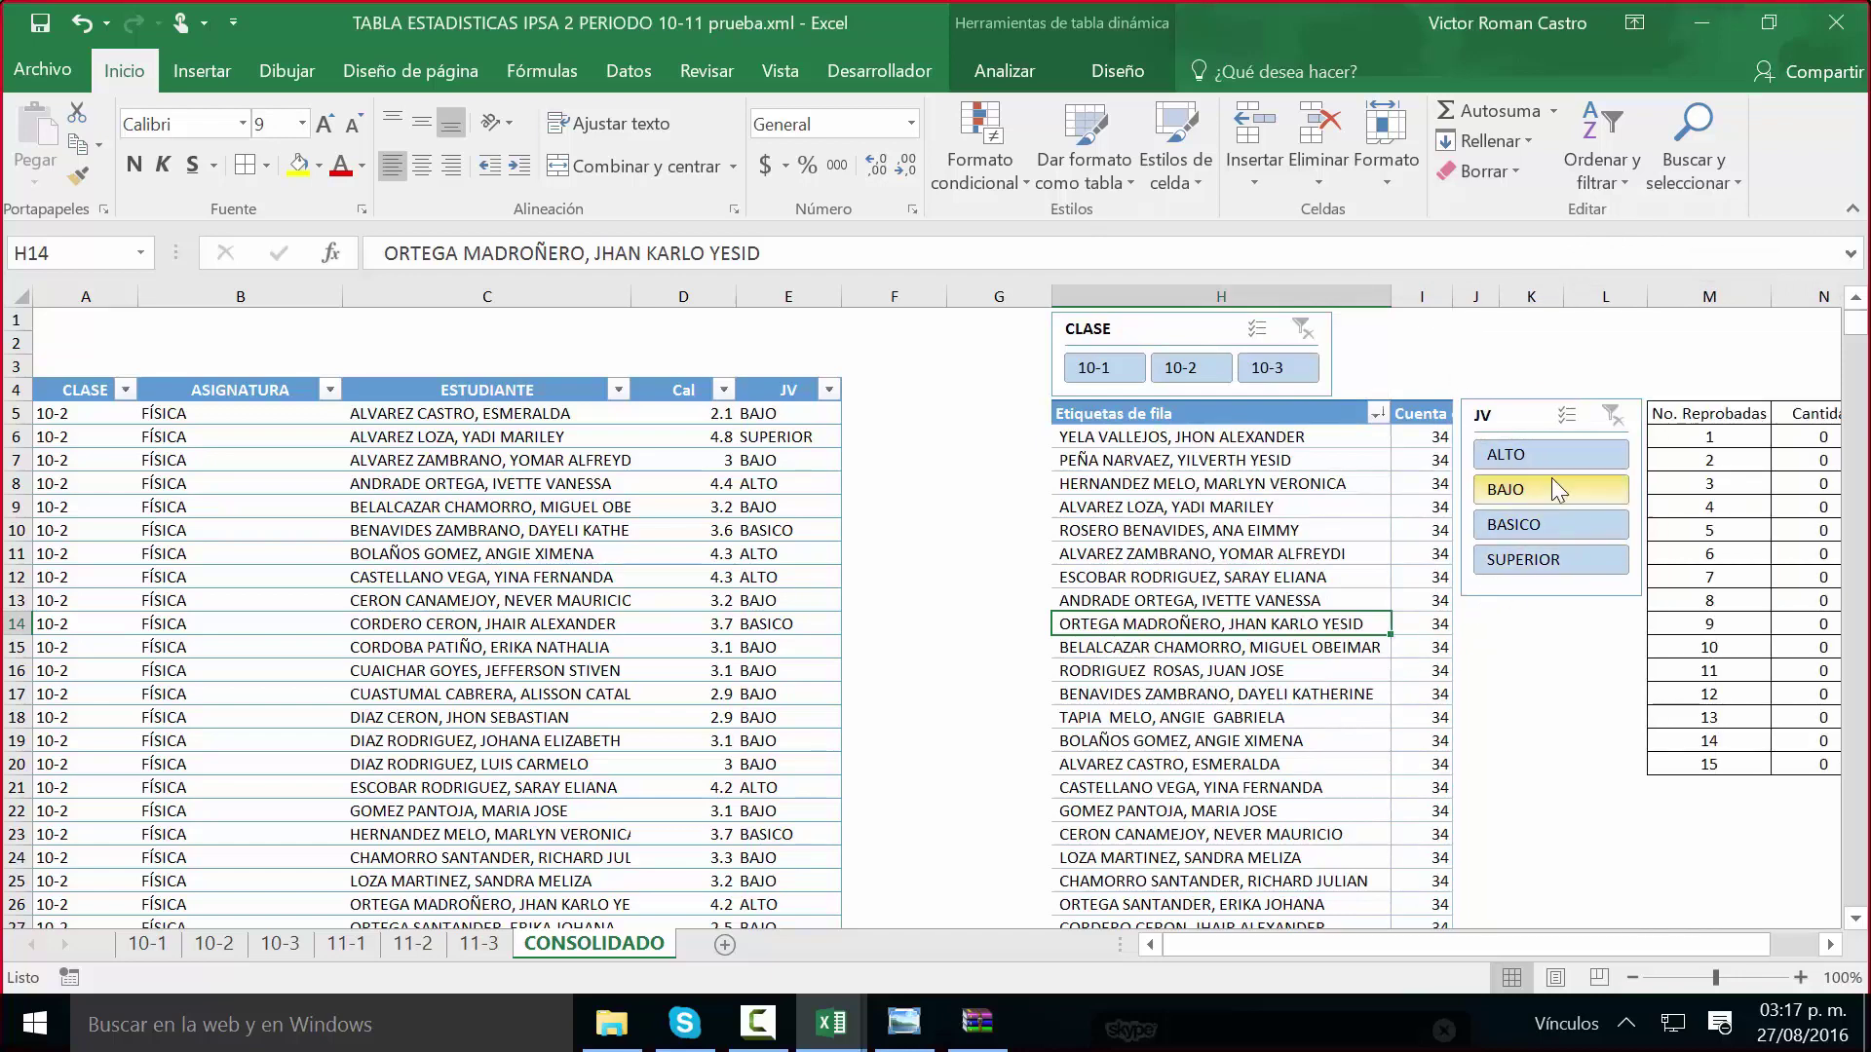
- Try the JV levels BAJO and BASICO, ending with the pivot filtered to ALTO only
{"action": "left_click", "coordinate": [1515, 484]}
{"action": "left_click", "coordinate": [1527, 531], "text": "ctrl"}
{"action": "left_click", "coordinate": [1529, 526]}
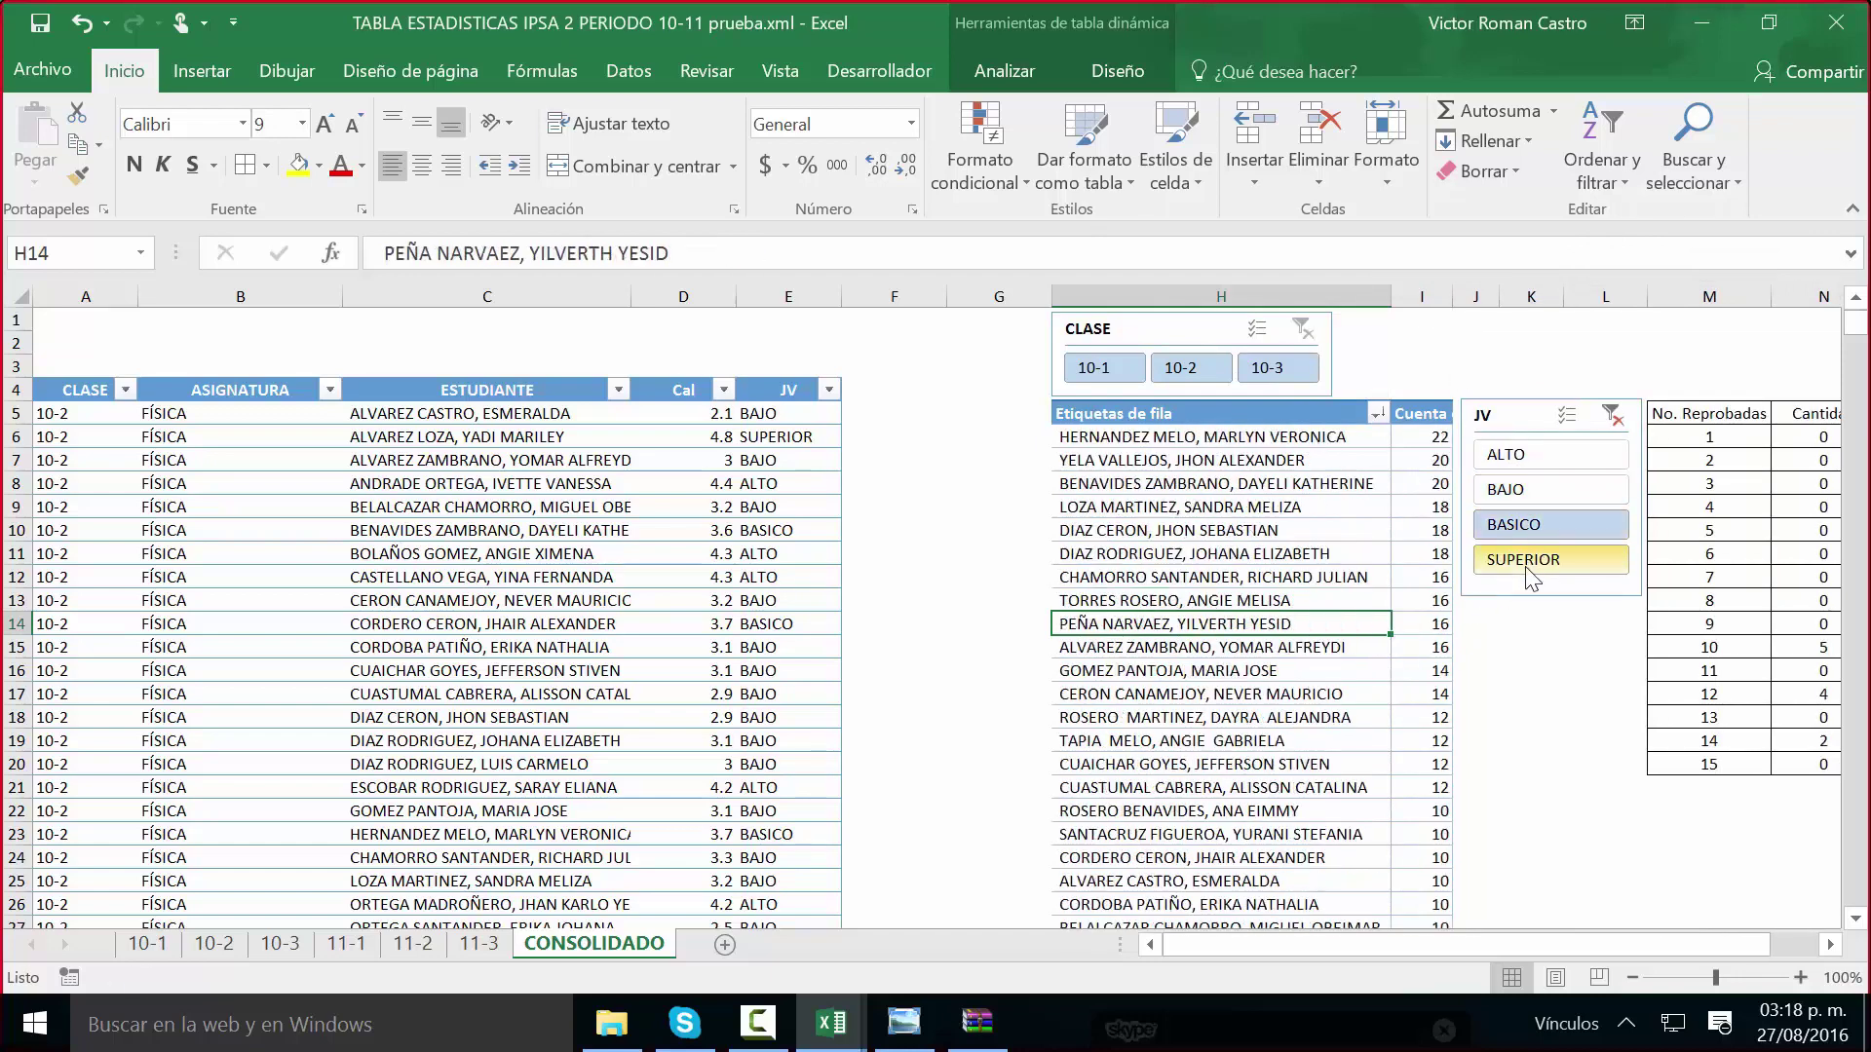
{"action": "left_click", "coordinate": [1557, 450]}
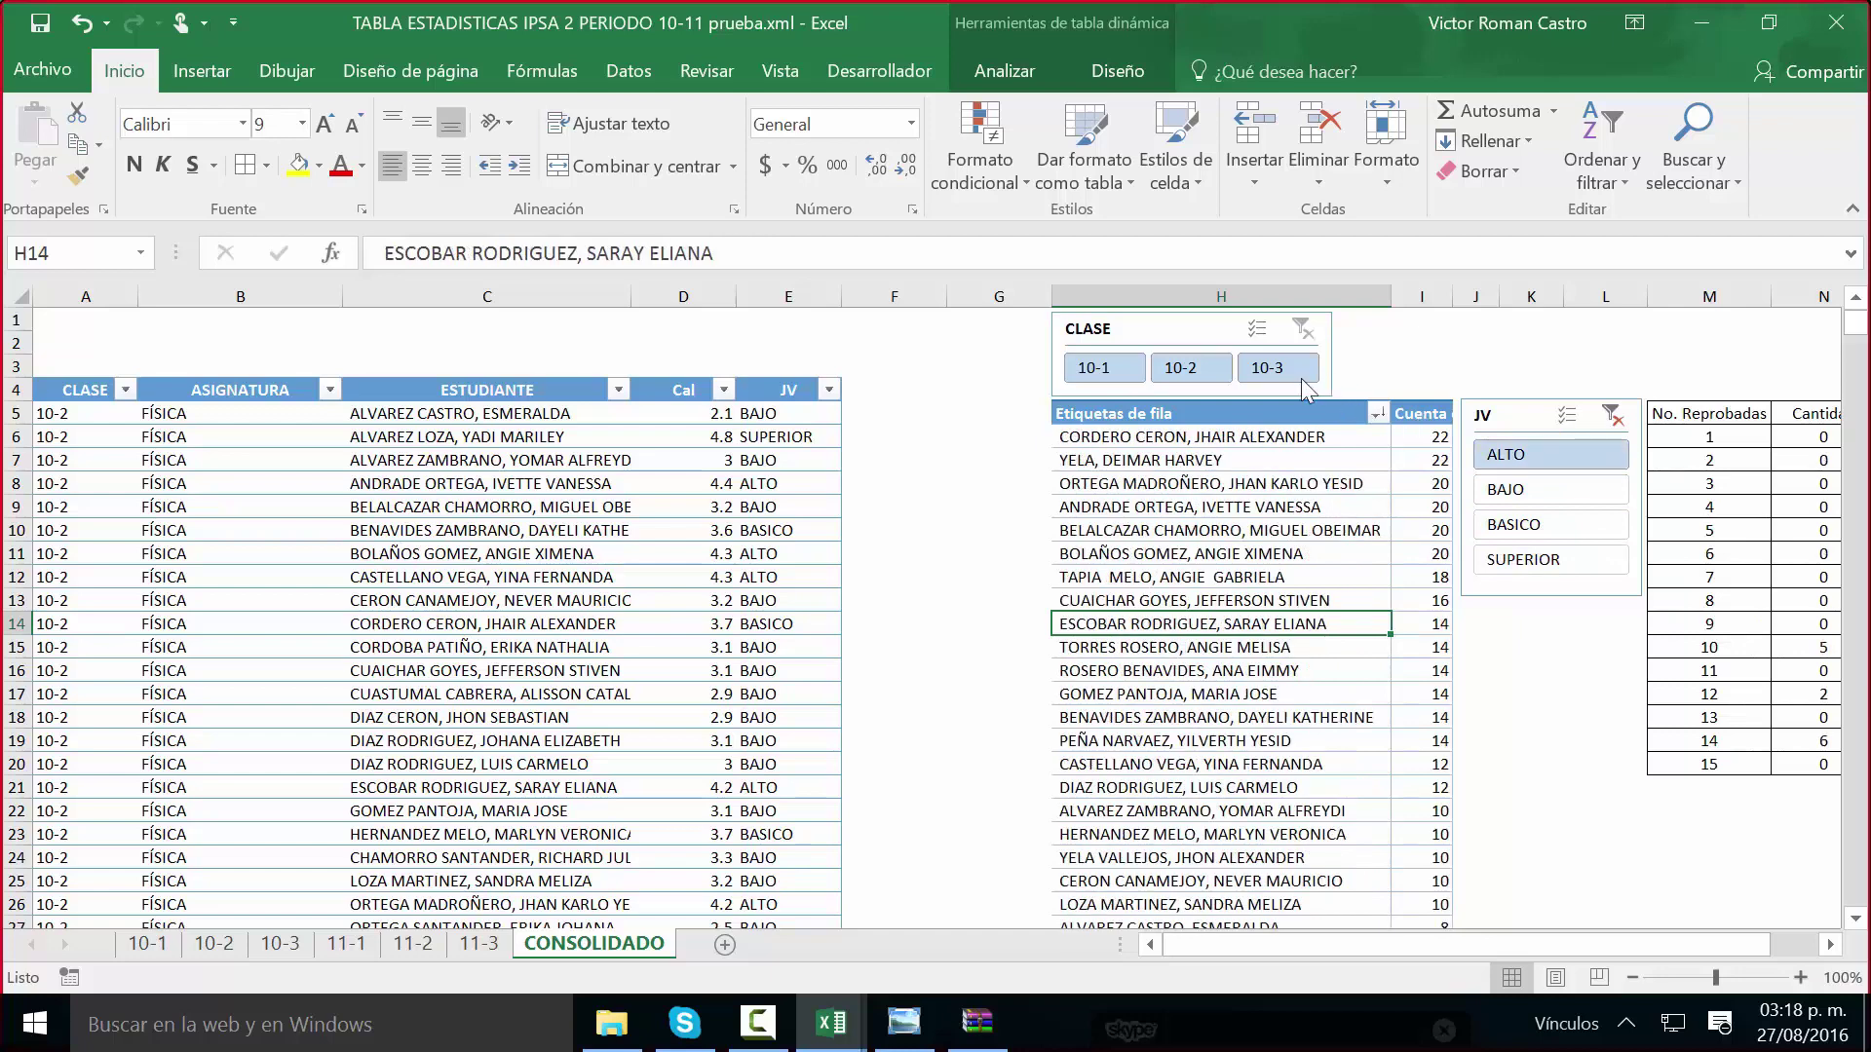
- Filter through classes 10-3, 10-2 and 10-1, then clear the CLASE slicer filter
{"action": "left_click", "coordinate": [1279, 367]}
{"action": "left_click", "coordinate": [1191, 368]}
{"action": "left_click", "coordinate": [1093, 368]}
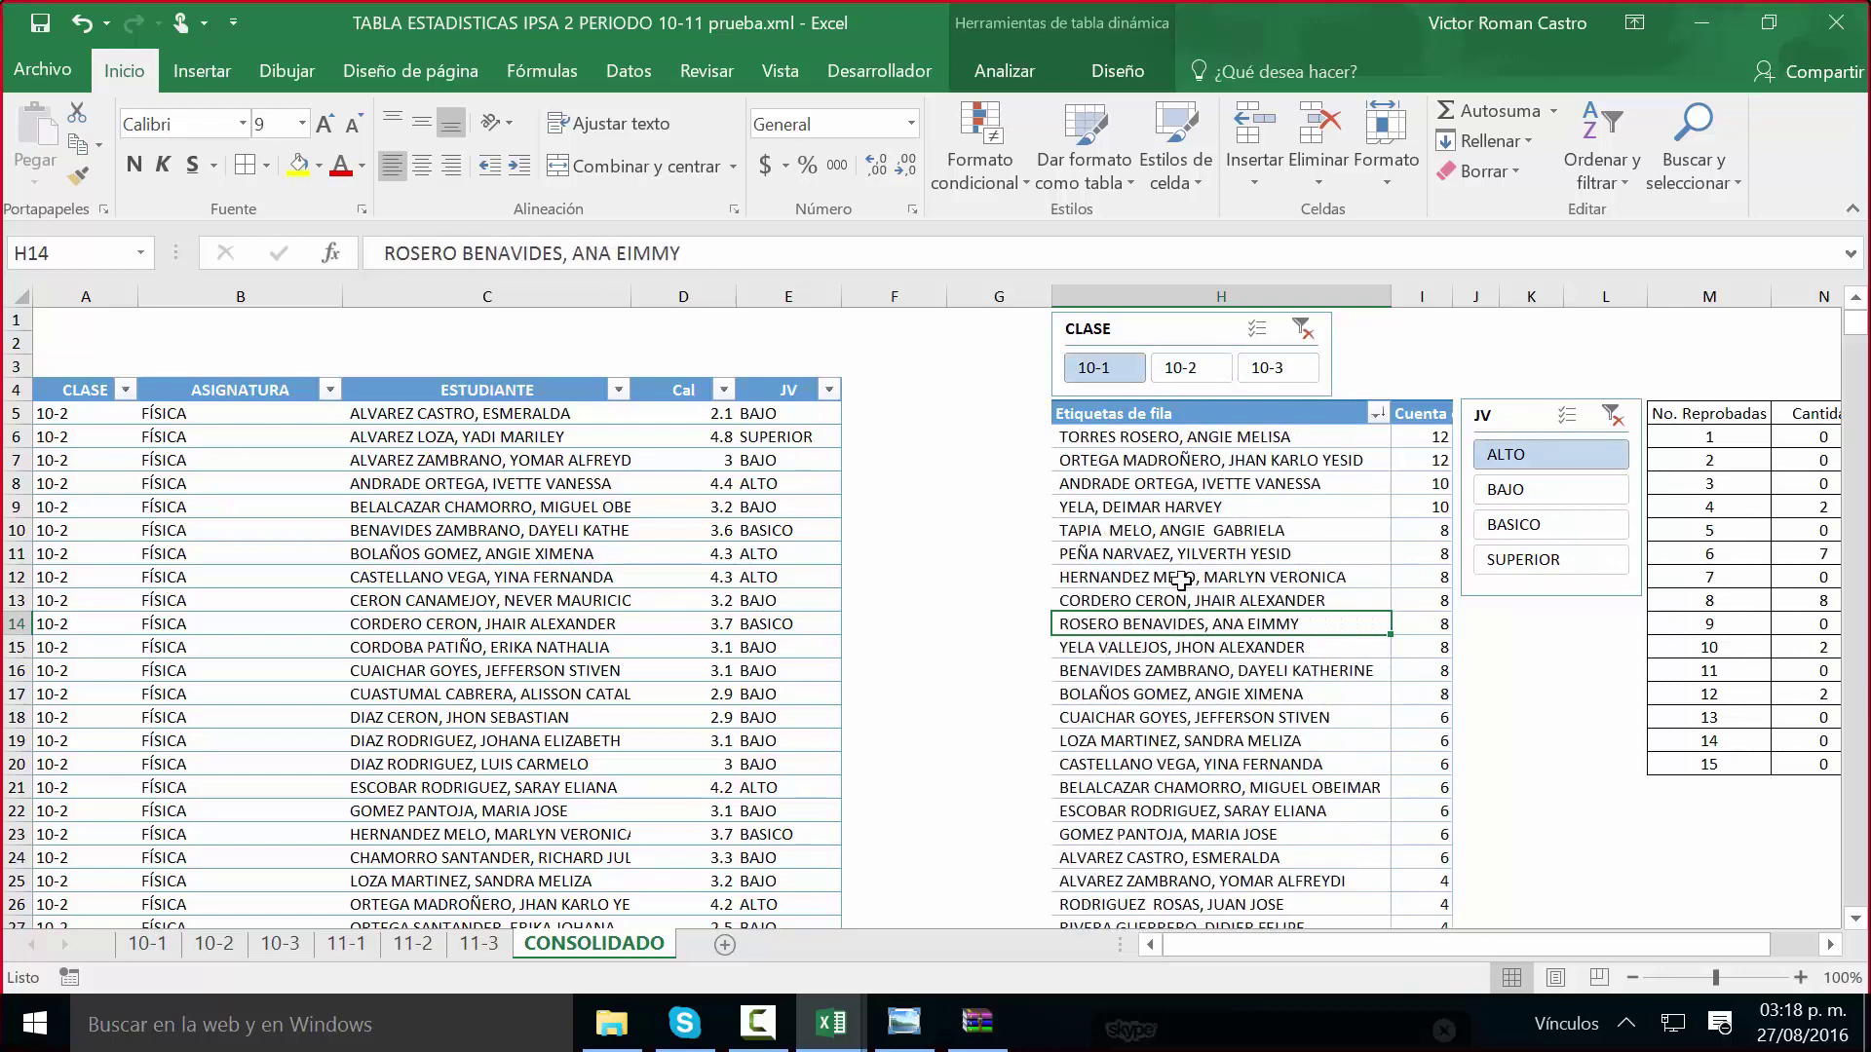
{"action": "left_click", "coordinate": [1303, 329]}
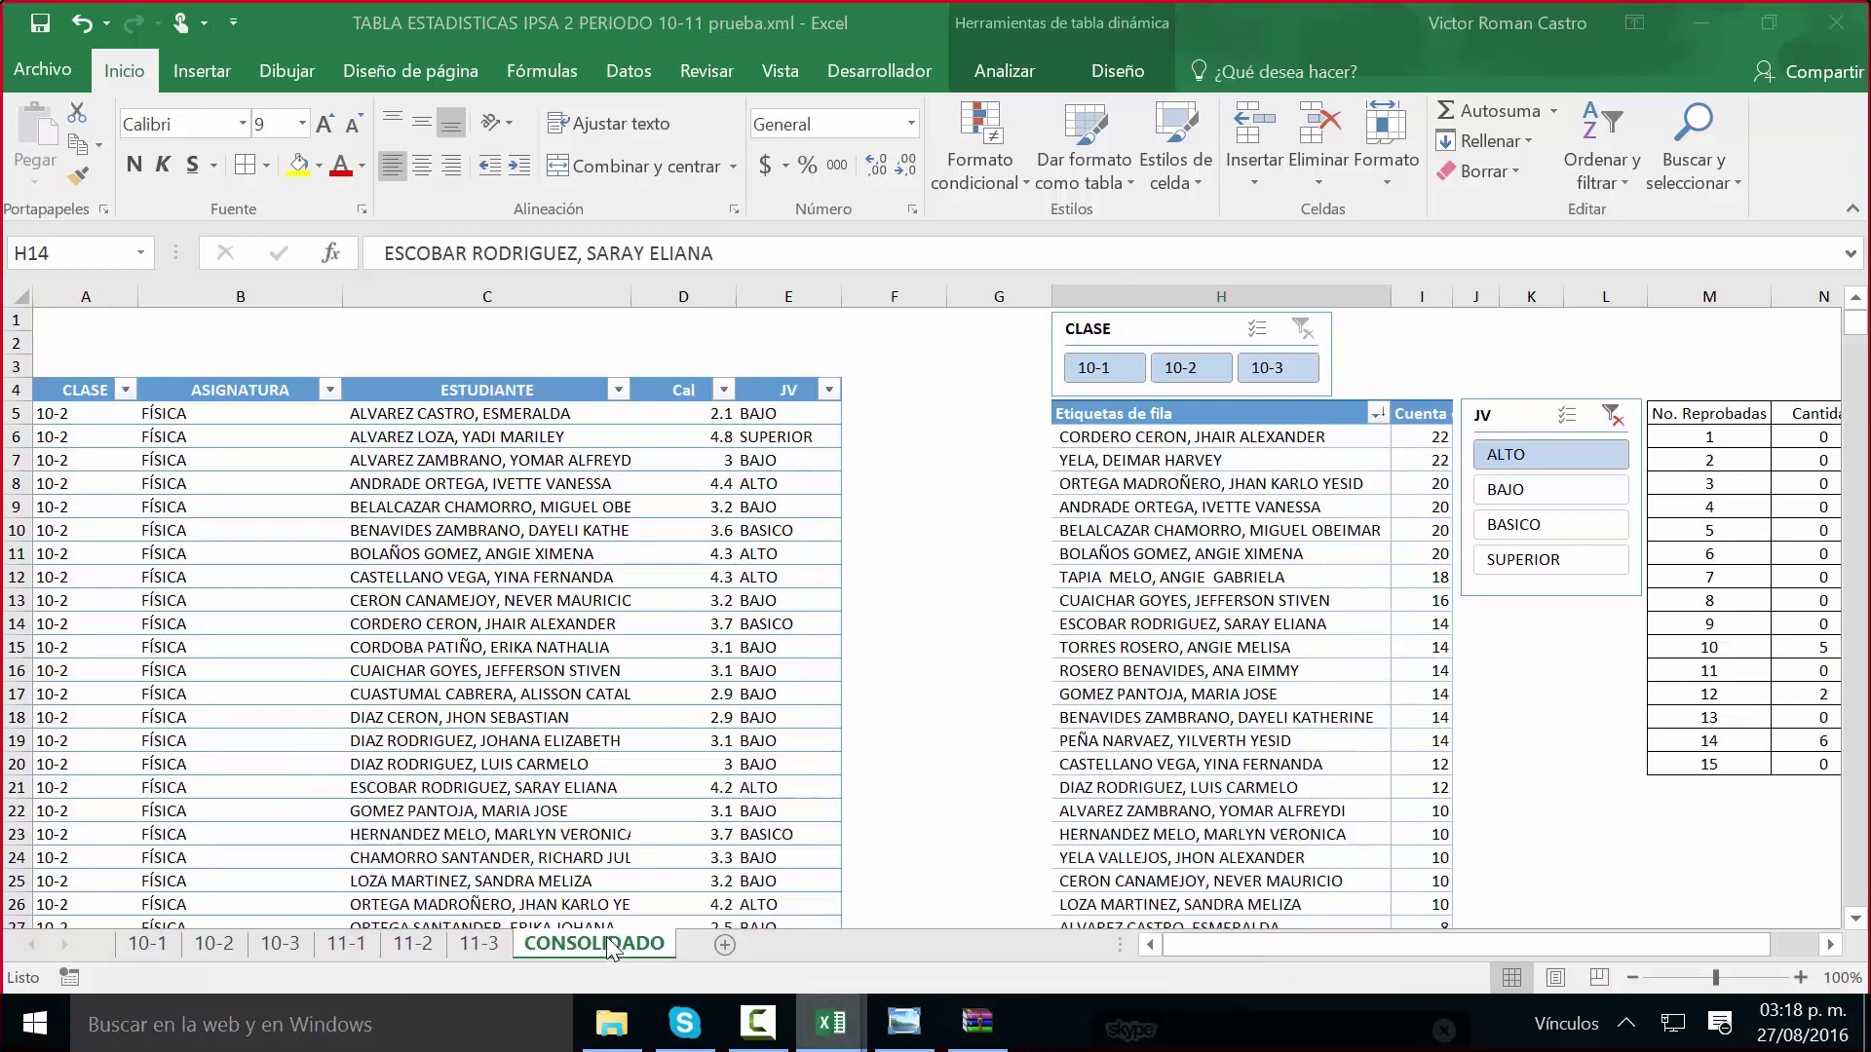
{"action": "mouse_move", "coordinate": [830, 1023]}
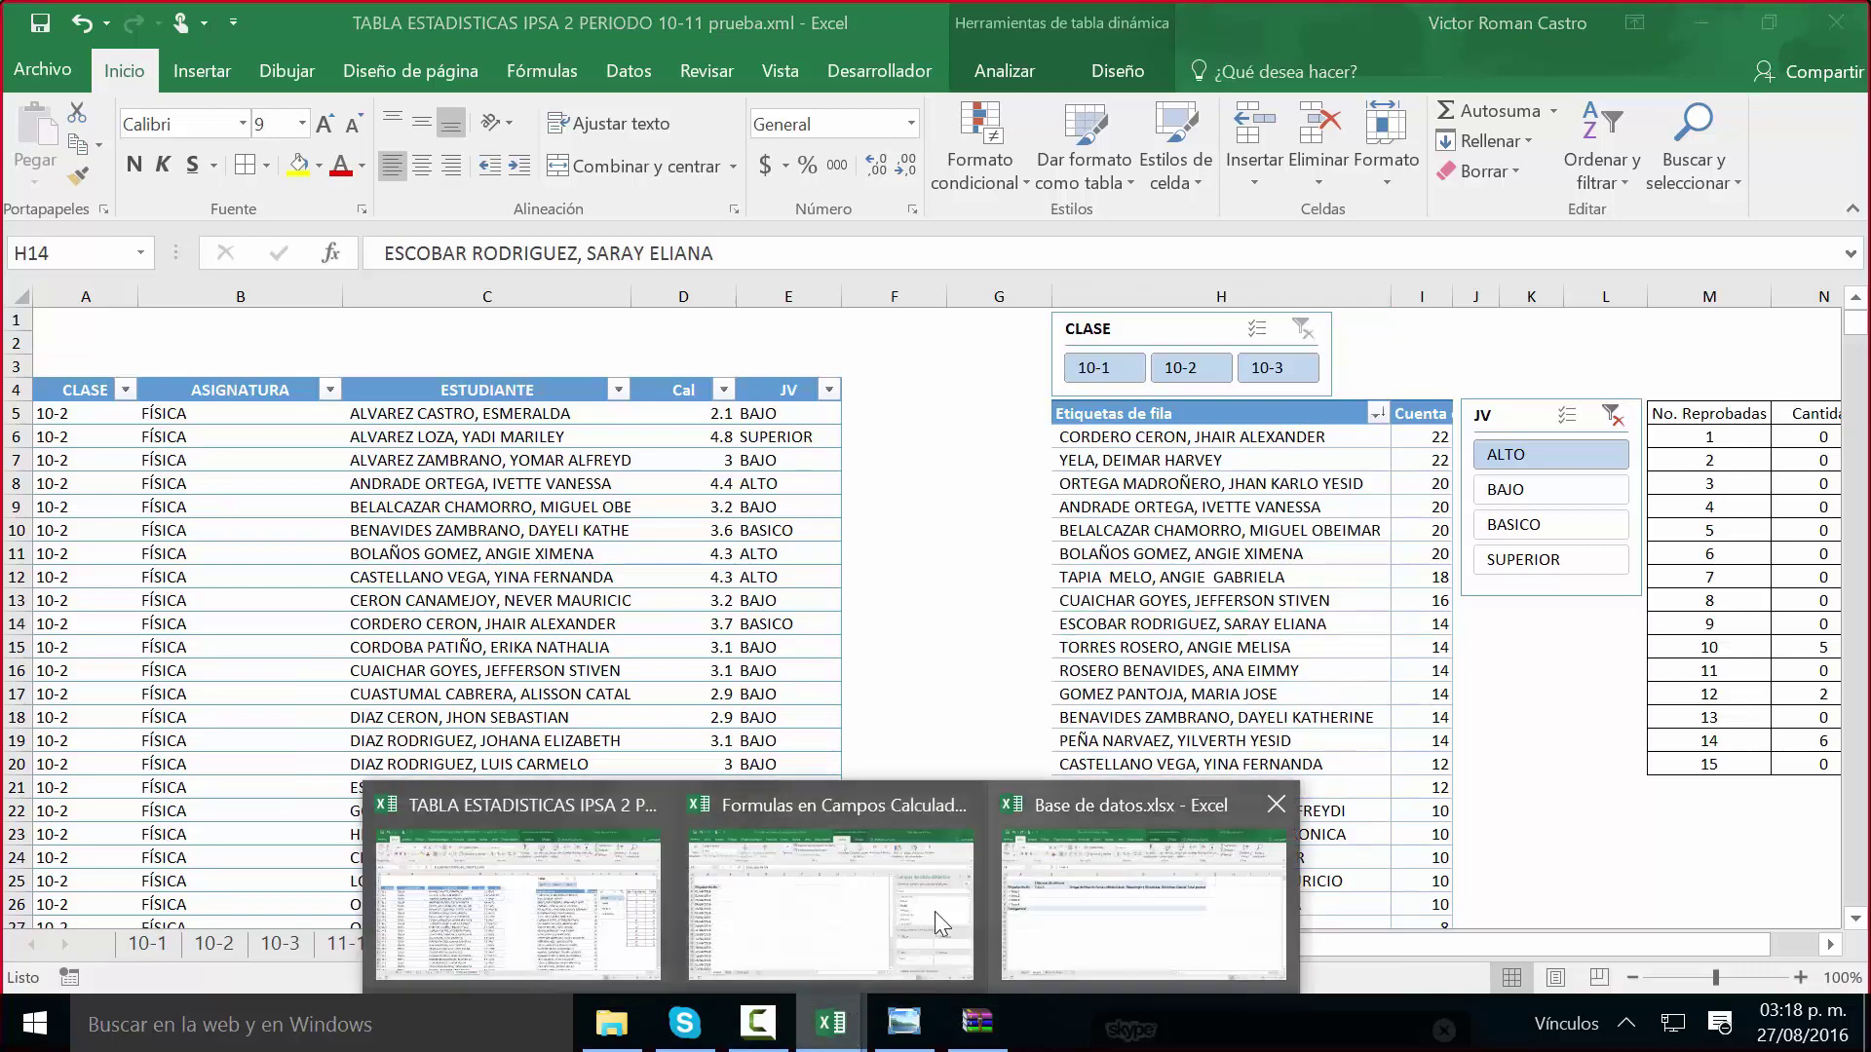
- In Base de datos.xlsx, remove Trimestres from Filas and add Cantidad to Valores
{"action": "left_click", "coordinate": [1118, 914]}
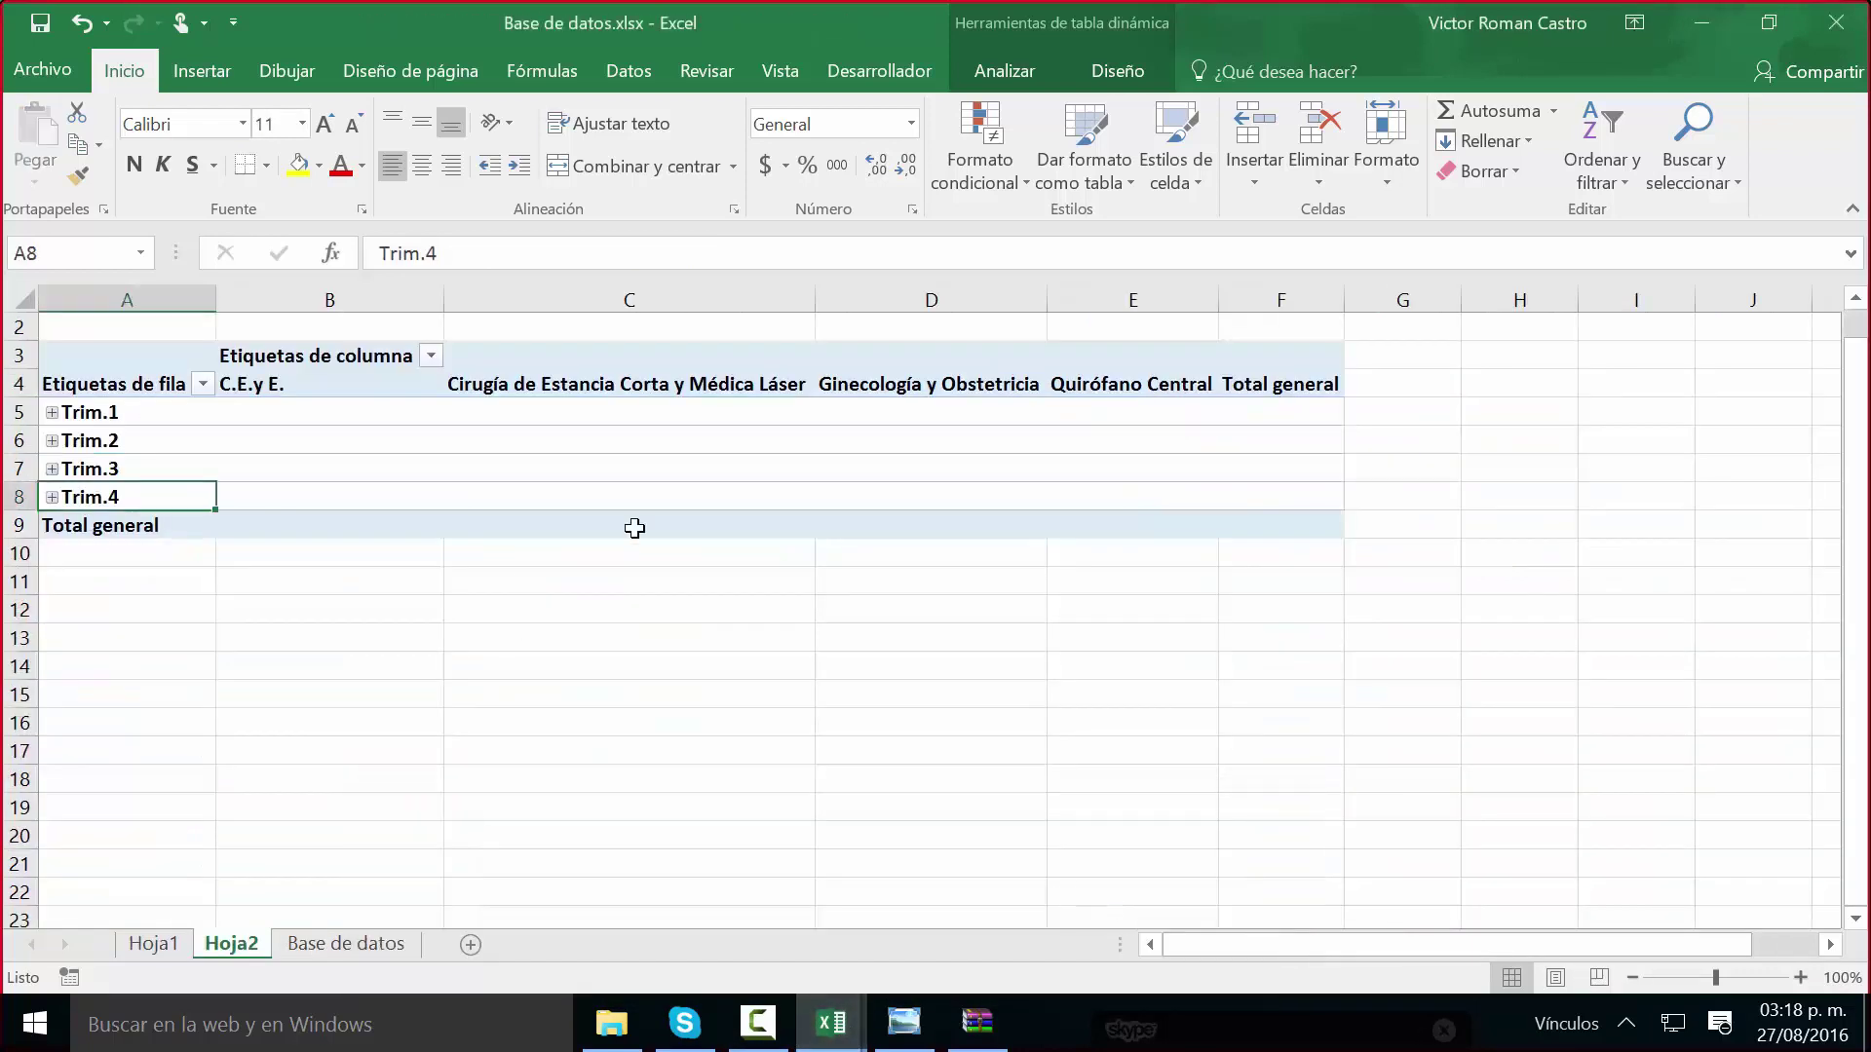
{"action": "left_click", "coordinate": [465, 453]}
{"action": "right_click", "coordinate": [417, 442]}
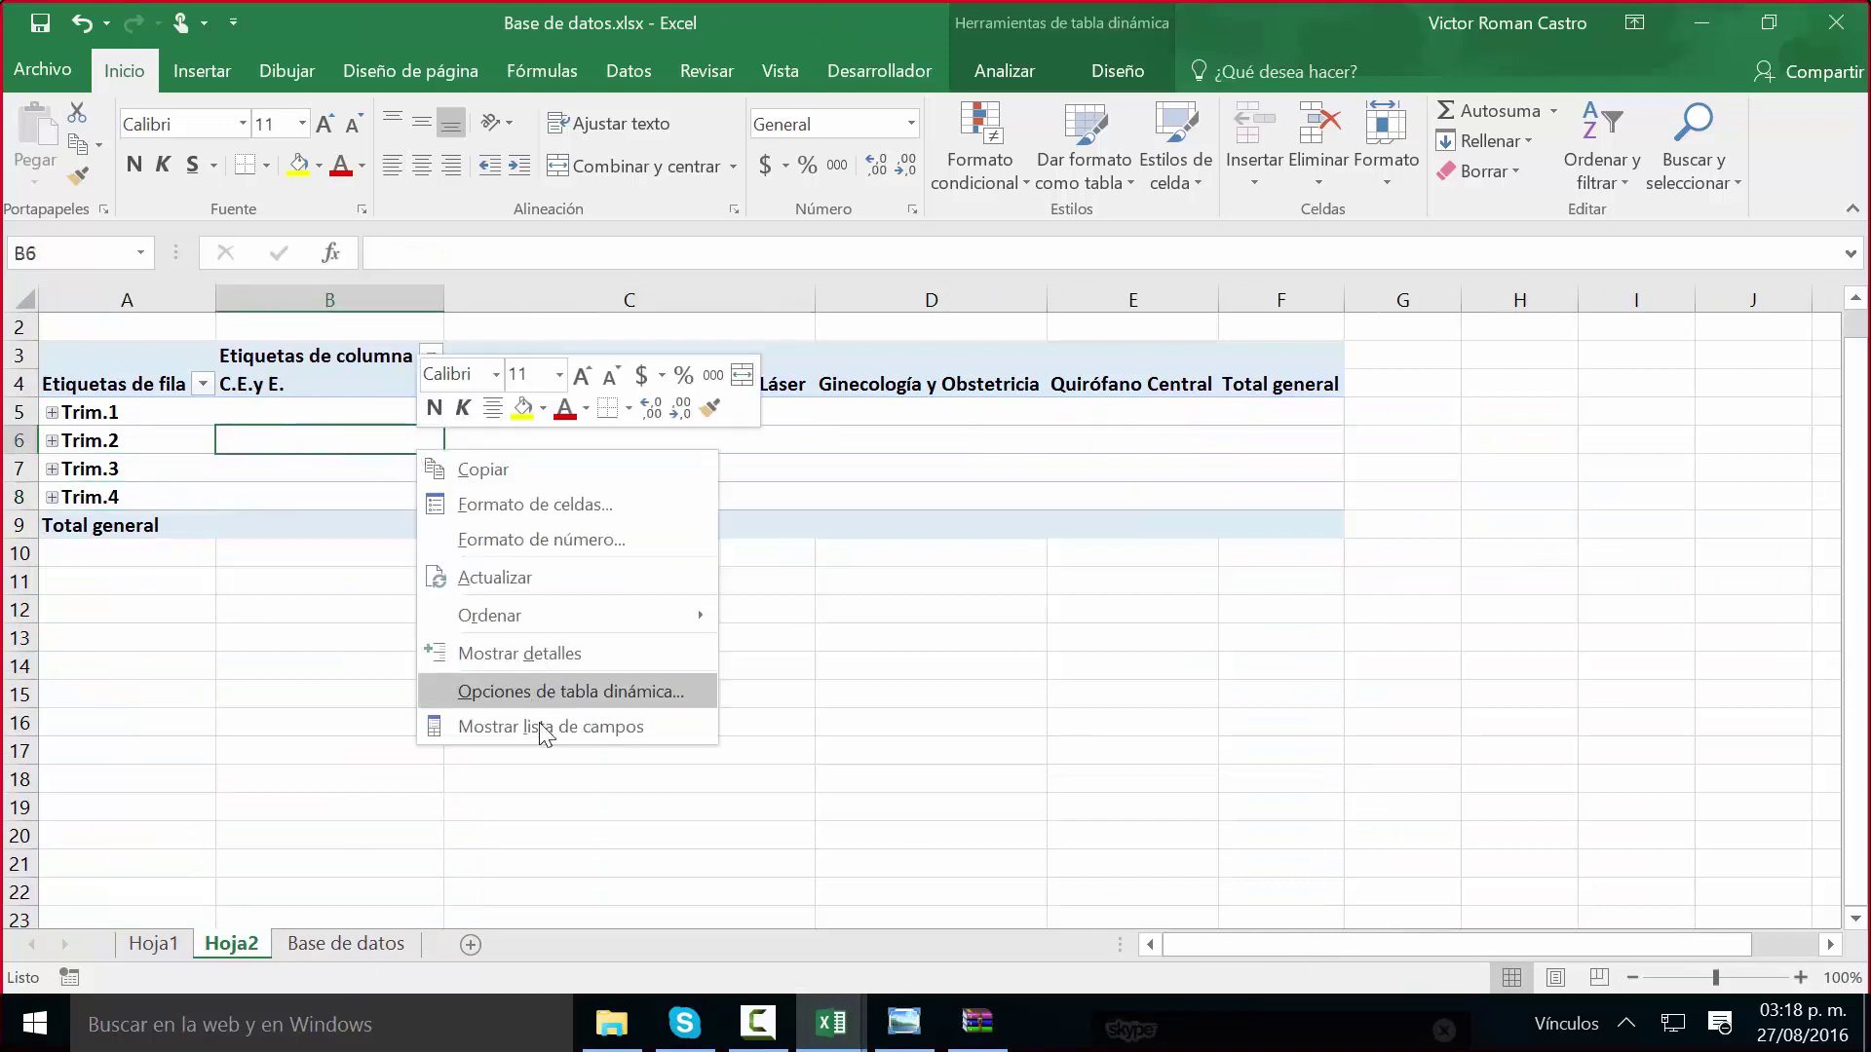
{"action": "left_click", "coordinate": [584, 694]}
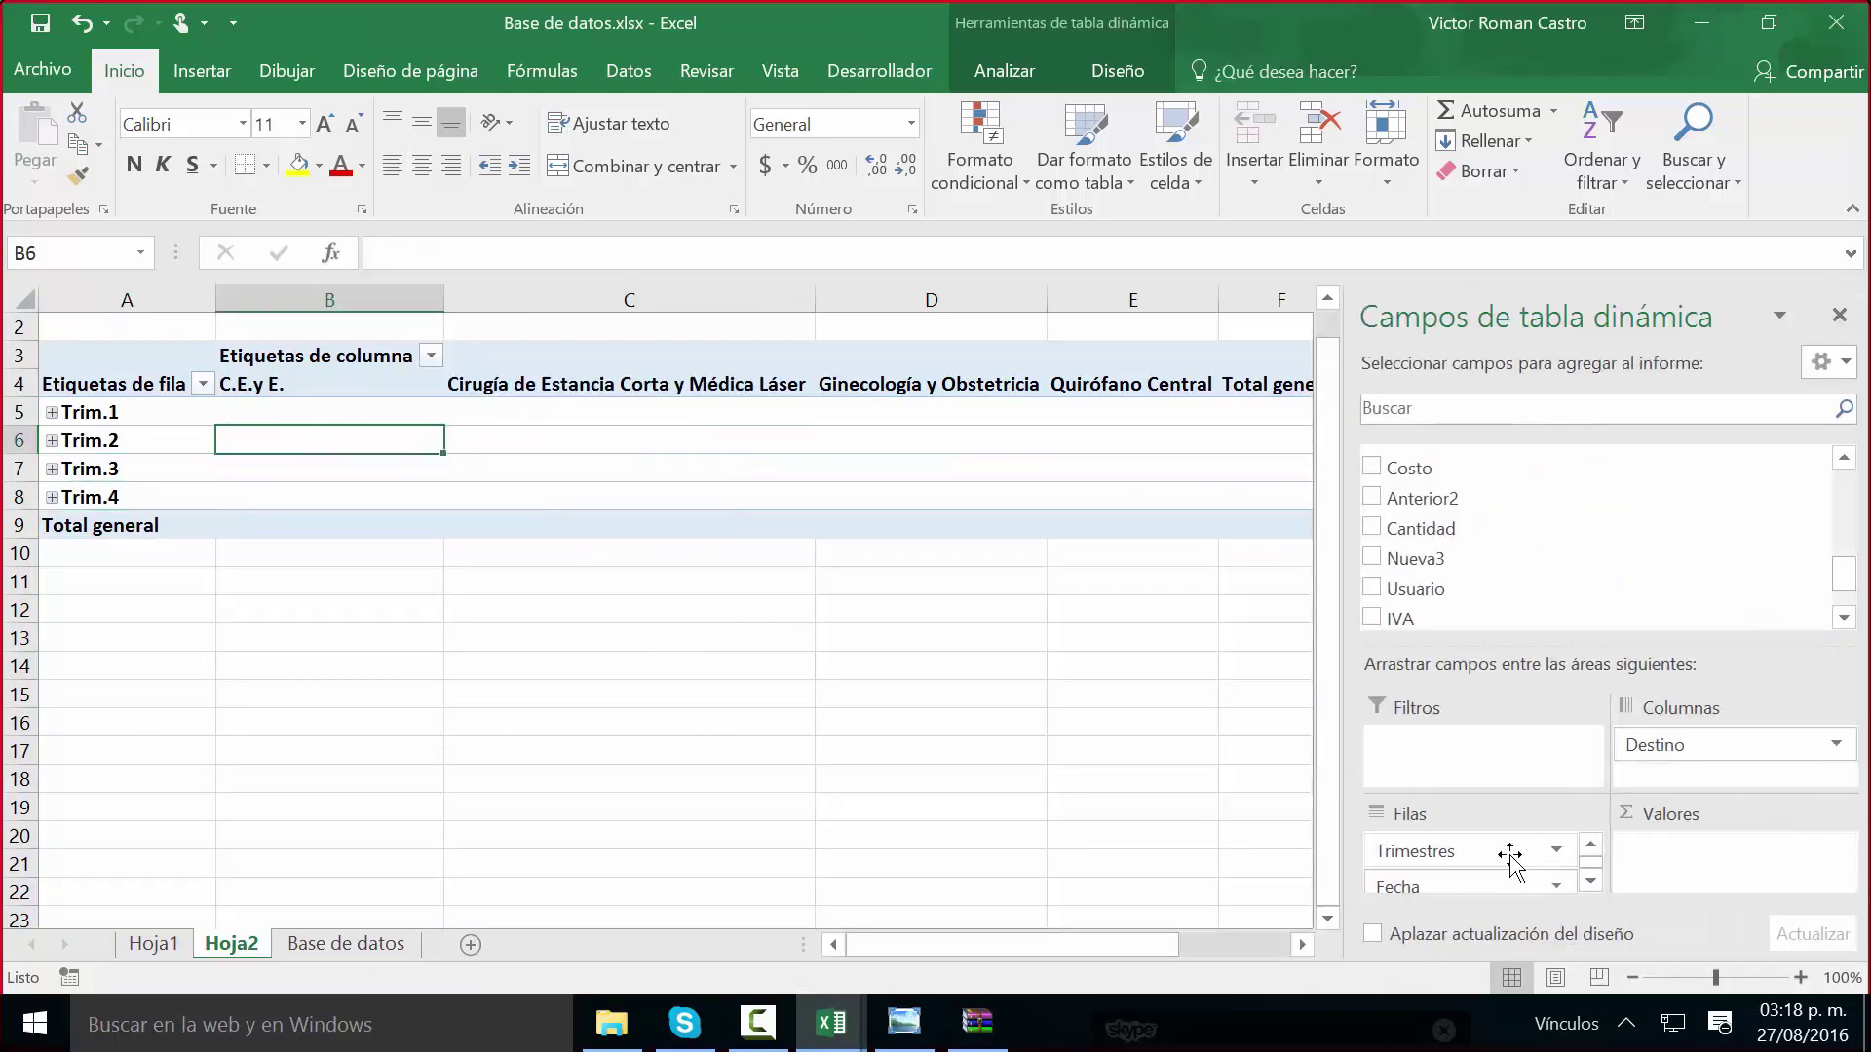
{"action": "left_click_drag", "start_coordinate": [1509, 855], "coordinate": [1540, 583]}
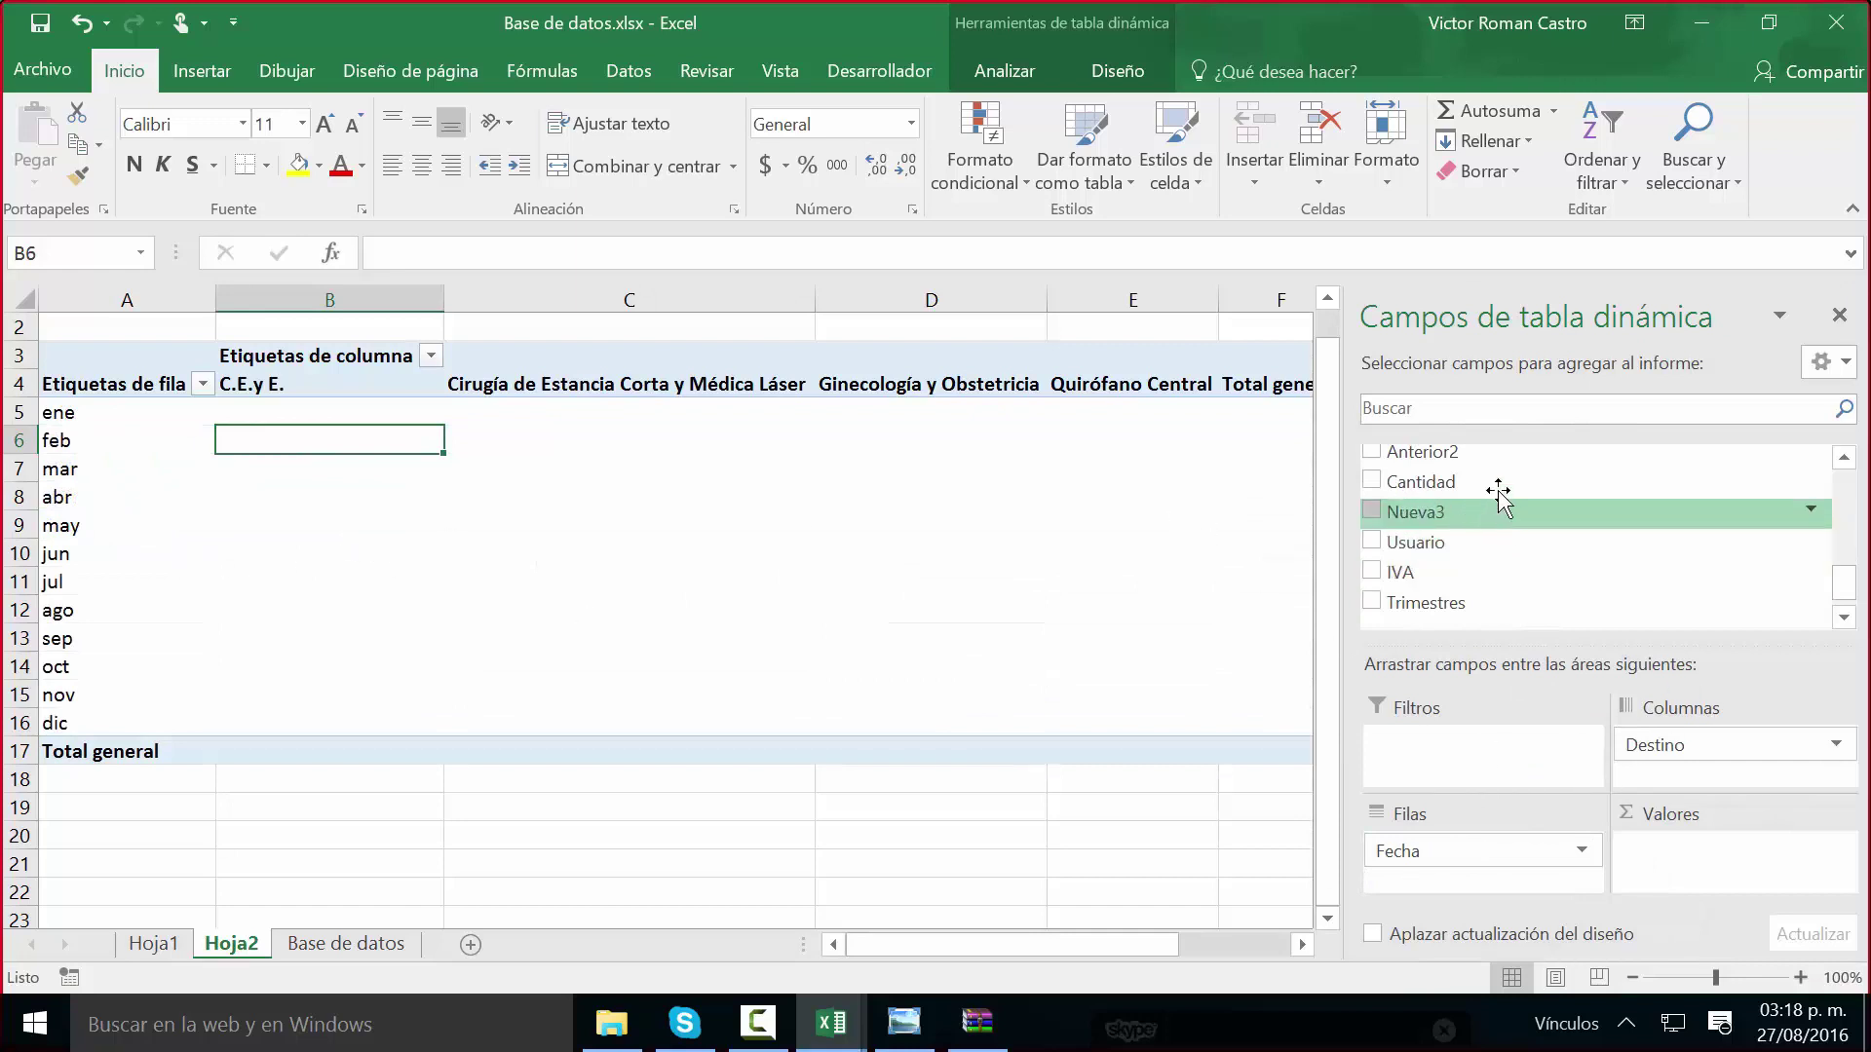
{"action": "mouse_move", "coordinate": [1491, 481]}
{"action": "left_mouse_down"}
{"action": "mouse_move", "coordinate": [1647, 741]}
{"action": "mouse_move", "coordinate": [1687, 856]}
{"action": "left_mouse_up"}
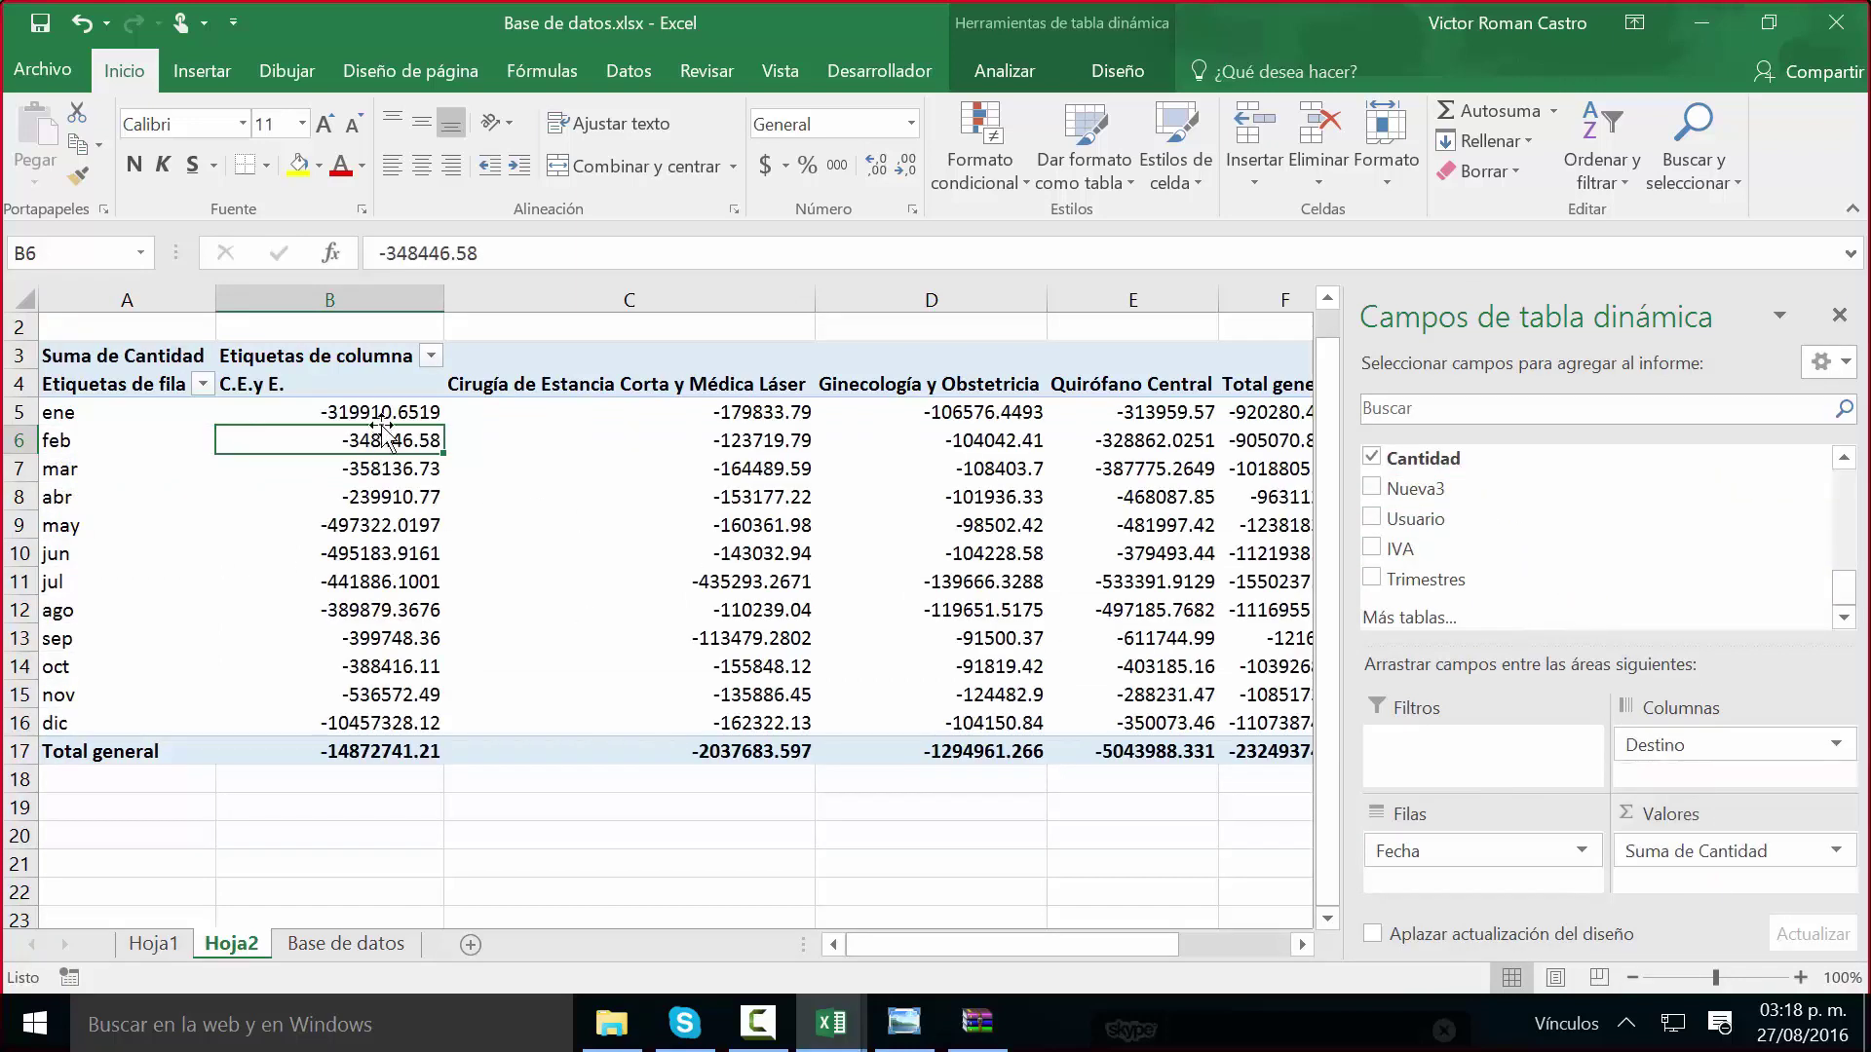
- Apply Contabilidad number format to the values and narrow column B
{"action": "left_click_drag", "start_coordinate": [382, 419], "coordinate": [291, 750]}
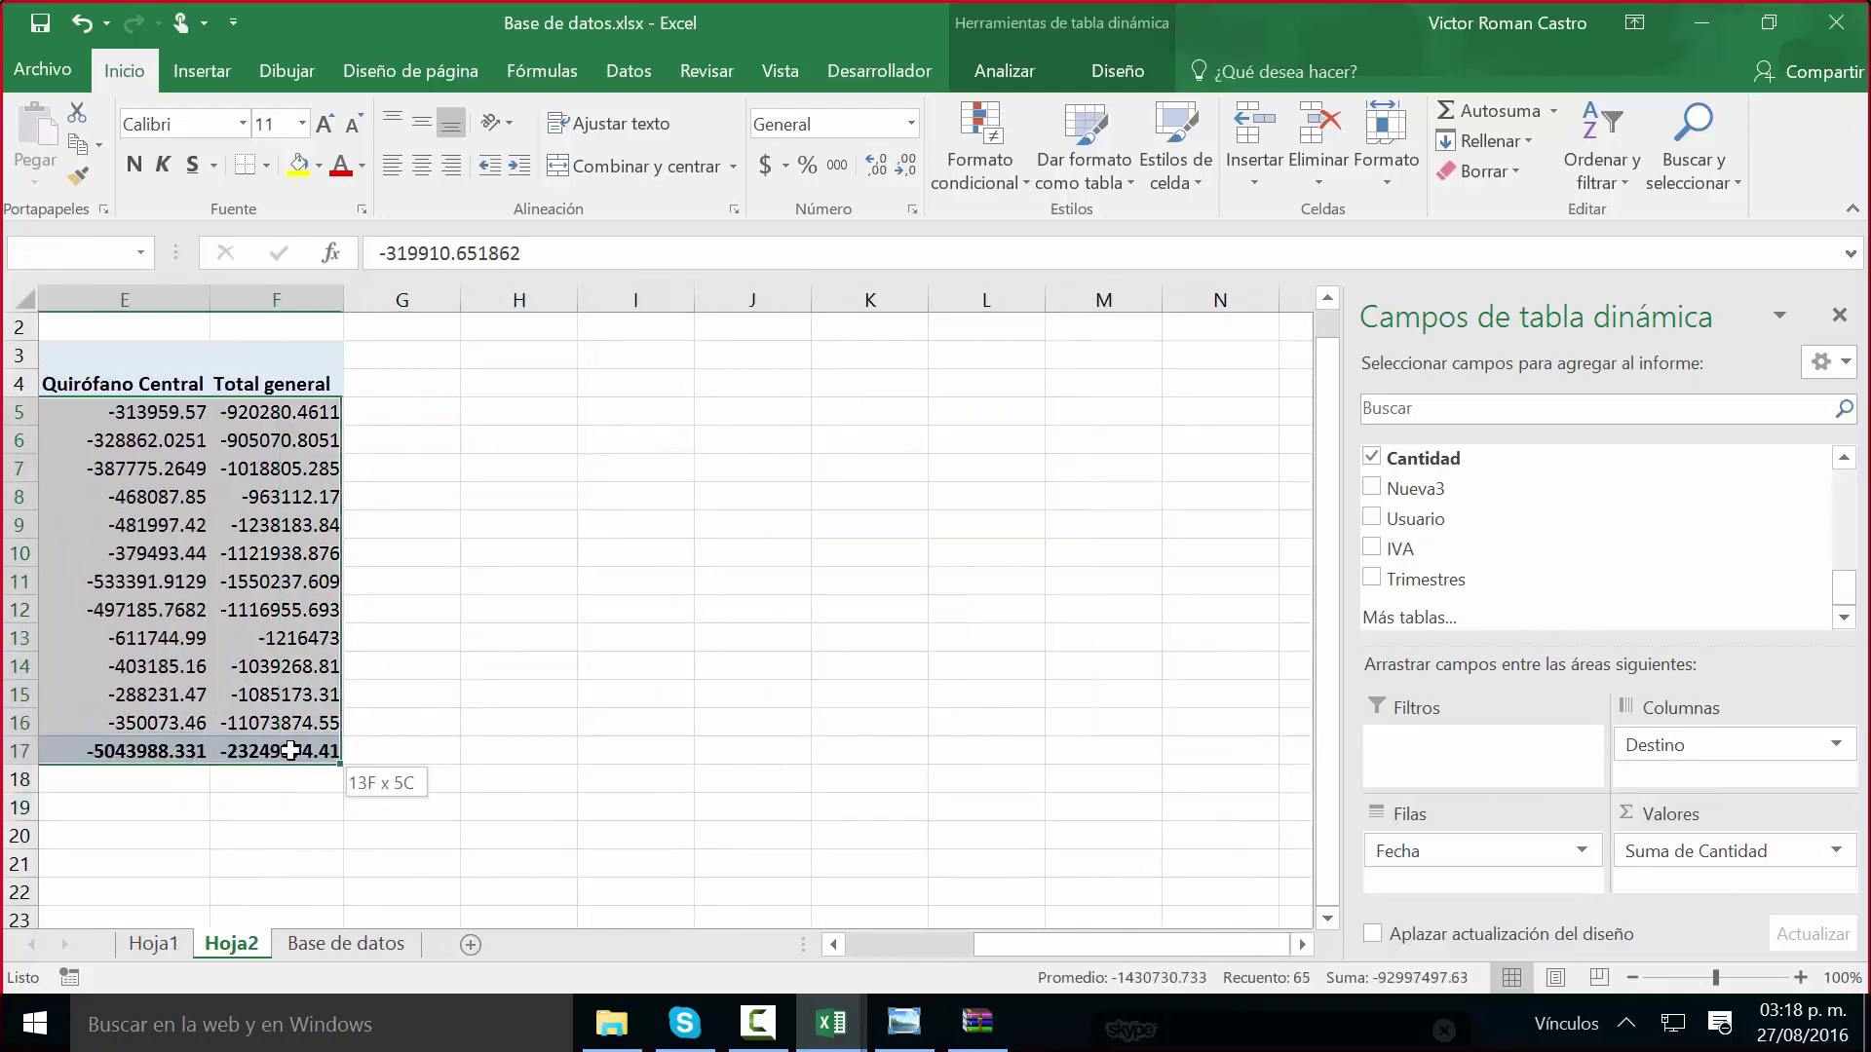
{"action": "left_click", "coordinate": [837, 165]}
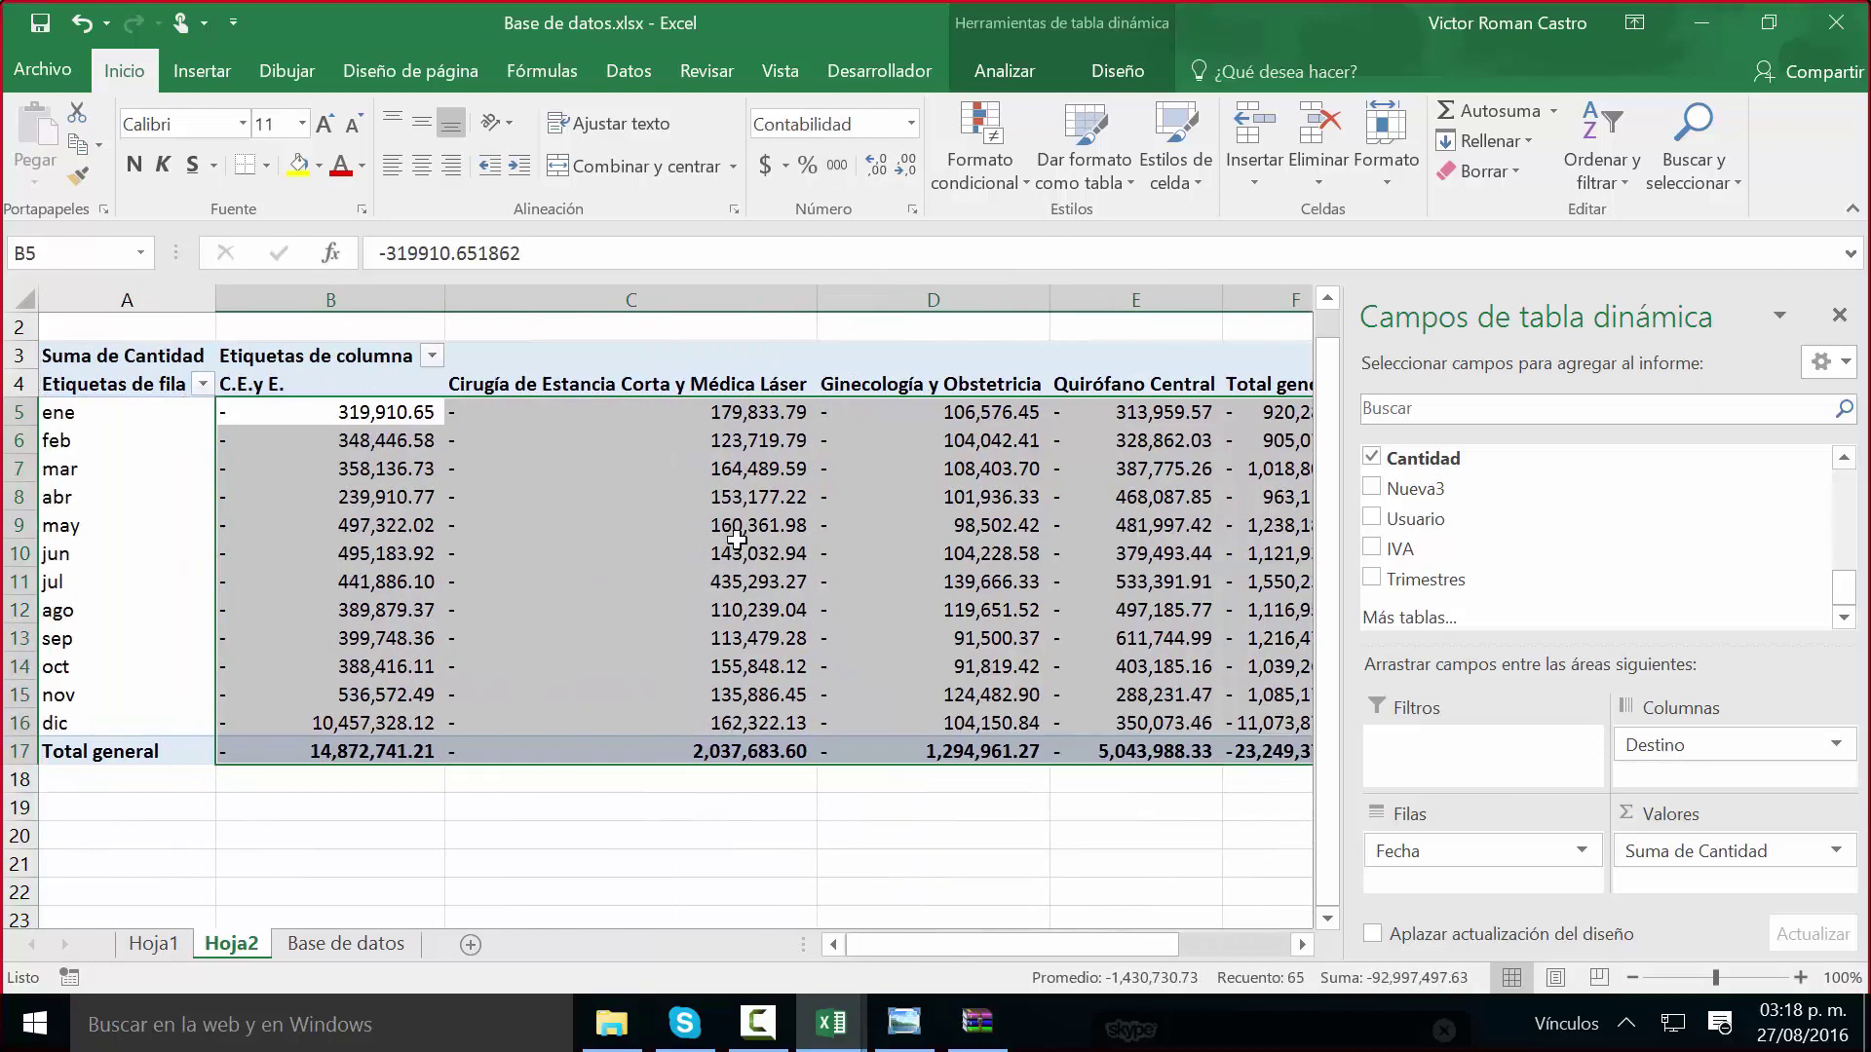
{"action": "left_click_drag", "start_coordinate": [444, 300], "coordinate": [434, 300]}
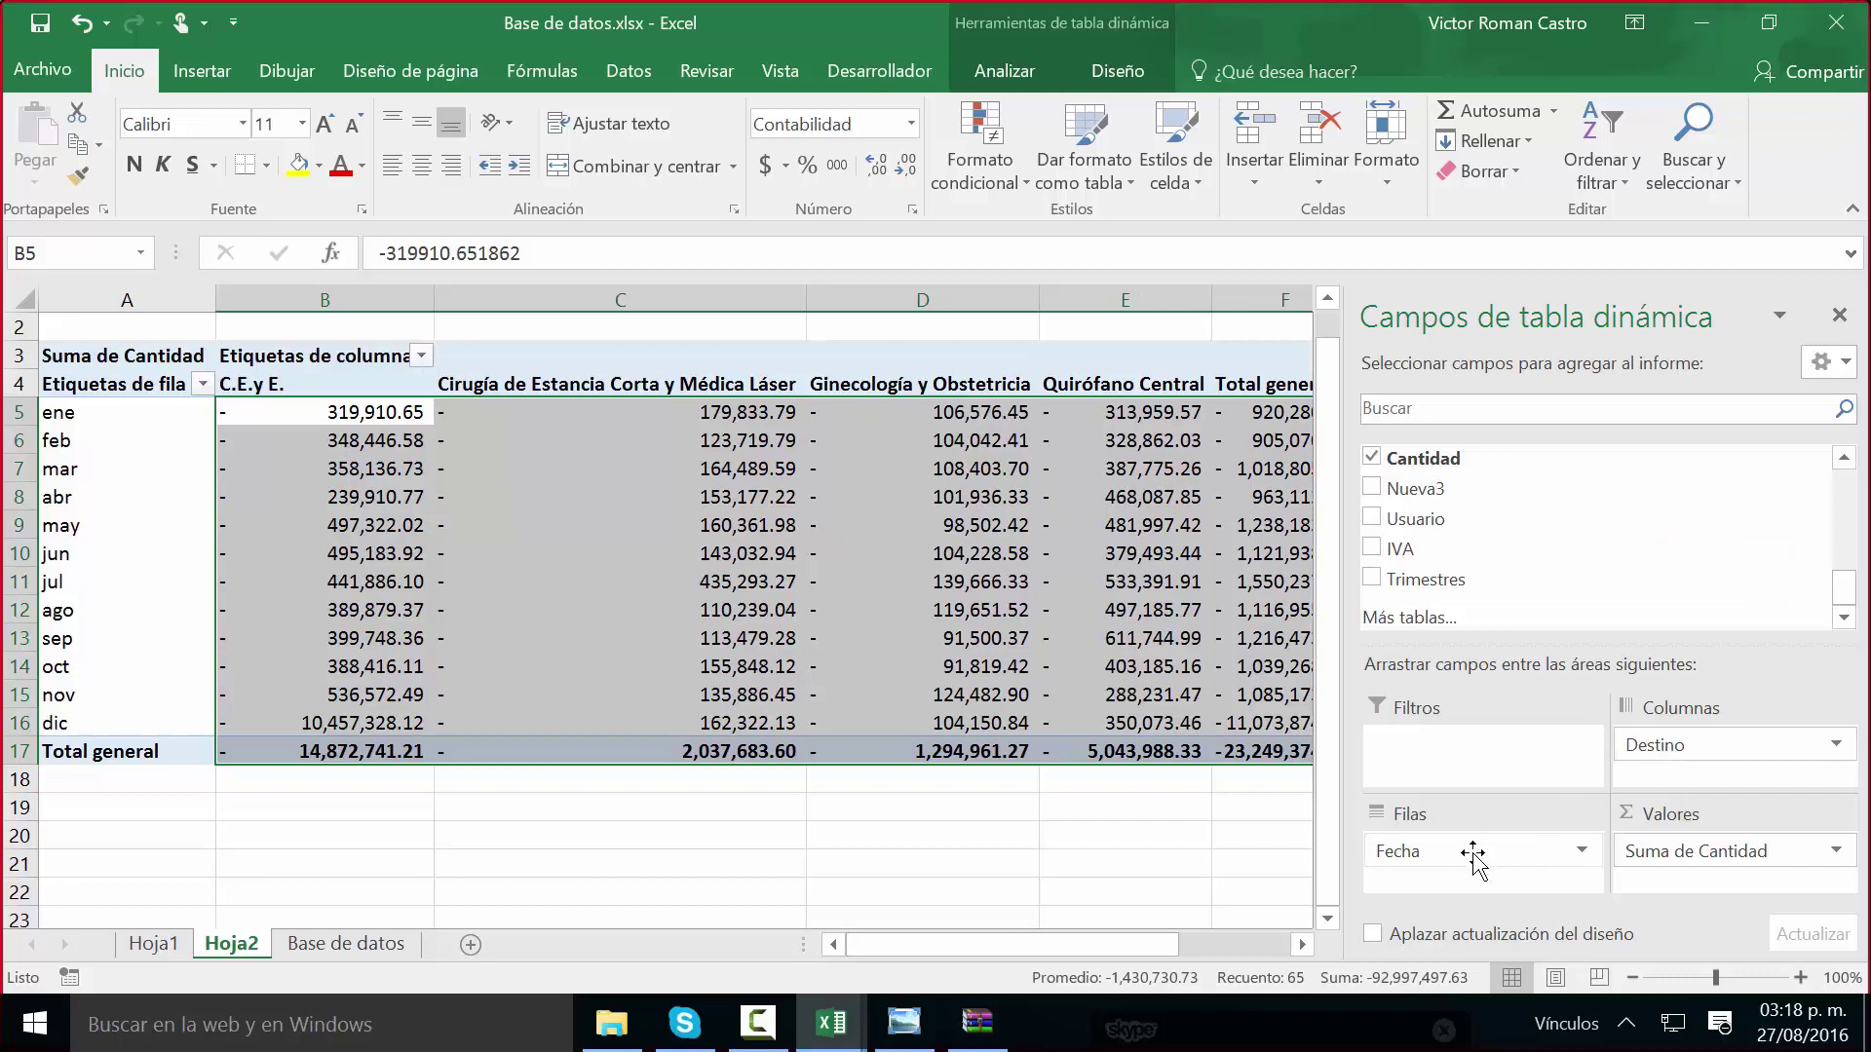
- Remove Fecha from Filas and move Destino from Columnas into Filas
{"action": "mouse_move", "coordinate": [1549, 851]}
{"action": "left_mouse_down"}
{"action": "mouse_move", "coordinate": [1583, 574]}
{"action": "mouse_move", "coordinate": [1617, 580]}
{"action": "left_mouse_up"}
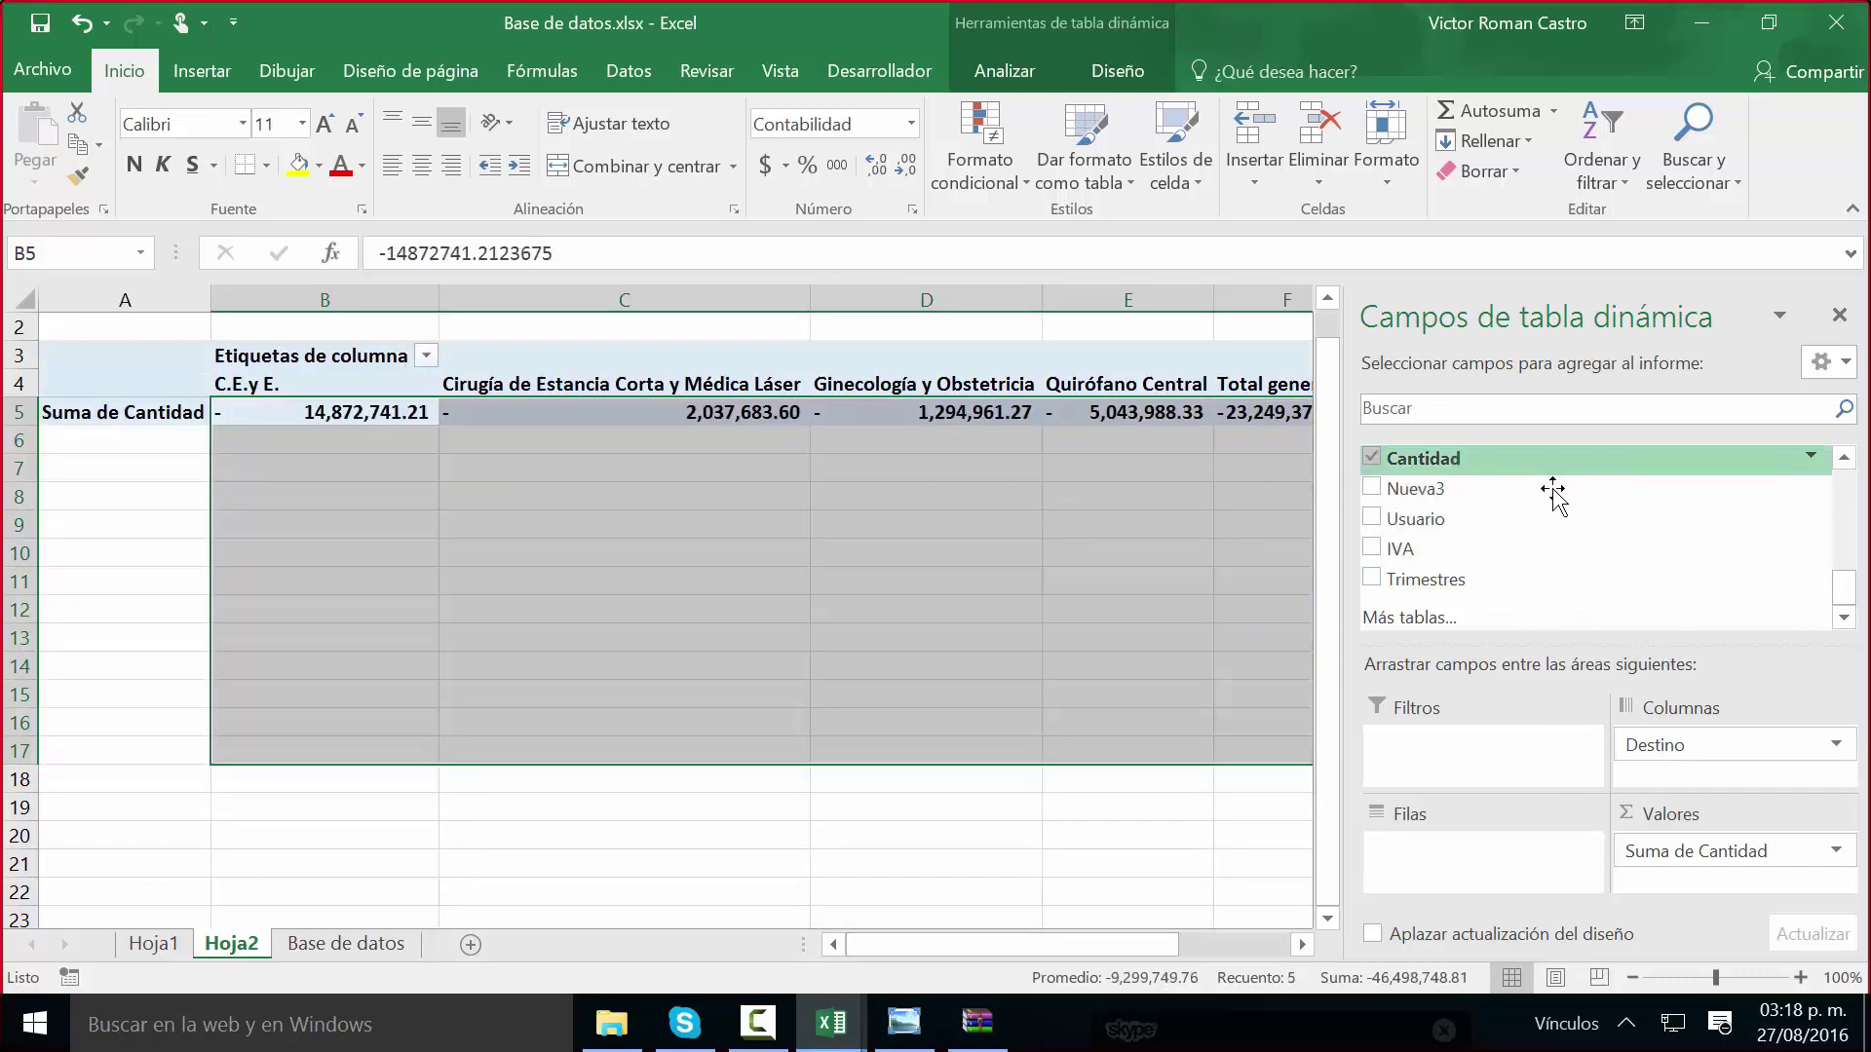
{"action": "left_click_drag", "start_coordinate": [1851, 609], "coordinate": [1844, 487]}
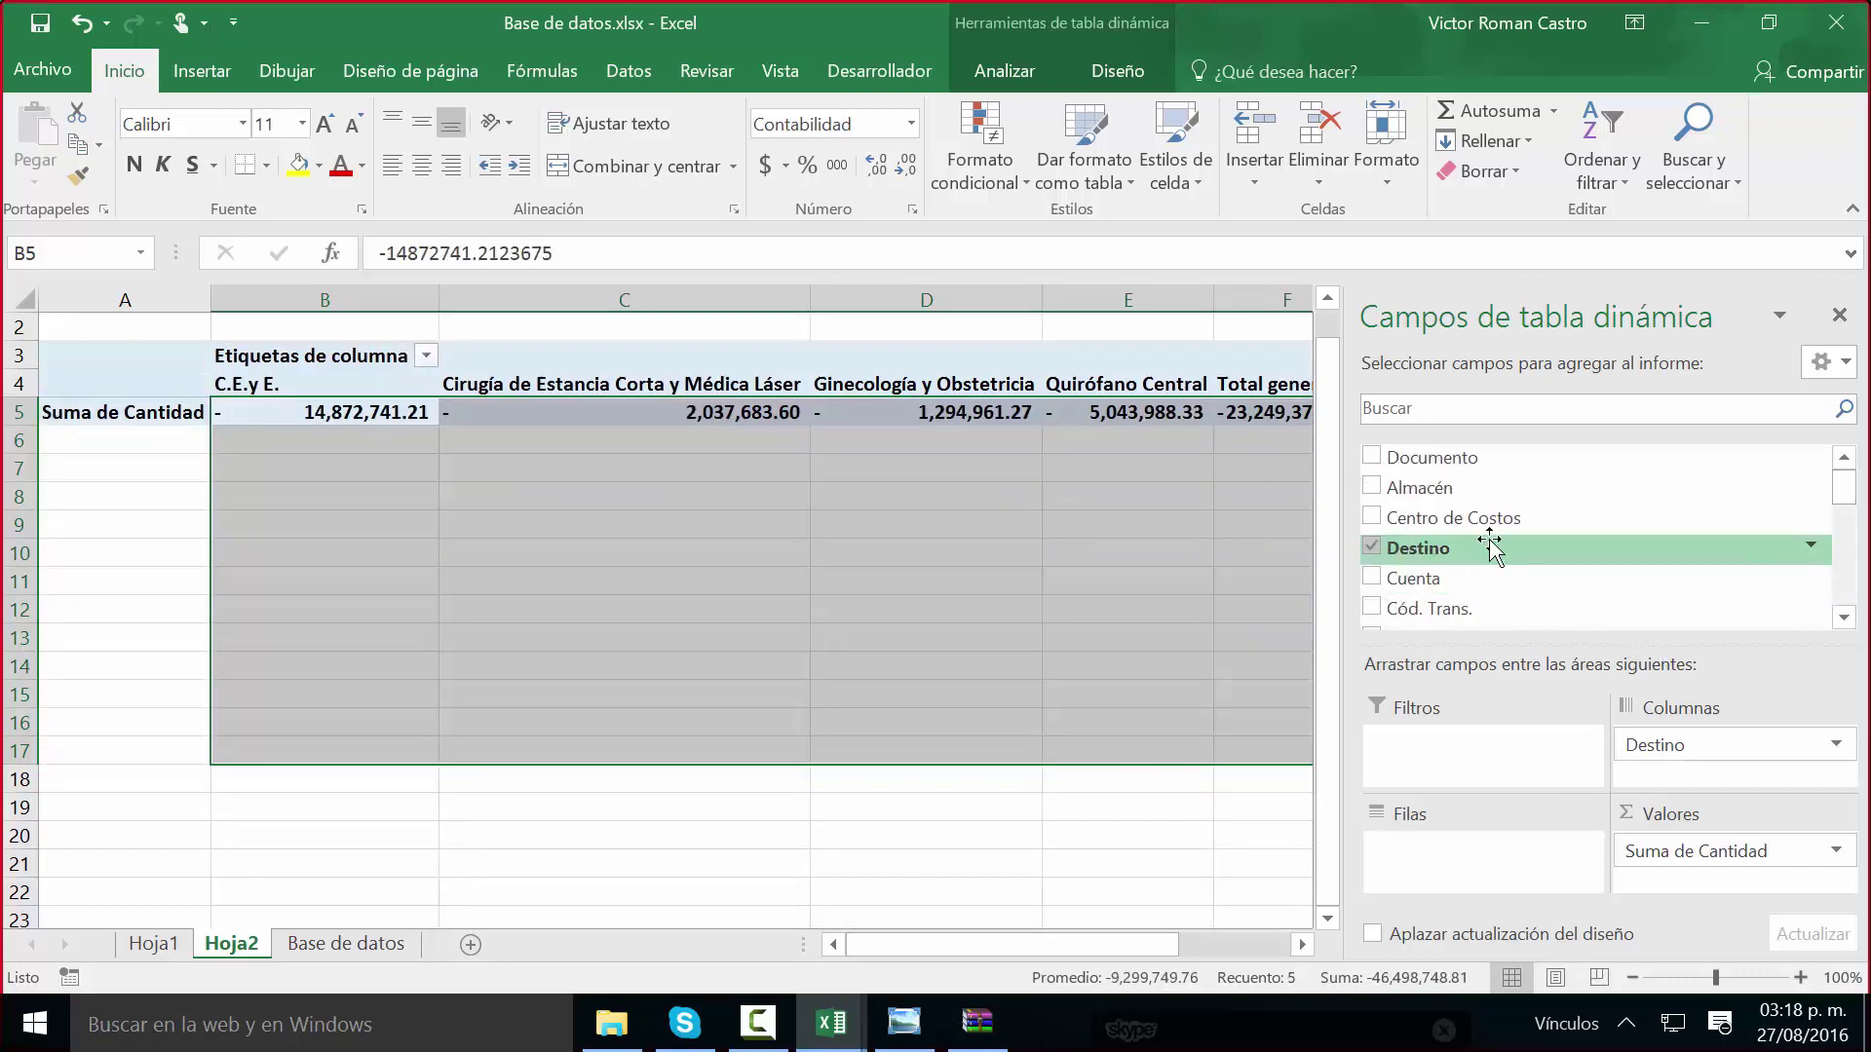
{"action": "left_click_drag", "start_coordinate": [1487, 547], "coordinate": [1384, 848]}
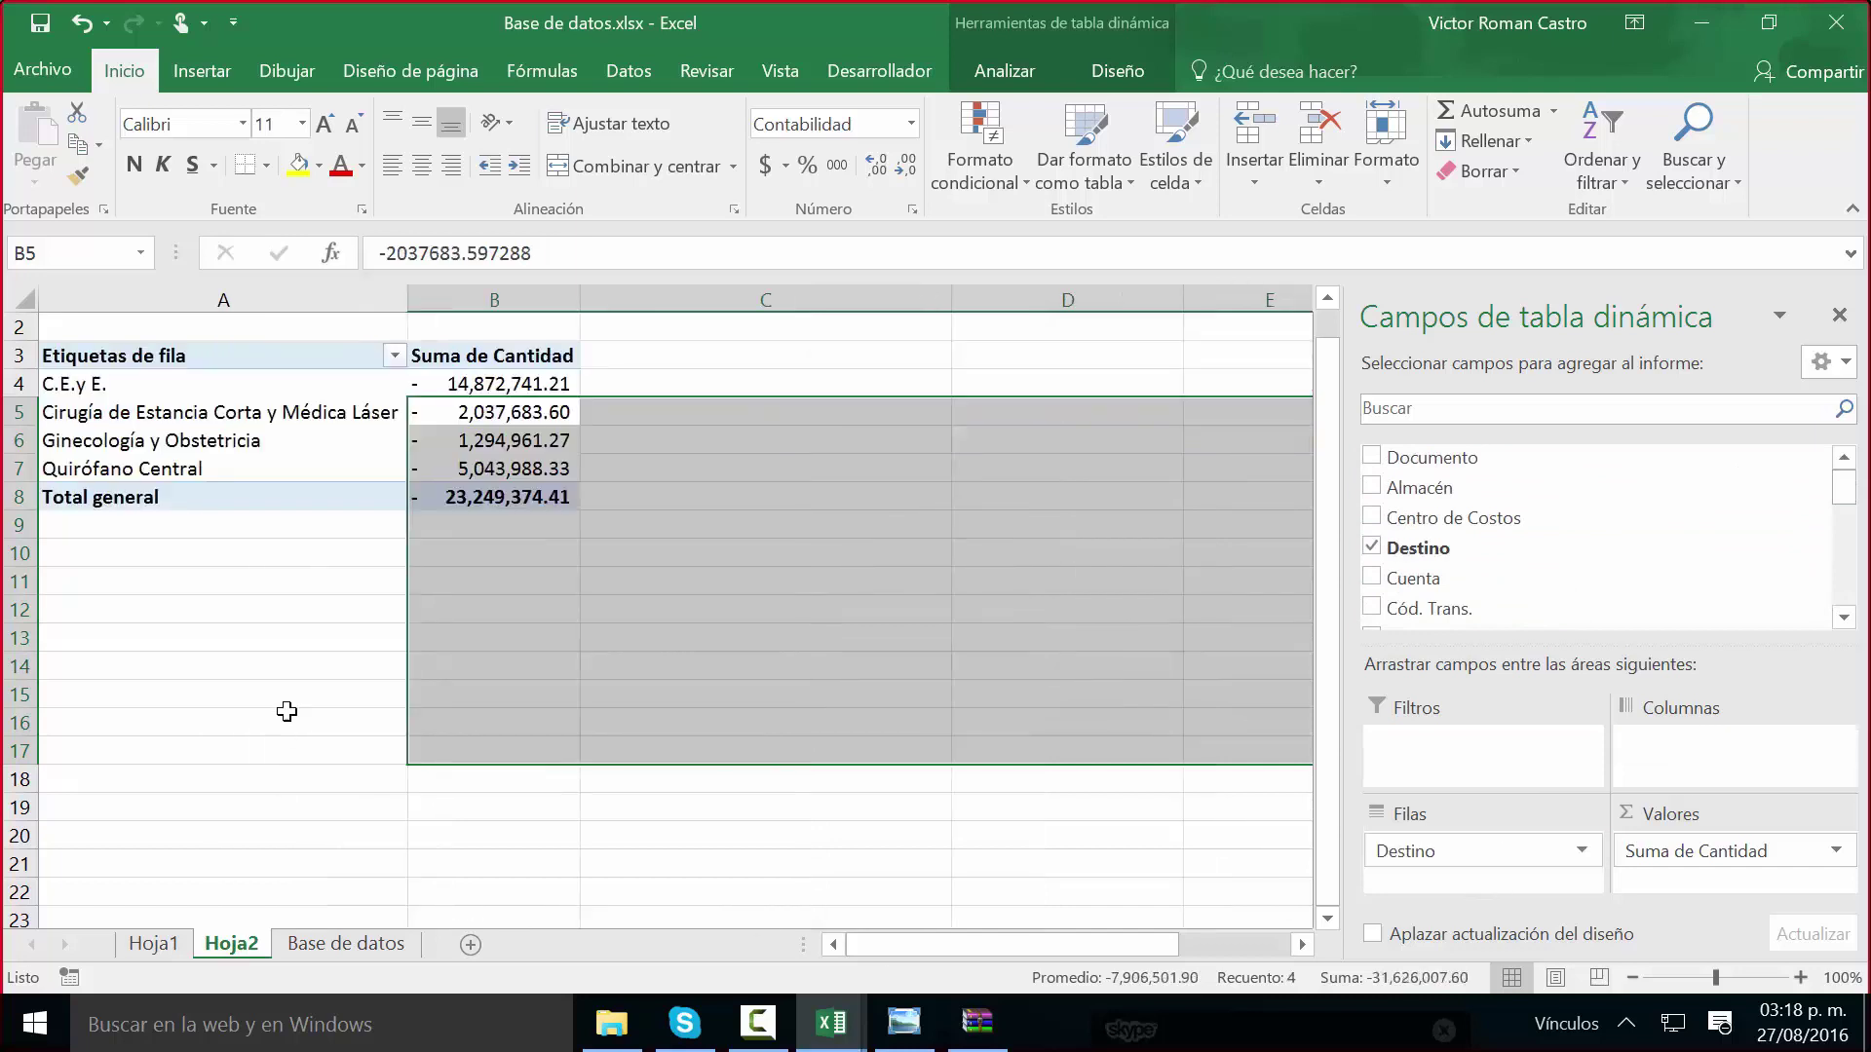
{"action": "left_click", "coordinate": [283, 667]}
- Select the Destino labels and the four totals to check their formatting
{"action": "left_click", "coordinate": [318, 476]}
{"action": "left_click", "coordinate": [347, 444]}
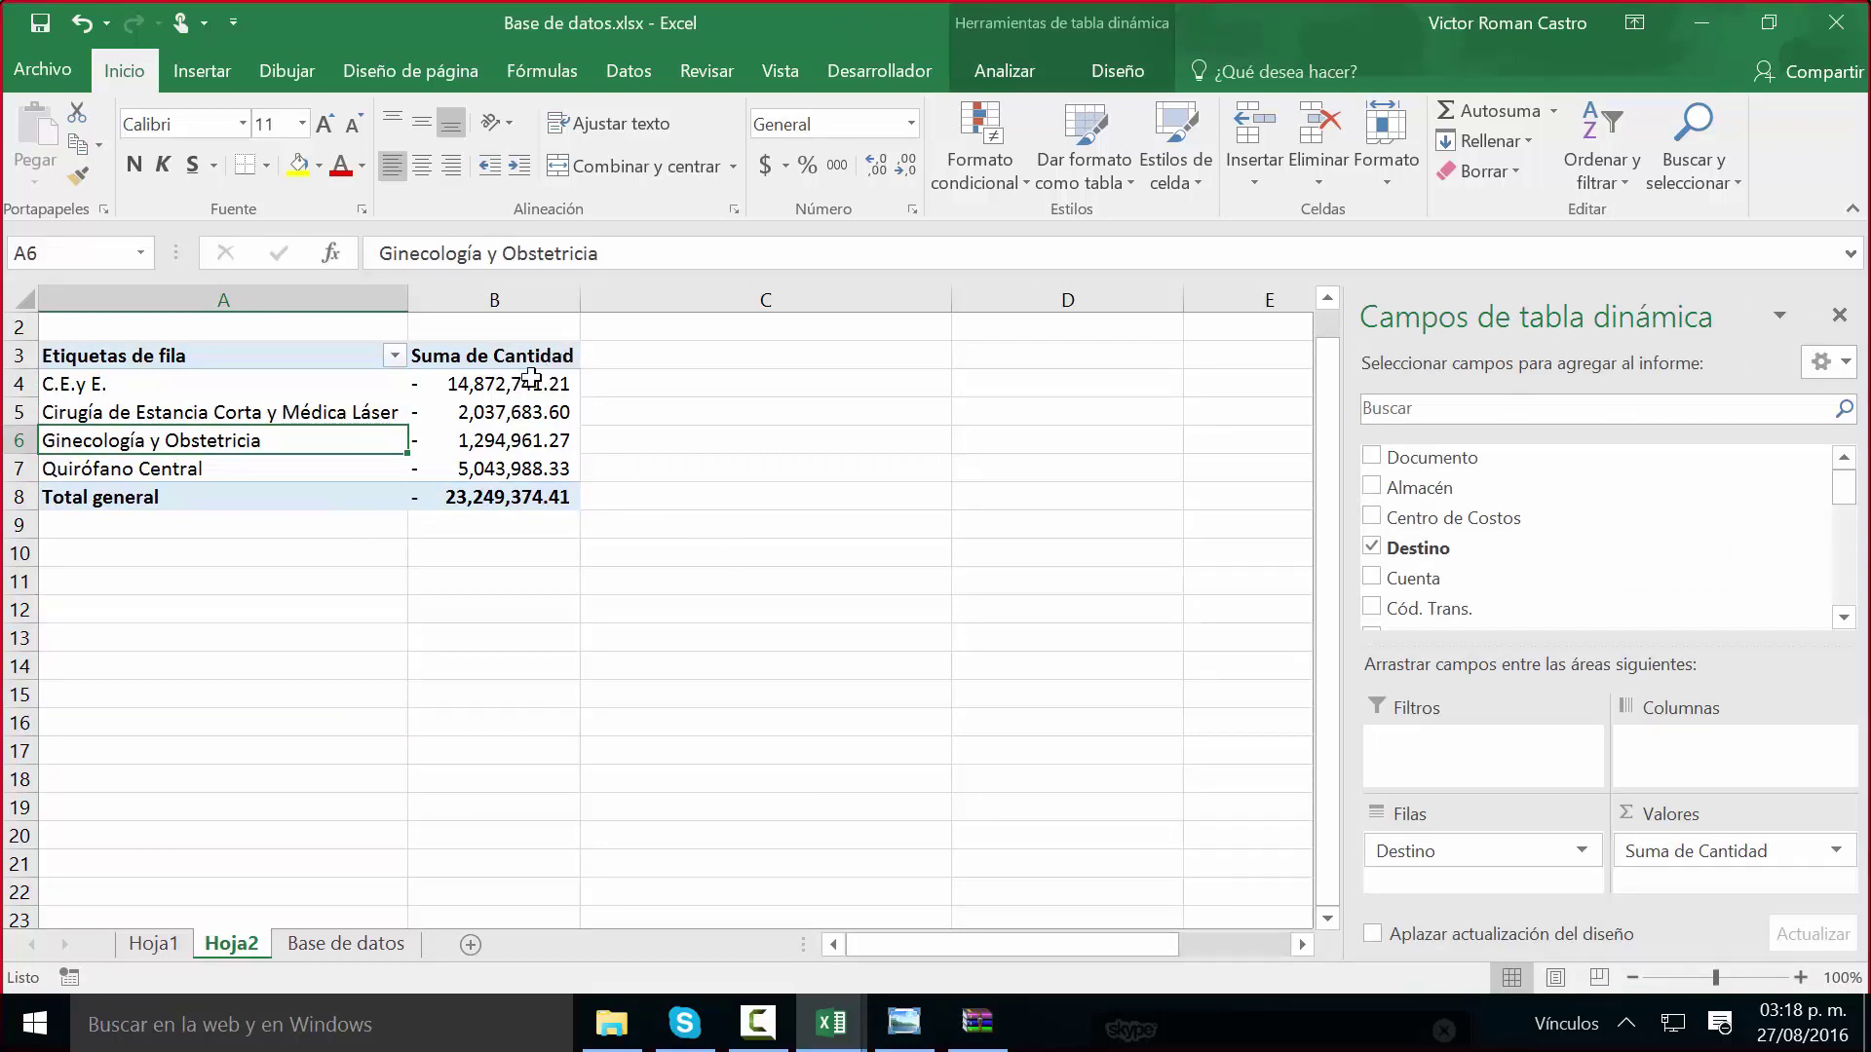
{"action": "left_click_drag", "start_coordinate": [529, 384], "coordinate": [562, 462]}
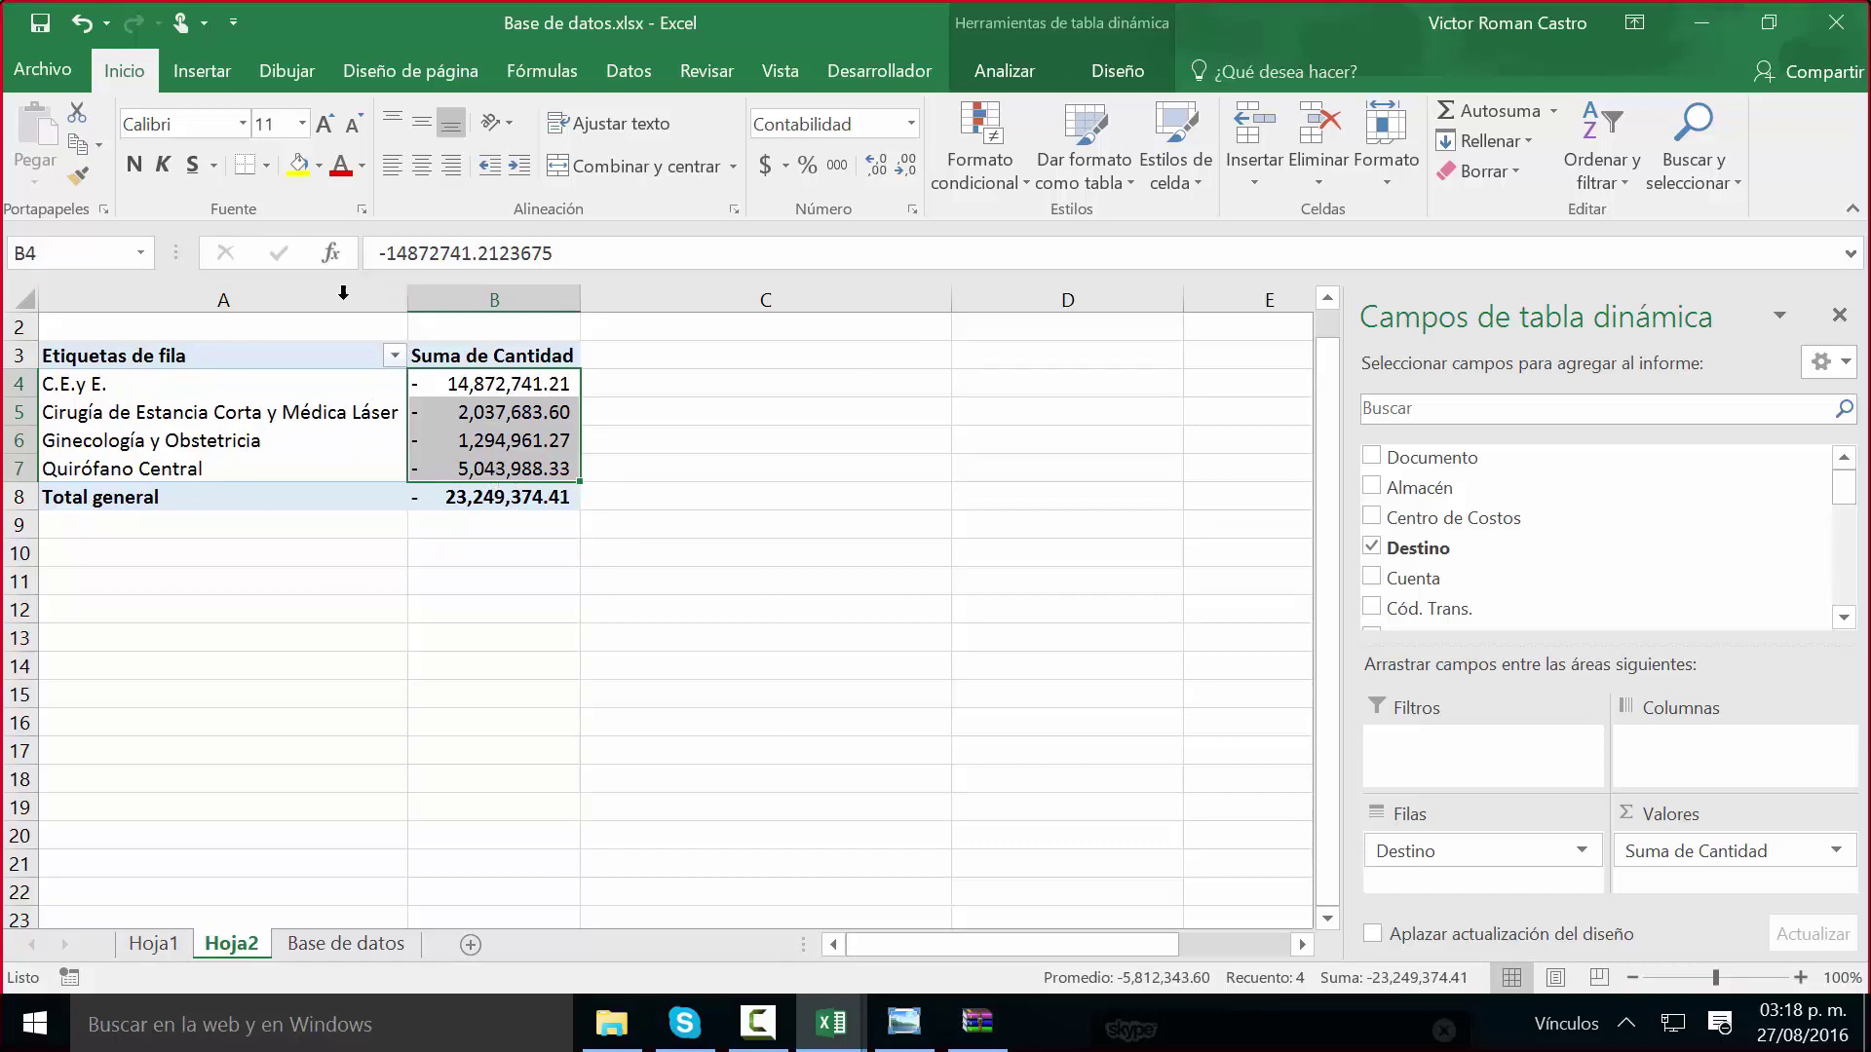
{"action": "left_click", "coordinate": [365, 440]}
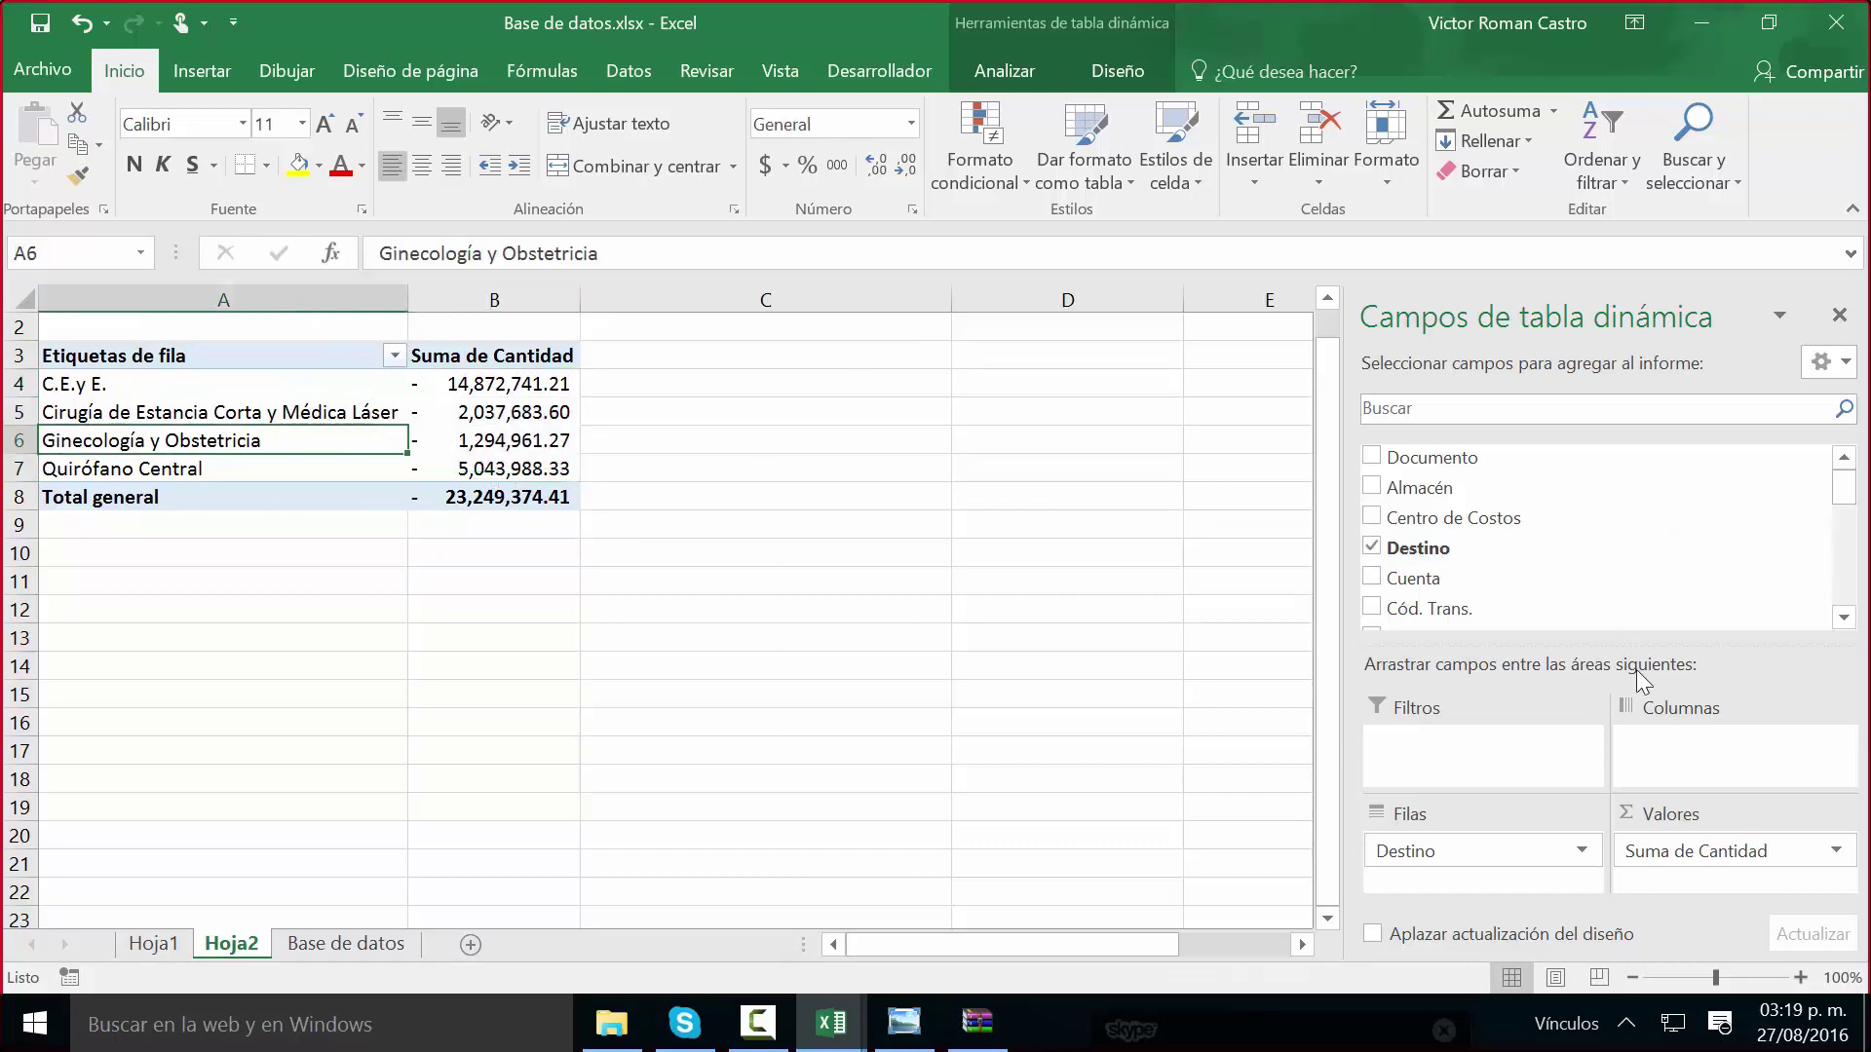
{"action": "scroll", "coordinate": [1586, 577], "scroll_direction": "down", "scroll_amount": 1}
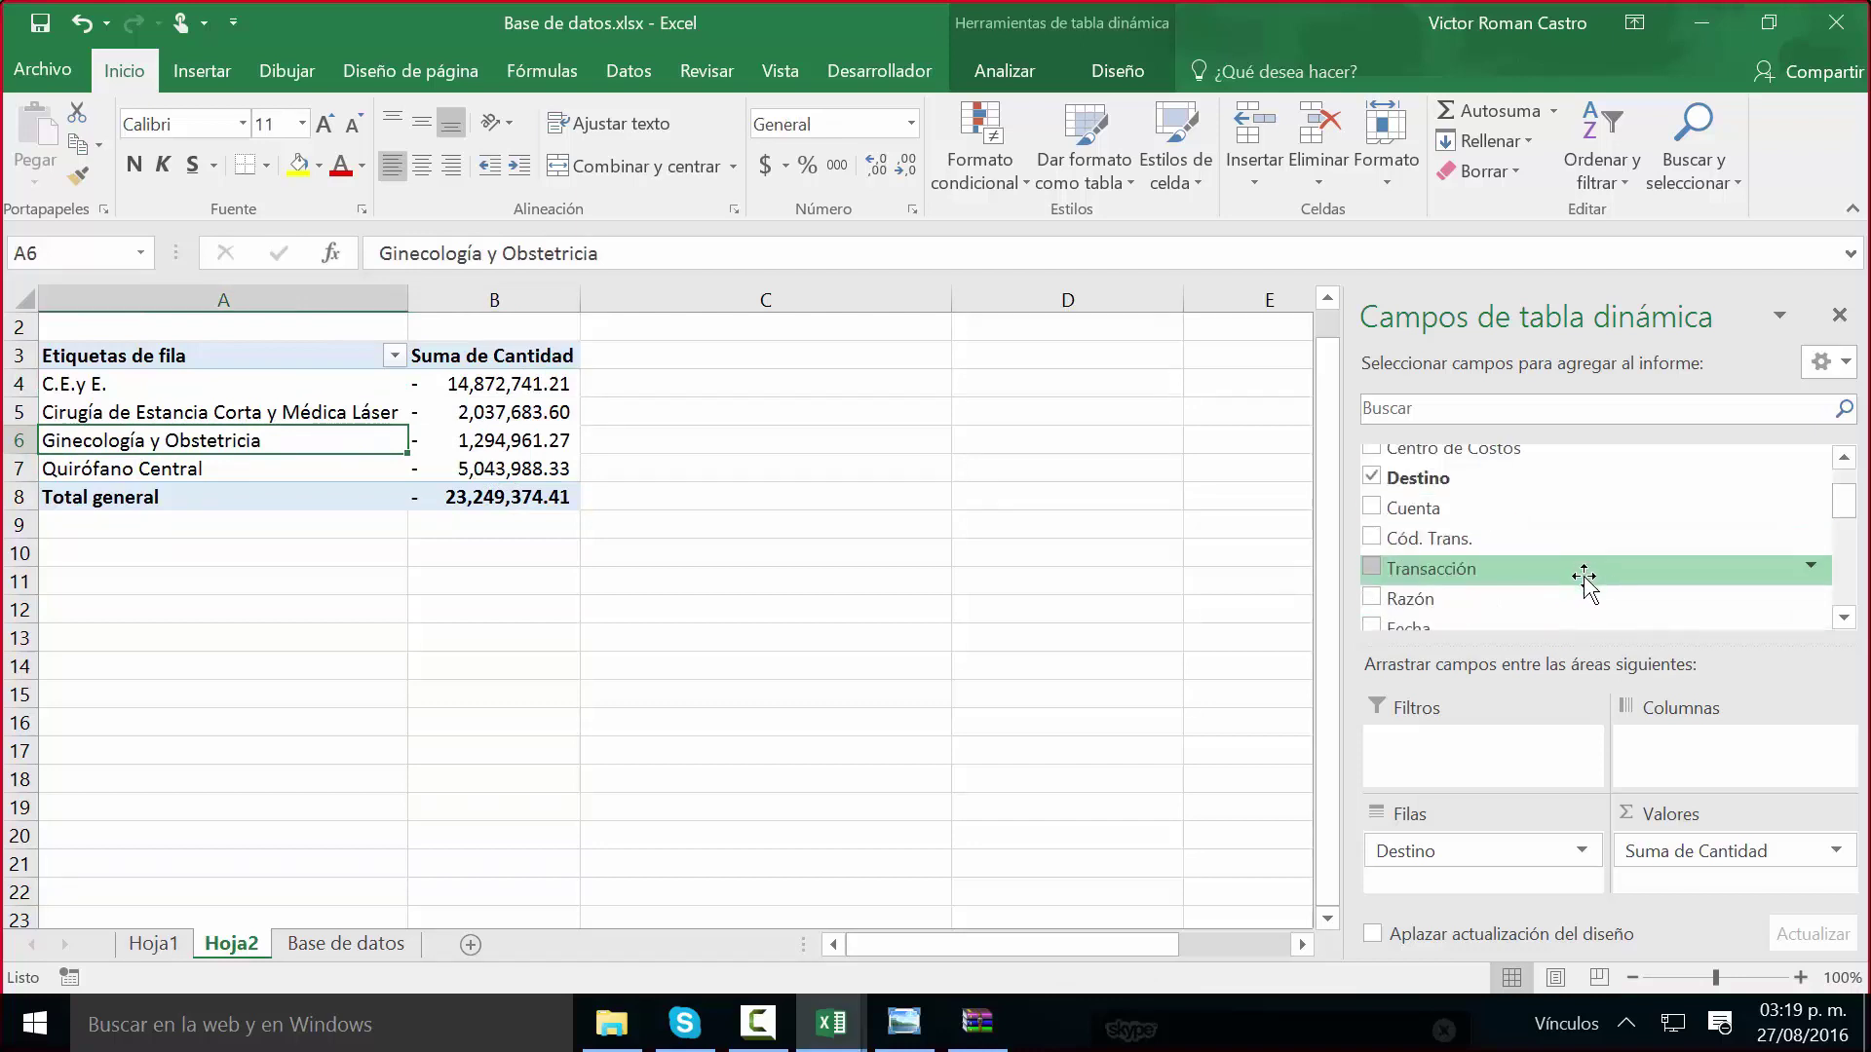
{"action": "scroll", "coordinate": [1586, 577], "scroll_direction": "down", "scroll_amount": 2}
{"action": "left_click_drag", "start_coordinate": [1533, 585], "coordinate": [1433, 746]}
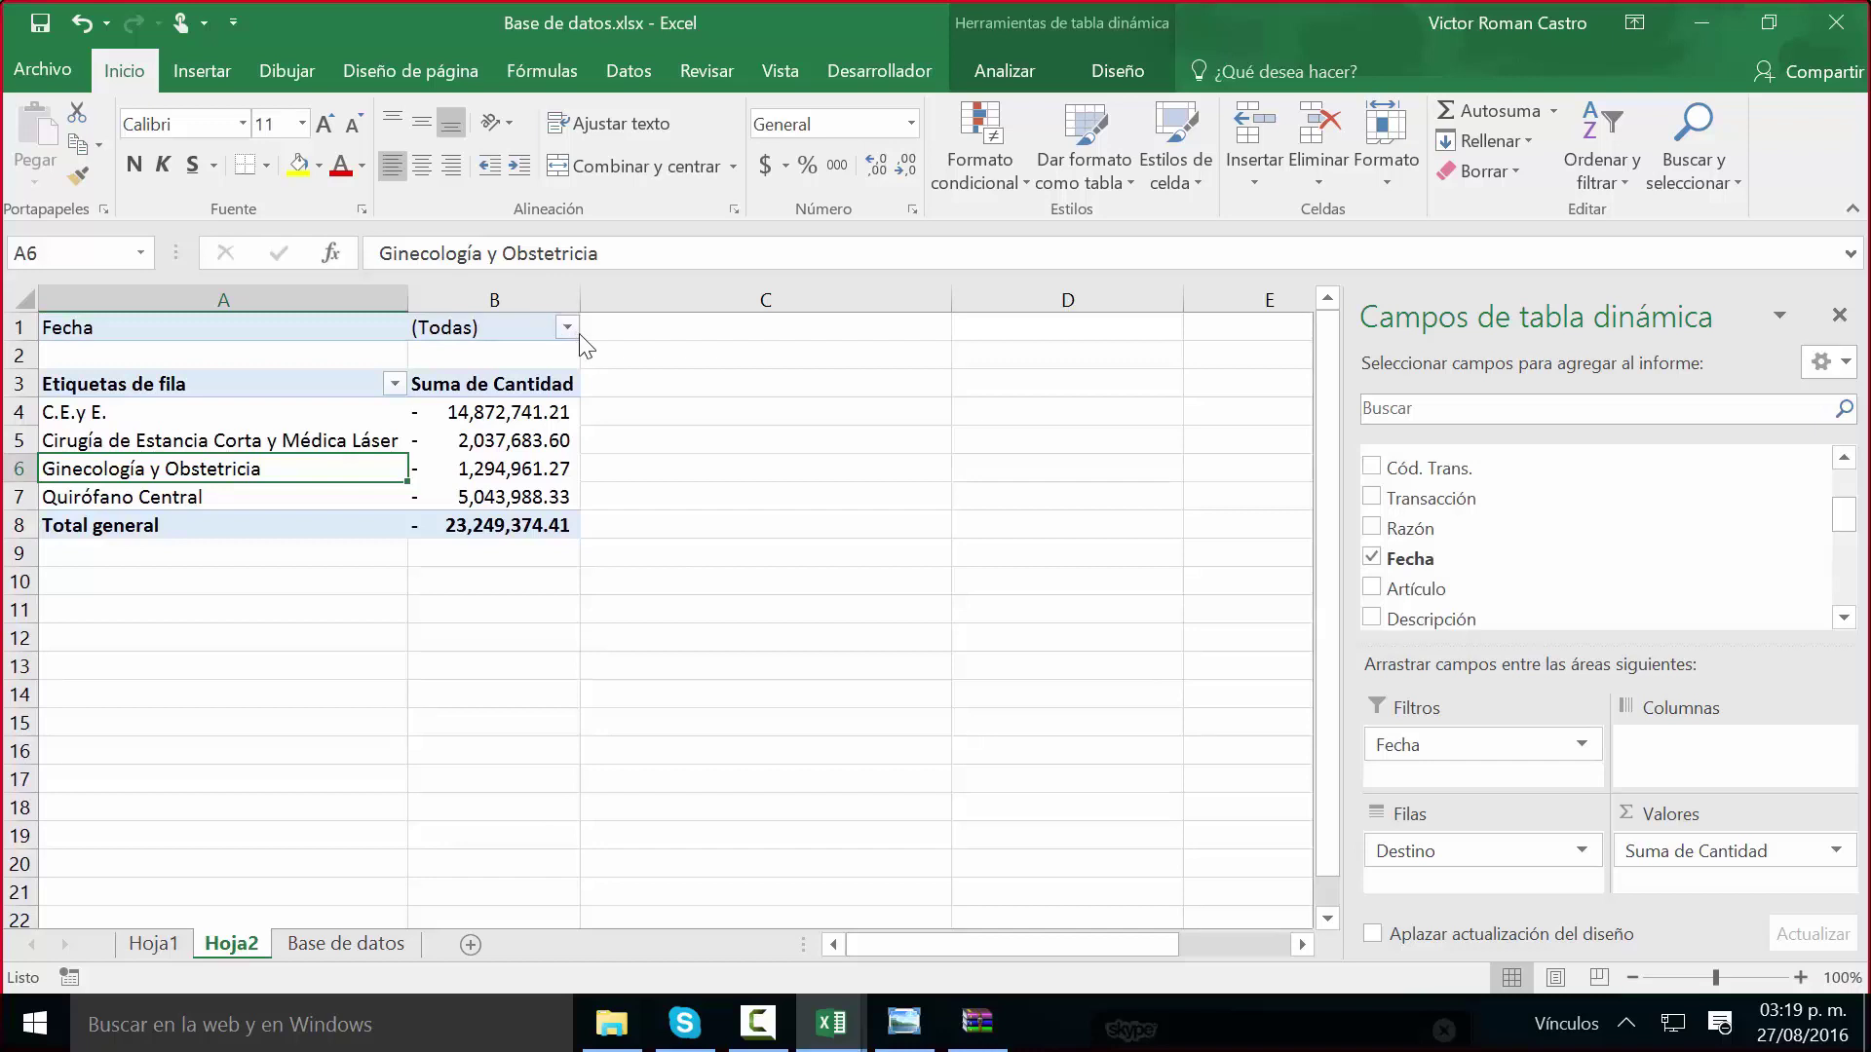
{"action": "left_click", "coordinate": [578, 330]}
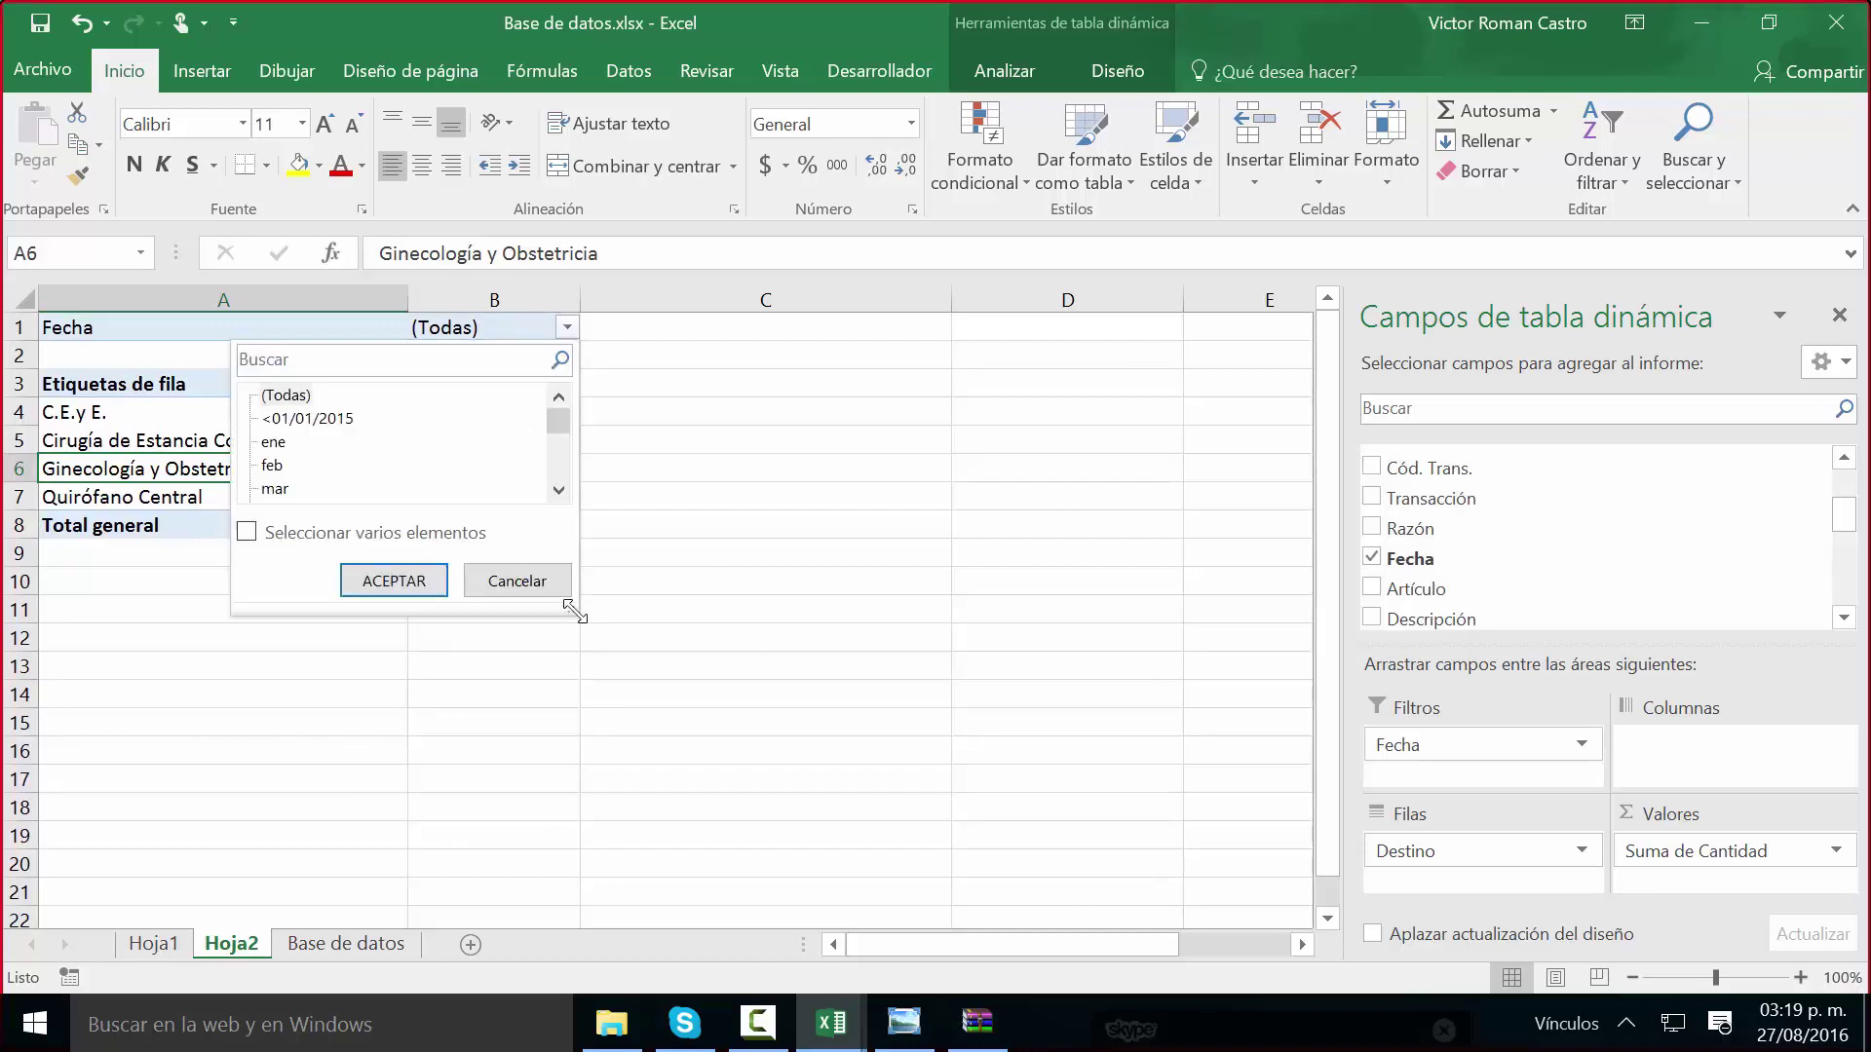
{"action": "left_click_drag", "start_coordinate": [575, 611], "coordinate": [756, 889]}
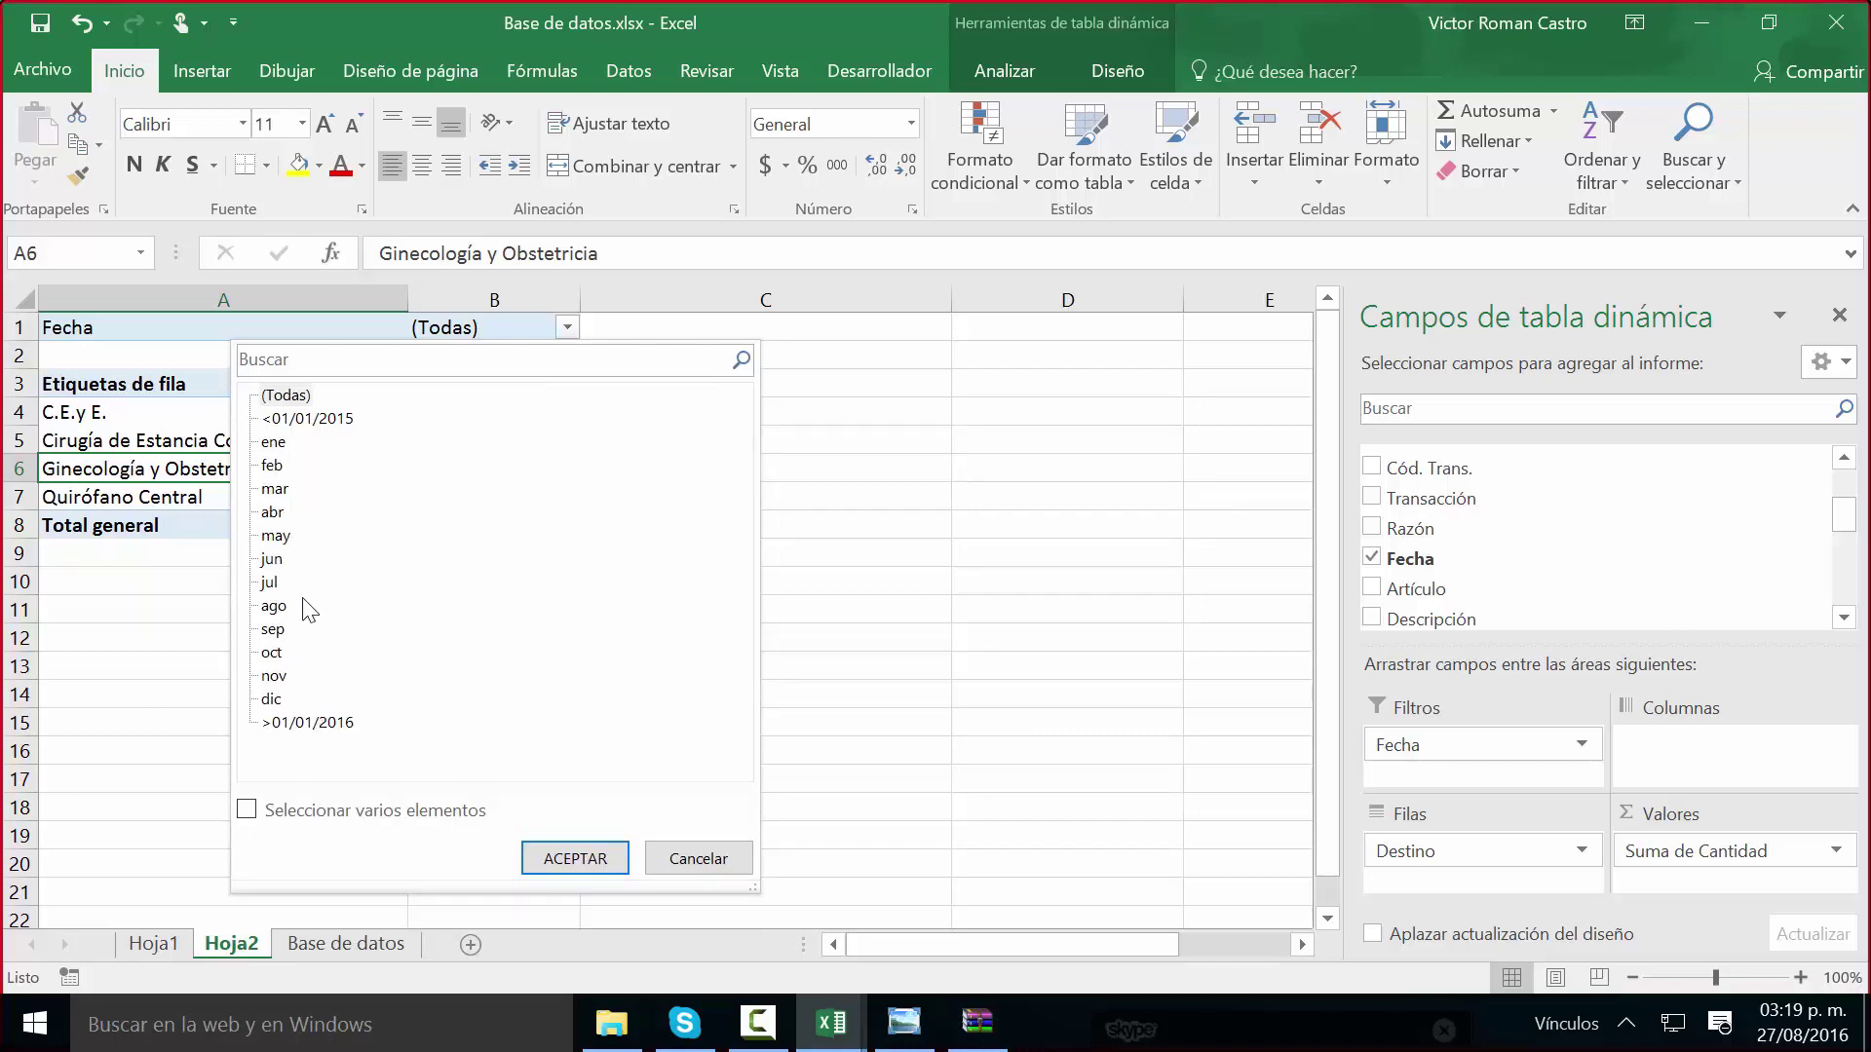
{"action": "left_click", "coordinate": [941, 779]}
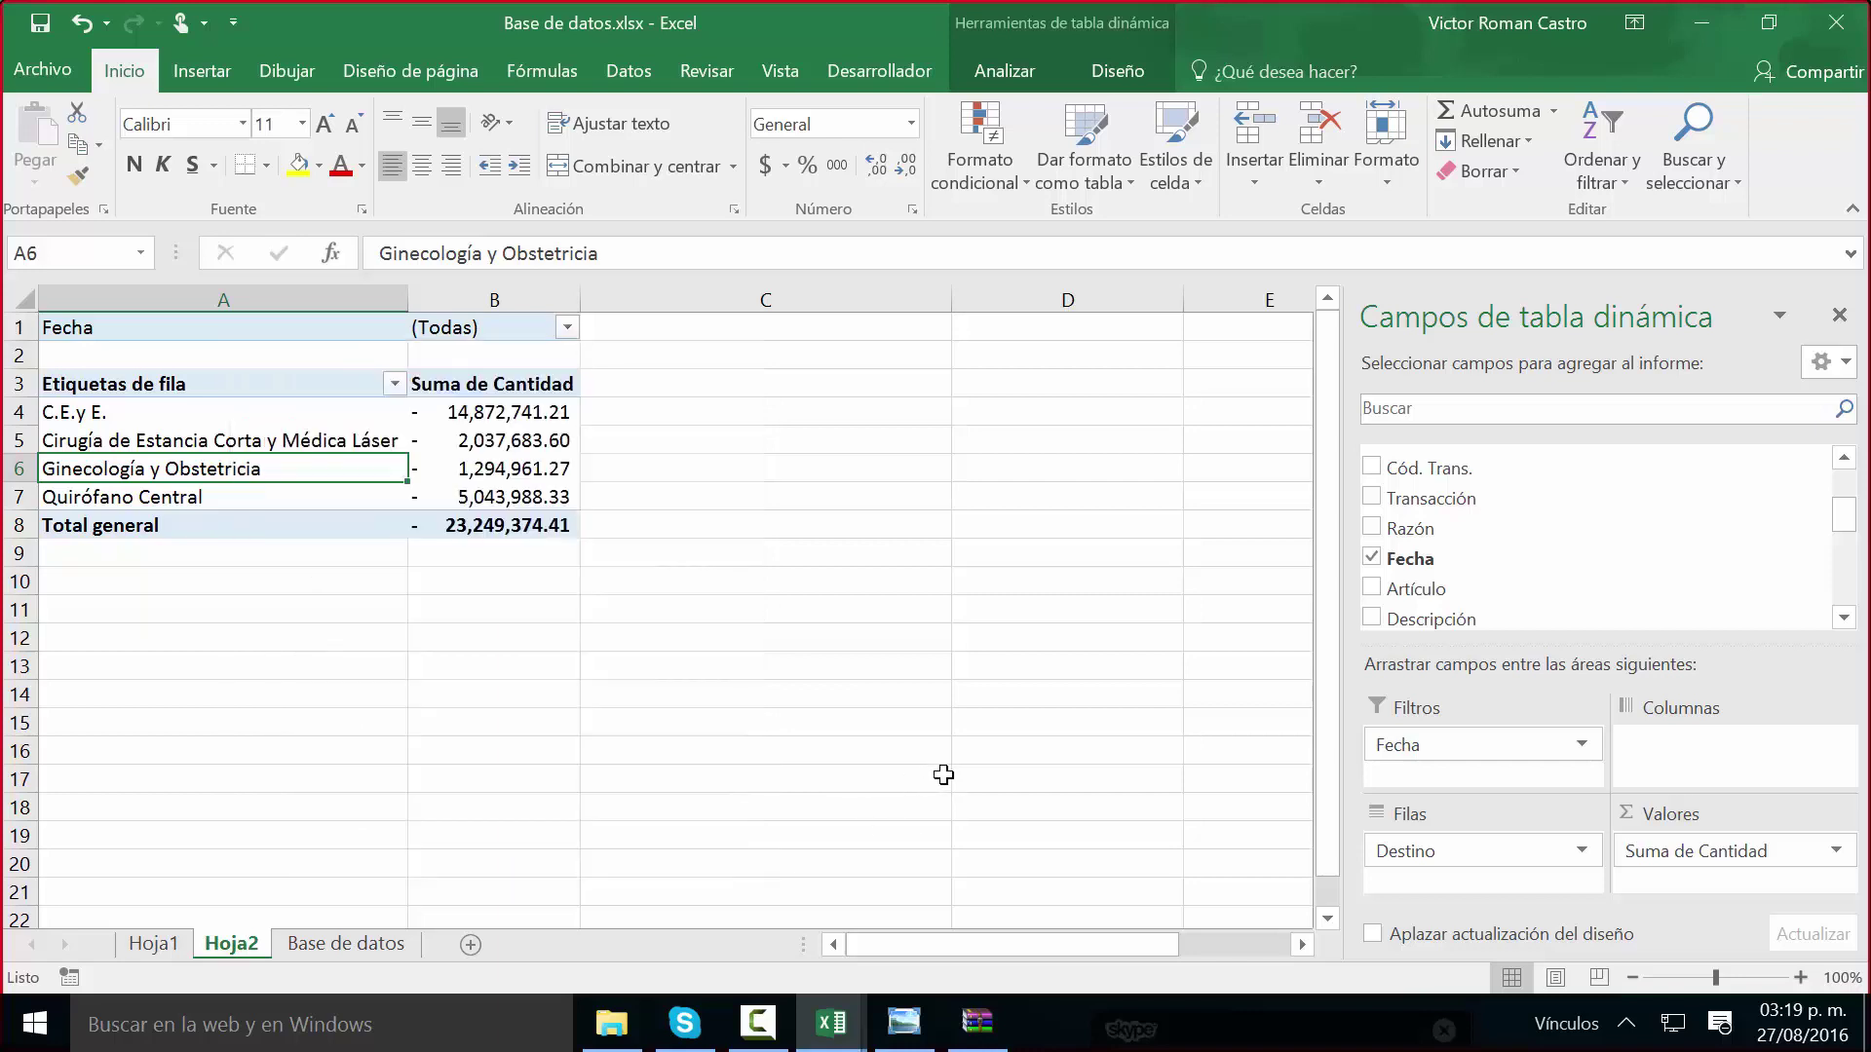
{"action": "left_click_drag", "start_coordinate": [1481, 744], "coordinate": [1563, 597]}
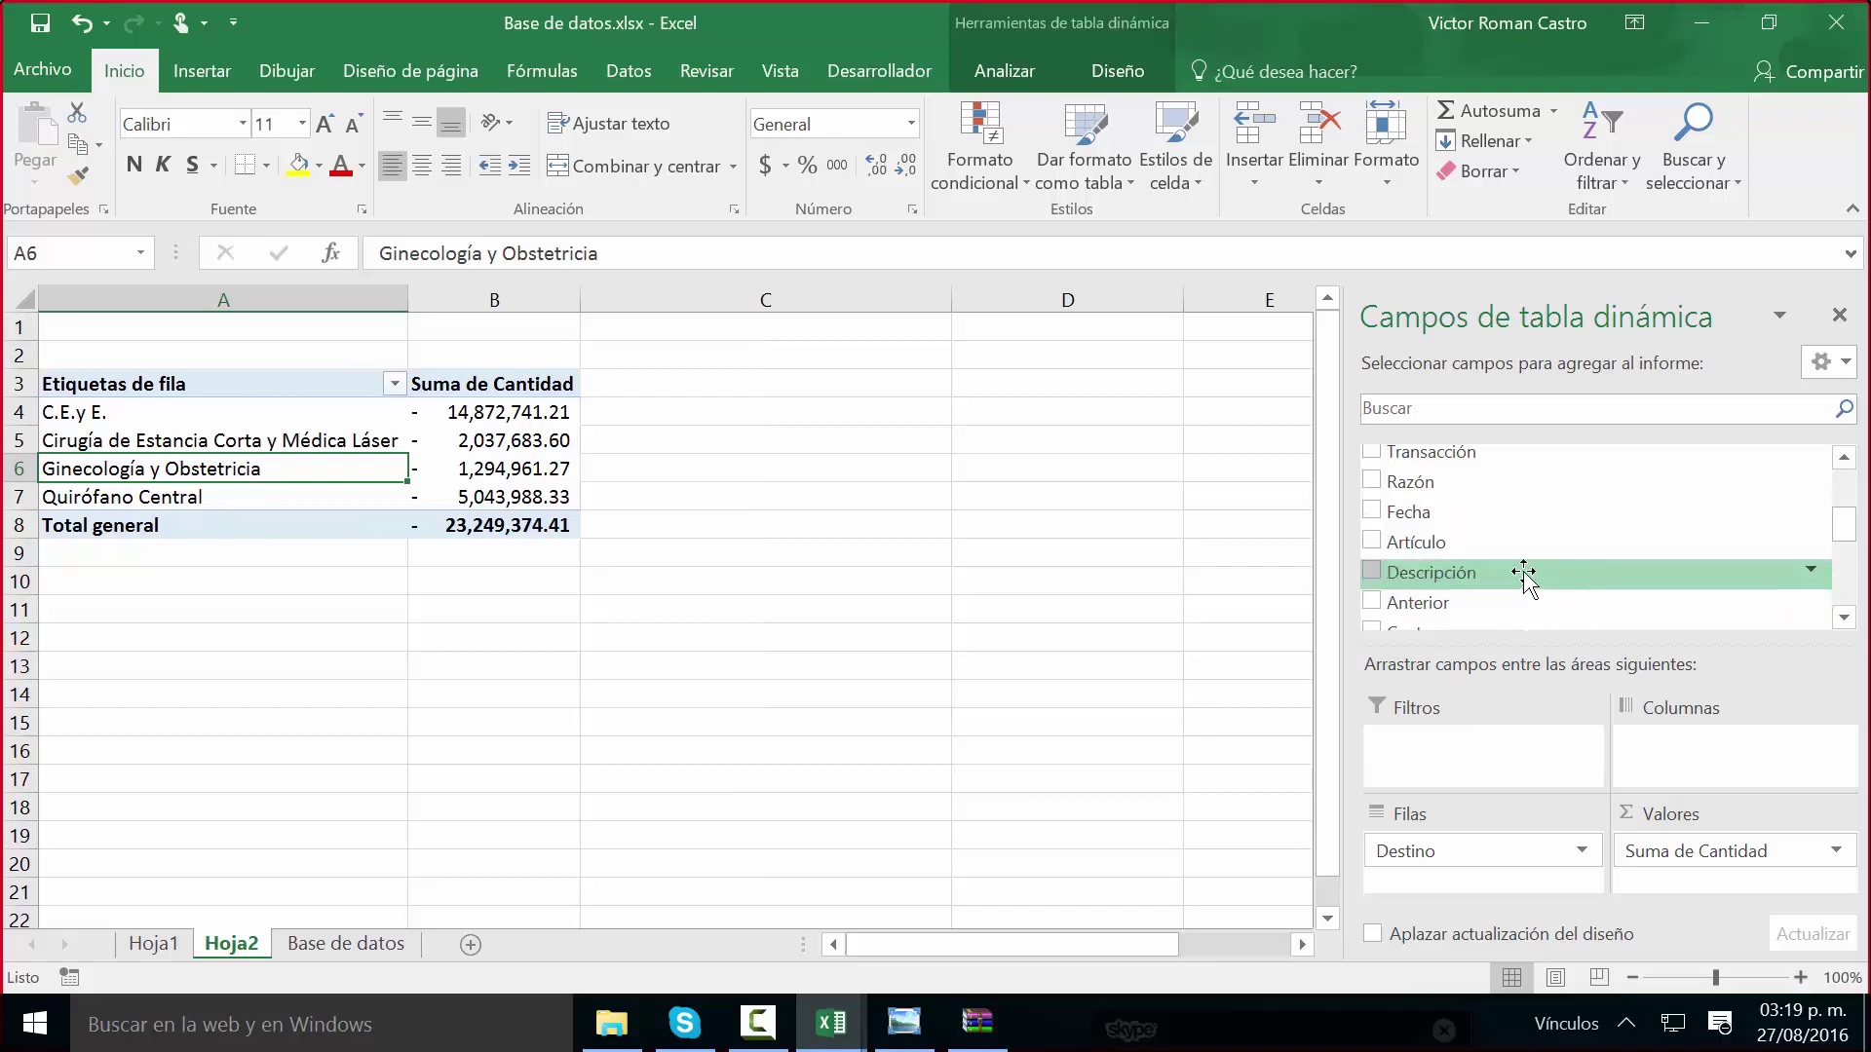
- Insert a timeline for the Fecha field from the Analizar tab
{"action": "left_click", "coordinate": [1031, 82]}
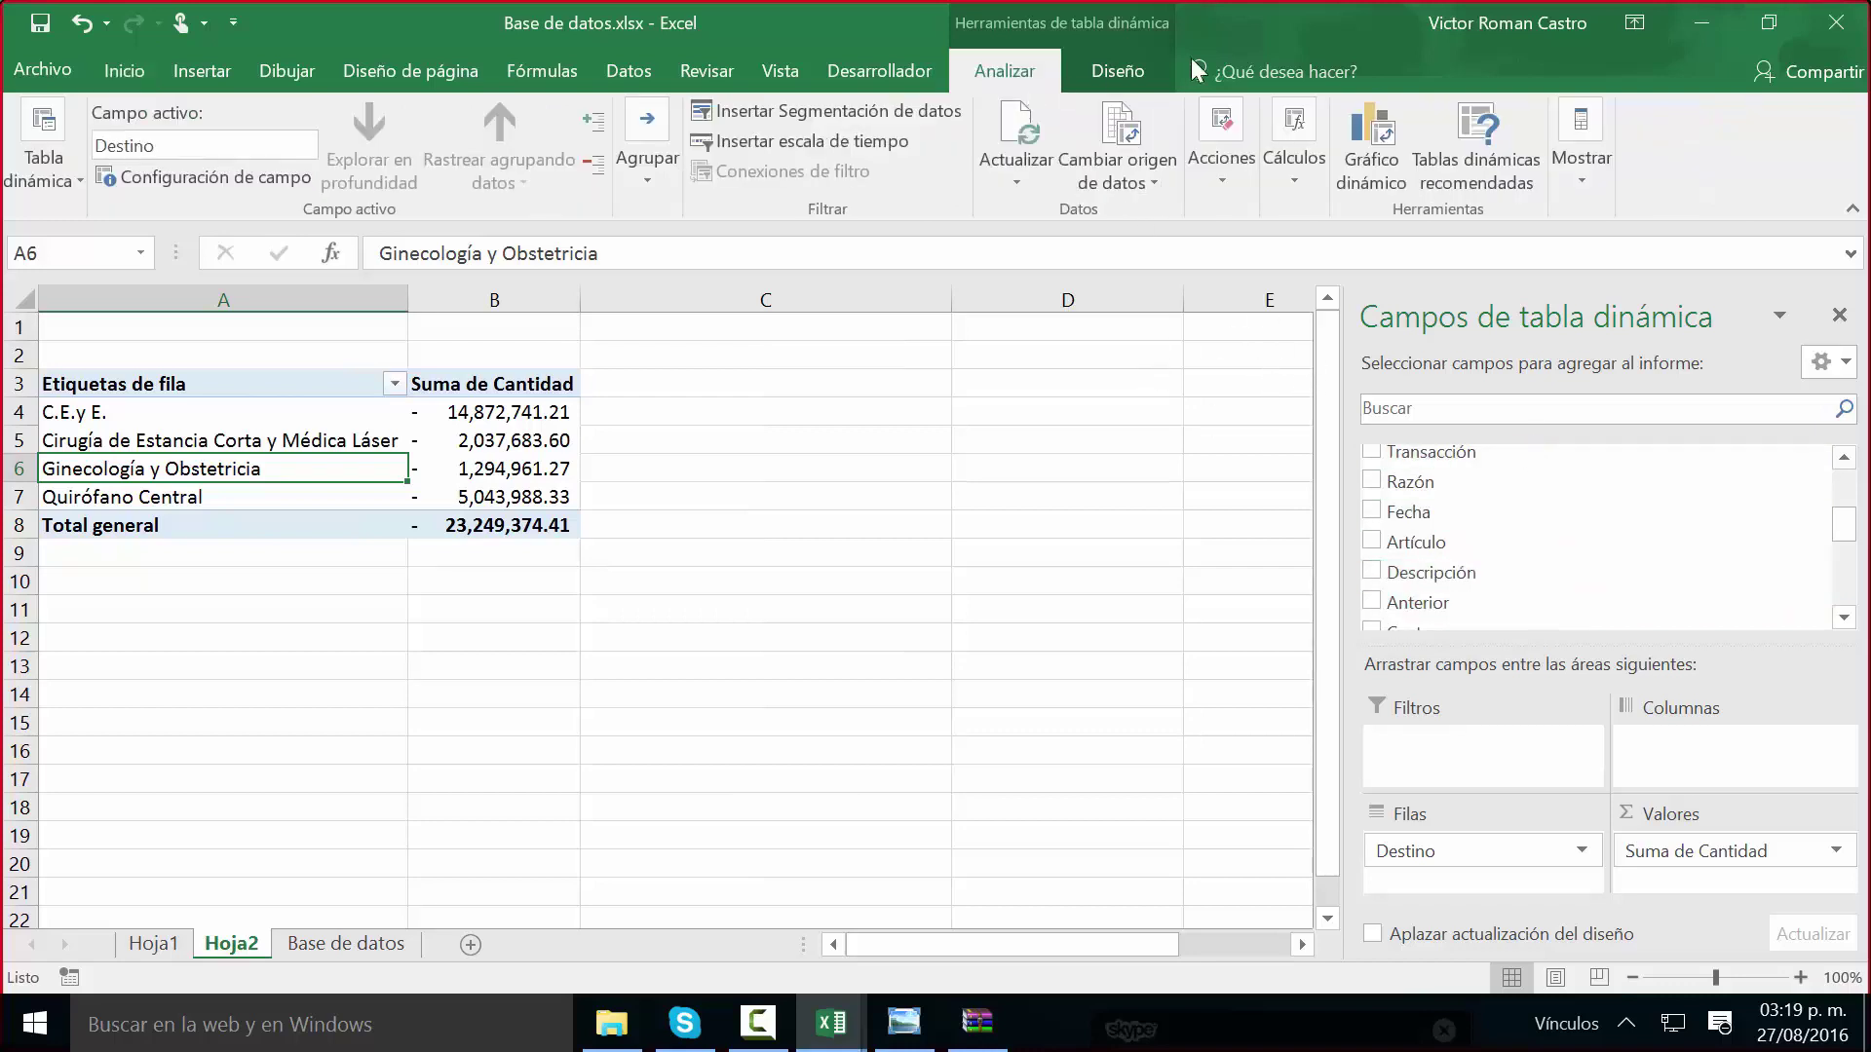
{"action": "left_click", "coordinate": [863, 140]}
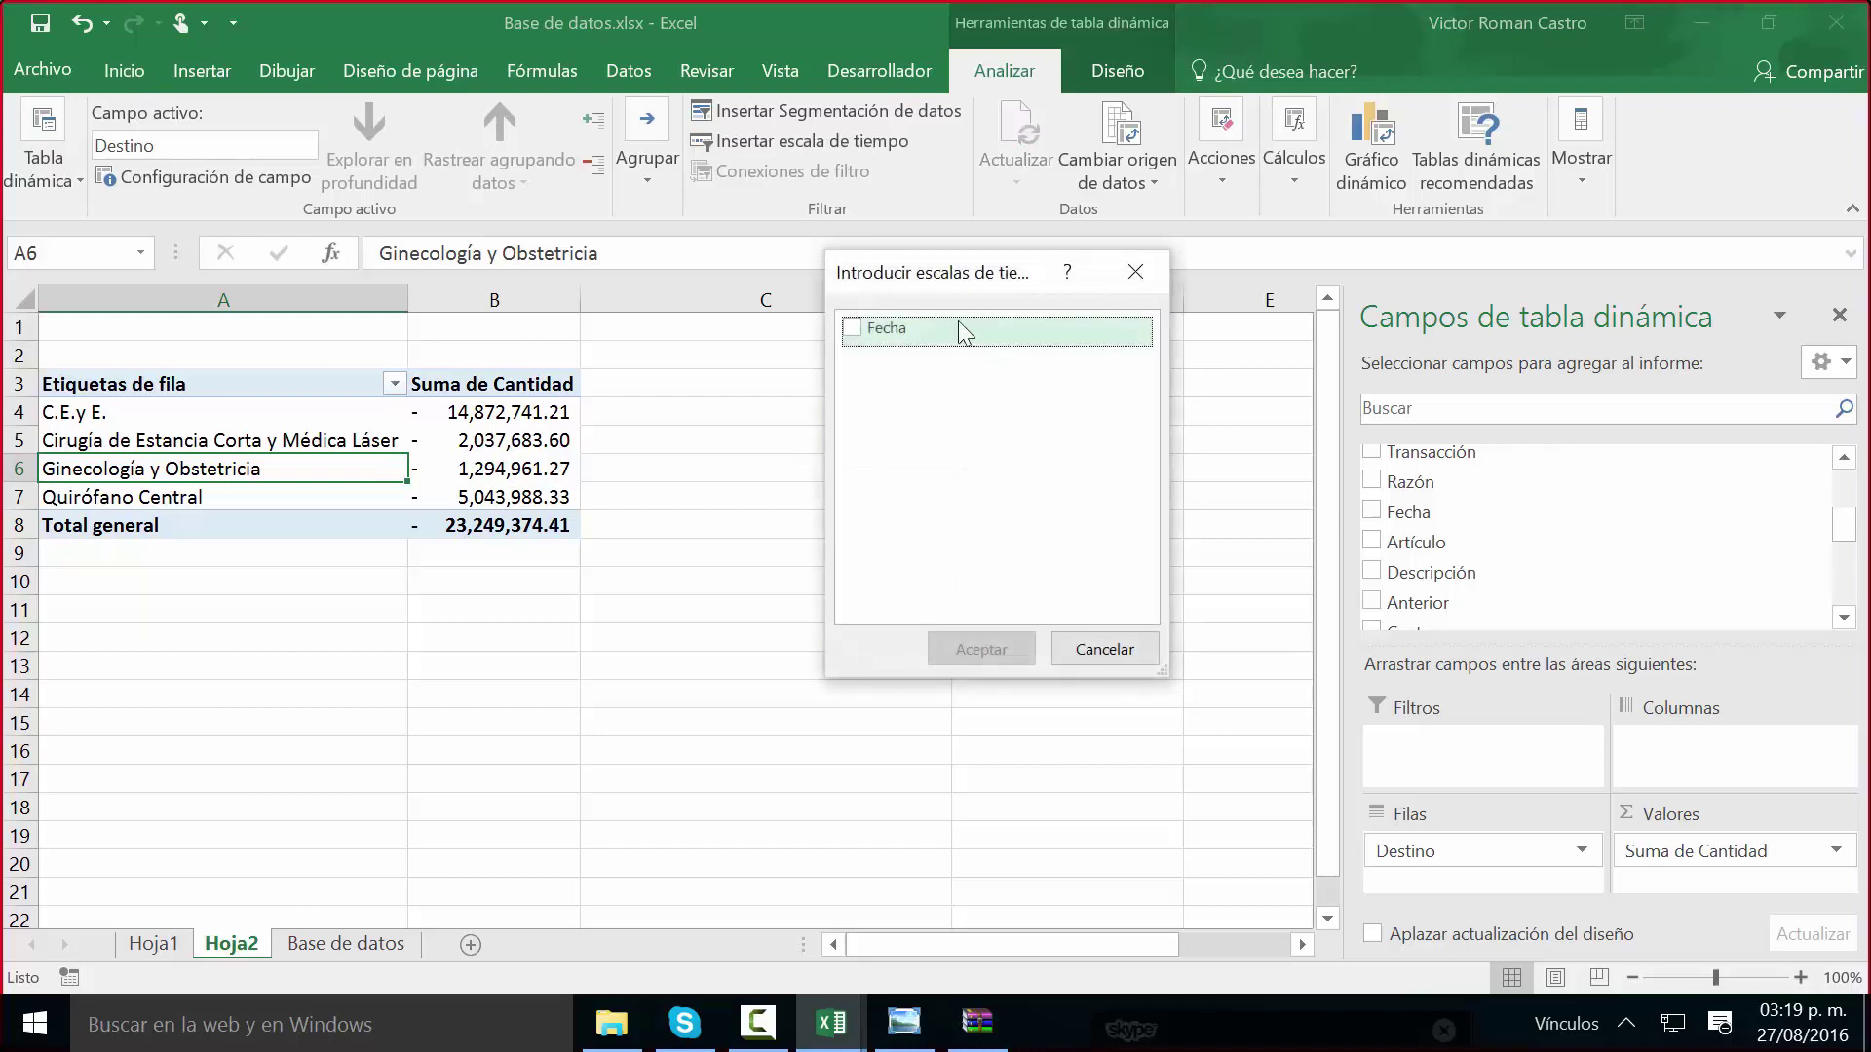
{"action": "left_click_drag", "start_coordinate": [1009, 286], "coordinate": [784, 348]}
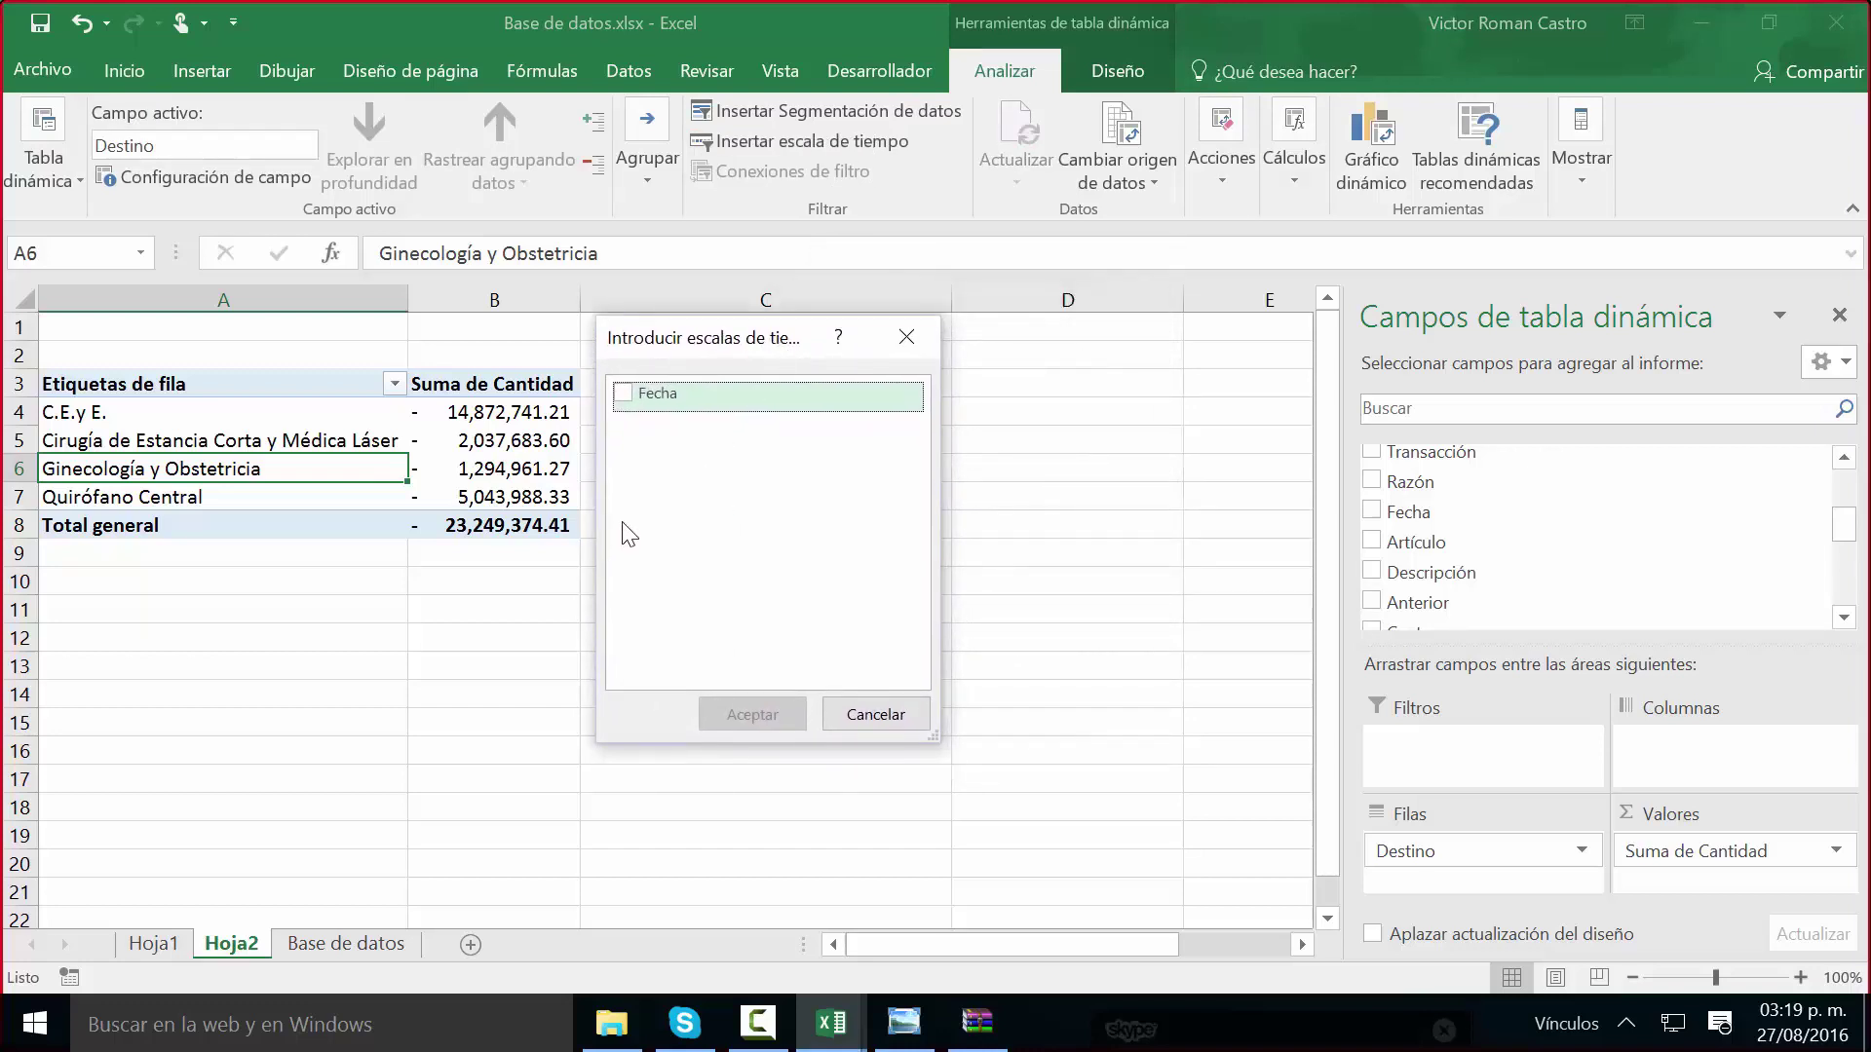
{"action": "left_click", "coordinate": [621, 402]}
{"action": "left_click", "coordinate": [625, 393]}
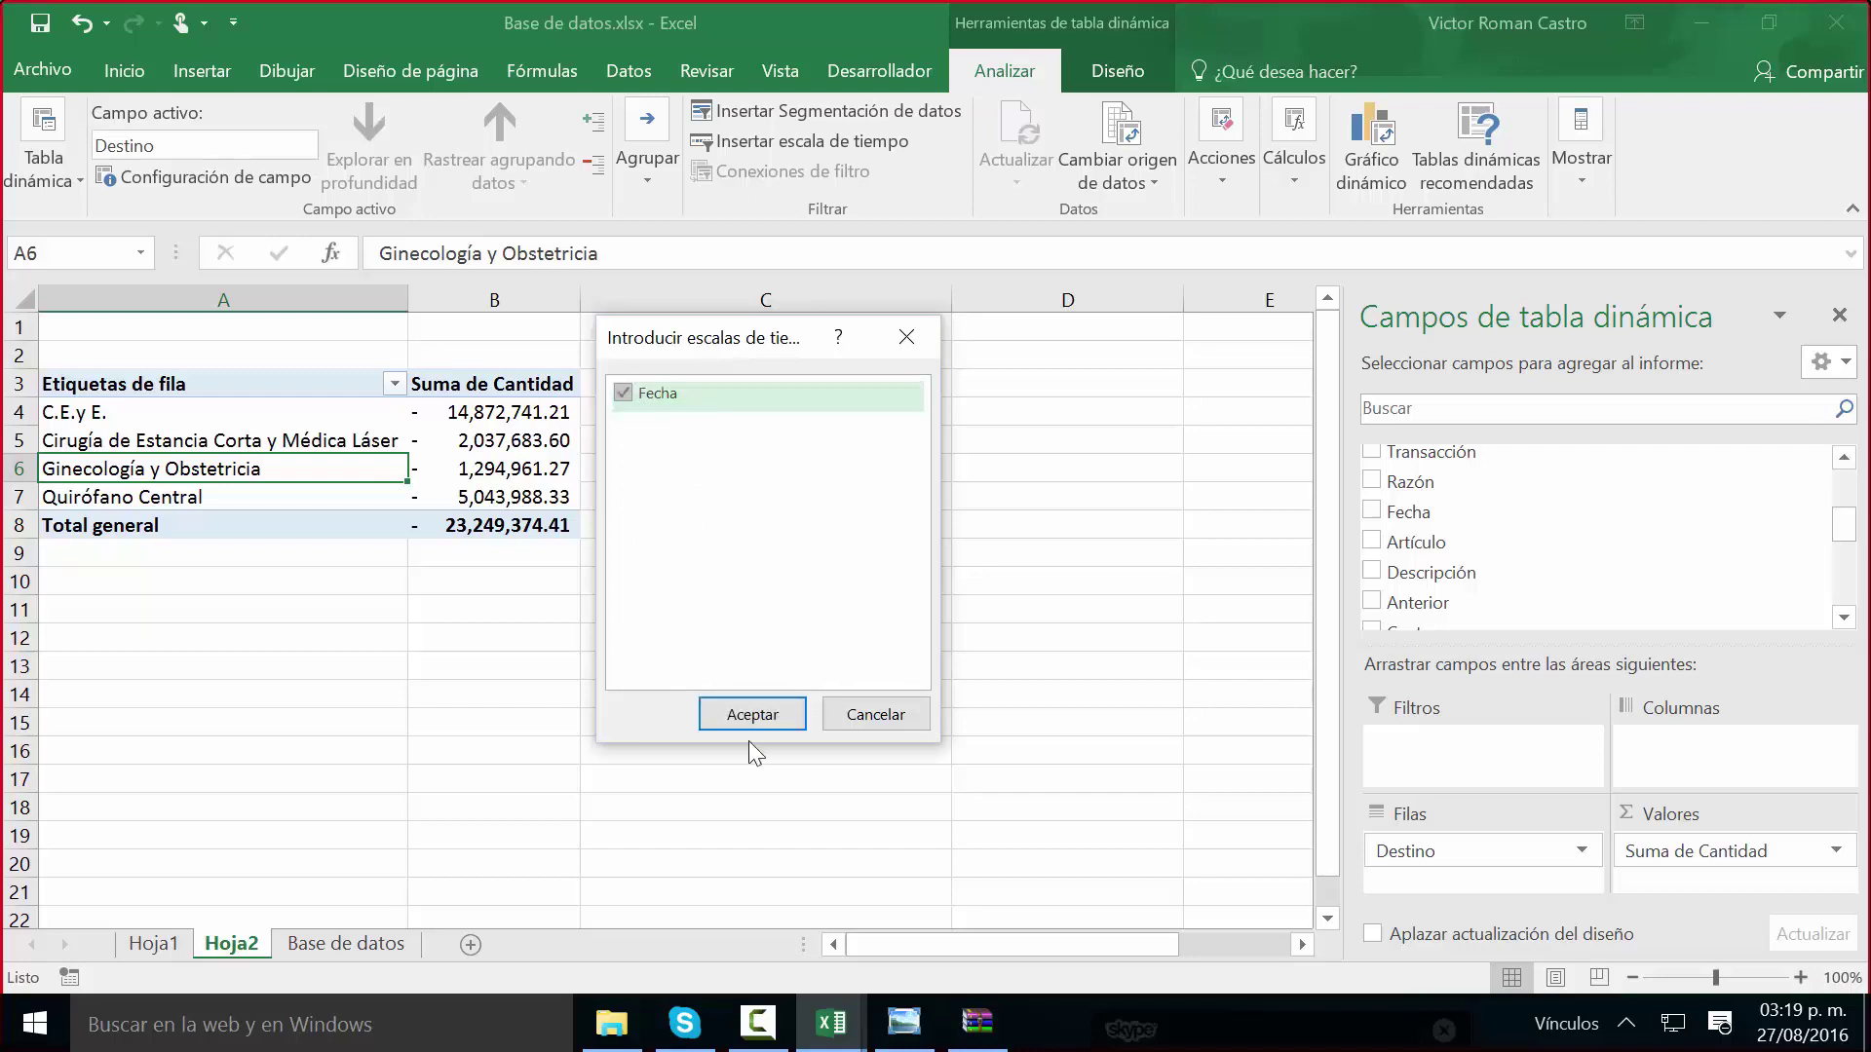
{"action": "left_click", "coordinate": [752, 715]}
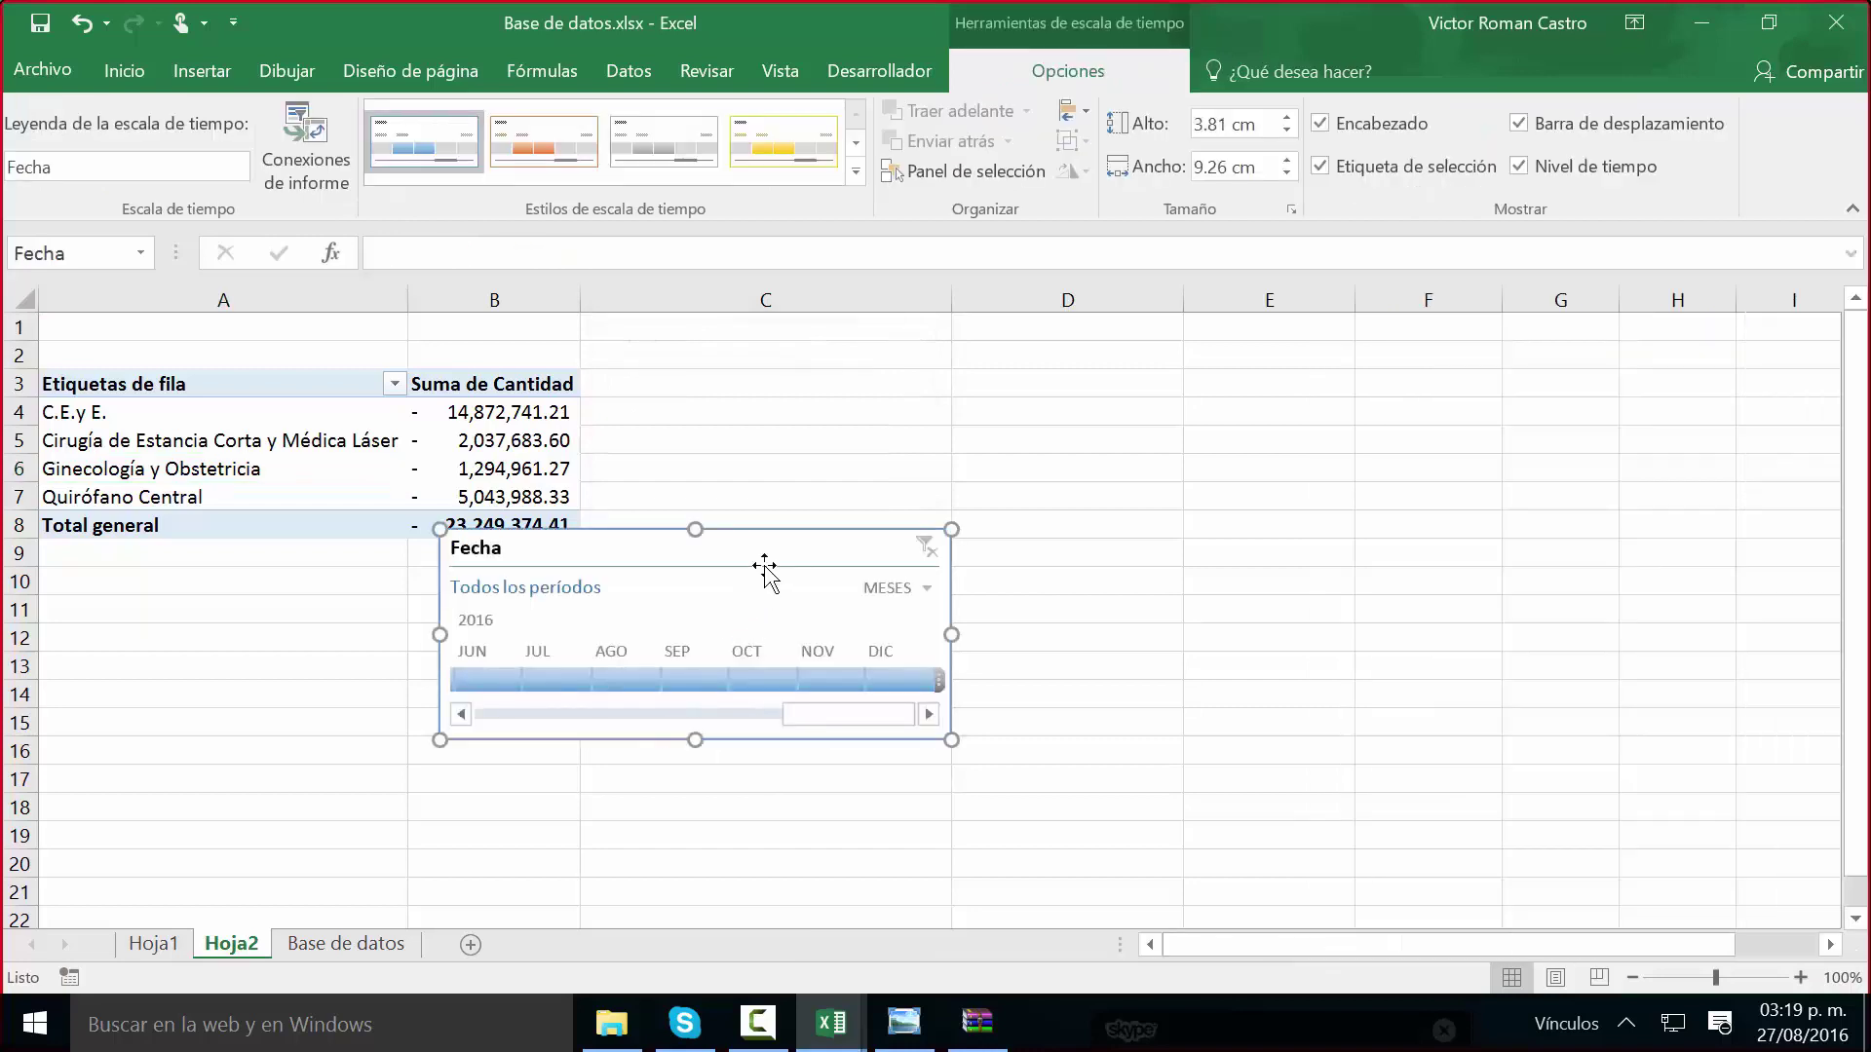
- Place the Fecha timeline under the pivot, filter it to ENE 2016, and size it to 15.19 cm
{"action": "left_click_drag", "start_coordinate": [763, 566], "coordinate": [365, 609]}
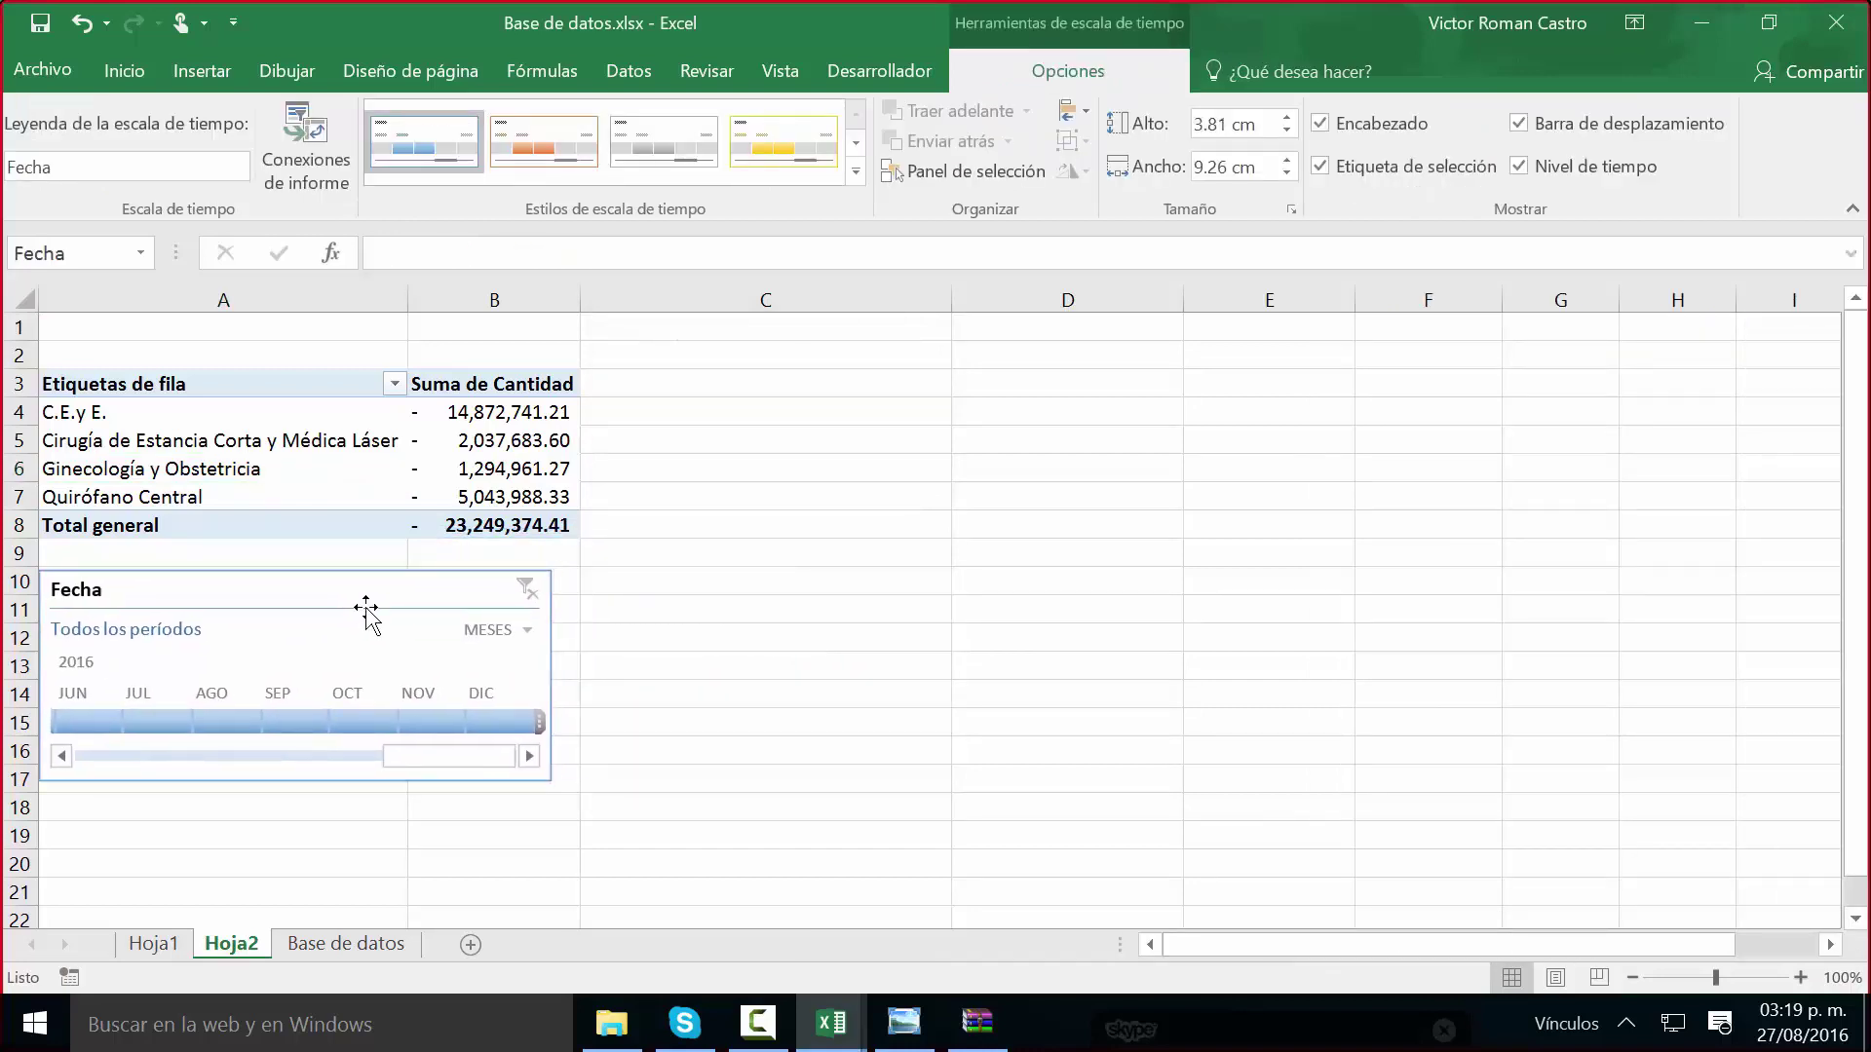
{"action": "mouse_move", "coordinate": [574, 679]}
{"action": "left_mouse_down"}
{"action": "mouse_move", "coordinate": [1186, 678]}
{"action": "mouse_move", "coordinate": [576, 701]}
{"action": "mouse_move", "coordinate": [565, 751]}
{"action": "left_mouse_up"}
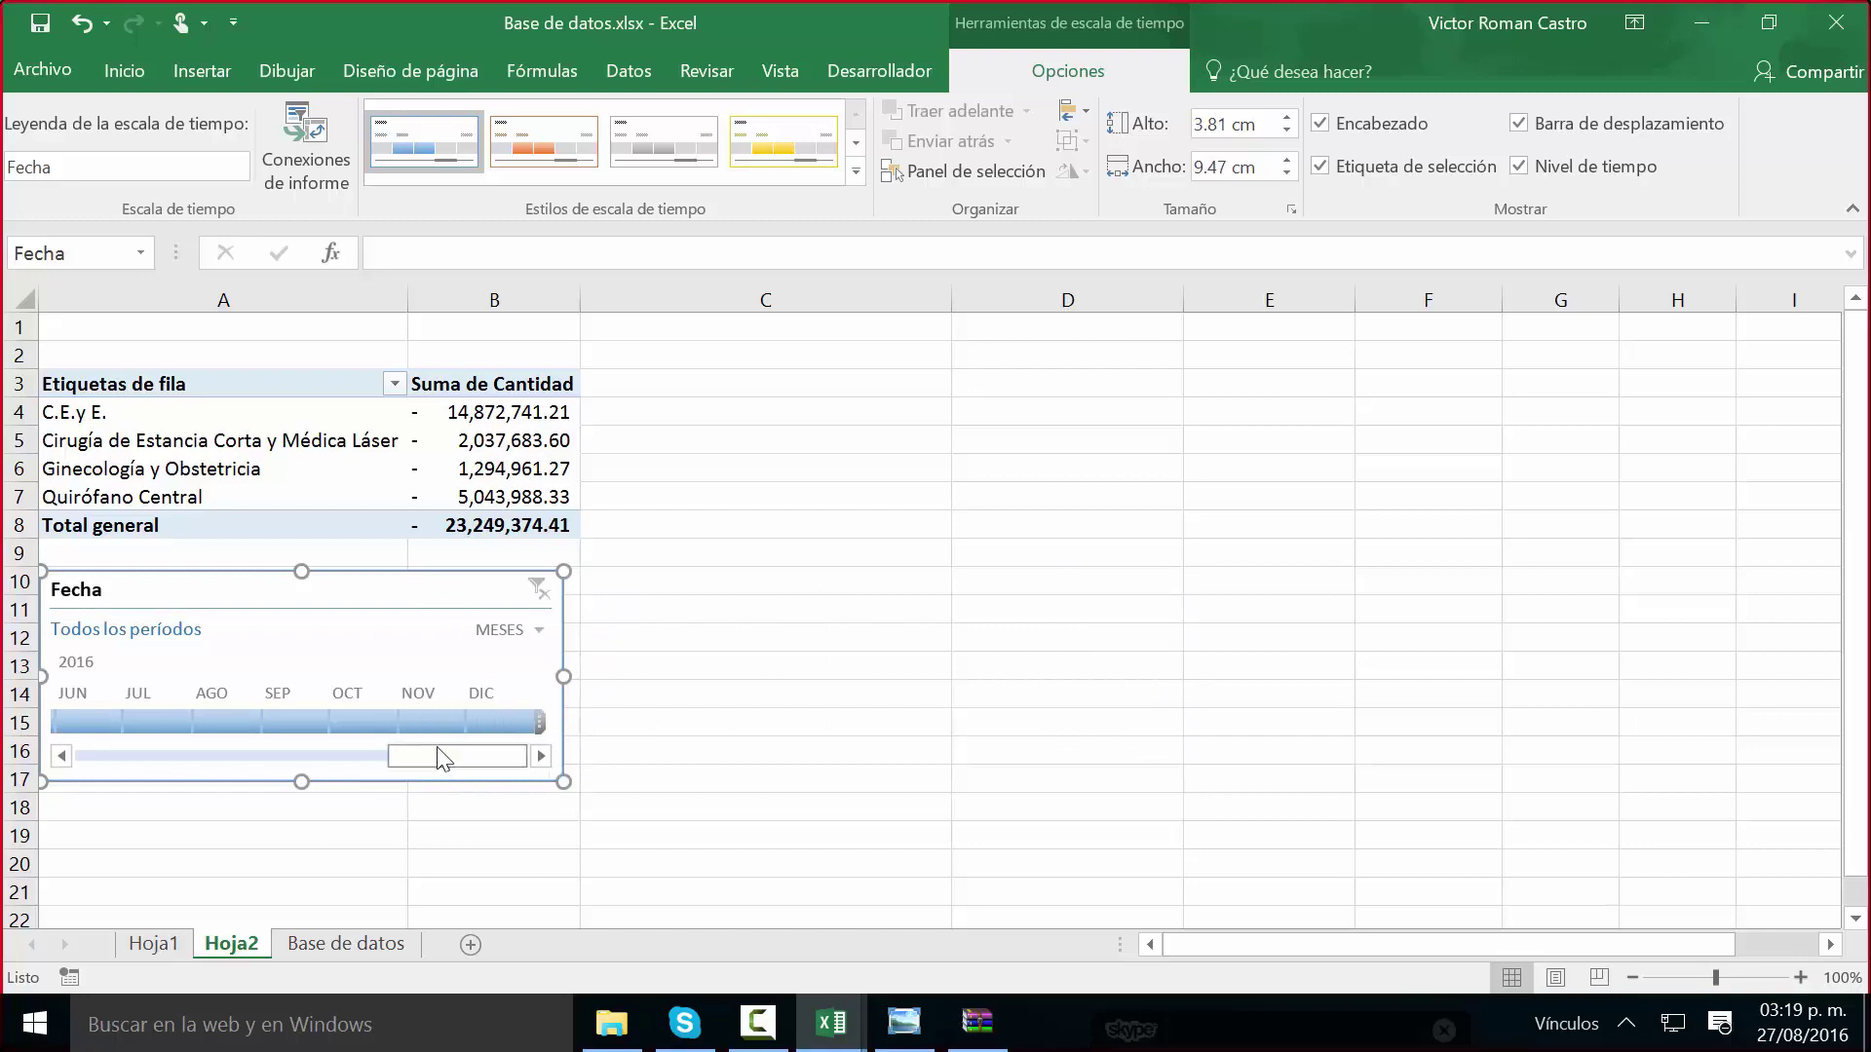
{"action": "left_click_drag", "start_coordinate": [444, 760], "coordinate": [132, 758]}
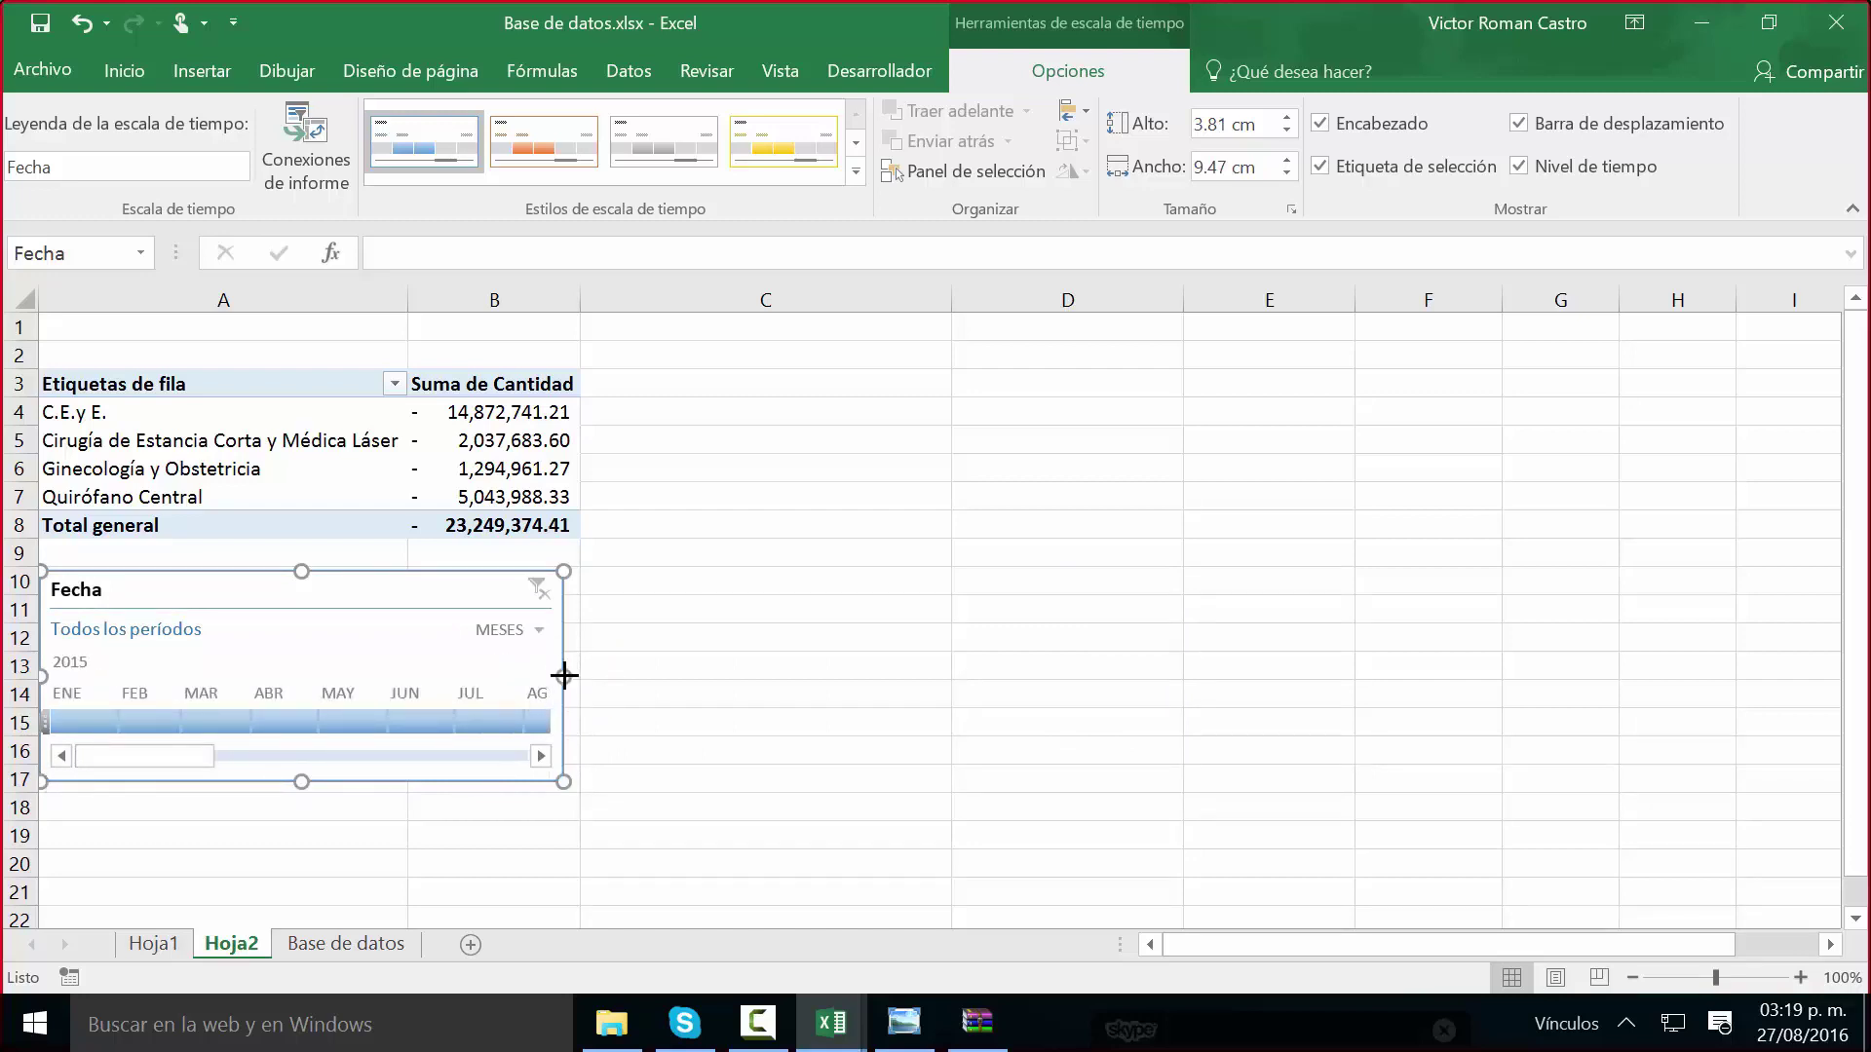
{"action": "left_click_drag", "start_coordinate": [564, 676], "coordinate": [1271, 685]}
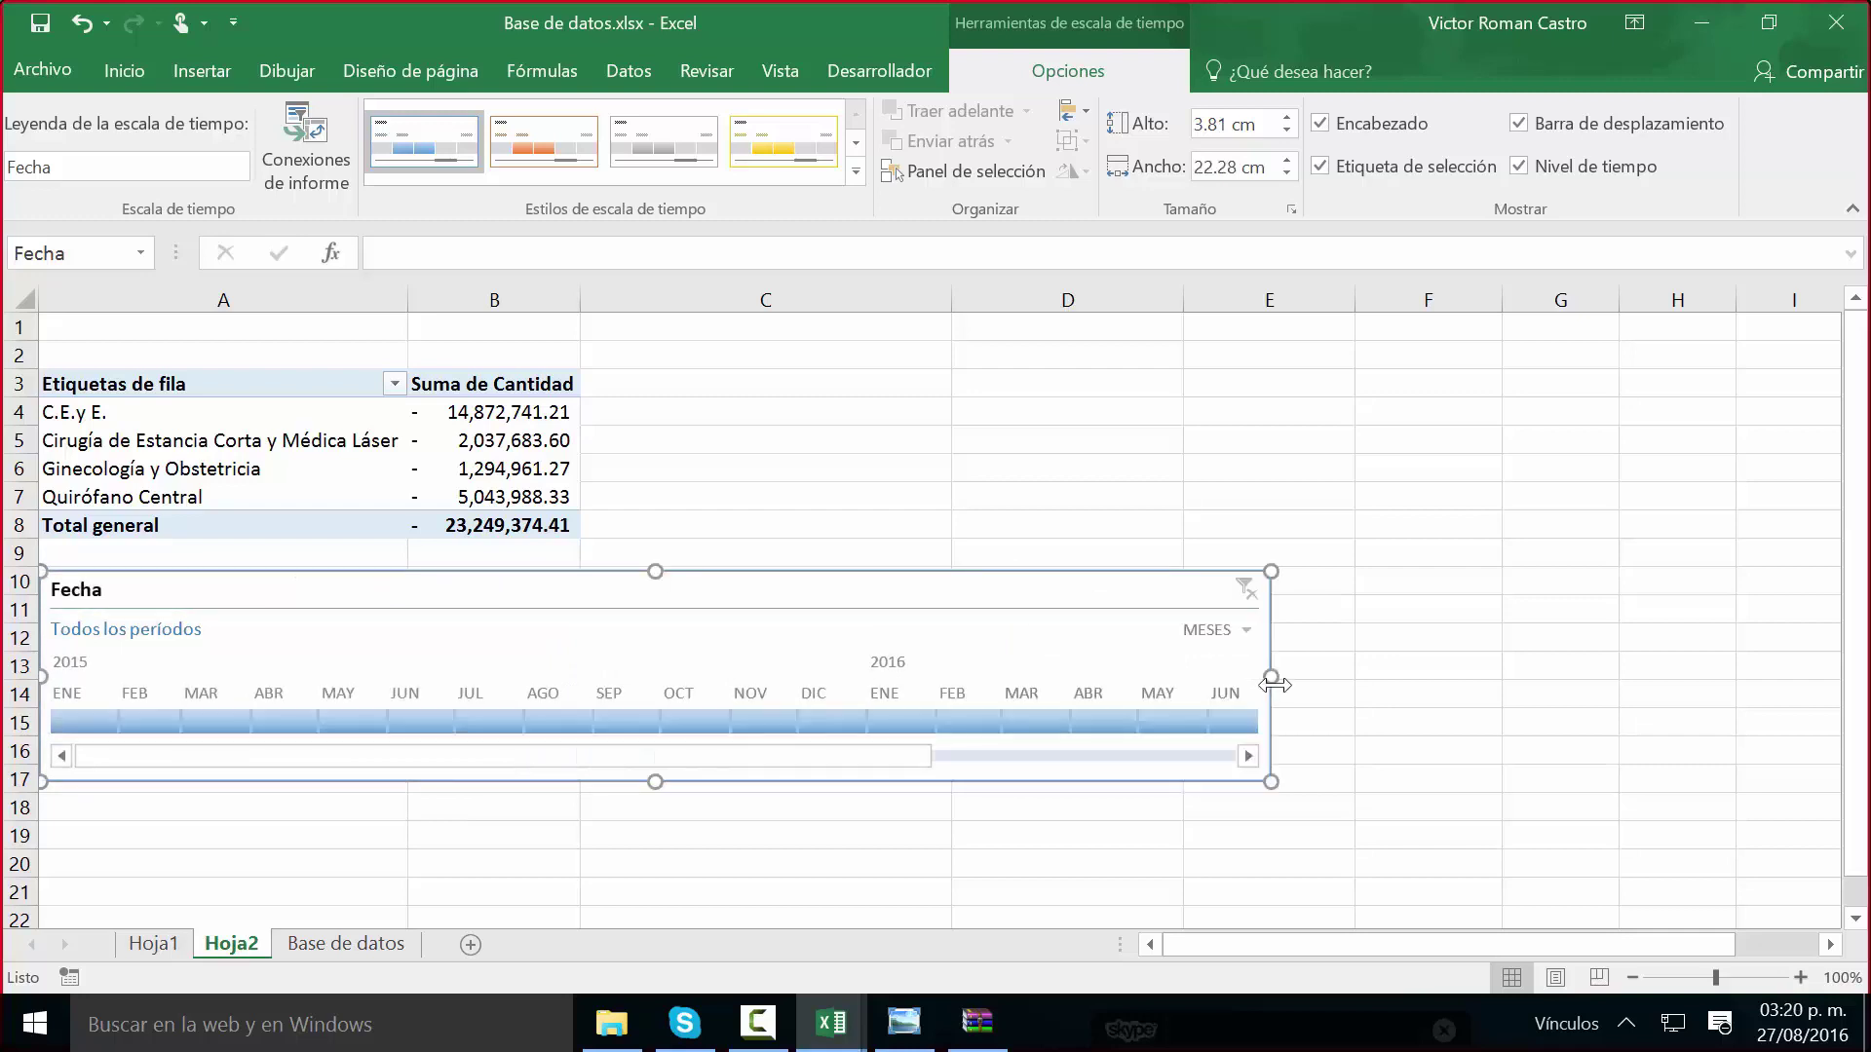
{"action": "left_click_drag", "start_coordinate": [1271, 685], "coordinate": [1412, 685]}
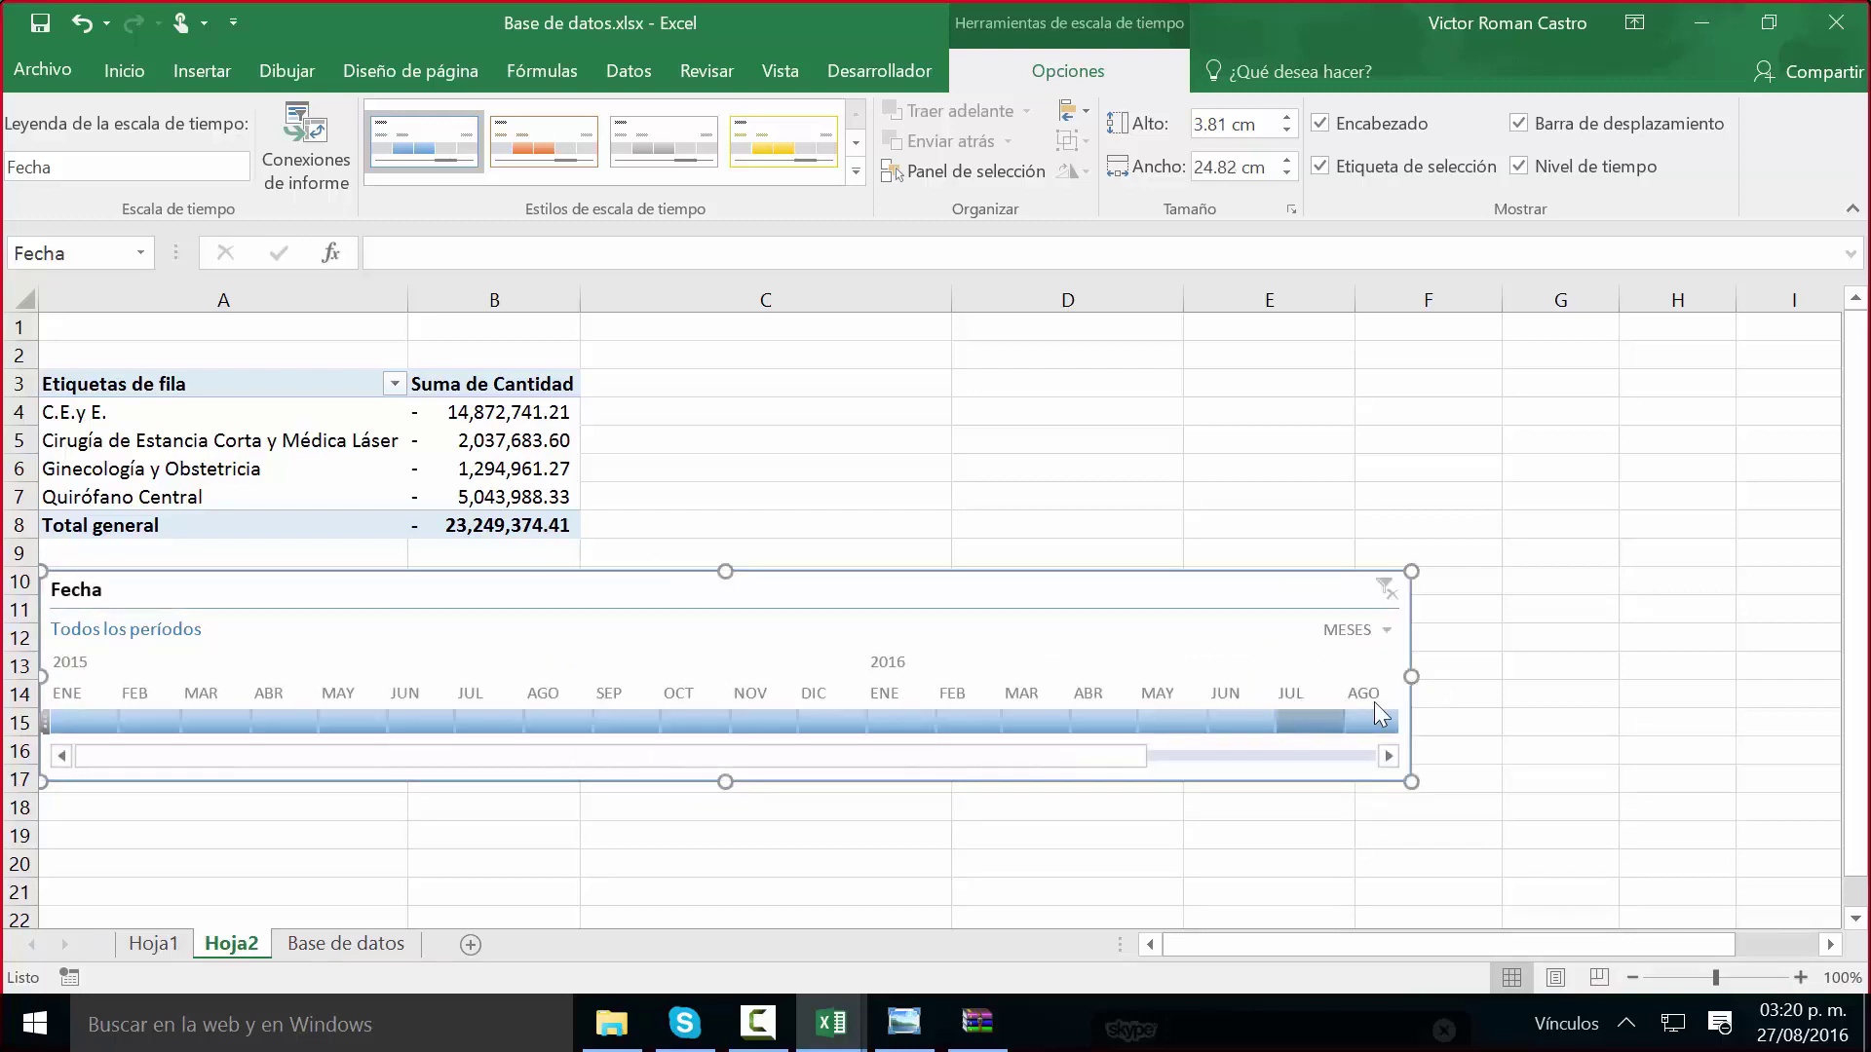
{"action": "left_click", "coordinate": [910, 723]}
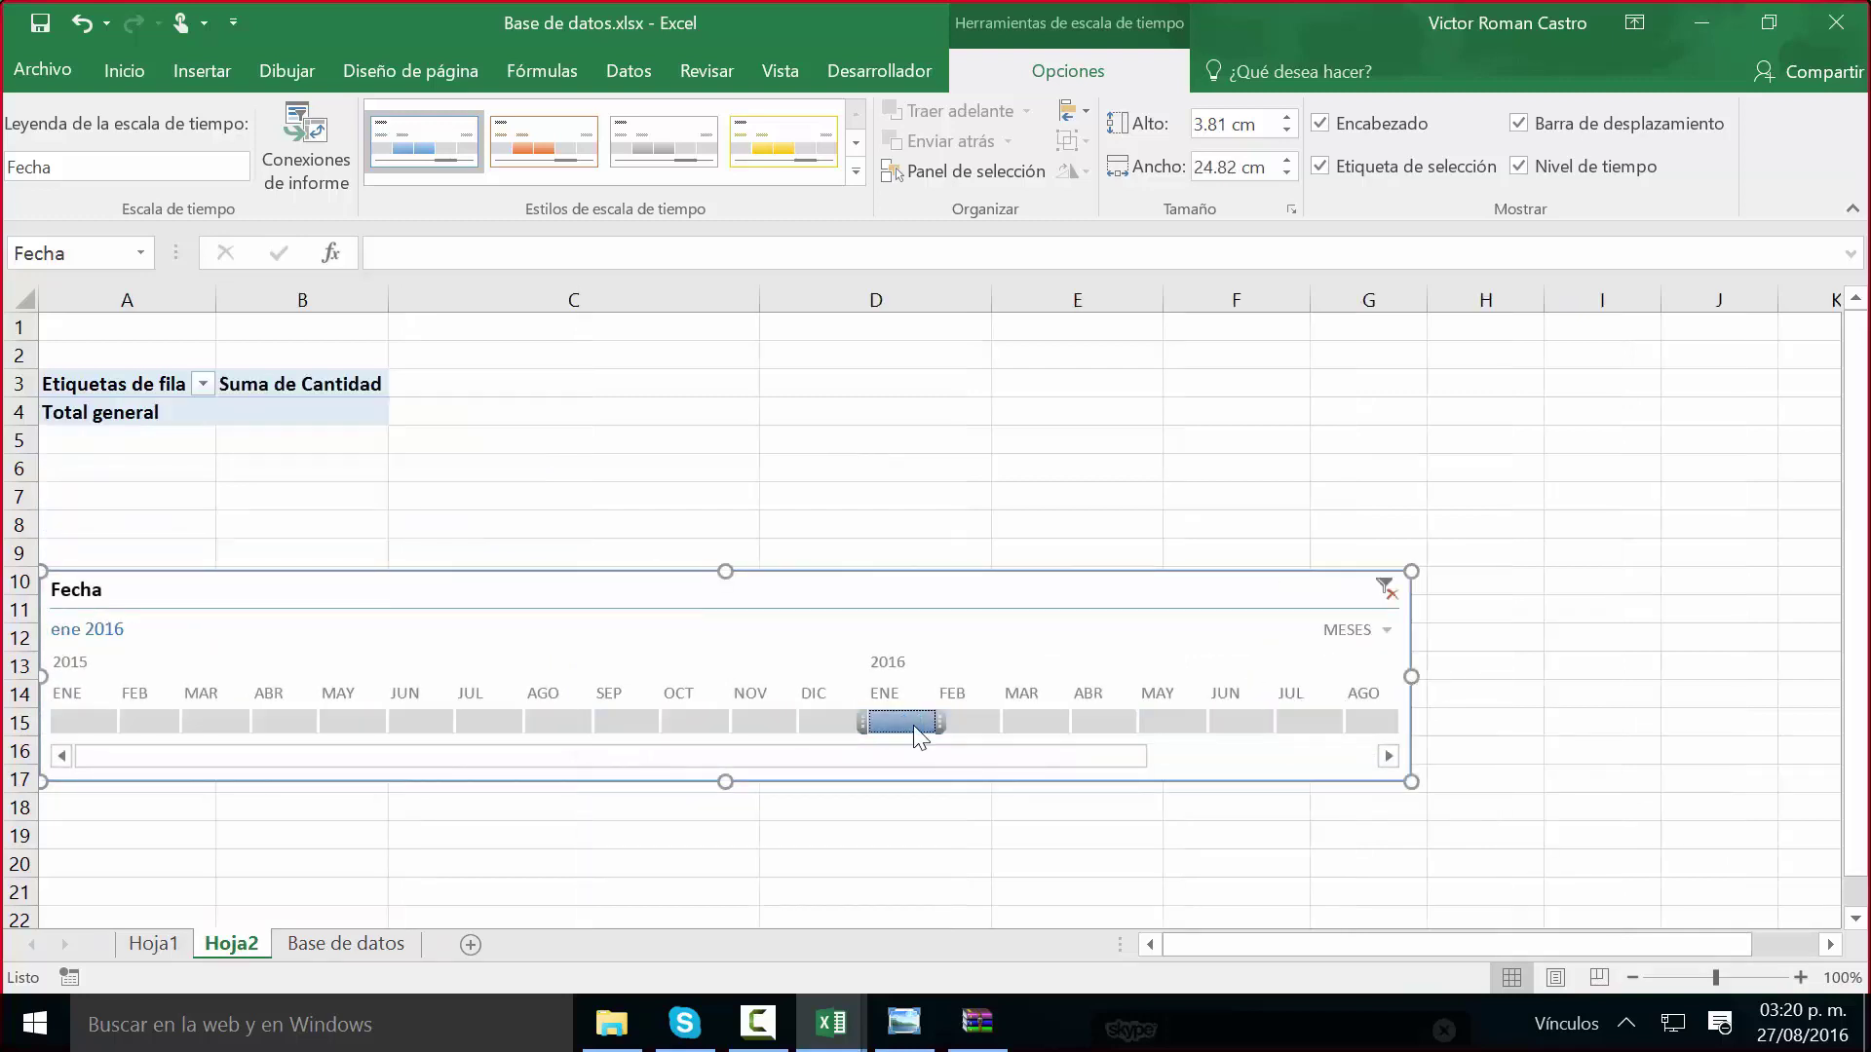
{"action": "left_click_drag", "start_coordinate": [1411, 680], "coordinate": [876, 714]}
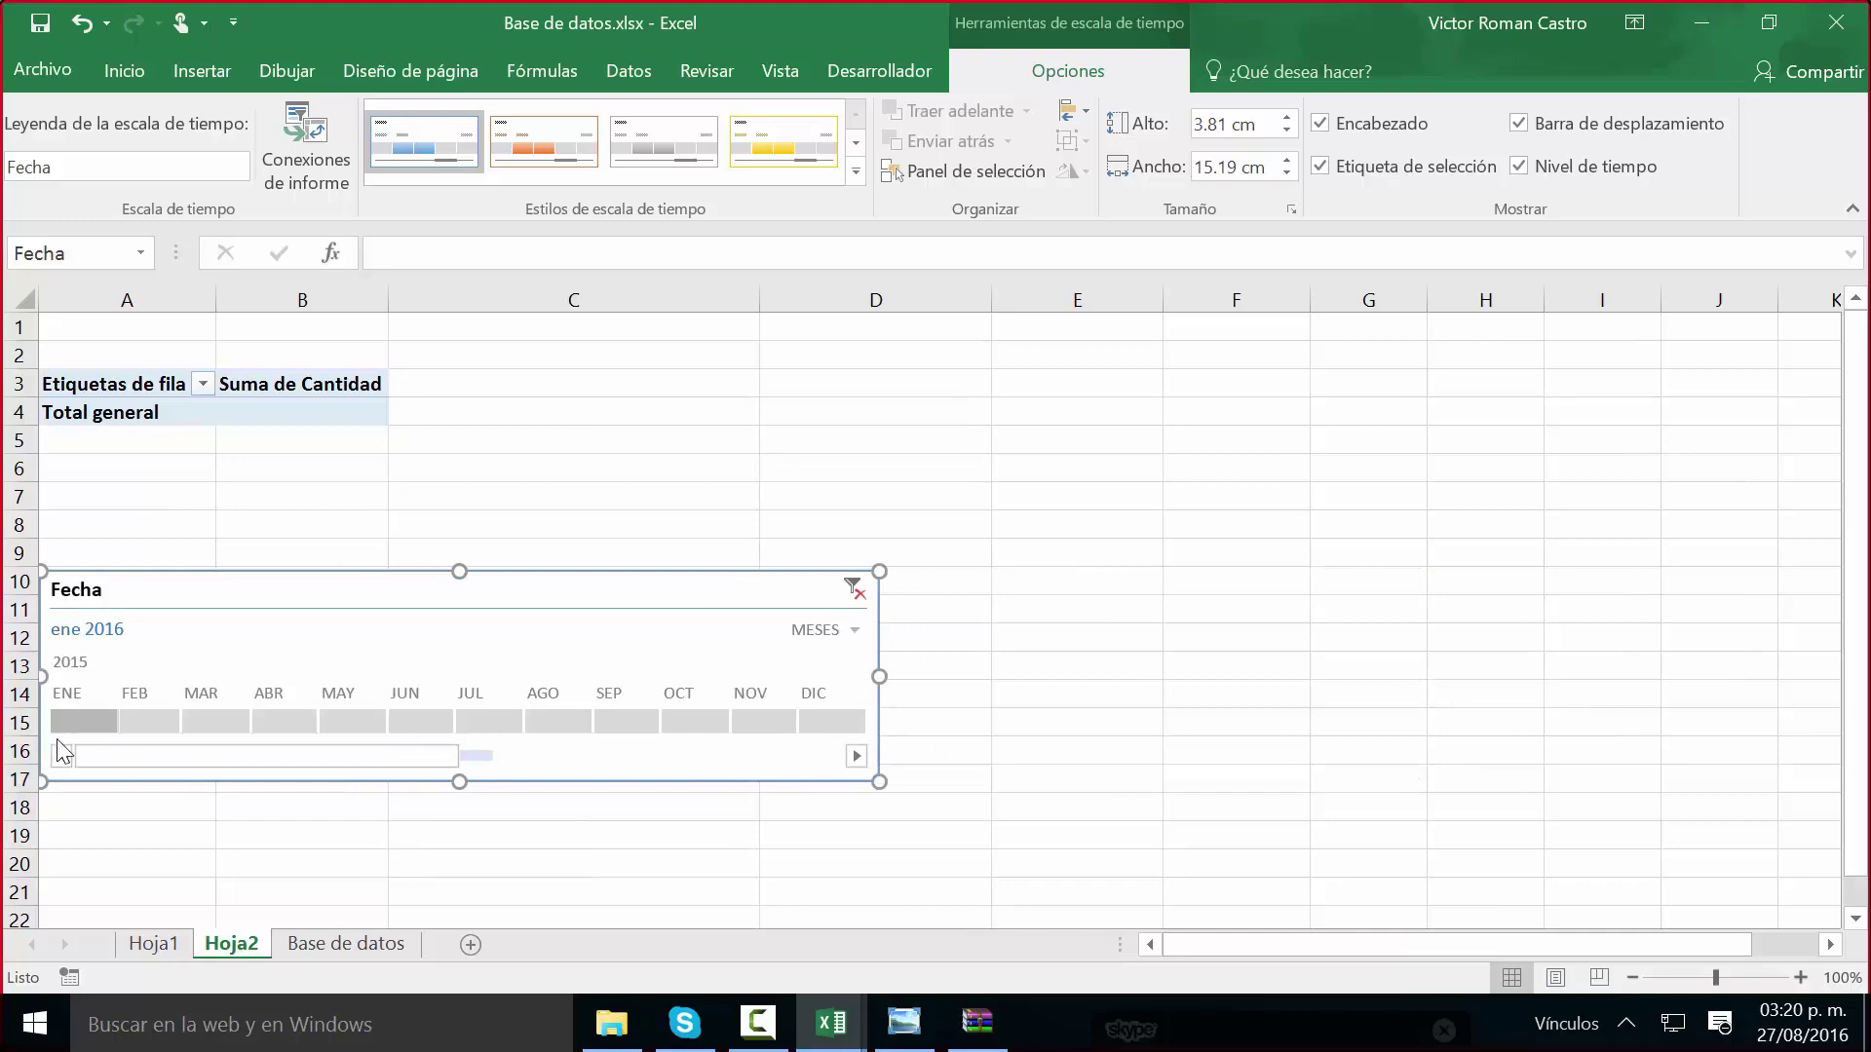
- Clear the timeline filter and step the month filter through 2015 up to SEP 2015
{"action": "left_click", "coordinate": [854, 588]}
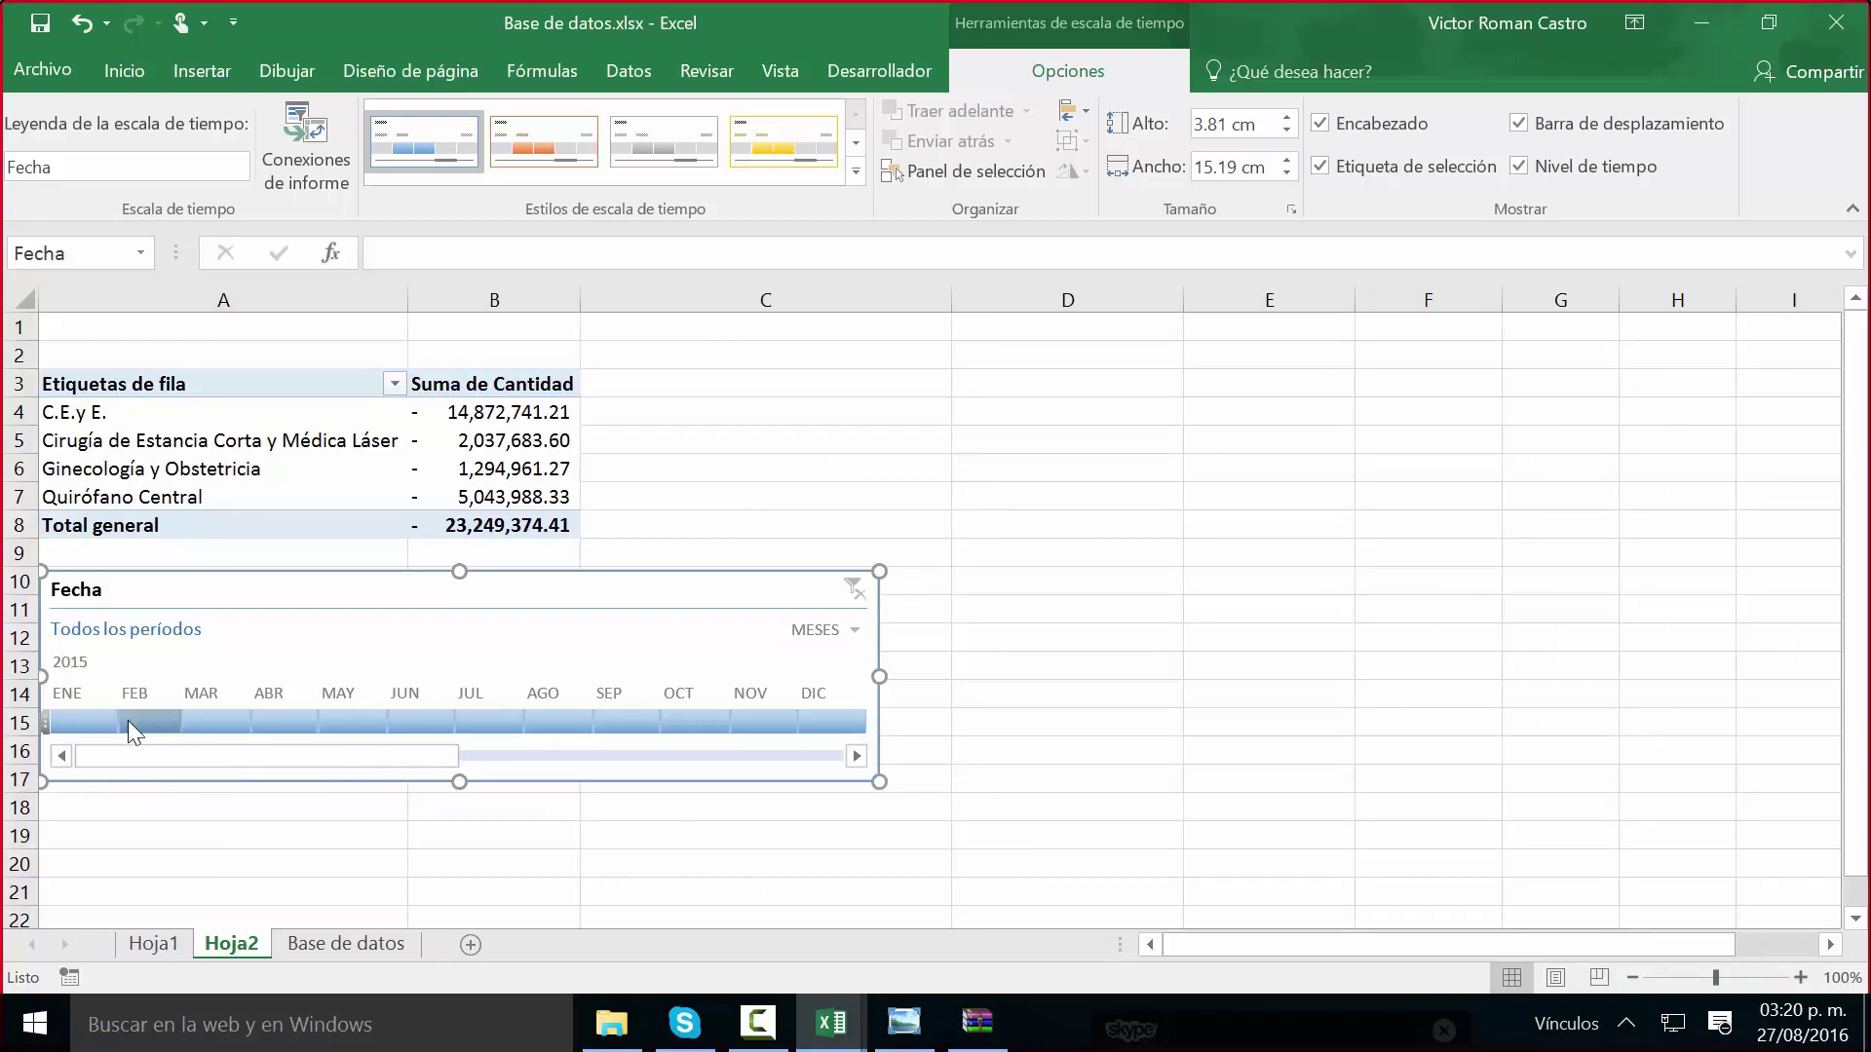
{"action": "left_click", "coordinate": [92, 721]}
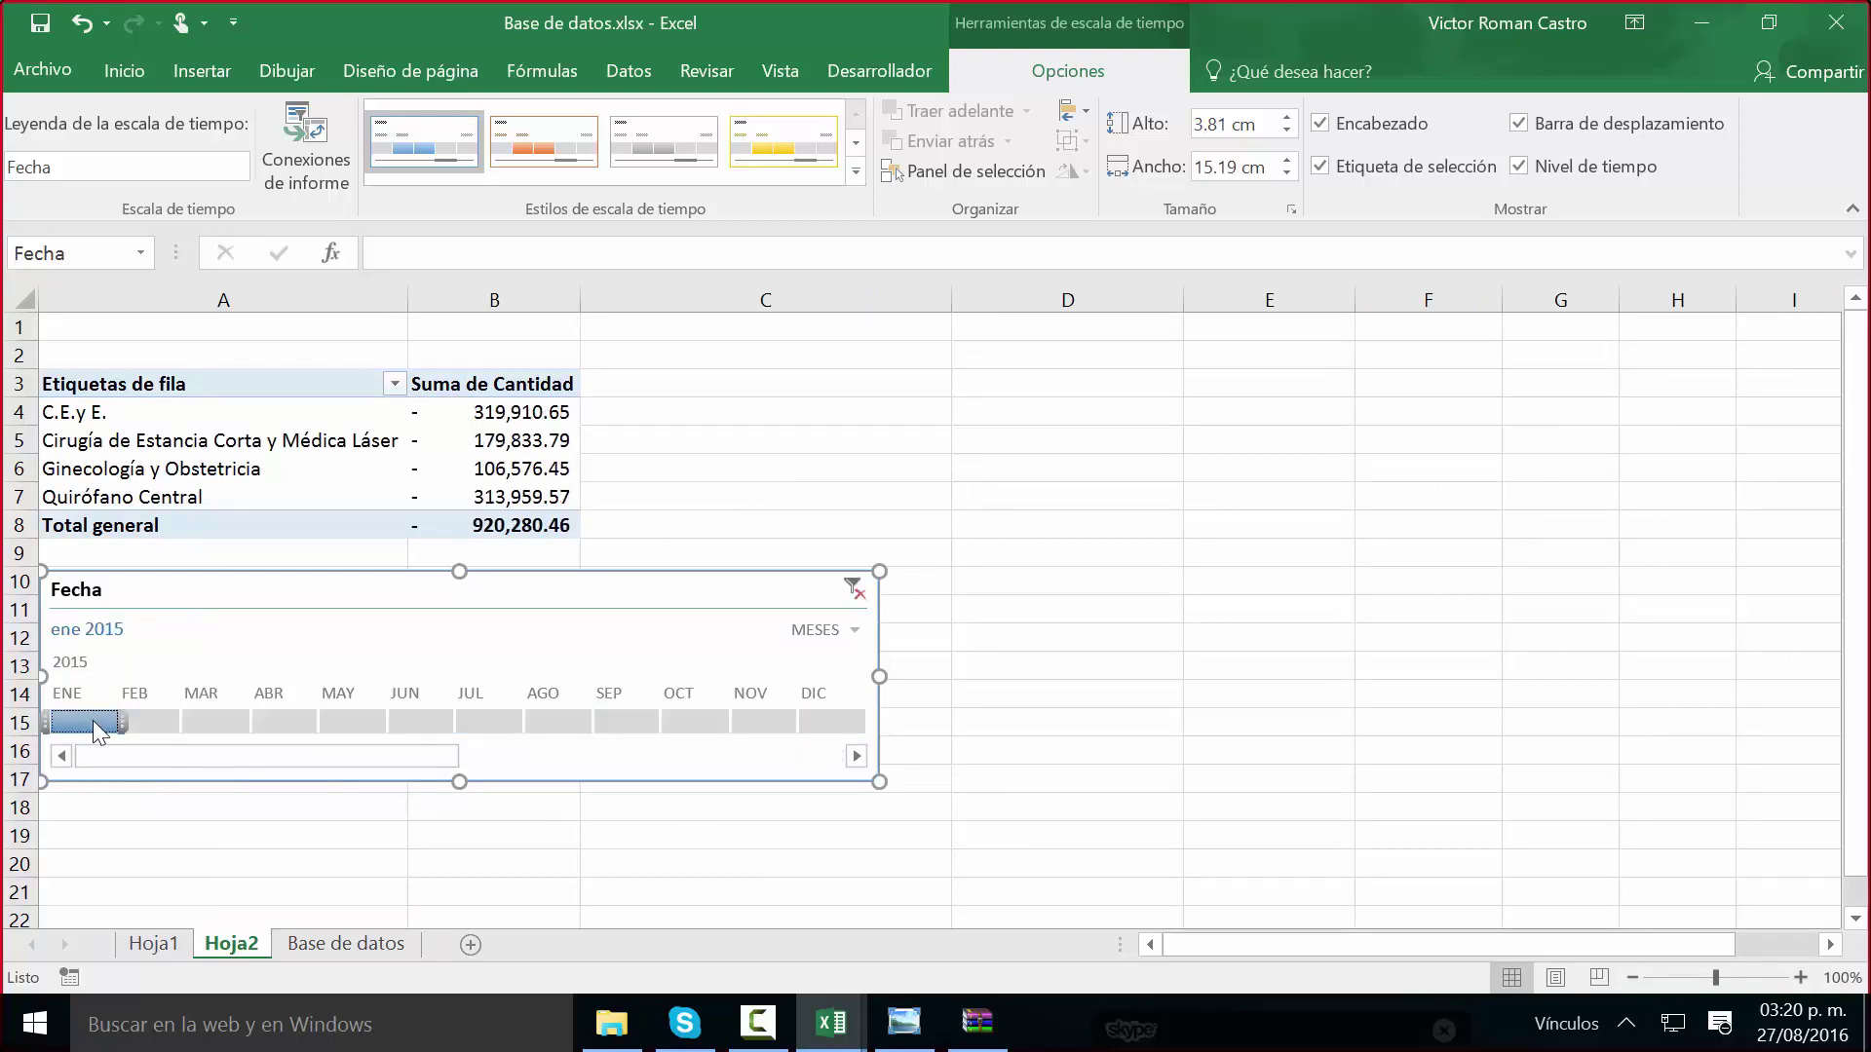
{"action": "left_click", "coordinate": [144, 723]}
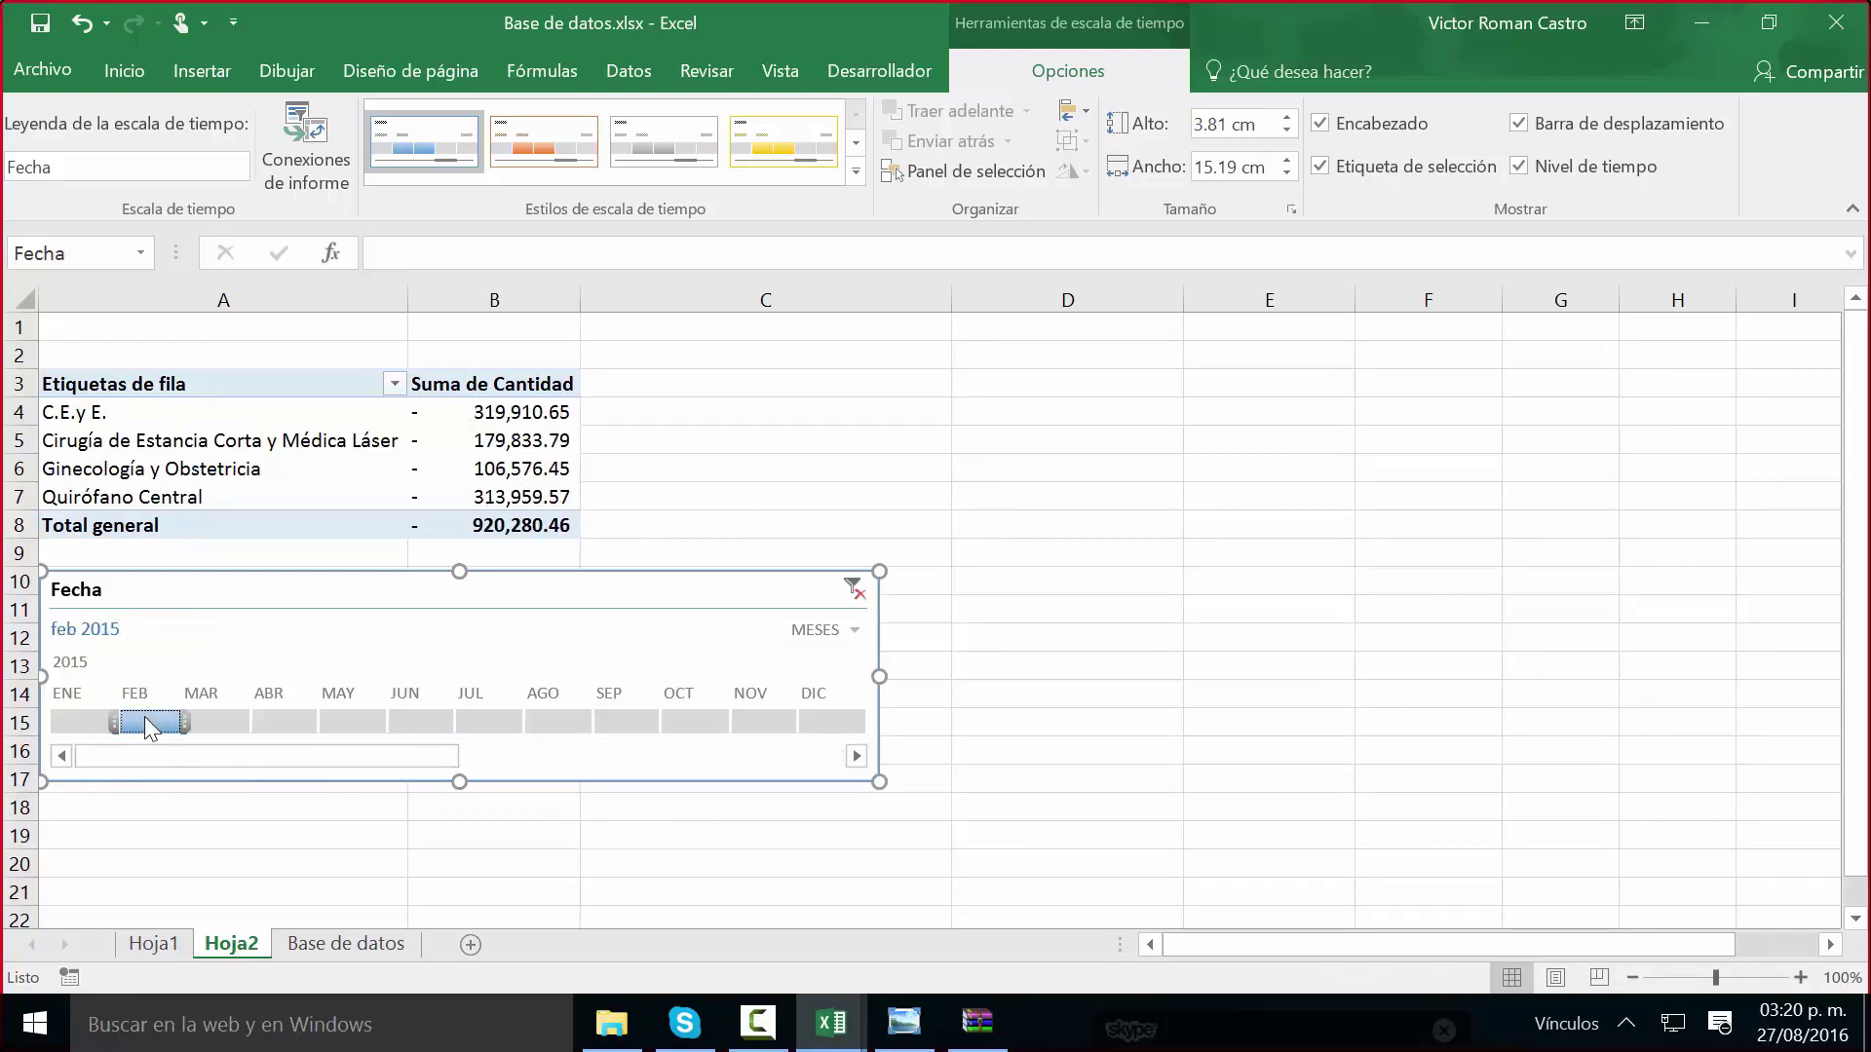
{"action": "left_click", "coordinate": [207, 723]}
{"action": "left_click_drag", "start_coordinate": [207, 725], "coordinate": [288, 726]}
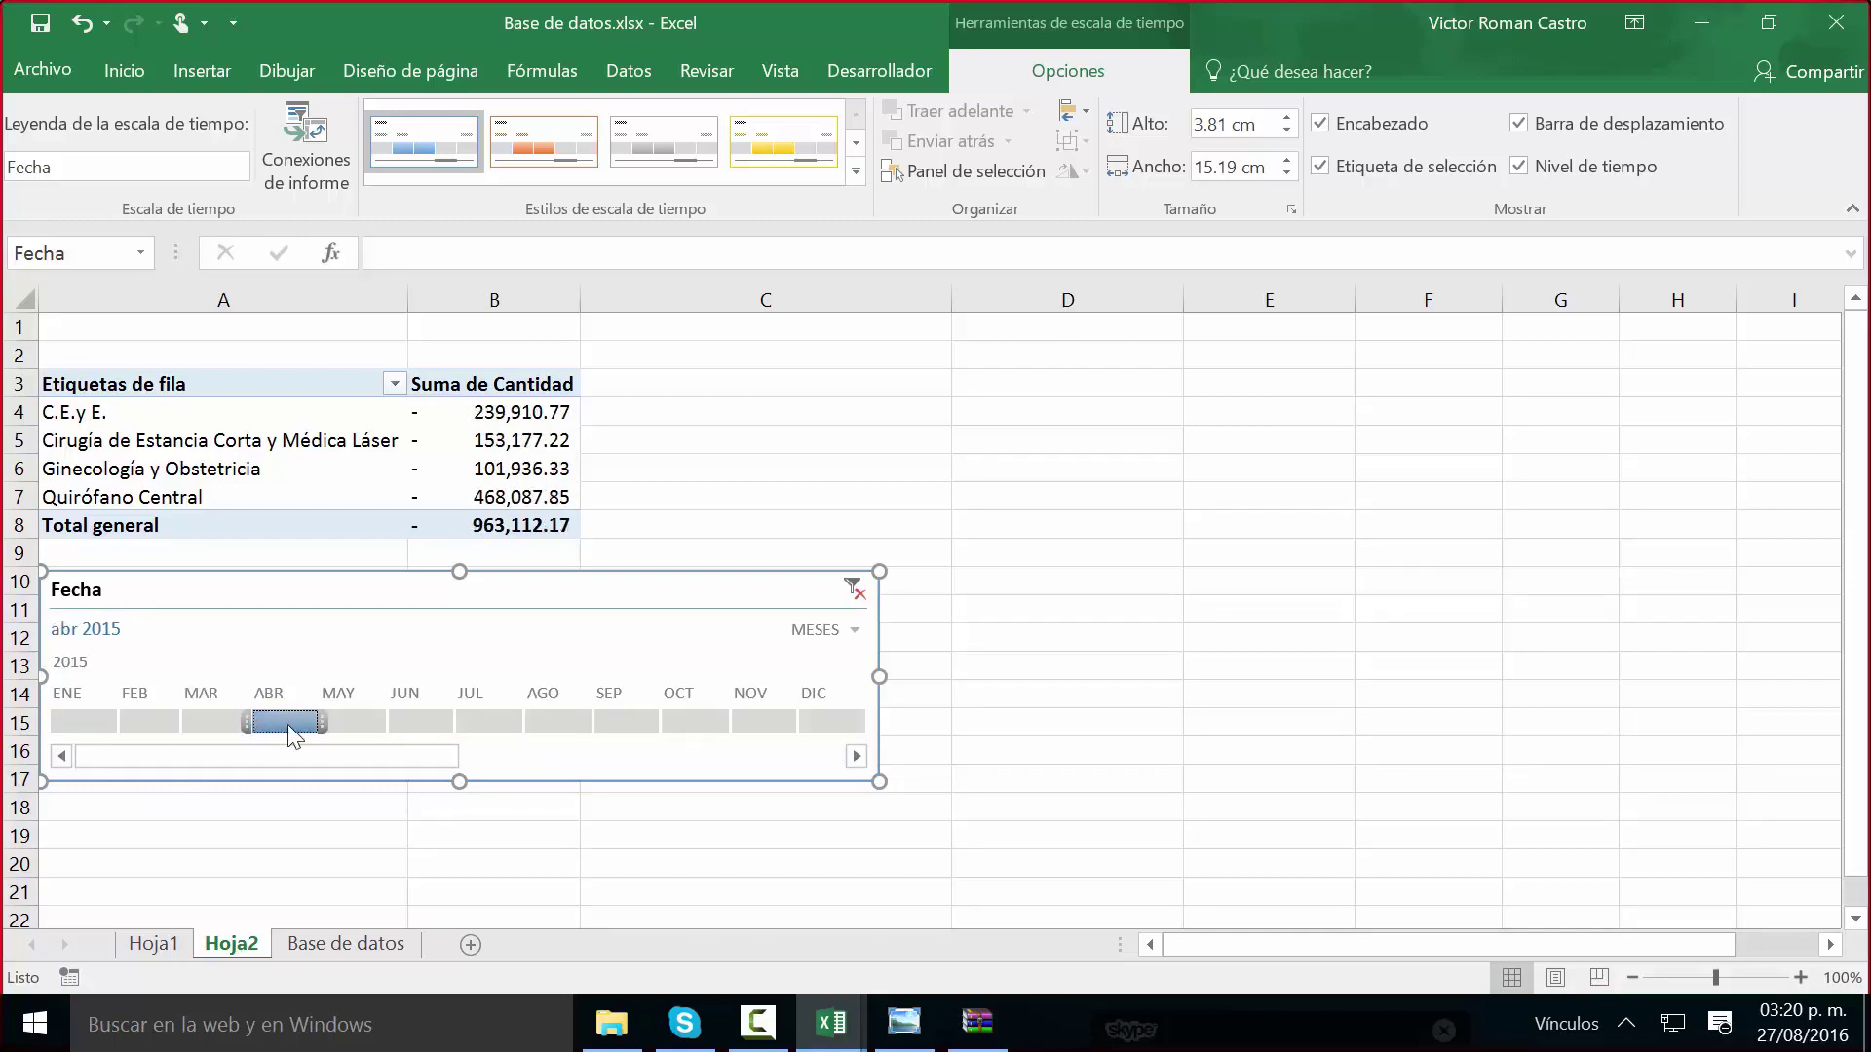
{"action": "left_click", "coordinate": [343, 722]}
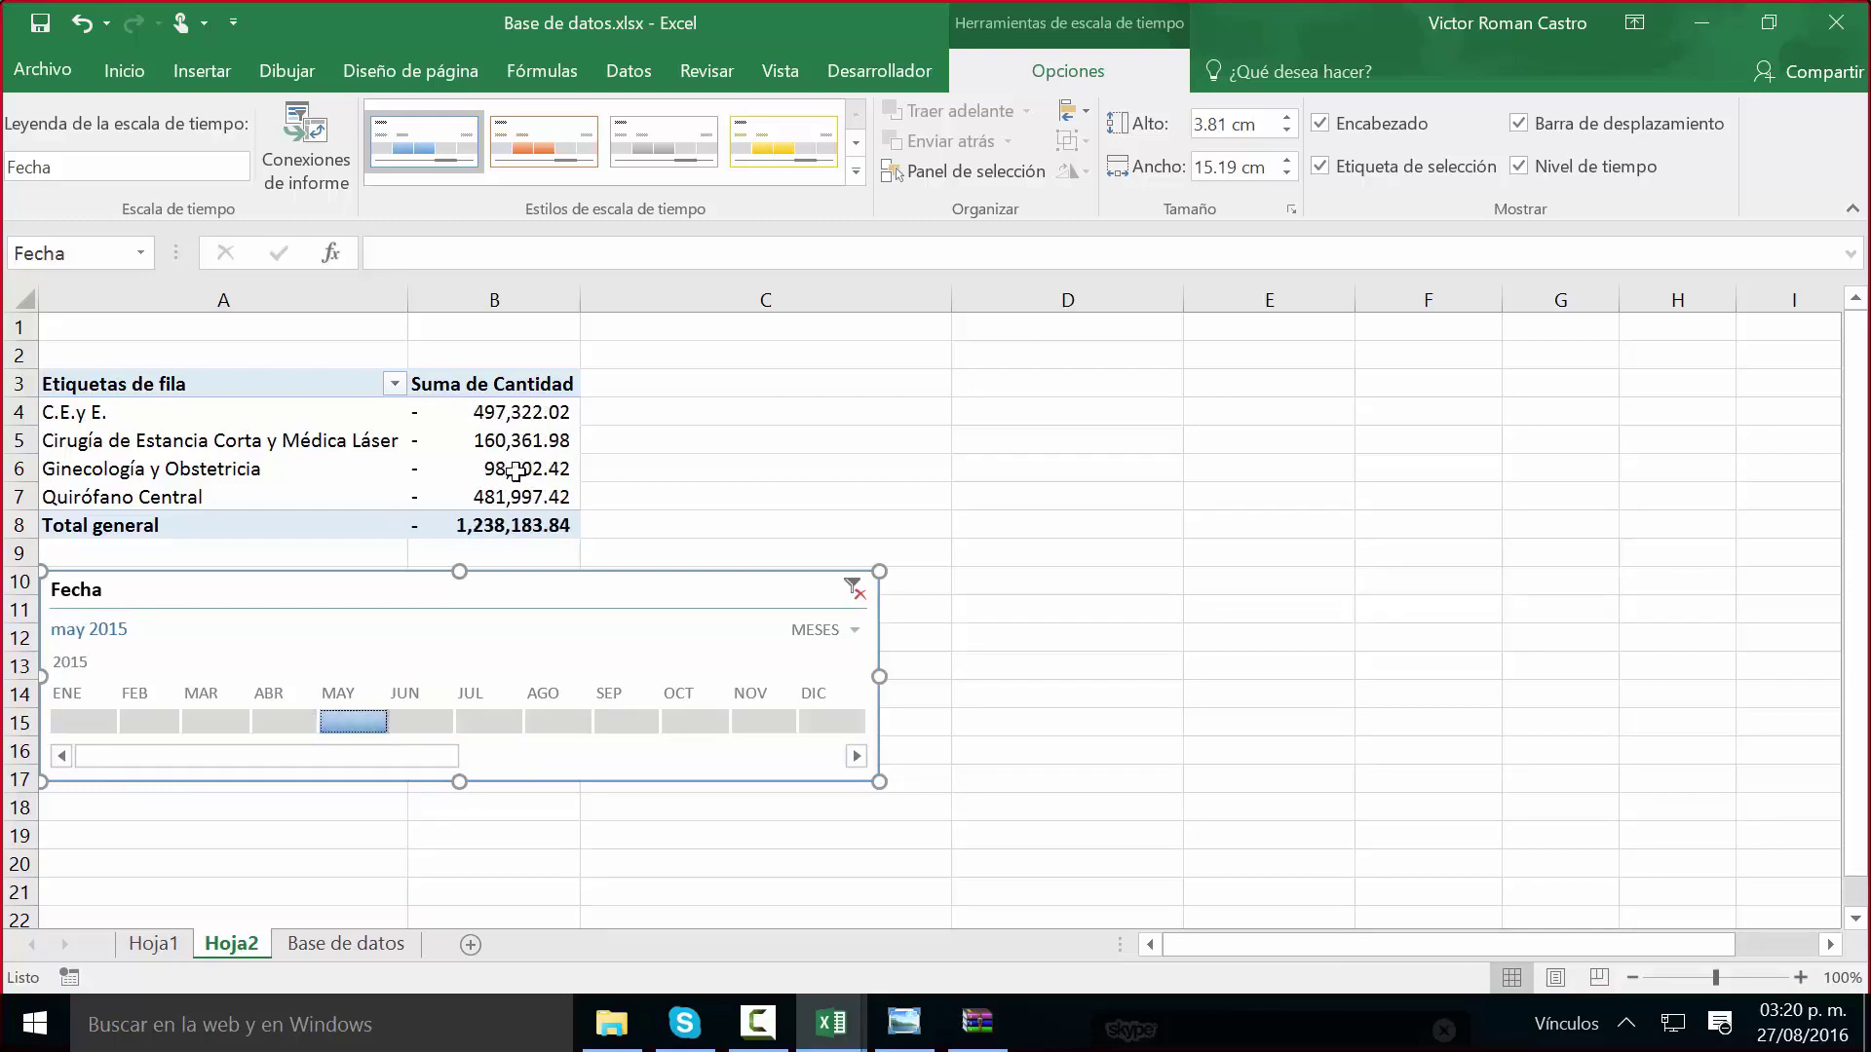
{"action": "left_click", "coordinate": [501, 725]}
{"action": "left_click", "coordinate": [575, 725]}
{"action": "left_click", "coordinate": [627, 726]}
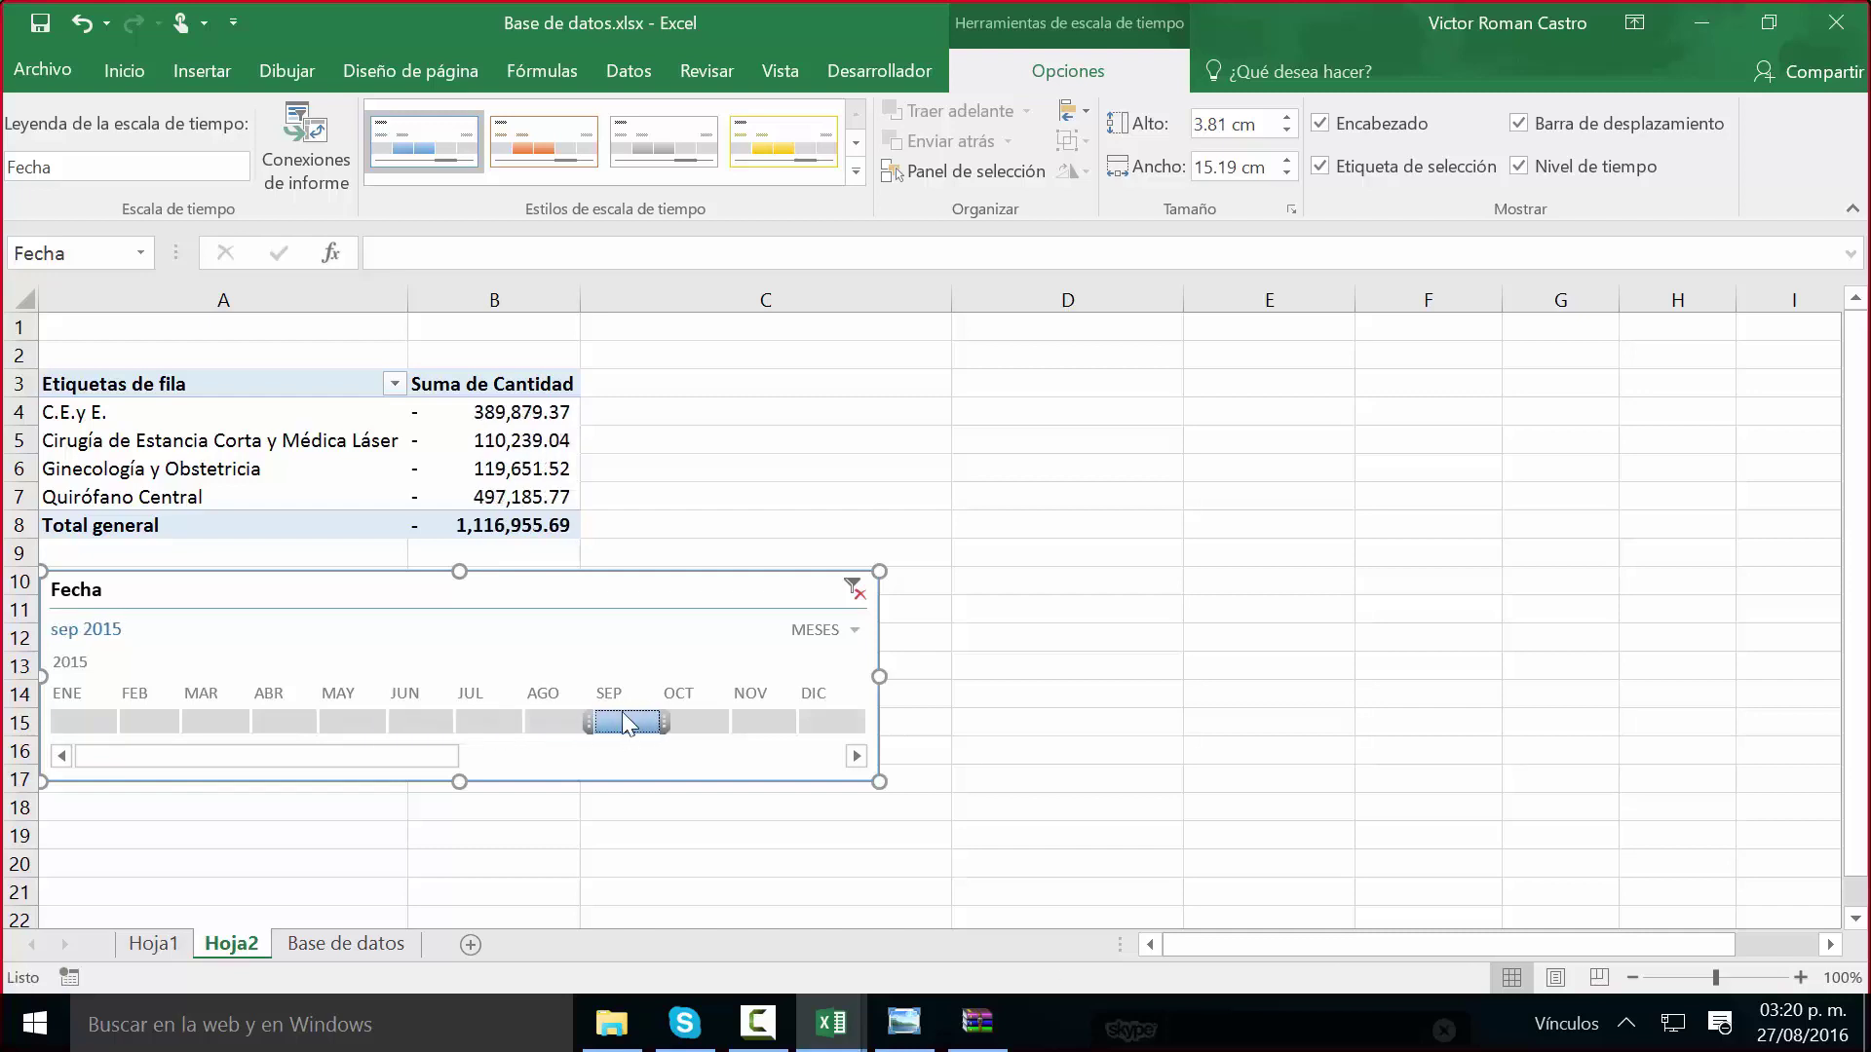
{"action": "left_click", "coordinate": [856, 630]}
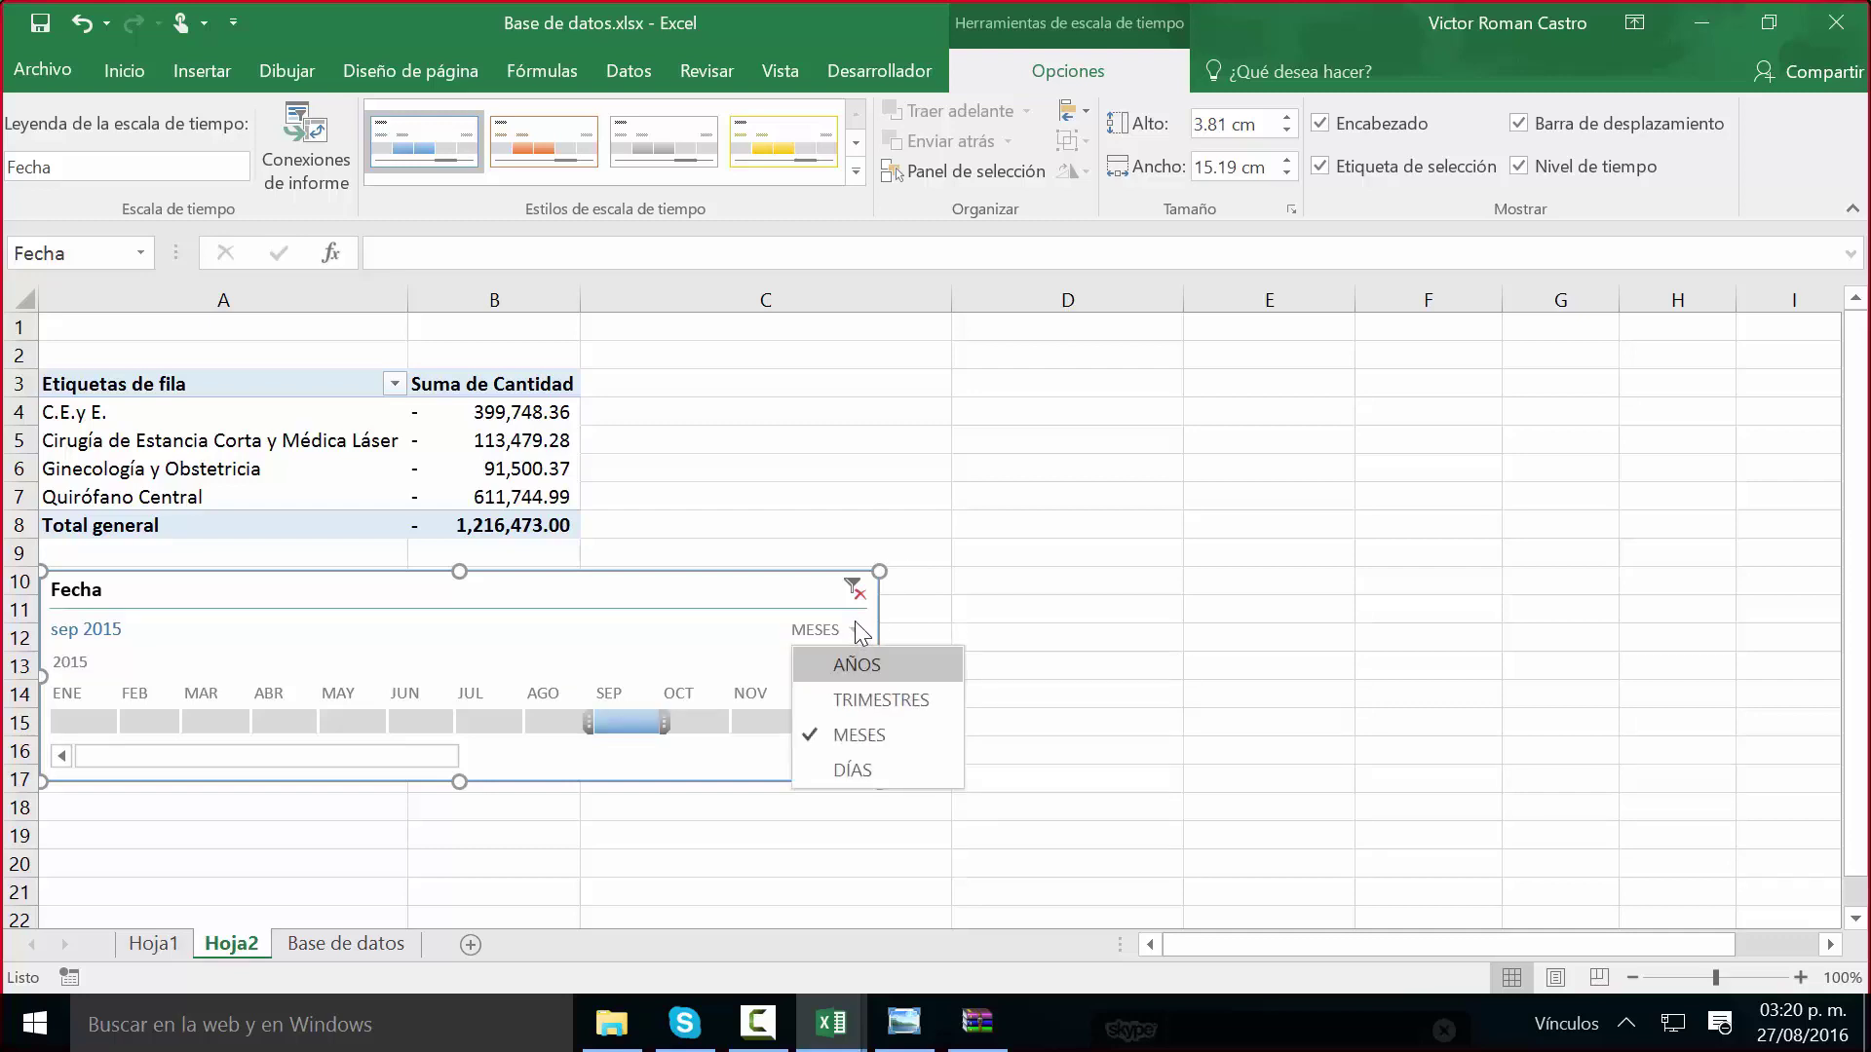
- Switch the timeline to TRIMESTRES, narrow it to 13.74 cm, and filter to 3T 2015
{"action": "left_click", "coordinate": [853, 702]}
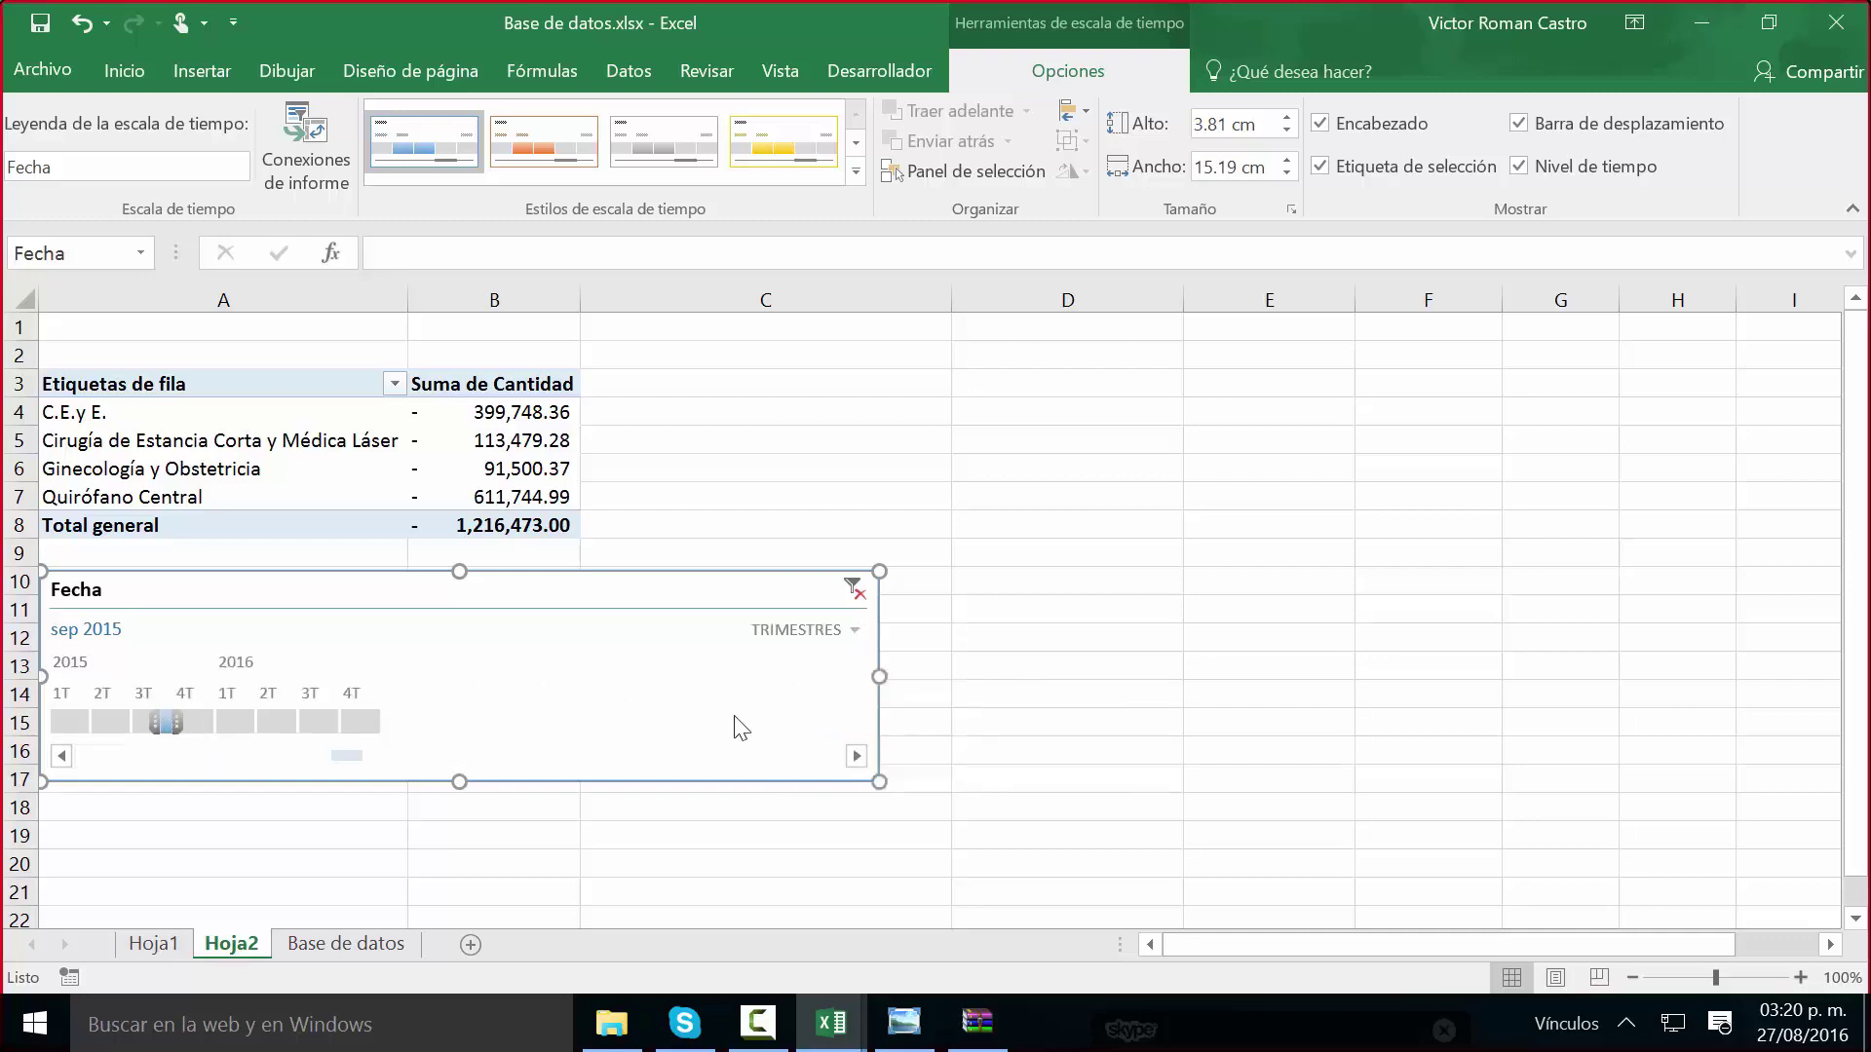
{"action": "left_click_drag", "start_coordinate": [879, 679], "coordinate": [798, 679]}
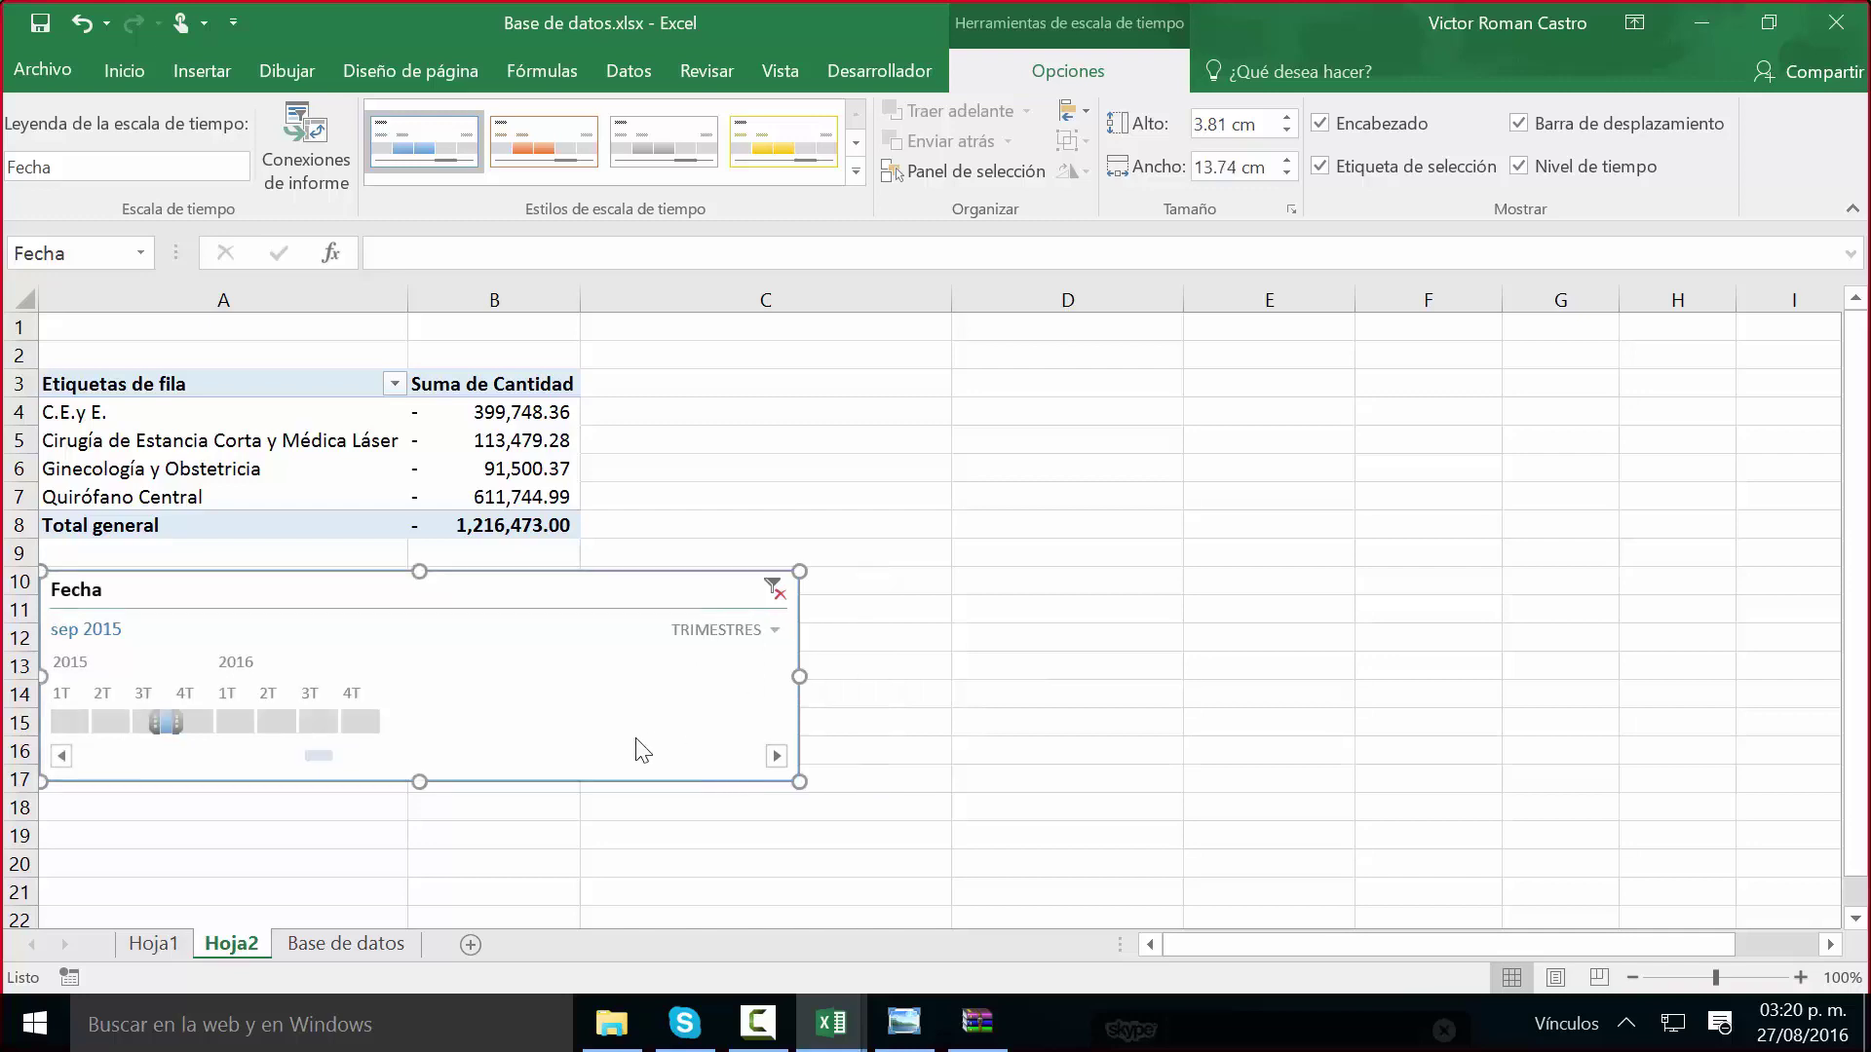
{"action": "left_click", "coordinate": [110, 722]}
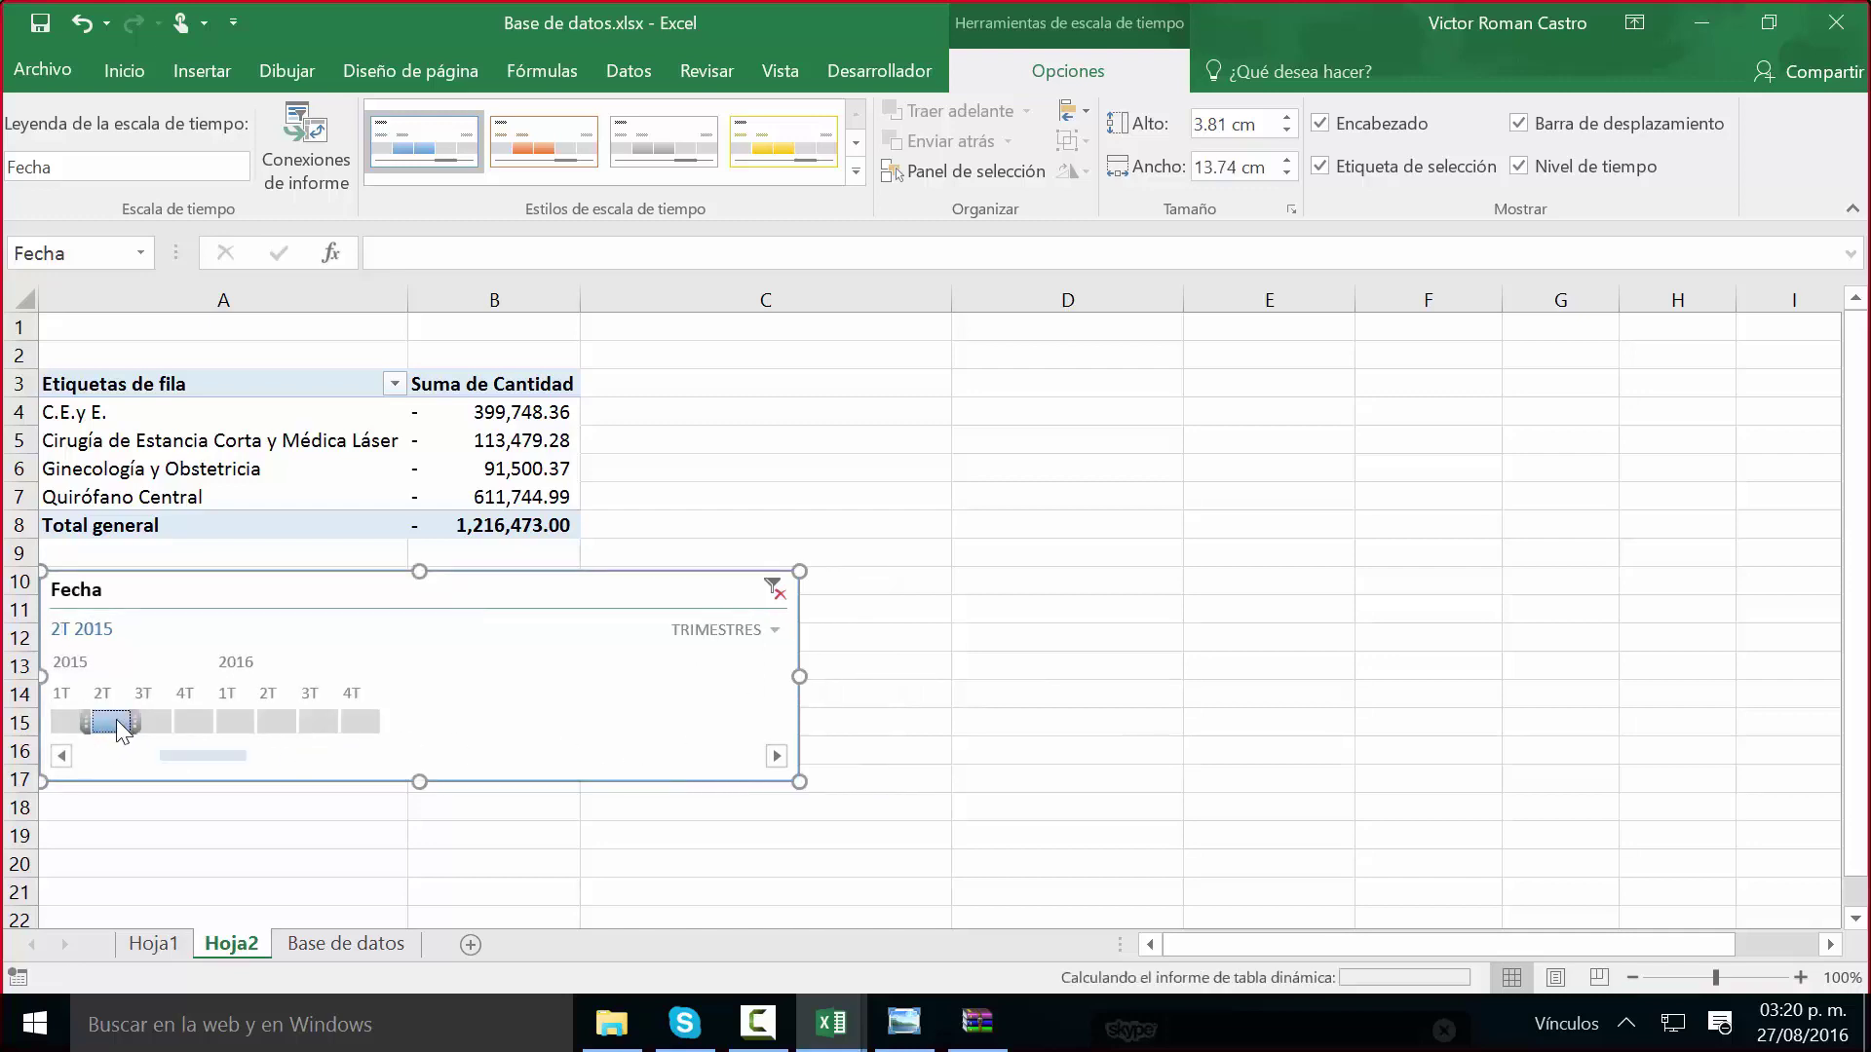
{"action": "left_click", "coordinate": [60, 721]}
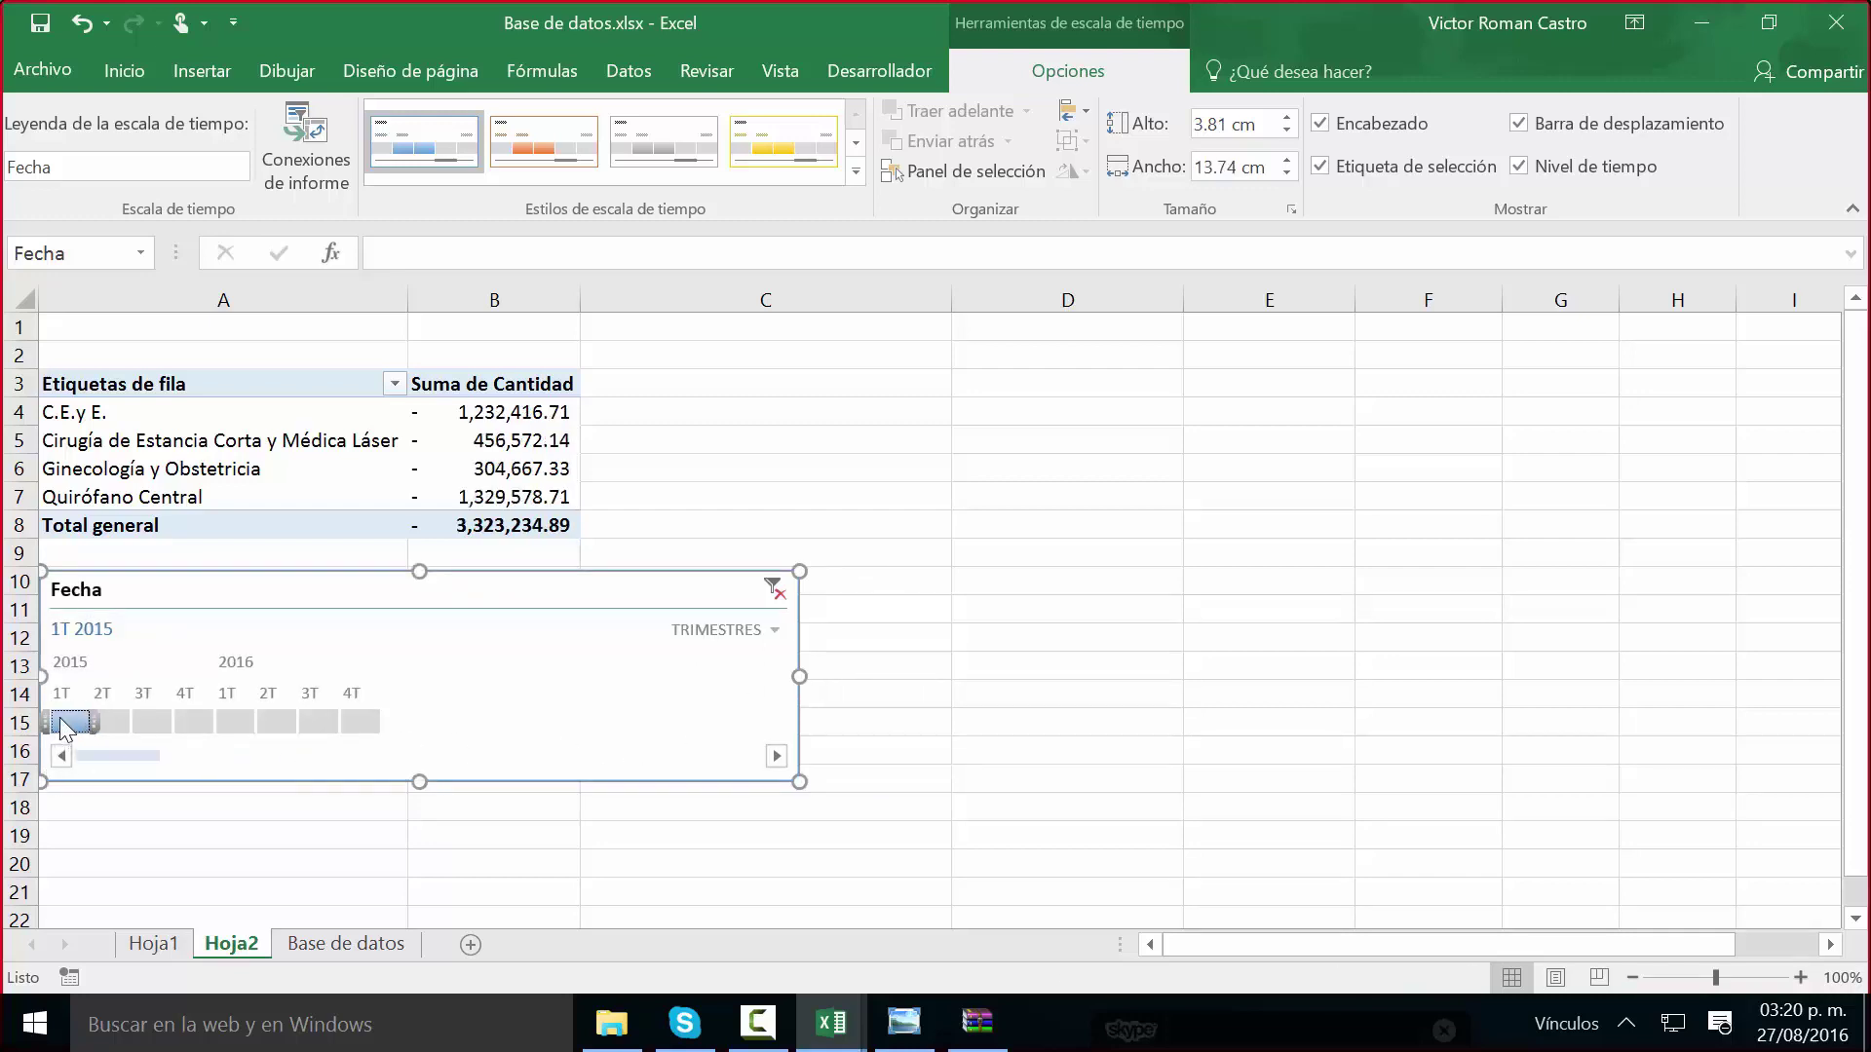
{"action": "left_click", "coordinate": [113, 727]}
{"action": "left_click", "coordinate": [156, 721]}
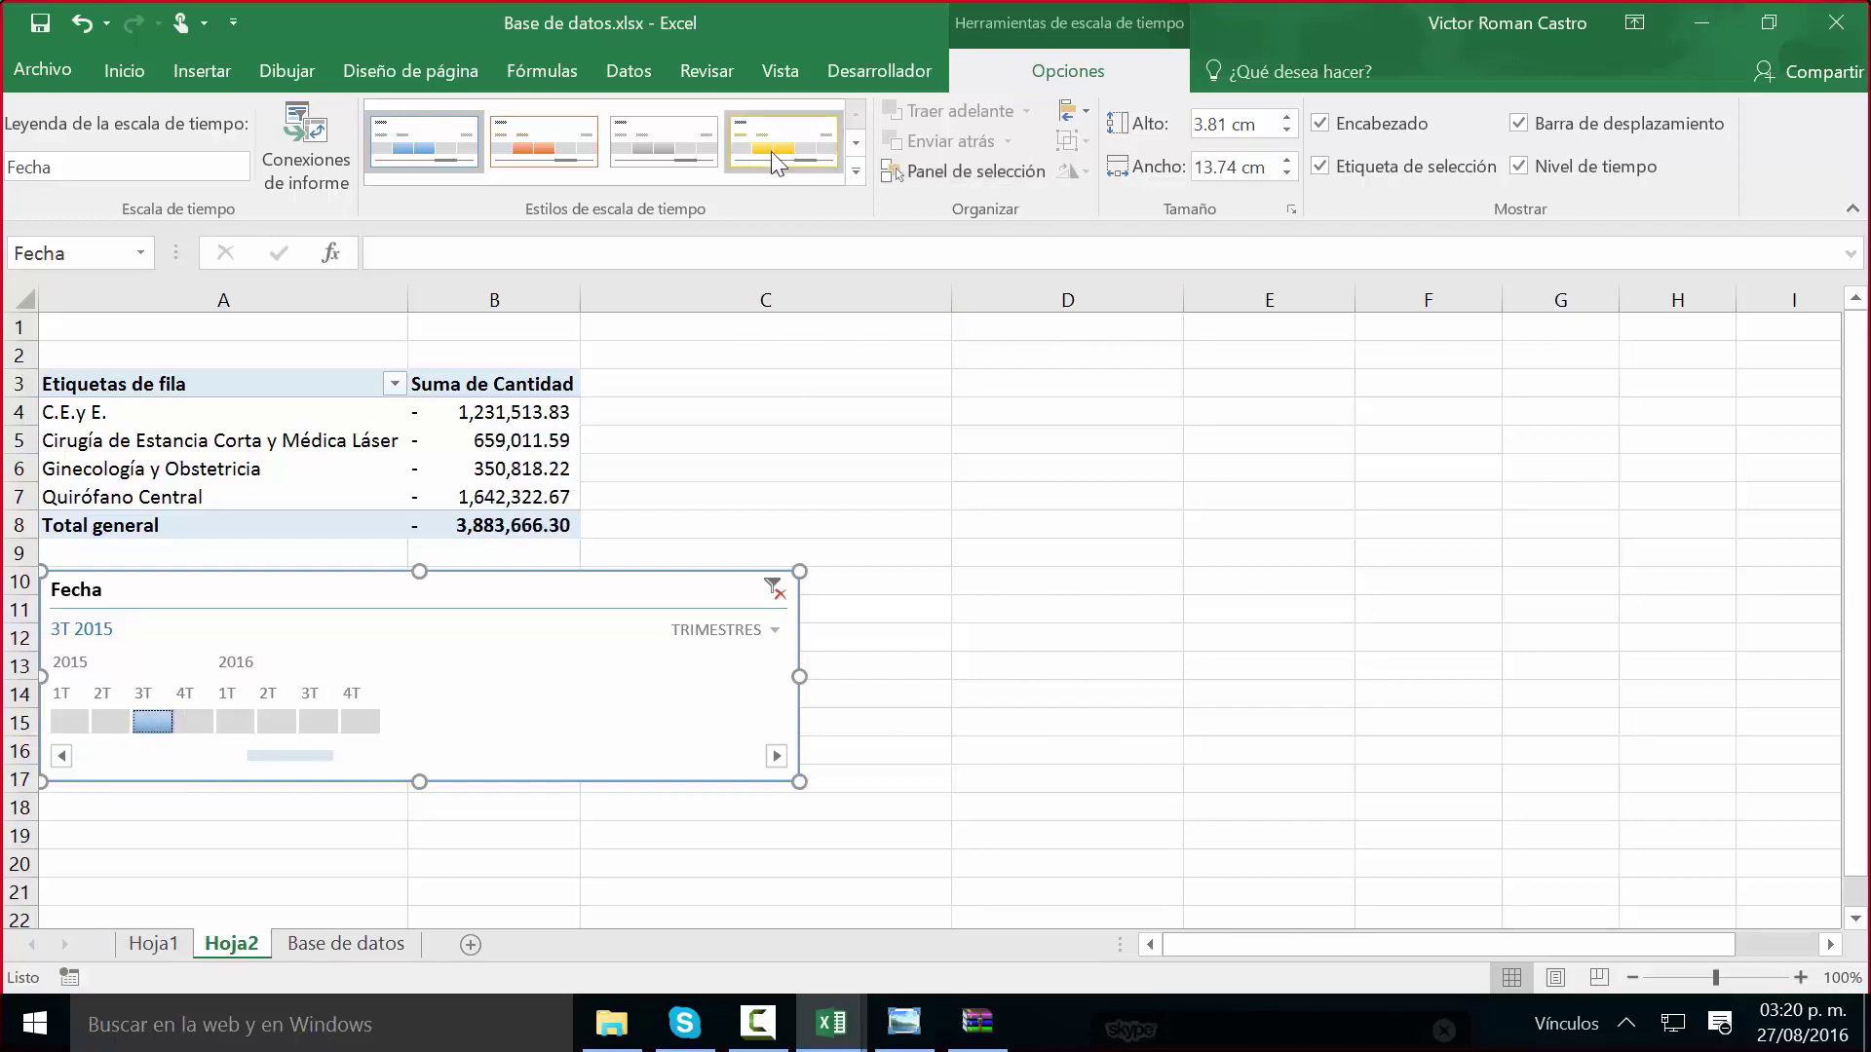
- Apply the blue timeline style, replacing the orange dark one tried first
{"action": "left_click", "coordinate": [855, 171]}
{"action": "left_click", "coordinate": [534, 330]}
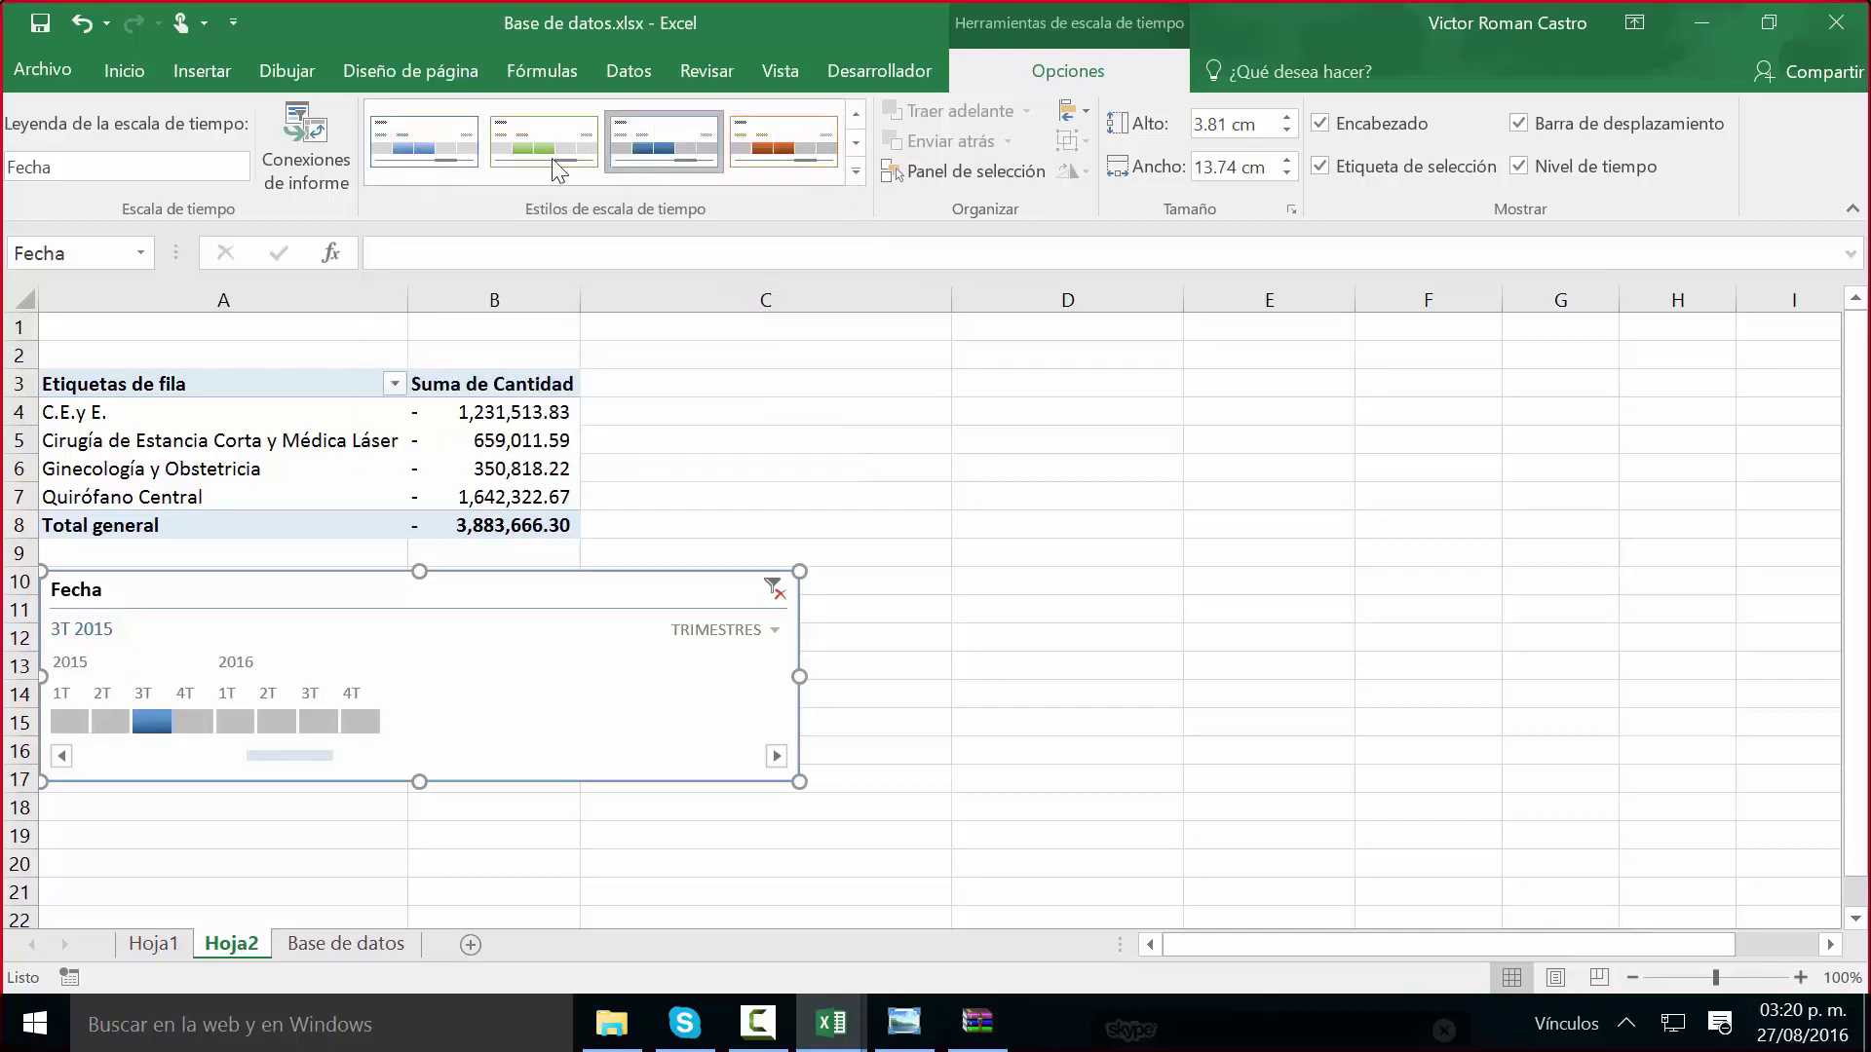
{"action": "left_click", "coordinate": [465, 156]}
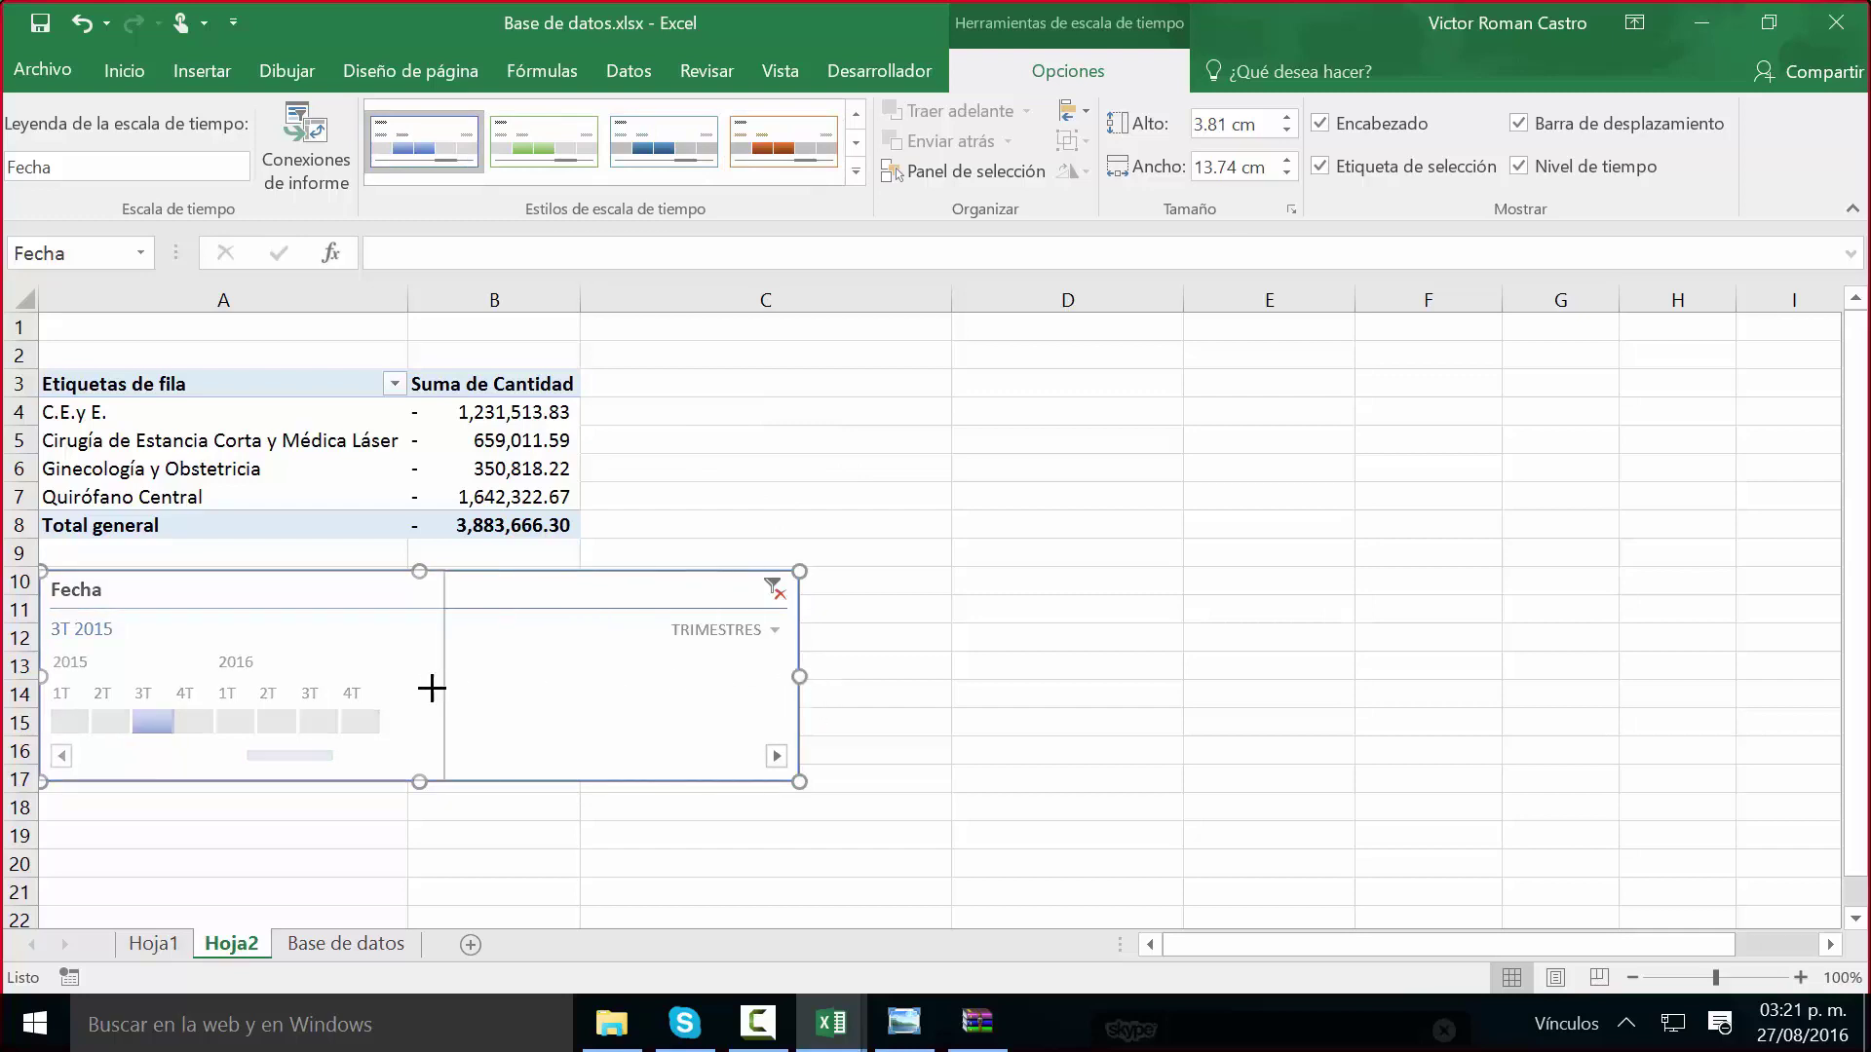
- Shrink the timeline to 6.84 × 3.65 cm and filter the pivot to 1T 2015
{"action": "left_click_drag", "start_coordinate": [799, 676], "coordinate": [419, 676]}
{"action": "left_click_drag", "start_coordinate": [229, 781], "coordinate": [87, 724]}
{"action": "left_click", "coordinate": [201, 721]}
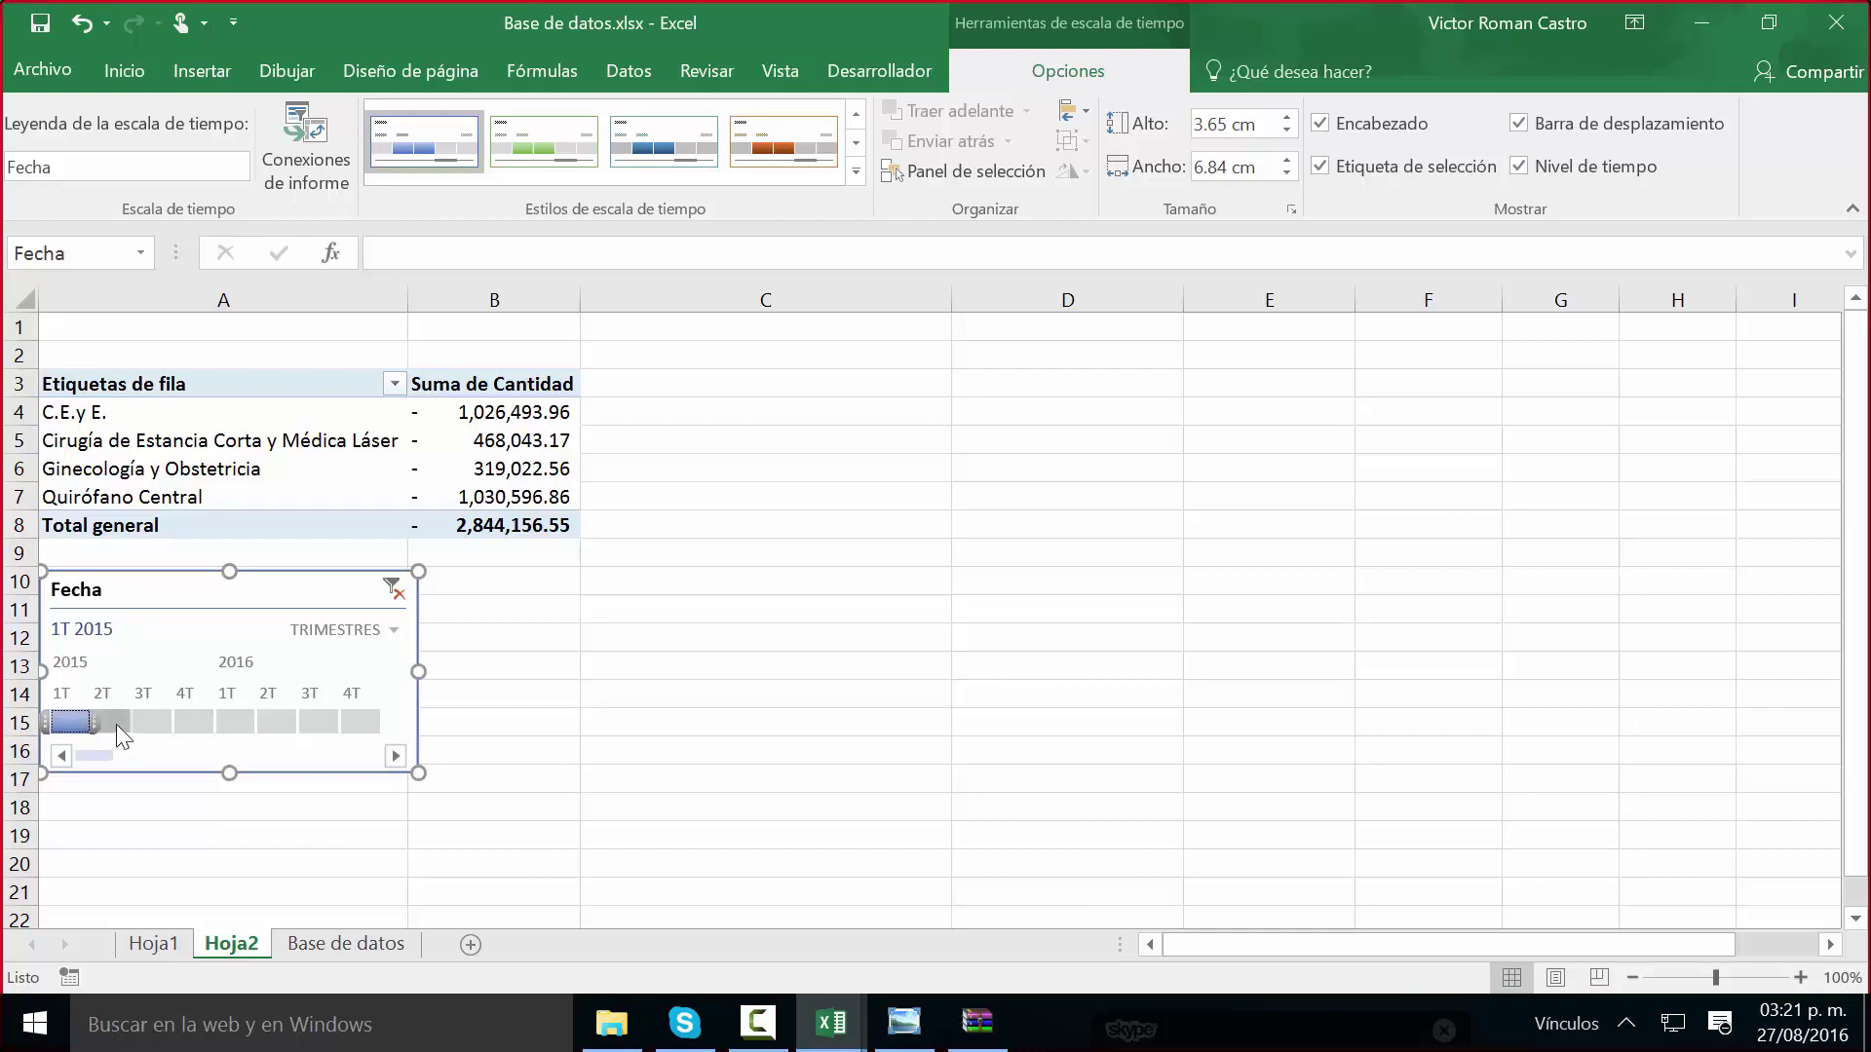
{"action": "mouse_move", "coordinate": [115, 723]}
{"action": "left_mouse_down"}
{"action": "mouse_move", "coordinate": [156, 728]}
{"action": "mouse_move", "coordinate": [95, 719]}
{"action": "left_mouse_up"}
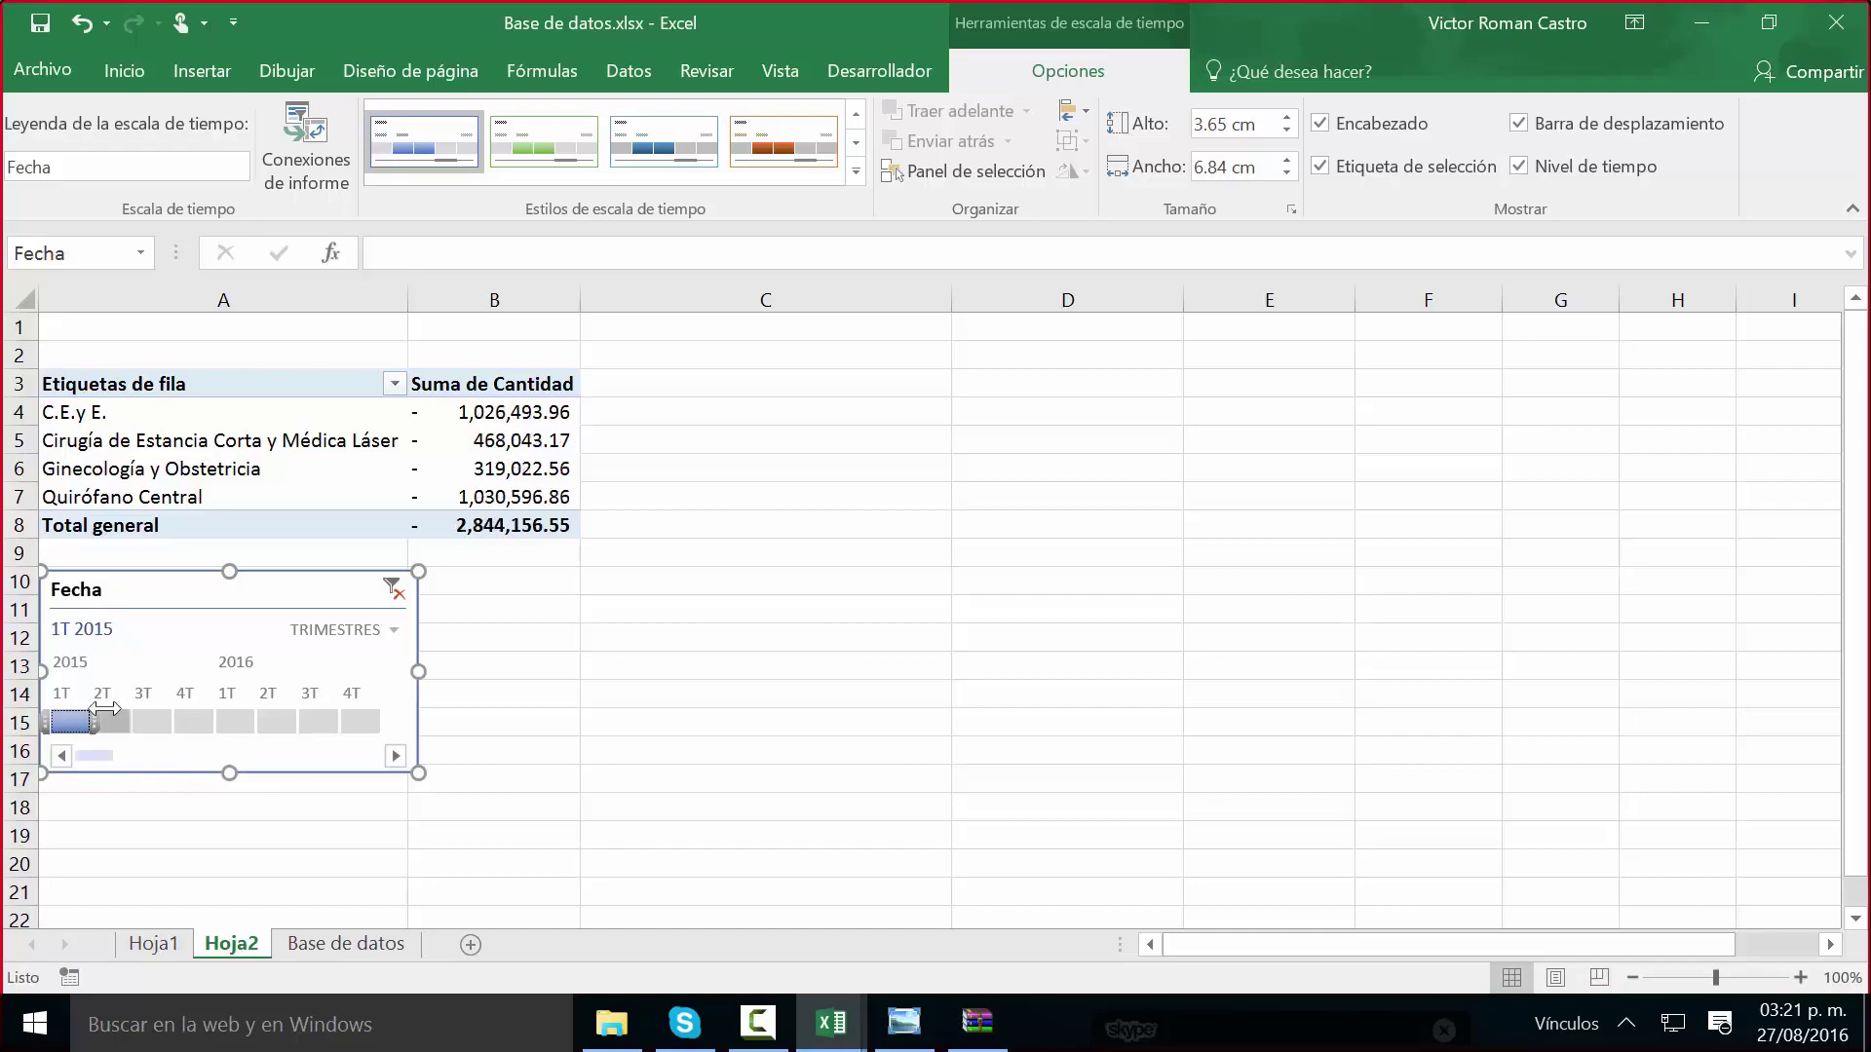